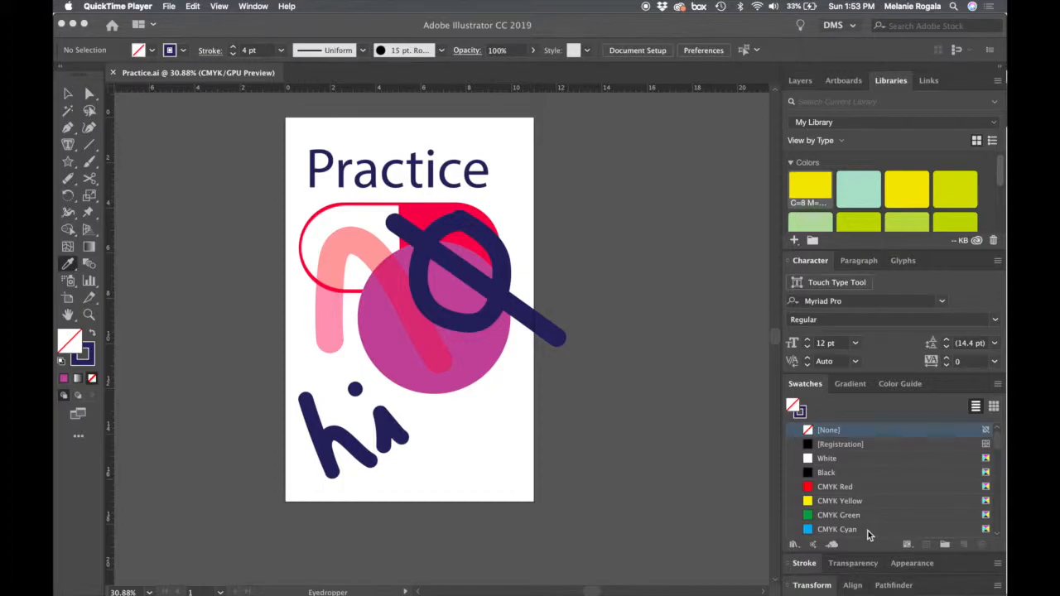
- Show the document's layers and switch to the Selection tool
{"action": "left_click", "coordinate": [804, 91]}
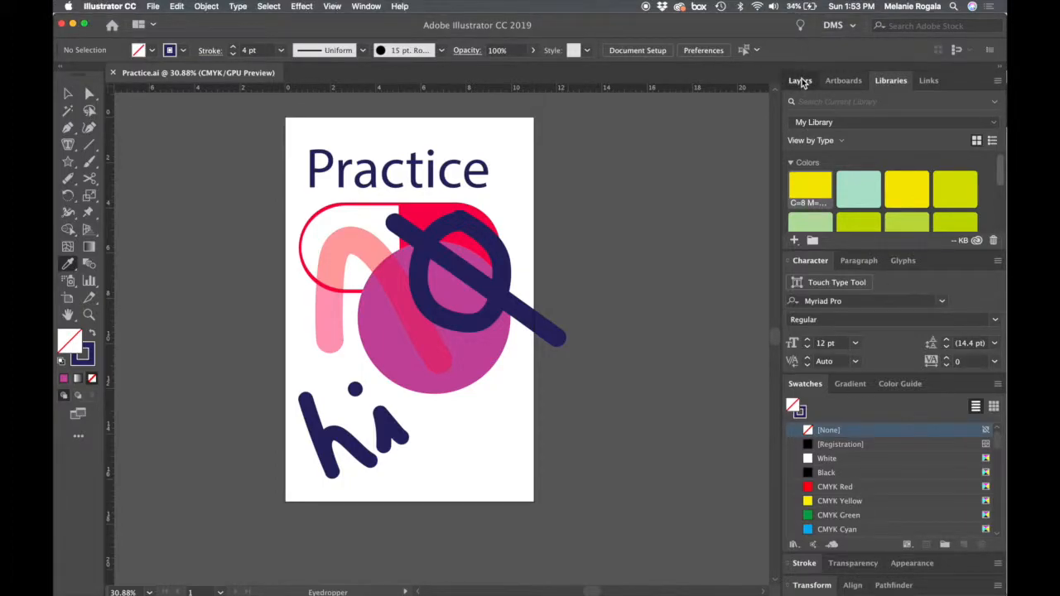
{"action": "left_click", "coordinate": [800, 81]}
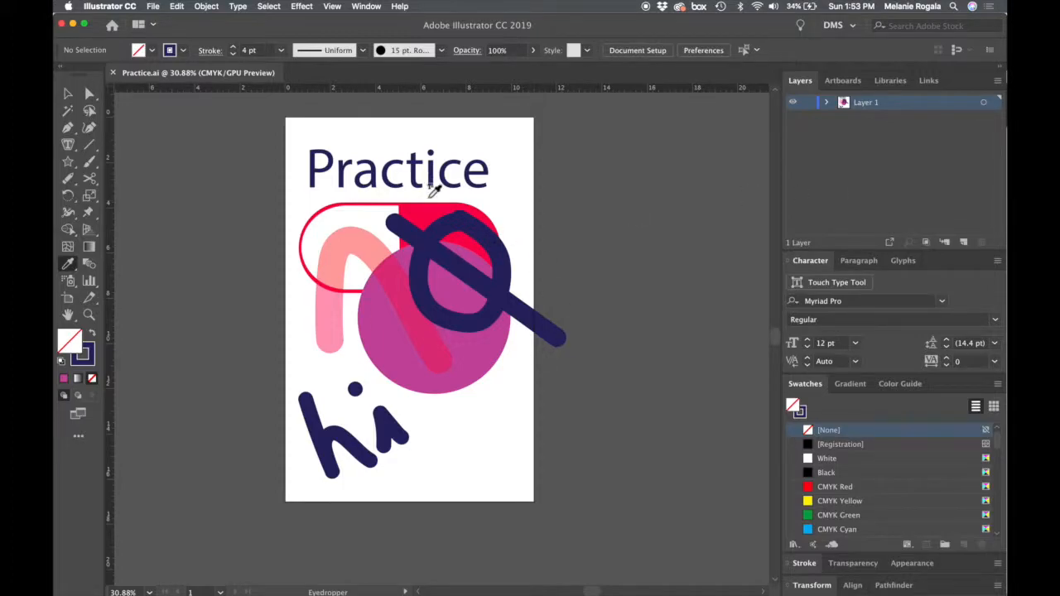
{"action": "key", "text": "v"}
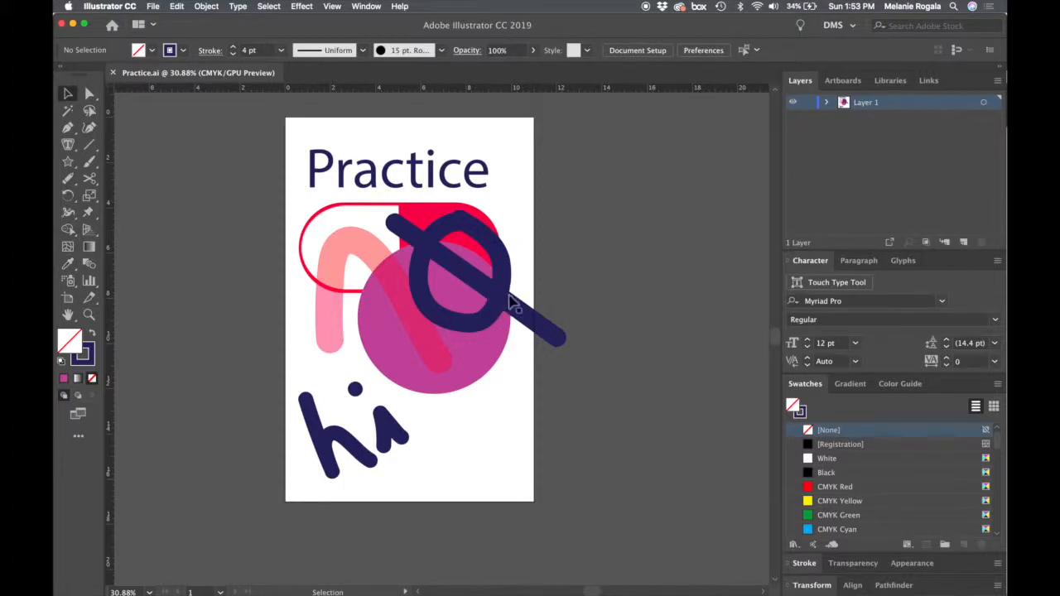
- Lock and unlock Layer 1, and hide and show its artwork again
{"action": "left_click", "coordinate": [811, 106]}
{"action": "left_click", "coordinate": [810, 106]}
{"action": "left_click", "coordinate": [793, 104]}
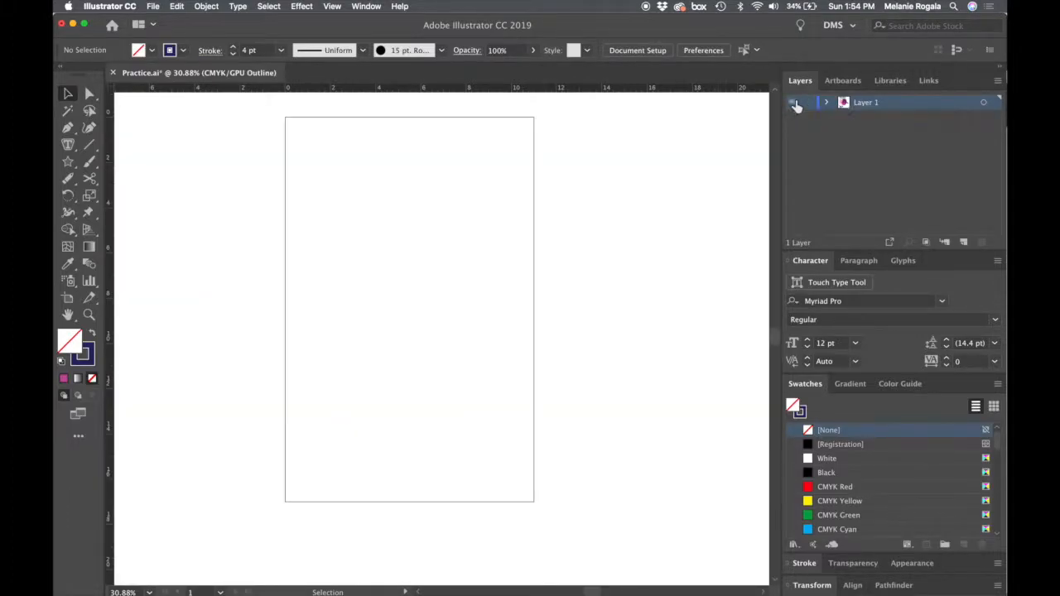
{"action": "left_click", "coordinate": [793, 104]}
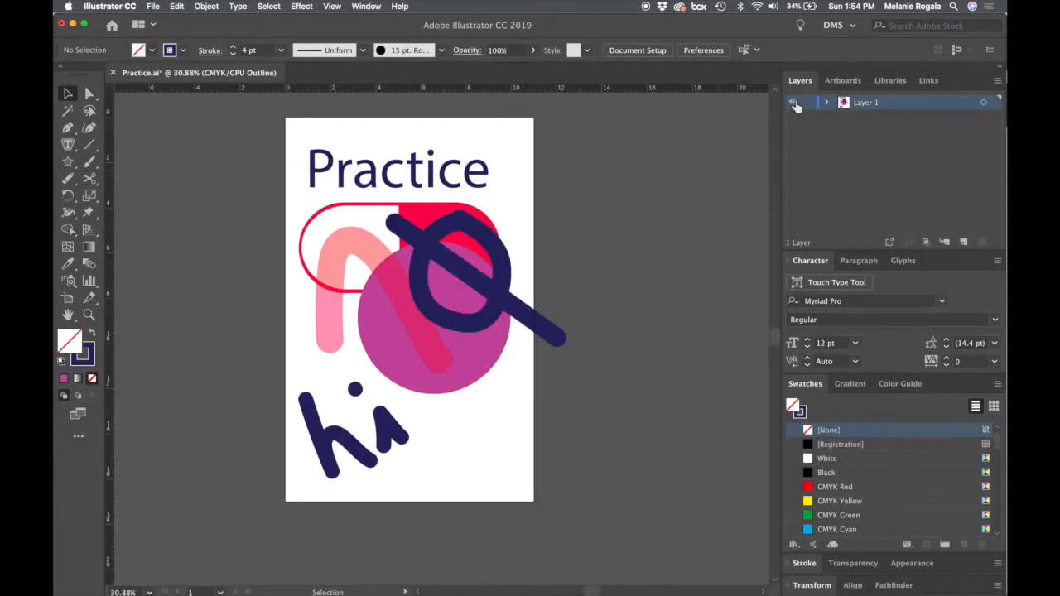
- Create a new layer above Layer 1, and lock and unlock it once
{"action": "left_click", "coordinate": [963, 241]}
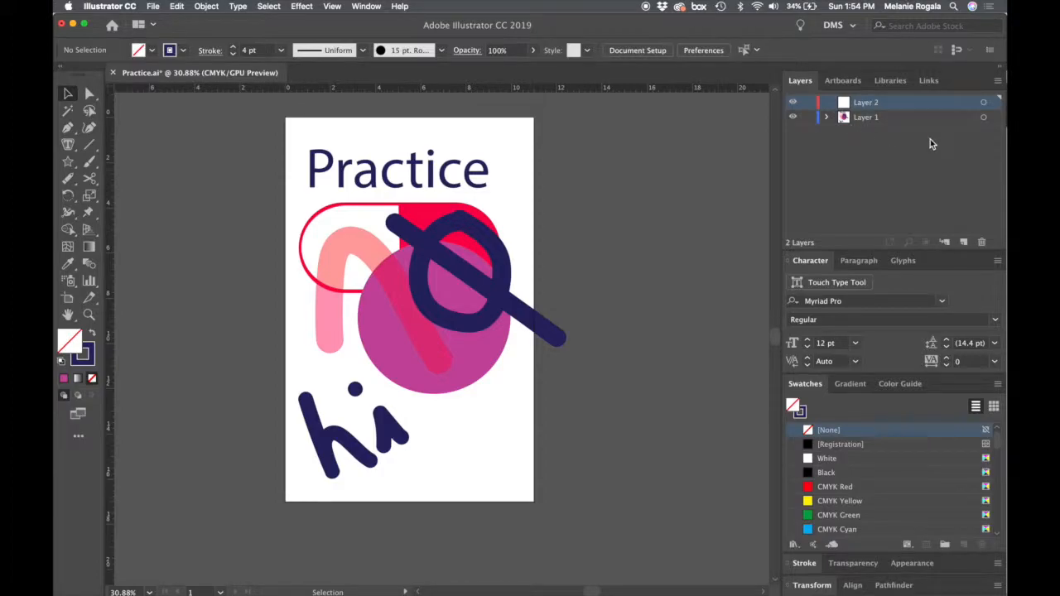
{"action": "left_click", "coordinate": [809, 103]}
{"action": "left_click", "coordinate": [809, 102]}
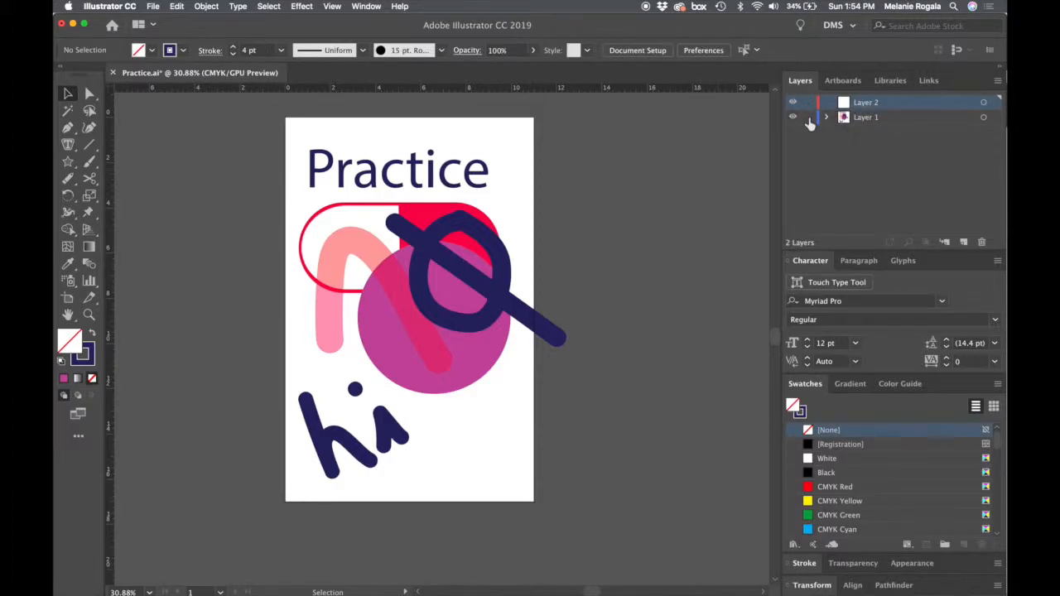
- Lock Layer 1 and rename it ART
{"action": "left_click", "coordinate": [923, 123]}
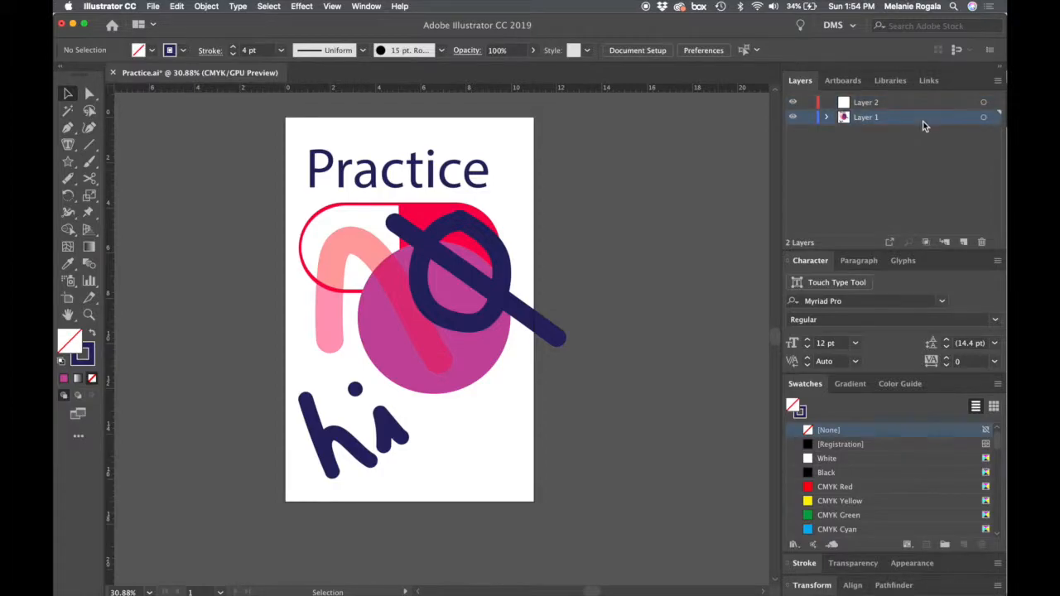
{"action": "left_click", "coordinate": [809, 118]}
{"action": "double_click", "coordinate": [876, 119]}
{"action": "type", "text": "ART"}
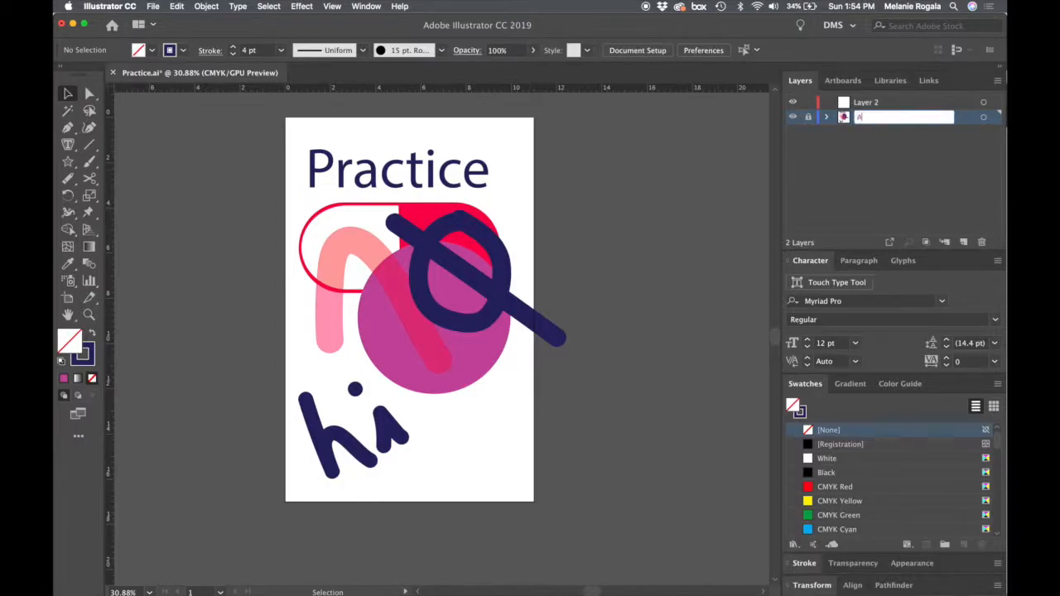
{"action": "key", "text": "Return"}
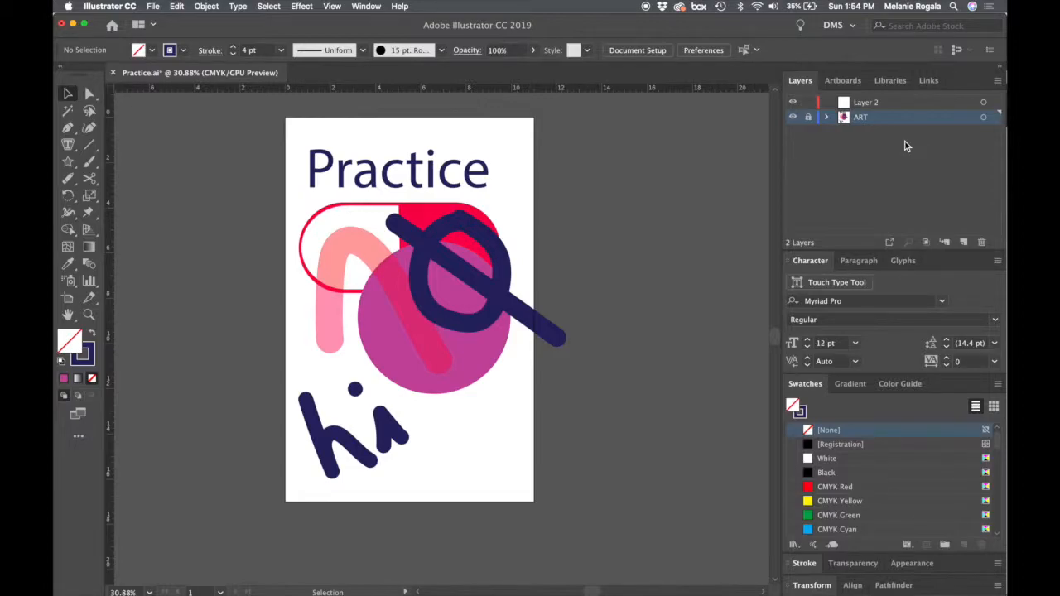
- Hide and show the ART layer once, and unlock it for editing
{"action": "left_click", "coordinate": [793, 117]}
{"action": "left_click", "coordinate": [792, 117]}
{"action": "left_click", "coordinate": [808, 116]}
- Group the navy diagonal line with the navy ring and move the group from the ART layer to Layer 2
{"action": "left_click", "coordinate": [489, 298]}
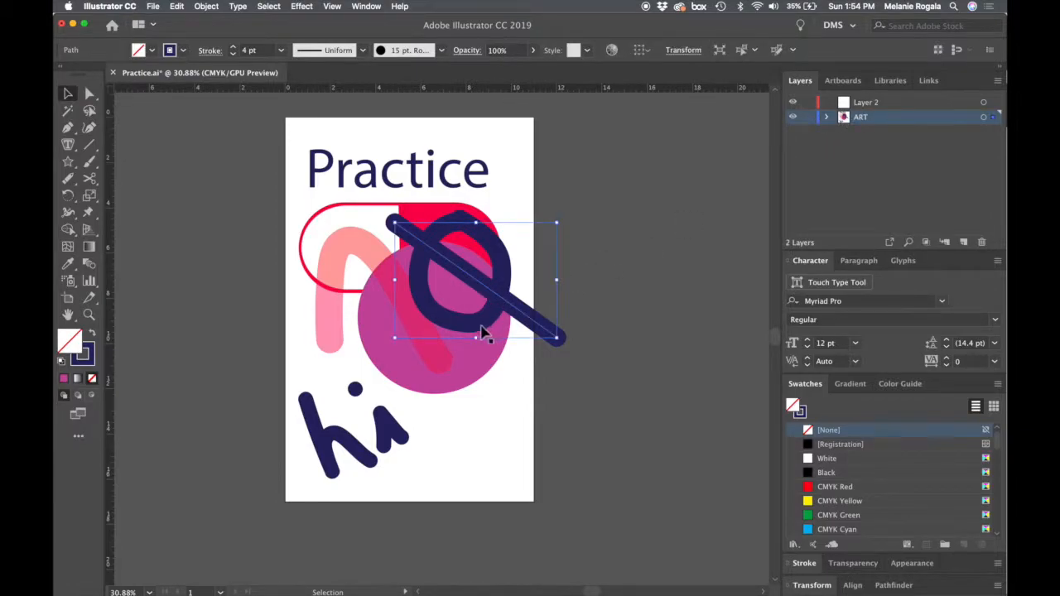
{"action": "key", "text": "super+g"}
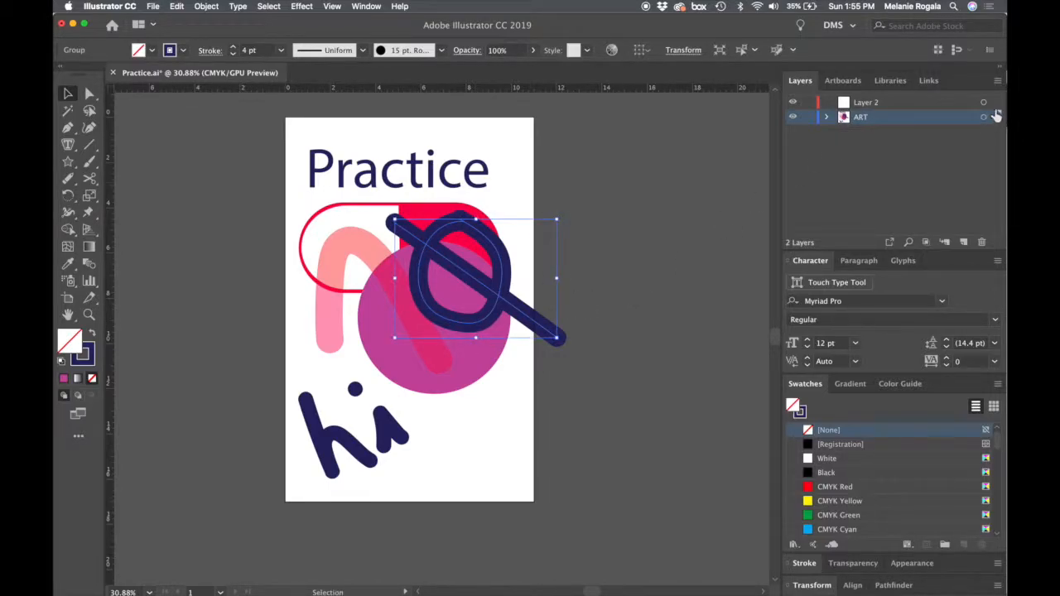
{"action": "left_click_drag", "start_coordinate": [994, 117], "coordinate": [994, 102]}
- Rename Layer 2 as ART 2
{"action": "double_click", "coordinate": [876, 104]}
{"action": "type", "text": "ART 2"}
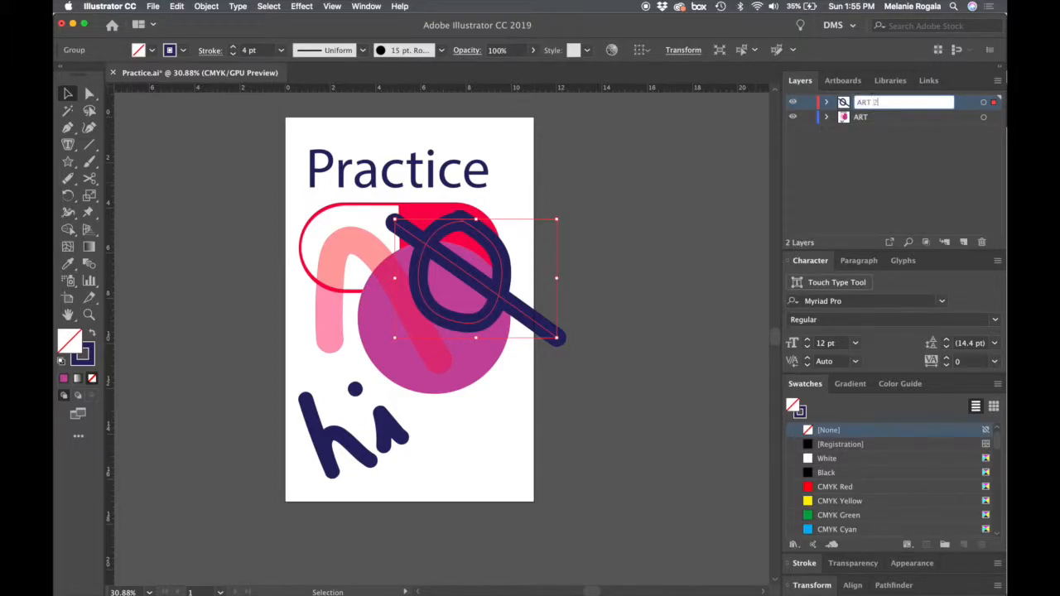
{"action": "key", "text": "Return"}
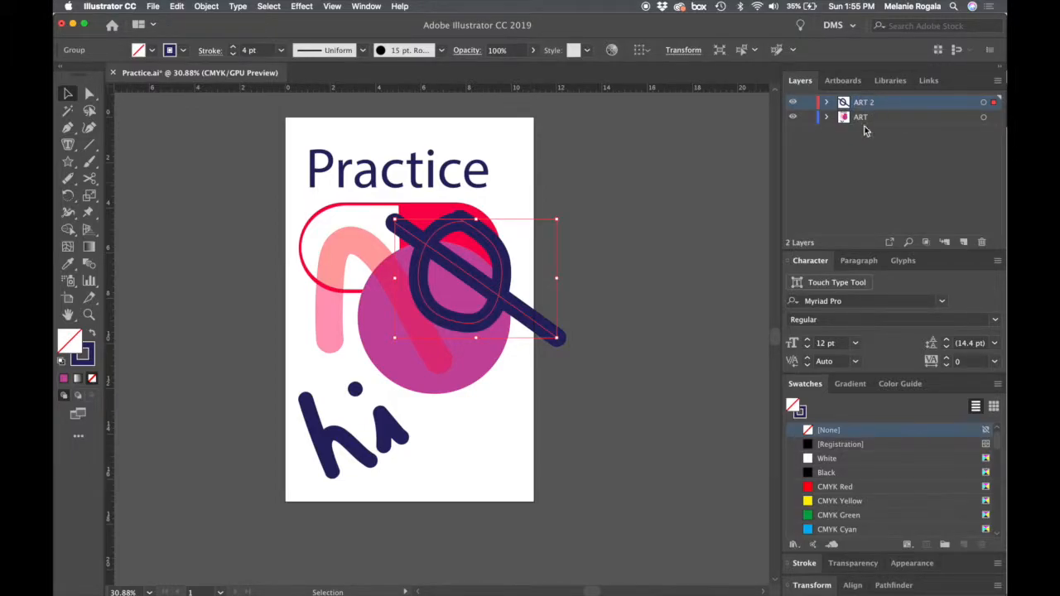
- Select the navy ring-and-line group to check its layer, and lock the ART 2 layer
{"action": "left_click", "coordinate": [646, 253]}
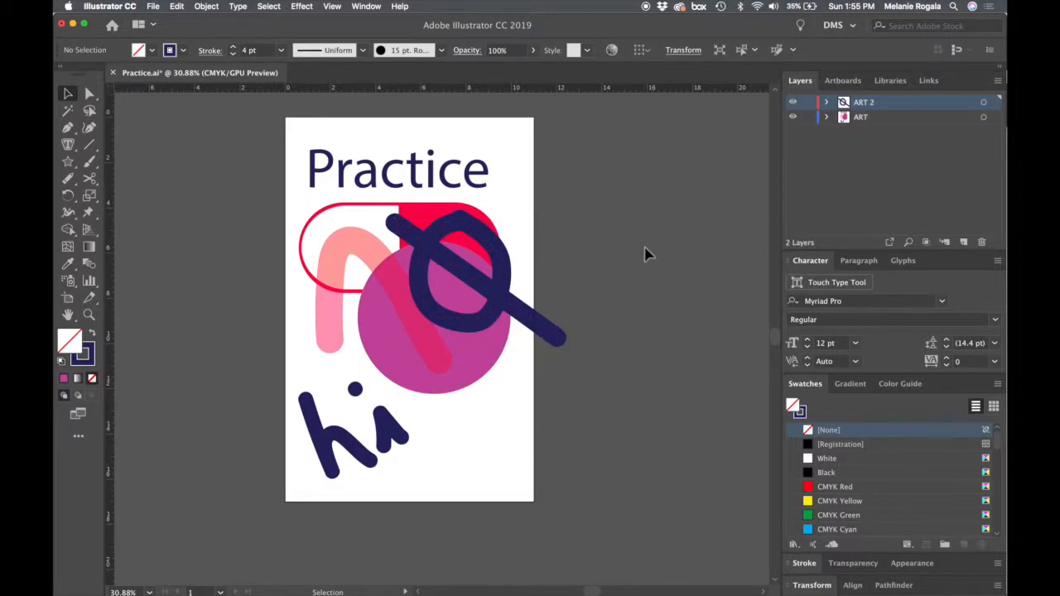
{"action": "left_click", "coordinate": [487, 298]}
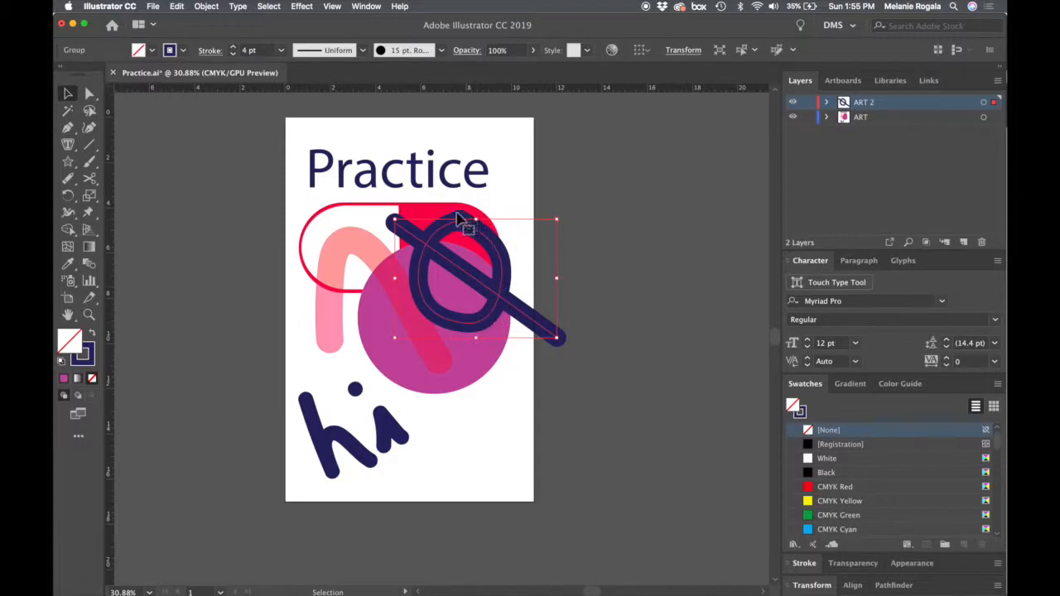
{"action": "left_click", "coordinate": [808, 103]}
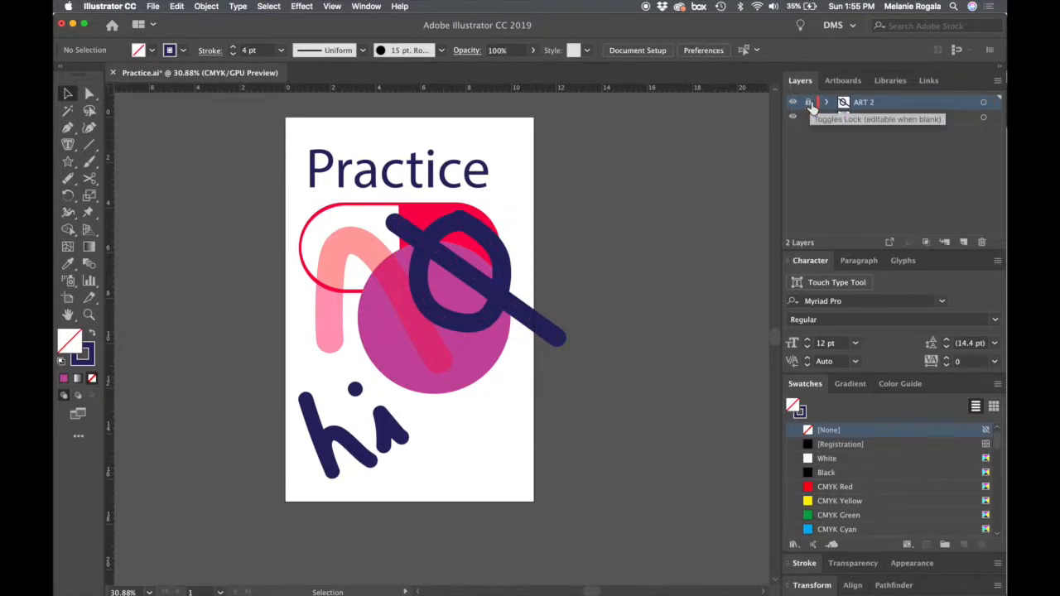
- Test-move the red pill shape and magenta circle, undo both moves, and toggle ART 2's visibility off and on
{"action": "left_click_drag", "start_coordinate": [413, 231], "coordinate": [449, 253]}
{"action": "key", "text": "super+z"}
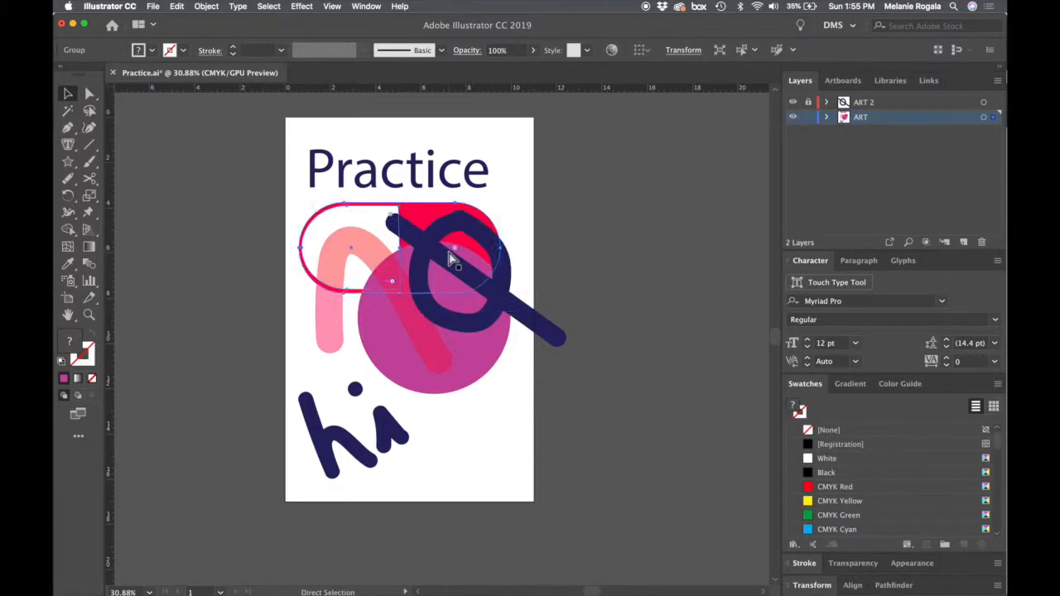
{"action": "left_click_drag", "start_coordinate": [405, 364], "coordinate": [405, 376]}
{"action": "key", "text": "super+z"}
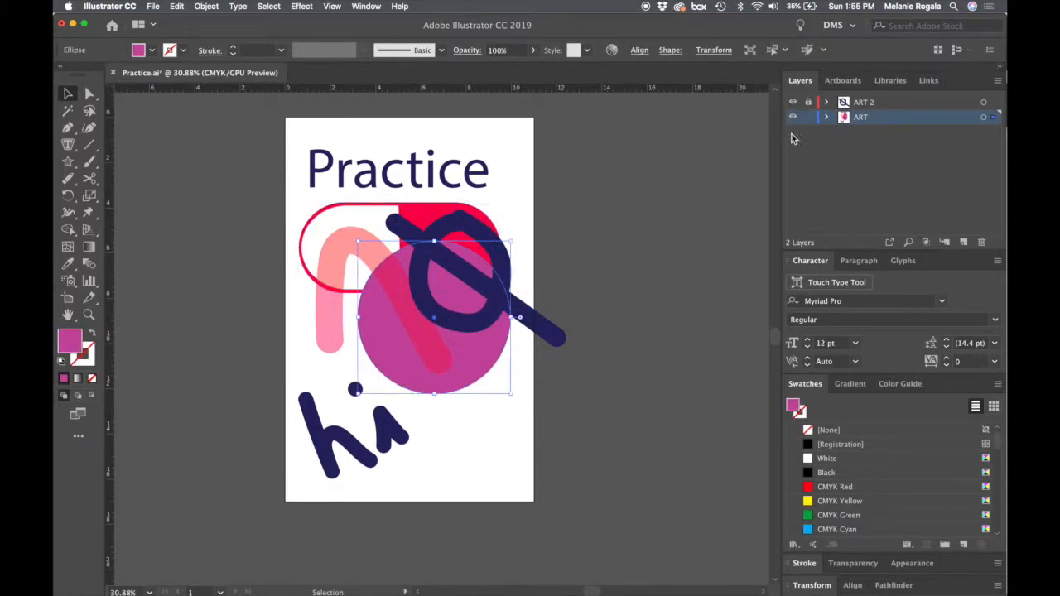
{"action": "left_click", "coordinate": [719, 193]}
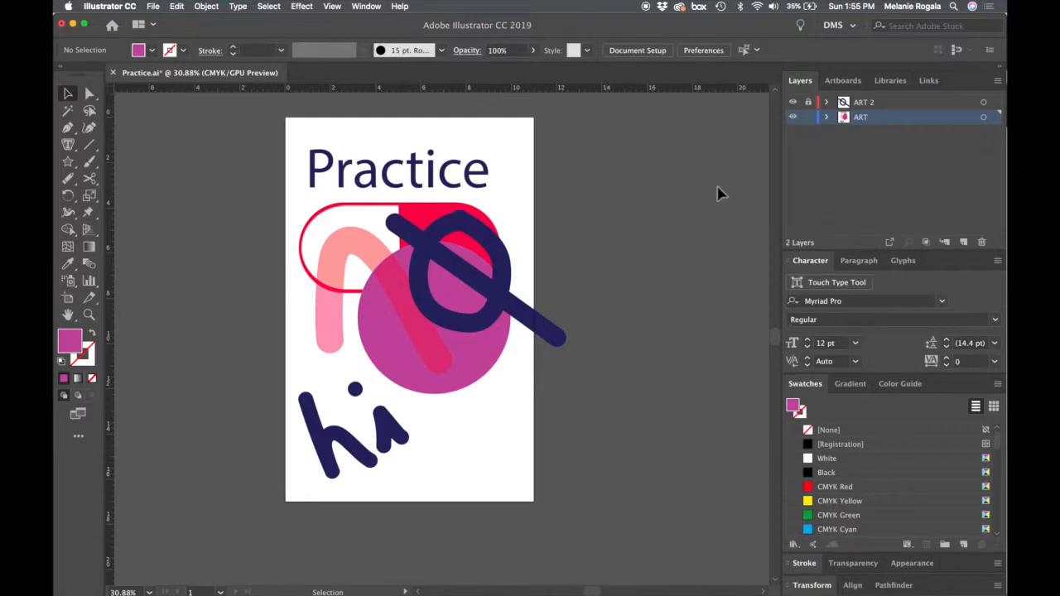
{"action": "left_click", "coordinate": [793, 113]}
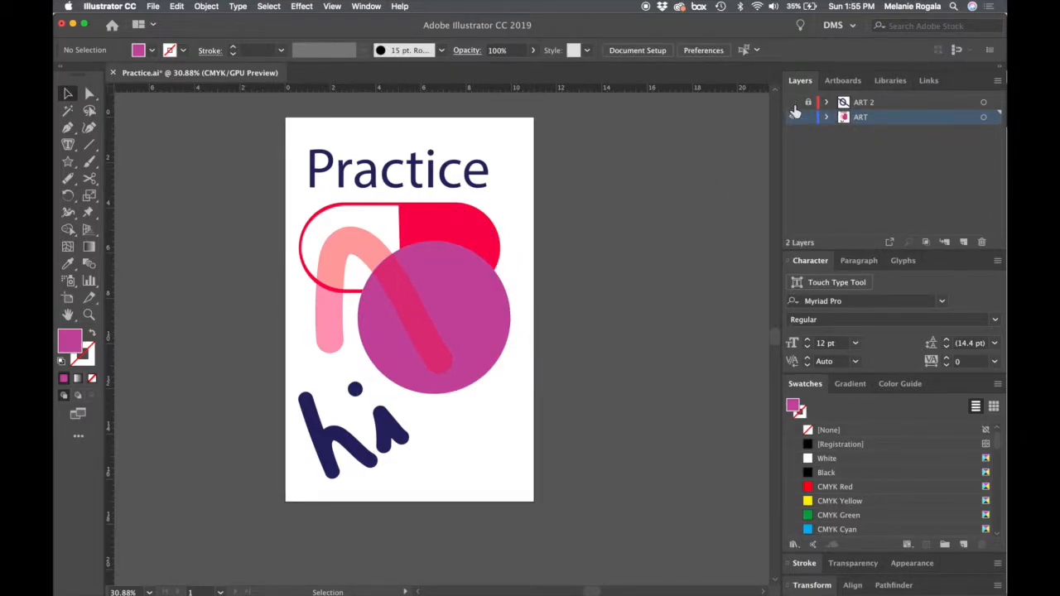
{"action": "left_click", "coordinate": [793, 103]}
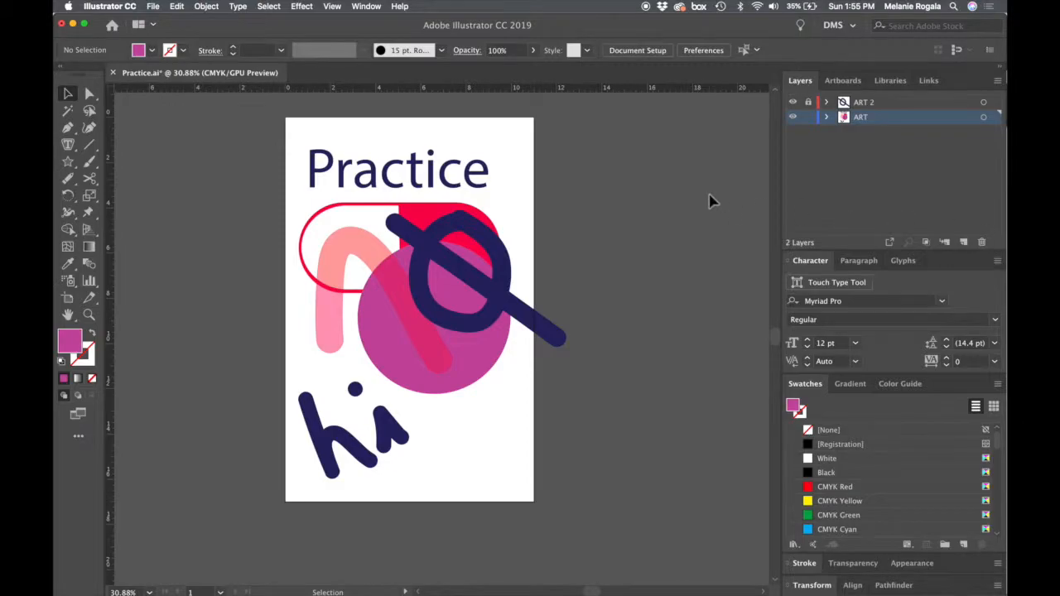
- Show the document's artboards and add a new artboard beside the Practice poster
{"action": "left_click", "coordinate": [842, 80]}
{"action": "scroll", "coordinate": [595, 354], "scroll_direction": "down", "scroll_amount": 2}
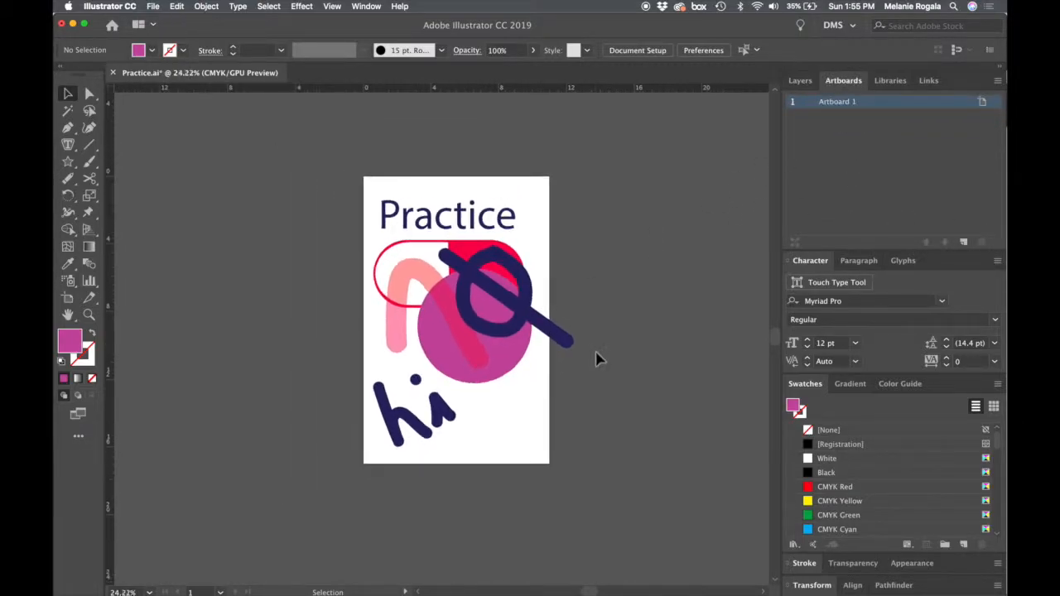
{"action": "left_click_drag", "start_coordinate": [632, 371], "coordinate": [469, 374]}
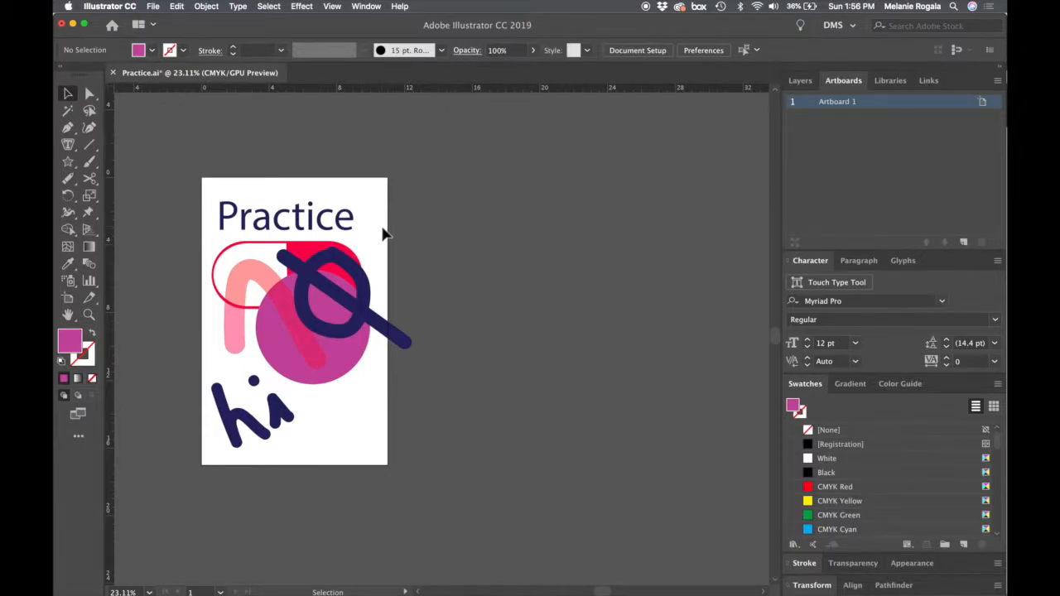
{"action": "scroll", "coordinate": [382, 235], "scroll_direction": "down", "scroll_amount": 5}
{"action": "scroll", "coordinate": [382, 234], "scroll_direction": "down", "scroll_amount": 3}
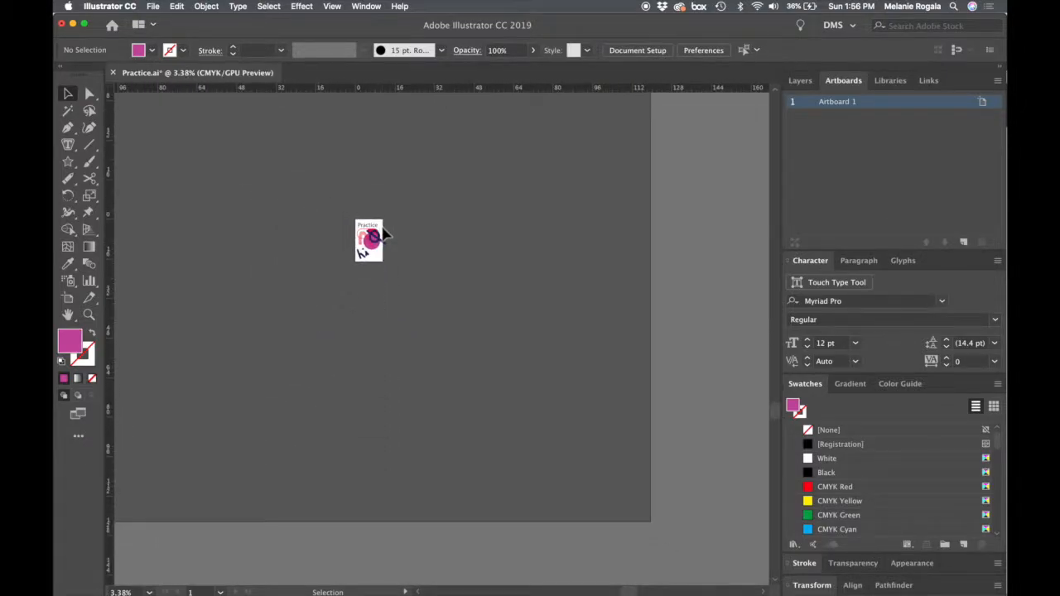
{"action": "scroll", "coordinate": [382, 232], "scroll_direction": "up", "scroll_amount": 6}
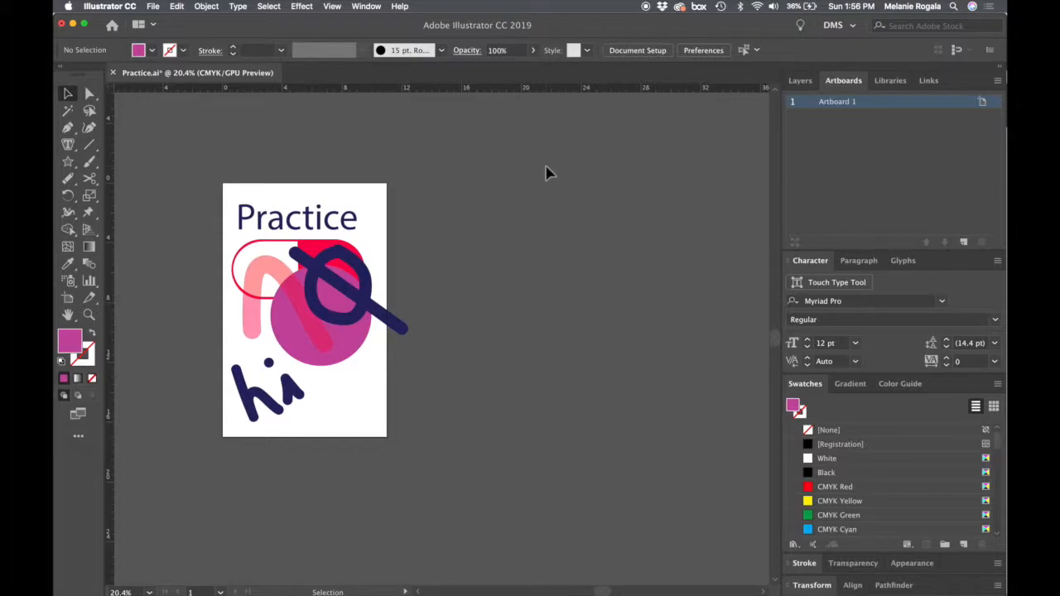
{"action": "left_click", "coordinate": [963, 242]}
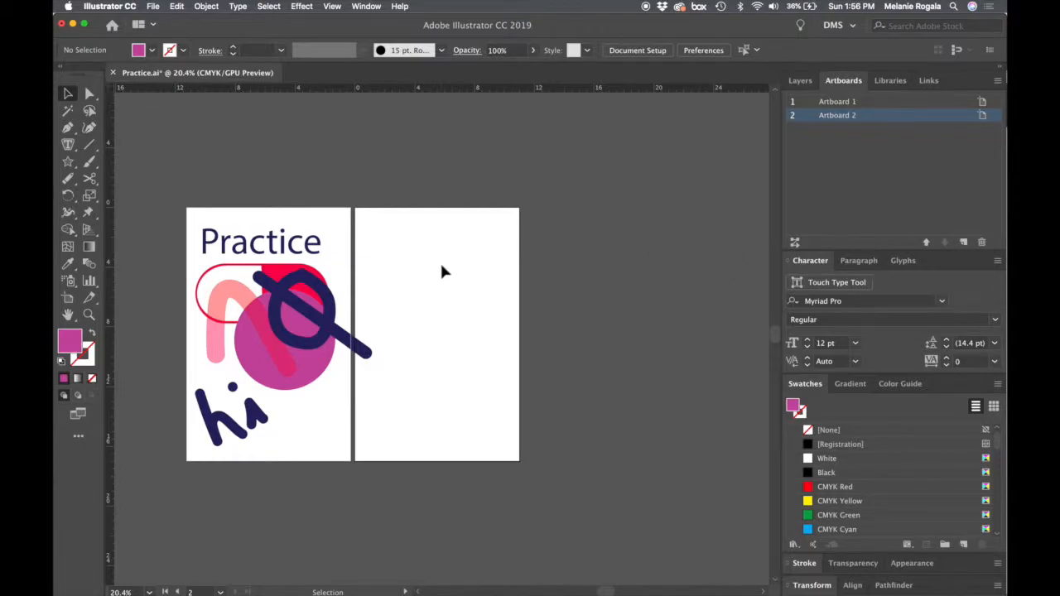
- Examine the Artboard Options of Artboard 2, including its preset, size and orientation, and close them without changes
{"action": "left_click", "coordinate": [982, 115]}
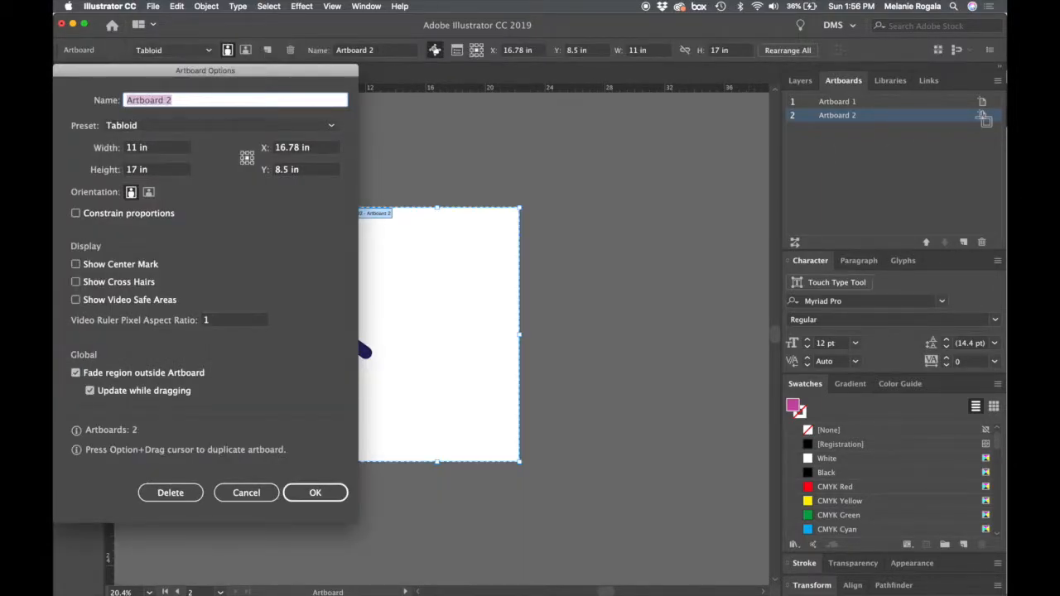
{"action": "left_click", "coordinate": [256, 492]}
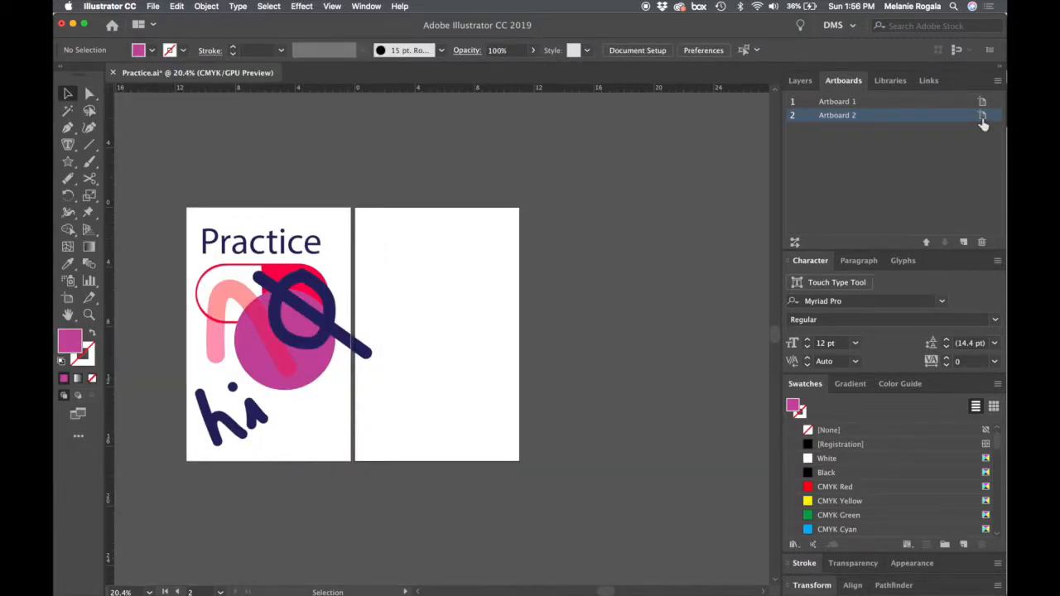
{"action": "left_click", "coordinate": [982, 117]}
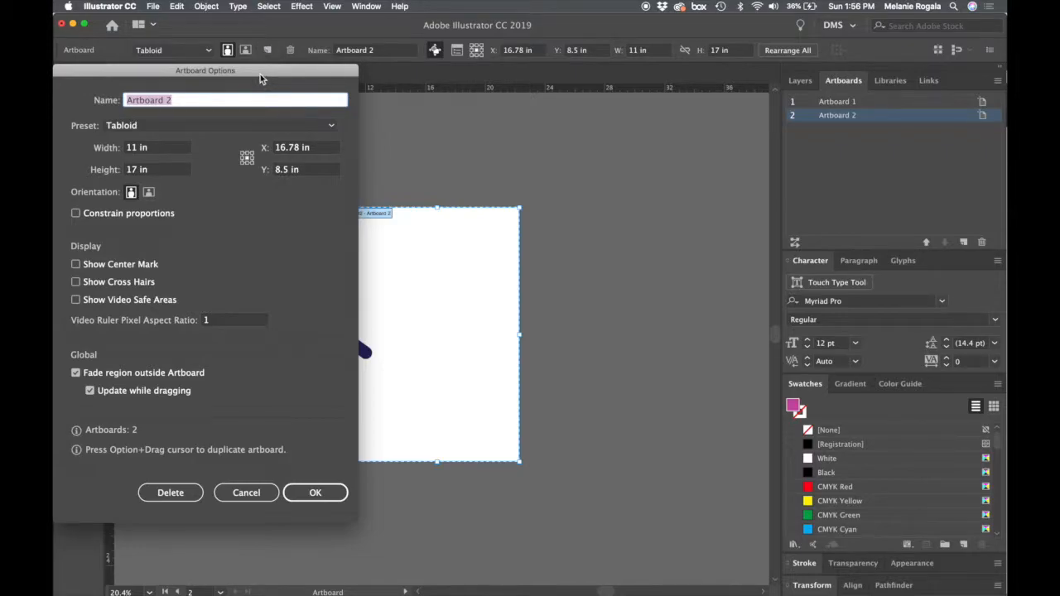
{"action": "left_click_drag", "start_coordinate": [260, 74], "coordinate": [299, 101]}
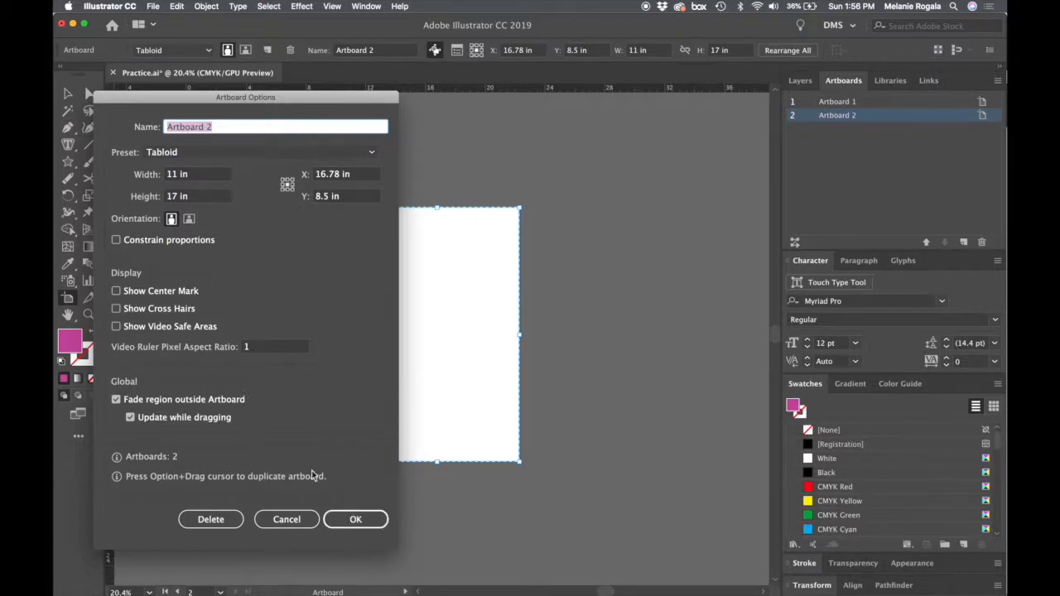
{"action": "left_click", "coordinate": [340, 517]}
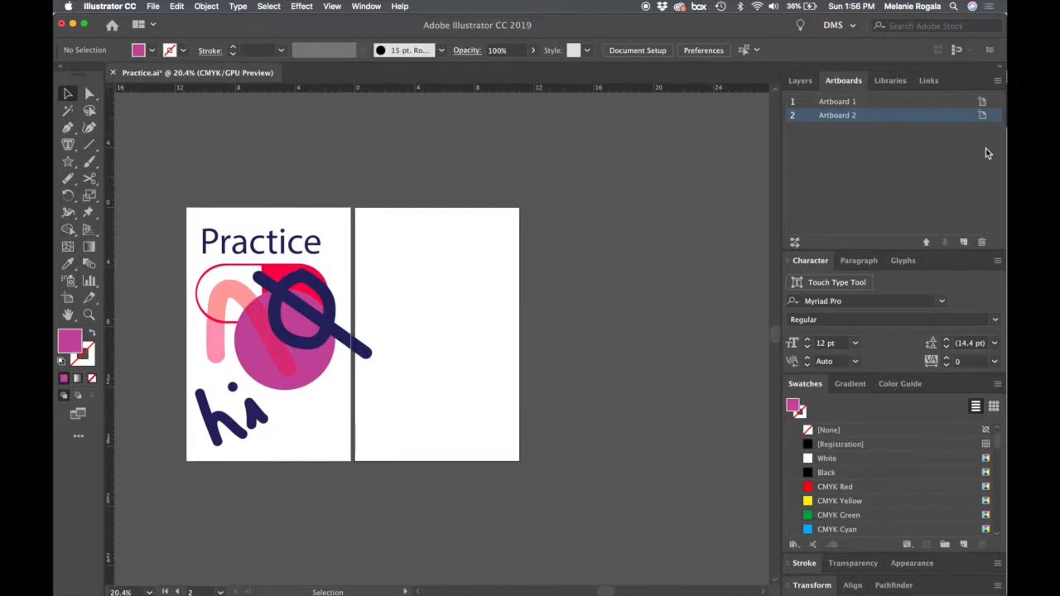
- Rename Artboard 2 as Panel 2
{"action": "double_click", "coordinate": [841, 115]}
{"action": "scroll", "coordinate": [469, 262], "scroll_direction": "down", "scroll_amount": 3}
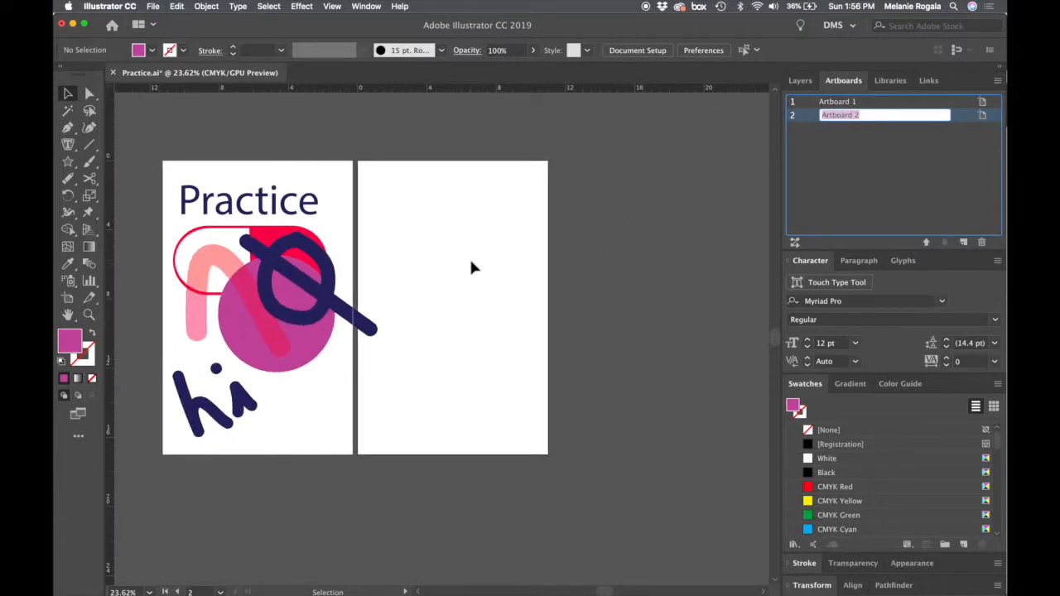
{"action": "type", "text": "Paper"}
{"action": "key", "text": "BackSpace"}
{"action": "key", "text": "BackSpace"}
{"action": "key", "text": "BackSpace"}
{"action": "type", "text": "nel 2"}
- Rename Artboard 1 as Panel 1 and switch between the Panel 2 and Panel 1 artboards
{"action": "left_click", "coordinate": [860, 103]}
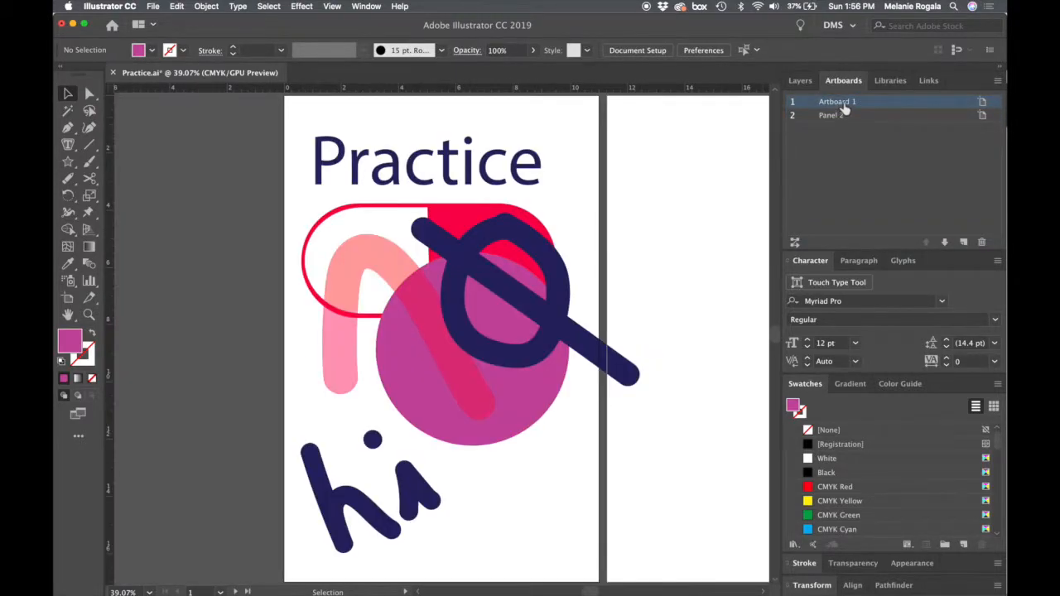
{"action": "double_click", "coordinate": [845, 103]}
{"action": "type", "text": "Panel "}
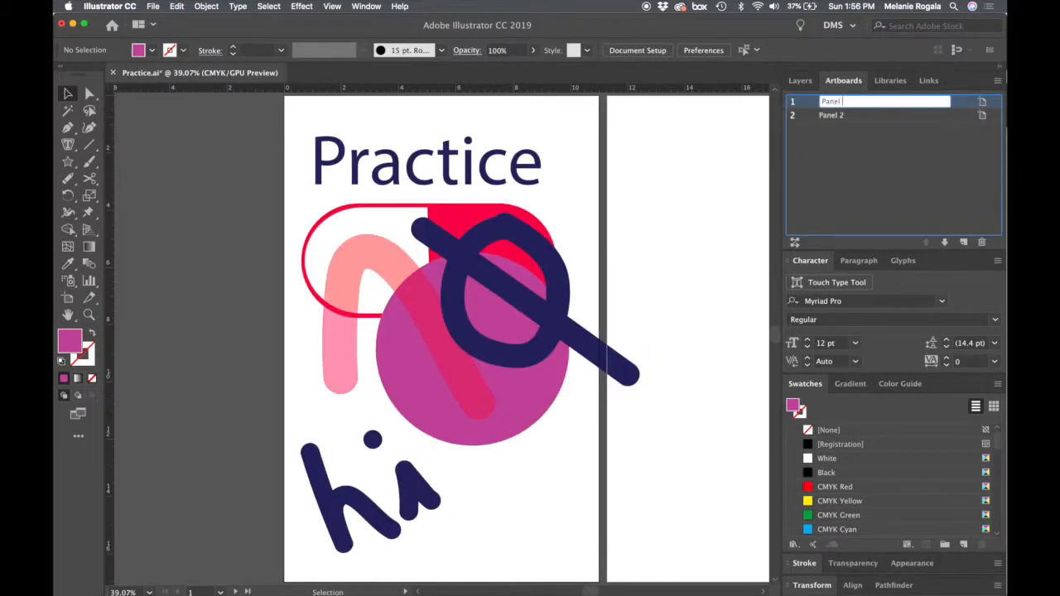
{"action": "type", "text": "1"}
{"action": "left_click", "coordinate": [833, 115]}
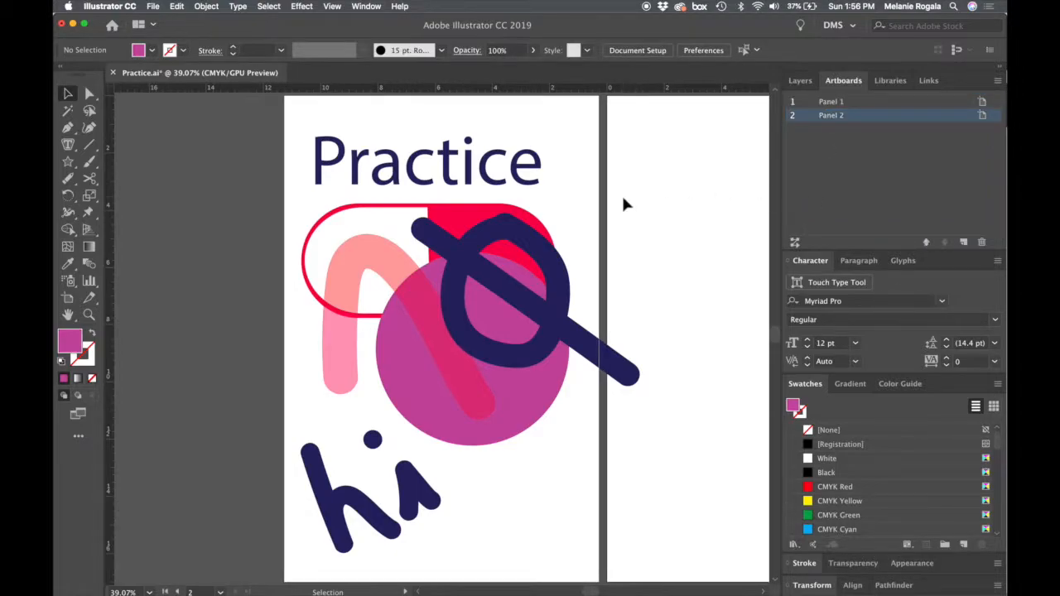
{"action": "left_click", "coordinate": [856, 106]}
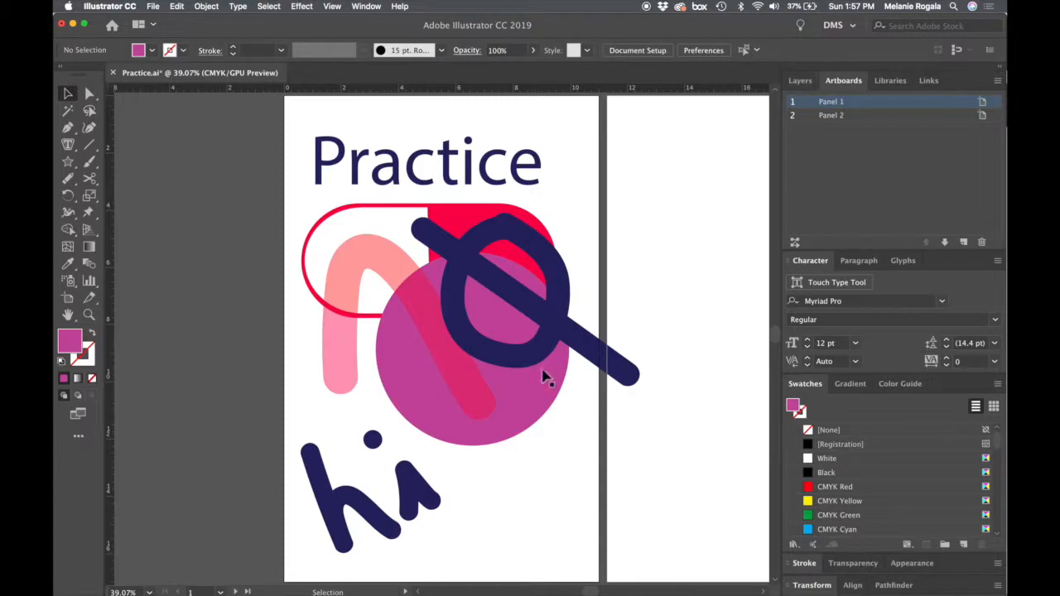
- Duplicate the magenta circle and the "hi" lettering from Panel 1 onto Panel 2
{"action": "scroll", "coordinate": [549, 374], "scroll_direction": "down", "scroll_amount": 2}
{"action": "left_click", "coordinate": [505, 394]}
{"action": "left_click", "coordinate": [505, 393]}
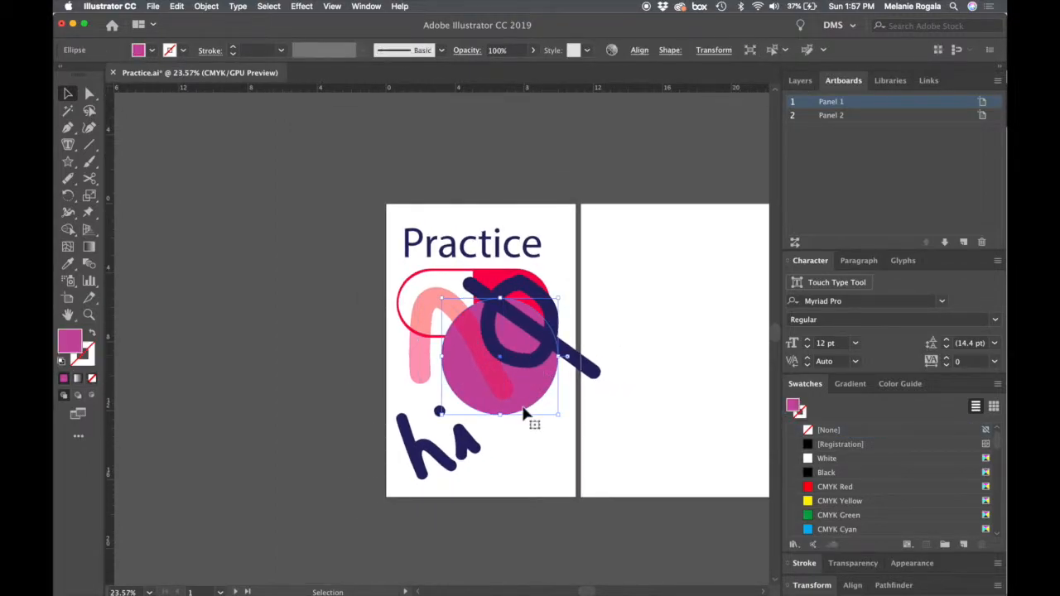
{"action": "left_click_drag", "start_coordinate": [491, 414], "coordinate": [668, 401]}
{"action": "left_click", "coordinate": [800, 80]}
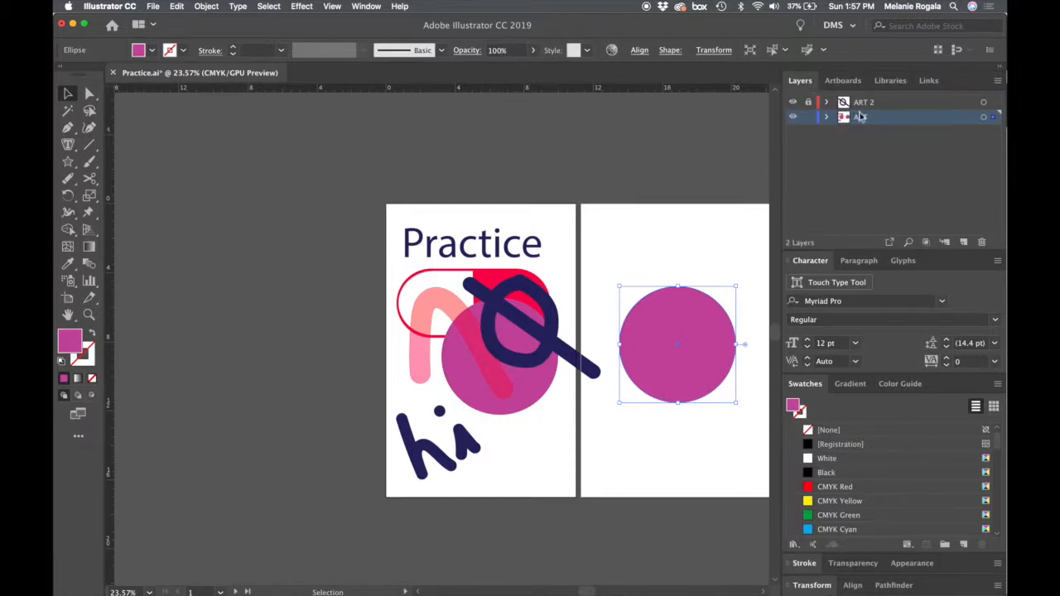
{"action": "left_click", "coordinate": [673, 306]}
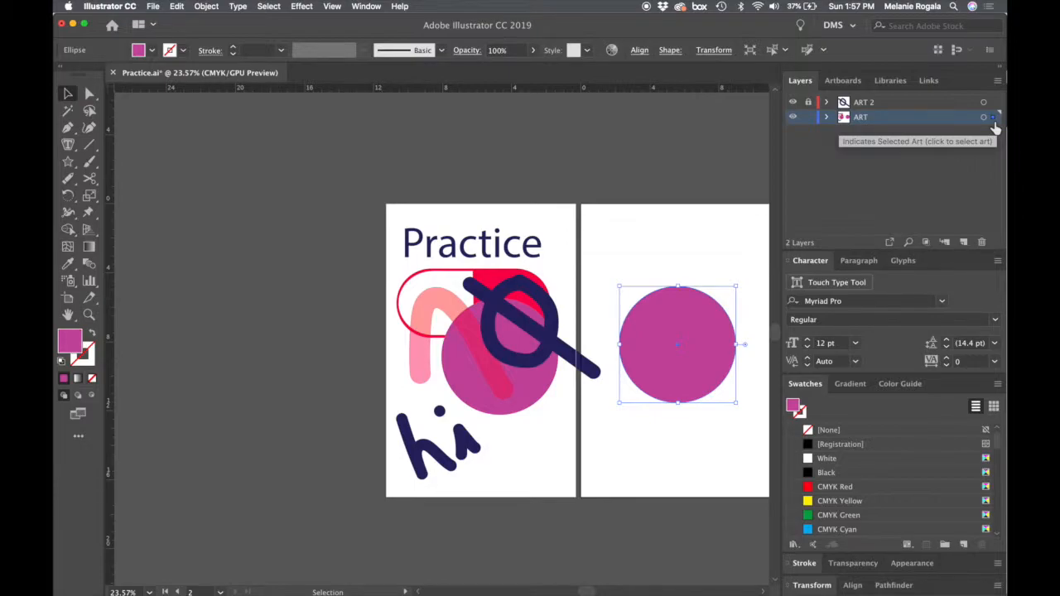
{"action": "left_click", "coordinate": [469, 444]}
{"action": "left_click_drag", "start_coordinate": [469, 444], "coordinate": [683, 444]}
- Unlock the ART 2 layer and transfer the copied circle and "hi" lettering on Panel 2 to it
{"action": "left_click", "coordinate": [703, 343], "text": "shift"}
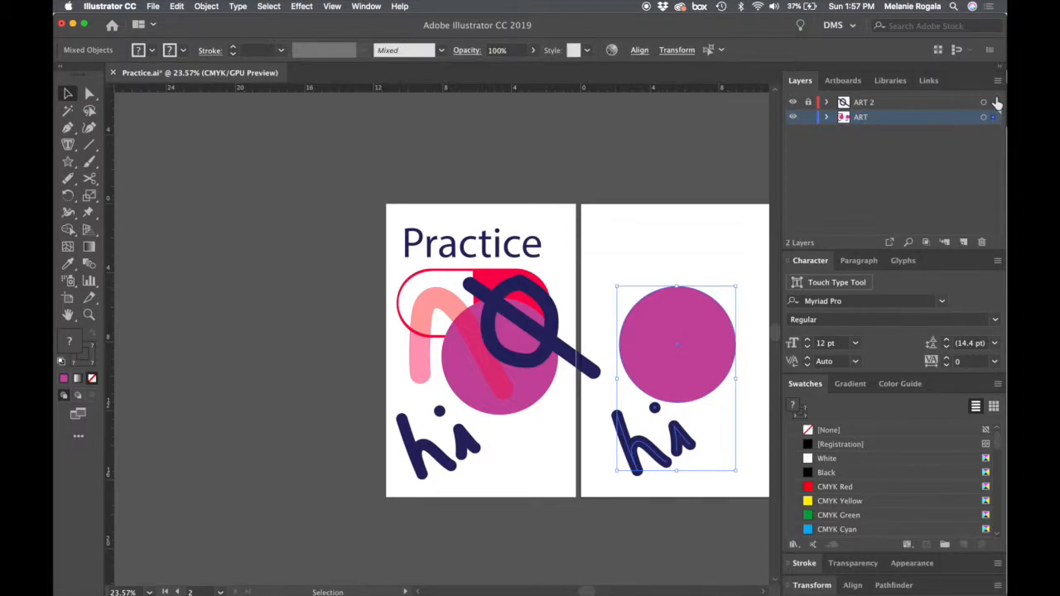
{"action": "left_click", "coordinate": [807, 102]}
{"action": "left_click_drag", "start_coordinate": [995, 122], "coordinate": [994, 103]}
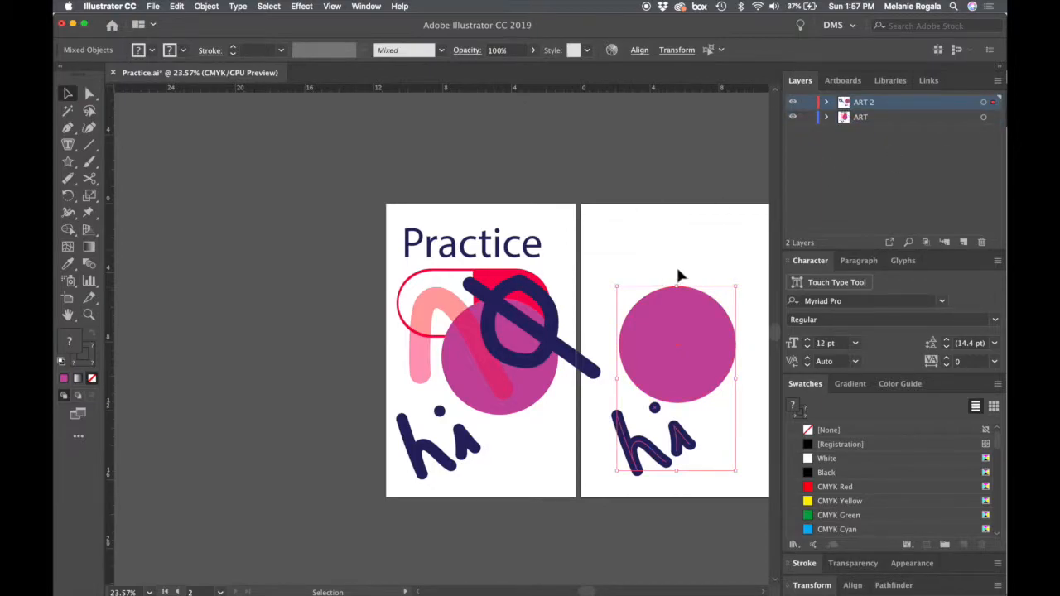
{"action": "left_click", "coordinate": [717, 221]}
- Review both artboards, then examine the saved colors in My Library and the list of available libraries
{"action": "left_click", "coordinate": [838, 81]}
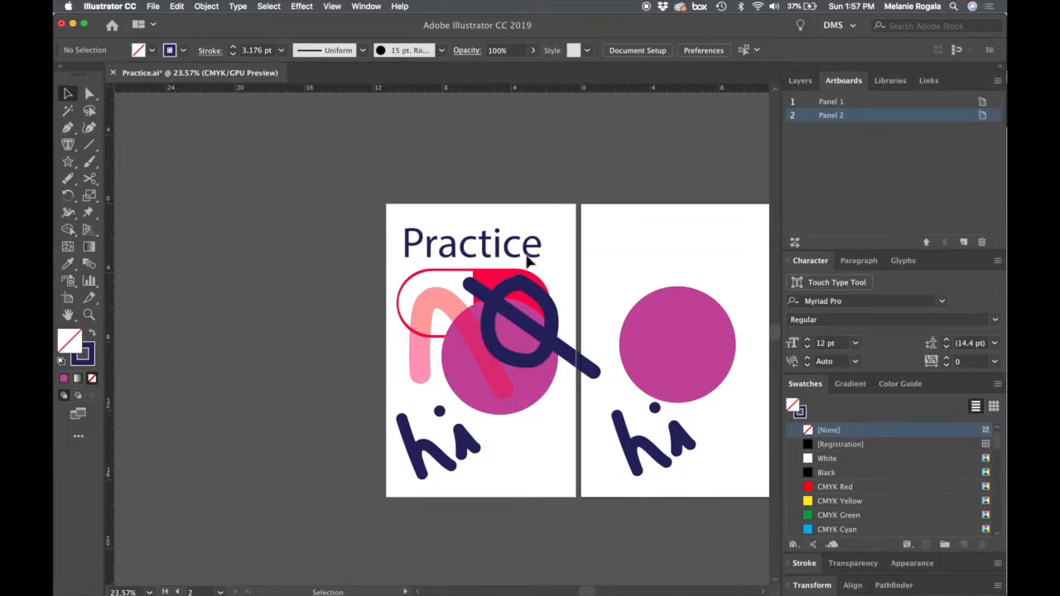
{"action": "scroll", "coordinate": [527, 264], "scroll_direction": "right", "scroll_amount": 5}
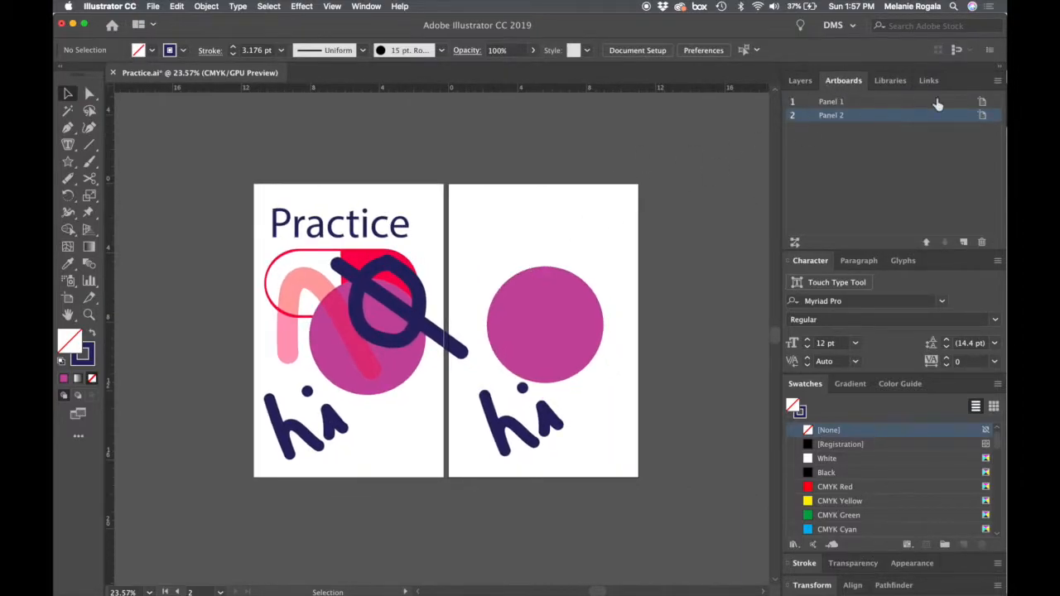
{"action": "left_click", "coordinate": [892, 82]}
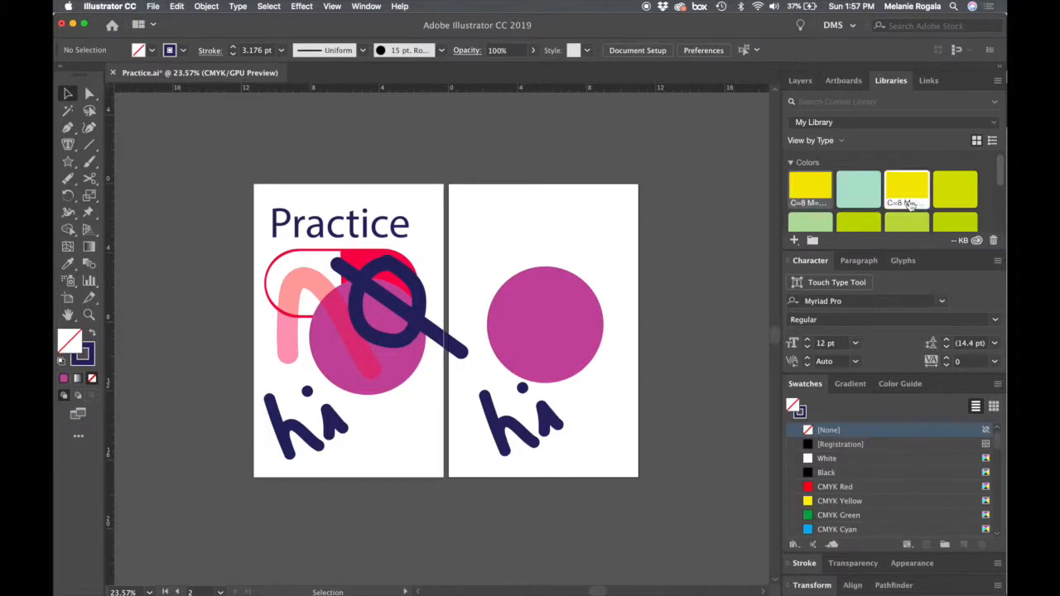
{"action": "scroll", "coordinate": [909, 204], "scroll_direction": "down", "scroll_amount": 5}
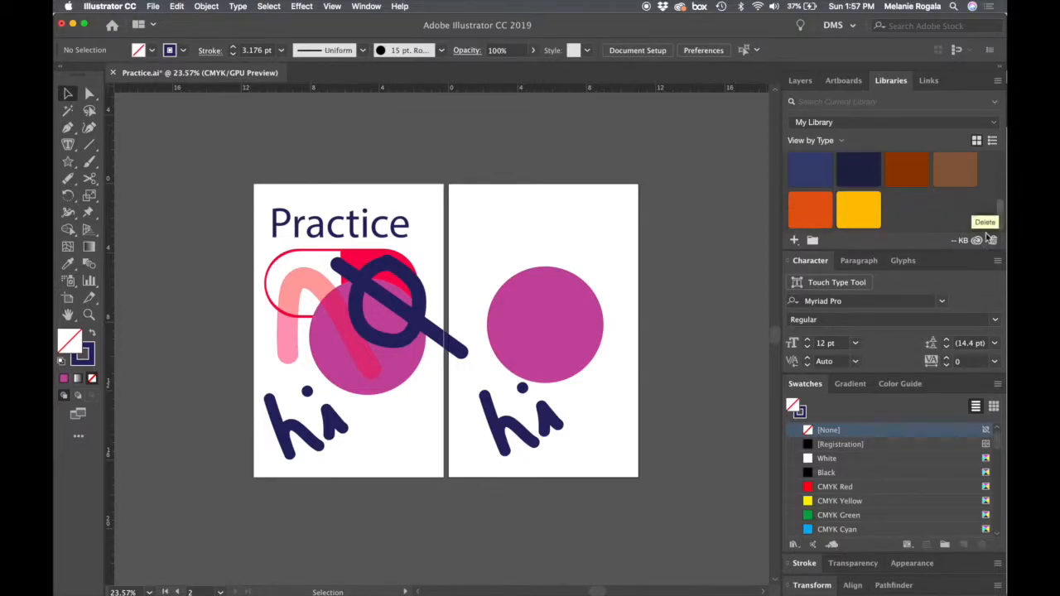
{"action": "scroll", "coordinate": [869, 190], "scroll_direction": "up", "scroll_amount": 5}
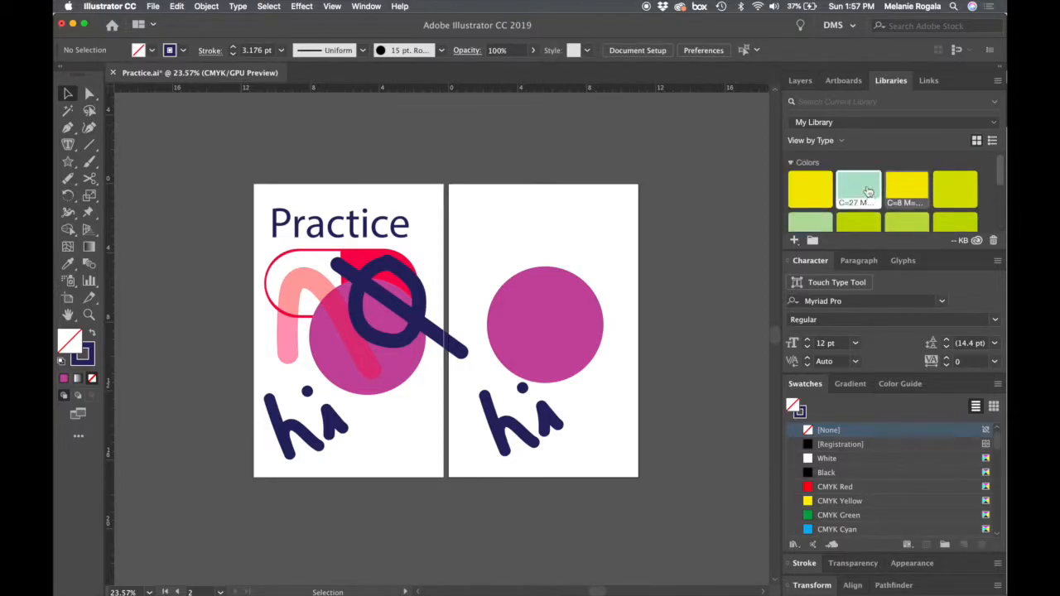
{"action": "left_click", "coordinate": [868, 125]}
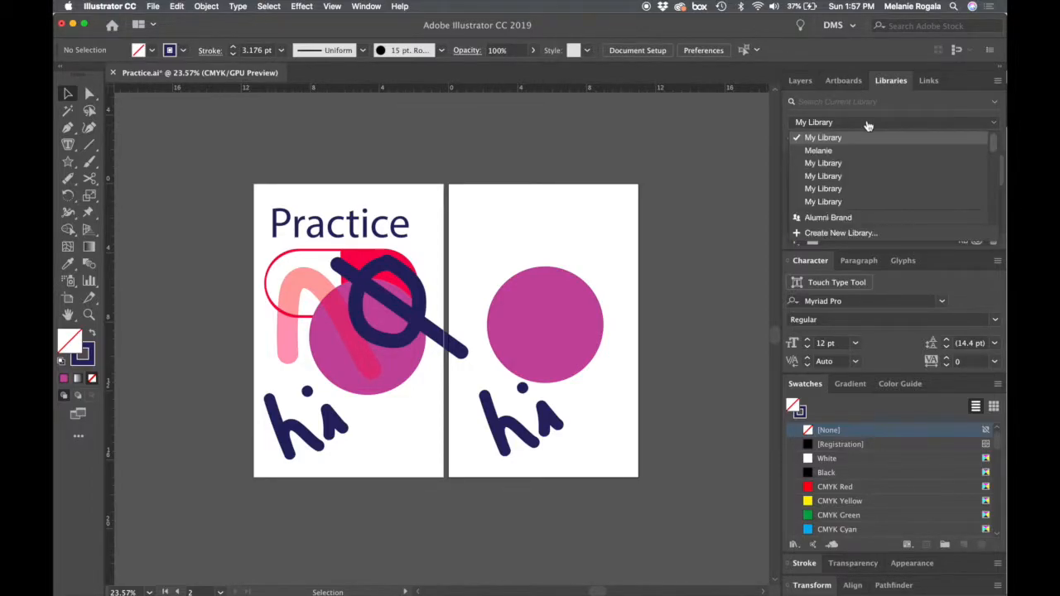
{"action": "scroll", "coordinate": [860, 171], "scroll_direction": "up", "scroll_amount": 3}
{"action": "scroll", "coordinate": [860, 172], "scroll_direction": "down", "scroll_amount": 3}
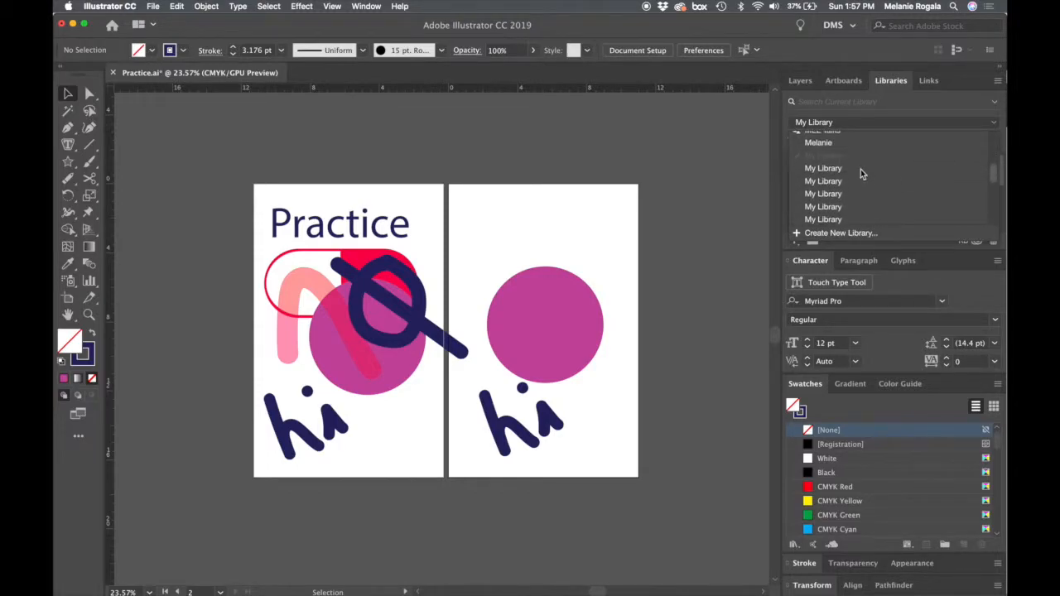
{"action": "scroll", "coordinate": [860, 171], "scroll_direction": "up", "scroll_amount": 8}
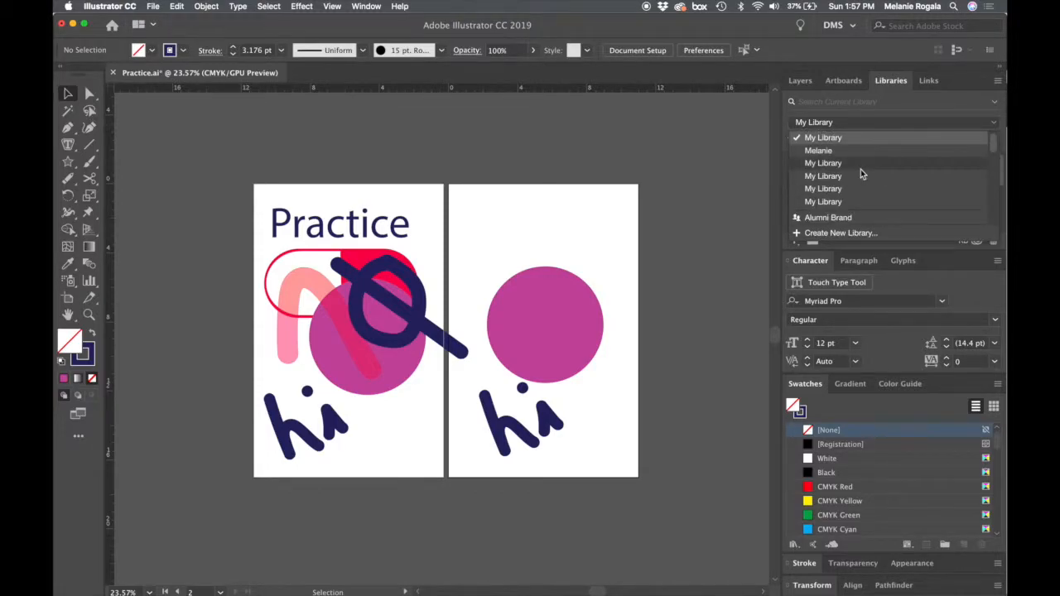
- Show the document's links and start placing a file from Box, browsing through DMS103-GraphicDesign and Inspiration to the Lisa Congdon folder
{"action": "left_click", "coordinate": [929, 81]}
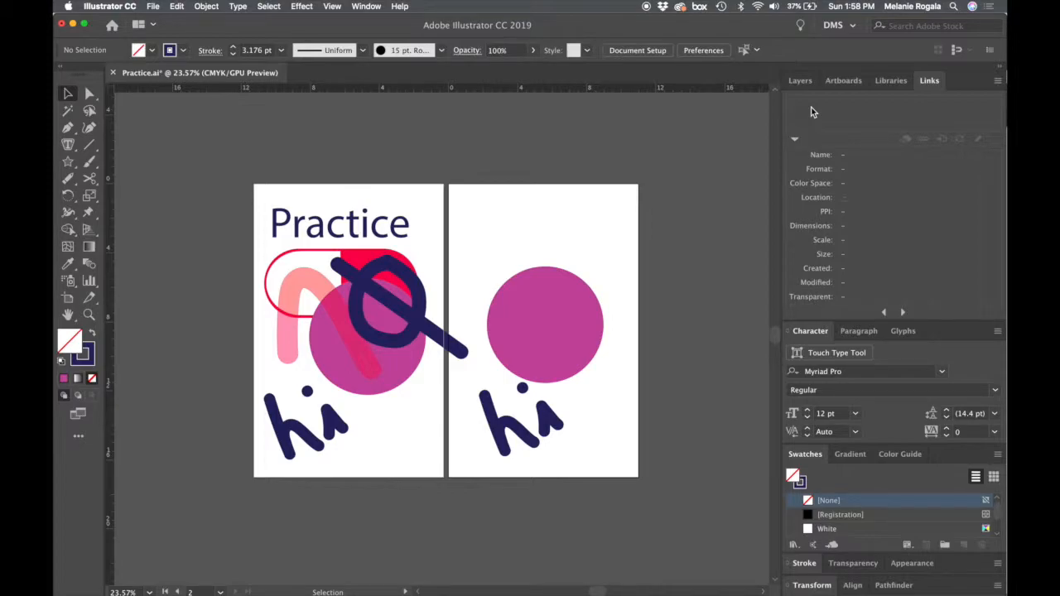
{"action": "left_click", "coordinate": [153, 8]}
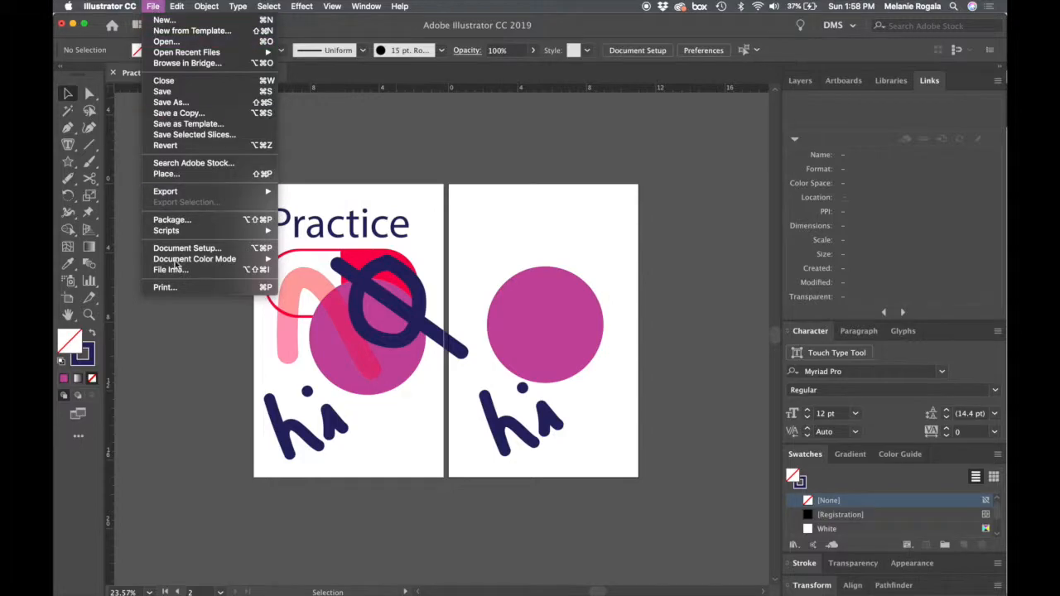
{"action": "left_click", "coordinate": [194, 175]}
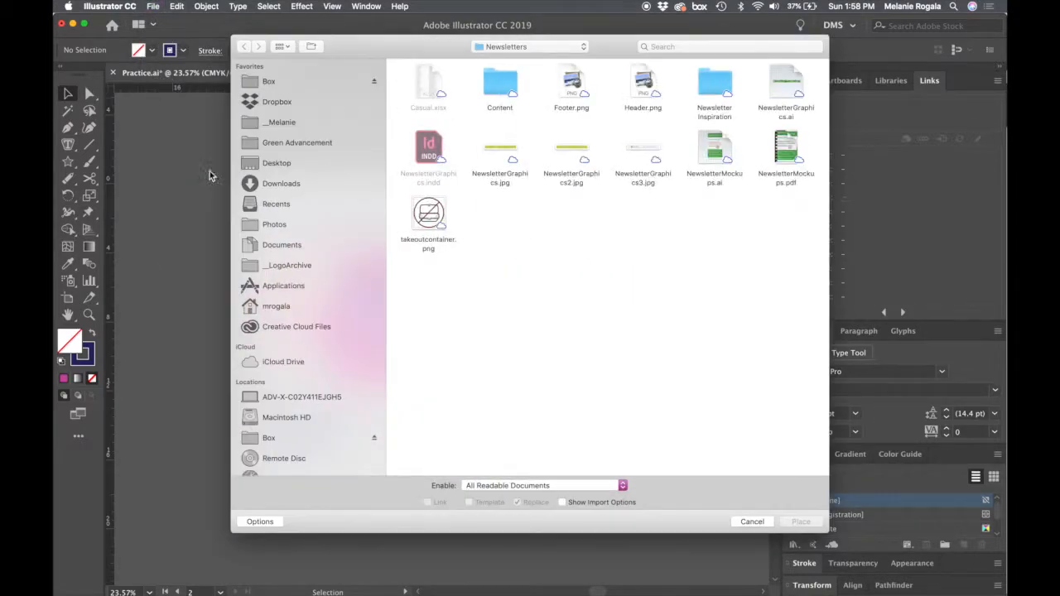
{"action": "left_click", "coordinate": [282, 122]}
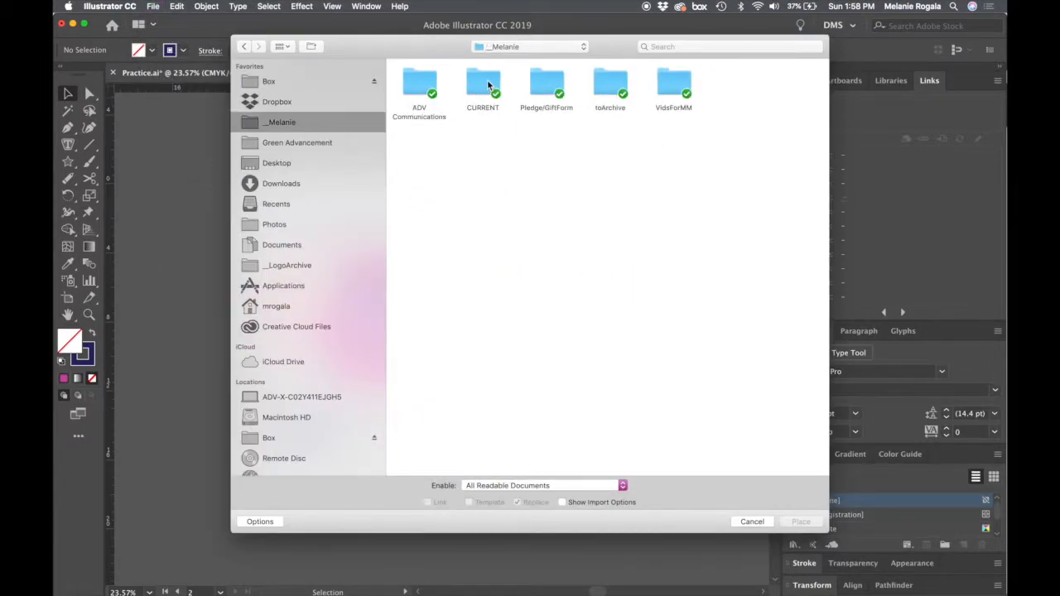
{"action": "left_click", "coordinate": [323, 81]}
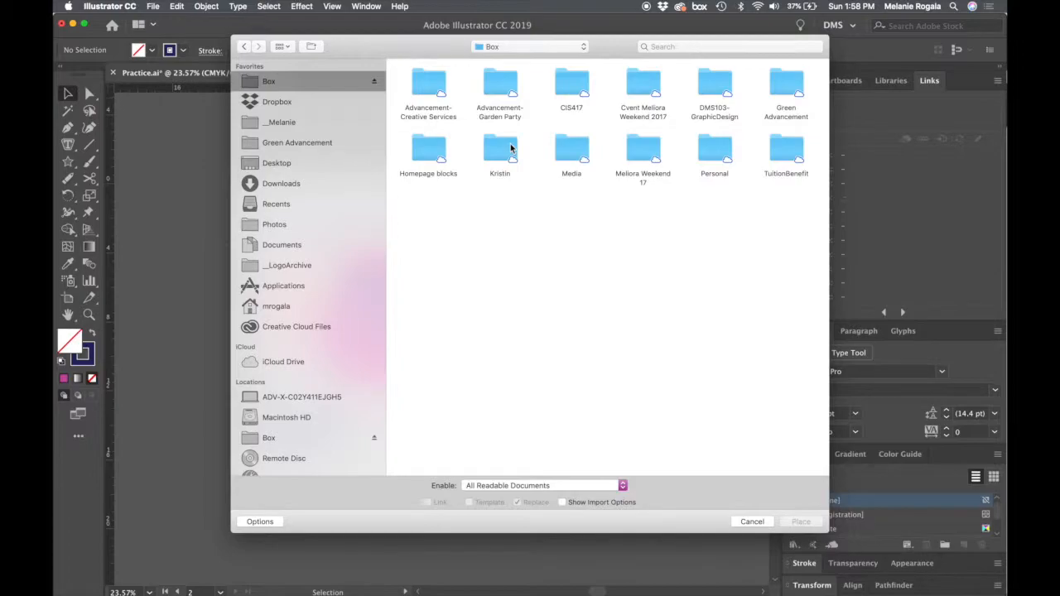
{"action": "double_click", "coordinate": [714, 82]}
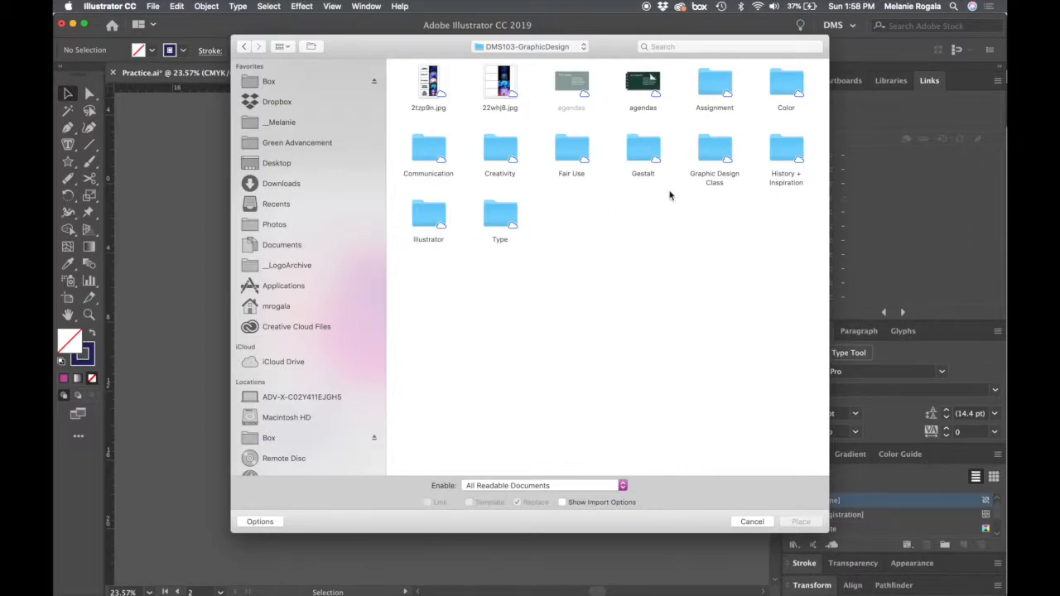
{"action": "double_click", "coordinate": [786, 154]}
{"action": "double_click", "coordinate": [739, 80]}
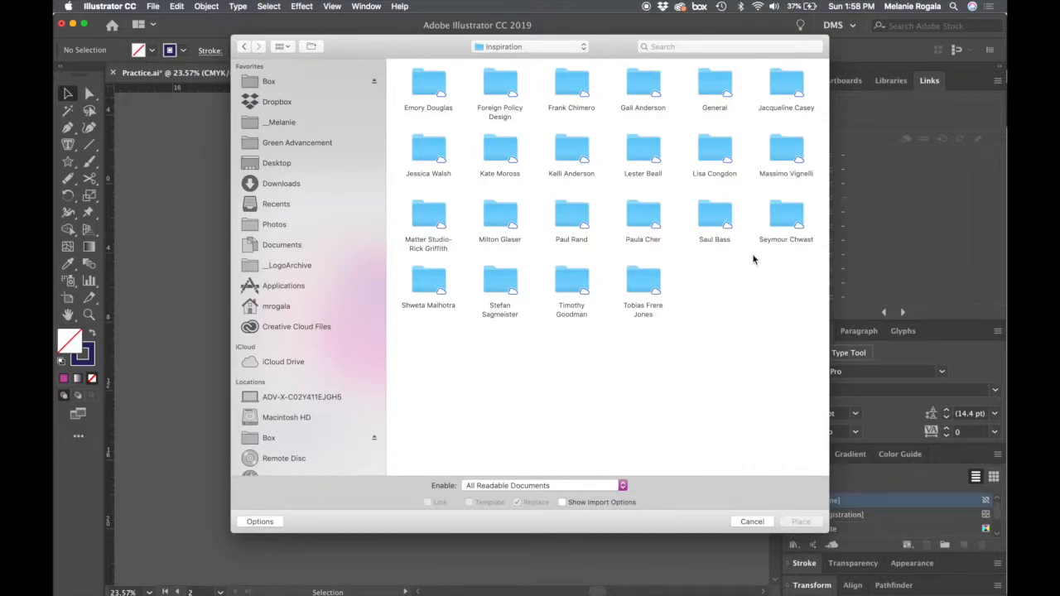
{"action": "double_click", "coordinate": [717, 153]}
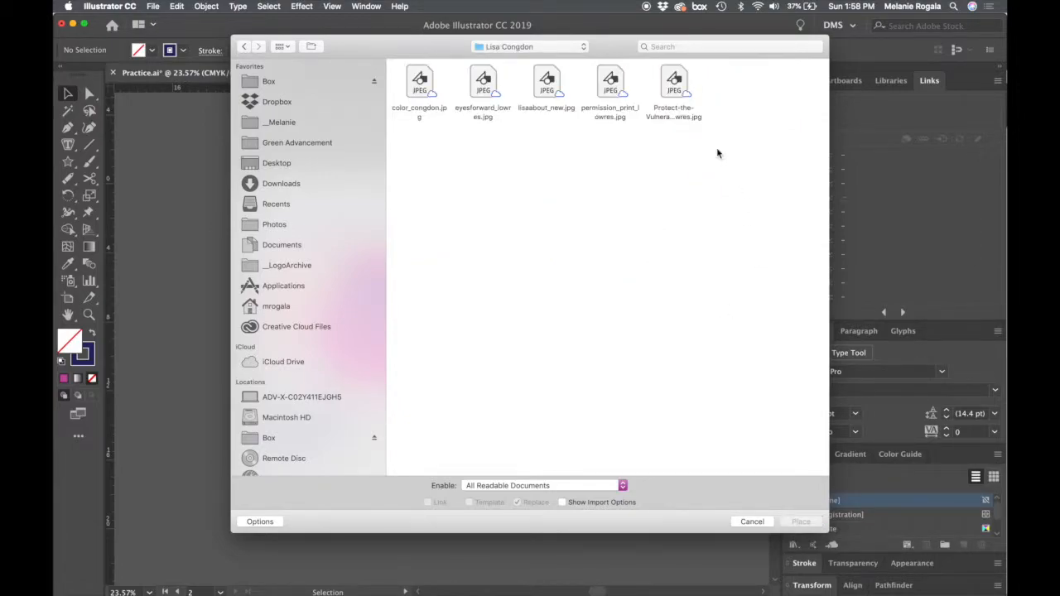
- Place Protect-the-Vulnerable_lowres.jpg at full size beside Panel 2, then delete the placed image
{"action": "left_click", "coordinate": [677, 93]}
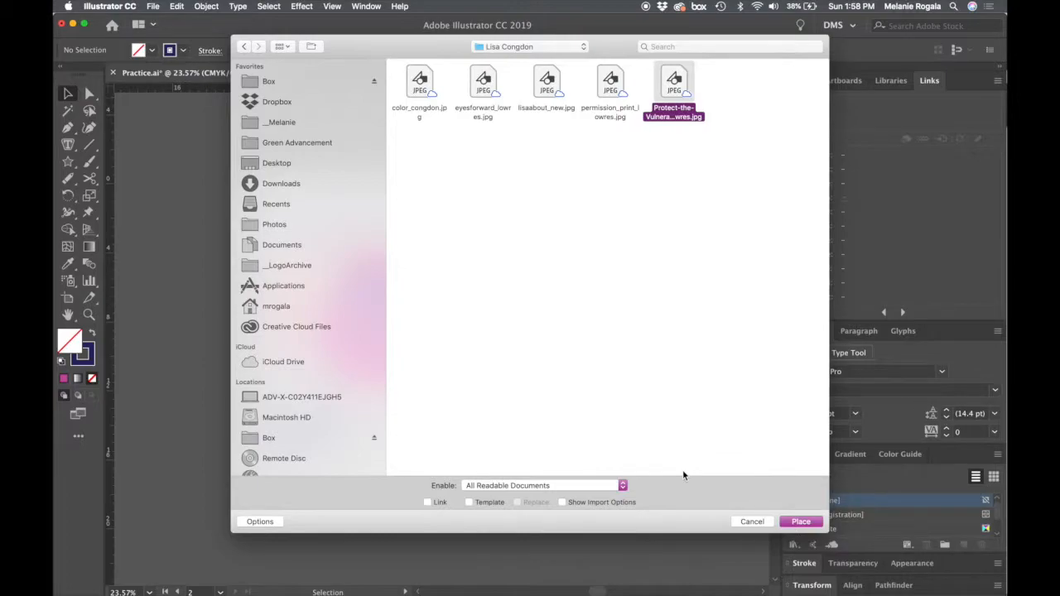
{"action": "left_click", "coordinate": [802, 522]}
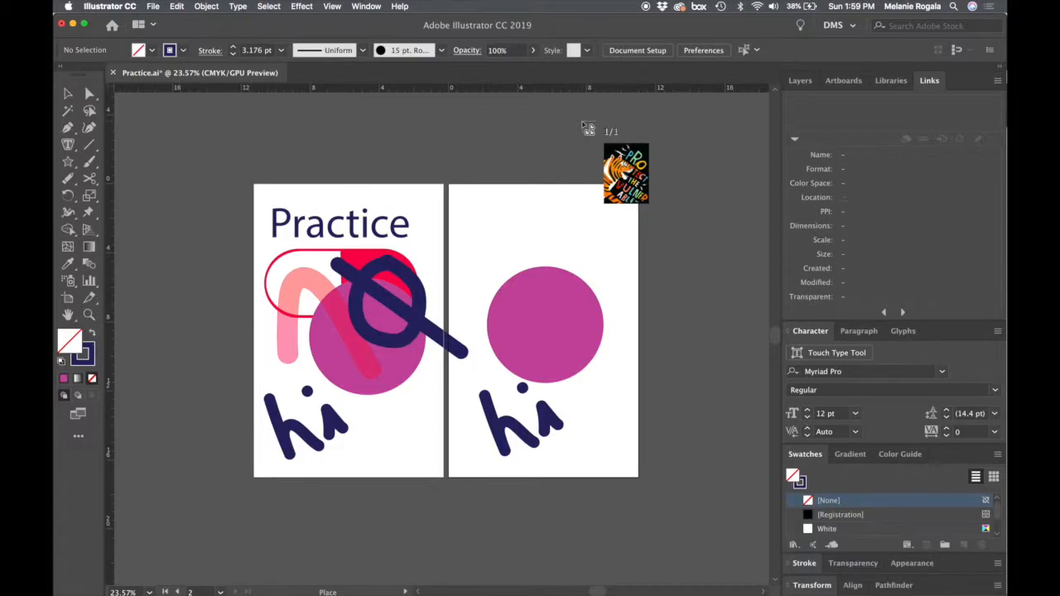
{"action": "scroll", "coordinate": [587, 127], "scroll_direction": "right", "scroll_amount": 5}
{"action": "scroll", "coordinate": [586, 126], "scroll_direction": "down", "scroll_amount": 3}
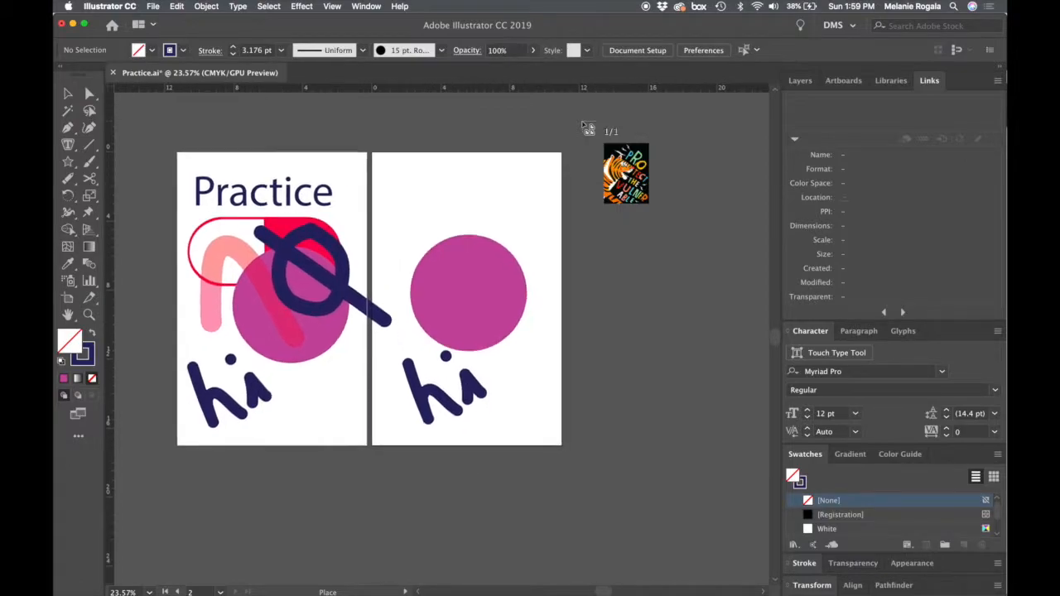
{"action": "left_click", "coordinate": [594, 168]}
{"action": "scroll", "coordinate": [593, 166], "scroll_direction": "right", "scroll_amount": 3}
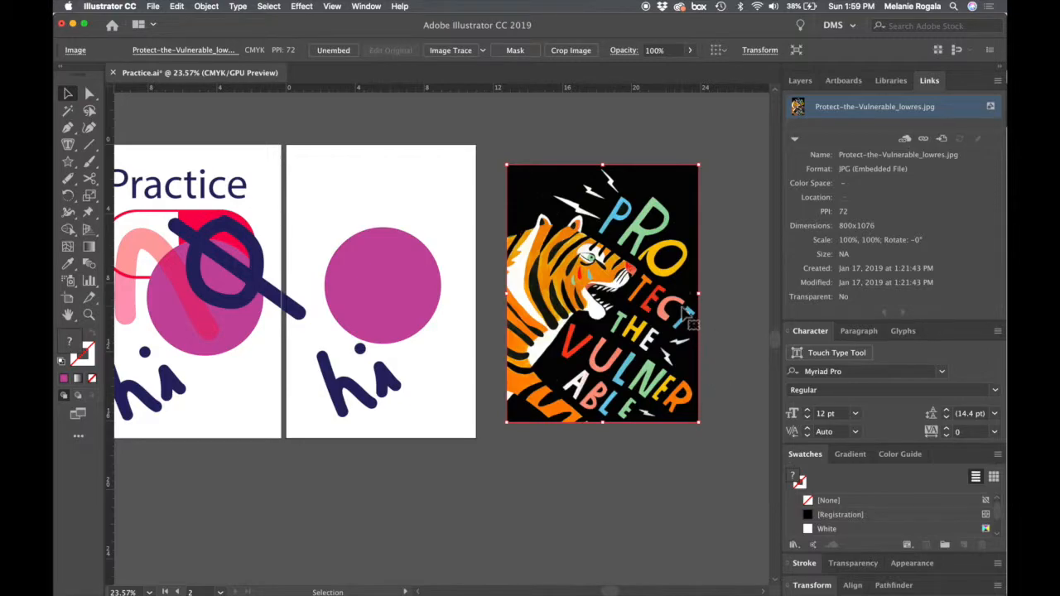
{"action": "key", "text": "Delete"}
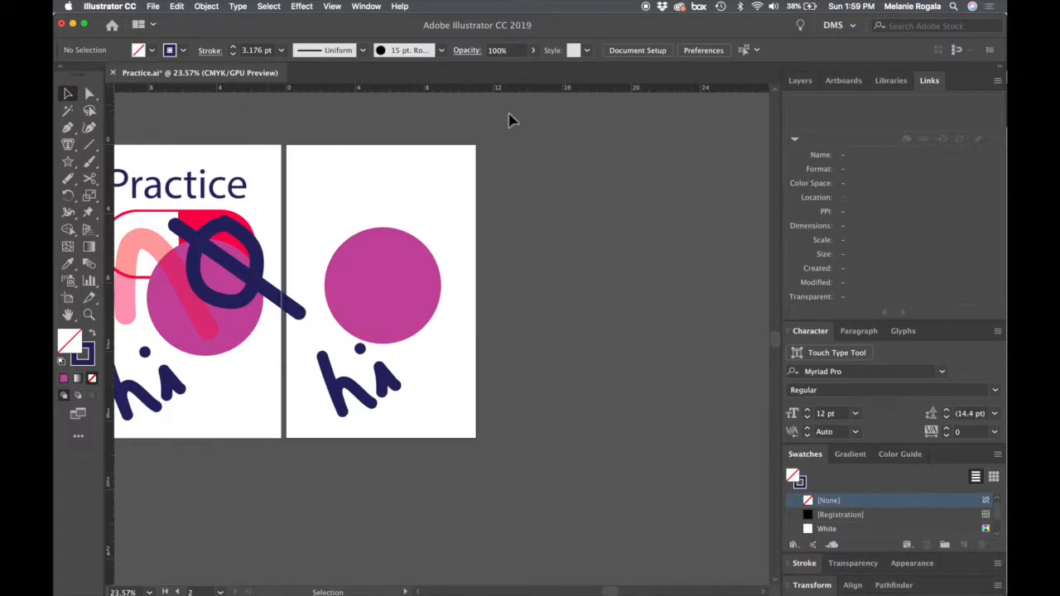
- Place Protect-the-Vulnerable_lowres.jpg again beside Panel 2, scaled to about 57%, and move it slightly upward
{"action": "key", "text": "super"}
{"action": "key", "text": "super+shift+p"}
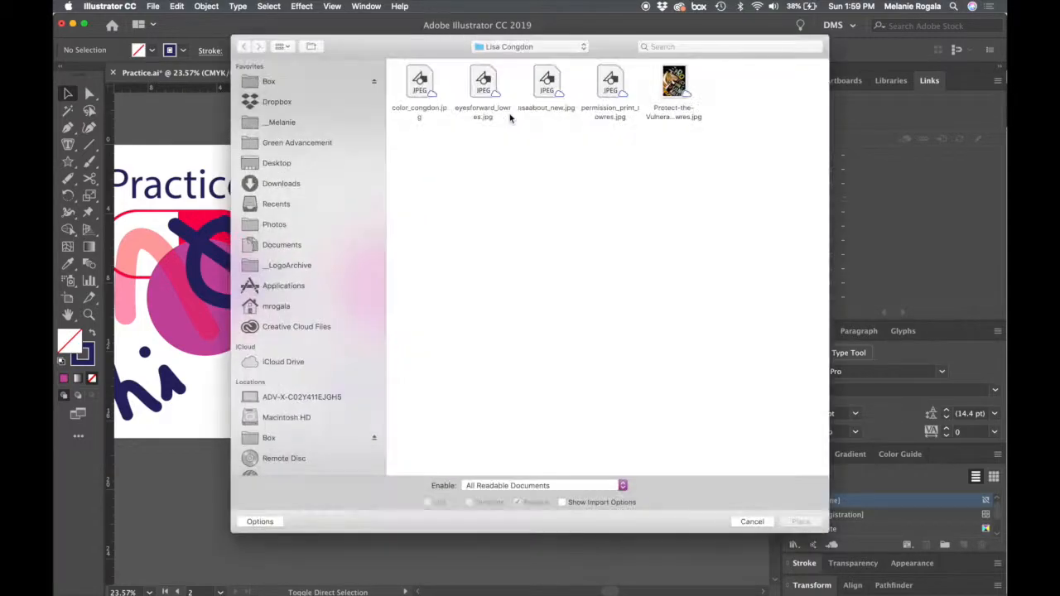
{"action": "left_click", "coordinate": [676, 85]}
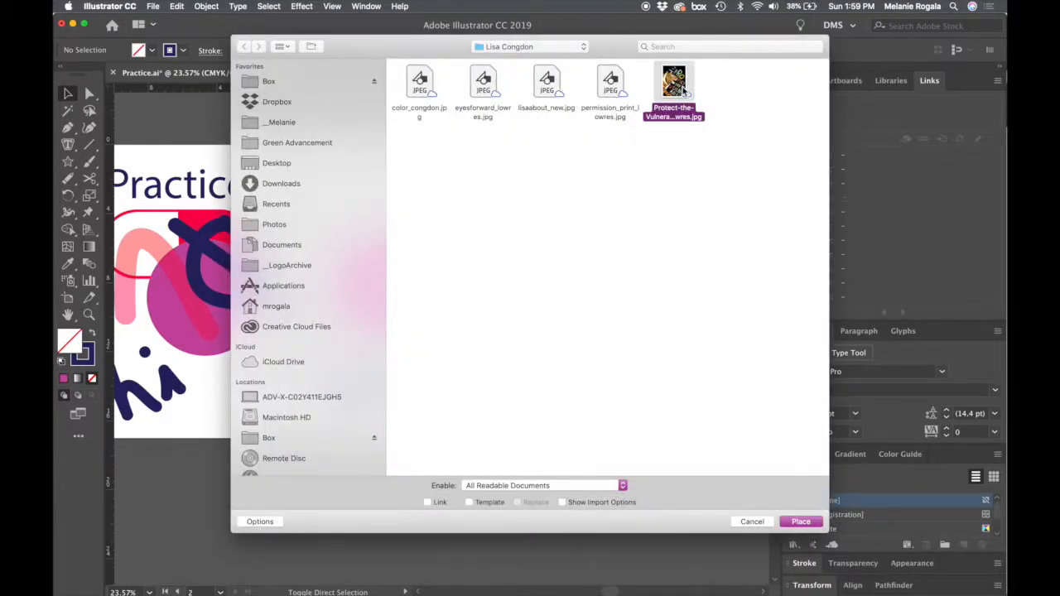
{"action": "double_click", "coordinate": [683, 91]}
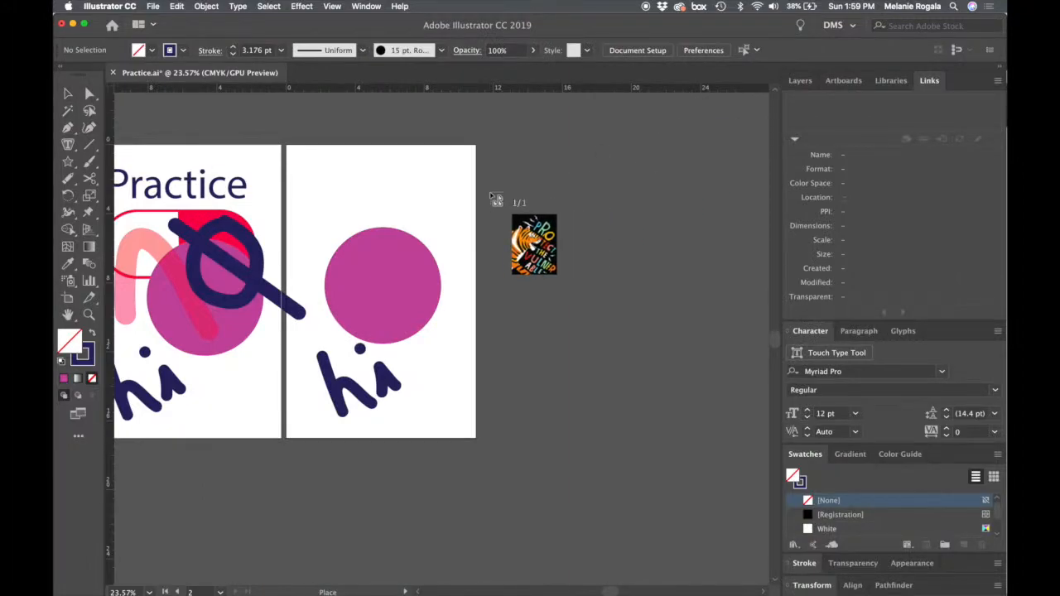
{"action": "left_click_drag", "start_coordinate": [490, 195], "coordinate": [615, 344]}
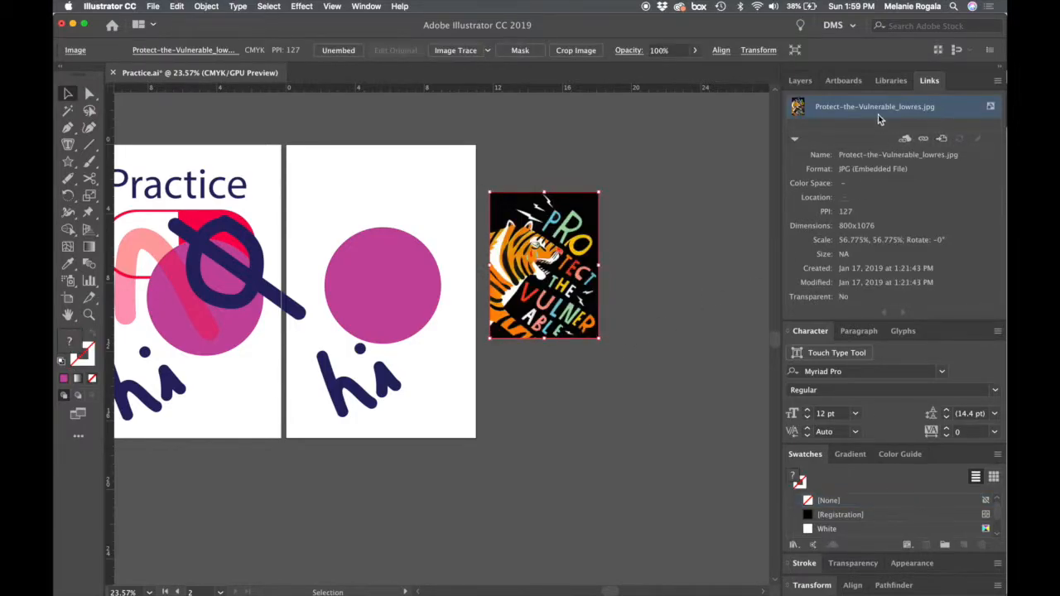
{"action": "left_click", "coordinate": [696, 232]}
{"action": "left_click_drag", "start_coordinate": [568, 251], "coordinate": [569, 221]}
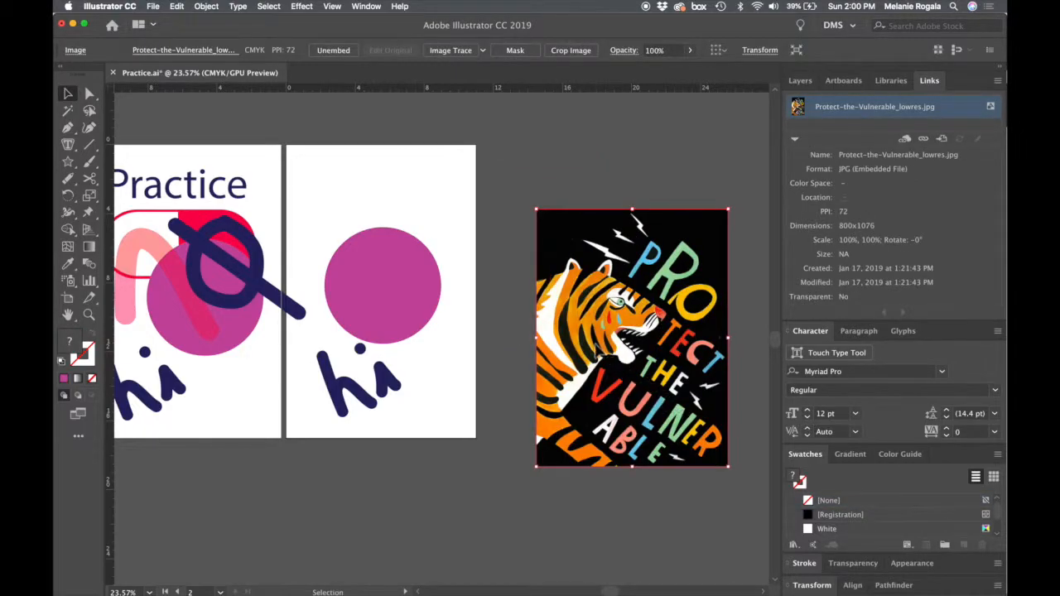
- Position the full-size tiger image beside Panel 2, flush with its upper edge, and unembed it as a Photoshop PSD in the Lisa Congdon folder
{"action": "left_click_drag", "start_coordinate": [594, 344], "coordinate": [543, 290]}
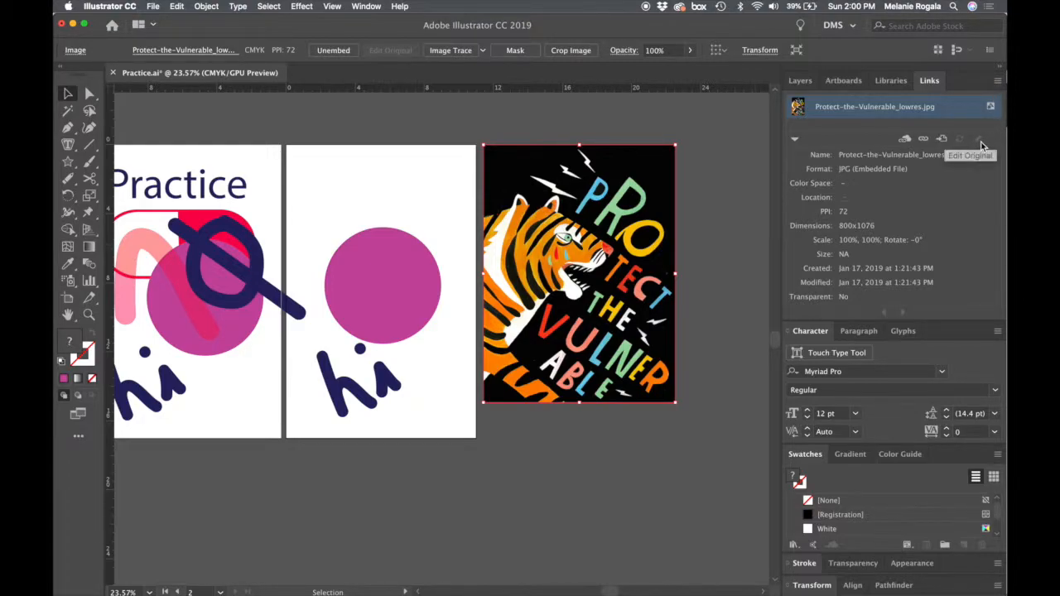
{"action": "left_click", "coordinate": [998, 81]}
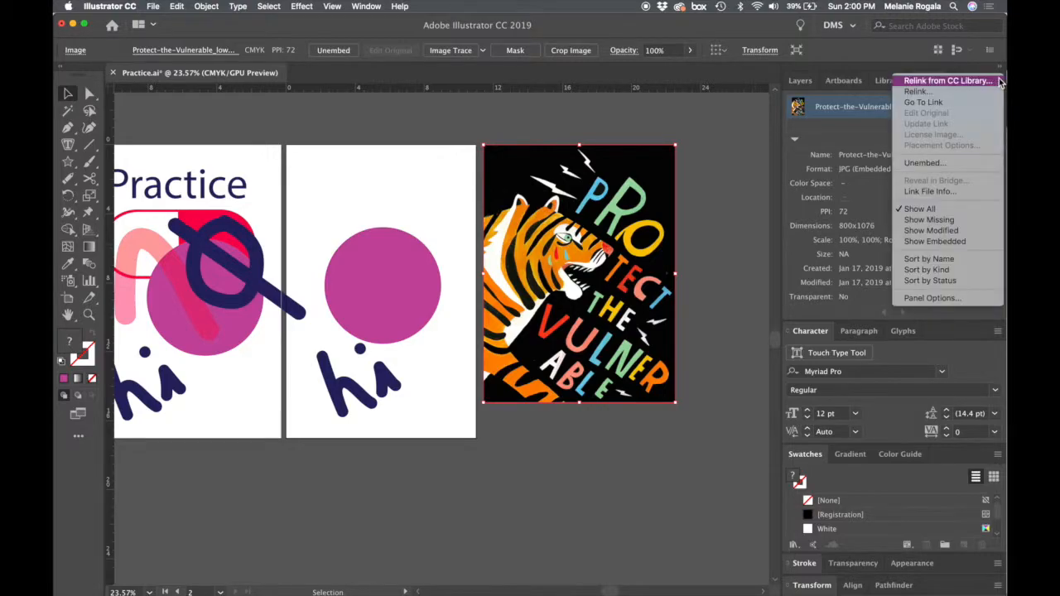
{"action": "left_click", "coordinate": [924, 163]}
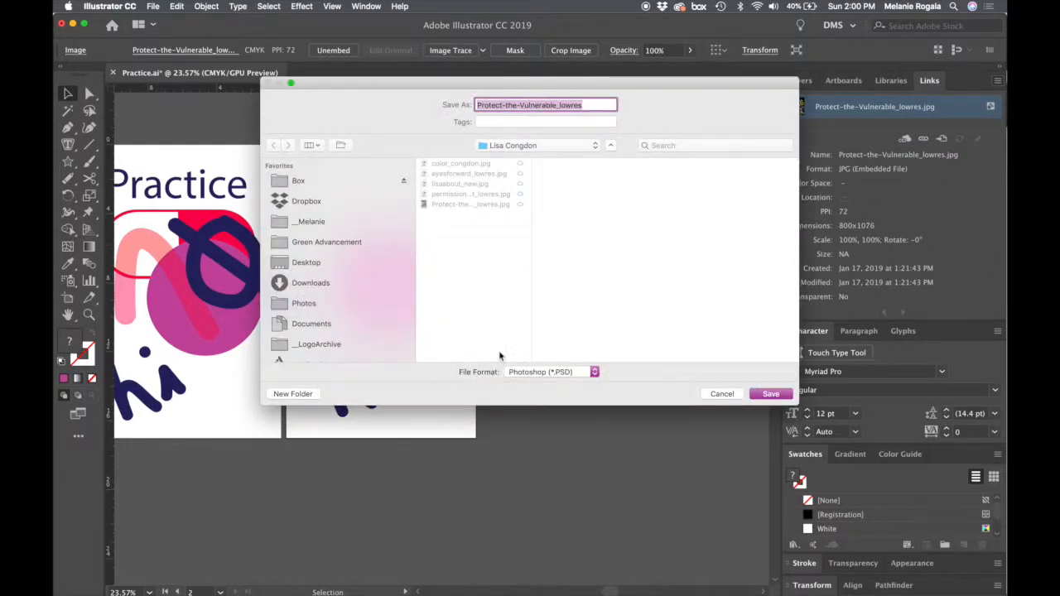
{"action": "left_click", "coordinate": [547, 375]}
{"action": "left_click", "coordinate": [546, 383]}
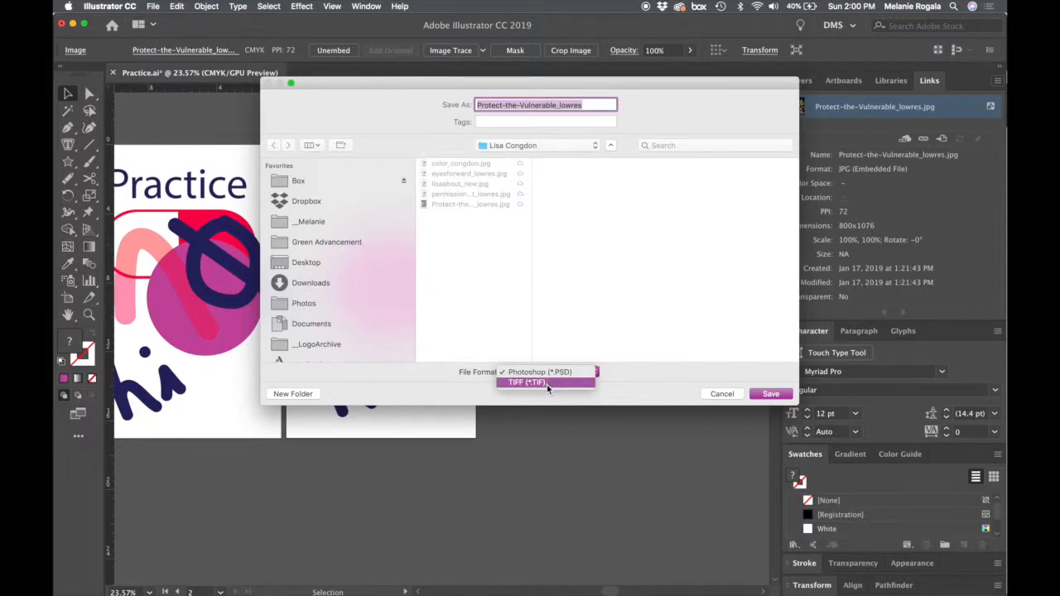
{"action": "key", "text": "Return"}
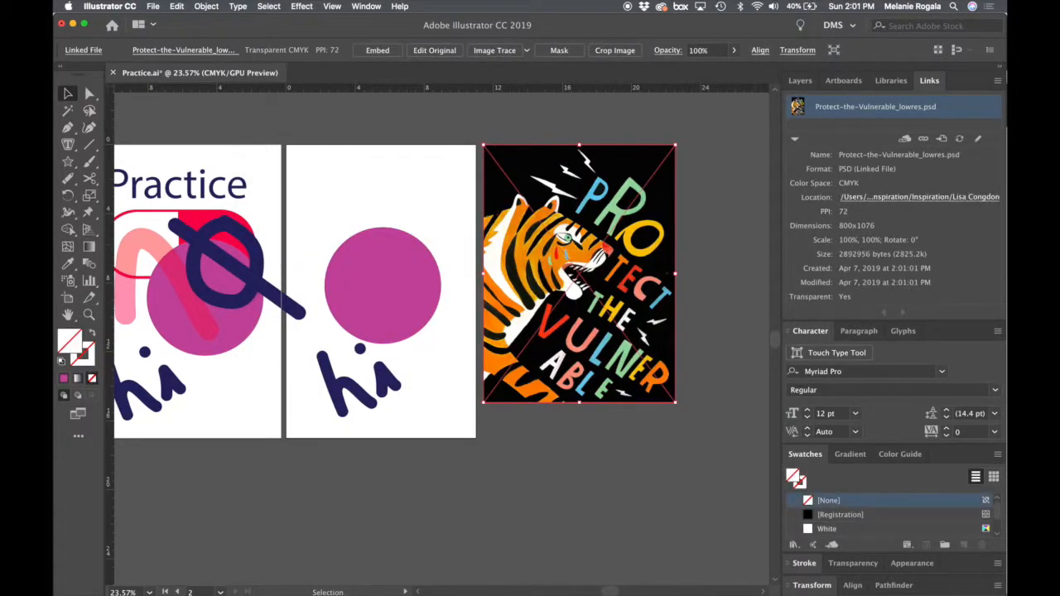
- Open the original of the linked tiger image for editing in Photoshop and enlarge the Photoshop window
{"action": "left_click", "coordinate": [543, 476]}
{"action": "left_click", "coordinate": [637, 195]}
{"action": "left_click", "coordinate": [979, 146]}
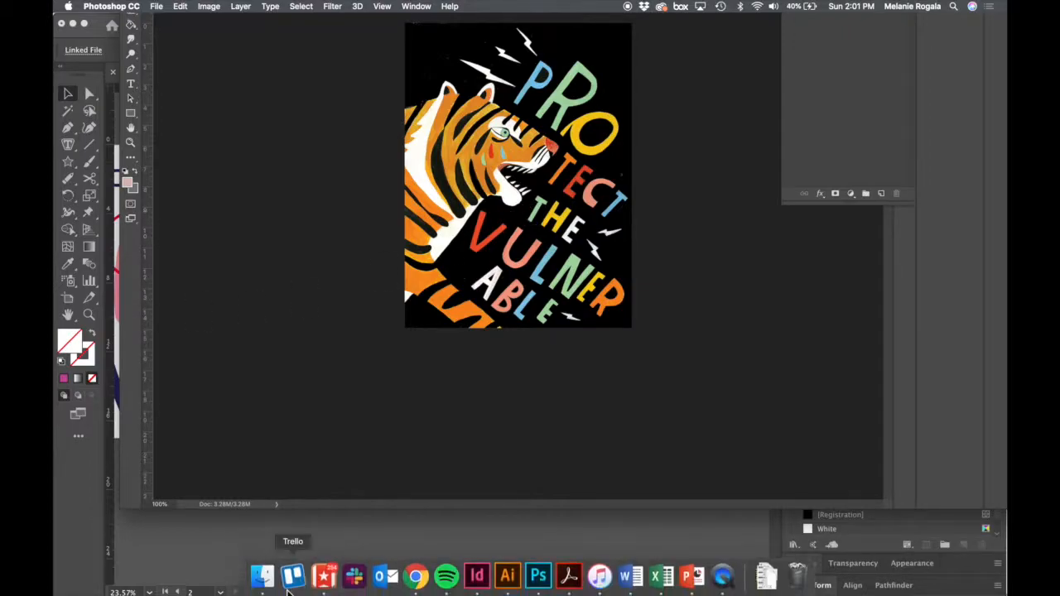
{"action": "mouse_move", "coordinate": [538, 578]}
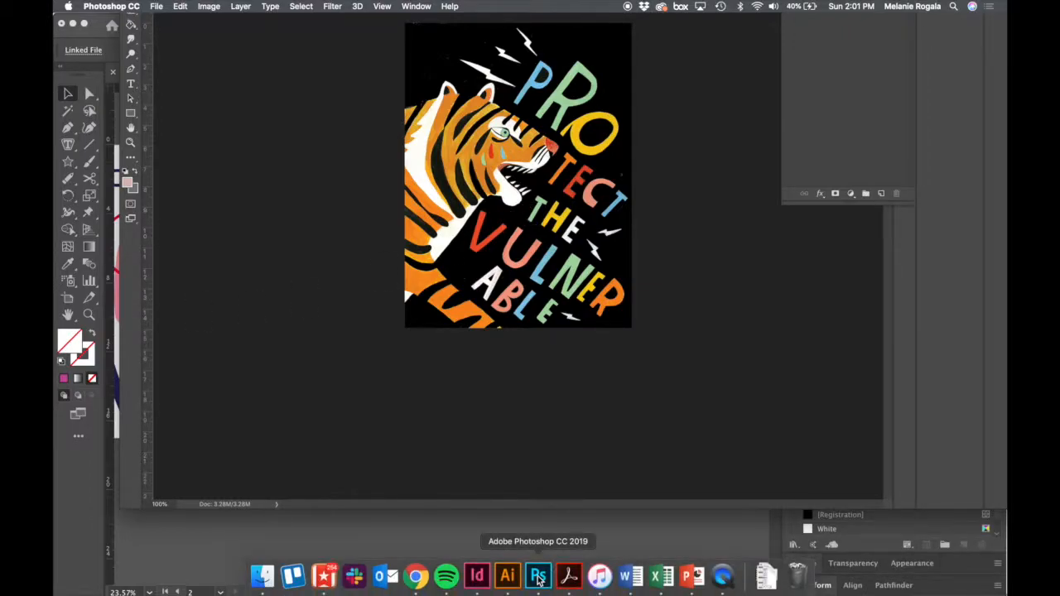
{"action": "left_click", "coordinate": [538, 577]}
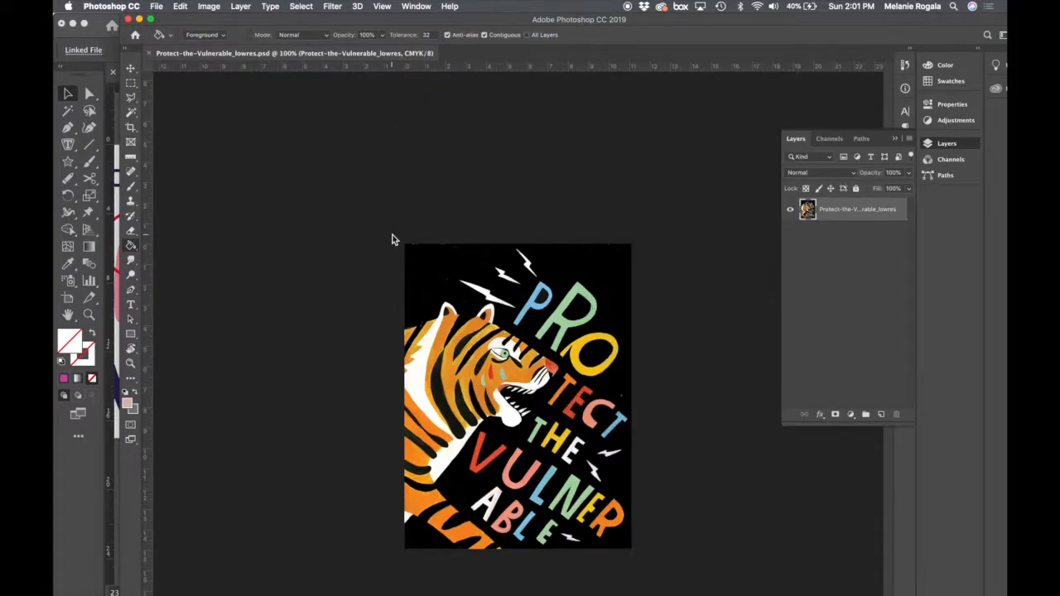
{"action": "left_click", "coordinate": [151, 20]}
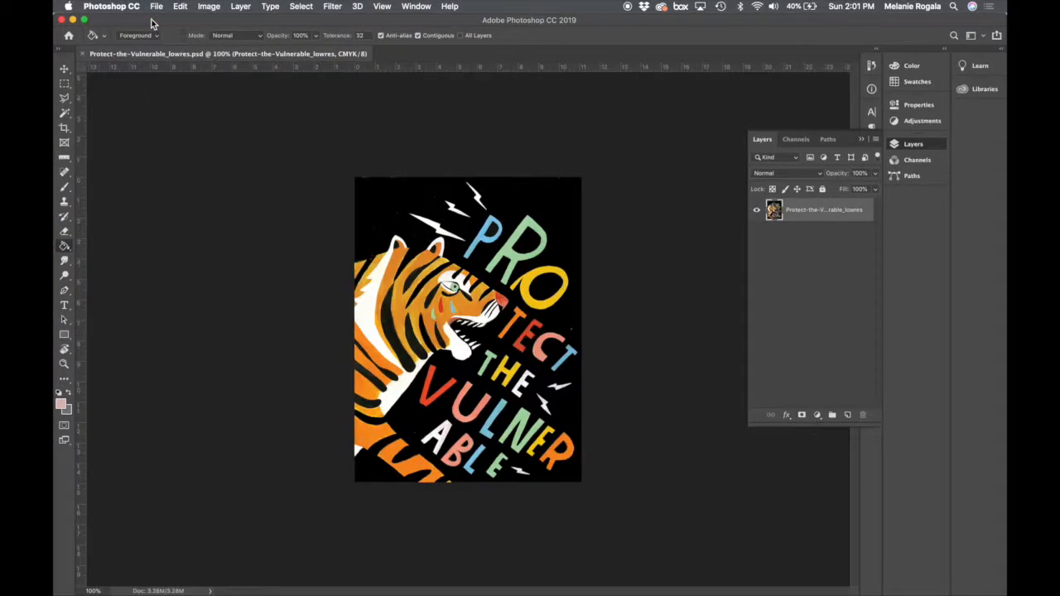
- Invert the colors of the tiger image, then save and close the PSD
{"action": "key", "text": "v"}
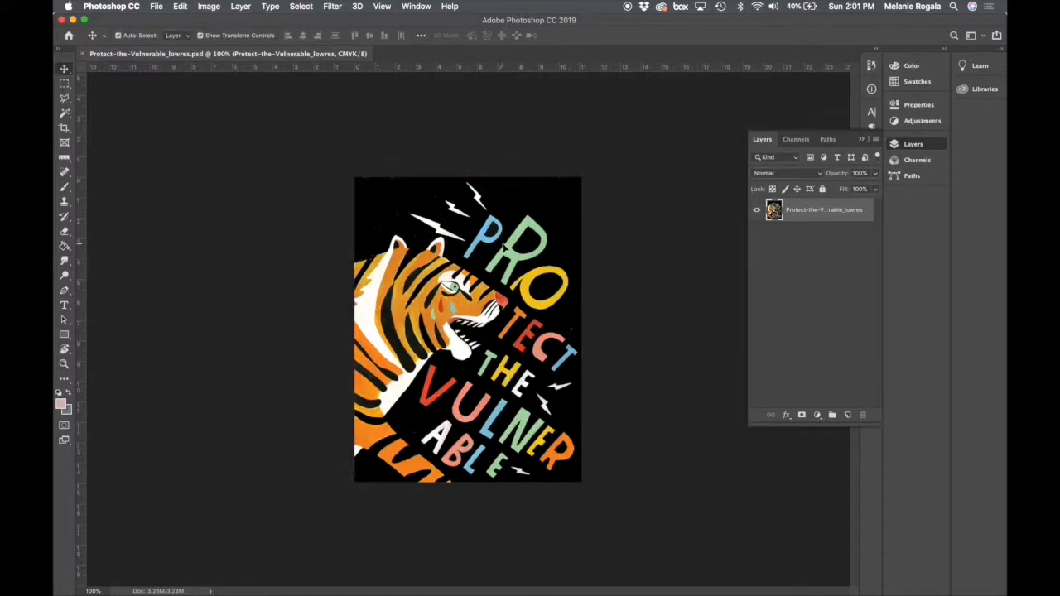
{"action": "key", "text": "super+i"}
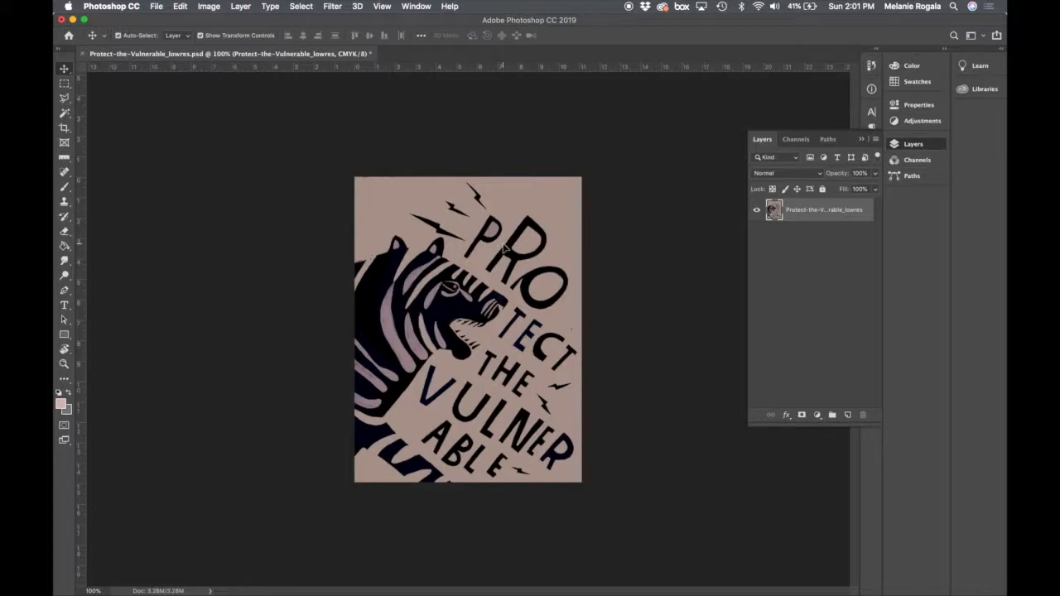
{"action": "key", "text": "super+s"}
{"action": "key", "text": "super+w"}
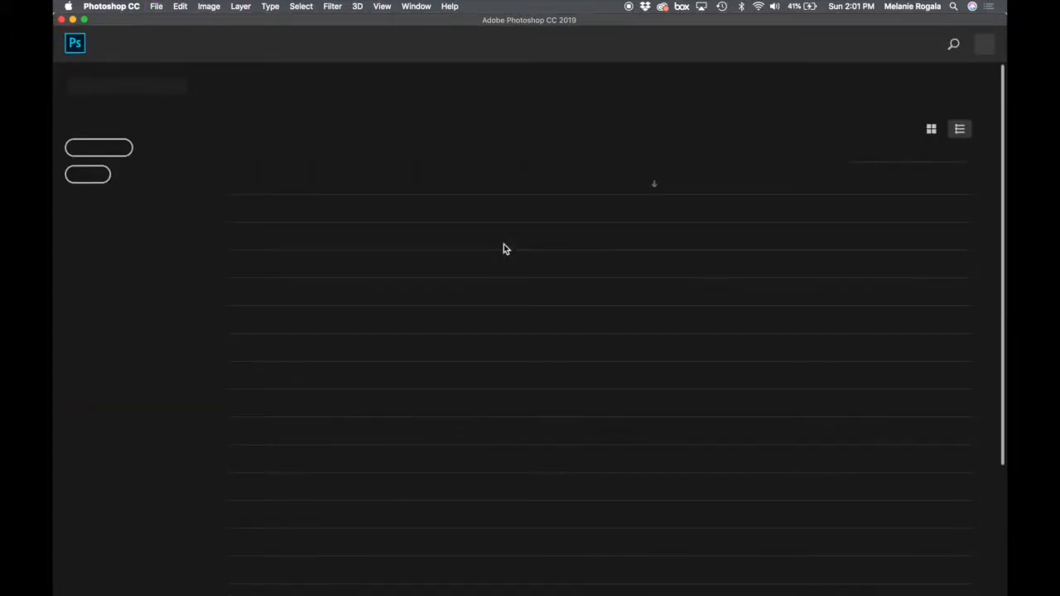
- Switch back to Illustrator and update the modified link so the placed image matches the inverted PSD
{"action": "left_click", "coordinate": [73, 18]}
{"action": "left_click", "coordinate": [579, 502]}
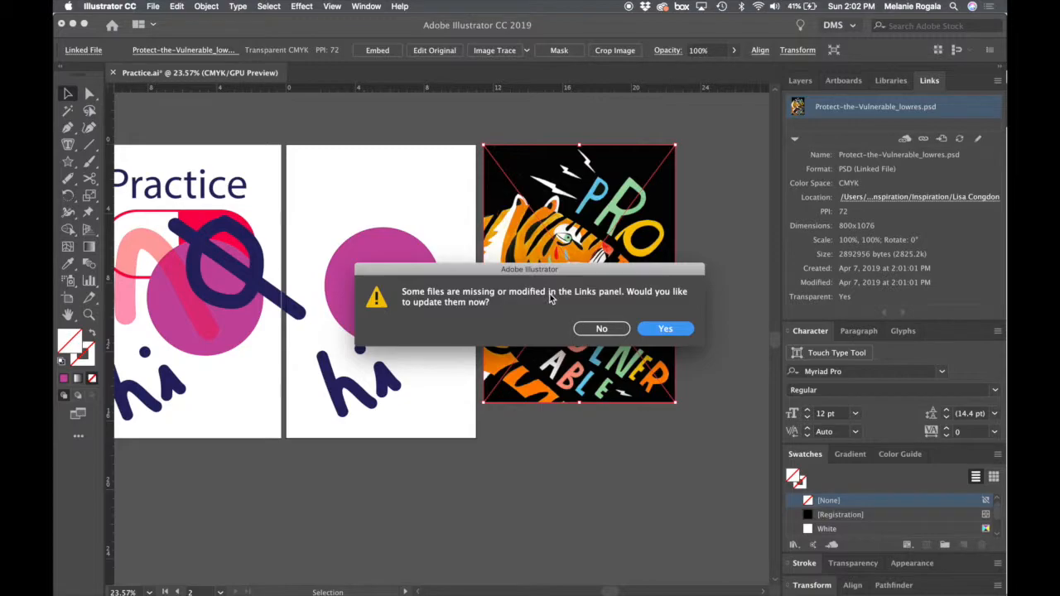
{"action": "left_click", "coordinate": [675, 329]}
{"action": "left_click", "coordinate": [743, 399]}
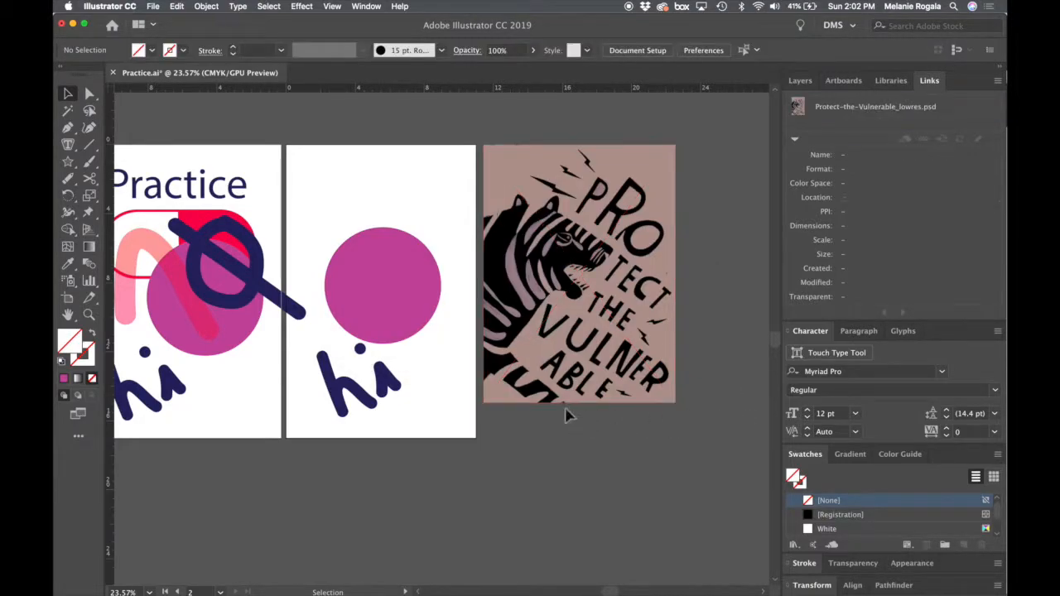
- Edit the linked image's original in Photoshop again, inverting its colors back to the original, and save and close it
{"action": "left_click", "coordinate": [634, 306]}
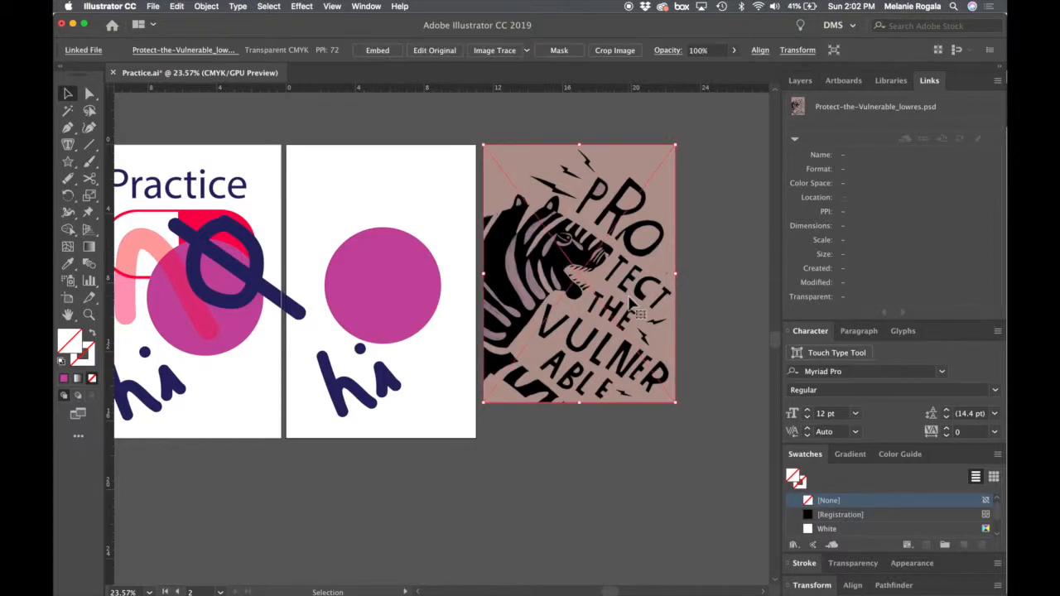
{"action": "left_click", "coordinate": [974, 138]}
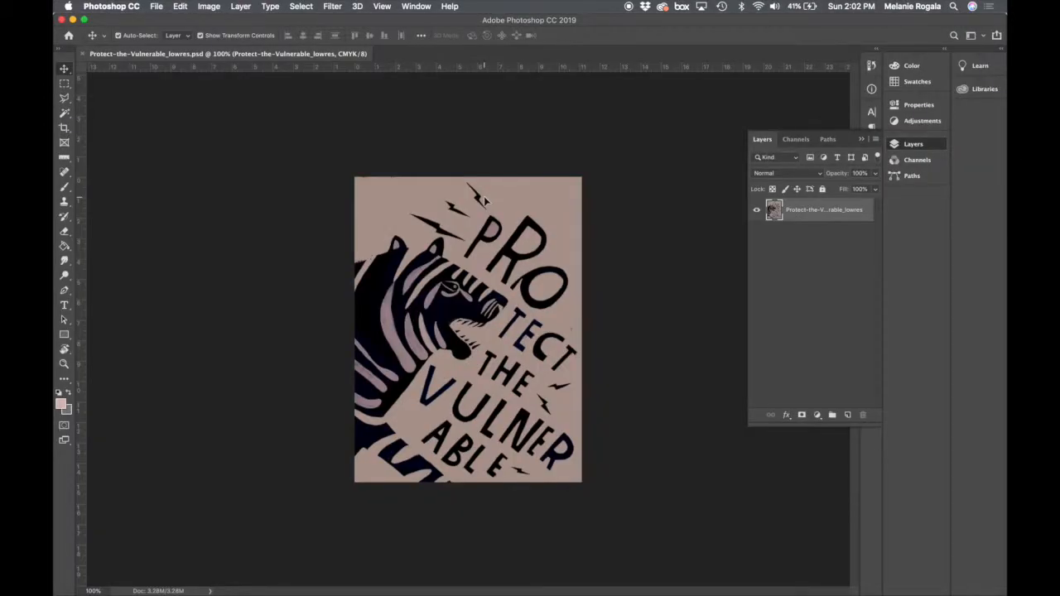
{"action": "key", "text": "super+i"}
{"action": "key", "text": "super+s"}
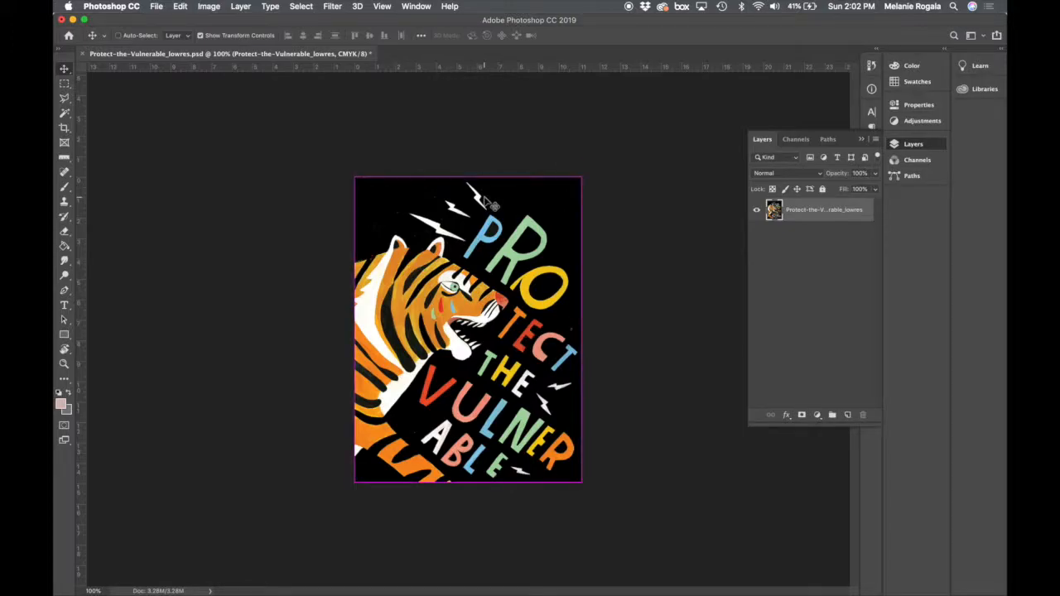
{"action": "key", "text": "super+w"}
- Return to Illustrator and update the link to the recolored tiger image
{"action": "left_click", "coordinate": [73, 19]}
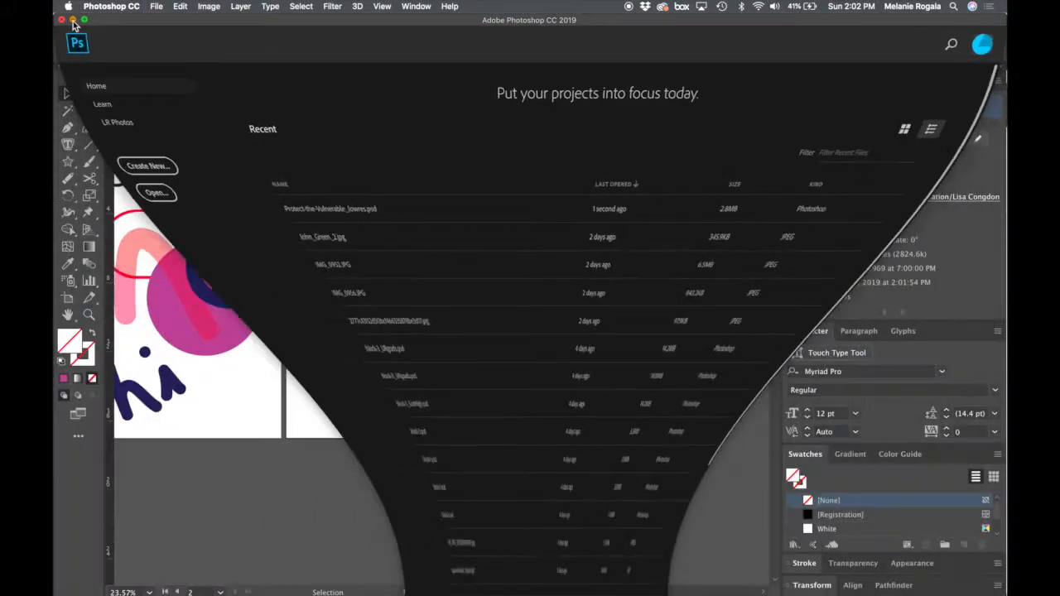
{"action": "left_click", "coordinate": [660, 468]}
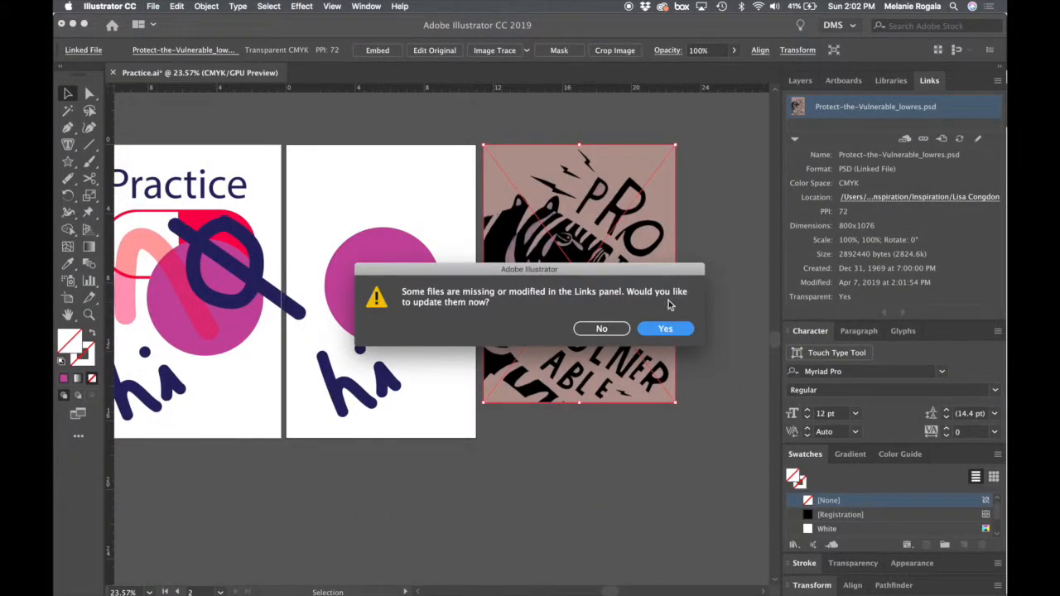
{"action": "left_click", "coordinate": [664, 330]}
{"action": "left_click", "coordinate": [700, 287]}
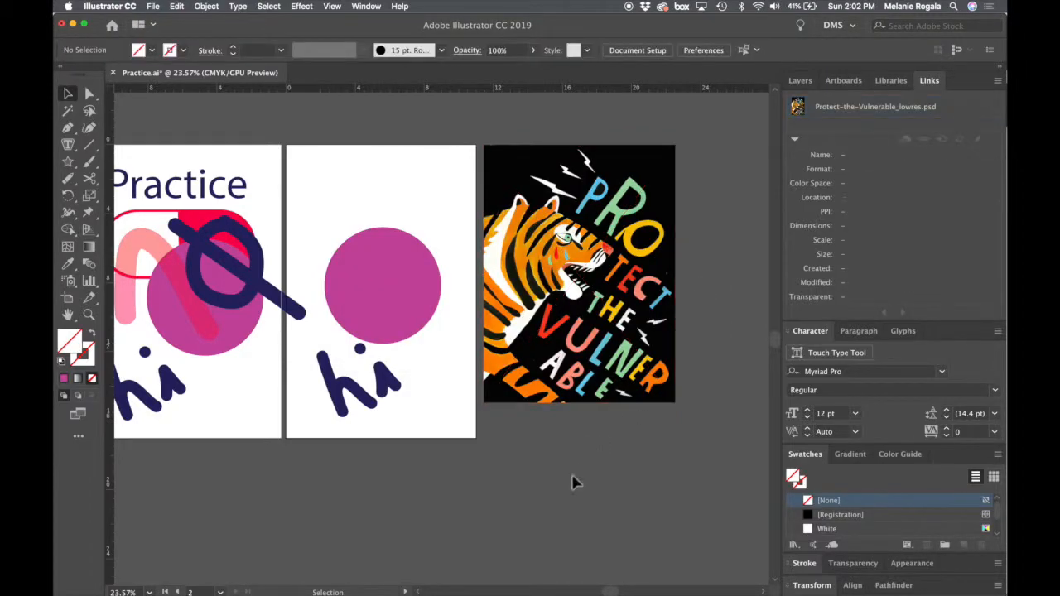
- Embed the linked tiger PSD in the document, flattening its layers to a single image
{"action": "left_click", "coordinate": [590, 284]}
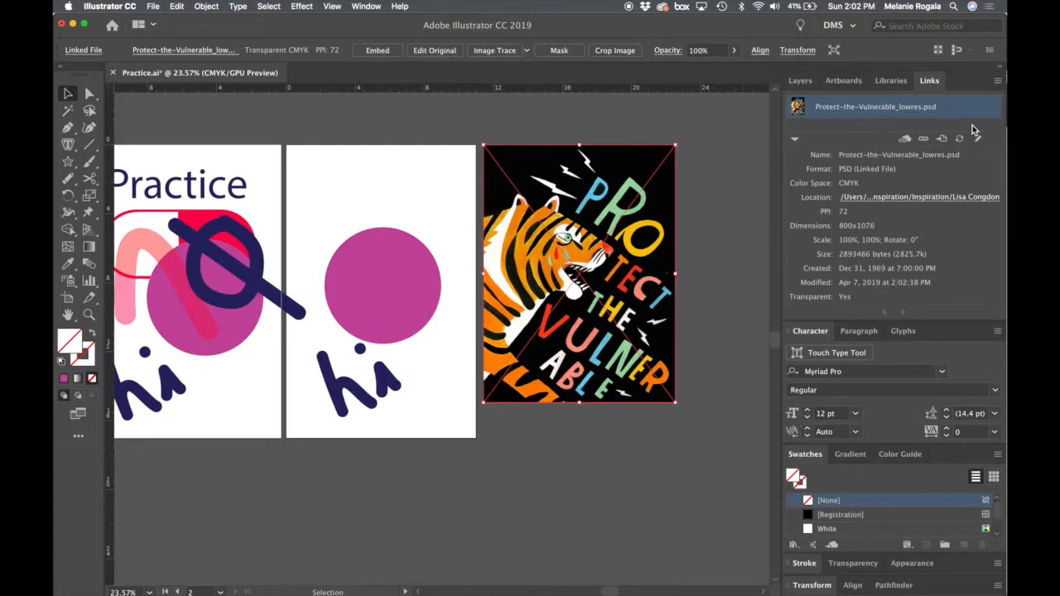
{"action": "left_click", "coordinate": [998, 81]}
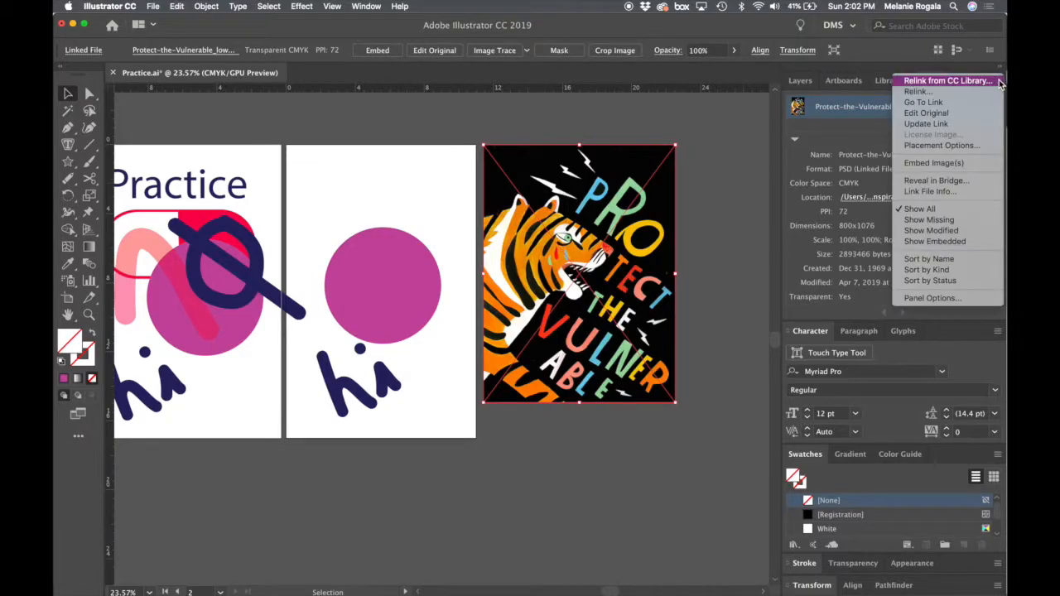
{"action": "left_click", "coordinate": [965, 164]}
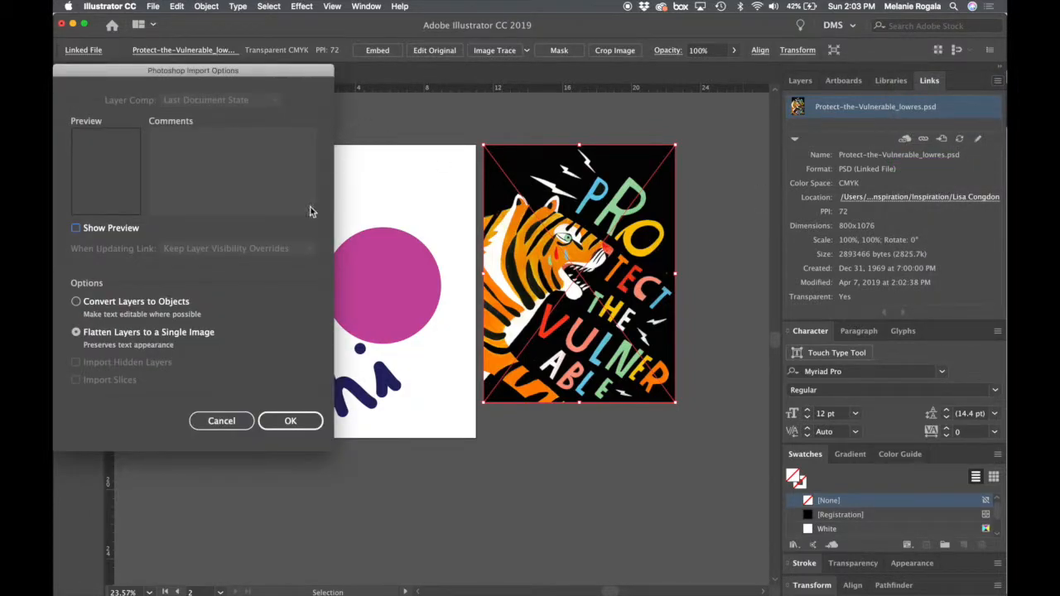
{"action": "left_click", "coordinate": [288, 423]}
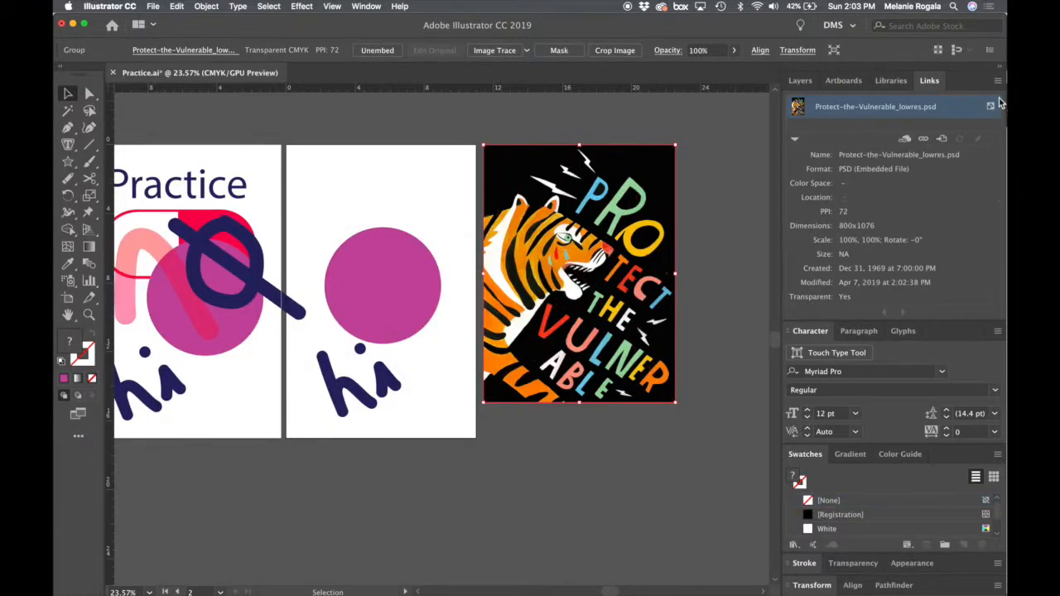
- Try moving the embedded tiger image slightly downward, then undo the move and deselect it
{"action": "left_click", "coordinate": [691, 229]}
{"action": "left_click_drag", "start_coordinate": [634, 193], "coordinate": [636, 238]}
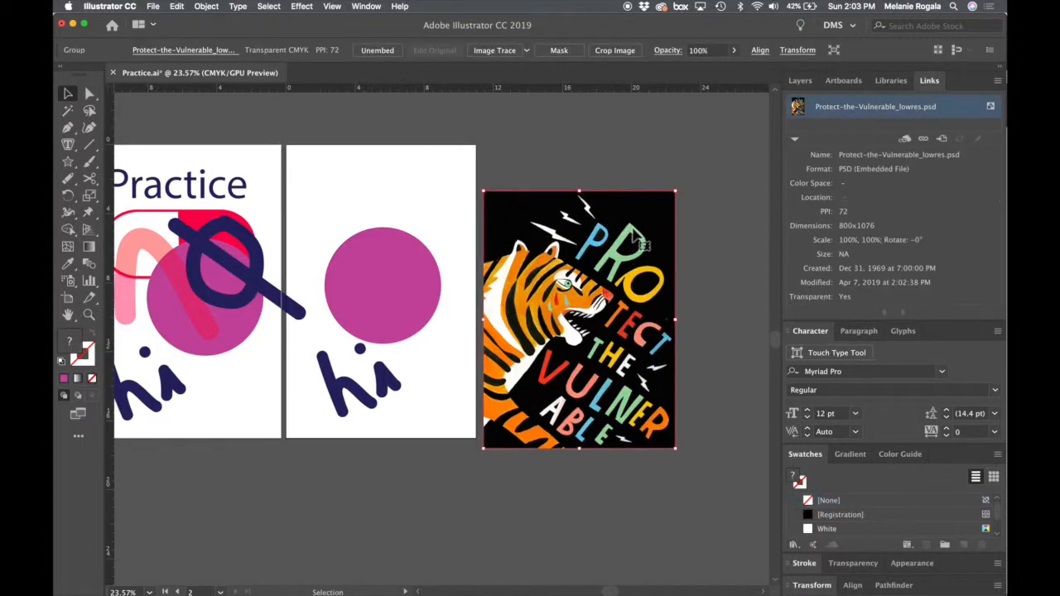
{"action": "key", "text": "super+z"}
{"action": "left_click", "coordinate": [560, 454]}
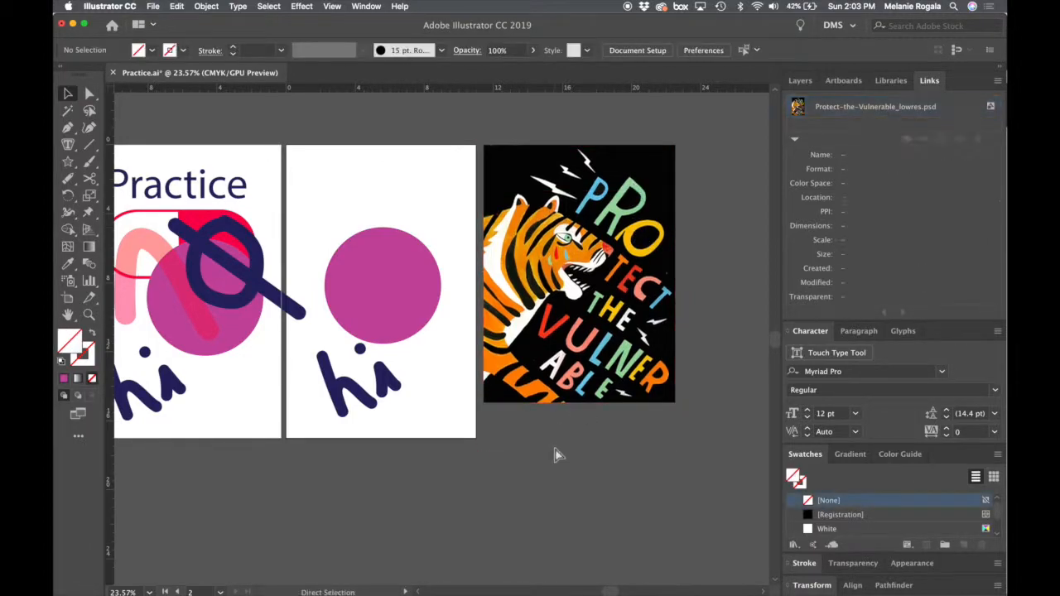
- Save the document and review both artboards together with the embedded tiger image
{"action": "key", "text": "super+s"}
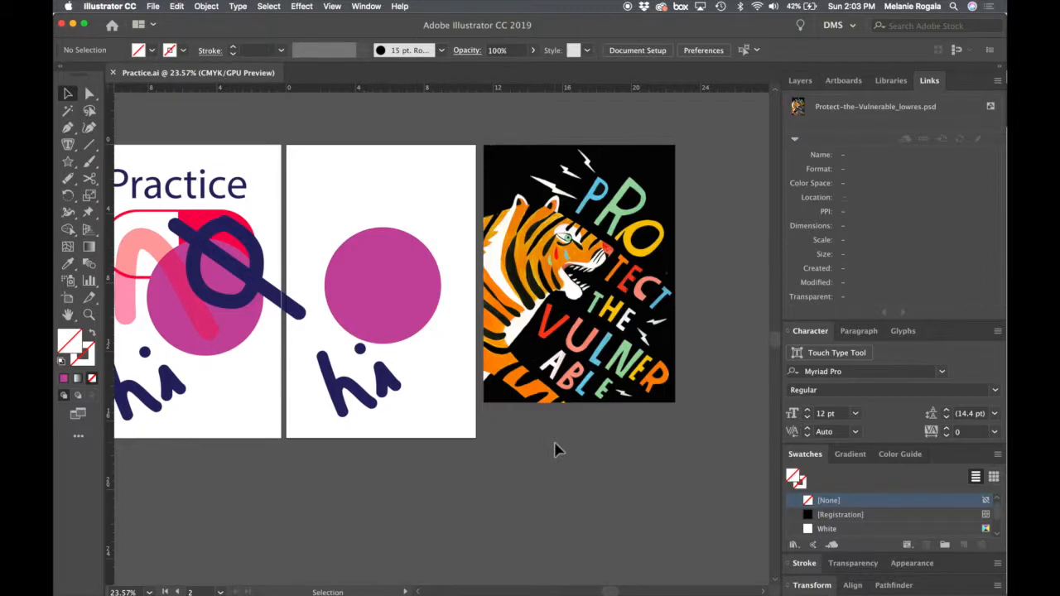
{"action": "scroll", "coordinate": [596, 265], "scroll_direction": "down", "scroll_amount": 3}
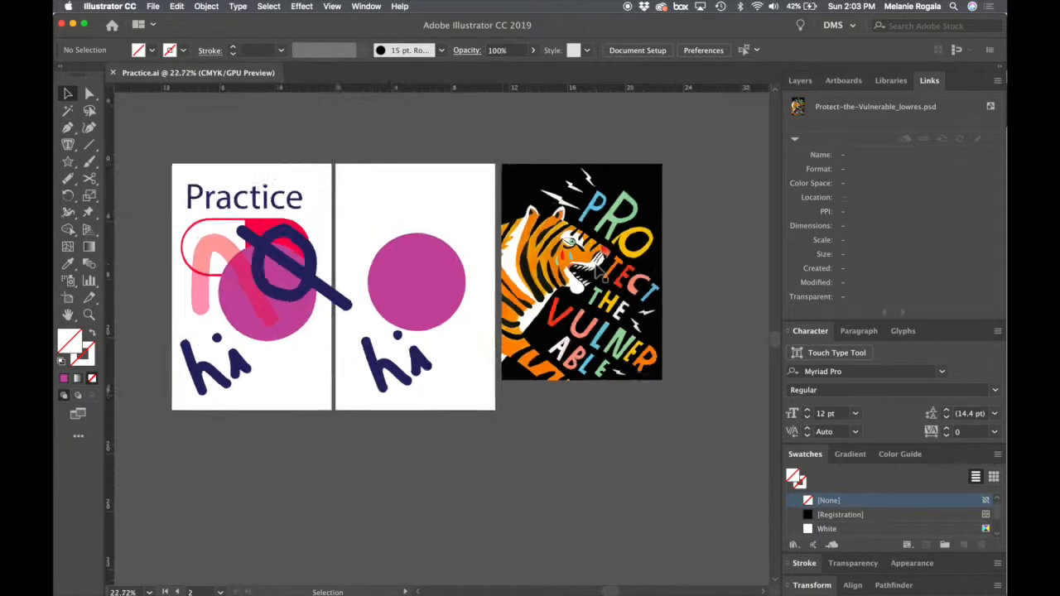
{"action": "left_click", "coordinate": [596, 264]}
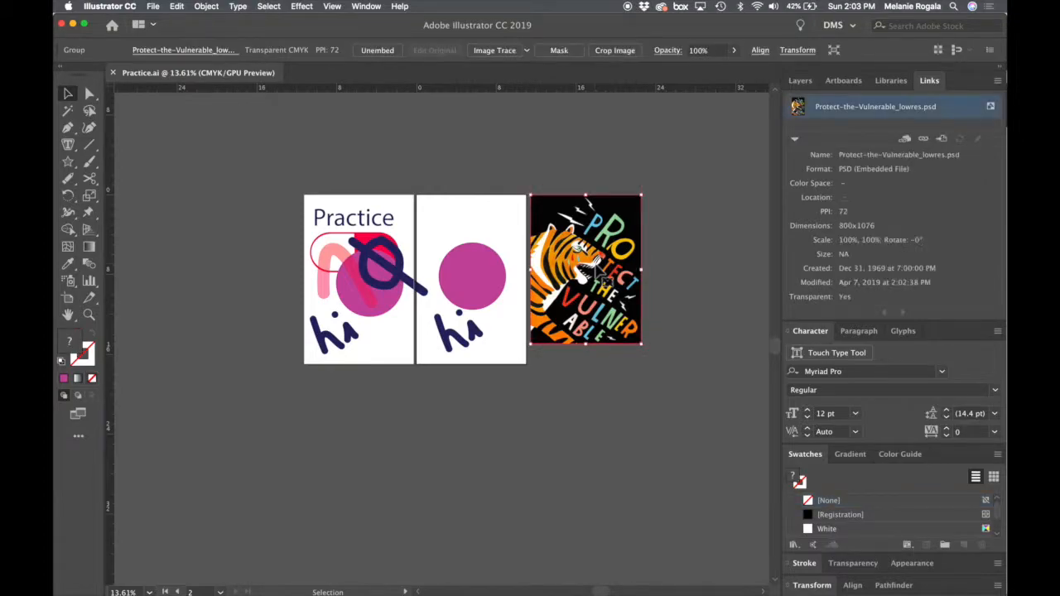
{"action": "left_click", "coordinate": [544, 483]}
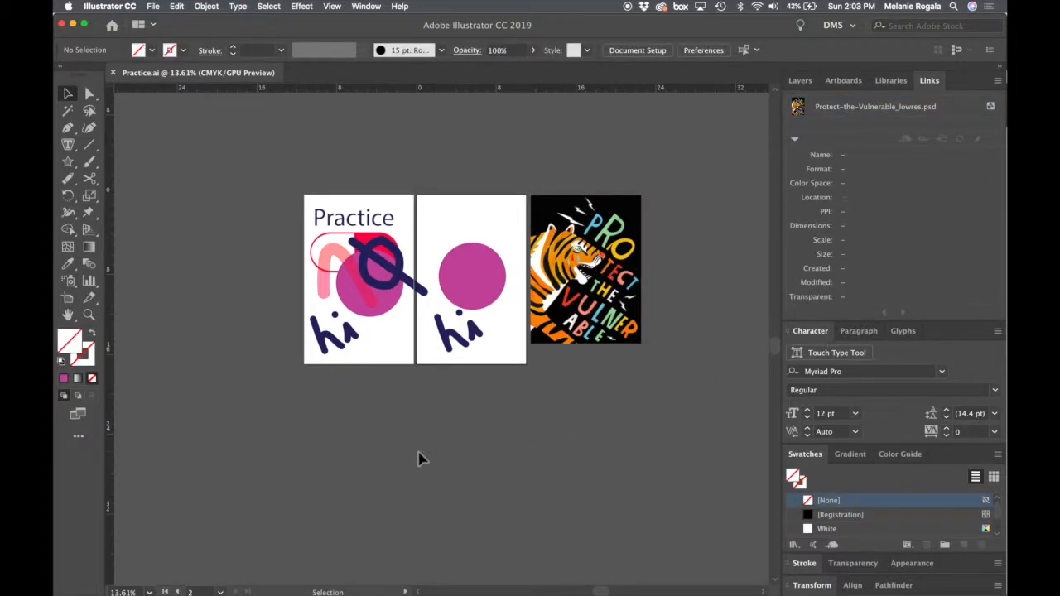
- Search the fonts for "sui" and set the Practice title to Suisse Int'l Mono Trial Bold
{"action": "key", "text": "space"}
{"action": "left_click_drag", "start_coordinate": [335, 157], "coordinate": [380, 96]}
{"action": "scroll", "coordinate": [437, 267], "scroll_direction": "up", "scroll_amount": 5}
{"action": "left_click_drag", "start_coordinate": [420, 160], "coordinate": [390, 151]}
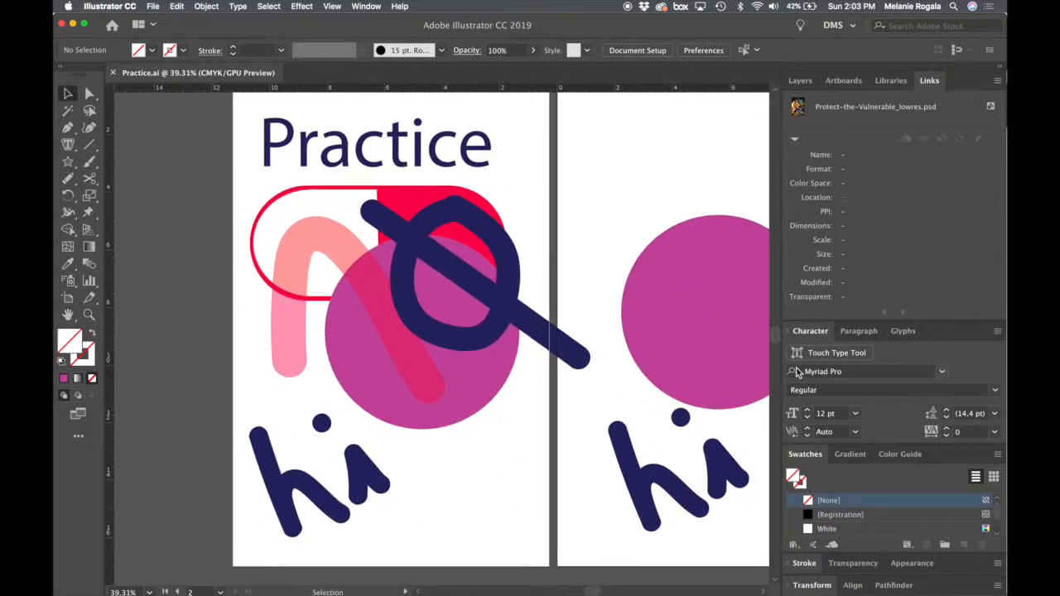
{"action": "left_click", "coordinate": [445, 126]}
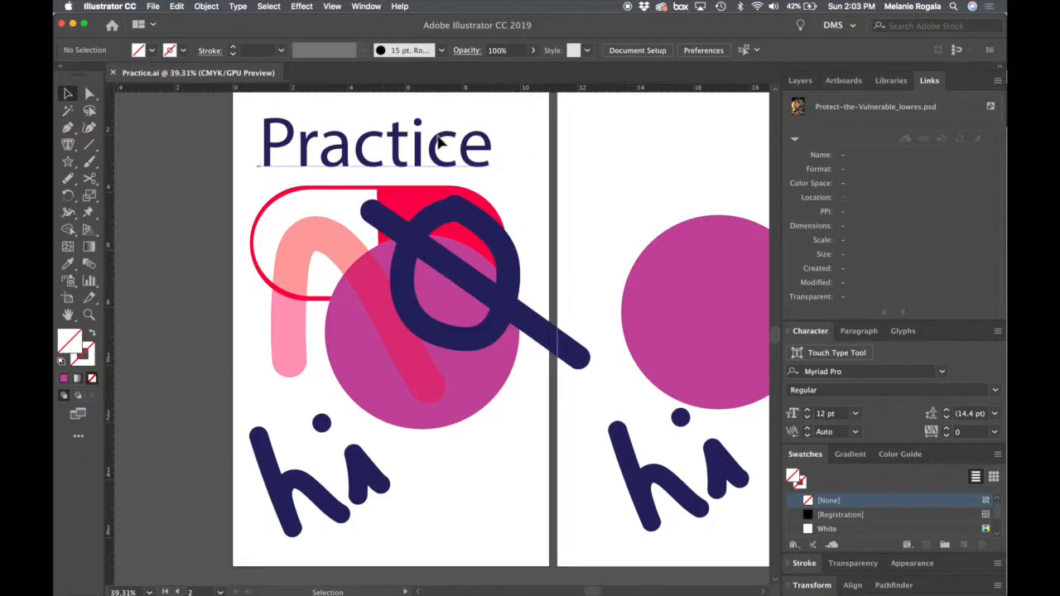
{"action": "left_click", "coordinate": [846, 371]}
{"action": "key", "text": "BackSpace"}
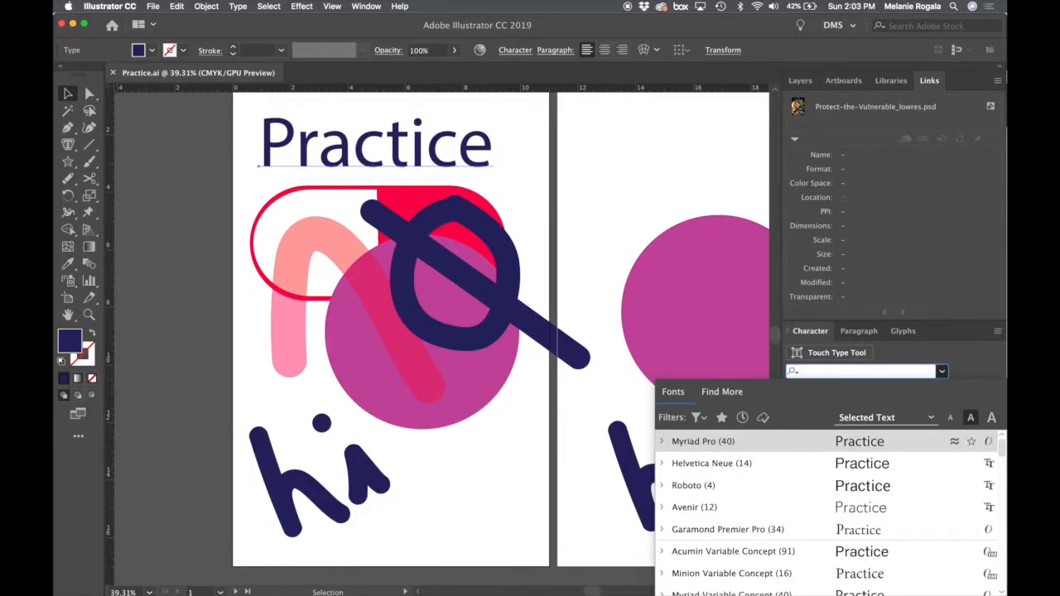
{"action": "type", "text": "sui"}
{"action": "scroll", "coordinate": [865, 519], "scroll_direction": "down", "scroll_amount": 8}
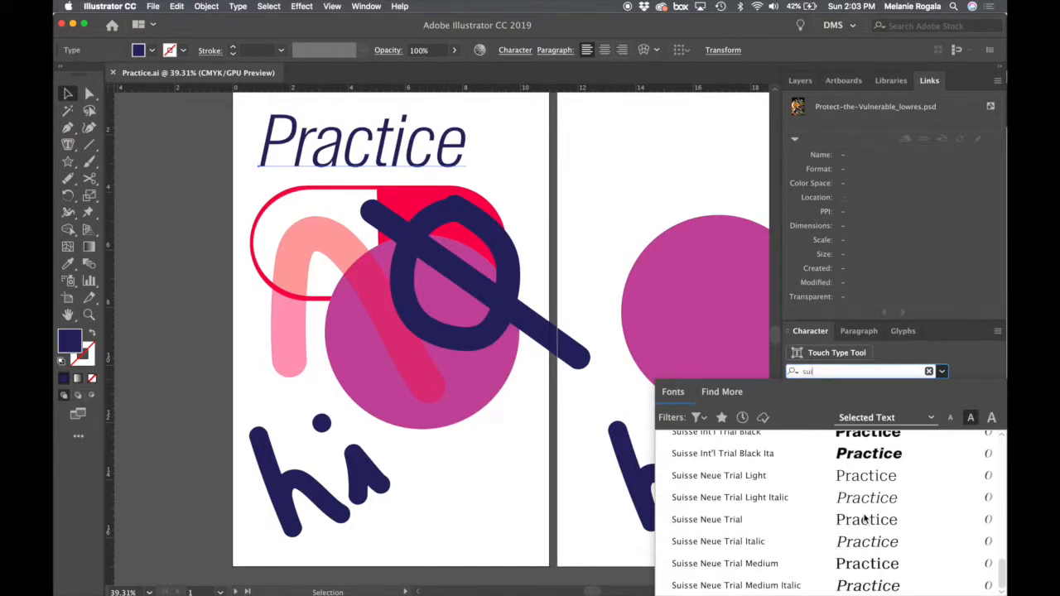
{"action": "scroll", "coordinate": [865, 518], "scroll_direction": "up", "scroll_amount": 5}
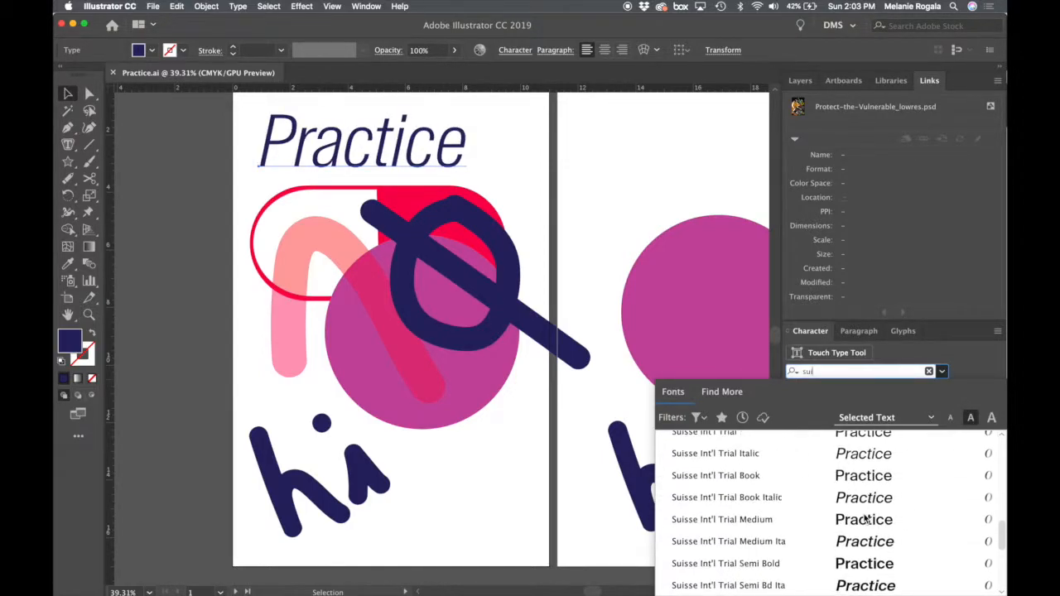
{"action": "scroll", "coordinate": [864, 519], "scroll_direction": "up", "scroll_amount": 3}
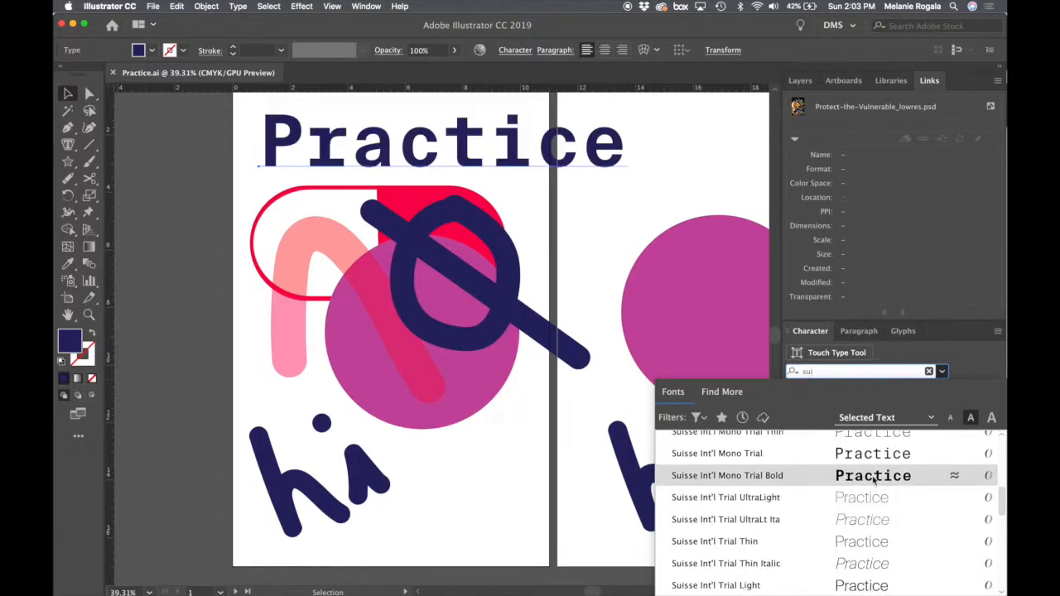
{"action": "left_click", "coordinate": [873, 477]}
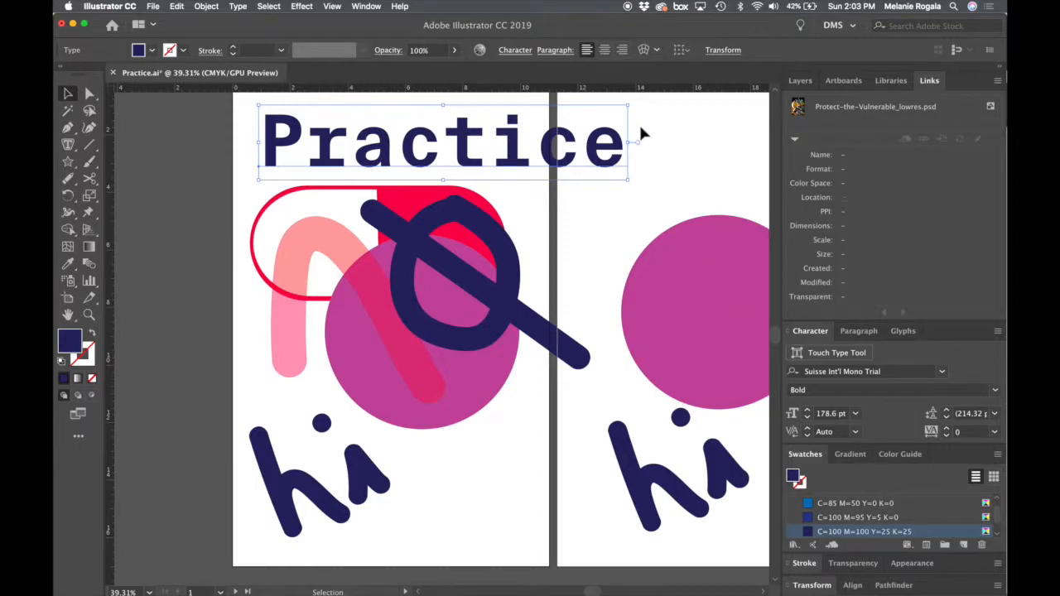
- Change the Practice title's font style to Thin
{"action": "scroll", "coordinate": [640, 133], "scroll_direction": "up", "scroll_amount": 3}
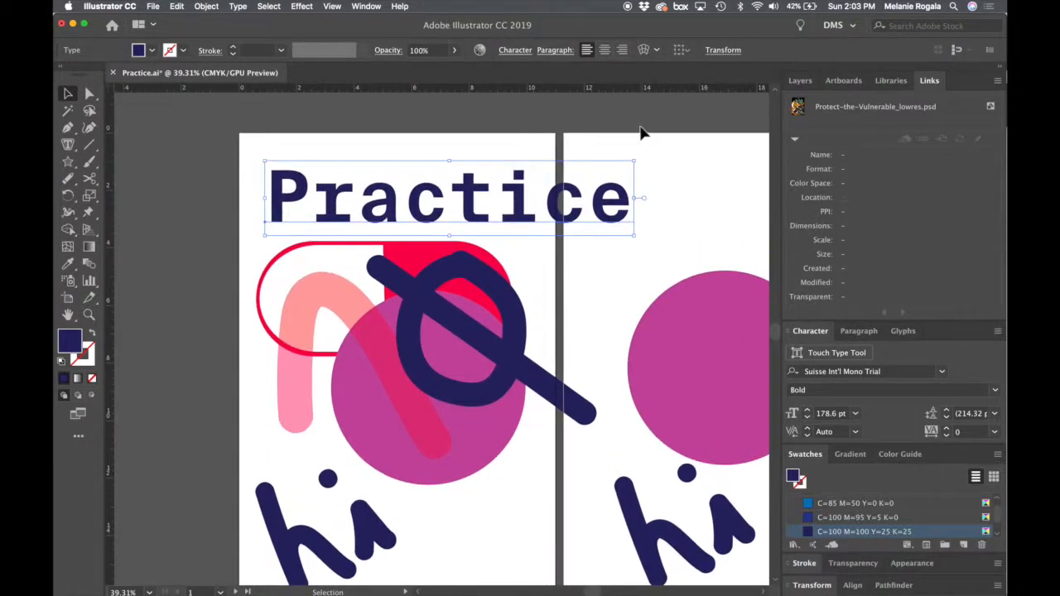
{"action": "left_click", "coordinate": [941, 371]}
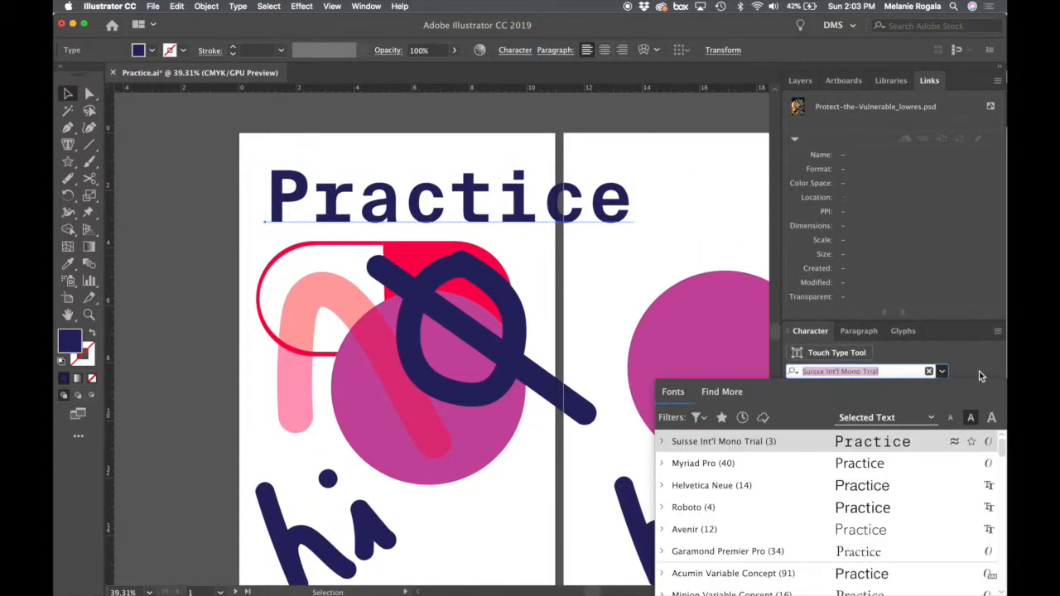
{"action": "left_click", "coordinate": [980, 376]}
{"action": "left_click", "coordinate": [883, 391]}
{"action": "left_click", "coordinate": [998, 395]}
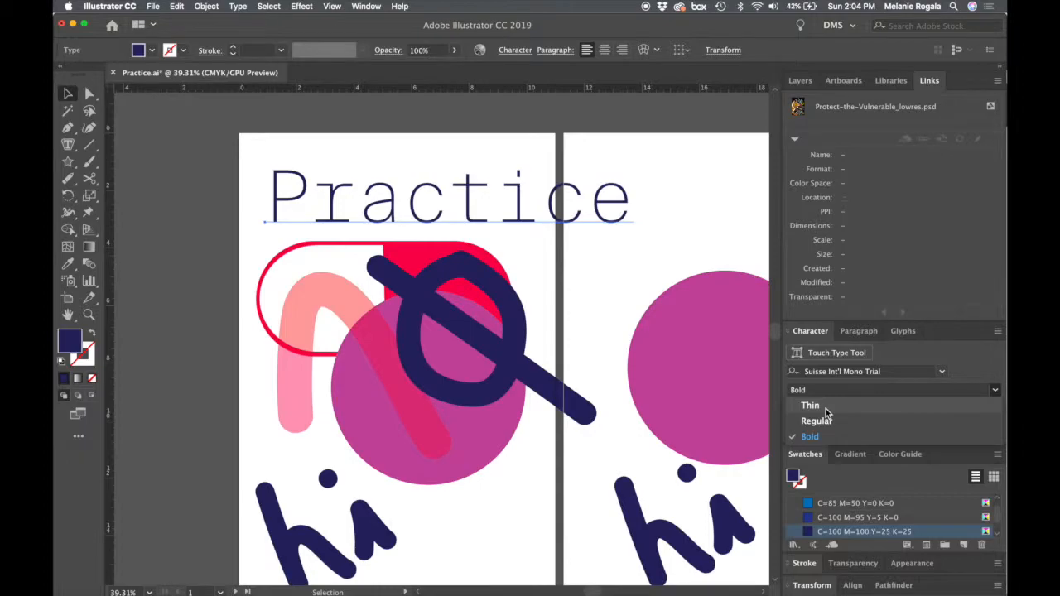
{"action": "left_click", "coordinate": [811, 406]}
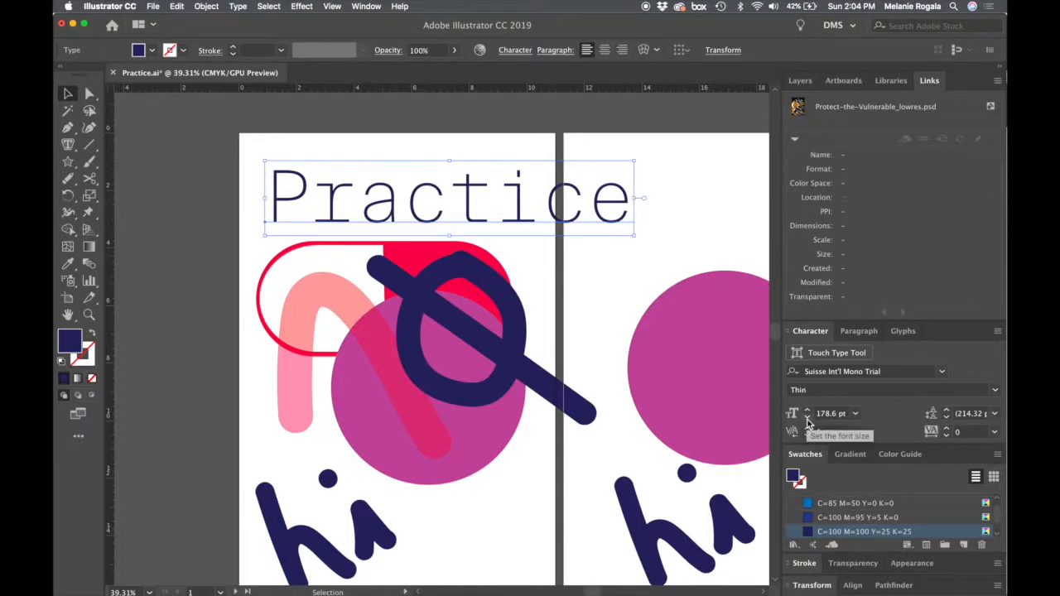
- Experiment with the Practice title's font size and leave it at 177 pt
{"action": "left_click", "coordinate": [807, 420]}
{"action": "left_click", "coordinate": [808, 412]}
{"action": "left_click", "coordinate": [808, 411]}
{"action": "left_click", "coordinate": [809, 411]}
{"action": "left_click", "coordinate": [809, 411]}
{"action": "left_click", "coordinate": [808, 411]}
{"action": "left_click", "coordinate": [808, 412]}
{"action": "left_click", "coordinate": [808, 412]}
{"action": "left_click", "coordinate": [807, 420]}
{"action": "left_click", "coordinate": [807, 420]}
{"action": "left_click", "coordinate": [807, 420]}
{"action": "left_click", "coordinate": [808, 420]}
{"action": "left_click", "coordinate": [808, 420]}
{"action": "left_click", "coordinate": [807, 420]}
{"action": "left_click", "coordinate": [807, 420]}
{"action": "left_click", "coordinate": [807, 419]}
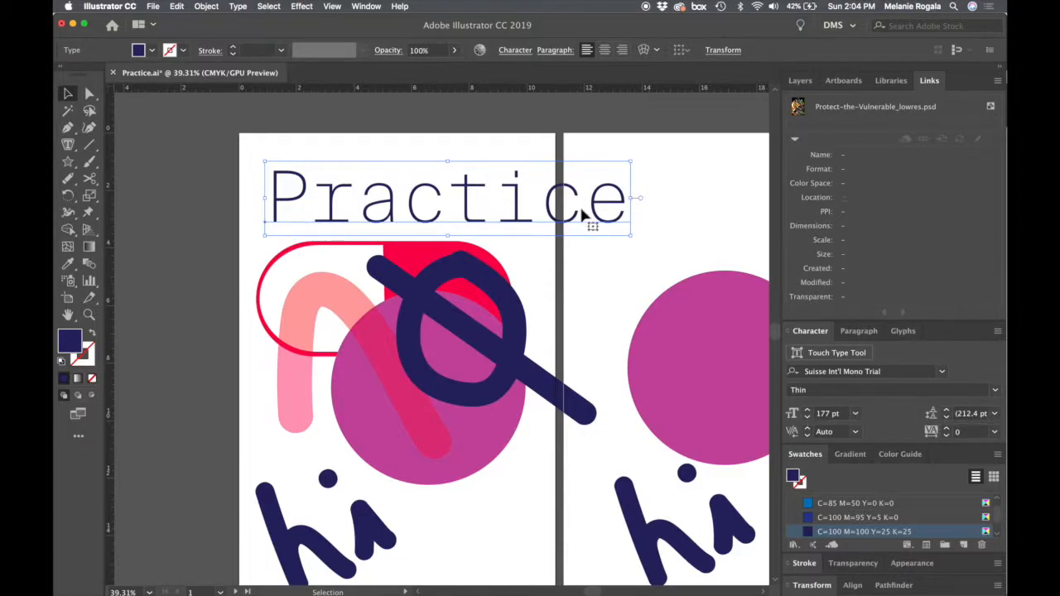
- Copy the word Practice and paste it as a second line within the same title text
{"action": "double_click", "coordinate": [557, 190]}
{"action": "double_click", "coordinate": [557, 191]}
{"action": "key", "text": "ctrl+c"}
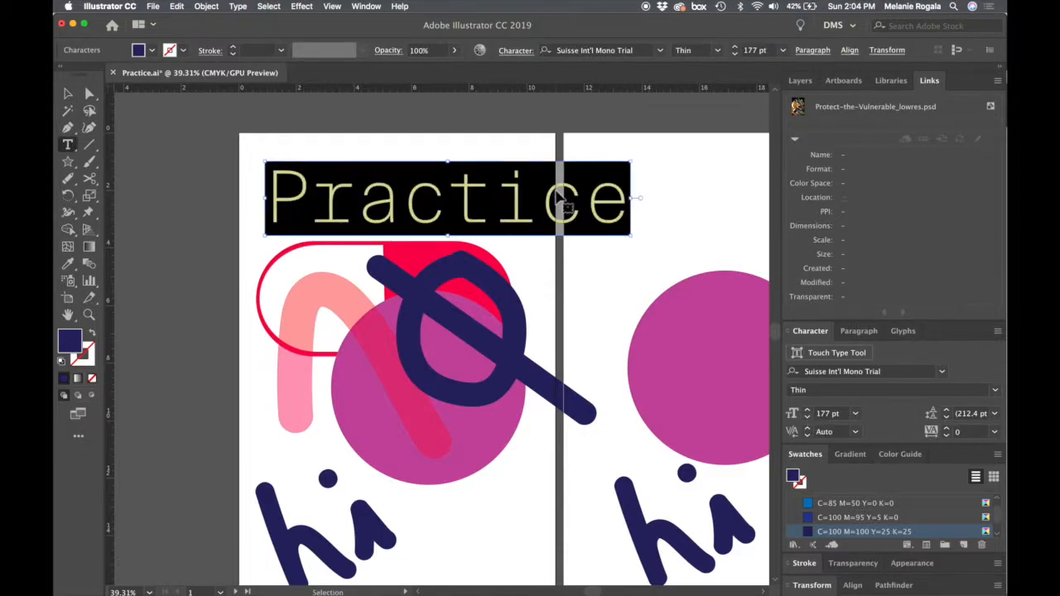
{"action": "key", "text": "Right"}
{"action": "key", "text": "ctrl+v"}
{"action": "left_click", "coordinate": [557, 197]}
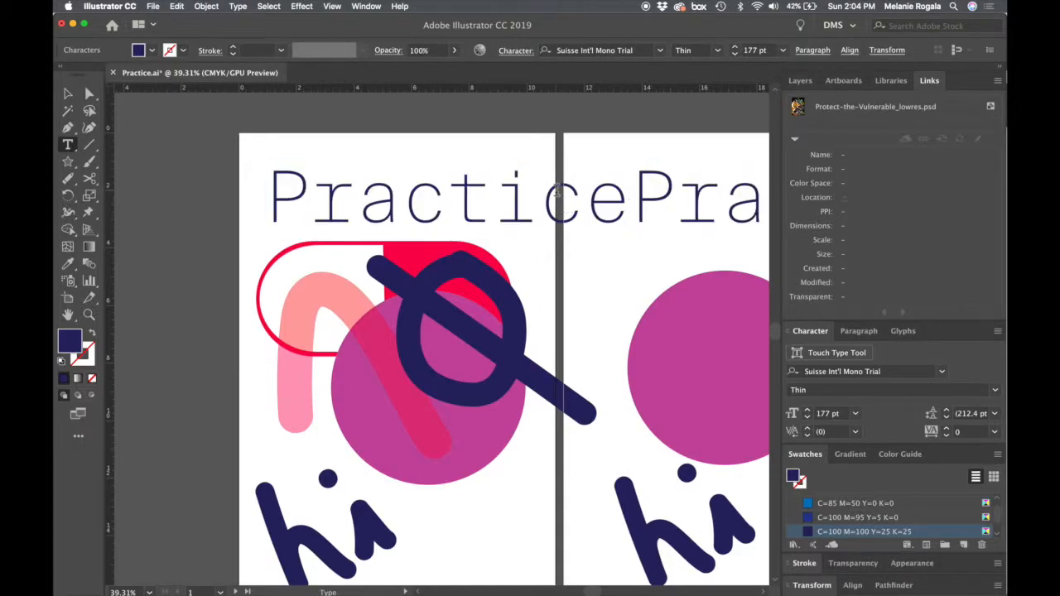
{"action": "key", "text": "Return"}
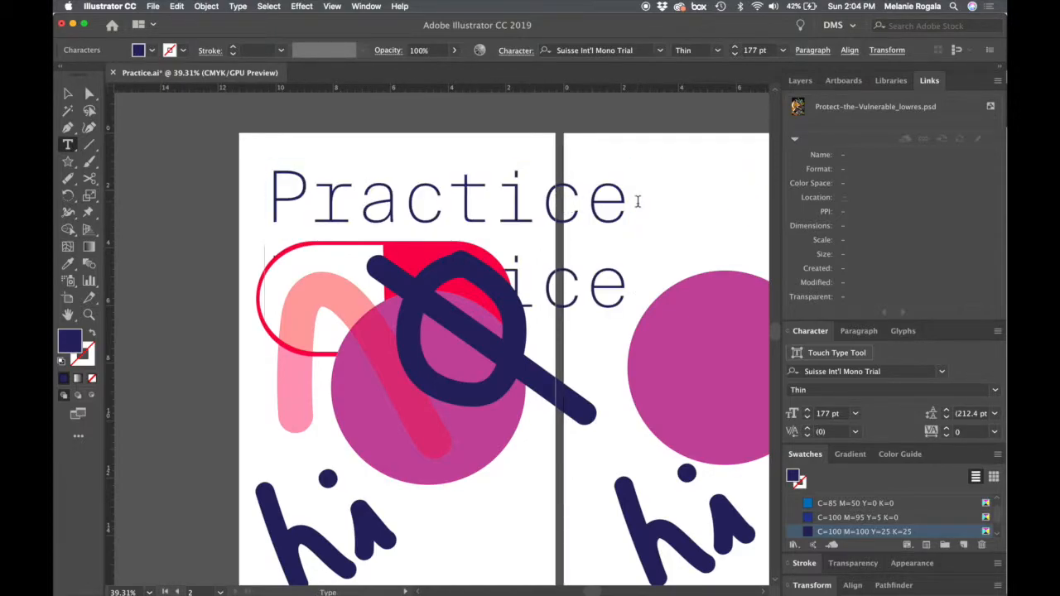
{"action": "key", "text": "Escape"}
- Move the two-line Practice text off the first artboard onto the empty canvas to its left
{"action": "left_click", "coordinate": [585, 192]}
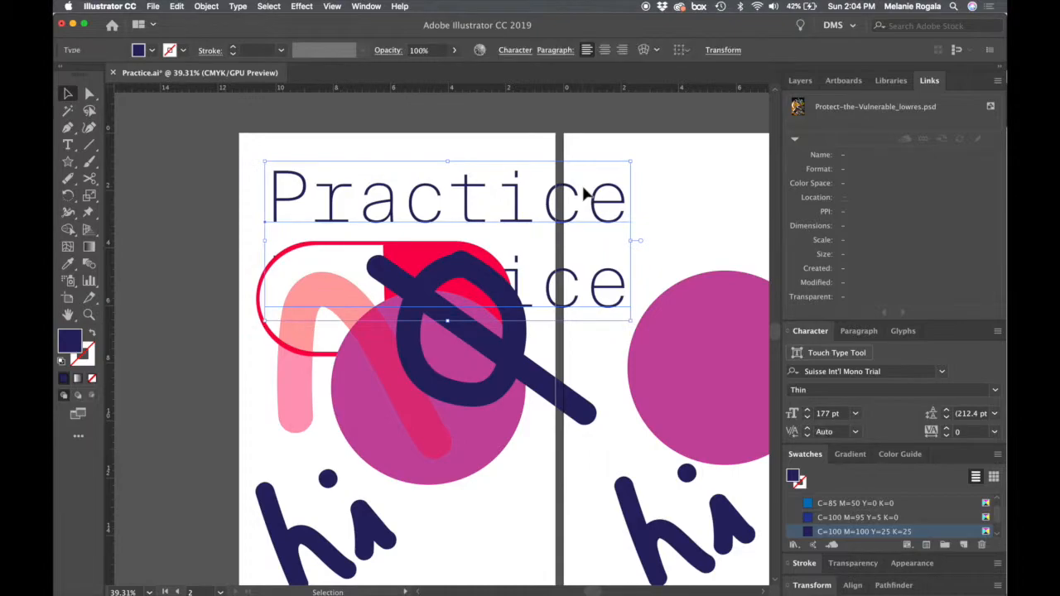
{"action": "left_click_drag", "start_coordinate": [331, 293], "coordinate": [715, 294]}
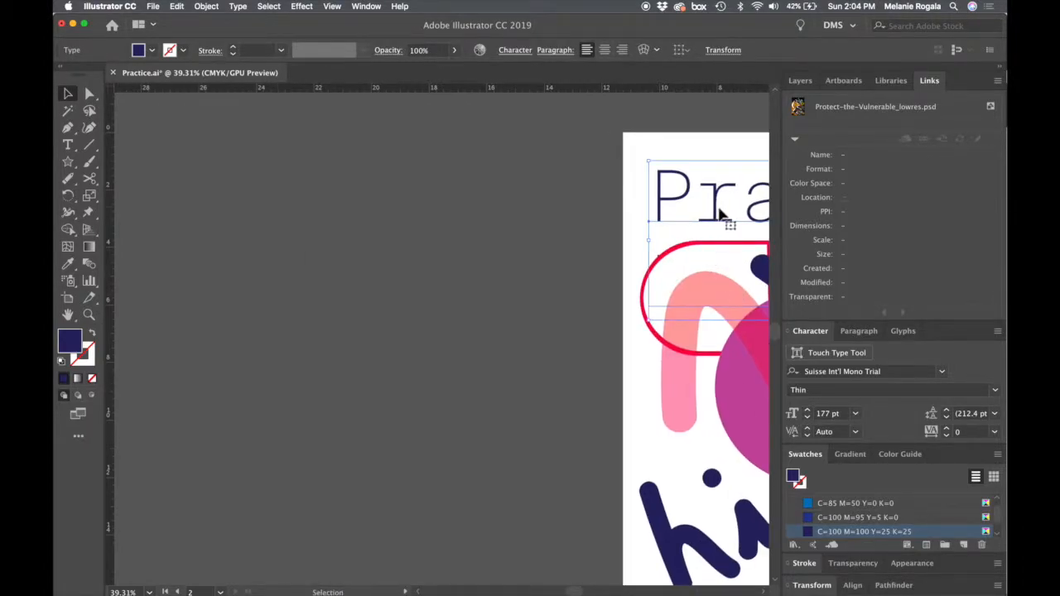
{"action": "left_click_drag", "start_coordinate": [711, 217], "coordinate": [289, 245]}
{"action": "left_click", "coordinate": [473, 506]}
- Widen the leading of the two-line Practice text to 280 pt, then tighten it to 200 pt
{"action": "left_click", "coordinate": [568, 298]}
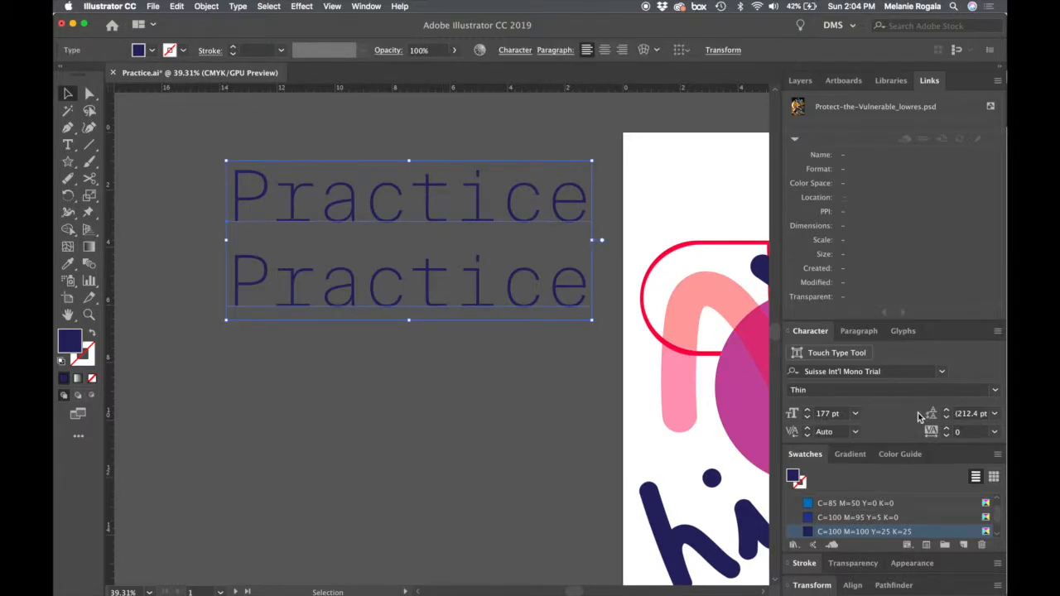
{"action": "left_click", "coordinate": [947, 410]}
{"action": "left_click", "coordinate": [947, 410]}
{"action": "left_click", "coordinate": [947, 409]}
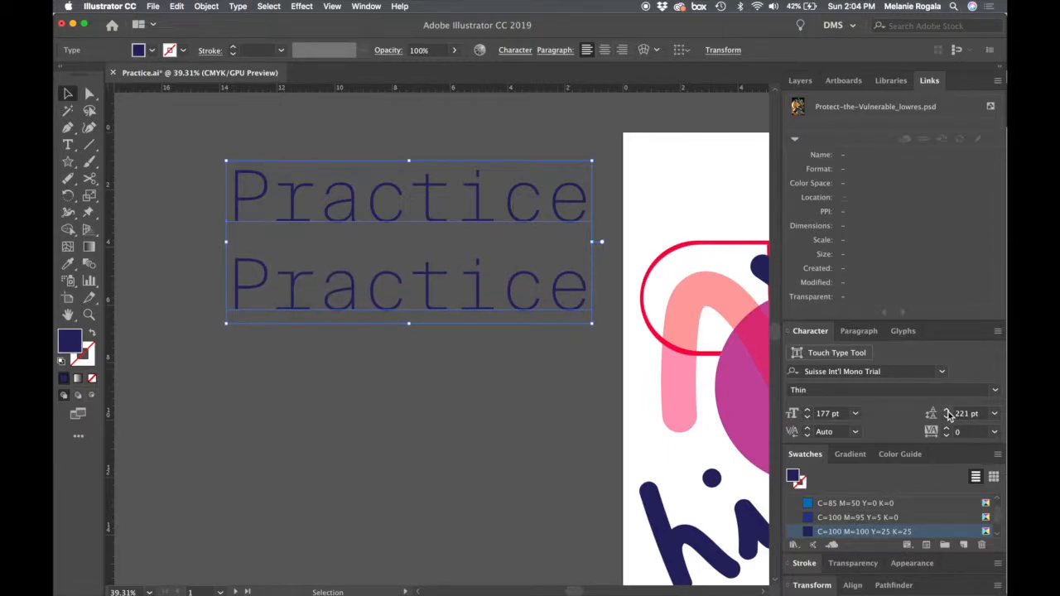
{"action": "left_click", "coordinate": [947, 410]}
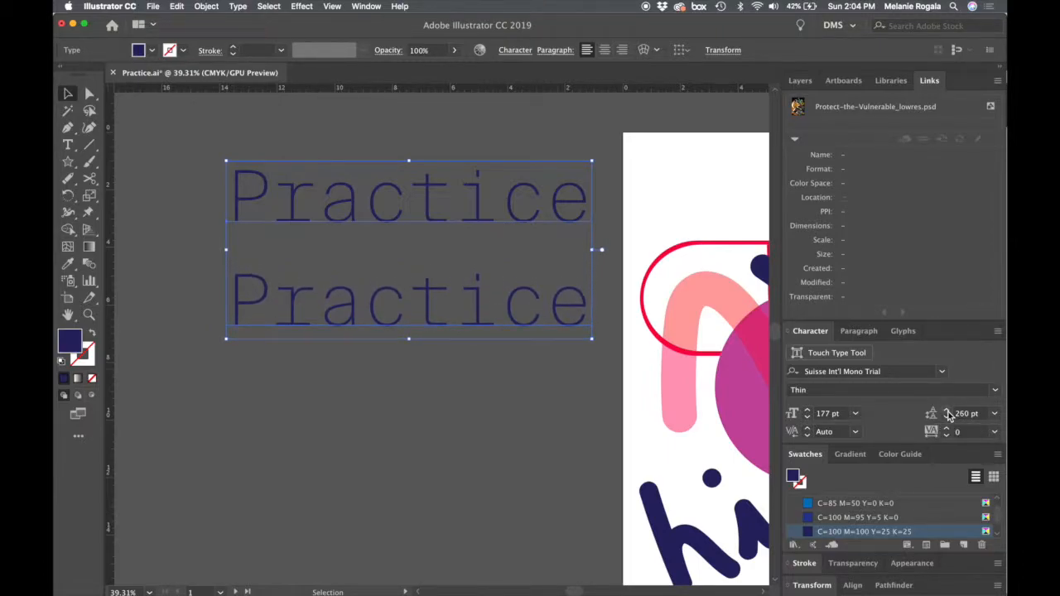
{"action": "left_click", "coordinate": [947, 411]}
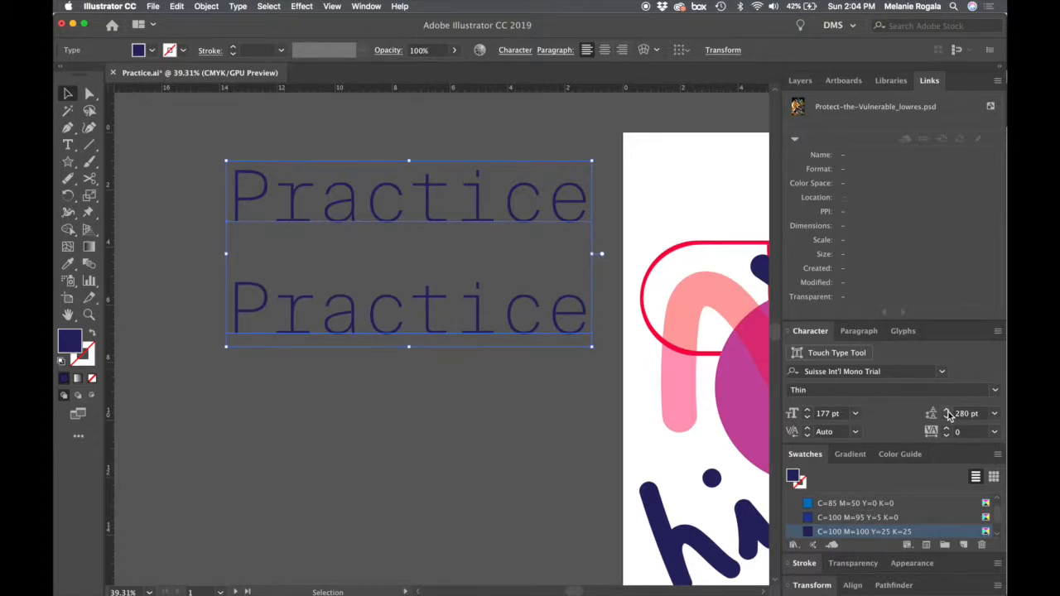
{"action": "left_click", "coordinate": [947, 417]}
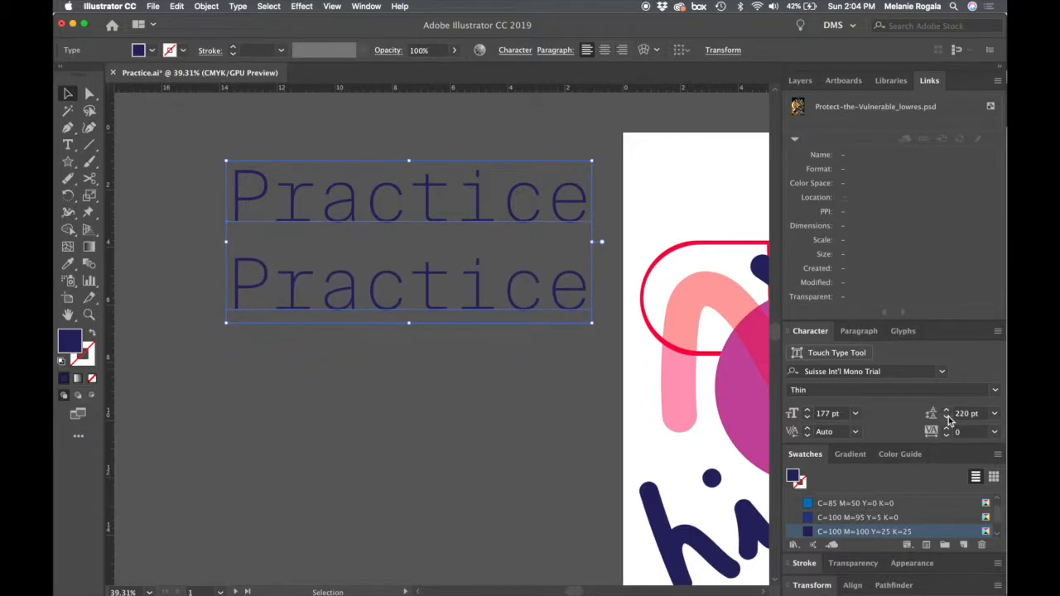
- Select both Practice lines and set their font size to 160 pt
{"action": "left_click_drag", "start_coordinate": [521, 386], "coordinate": [398, 388]}
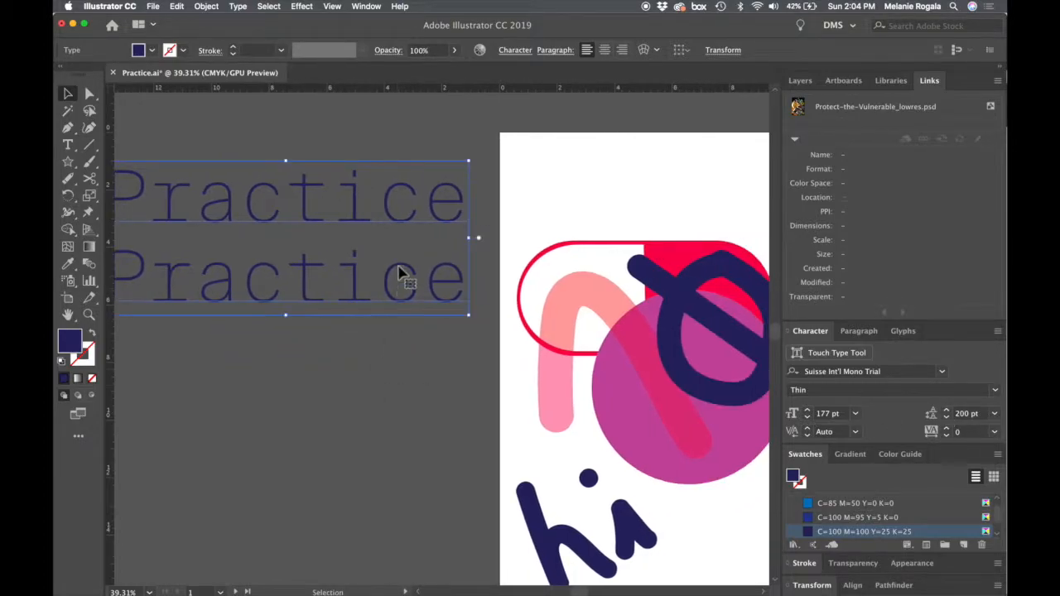
{"action": "left_click_drag", "start_coordinate": [398, 274], "coordinate": [482, 273]}
{"action": "double_click", "coordinate": [515, 196]}
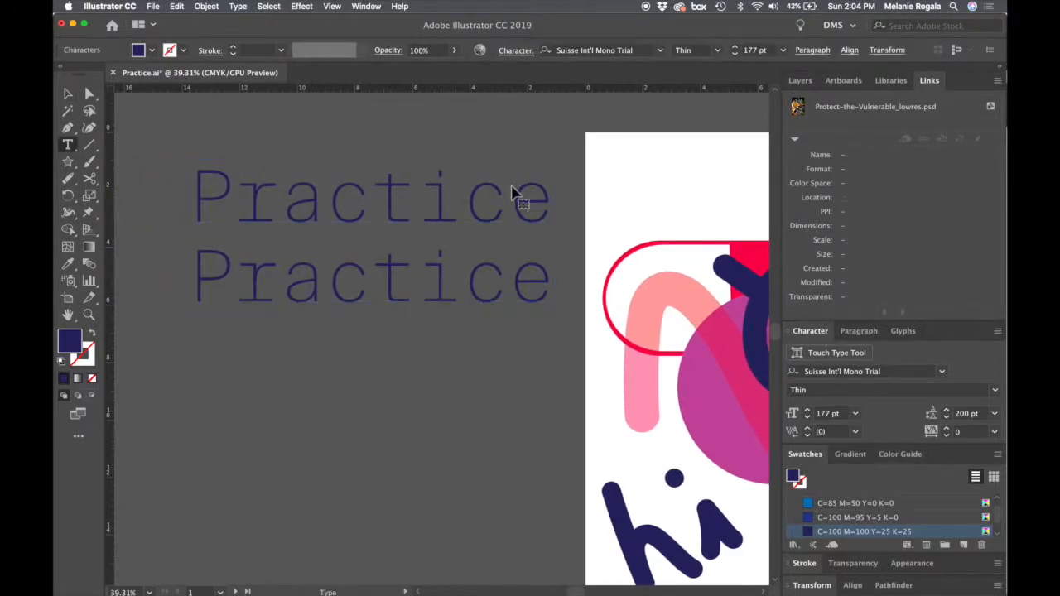
{"action": "key", "text": "super+a"}
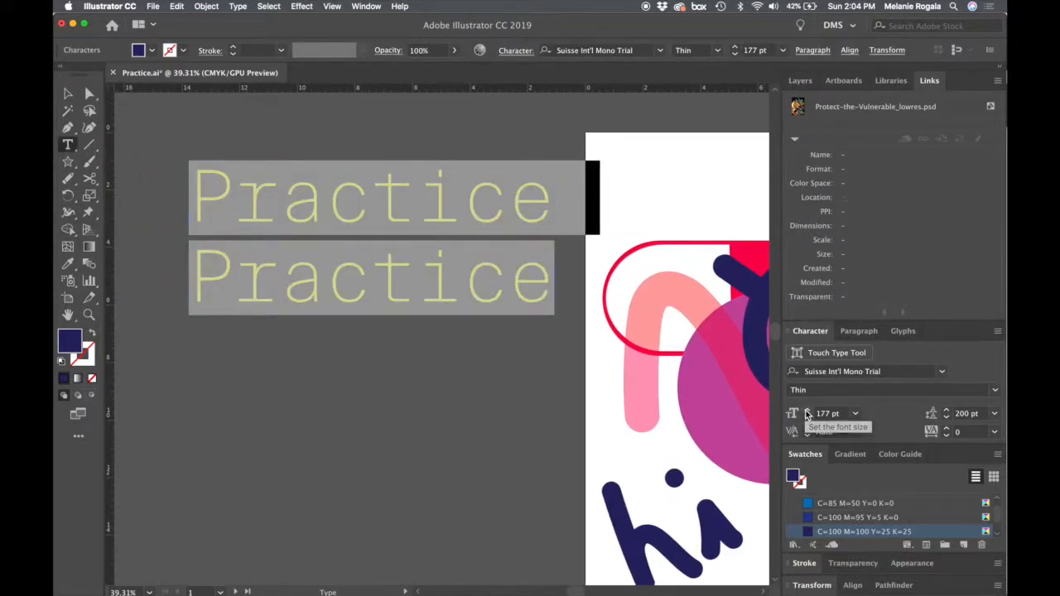
{"action": "left_click", "coordinate": [807, 411]}
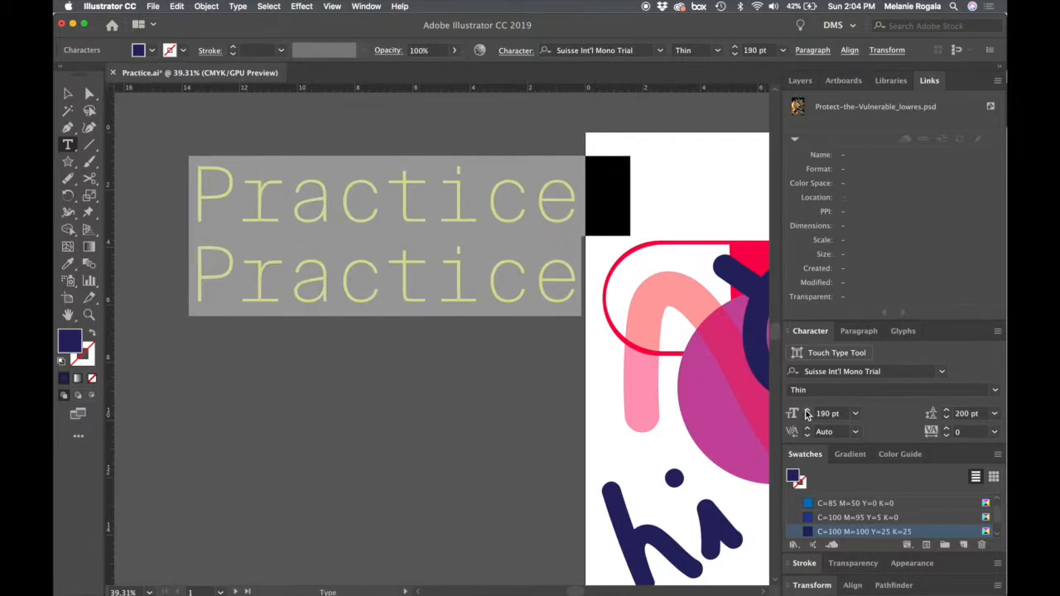
{"action": "left_click", "coordinate": [807, 412]}
{"action": "left_click", "coordinate": [808, 419]}
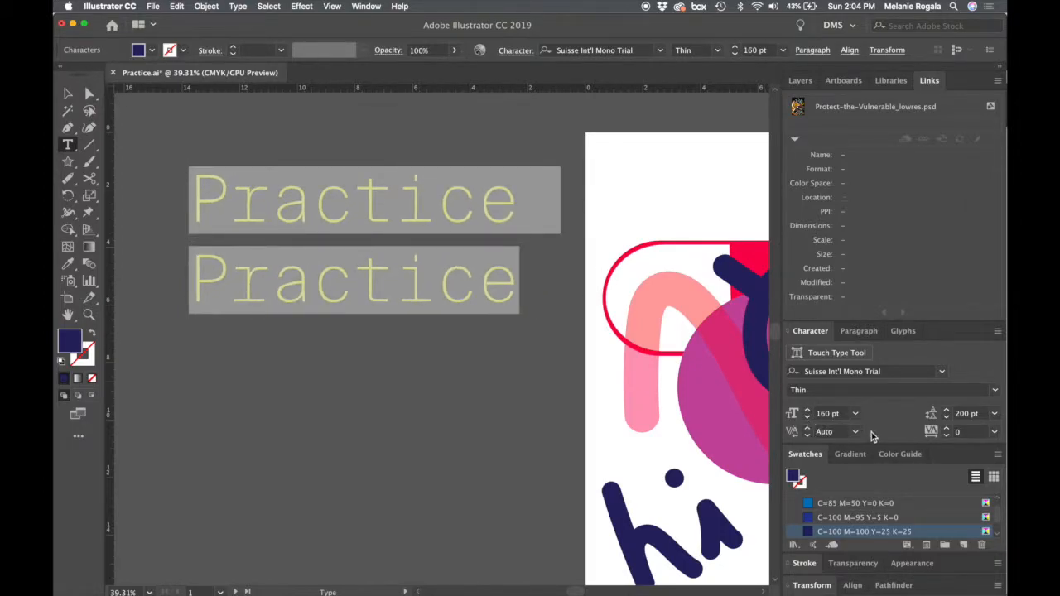
- Set the tracking of both Practice lines to 240
{"action": "left_click", "coordinate": [440, 293]}
{"action": "key", "text": "super+a"}
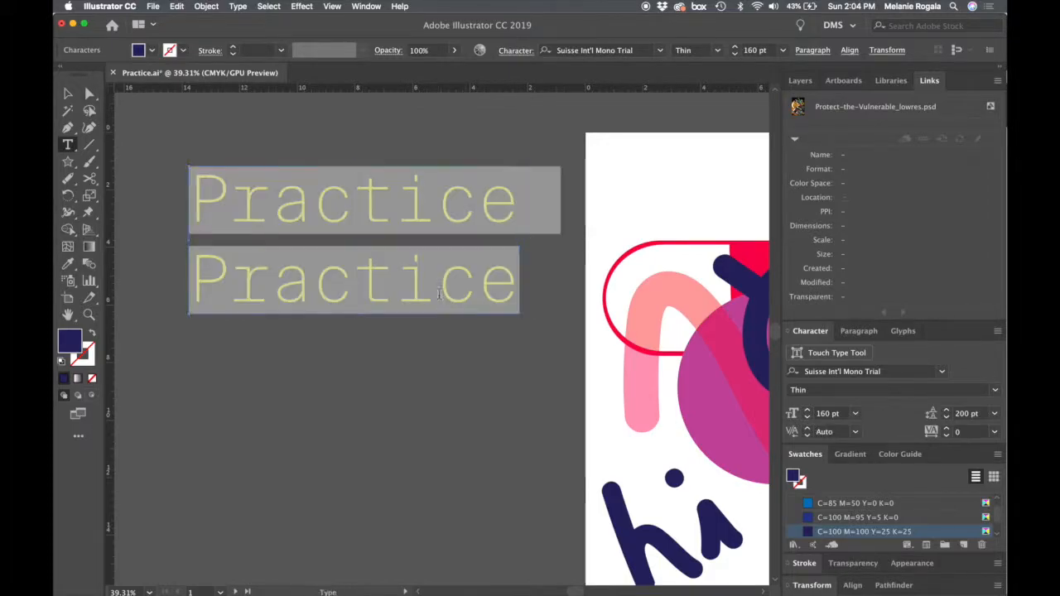
{"action": "left_click", "coordinate": [945, 430]}
{"action": "left_click_drag", "start_coordinate": [946, 430], "coordinate": [947, 434]}
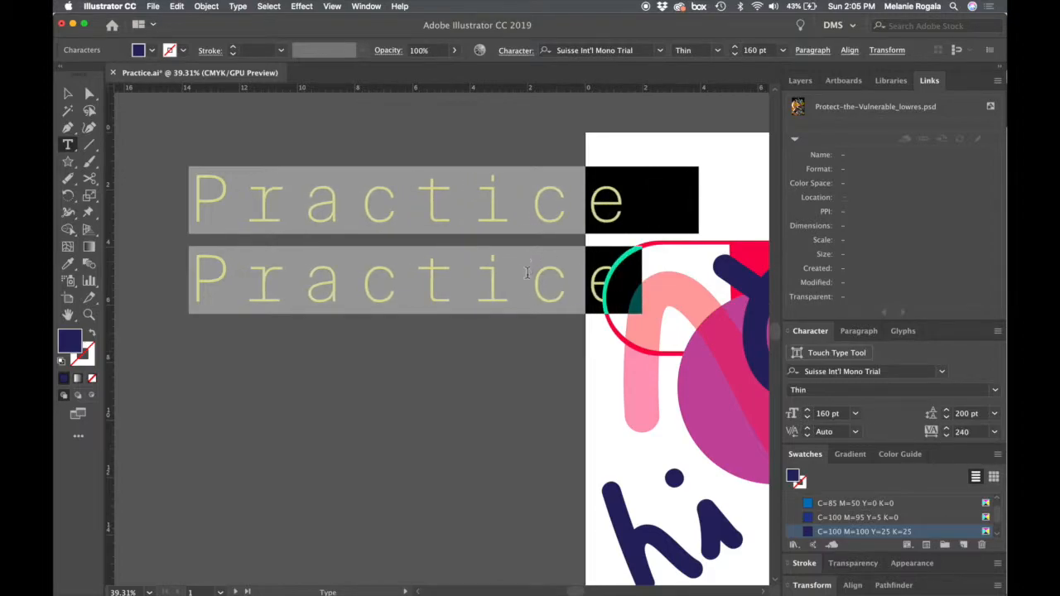
- Try deleting the second Practice line, then undo the deletion
{"action": "triple_click", "coordinate": [527, 273]}
{"action": "key", "text": "BackSpace"}
{"action": "key", "text": "BackSpace"}
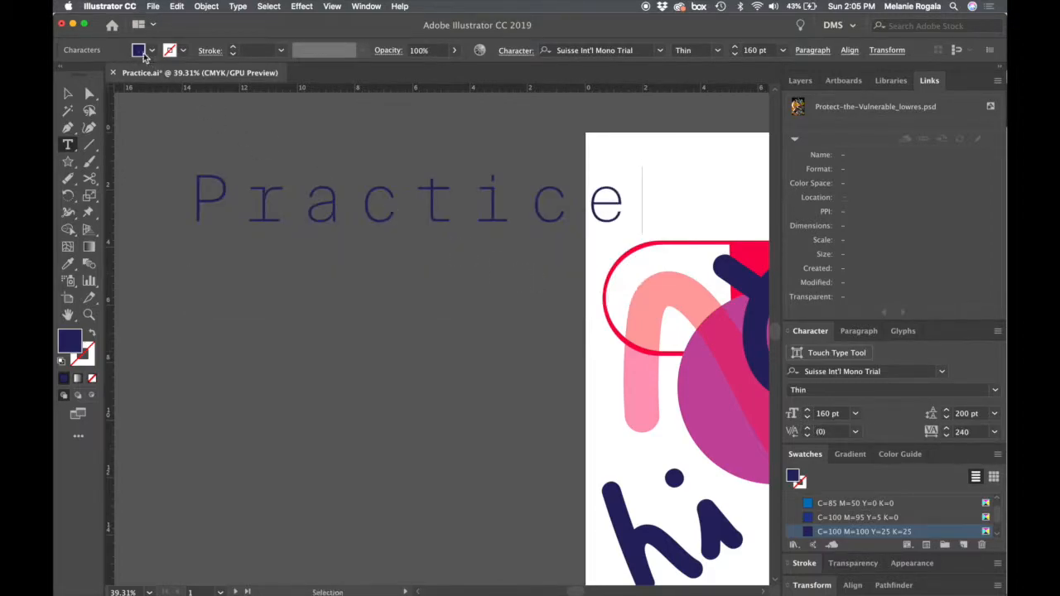
{"action": "key", "text": "super+z"}
{"action": "key", "text": "super+z"}
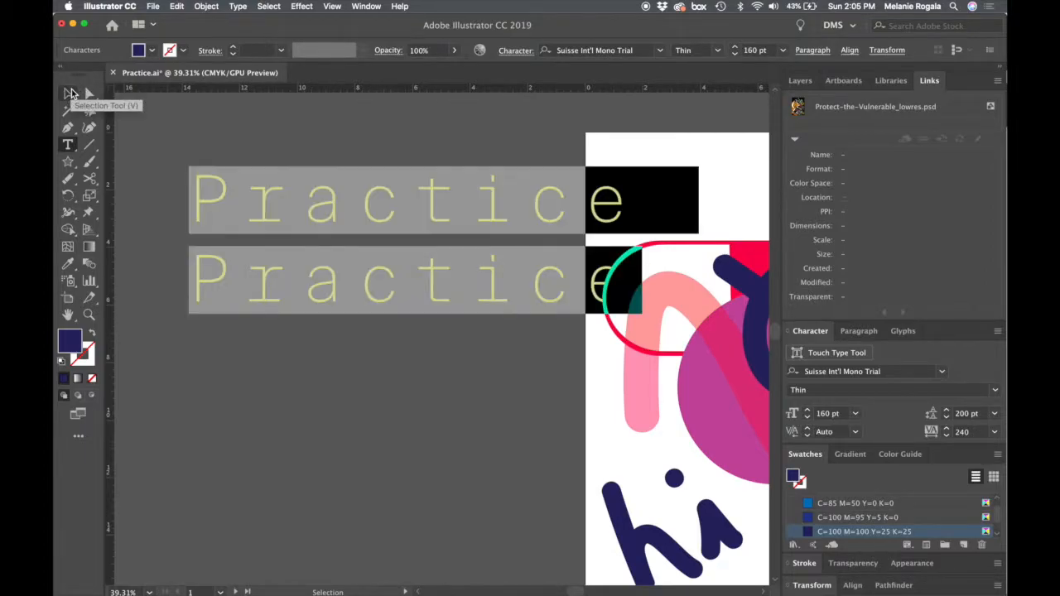
- Paste a copy of the two Practice lines beneath them to make four lines in the text block
{"action": "key", "text": "super+shift+a"}
{"action": "left_click", "coordinate": [545, 287]}
{"action": "key", "text": "super+a"}
{"action": "left_click", "coordinate": [545, 287]}
{"action": "key", "text": "super+a"}
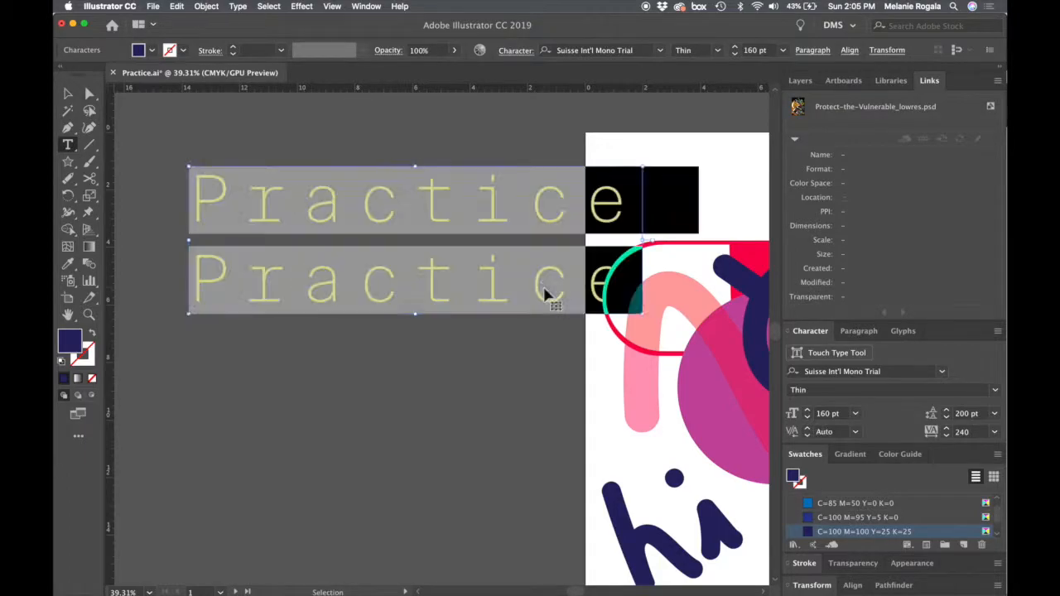
{"action": "key", "text": "Right"}
{"action": "key", "text": "Return"}
{"action": "key", "text": "super+v"}
- Select all four Practice lines and tighten their leading to 70 pt so the lines overlap
{"action": "key", "text": "super+a"}
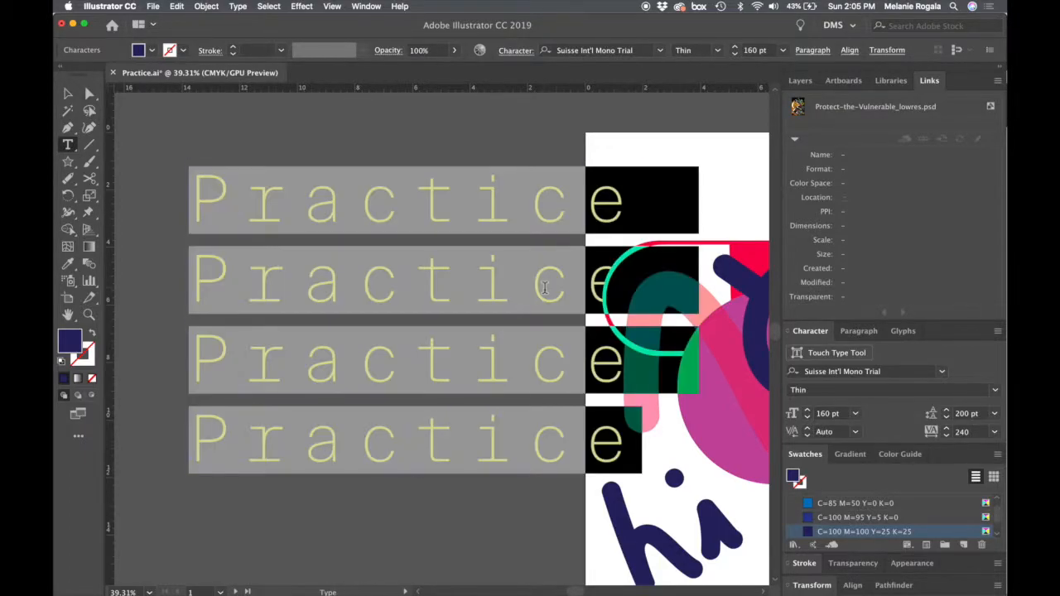
{"action": "left_click_drag", "start_coordinate": [945, 416], "coordinate": [946, 419]}
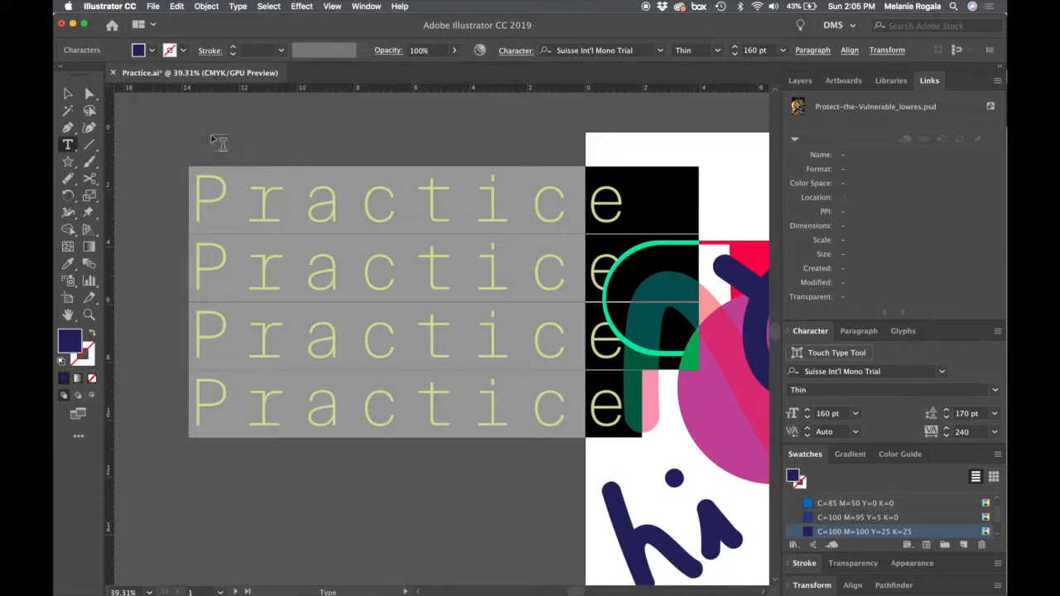
{"action": "left_click_drag", "start_coordinate": [948, 419], "coordinate": [948, 420]}
{"action": "left_click", "coordinate": [948, 419]}
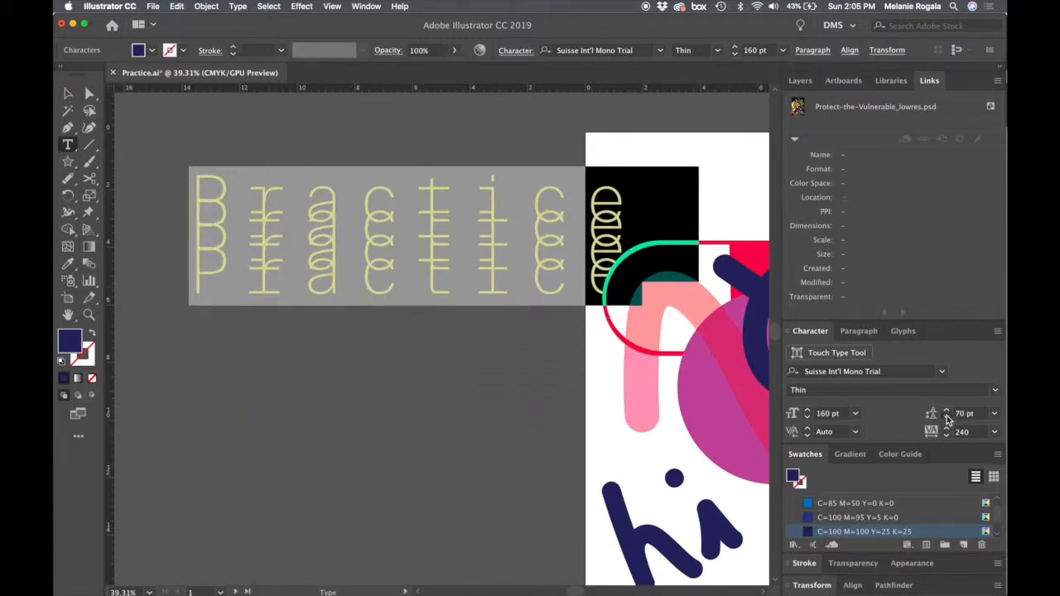
- Tighten the leading of the four Practice lines to 60 pt and deselect the text
{"action": "left_click", "coordinate": [948, 420]}
{"action": "left_click", "coordinate": [948, 420]}
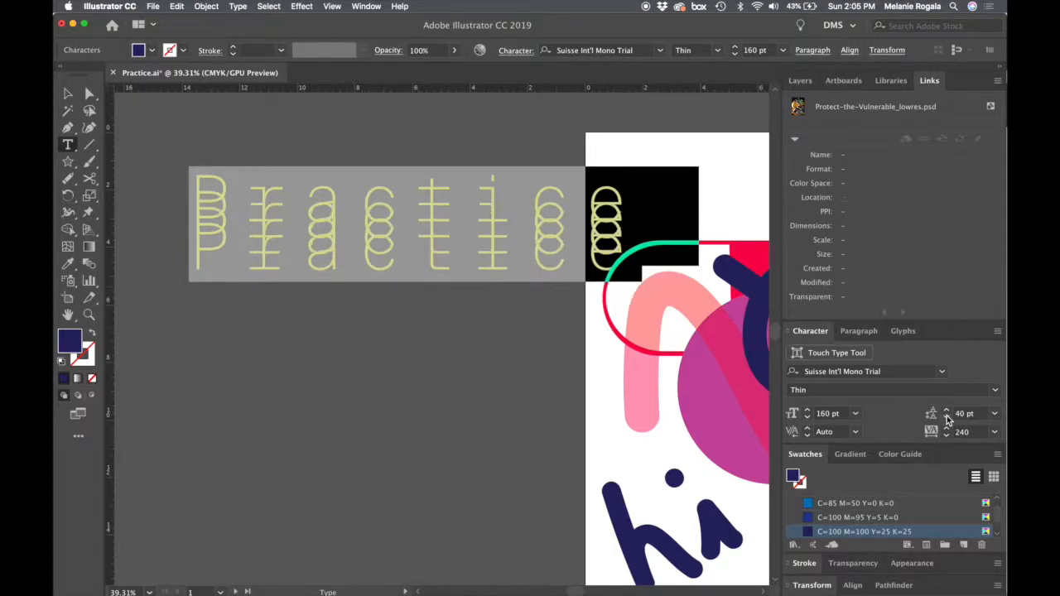
{"action": "left_click", "coordinate": [948, 413]}
{"action": "left_click", "coordinate": [948, 413]}
{"action": "left_click", "coordinate": [329, 420], "text": "super"}
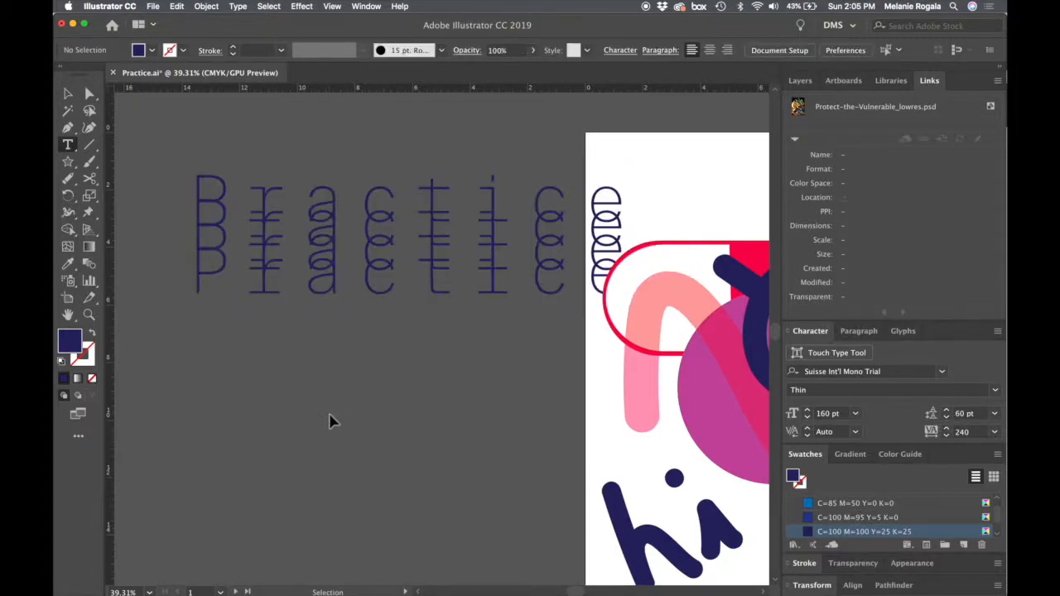
- Move the Practice text block onto the first artboard so it starts near the artboard's upper-left corner
{"action": "key", "text": "v"}
{"action": "scroll", "coordinate": [330, 420], "scroll_direction": "down", "scroll_amount": 4}
{"action": "left_click_drag", "start_coordinate": [323, 416], "coordinate": [157, 366]}
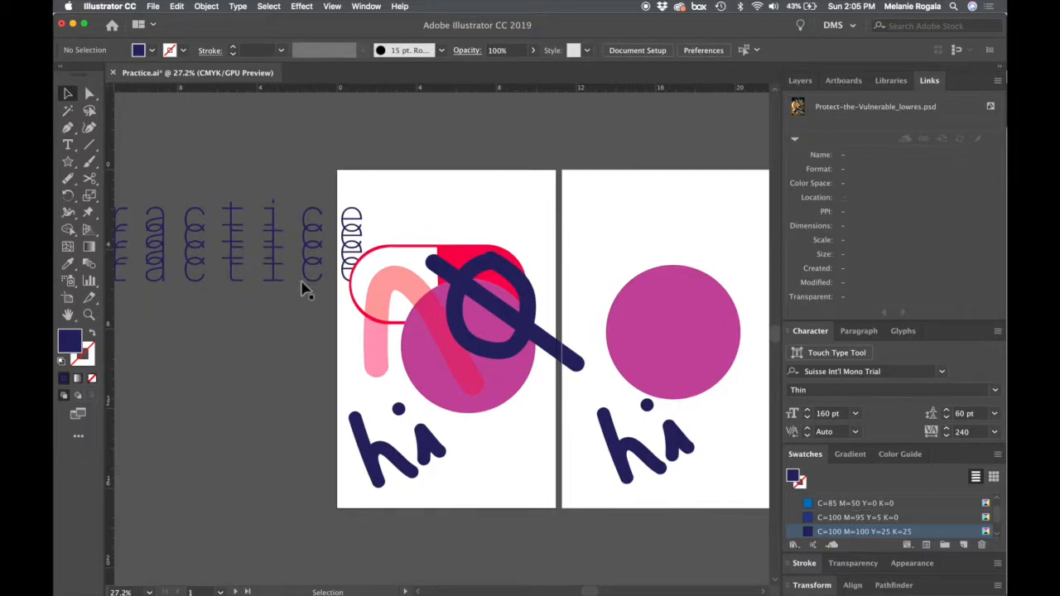
{"action": "left_click_drag", "start_coordinate": [275, 265], "coordinate": [563, 263]}
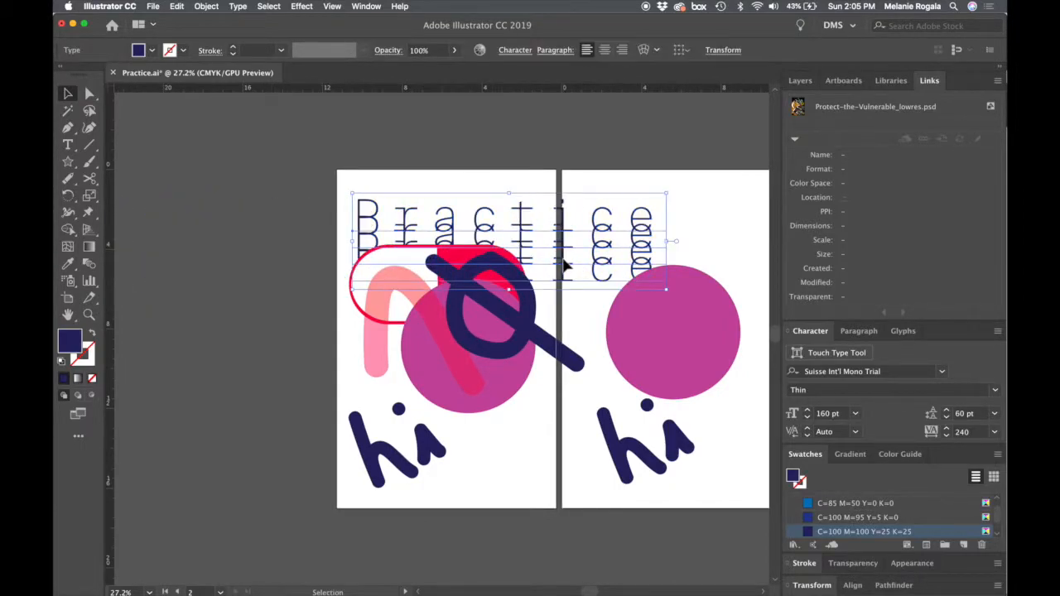
- Select all the text in the Practice block and set its leading to 150 pt
{"action": "double_click", "coordinate": [563, 264]}
{"action": "key", "text": "super+a"}
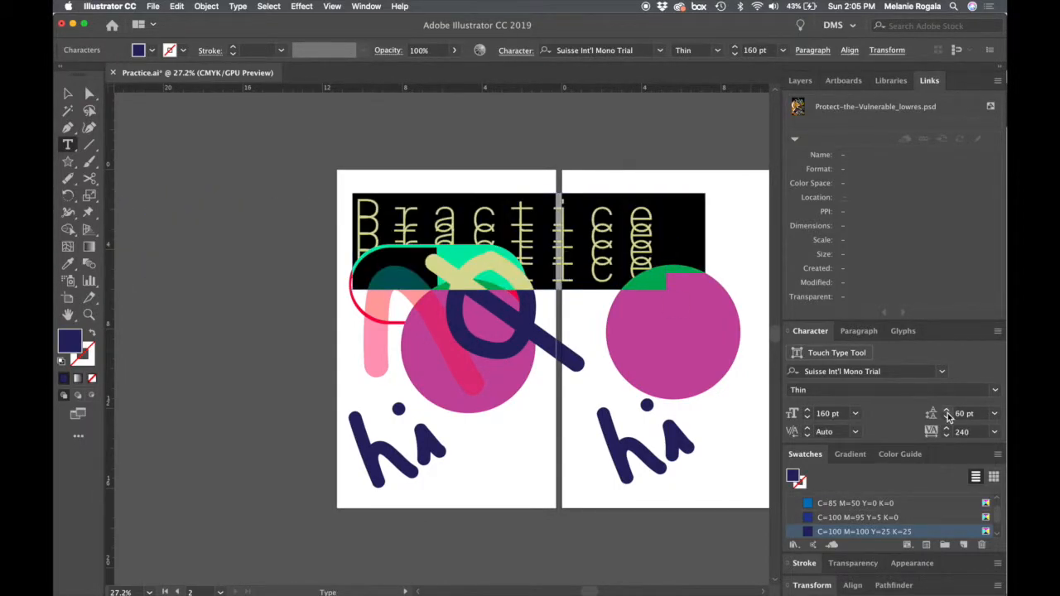
{"action": "left_click", "coordinate": [947, 412]}
{"action": "left_click", "coordinate": [947, 413]}
{"action": "left_click", "coordinate": [947, 412]}
{"action": "left_click", "coordinate": [947, 412]}
{"action": "left_click", "coordinate": [947, 413]}
{"action": "left_click", "coordinate": [947, 413]}
{"action": "left_click", "coordinate": [947, 412]}
{"action": "left_click", "coordinate": [947, 412]}
{"action": "left_click", "coordinate": [948, 412]}
{"action": "key", "text": "Escape"}
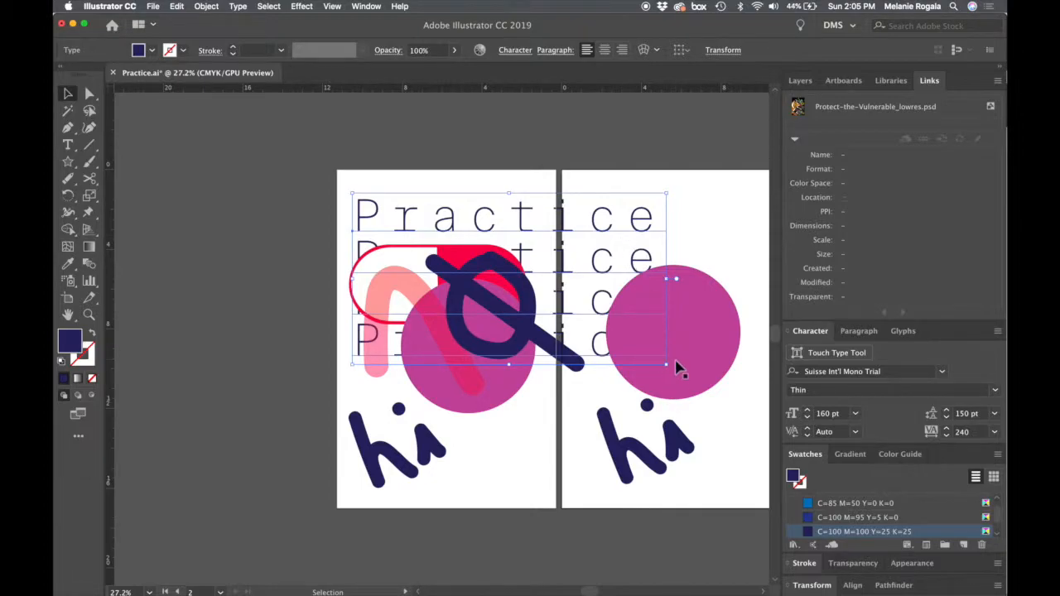
- Bring the Practice text block to the front of its layer's stacking order
{"action": "right_click", "coordinate": [603, 215]}
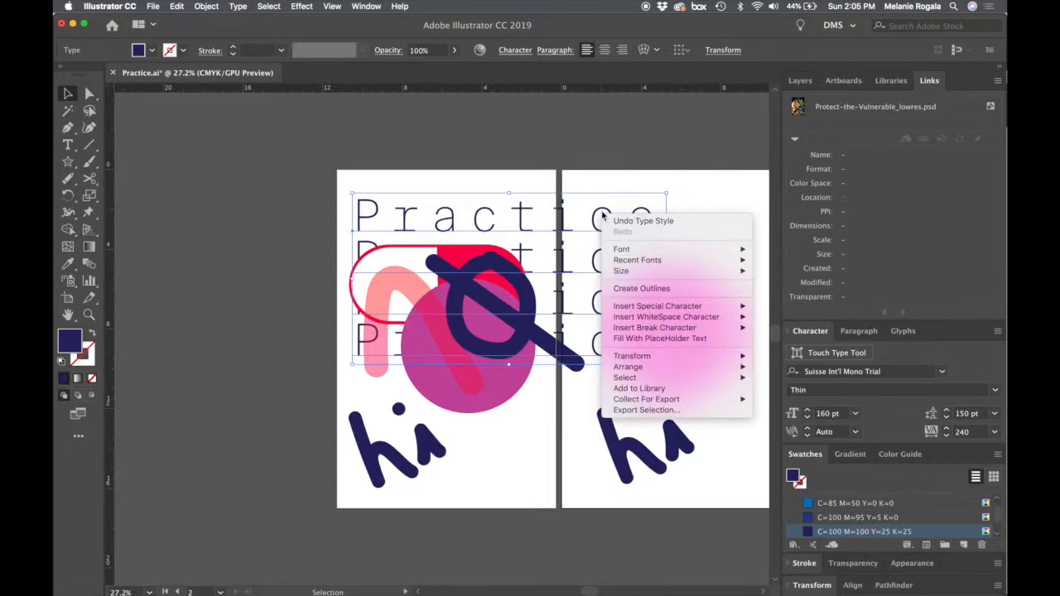
{"action": "mouse_move", "coordinate": [650, 361]}
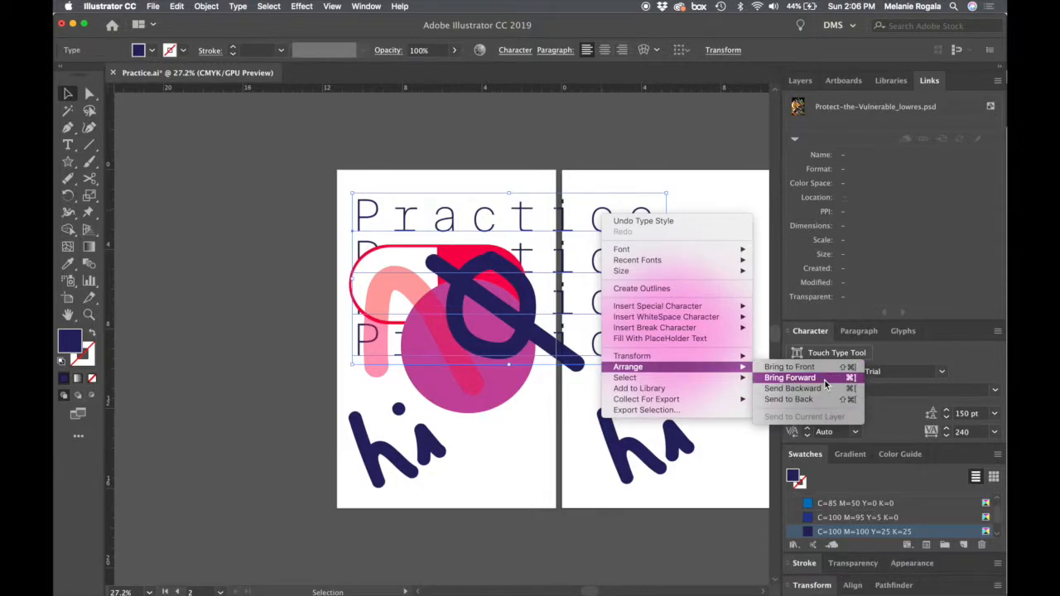
{"action": "left_click", "coordinate": [790, 367]}
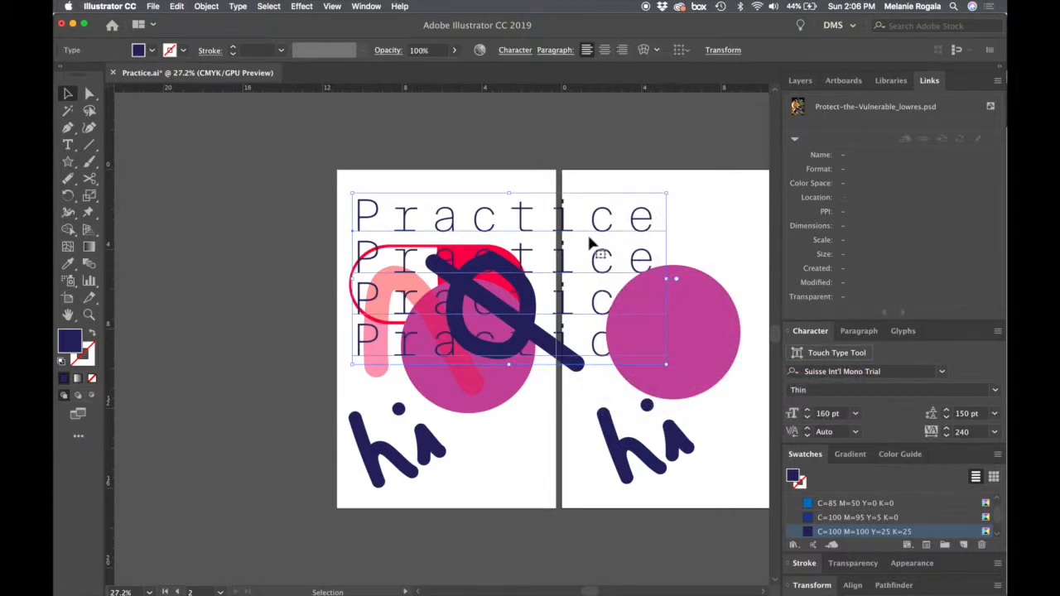
- Change the Practice text's fill to the bright cyan 2fd7ed and deselect it
{"action": "double_click", "coordinate": [67, 348]}
{"action": "left_click", "coordinate": [557, 332]}
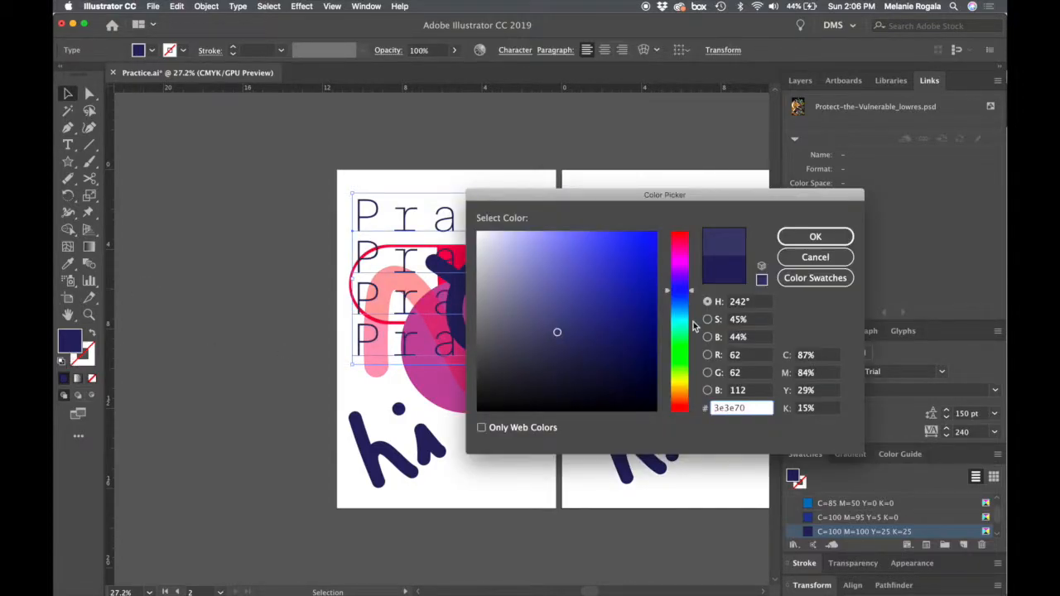
{"action": "left_click_drag", "start_coordinate": [679, 328], "coordinate": [679, 323]}
{"action": "left_click", "coordinate": [621, 238]}
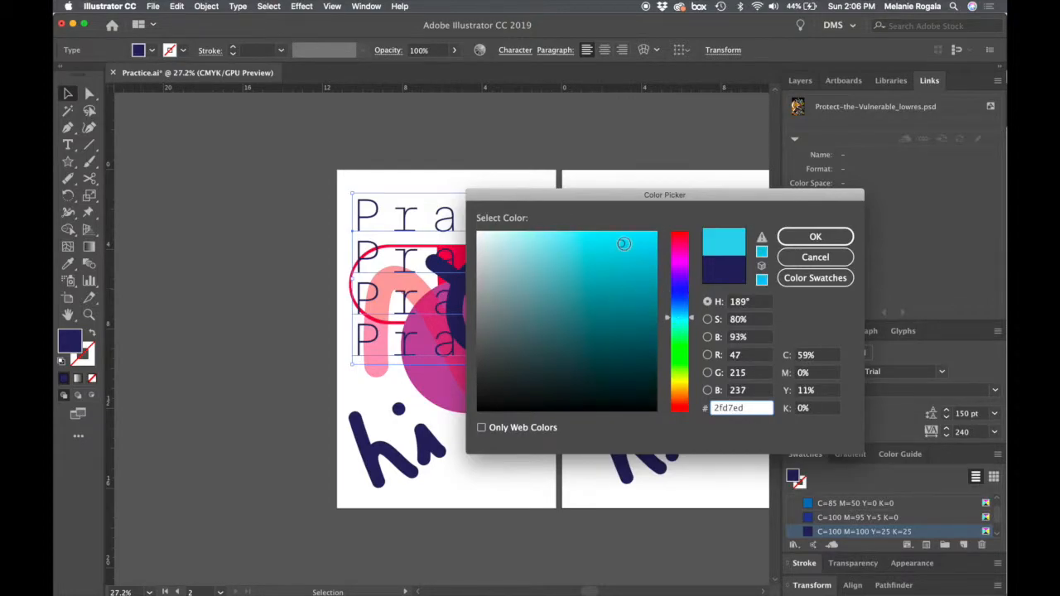
{"action": "key", "text": "Return"}
{"action": "left_click", "coordinate": [500, 164]}
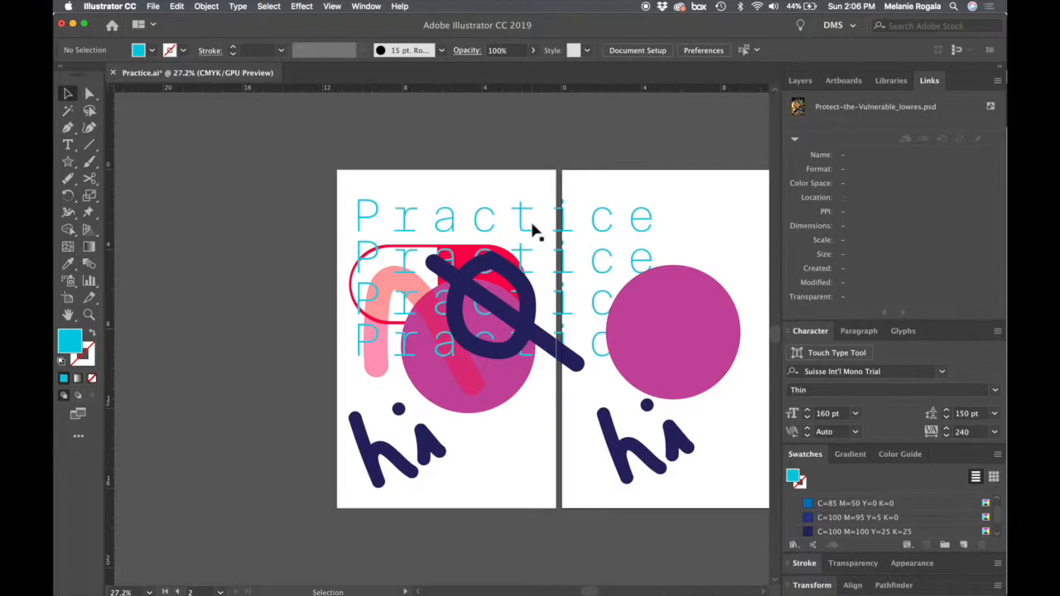
- Briefly hide and reshow the ART 2 layer to check which artwork belongs to it
{"action": "left_click", "coordinate": [800, 80]}
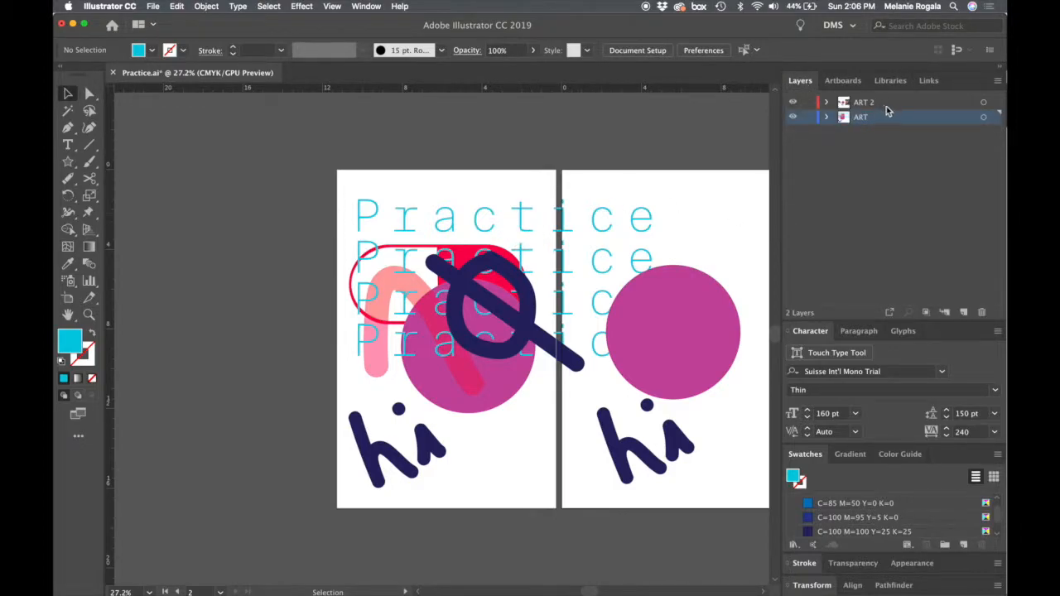
{"action": "left_click", "coordinate": [886, 103]}
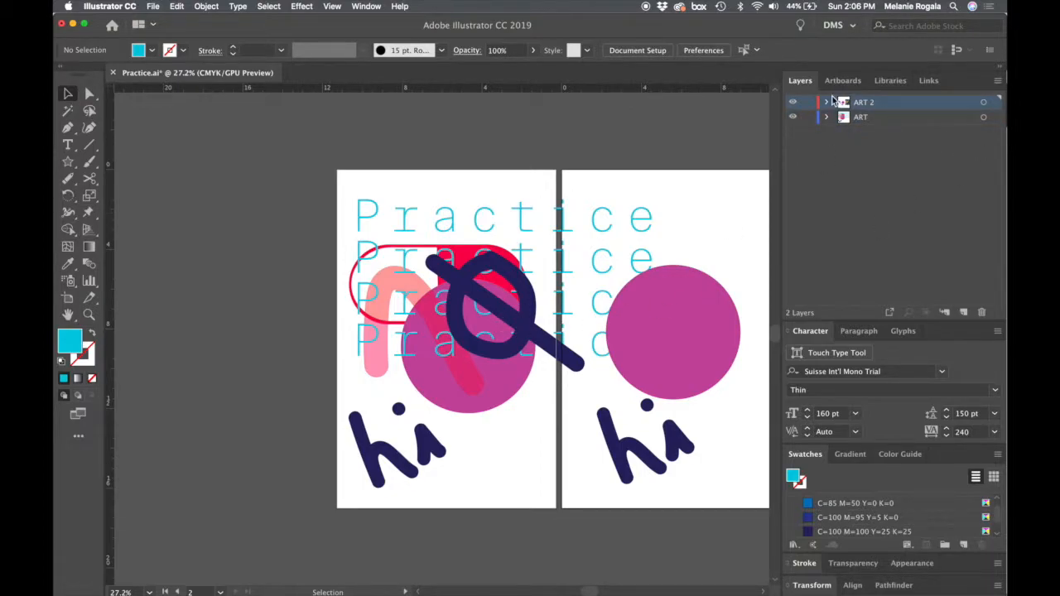
{"action": "left_click", "coordinate": [793, 102]}
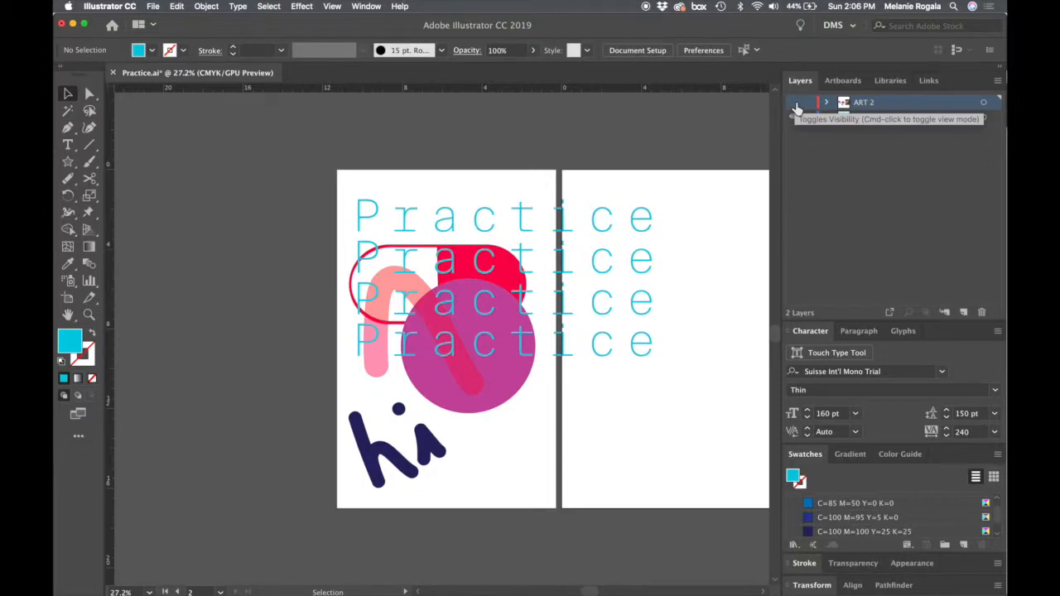
{"action": "left_click", "coordinate": [794, 102]}
- Try reducing the font size of the Practice text block step by step, and undo the size changes
{"action": "left_click", "coordinate": [486, 221]}
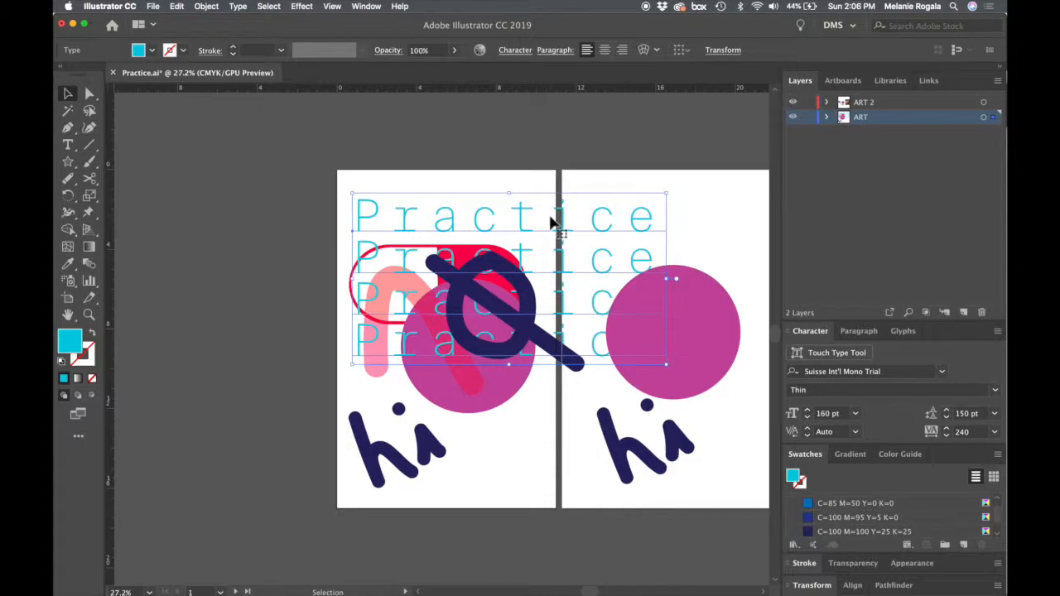
{"action": "left_click", "coordinate": [807, 418]}
{"action": "left_click", "coordinate": [808, 418]}
{"action": "left_click", "coordinate": [807, 418]}
{"action": "left_click", "coordinate": [807, 418]}
{"action": "left_click", "coordinate": [807, 418]}
{"action": "left_click", "coordinate": [808, 419]}
{"action": "key", "text": "super+z"}
{"action": "key", "text": "super+z"}
{"action": "key", "text": "super+z"}
{"action": "key", "text": "super+z"}
{"action": "key", "text": "super+z"}
{"action": "key", "text": "super+z"}
{"action": "key", "text": "super+z"}
{"action": "key", "text": "super+shift+z"}
- Scale the Practice text block down to about 95 pt so it fits the first artboard, and shift it slightly up
{"action": "left_click", "coordinate": [641, 273]}
{"action": "left_click_drag", "start_coordinate": [667, 366], "coordinate": [550, 298]}
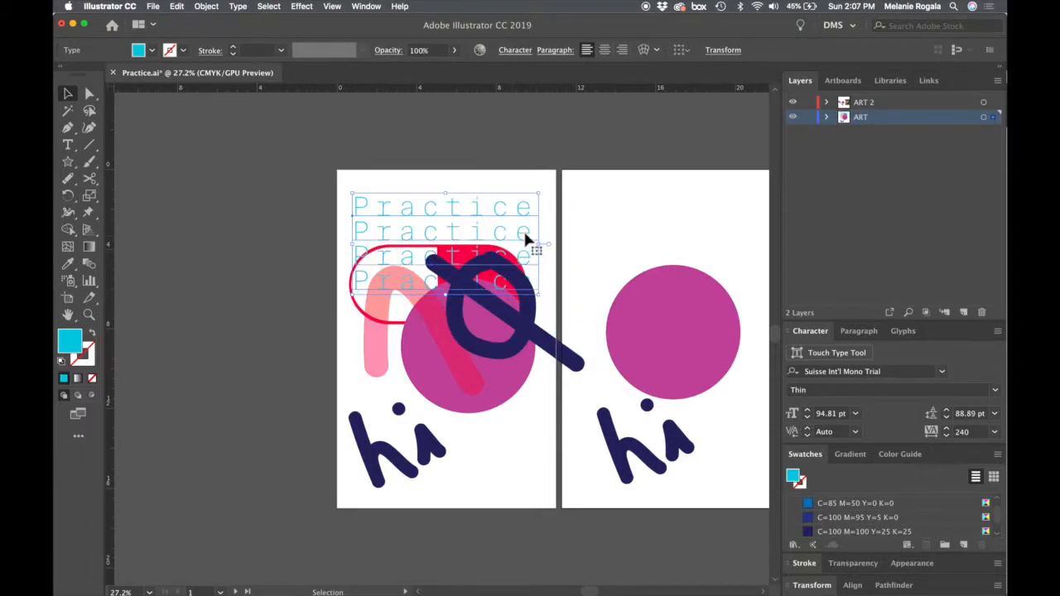
{"action": "left_click_drag", "start_coordinate": [524, 233], "coordinate": [522, 228]}
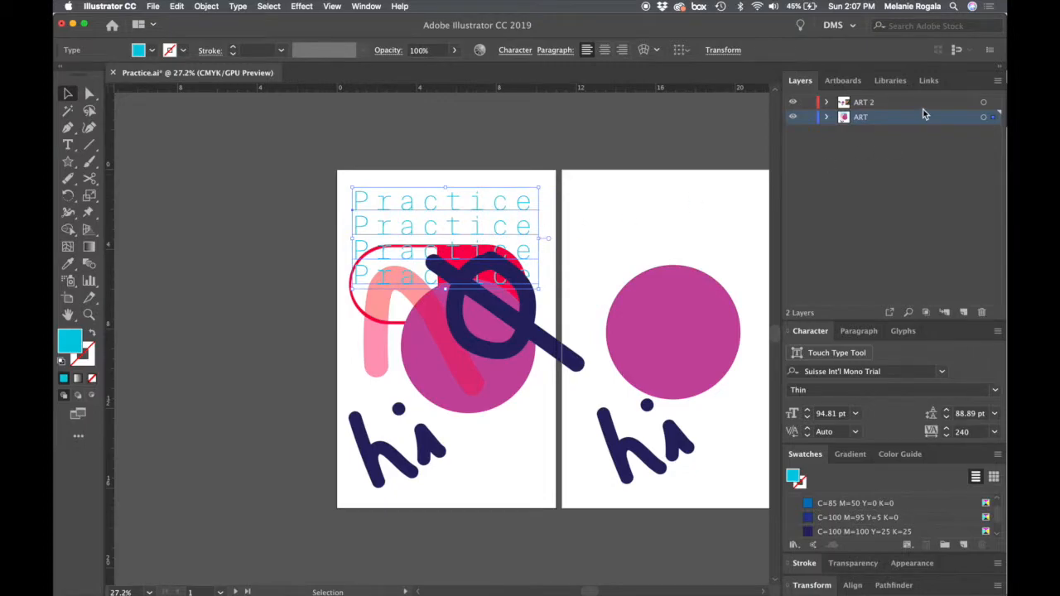
- Move the selected Practice text block from the ART layer to the ART 2 layer
{"action": "left_click_drag", "start_coordinate": [994, 118], "coordinate": [994, 103]}
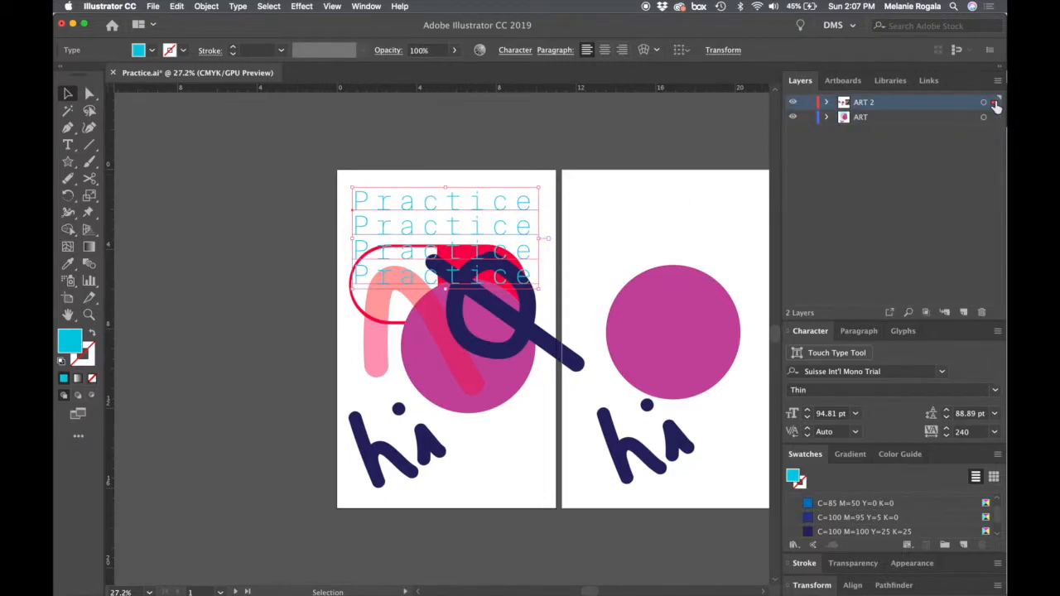
{"action": "left_click", "coordinate": [902, 216]}
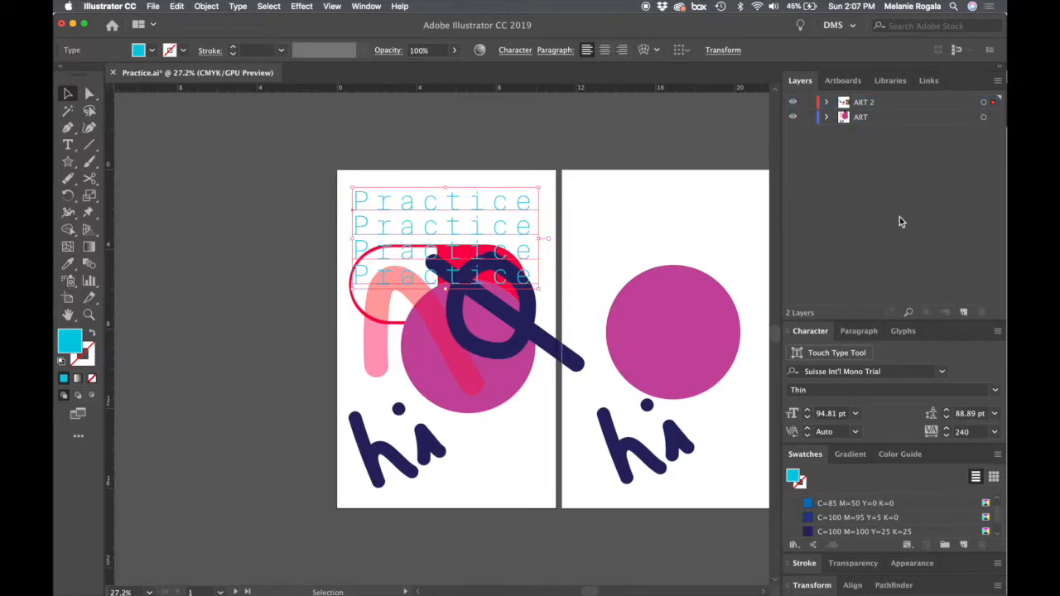
- Change the Practice text's font style to Bold and deselect it
{"action": "left_click", "coordinate": [505, 237]}
{"action": "left_click", "coordinate": [994, 389]}
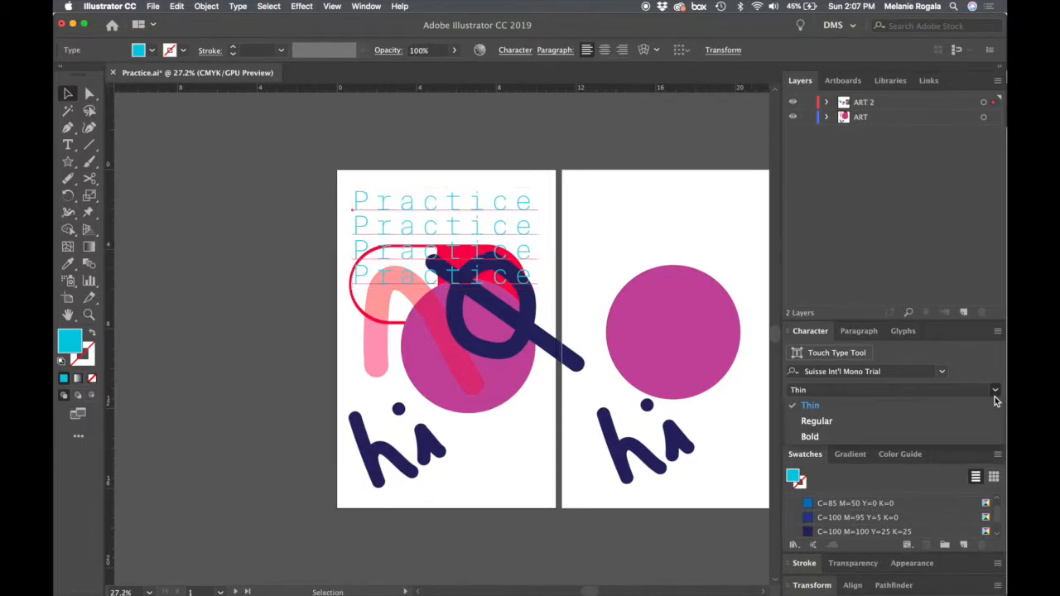
{"action": "left_click", "coordinate": [852, 435]}
{"action": "left_click", "coordinate": [631, 215]}
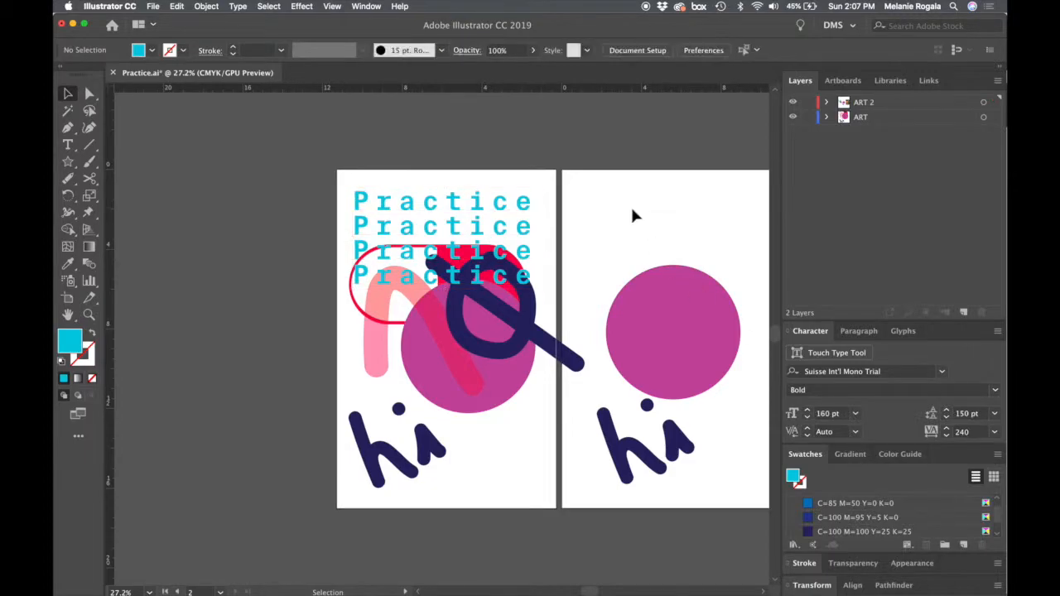
- Nudge the Practice block slightly up, select all its text and set the fill to dark grey 4c4c4c
{"action": "left_click_drag", "start_coordinate": [477, 226], "coordinate": [478, 223]}
{"action": "double_click", "coordinate": [478, 224]}
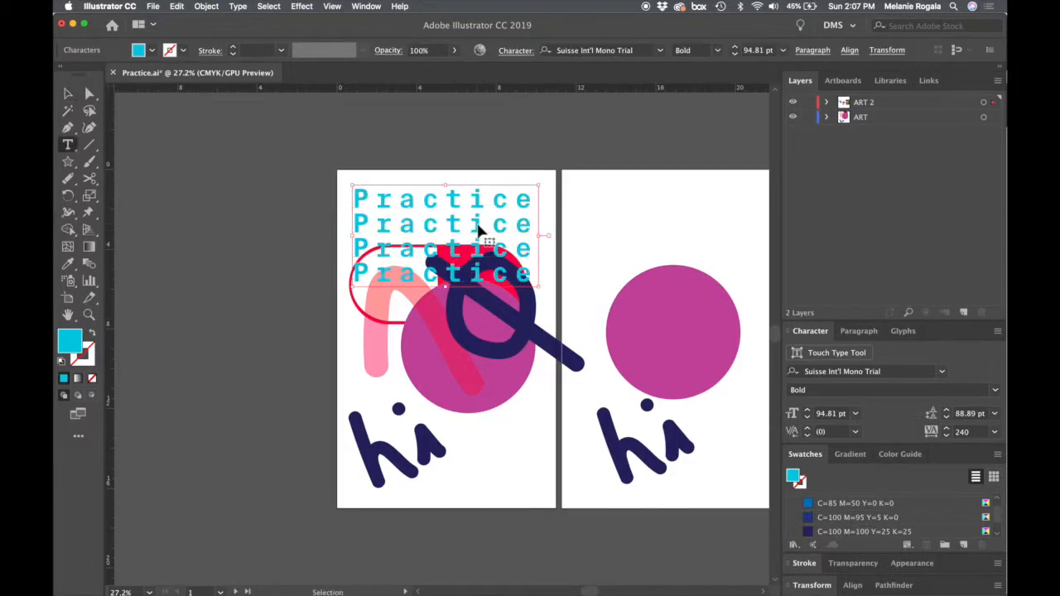
{"action": "key", "text": "ctrl+a"}
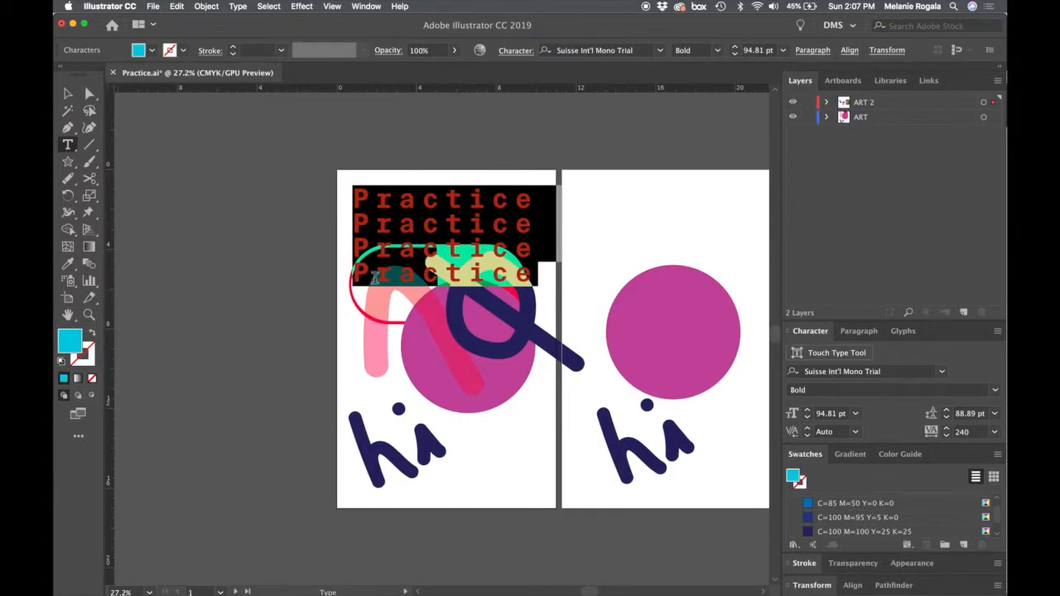
{"action": "double_click", "coordinate": [62, 348]}
{"action": "left_click", "coordinate": [474, 358]}
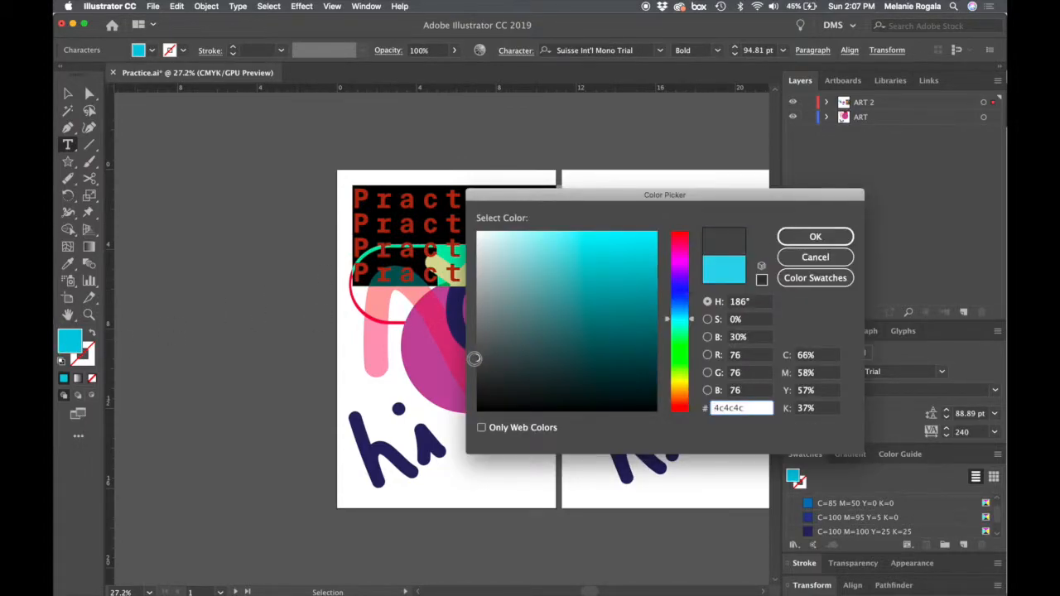
{"action": "key", "text": "Return"}
{"action": "left_click", "coordinate": [582, 159]}
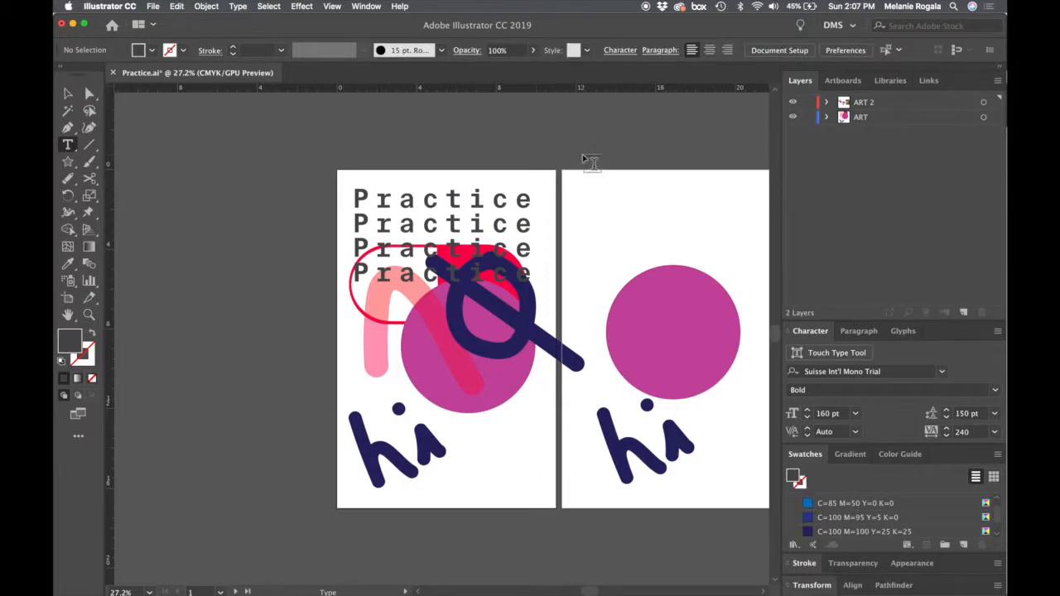
- Copy the Practice text block and paste the duplicate in front at the same position
{"action": "key", "text": "v"}
{"action": "left_click", "coordinate": [493, 225]}
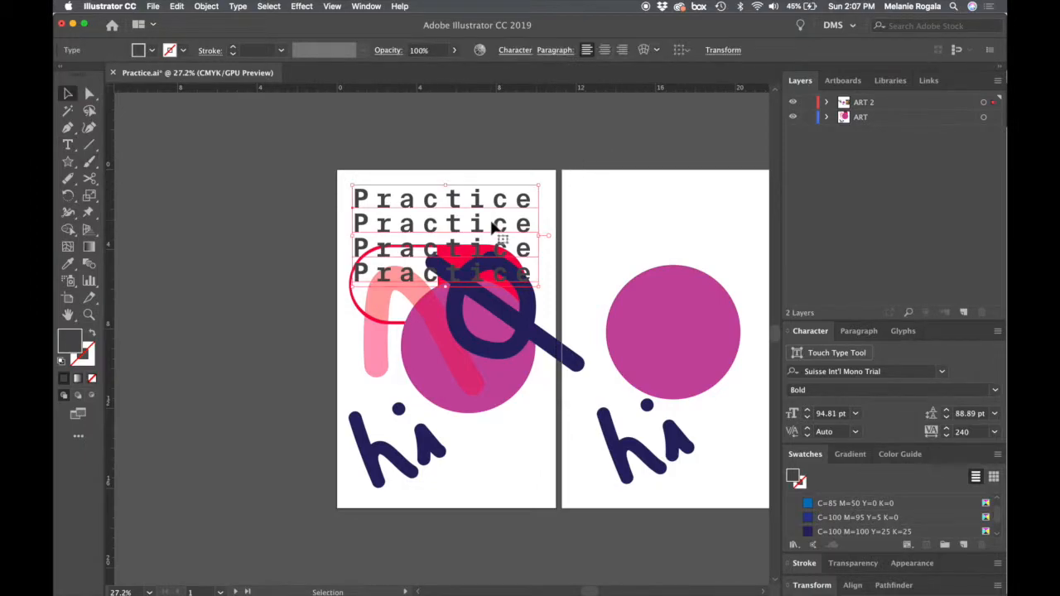
{"action": "key", "text": "super+c"}
{"action": "left_click", "coordinate": [587, 178]}
{"action": "key", "text": "super+f"}
- Recolour the pasted Practice text a lighter grey, about RGB 157, 158, 158, and deselect it
{"action": "double_click", "coordinate": [68, 341]}
{"action": "left_click_drag", "start_coordinate": [491, 293], "coordinate": [479, 300]}
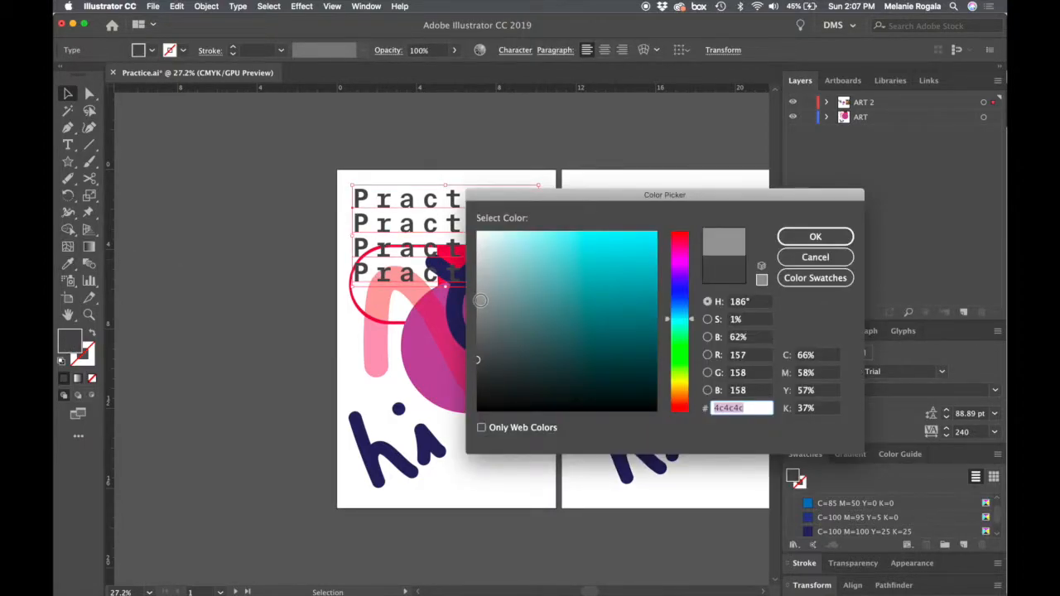
{"action": "left_click", "coordinate": [814, 237]}
{"action": "left_click", "coordinate": [698, 155]}
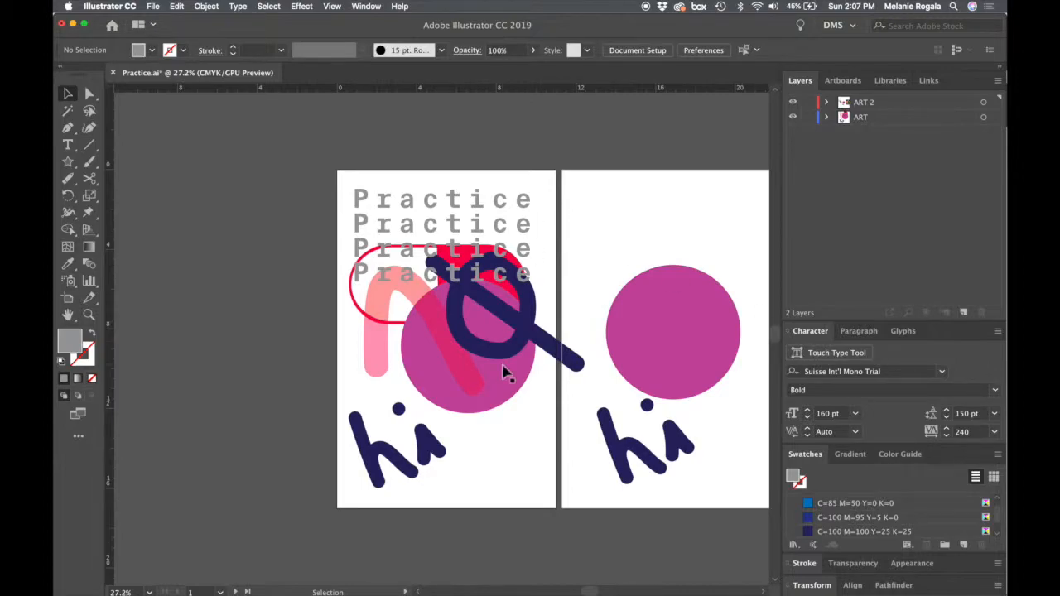
- Try placing a text frame over the upper part of the second artboard's purple circle, undo it and clear the selection
{"action": "left_click", "coordinate": [697, 351]}
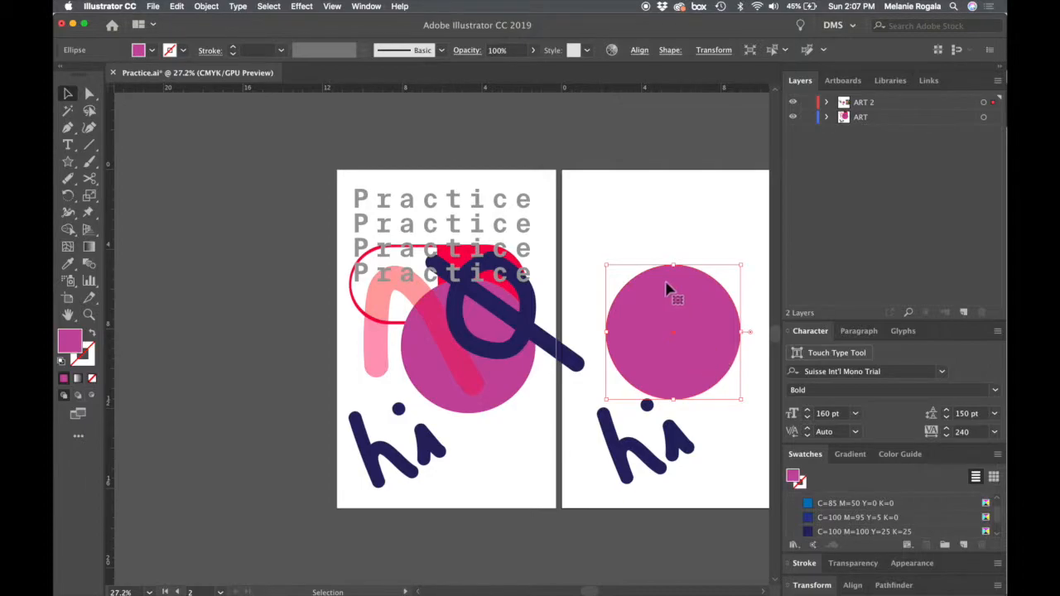
{"action": "left_click", "coordinate": [67, 144]}
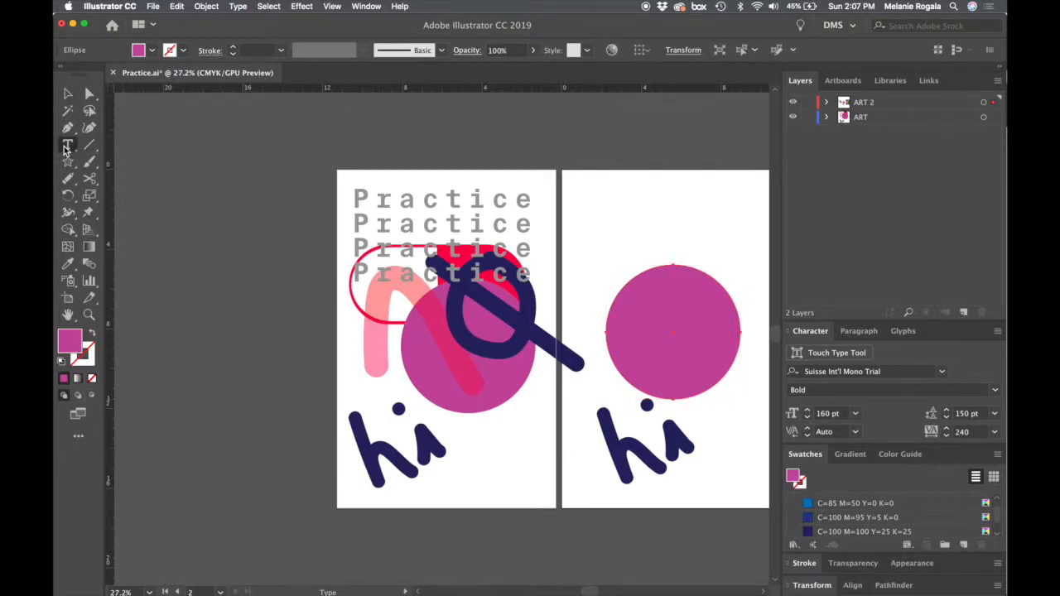
{"action": "left_click_drag", "start_coordinate": [601, 203], "coordinate": [747, 309]}
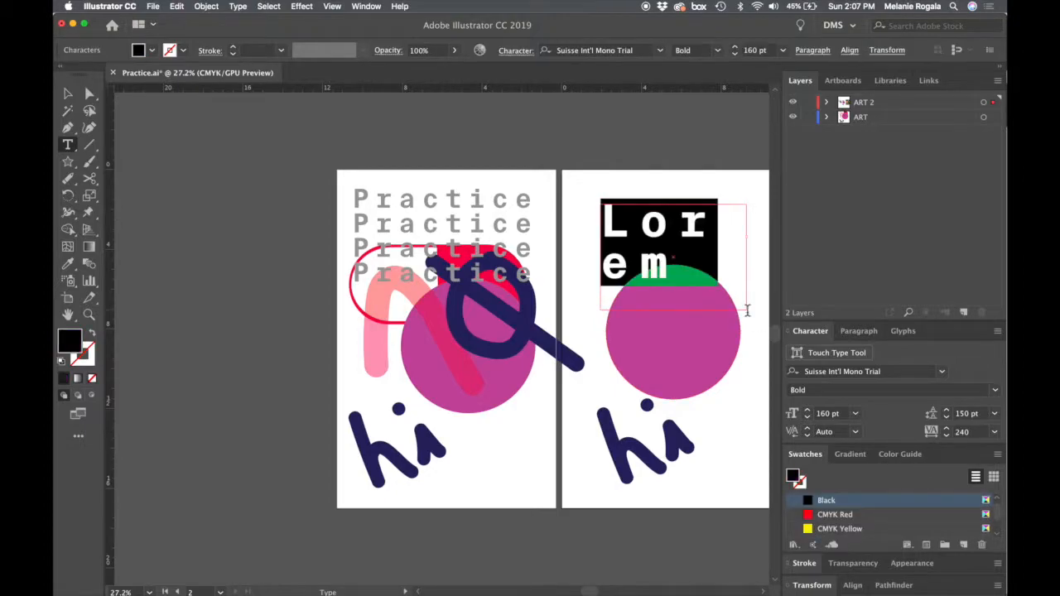
{"action": "key", "text": "super+z"}
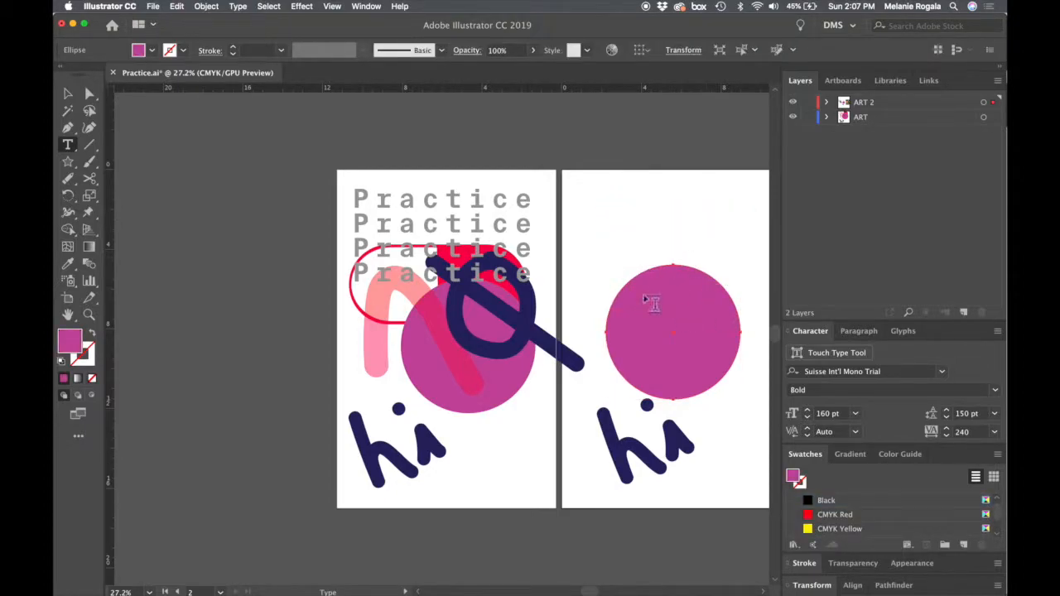
{"action": "key", "text": "v"}
{"action": "key", "text": "super+shift+a"}
- Convert the second artboard's purple circle into an area type frame with placeholder text
{"action": "key", "text": "t"}
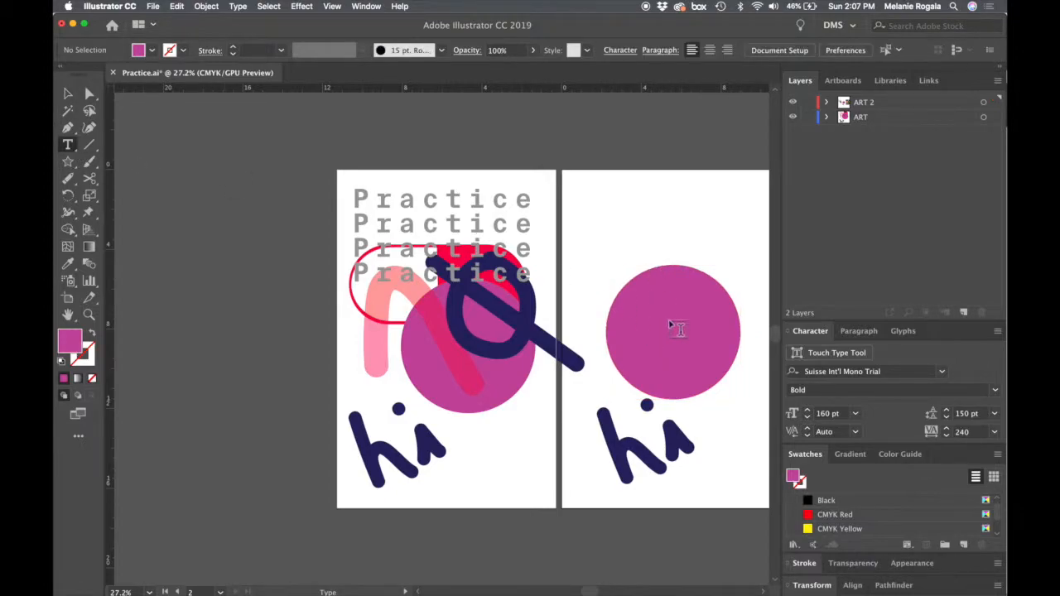
{"action": "left_click", "coordinate": [65, 152]}
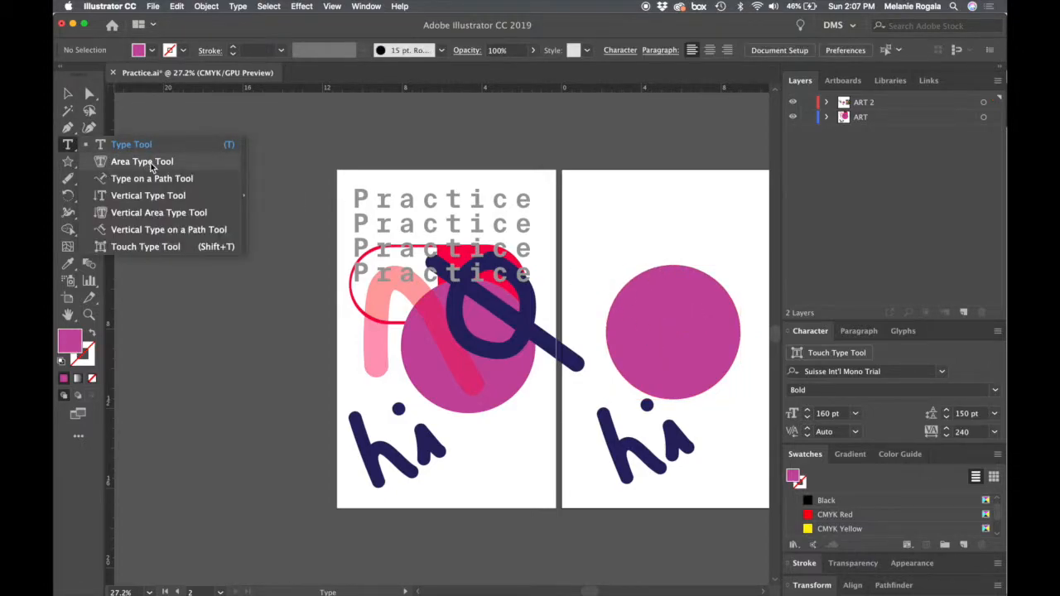
{"action": "left_click", "coordinate": [153, 162]}
{"action": "left_click", "coordinate": [639, 299]}
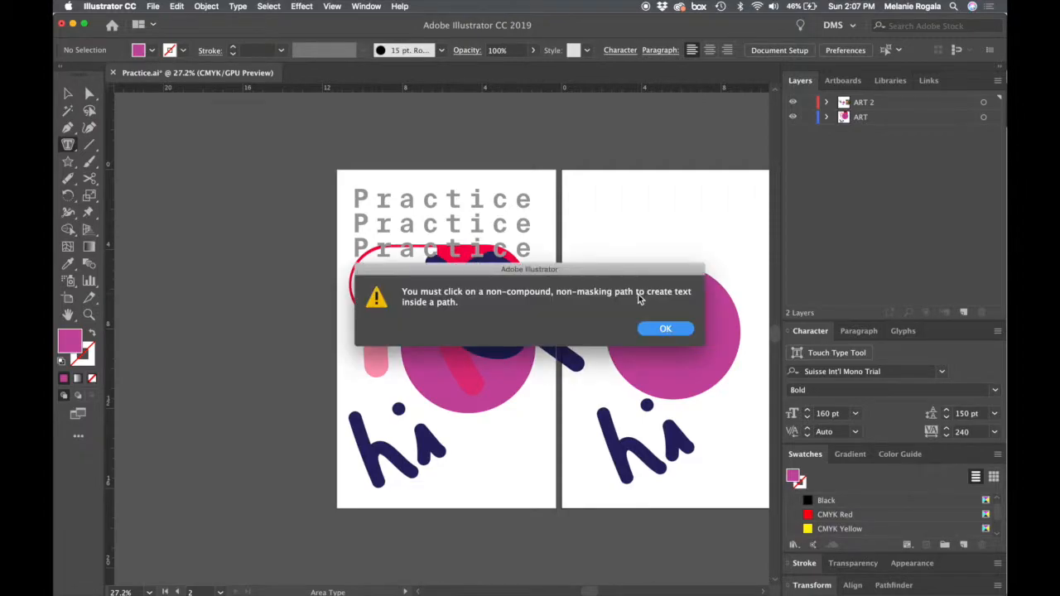
{"action": "left_click", "coordinate": [663, 330]}
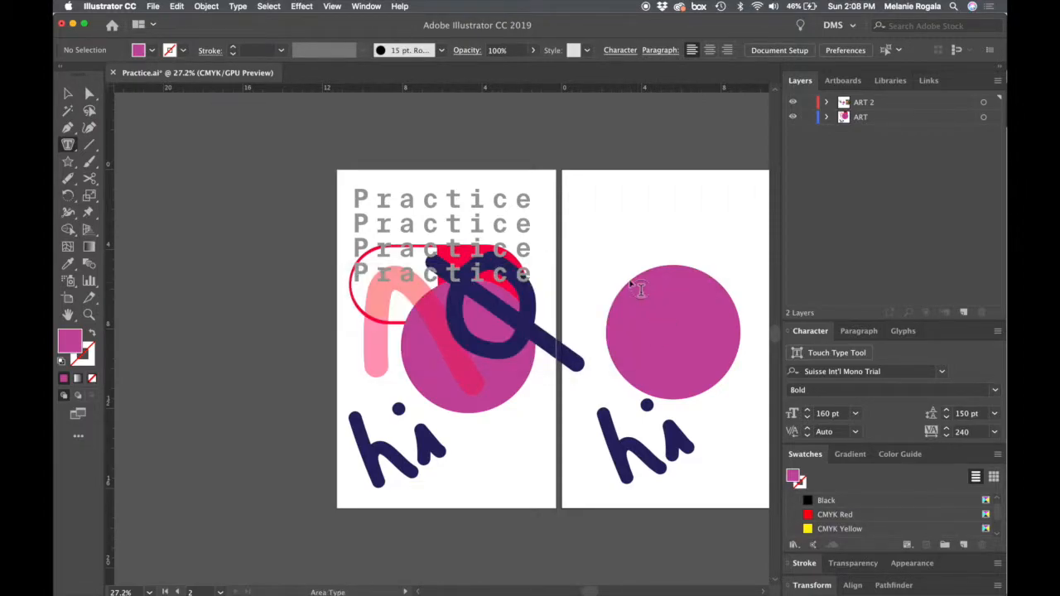
{"action": "left_click", "coordinate": [639, 290]}
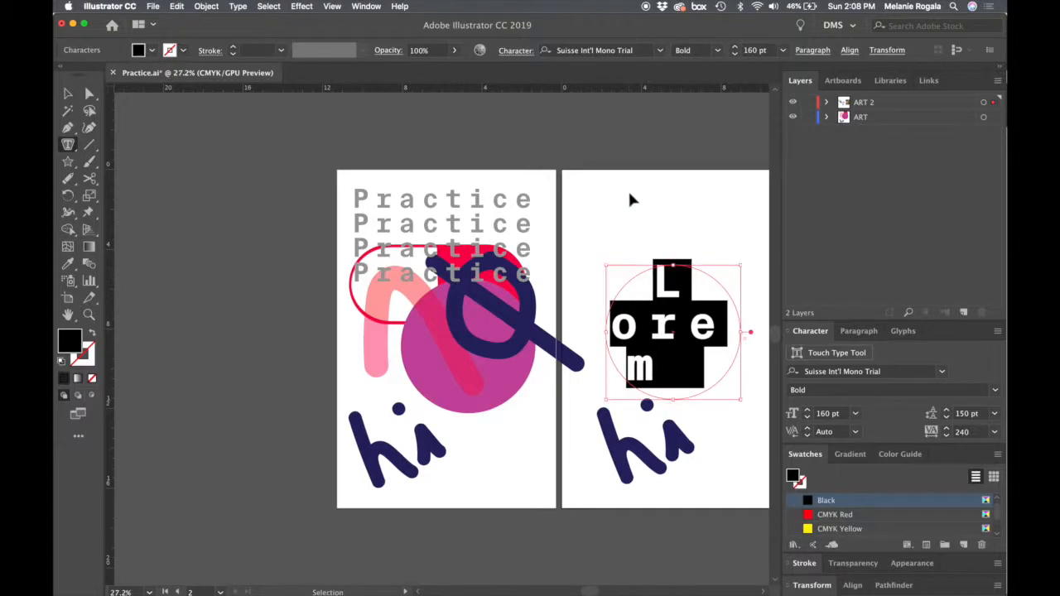
{"action": "key", "text": "Escape"}
{"action": "key", "text": "v"}
- Select all the placeholder text inside the circular frame and set its font size to 10 pt
{"action": "left_click", "coordinate": [691, 327]}
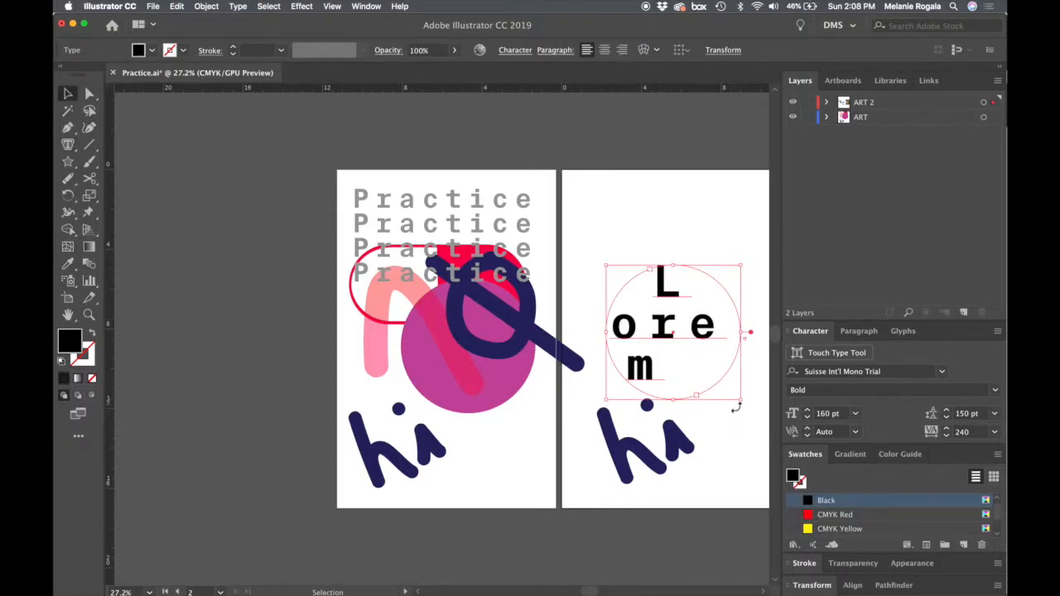
{"action": "double_click", "coordinate": [684, 332]}
{"action": "key", "text": "super+a"}
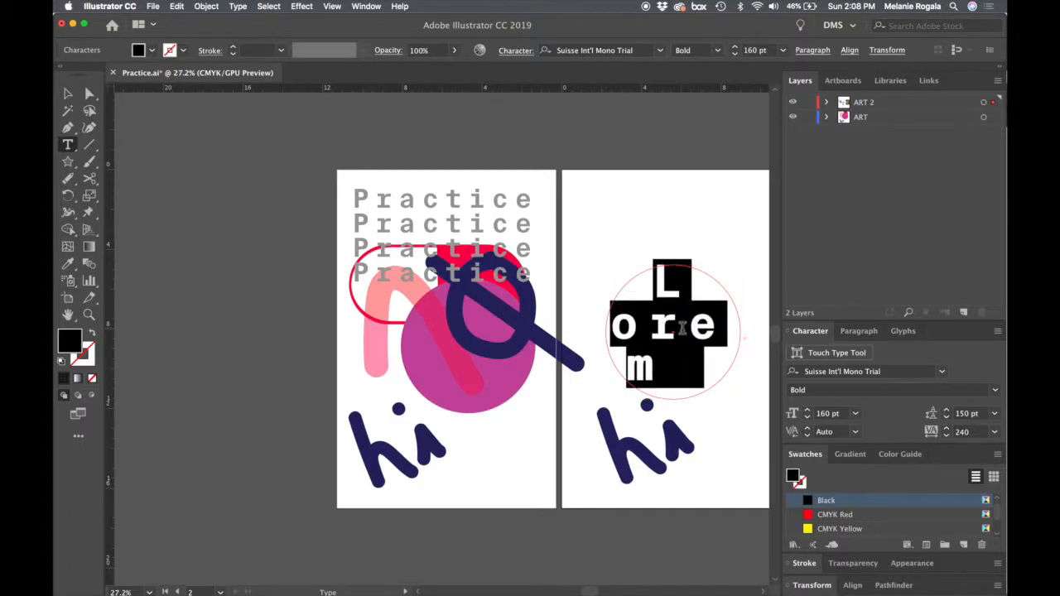
{"action": "left_click", "coordinate": [828, 413]}
{"action": "type", "text": "10"}
{"action": "key", "text": "Tab"}
{"action": "key", "text": "Escape"}
{"action": "left_click", "coordinate": [610, 220]}
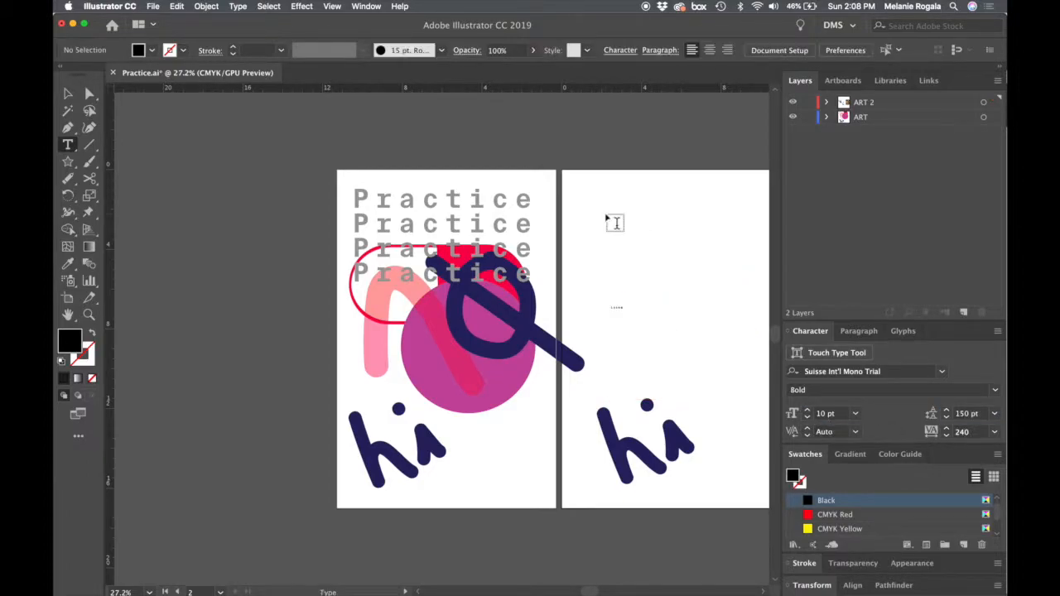
- Copy the highlighted nightwalker paragraph from the Shape of Design page in Chrome and paste it over the placeholder text in Illustrator's circular frame
{"action": "left_click", "coordinate": [415, 575]}
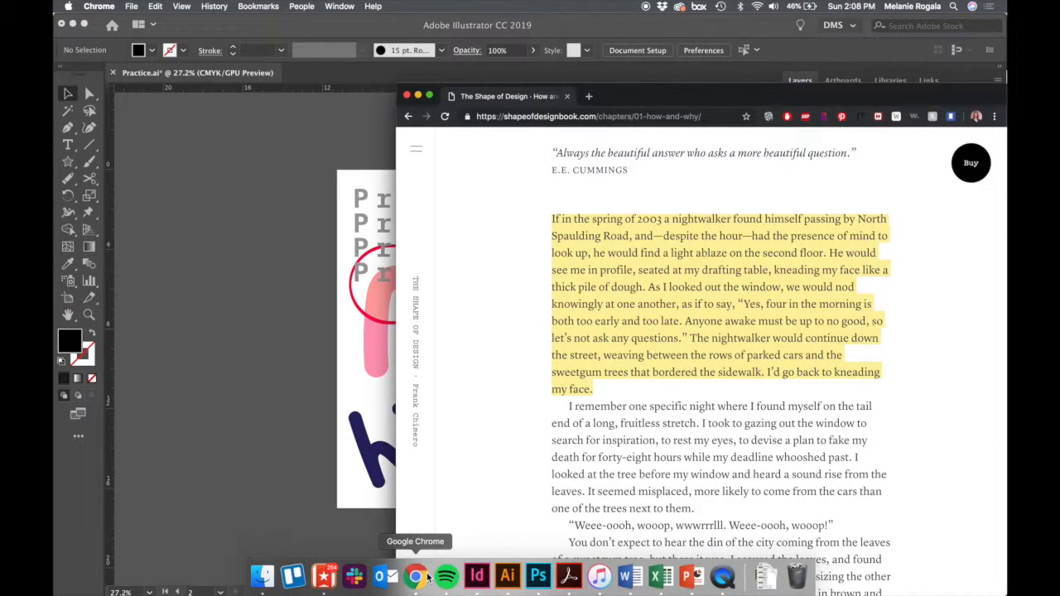
{"action": "left_click", "coordinate": [259, 308]}
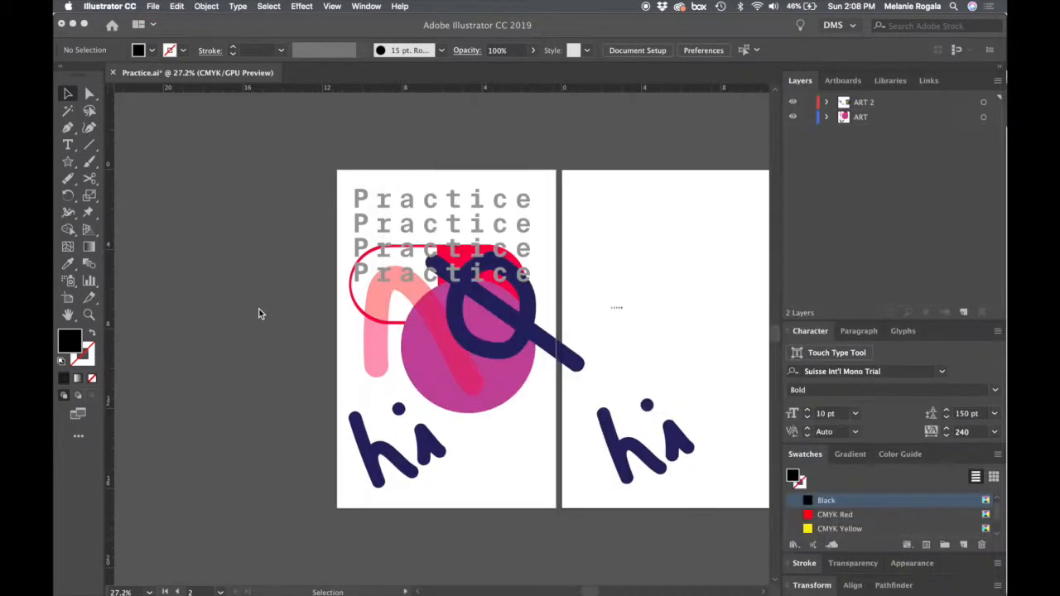
{"action": "left_click", "coordinate": [620, 308]}
{"action": "key", "text": "t"}
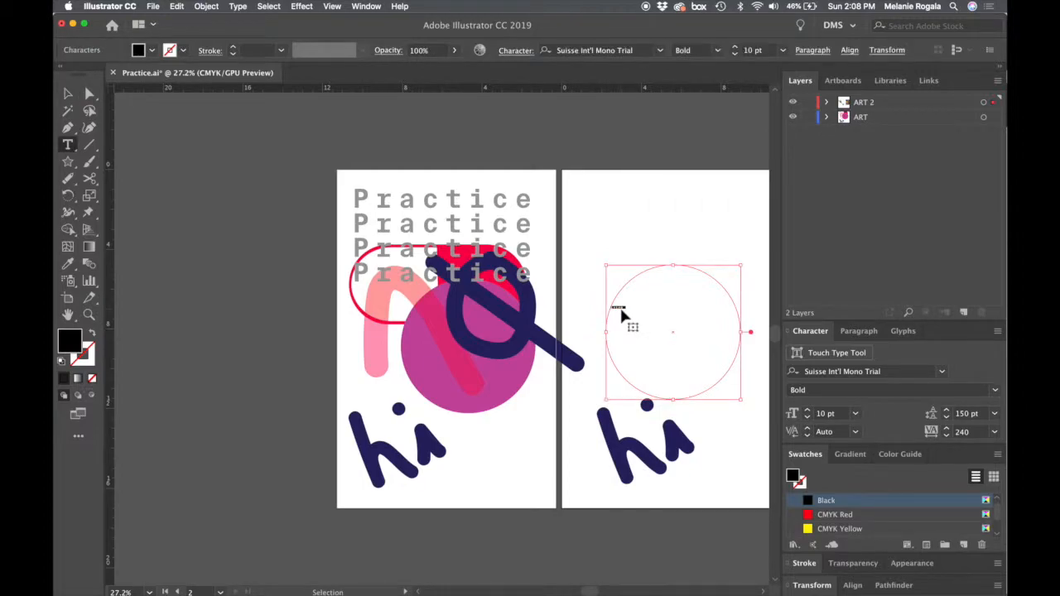
{"action": "left_click", "coordinate": [619, 306]}
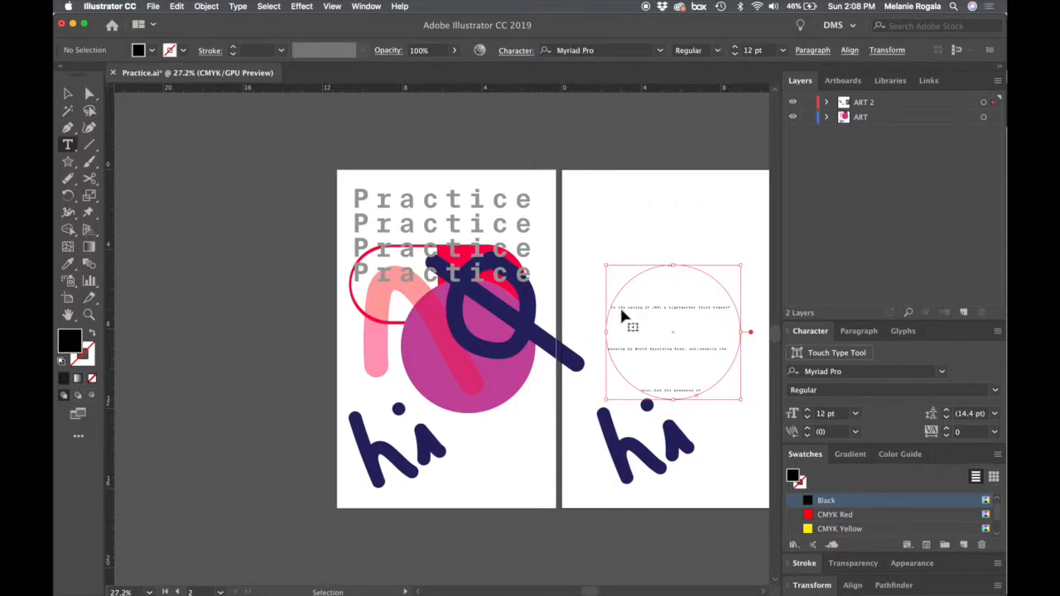
- Set the leading of all the circular text to 30 pt and move its frame slightly up
{"action": "key", "text": "super+a"}
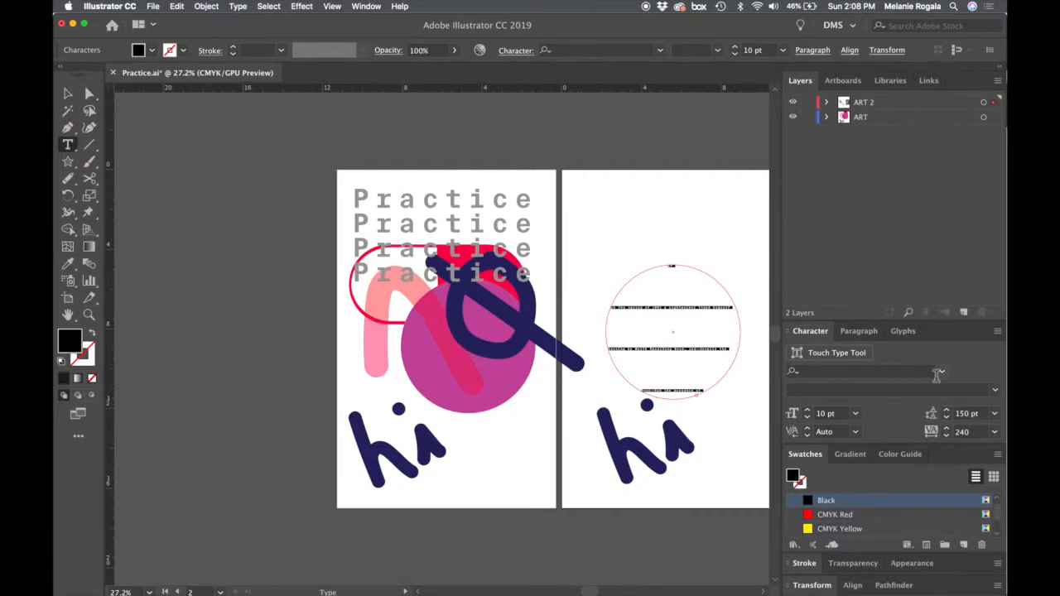
{"action": "left_click", "coordinate": [947, 418]}
{"action": "left_click_drag", "start_coordinate": [947, 417], "coordinate": [948, 416]}
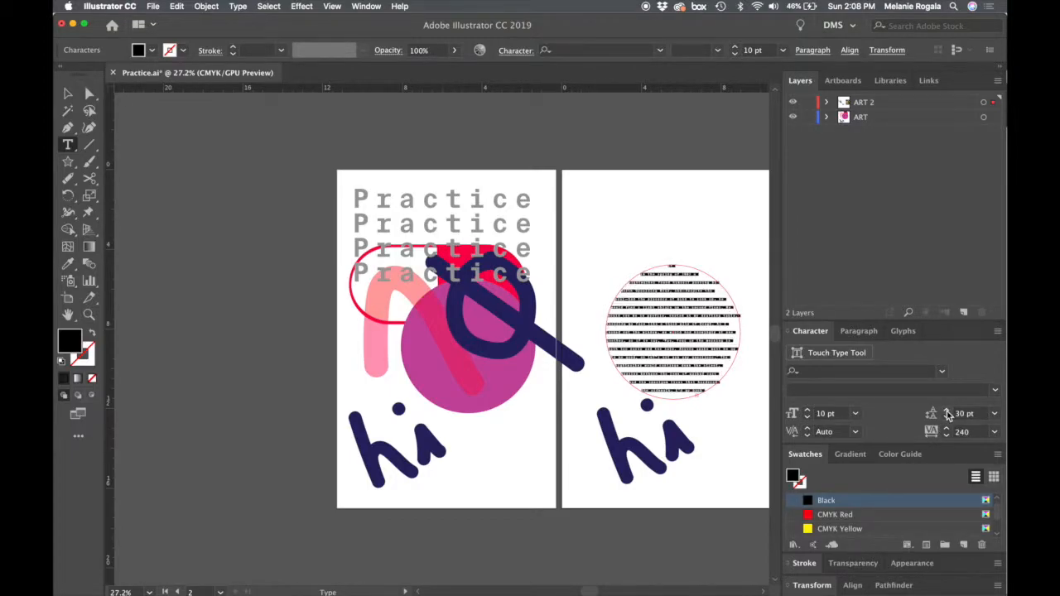
{"action": "left_click", "coordinate": [697, 247], "text": "super"}
{"action": "key", "text": "v"}
{"action": "left_click", "coordinate": [695, 326]}
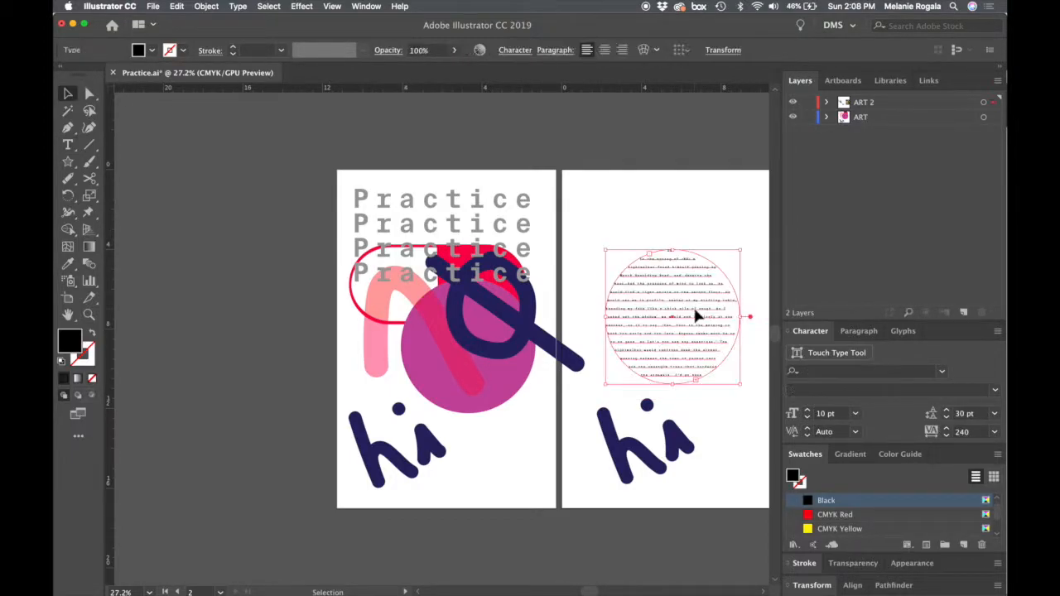
{"action": "left_click", "coordinate": [693, 209]}
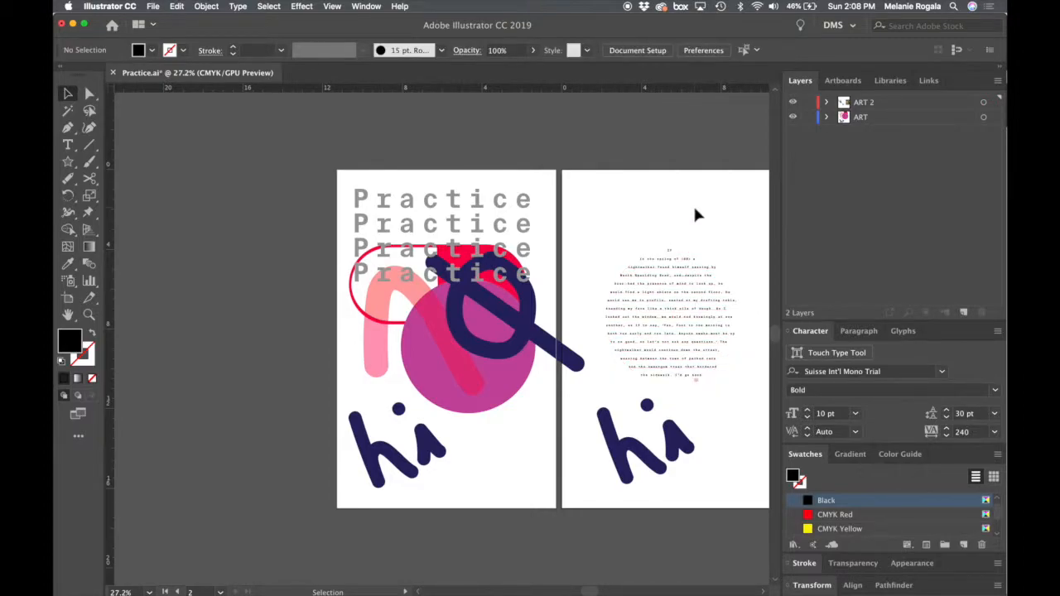
- Reduce the leading of all the circular text to 29 pt and clear the selection
{"action": "left_click", "coordinate": [694, 378]}
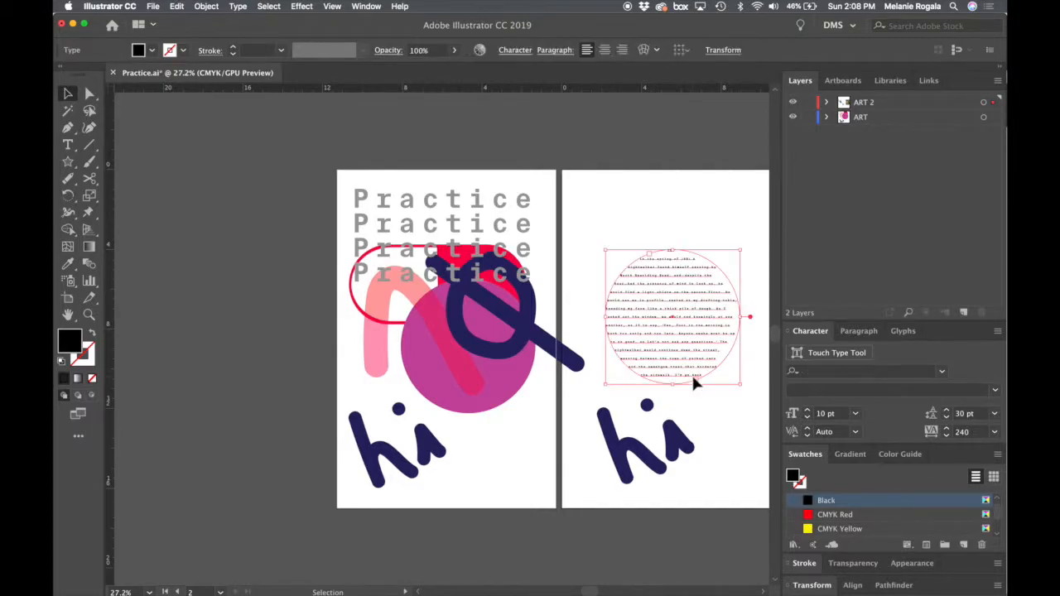
{"action": "double_click", "coordinate": [694, 378]}
{"action": "key", "text": "super+a"}
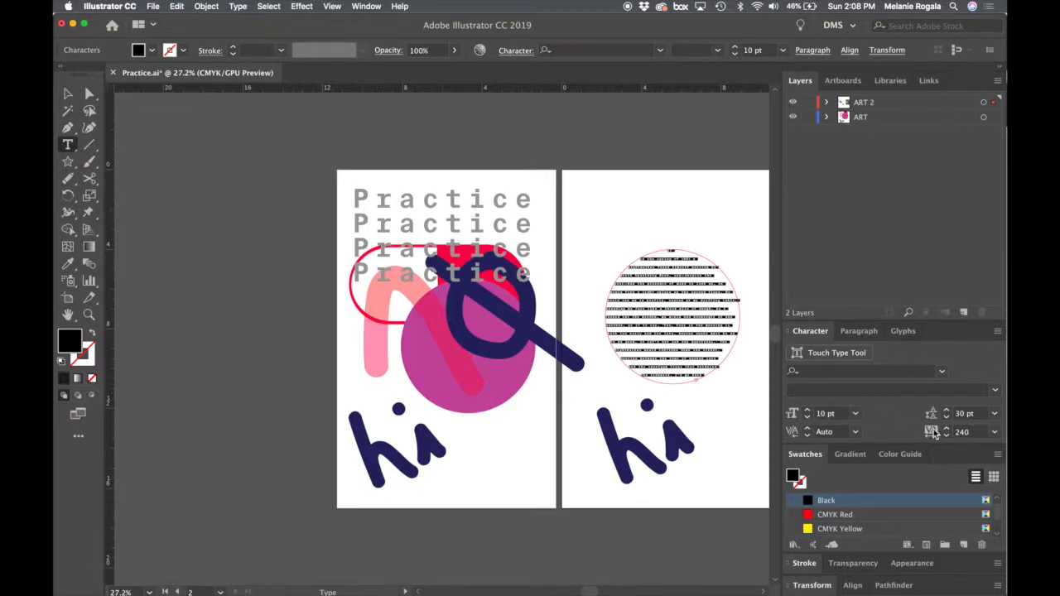
{"action": "left_click", "coordinate": [947, 419]}
{"action": "left_click", "coordinate": [686, 438], "text": "super"}
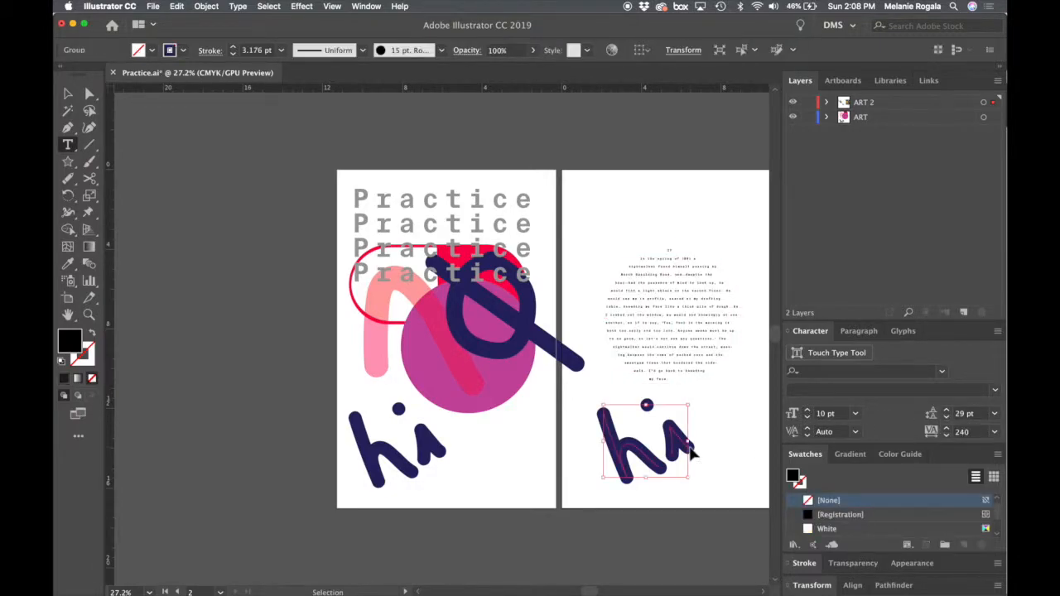
{"action": "key", "text": "v"}
{"action": "left_click", "coordinate": [702, 456]}
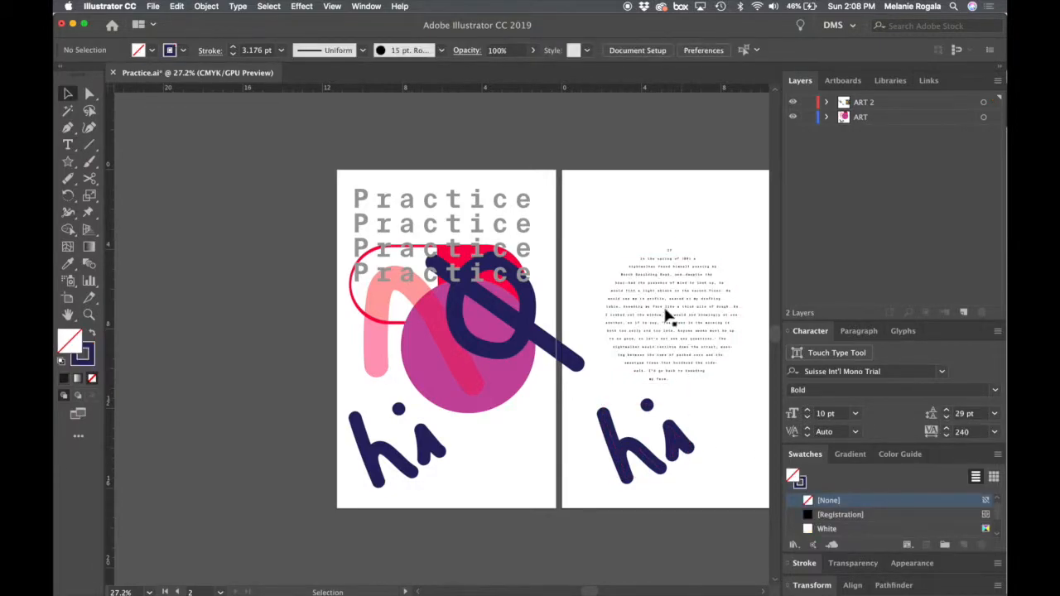
- Examine the spacing and line breaks of the circular text up close
{"action": "left_click", "coordinate": [659, 258]}
{"action": "double_click", "coordinate": [686, 257]}
{"action": "scroll", "coordinate": [686, 257], "scroll_direction": "up", "scroll_amount": 5}
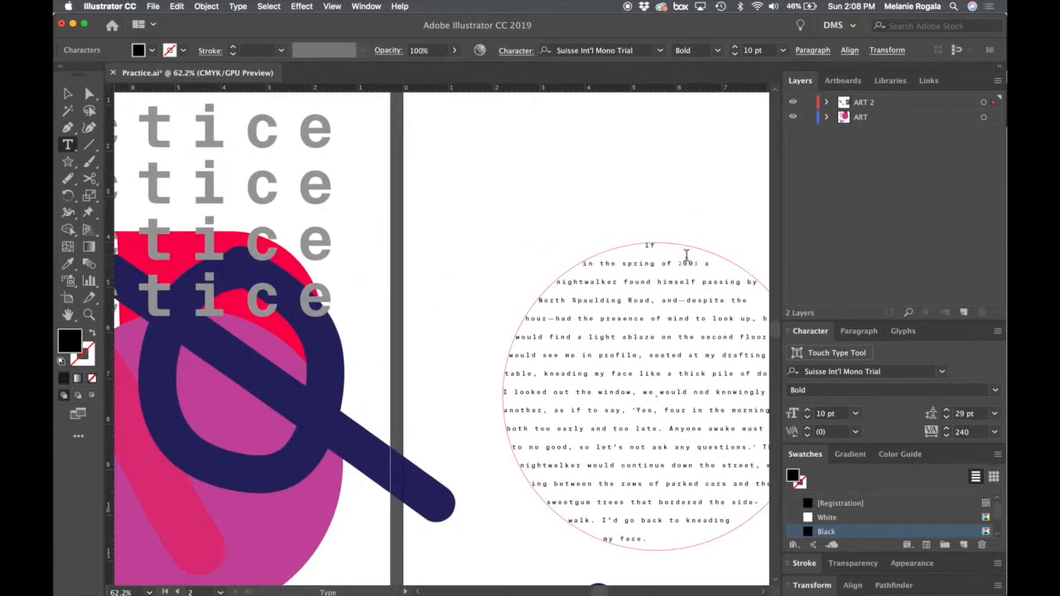
{"action": "left_click", "coordinate": [657, 182], "text": "super"}
{"action": "key", "text": "v"}
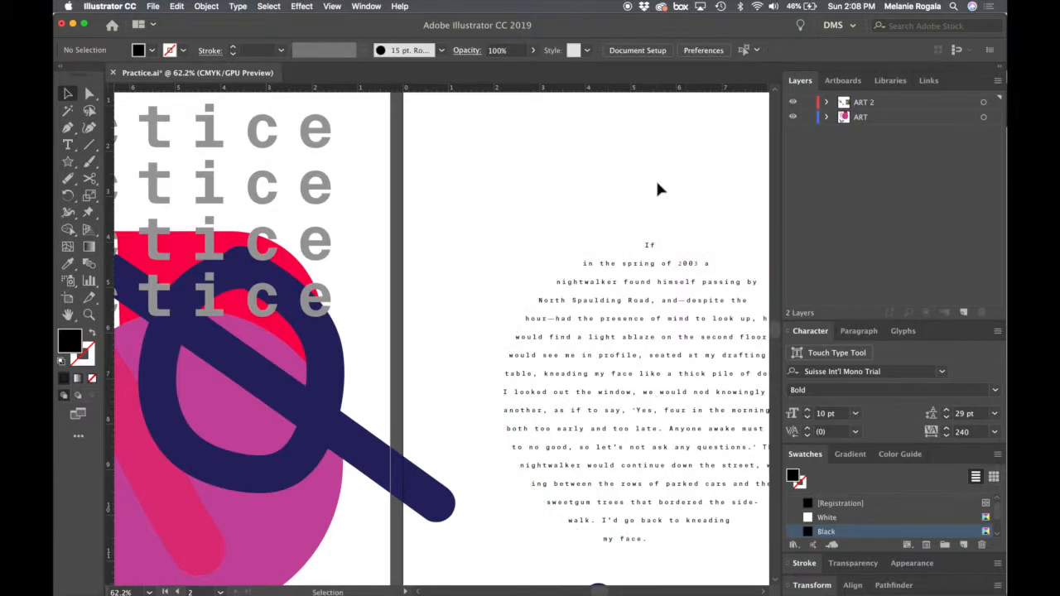
{"action": "scroll", "coordinate": [657, 182], "scroll_direction": "down", "scroll_amount": 2}
- Try a leading of 100 pt on all the text in the circular frame
{"action": "left_click", "coordinate": [657, 331]}
{"action": "key", "text": "super+a"}
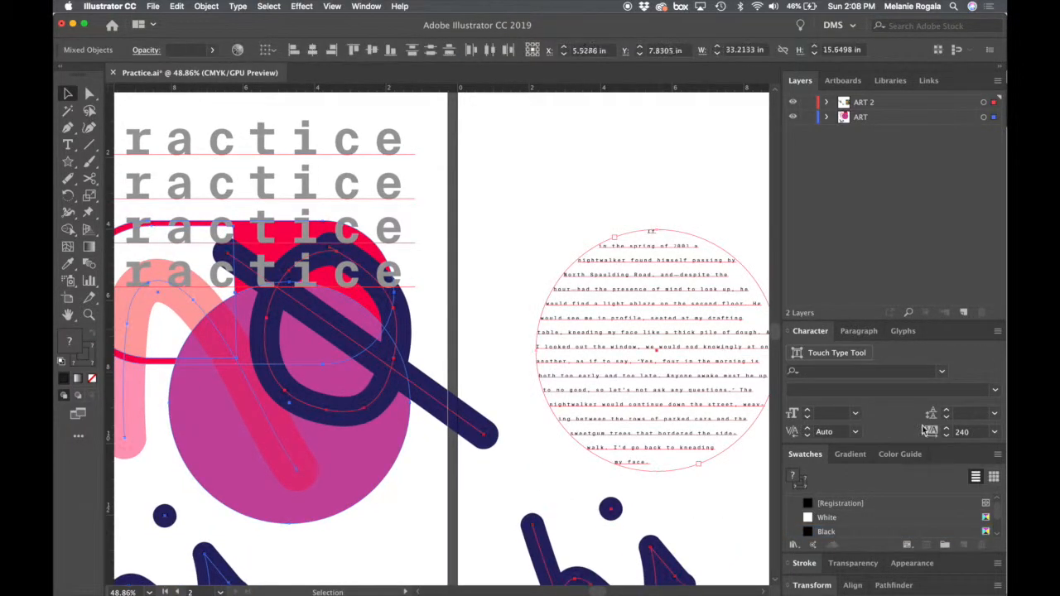
{"action": "left_click", "coordinate": [661, 306]}
{"action": "double_click", "coordinate": [674, 303]}
{"action": "key", "text": "super+a"}
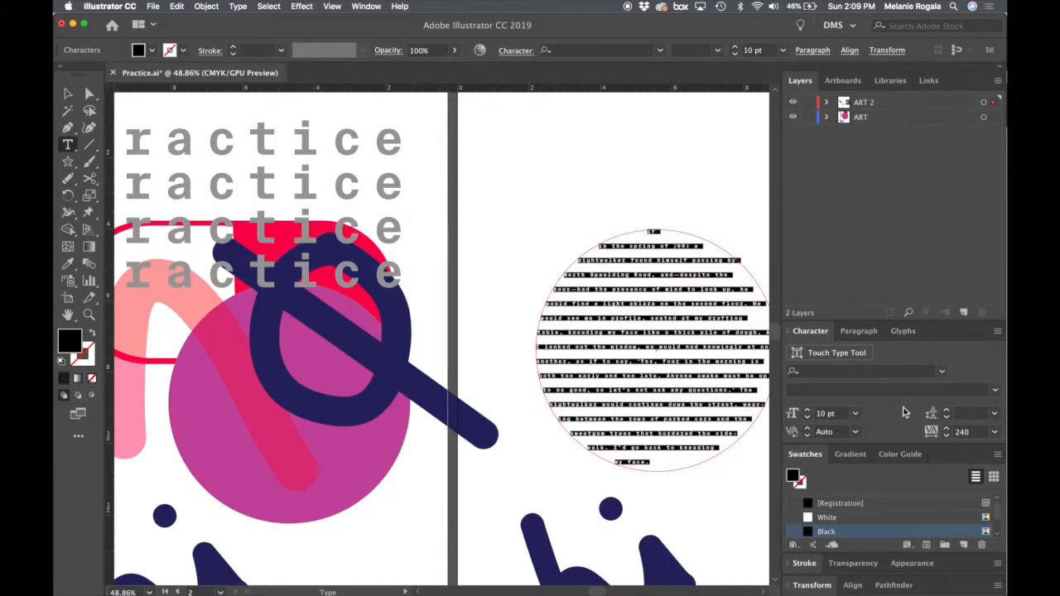
{"action": "left_click", "coordinate": [969, 413]}
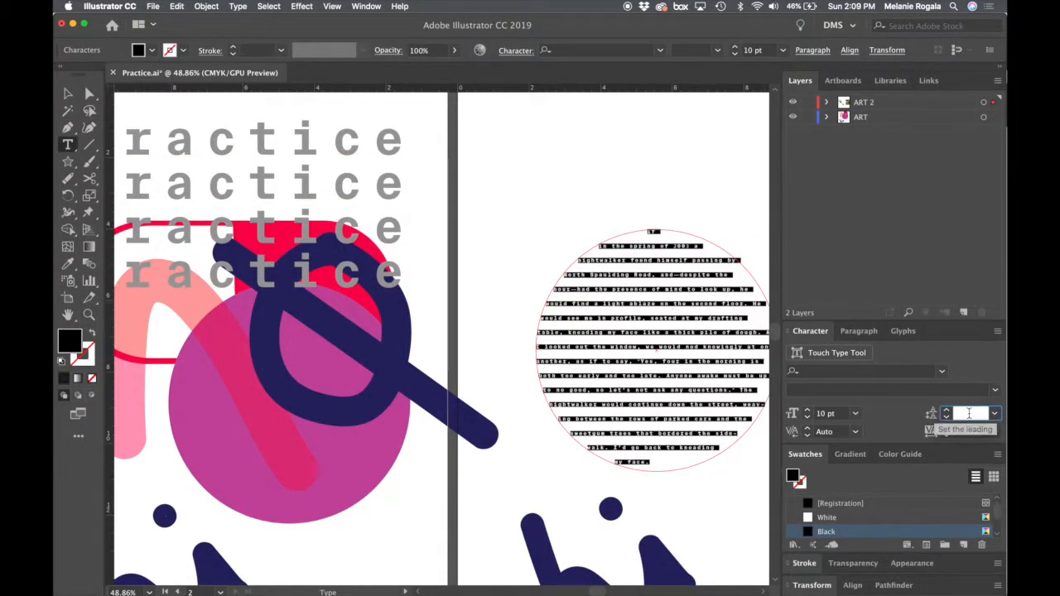
{"action": "type", "text": "100"}
{"action": "key", "text": "Return"}
- Try a tighter leading of 15 pt on the circular text and deselect it
{"action": "left_click", "coordinate": [965, 414]}
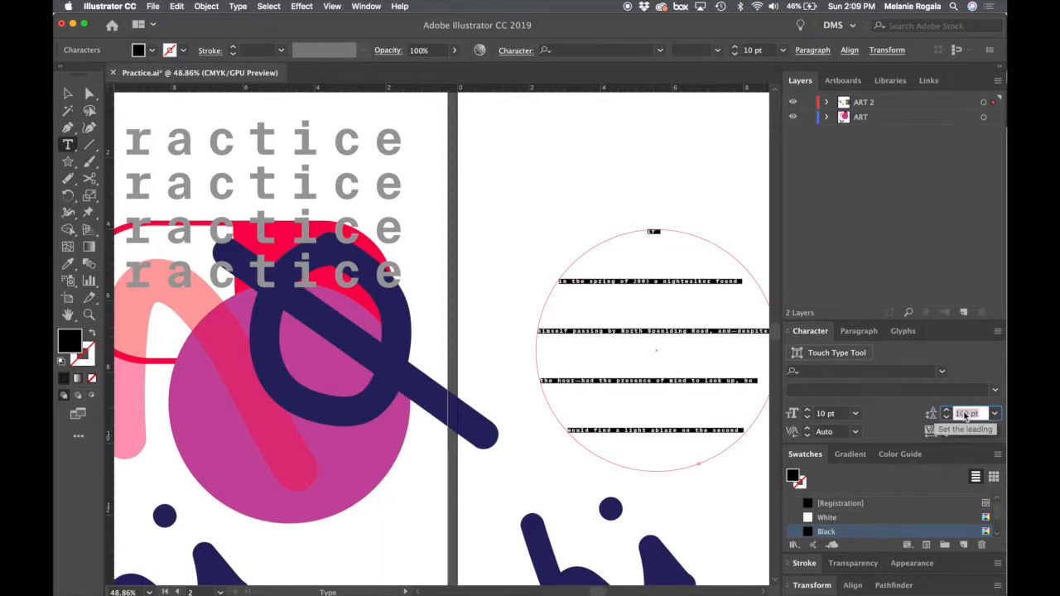
{"action": "type", "text": "15"}
{"action": "key", "text": "Tab"}
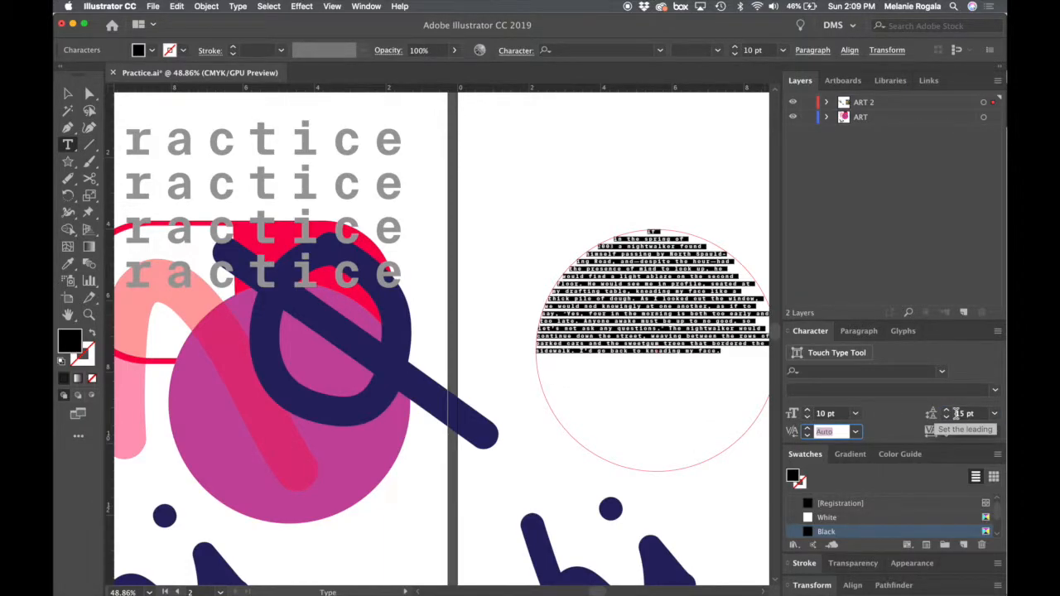
{"action": "left_click", "coordinate": [688, 193], "text": "super"}
{"action": "key", "text": "w"}
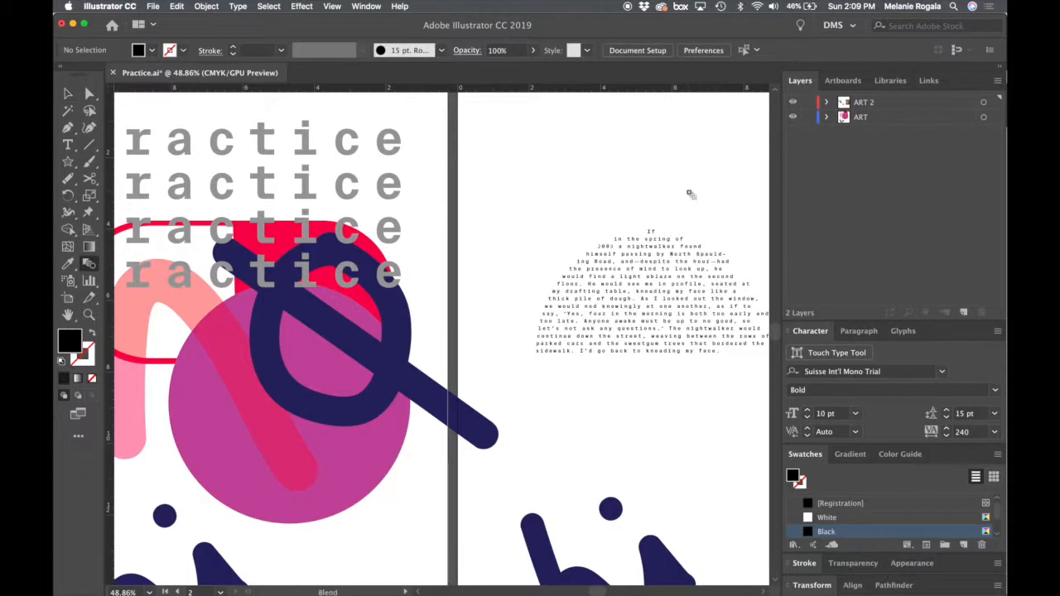
{"action": "key", "text": "v"}
- Select all the circular text, raise its leading to 29 pt and deselect it
{"action": "left_click", "coordinate": [679, 313]}
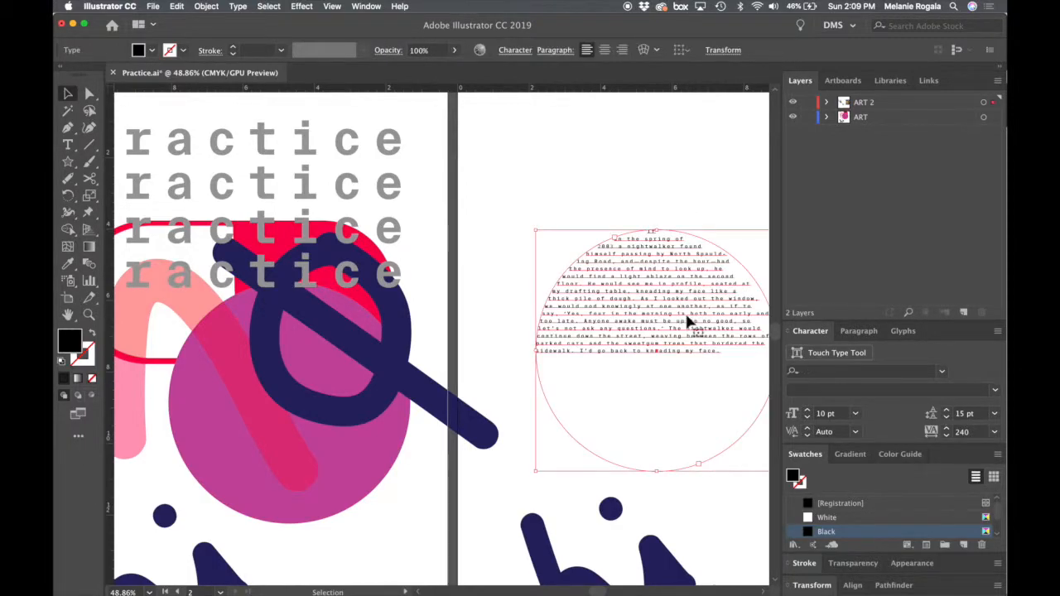
{"action": "double_click", "coordinate": [686, 314]}
{"action": "key", "text": "super+a"}
{"action": "left_click", "coordinate": [946, 409]}
{"action": "left_click", "coordinate": [946, 410]}
{"action": "left_click", "coordinate": [946, 410]}
{"action": "left_click", "coordinate": [947, 410]}
{"action": "left_click", "coordinate": [946, 410]}
{"action": "left_click", "coordinate": [946, 410]}
{"action": "left_click", "coordinate": [946, 410]}
{"action": "left_click", "coordinate": [947, 418]}
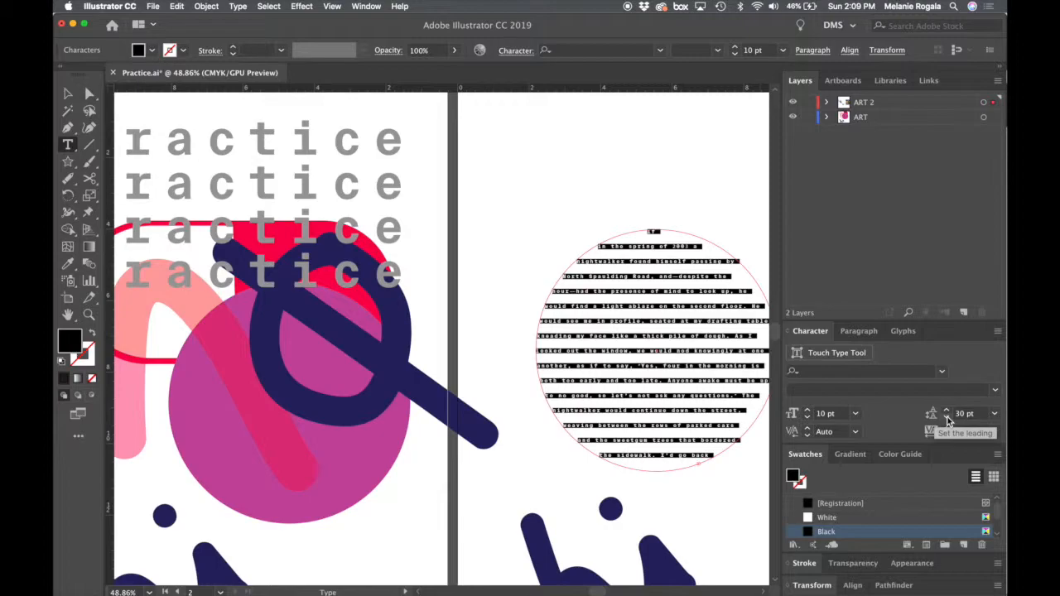
{"action": "left_click", "coordinate": [947, 418]}
{"action": "left_click", "coordinate": [641, 153], "text": "super"}
{"action": "key", "text": "v"}
- Move the circular text frame up towards the top of the second artboard and deselect it
{"action": "scroll", "coordinate": [641, 153], "scroll_direction": "down", "scroll_amount": 2}
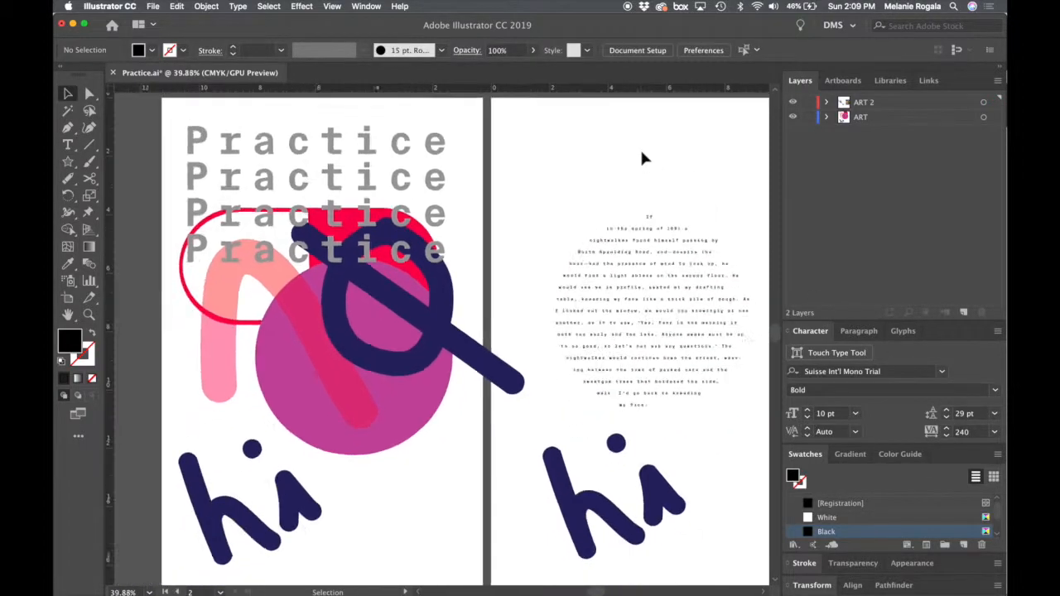
{"action": "scroll", "coordinate": [642, 157], "scroll_direction": "down", "scroll_amount": 3}
{"action": "left_click", "coordinate": [560, 199]}
{"action": "left_click_drag", "start_coordinate": [369, 258], "coordinate": [460, 263]}
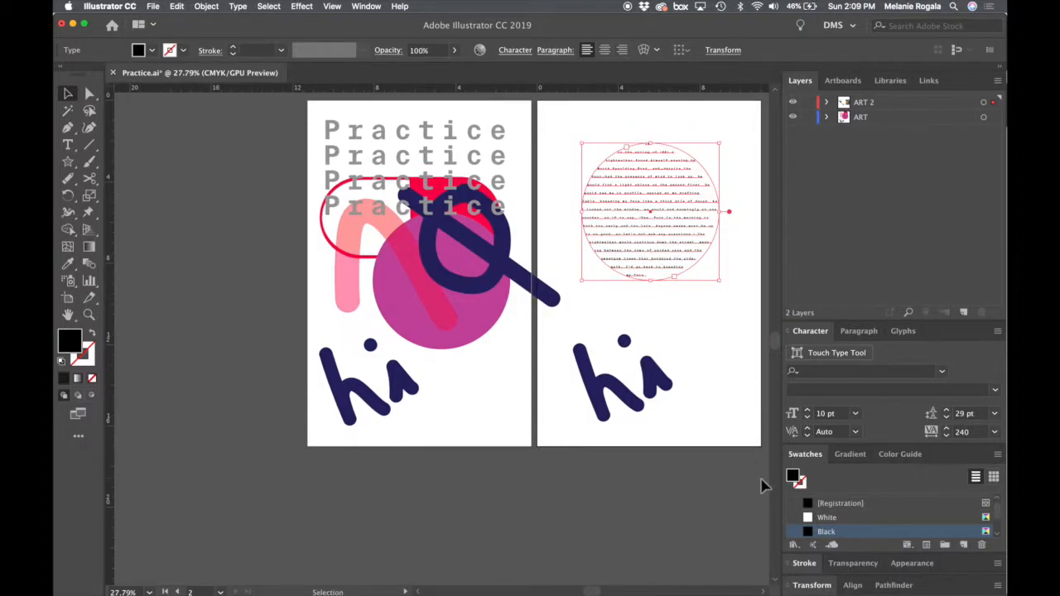
{"action": "left_click", "coordinate": [691, 364]}
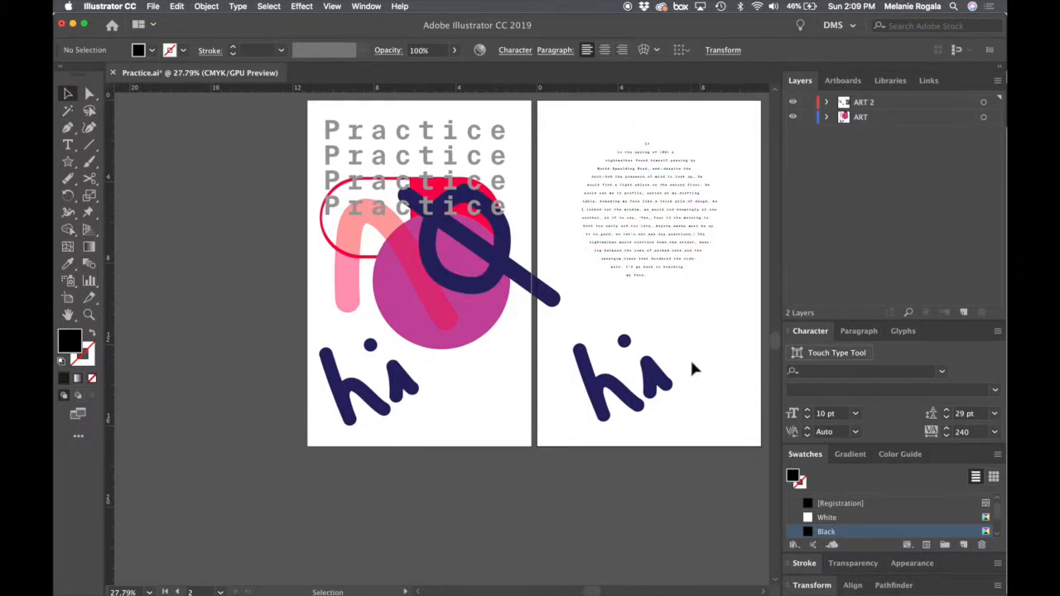
- Copy all the text in the circular frame, move that frame onto the lower part of the first artboard and deselect it
{"action": "left_click", "coordinate": [665, 214]}
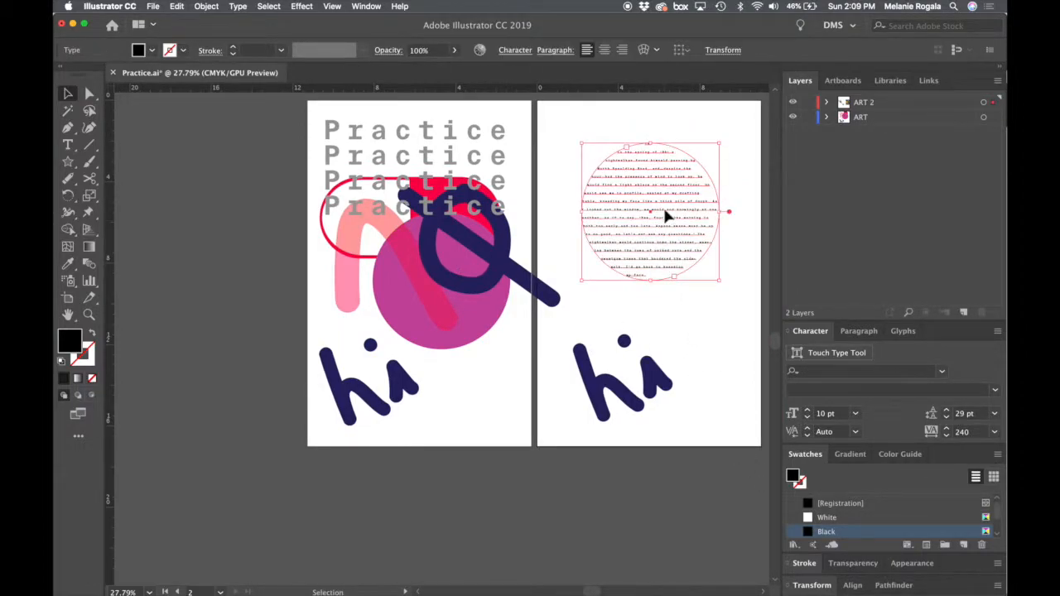
{"action": "double_click", "coordinate": [662, 205]}
{"action": "key", "text": "cmd+a"}
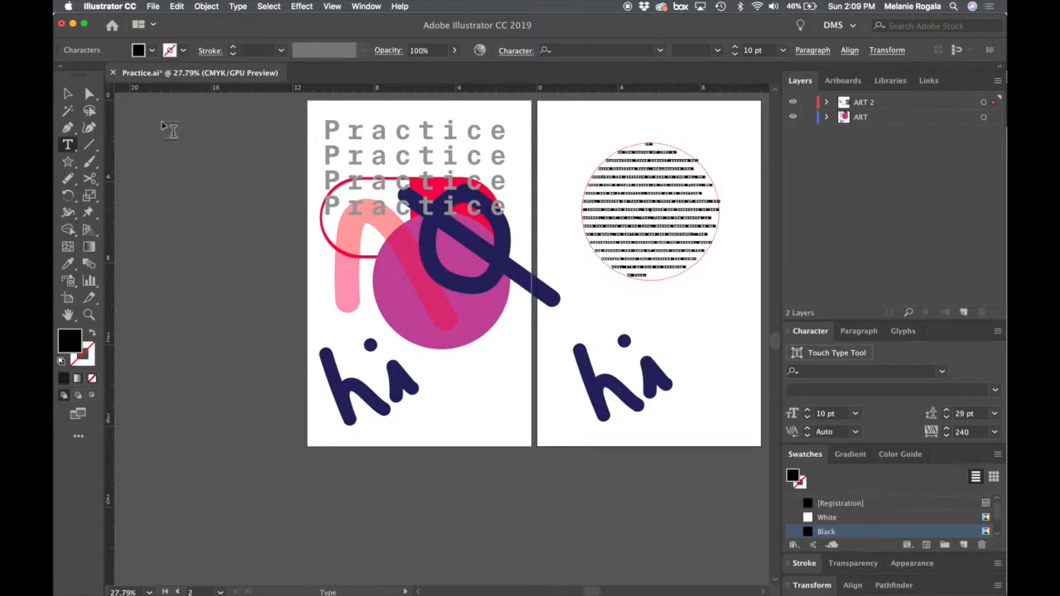
{"action": "left_click_drag", "start_coordinate": [67, 145], "coordinate": [145, 148]}
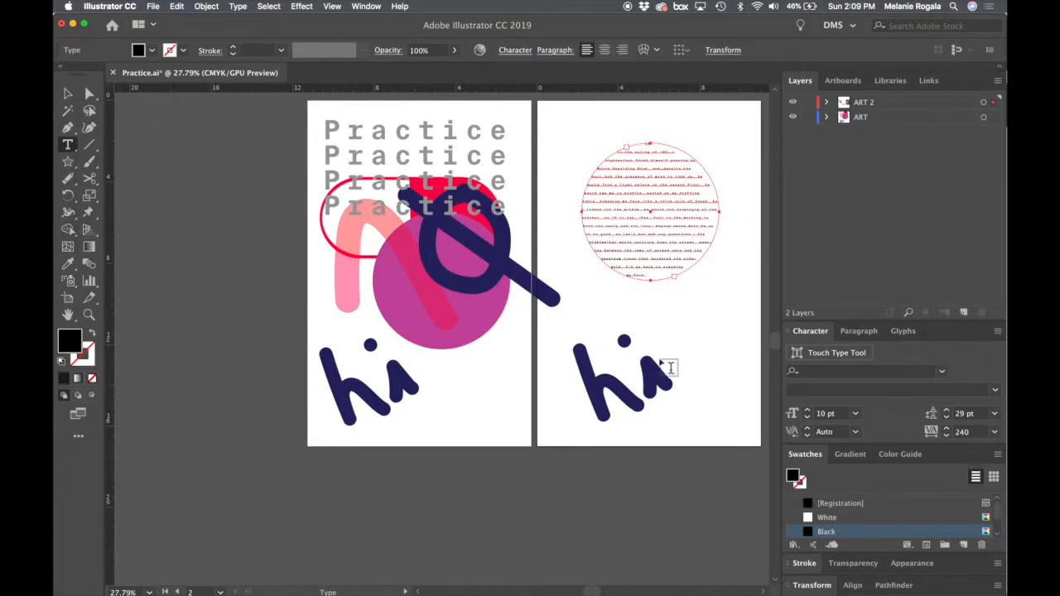
{"action": "left_click_drag", "start_coordinate": [701, 348], "coordinate": [601, 414]}
{"action": "key", "text": "v"}
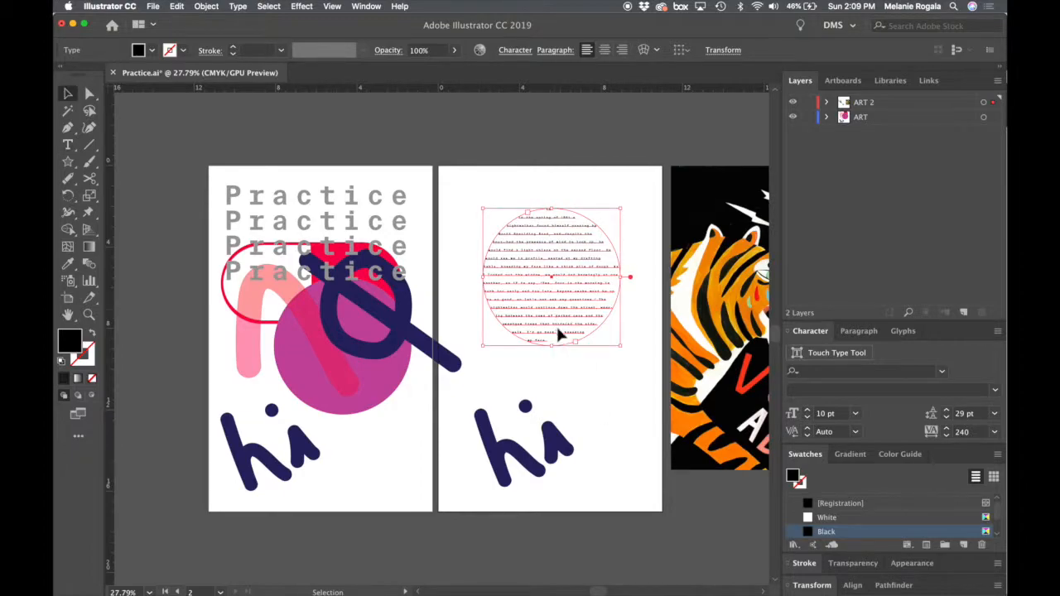
{"action": "left_click_drag", "start_coordinate": [562, 332], "coordinate": [350, 473]}
{"action": "left_click", "coordinate": [638, 328]}
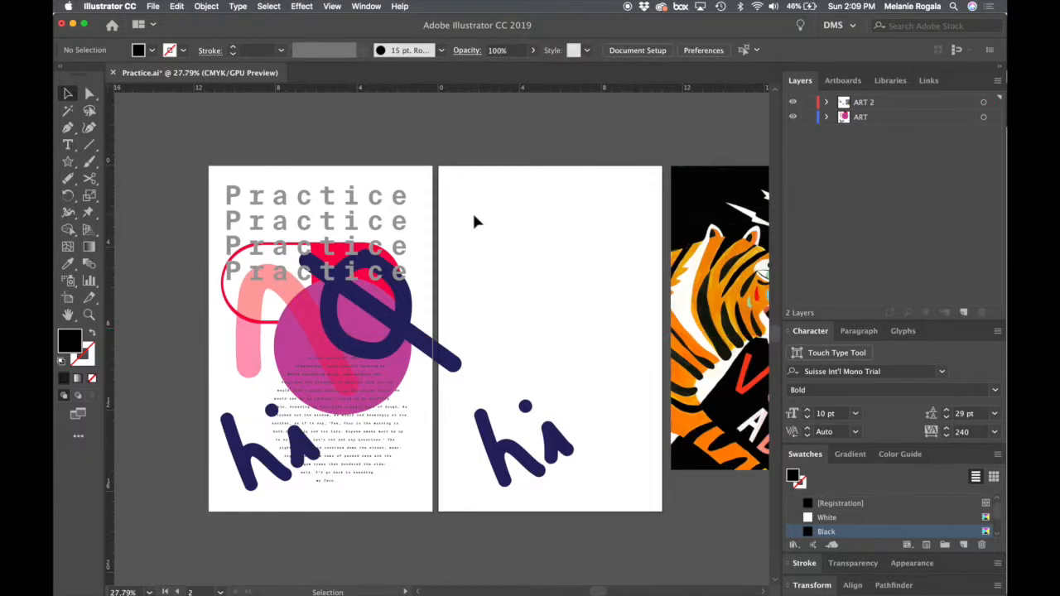
- Draw a rectangular text frame across the upper part of the second artboard and paste the copied passage into it
{"action": "key", "text": "t"}
{"action": "left_click_drag", "start_coordinate": [473, 213], "coordinate": [623, 334]}
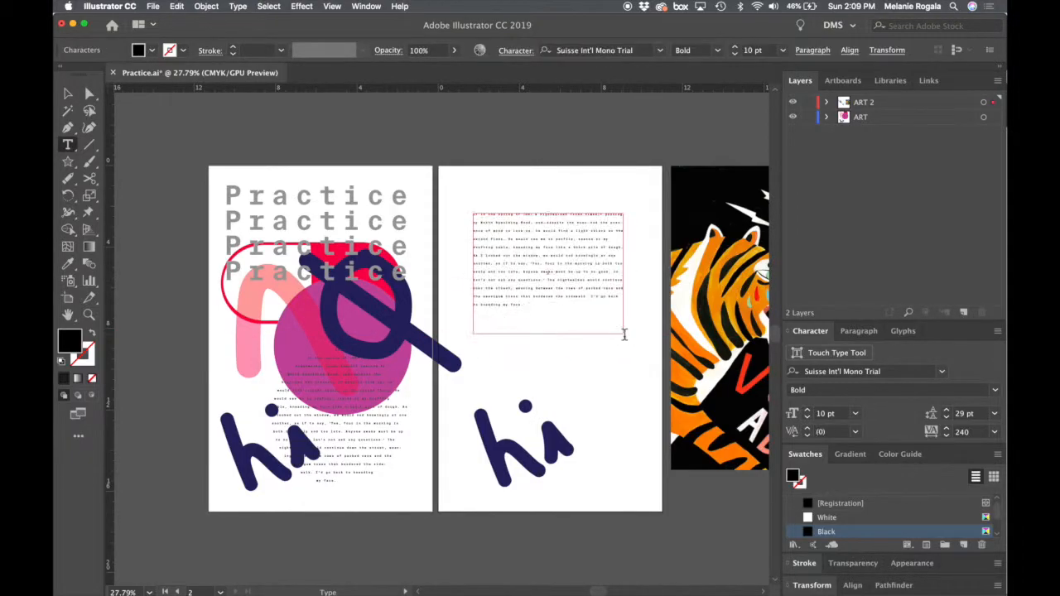
- Select all the text in the rectangular frame and set its font to the regular Suisse Int'l Mono Trial
{"action": "key", "text": "super+a"}
{"action": "scroll", "coordinate": [625, 333], "scroll_direction": "up", "scroll_amount": 3}
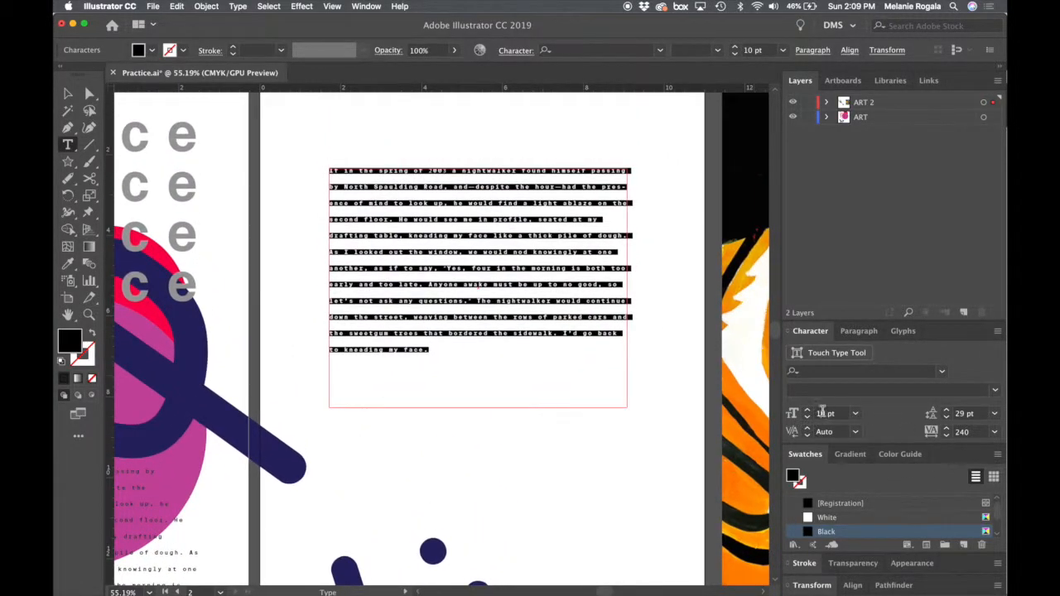
{"action": "left_click", "coordinate": [844, 372]}
{"action": "type", "text": "su"}
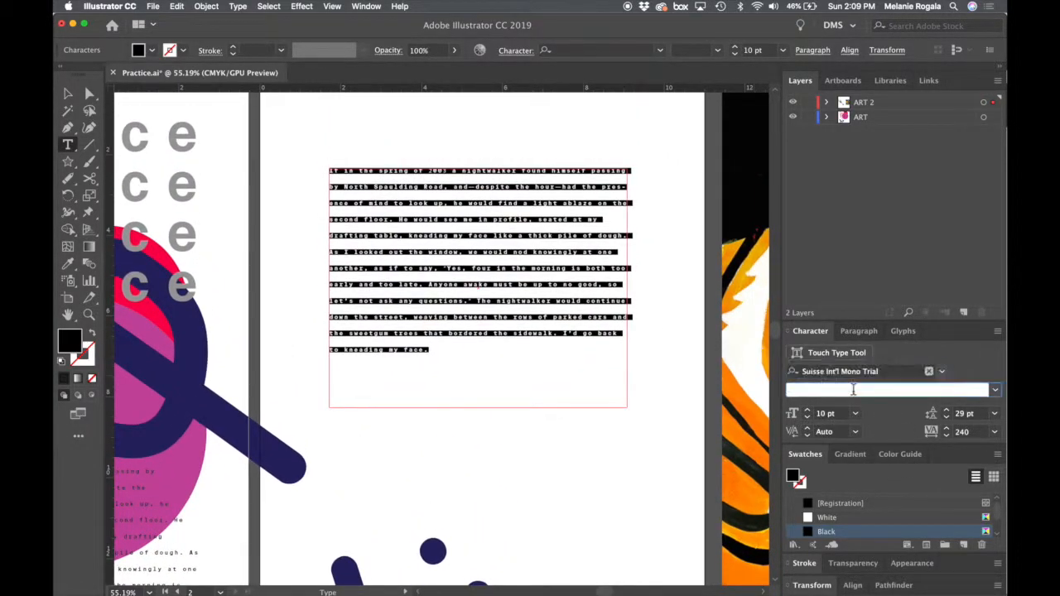
{"action": "type", "text": "i"}
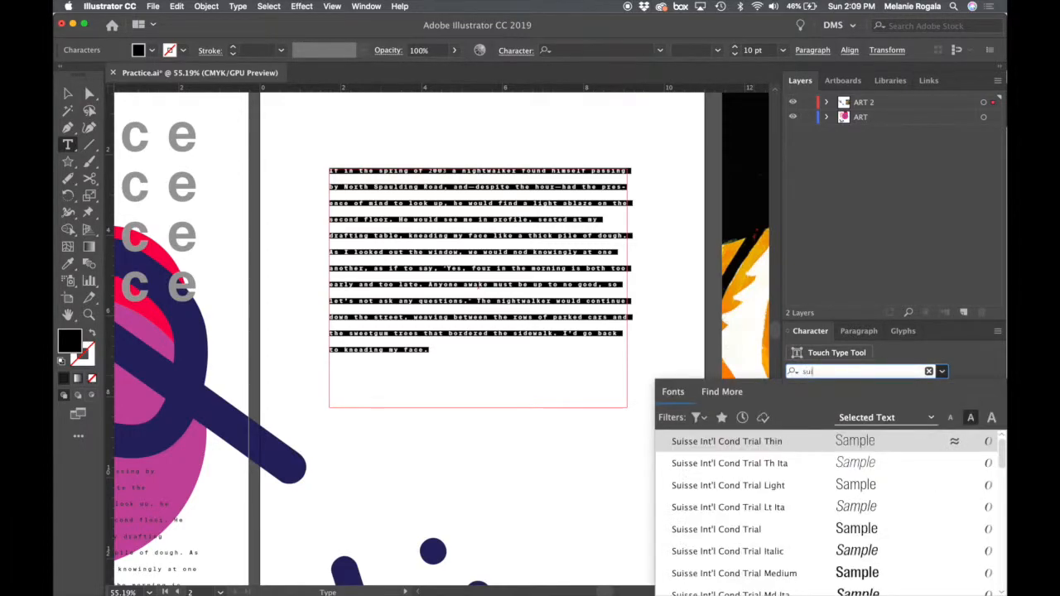
{"action": "type", "text": "ss"}
{"action": "scroll", "coordinate": [766, 538], "scroll_direction": "down", "scroll_amount": 3}
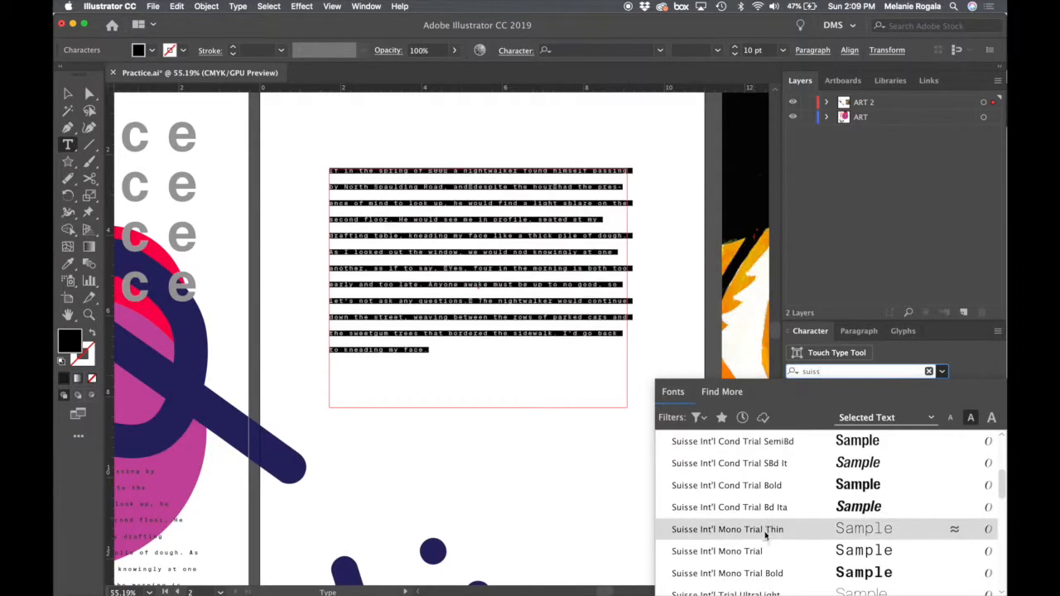
{"action": "left_click", "coordinate": [763, 550]}
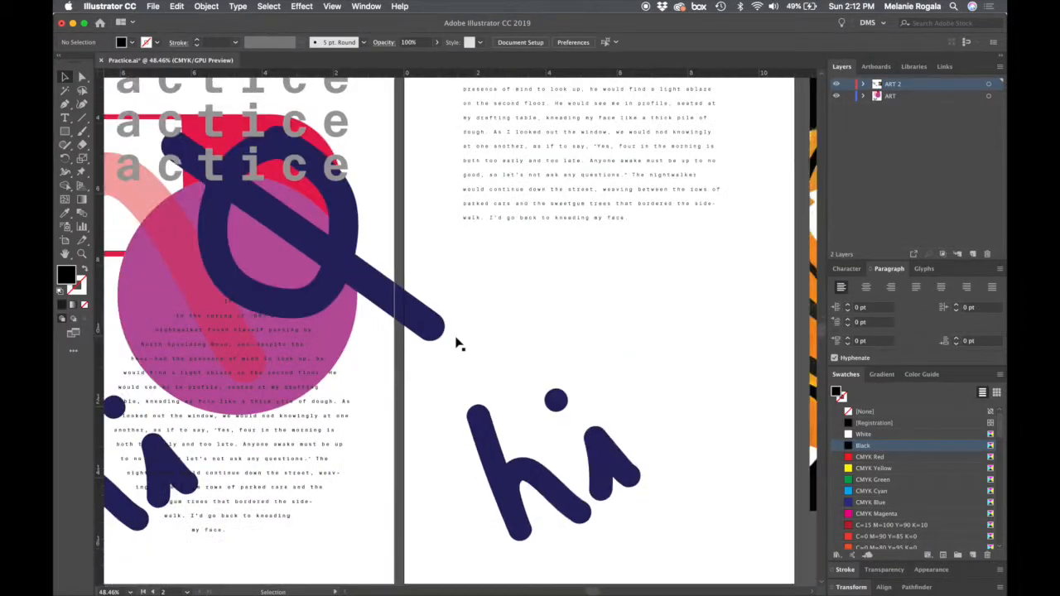
- Duplicate the circular text frame onto the second artboard and delete the handwritten "hi" there
{"action": "left_click", "coordinate": [345, 402]}
{"action": "left_click_drag", "start_coordinate": [325, 417], "coordinate": [752, 375]}
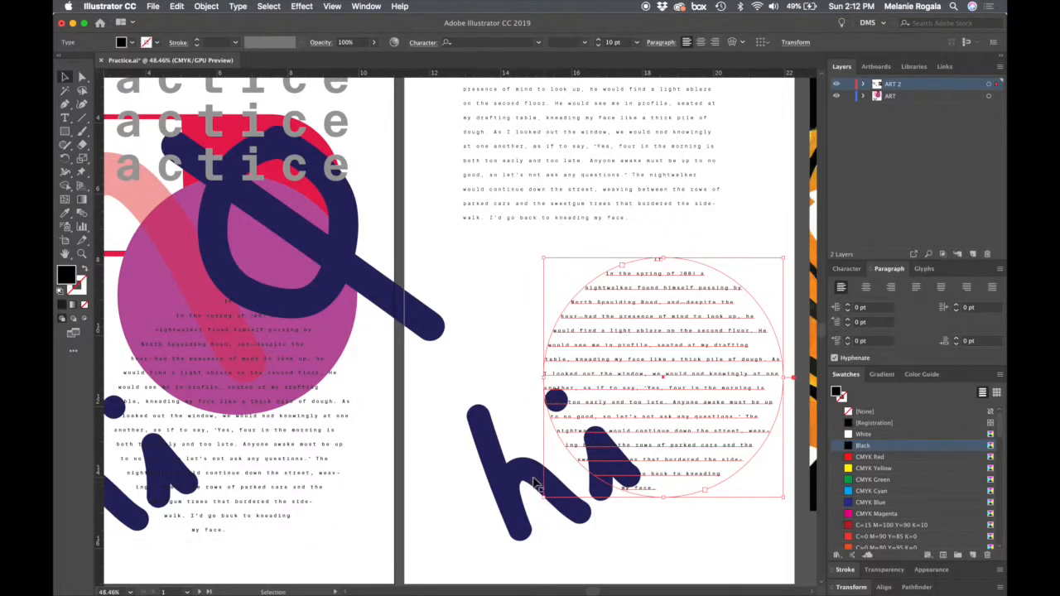
{"action": "left_click_drag", "start_coordinate": [534, 480], "coordinate": [469, 510]}
{"action": "key", "text": "Delete"}
- Shift the duplicated circular text frame left so it sits beneath the rectangular passage on the second artboard
{"action": "scroll", "coordinate": [659, 369], "scroll_direction": "right", "scroll_amount": 3}
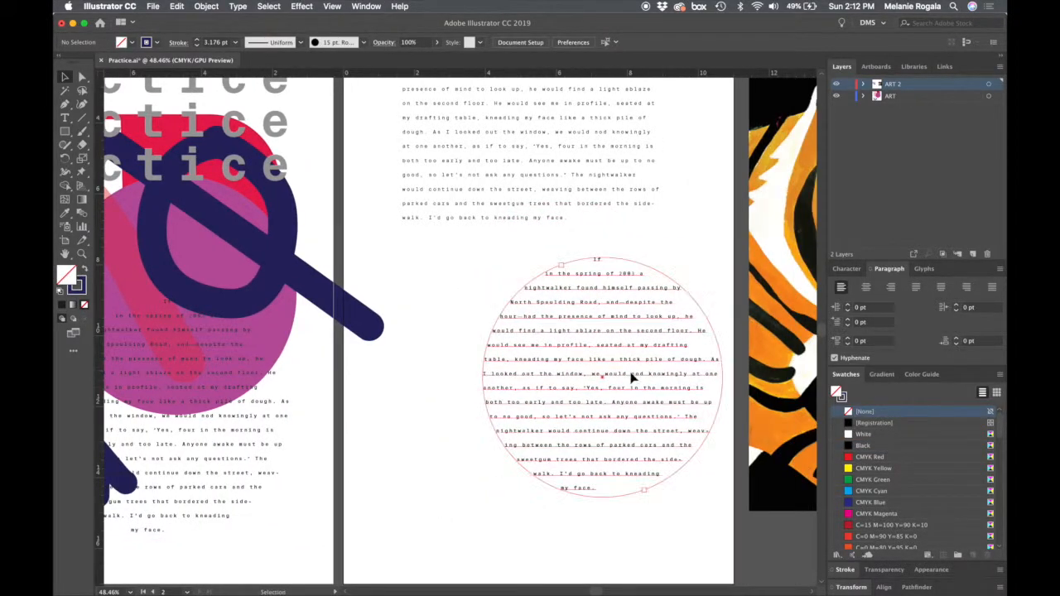
{"action": "left_click_drag", "start_coordinate": [632, 375], "coordinate": [584, 376]}
{"action": "left_click_drag", "start_coordinate": [620, 291], "coordinate": [621, 347]}
- Select both the rectangular and circular text frames and try a left indent of 26 pt
{"action": "left_click_drag", "start_coordinate": [686, 192], "coordinate": [469, 474]}
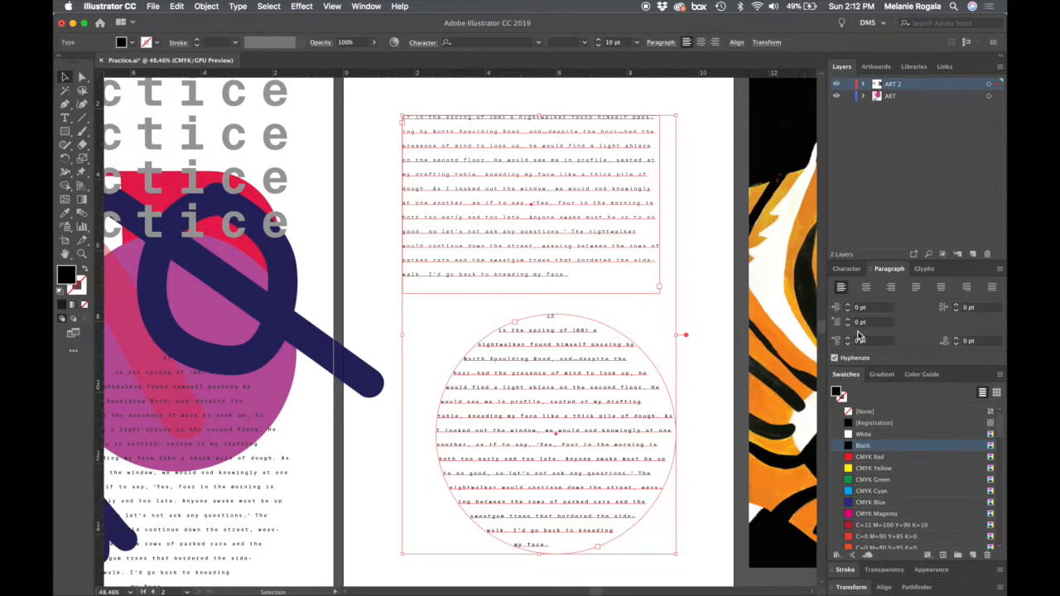
{"action": "left_click", "coordinate": [847, 306]}
{"action": "left_click", "coordinate": [847, 305]}
{"action": "left_click", "coordinate": [848, 305]}
{"action": "left_click", "coordinate": [848, 305]}
{"action": "left_click", "coordinate": [848, 306]}
{"action": "left_click", "coordinate": [848, 306]}
{"action": "left_click", "coordinate": [848, 305]}
{"action": "left_click", "coordinate": [848, 306]}
{"action": "left_click", "coordinate": [848, 305]}
{"action": "left_click", "coordinate": [848, 305]}
{"action": "left_click", "coordinate": [847, 306]}
{"action": "left_click", "coordinate": [848, 305]}
{"action": "left_click", "coordinate": [847, 306]}
{"action": "left_click", "coordinate": [848, 305]}
{"action": "left_click", "coordinate": [847, 306]}
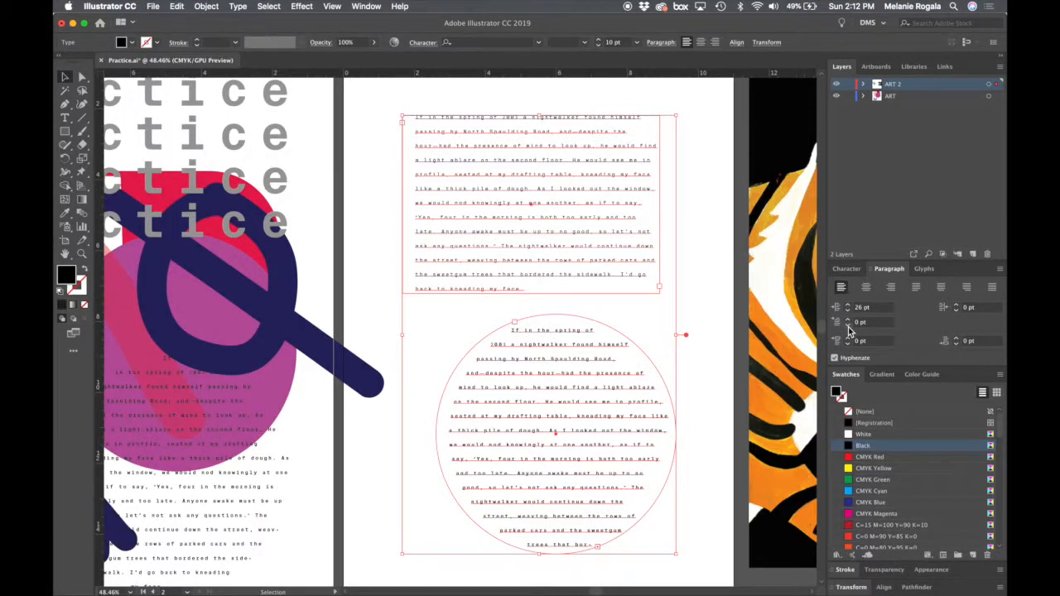
- Try a positive first-line indent on both text frames, bringing it to 6 pt
{"action": "left_click", "coordinate": [847, 321]}
{"action": "left_click", "coordinate": [848, 321]}
{"action": "left_click", "coordinate": [848, 321]}
{"action": "left_click", "coordinate": [848, 321]}
{"action": "left_click", "coordinate": [848, 321]}
{"action": "left_click", "coordinate": [848, 321]}
{"action": "left_click", "coordinate": [848, 321]}
{"action": "left_click", "coordinate": [848, 321]}
{"action": "left_click", "coordinate": [847, 321]}
{"action": "left_click", "coordinate": [848, 322]}
{"action": "left_click", "coordinate": [848, 327]}
{"action": "left_click", "coordinate": [848, 327]}
{"action": "left_click", "coordinate": [848, 327]}
{"action": "left_click", "coordinate": [848, 327]}
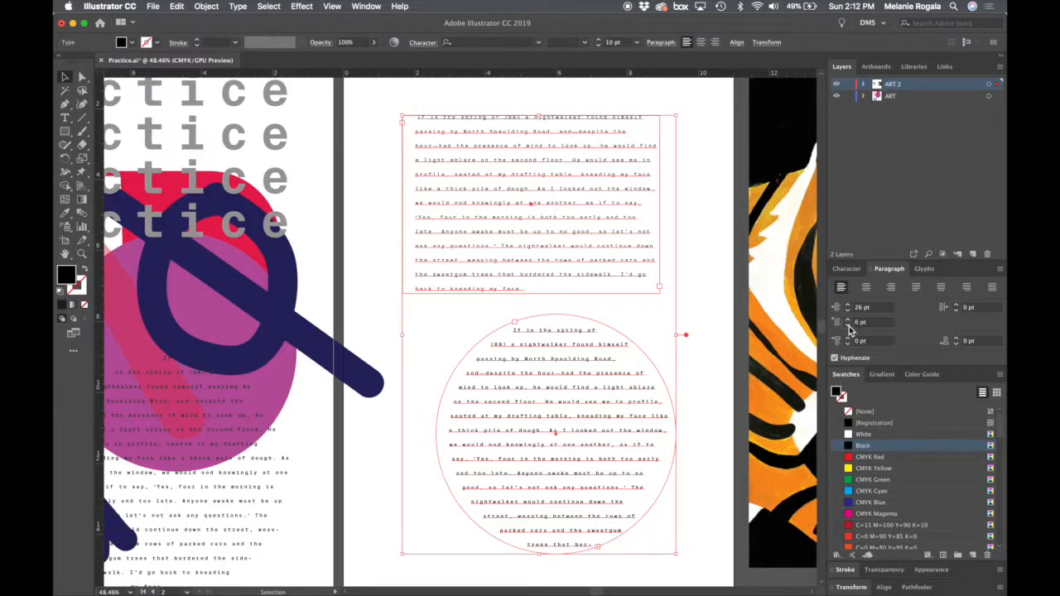
- Lower the first-line indent of both text frames to a negative value of -28 pt
{"action": "left_click", "coordinate": [848, 327]}
{"action": "left_click", "coordinate": [848, 327]}
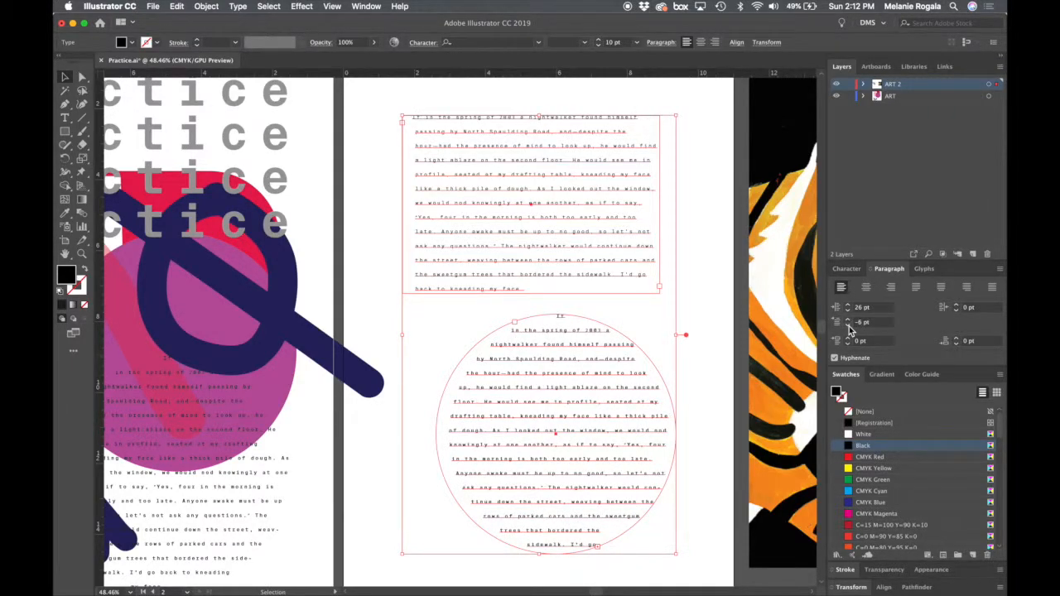
{"action": "left_click", "coordinate": [848, 327]}
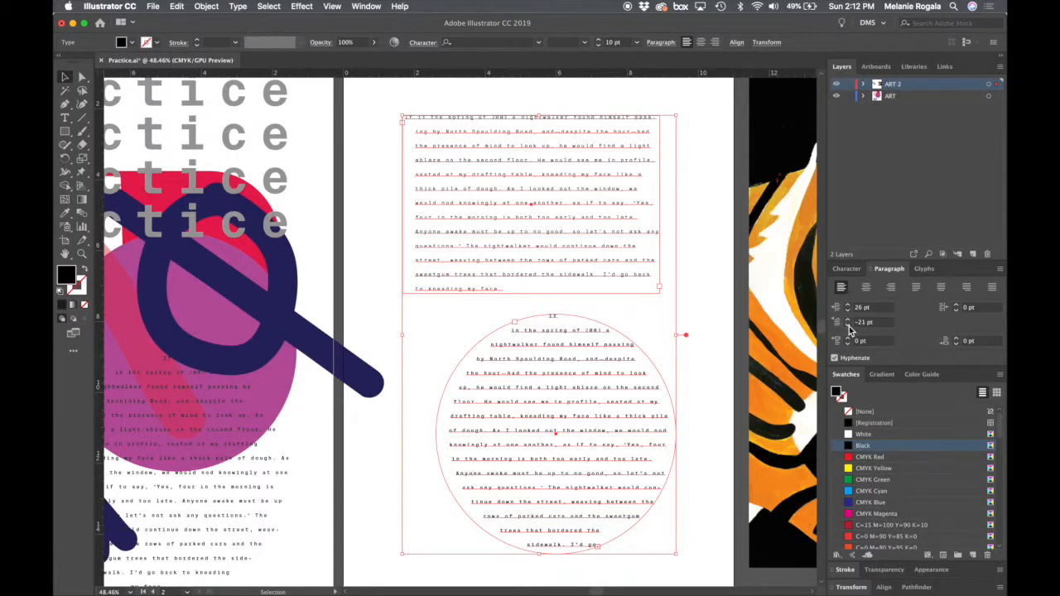
{"action": "left_click", "coordinate": [871, 308]}
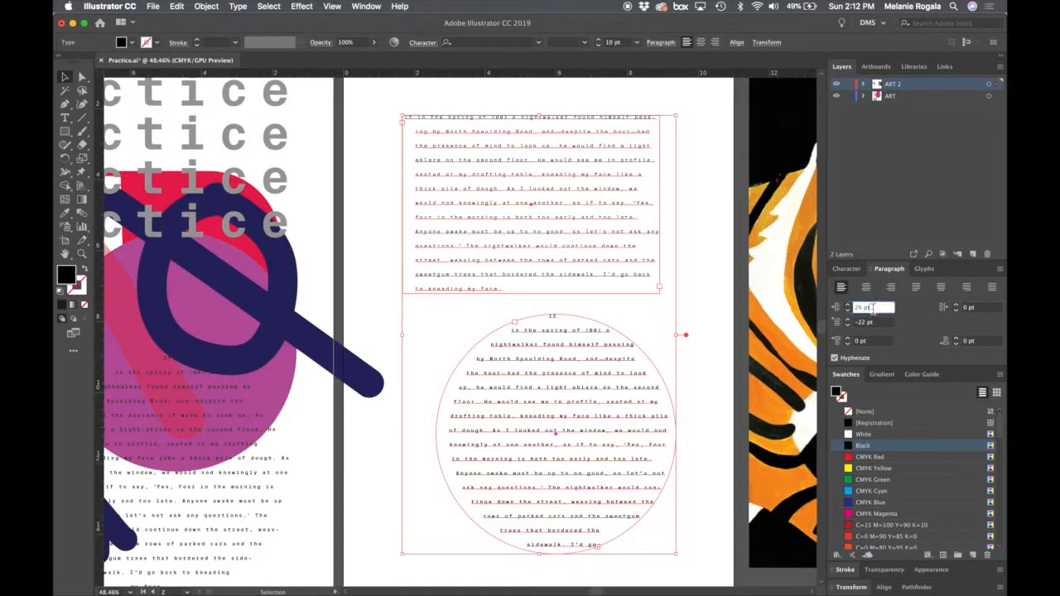
{"action": "left_click", "coordinate": [848, 327]}
{"action": "left_click", "coordinate": [848, 327]}
{"action": "left_click", "coordinate": [848, 327]}
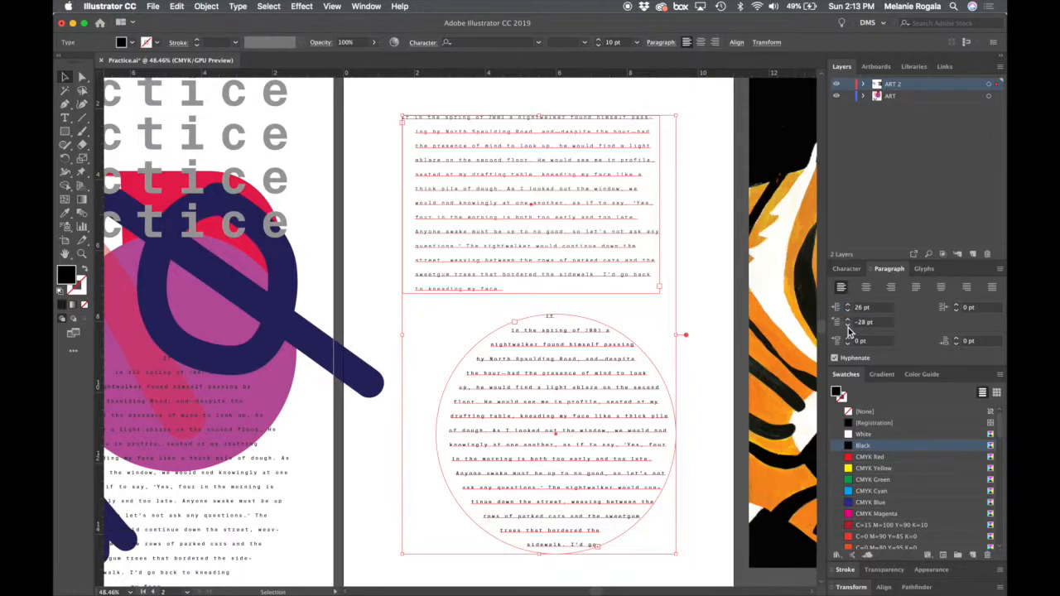
- Push the first-line indent further out to -90 pt so the opening line hangs outside the rectangular frame
{"action": "left_click", "coordinate": [848, 328]}
{"action": "left_click", "coordinate": [848, 328]}
{"action": "left_click", "coordinate": [848, 328]}
{"action": "left_click", "coordinate": [848, 328]}
{"action": "left_click", "coordinate": [848, 328]}
{"action": "left_click", "coordinate": [848, 328]}
{"action": "left_click", "coordinate": [848, 328]}
{"action": "left_click", "coordinate": [848, 327]}
{"action": "left_click", "coordinate": [848, 328]}
{"action": "left_click", "coordinate": [848, 328]}
{"action": "left_click", "coordinate": [848, 328]}
{"action": "left_click", "coordinate": [848, 328]}
{"action": "left_click", "coordinate": [848, 328]}
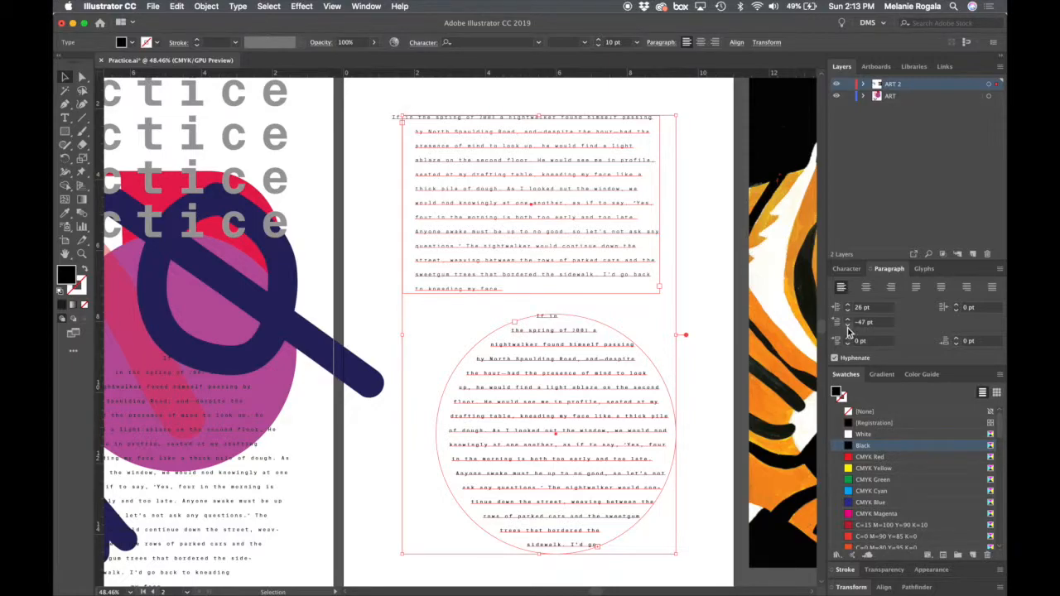
{"action": "left_click", "coordinate": [848, 328]}
{"action": "left_click", "coordinate": [847, 328]}
{"action": "left_click", "coordinate": [848, 328]}
{"action": "left_click", "coordinate": [848, 328]}
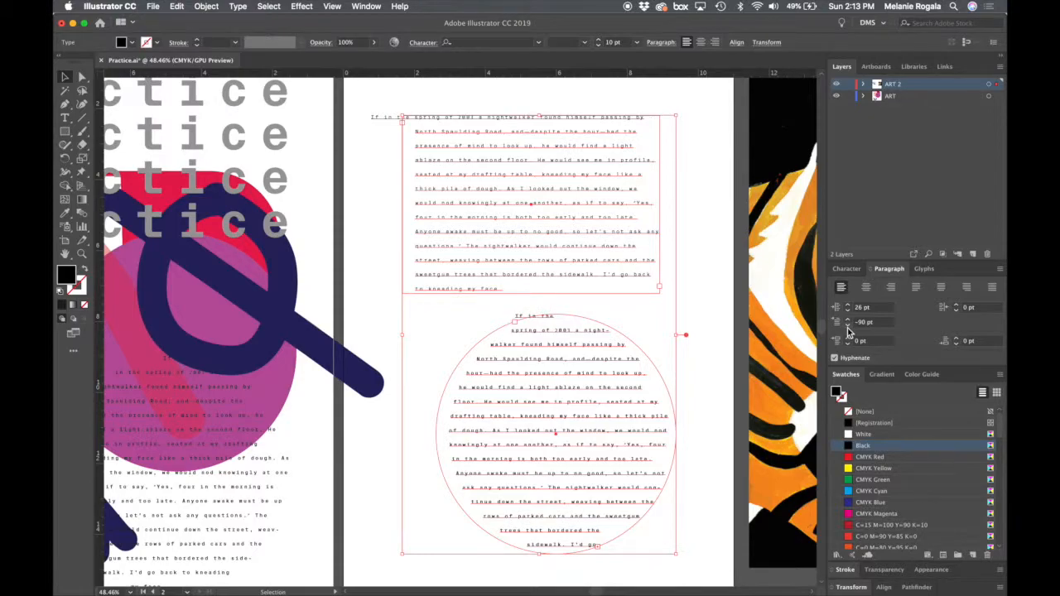
- Reset the left indent and first-line indent of both text frames to 0 pt
{"action": "left_click", "coordinate": [865, 308]}
{"action": "type", "text": "0"}
{"action": "key", "text": "Tab"}
{"action": "key", "text": "Tab"}
{"action": "key", "text": "Tab"}
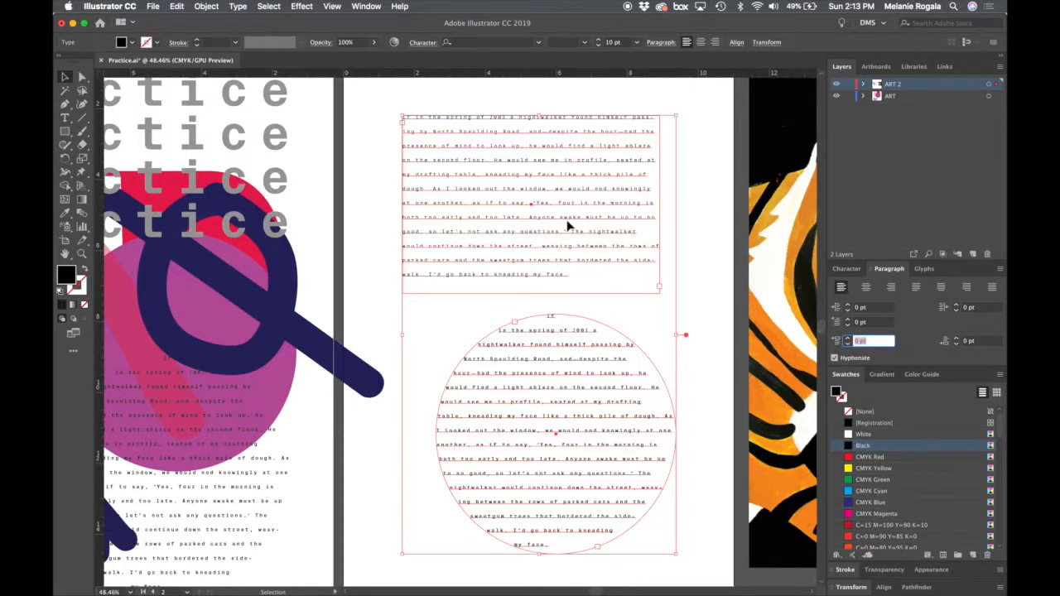
- Split the rectangular frame's text into two paragraphs after "dough.", with no empty line between them
{"action": "double_click", "coordinate": [540, 207]}
{"action": "left_click", "coordinate": [432, 189]}
{"action": "key", "text": "Return"}
{"action": "key", "text": "Return"}
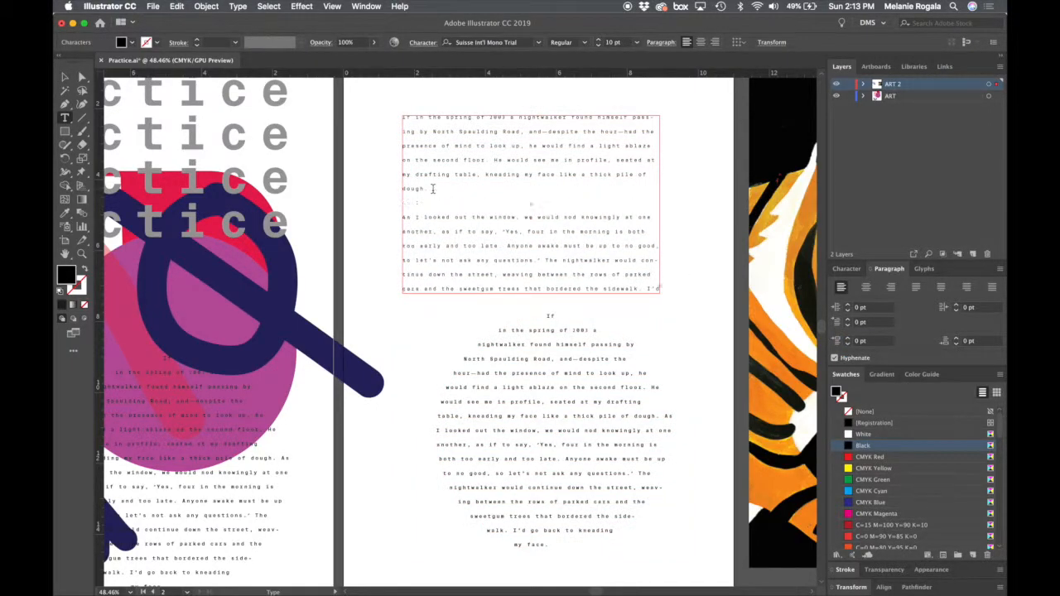
{"action": "key", "text": "BackSpace"}
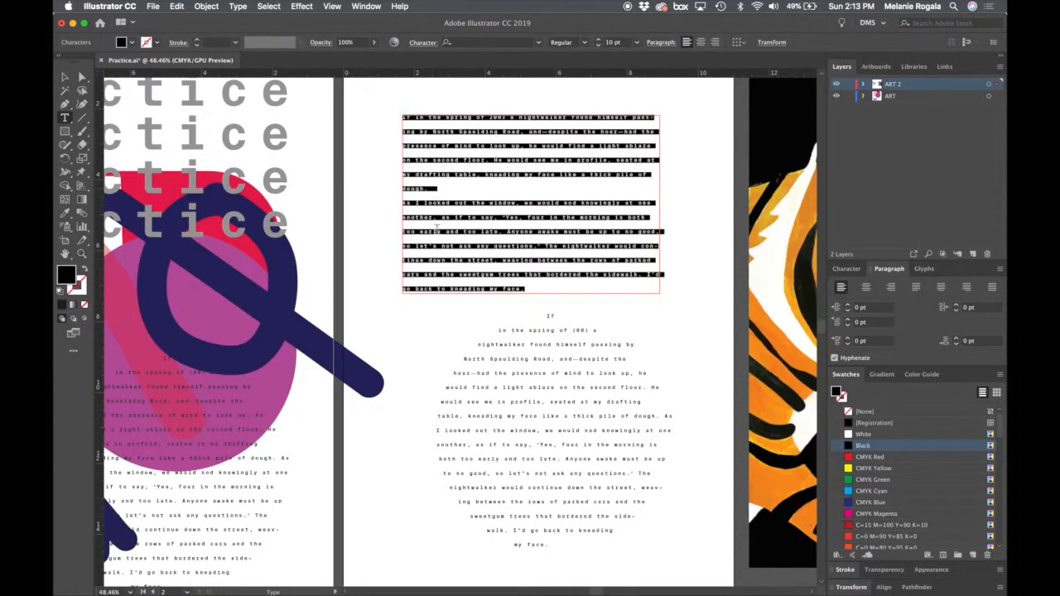
- Tighten the leading of all the text in the rectangular frame
{"action": "left_click", "coordinate": [436, 230]}
{"action": "key", "text": "super+a"}
{"action": "left_click", "coordinate": [848, 269]}
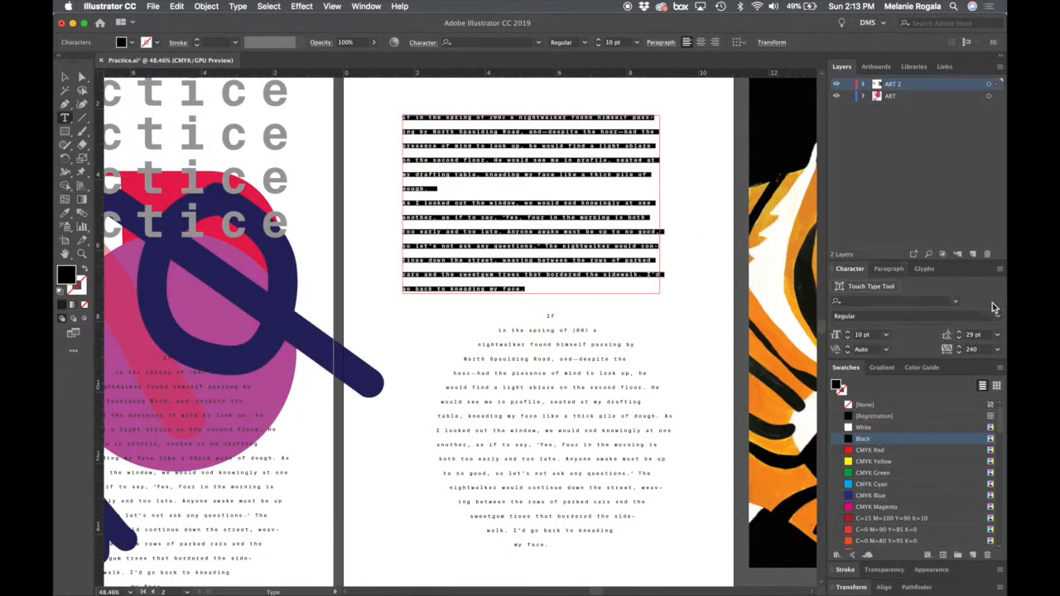
{"action": "left_click", "coordinate": [959, 340], "text": "shift"}
{"action": "left_click", "coordinate": [731, 278], "text": "super"}
{"action": "left_click", "coordinate": [497, 164]}
{"action": "left_click", "coordinate": [489, 246]}
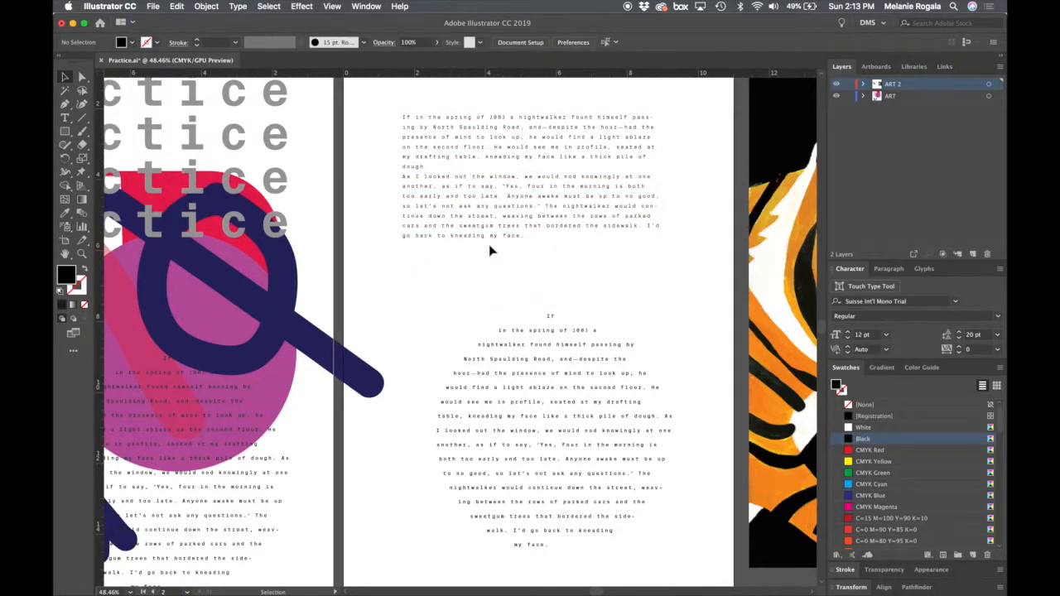
- Insert an empty line between the two paragraphs in the rectangular frame
{"action": "left_click", "coordinate": [422, 186]}
{"action": "key", "text": "super+shift+a"}
{"action": "left_click", "coordinate": [464, 192]}
{"action": "double_click", "coordinate": [452, 169]}
{"action": "key", "text": "Return"}
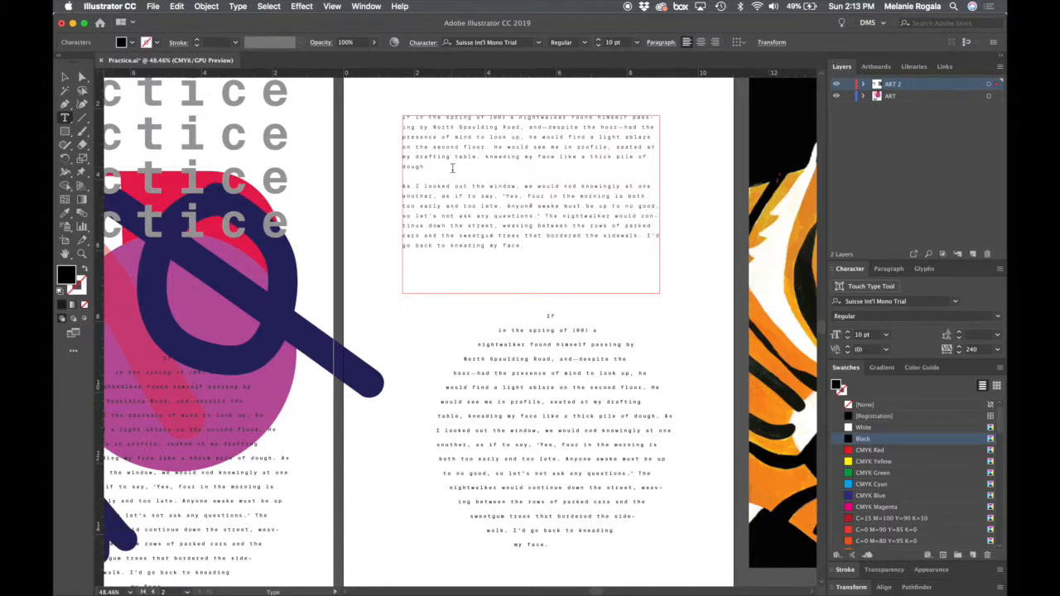
- Remove the empty line between the paragraphs ending in "dough." and starting with "As I looked"
{"action": "key", "text": "super+a"}
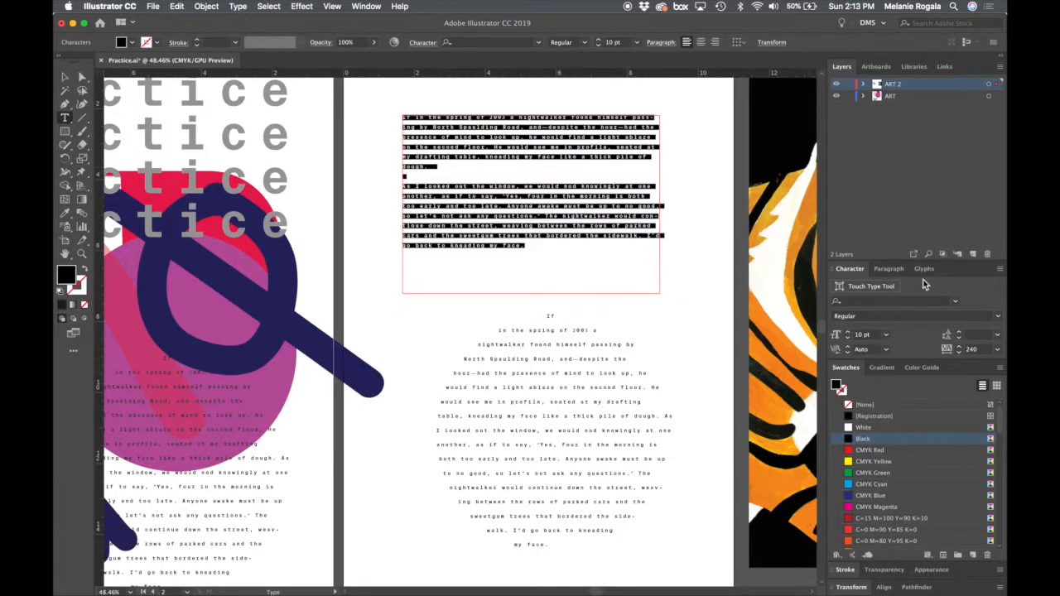
{"action": "left_click", "coordinate": [889, 268]}
{"action": "left_click", "coordinate": [467, 179]}
{"action": "key", "text": "BackSpace"}
- Raise the space before paragraph for all the frame's text to 60 pt and reduce it to 30 pt
{"action": "key", "text": "super+a"}
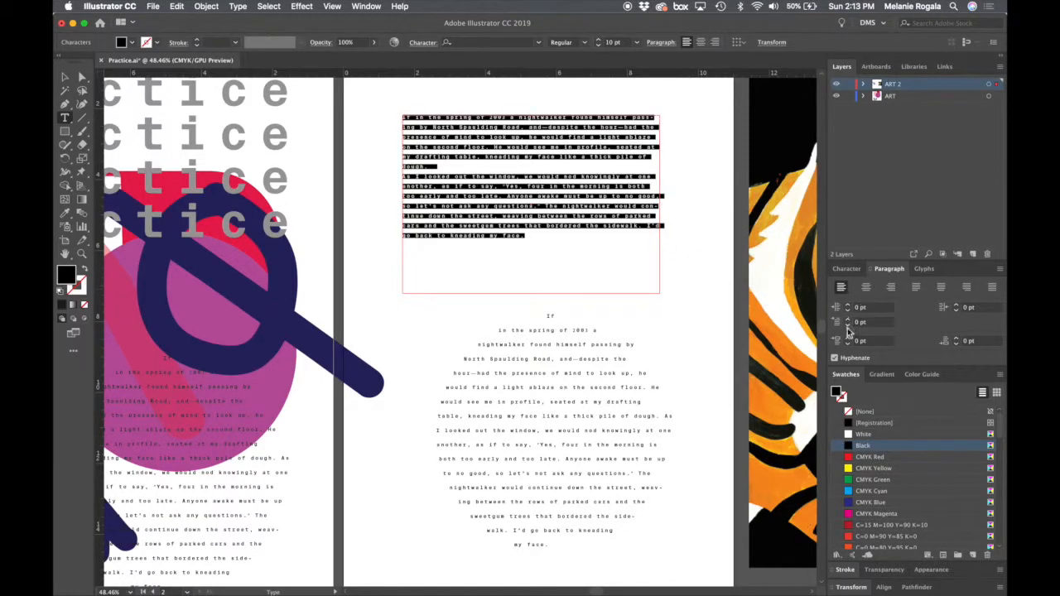
{"action": "left_click", "coordinate": [848, 340]}
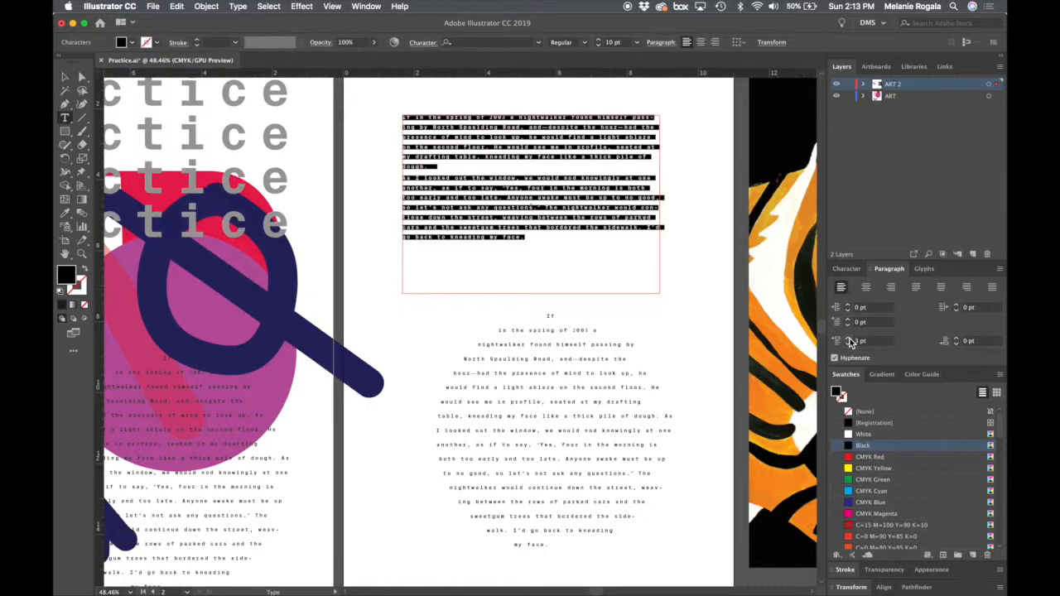
{"action": "left_click", "coordinate": [850, 342]}
{"action": "left_click", "coordinate": [851, 343]}
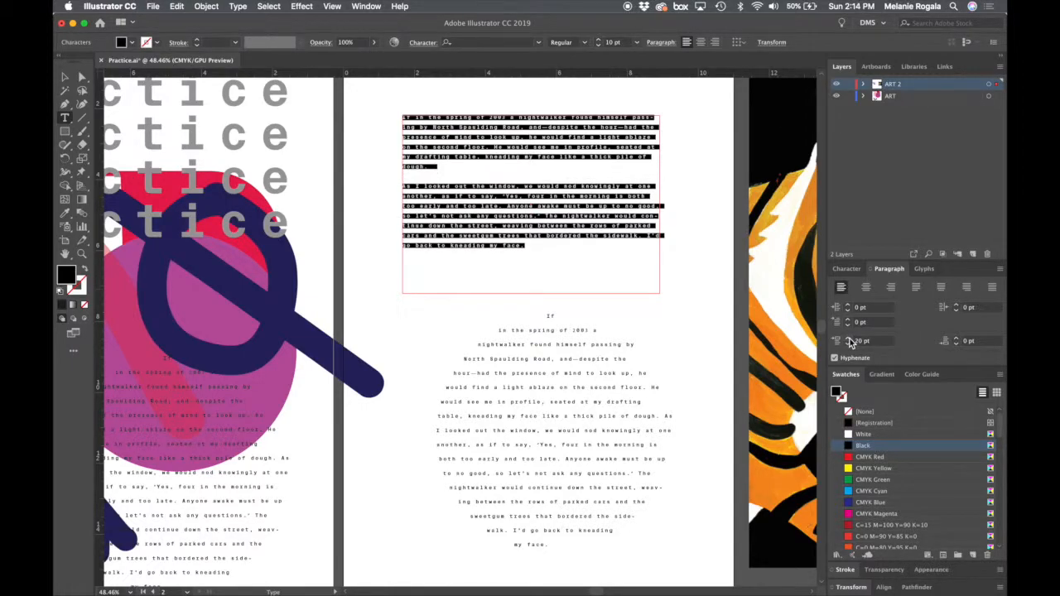
{"action": "left_click", "coordinate": [850, 342]}
{"action": "left_click", "coordinate": [850, 341]}
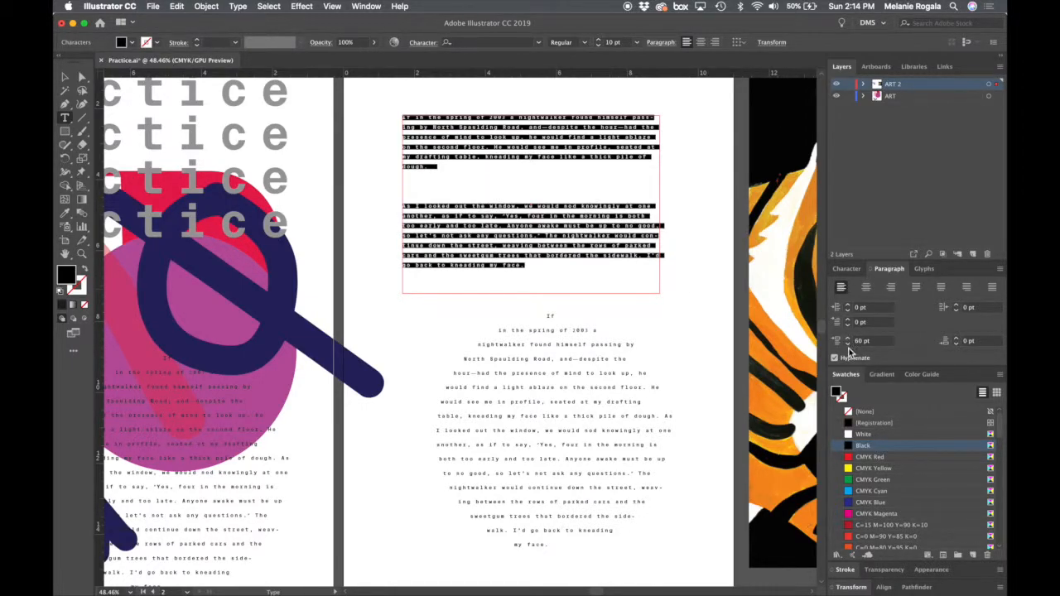
{"action": "left_click", "coordinate": [848, 345]}
{"action": "left_click", "coordinate": [847, 344]}
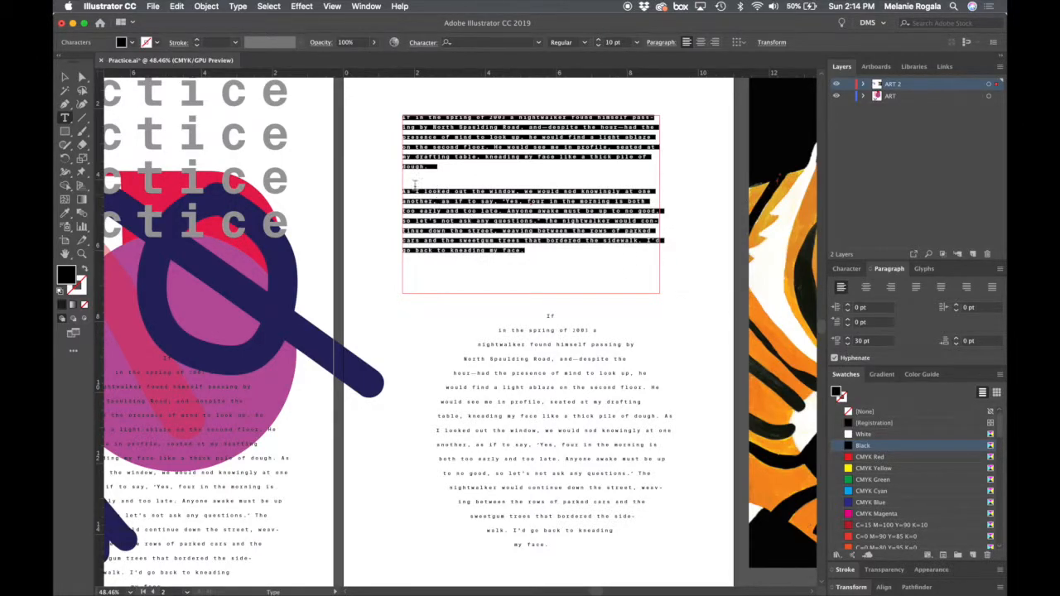
- Try a space after paragraph of 20 pt on all the text and undo it
{"action": "left_click", "coordinate": [956, 340]}
{"action": "left_click", "coordinate": [956, 340]}
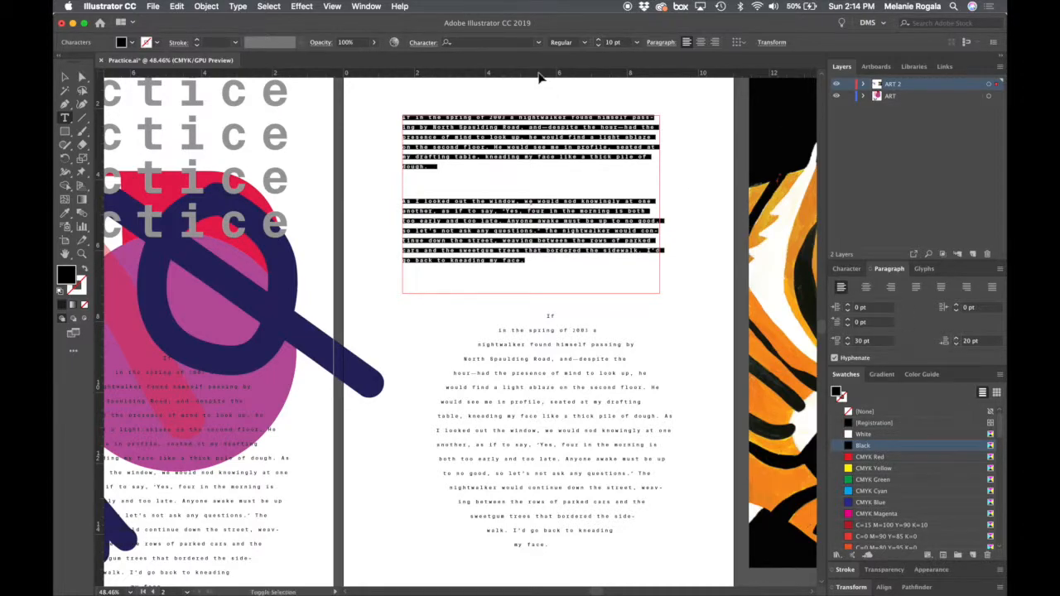
{"action": "key", "text": "super+z"}
{"action": "key", "text": "super+z"}
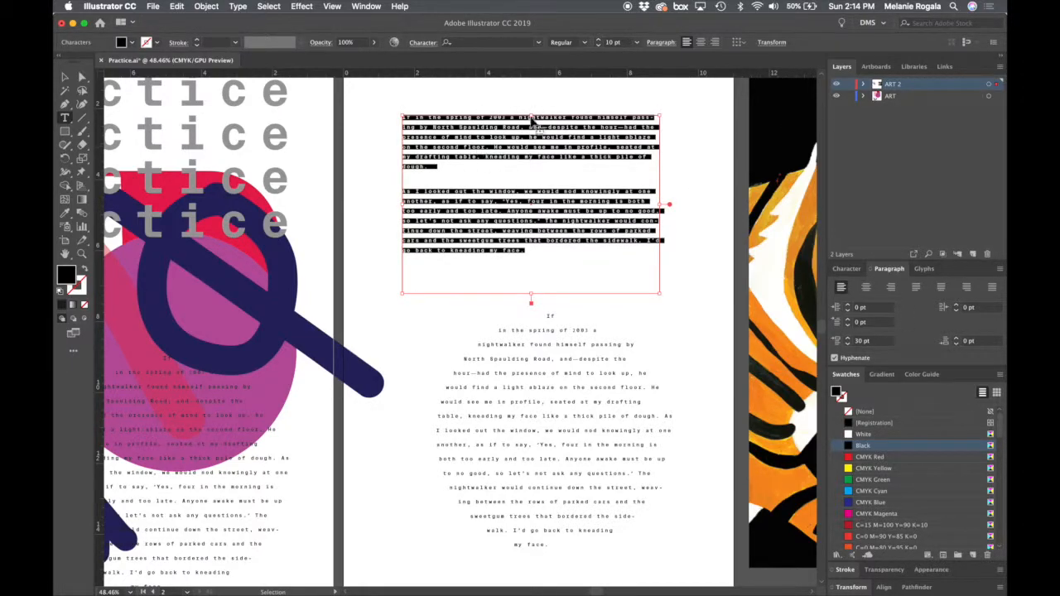
- Undo the space-before changes step by step until the value is 10 pt
{"action": "left_click", "coordinate": [555, 257]}
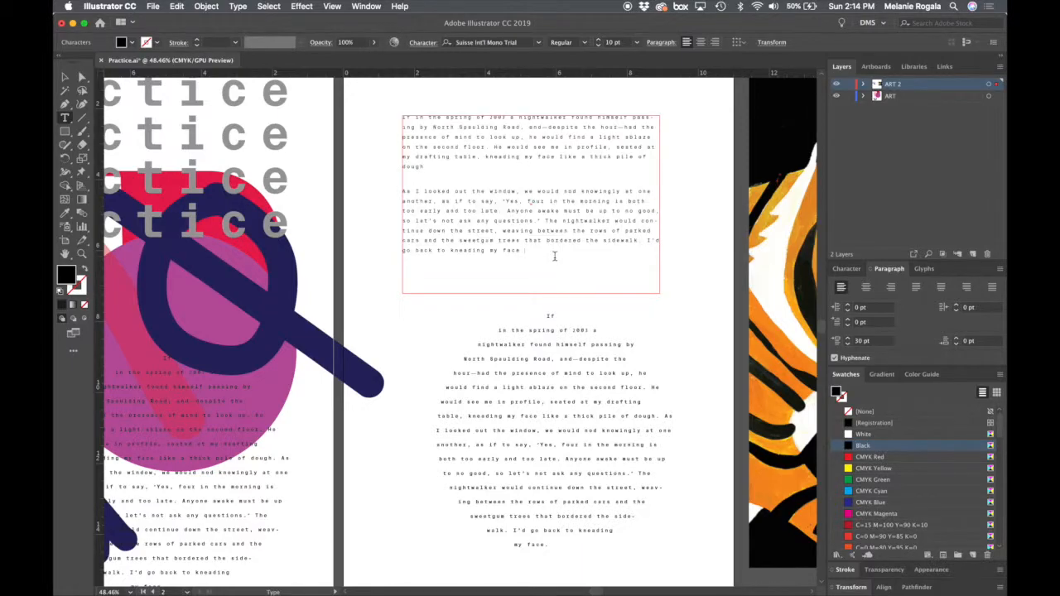
{"action": "key", "text": "super+z"}
{"action": "key", "text": "super+z"}
{"action": "key", "text": "super+z"}
{"action": "key", "text": "super+z"}
{"action": "key", "text": "super+z"}
{"action": "key", "text": "super+z"}
{"action": "key", "text": "super+z"}
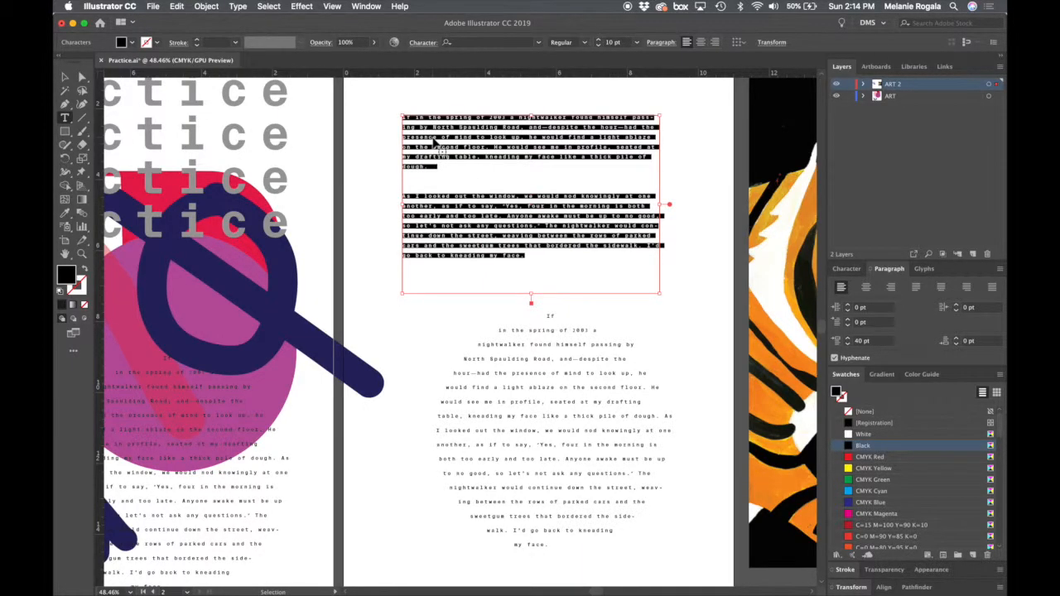
{"action": "key", "text": "super+z"}
- Copy the second paragraph and paste it at the end of the text as a third paragraph
{"action": "left_click_drag", "start_coordinate": [525, 241], "coordinate": [354, 184]}
{"action": "key", "text": "super+c"}
{"action": "left_click", "coordinate": [542, 245]}
{"action": "key", "text": "Return"}
{"action": "key", "text": "super+v"}
- Delete the circular text frame and extend the rectangular text frame downward into the freed space
{"action": "key", "text": "Escape"}
{"action": "left_click", "coordinate": [563, 420]}
{"action": "key", "text": "Delete"}
{"action": "left_click", "coordinate": [551, 210]}
{"action": "left_click_drag", "start_coordinate": [532, 306], "coordinate": [532, 515]}
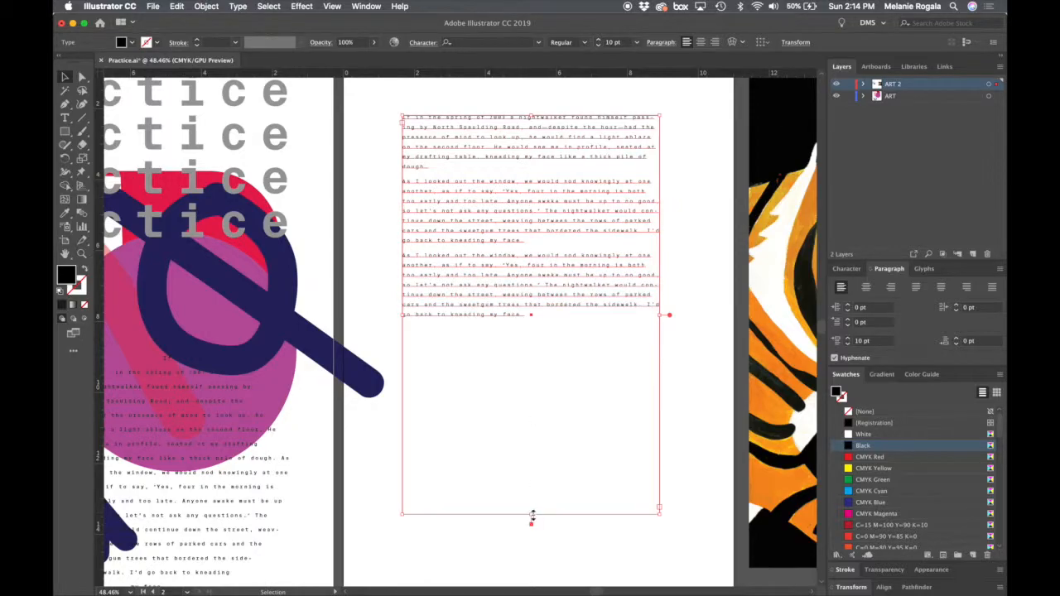
- Reset the space before paragraph to 0 pt for all the text in the frame
{"action": "double_click", "coordinate": [566, 319]}
{"action": "key", "text": "super+a"}
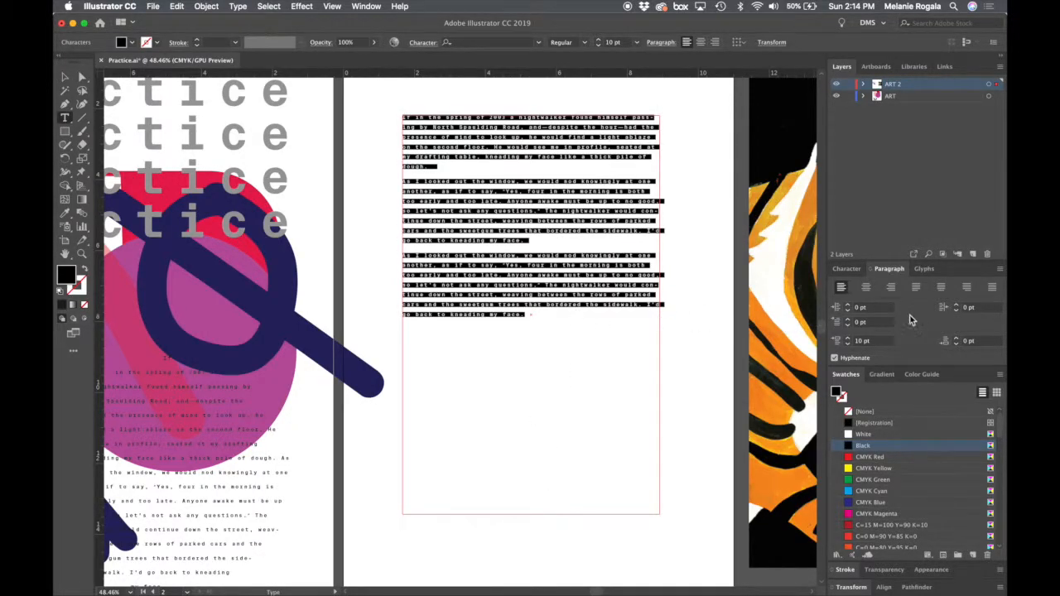
{"action": "double_click", "coordinate": [878, 340]}
{"action": "type", "text": "0"}
{"action": "key", "text": "Tab"}
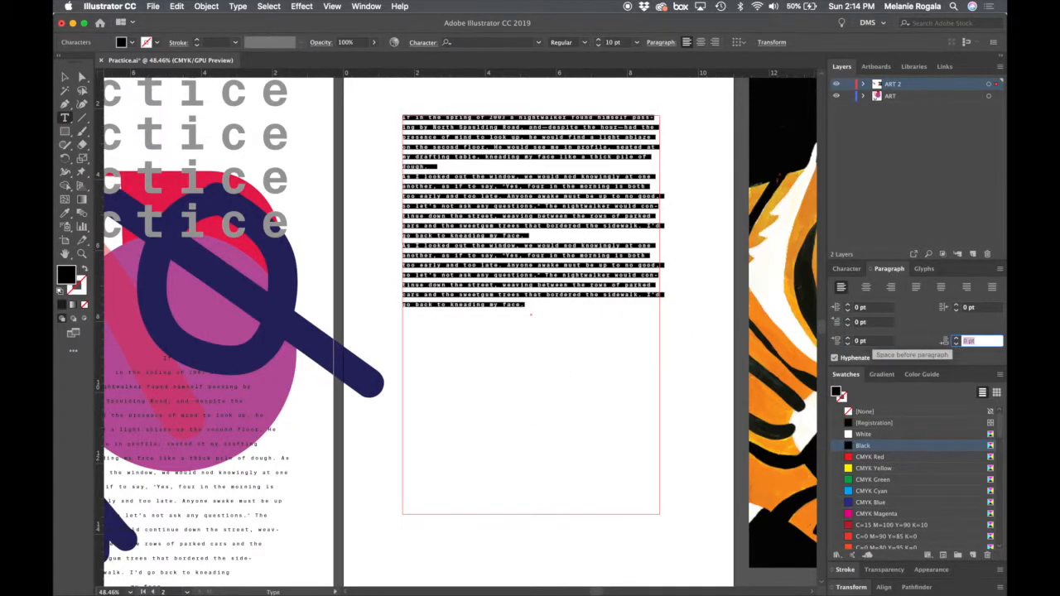
- Increase the space after paragraph to 24 pt for all the text in the frame
{"action": "left_click", "coordinate": [503, 386]}
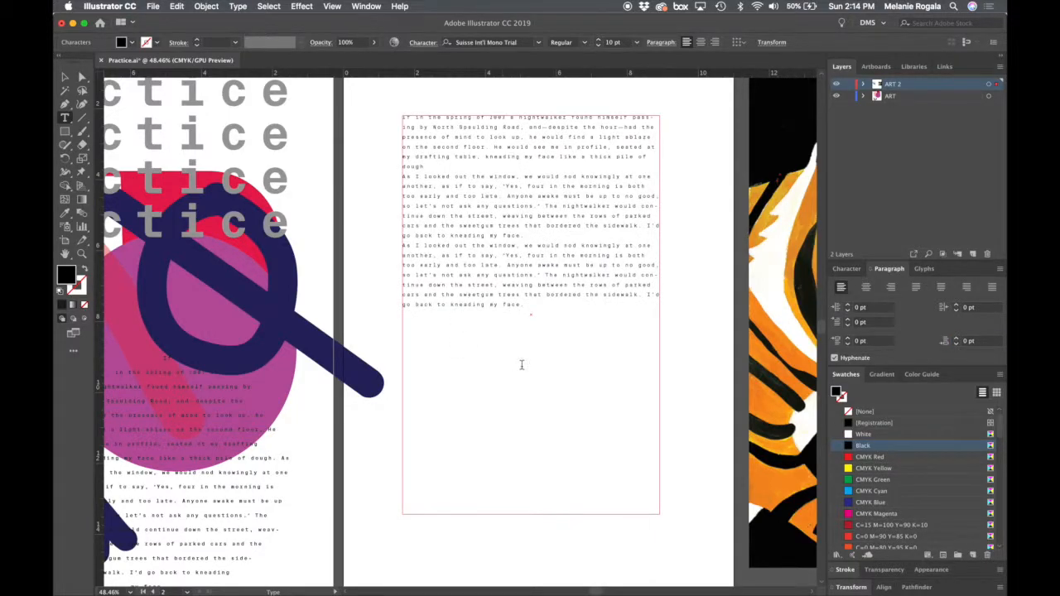
{"action": "key", "text": "super+a"}
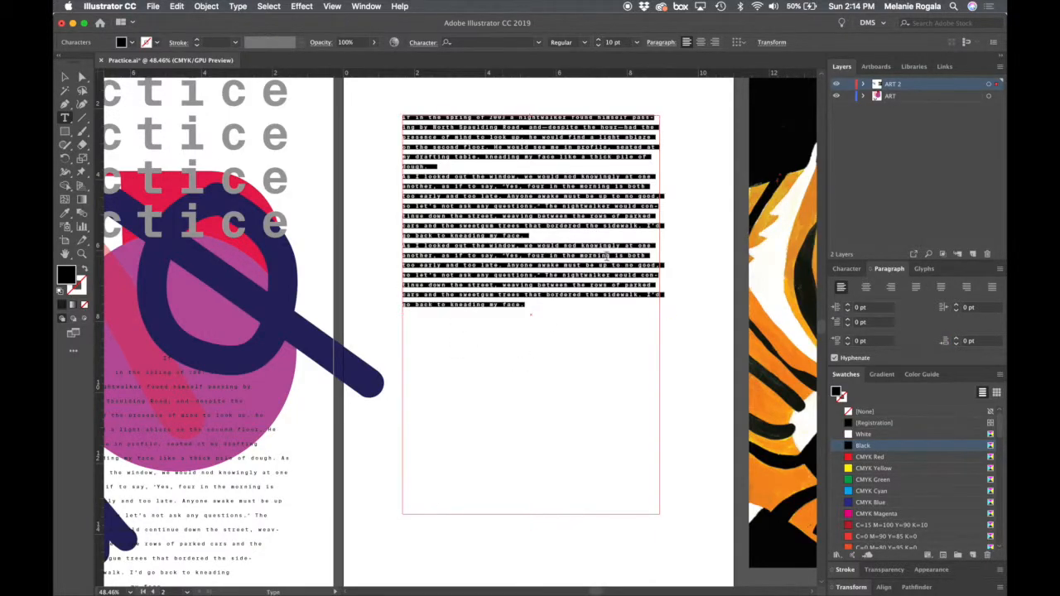
{"action": "left_click", "coordinate": [956, 339]}
{"action": "left_click", "coordinate": [956, 339]}
{"action": "left_click", "coordinate": [957, 340]}
{"action": "left_click", "coordinate": [956, 339]}
{"action": "left_click", "coordinate": [956, 340]}
{"action": "left_click", "coordinate": [957, 340]}
{"action": "left_click", "coordinate": [956, 340]}
{"action": "left_click", "coordinate": [956, 339]}
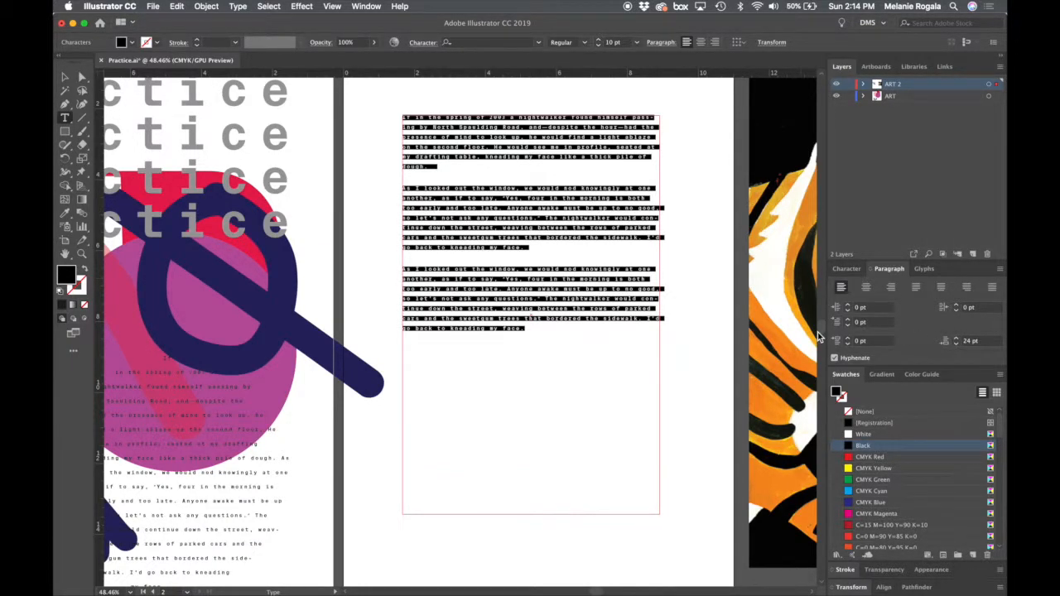
- Reset the space after paragraph to 0 pt for all the text
{"action": "left_click", "coordinate": [984, 343]}
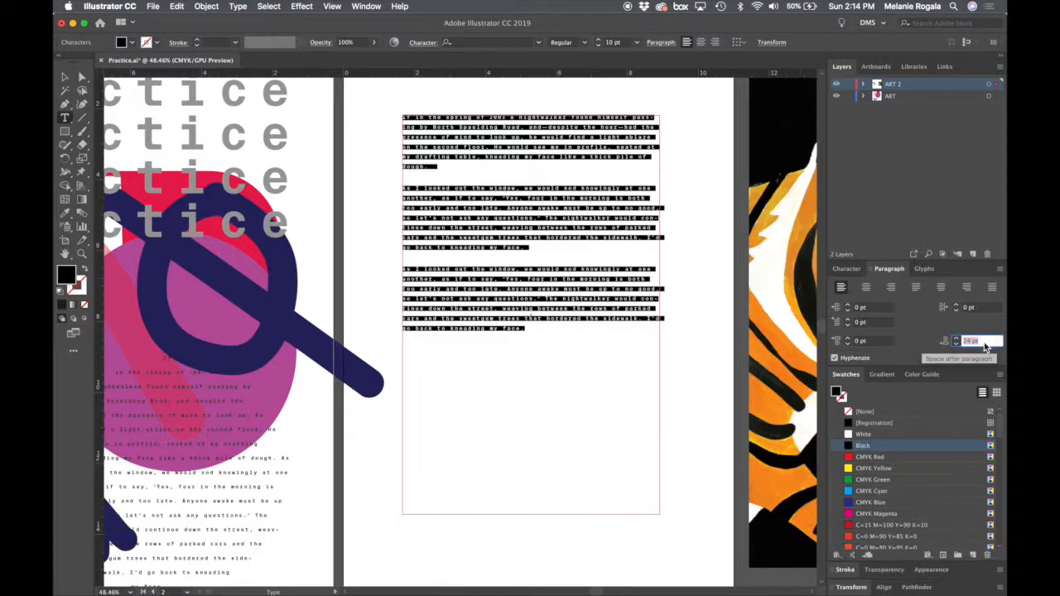
{"action": "key", "text": "BackSpace"}
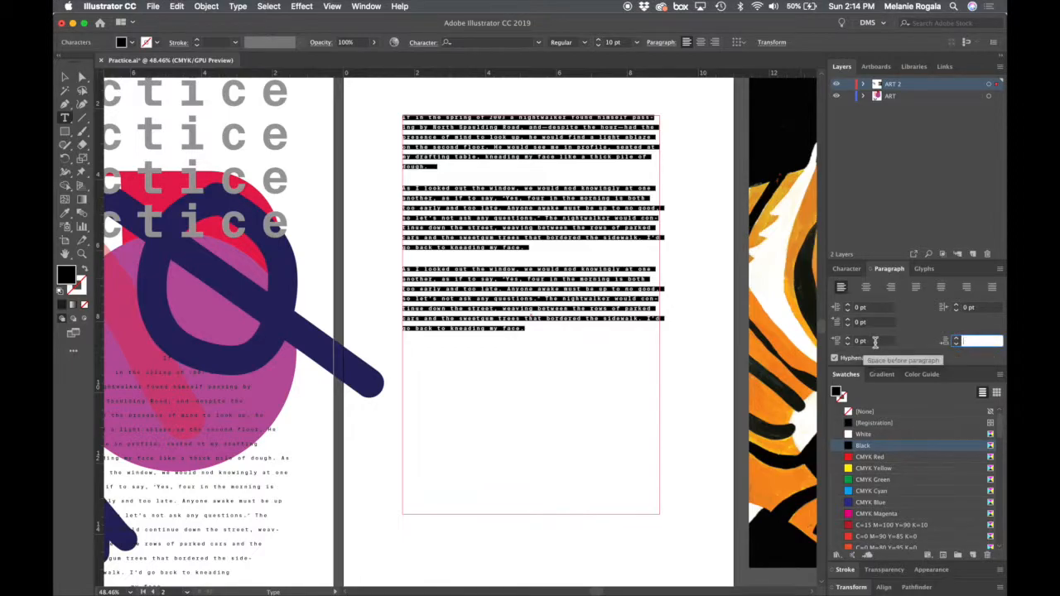
{"action": "key", "text": "Return"}
{"action": "left_click_drag", "start_coordinate": [987, 340], "coordinate": [900, 340]}
{"action": "type", "text": "0"}
{"action": "key", "text": "Tab"}
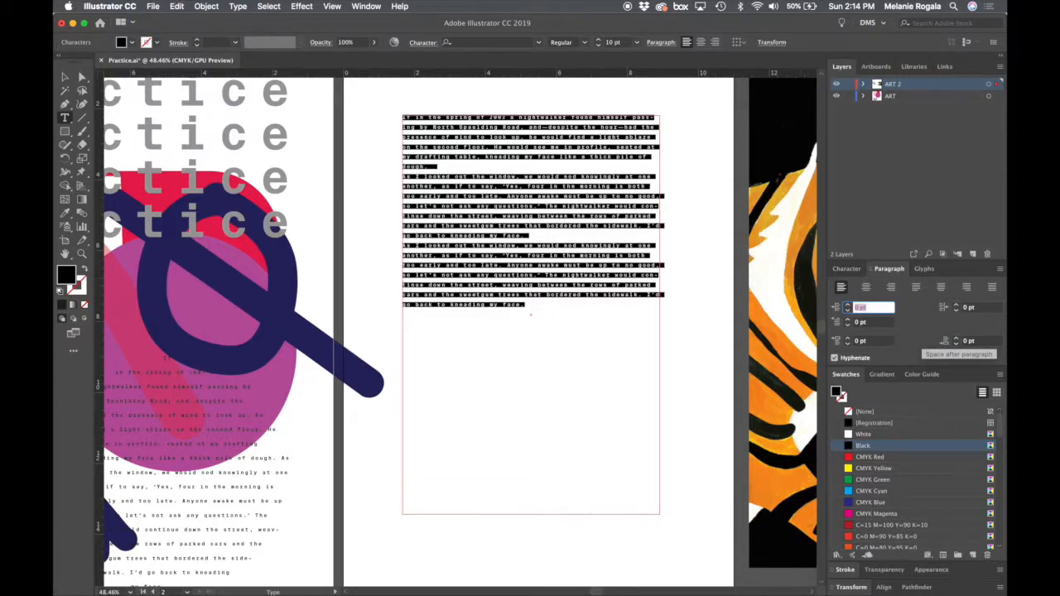
- Try a space before paragraph of 24 pt on all the text and undo it
{"action": "left_click", "coordinate": [869, 340]}
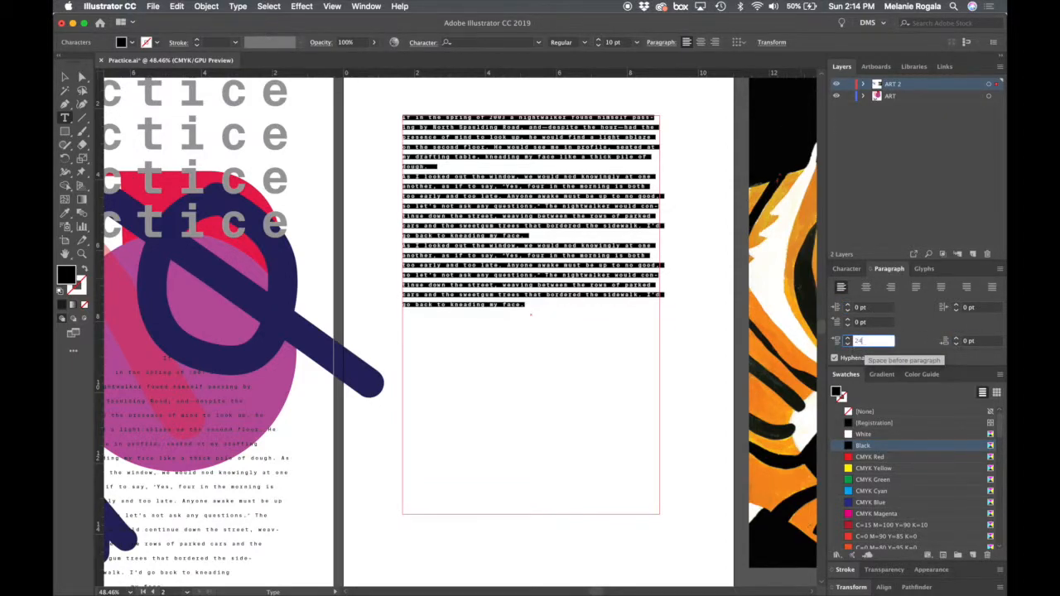
{"action": "type", "text": "24"}
{"action": "key", "text": "Tab"}
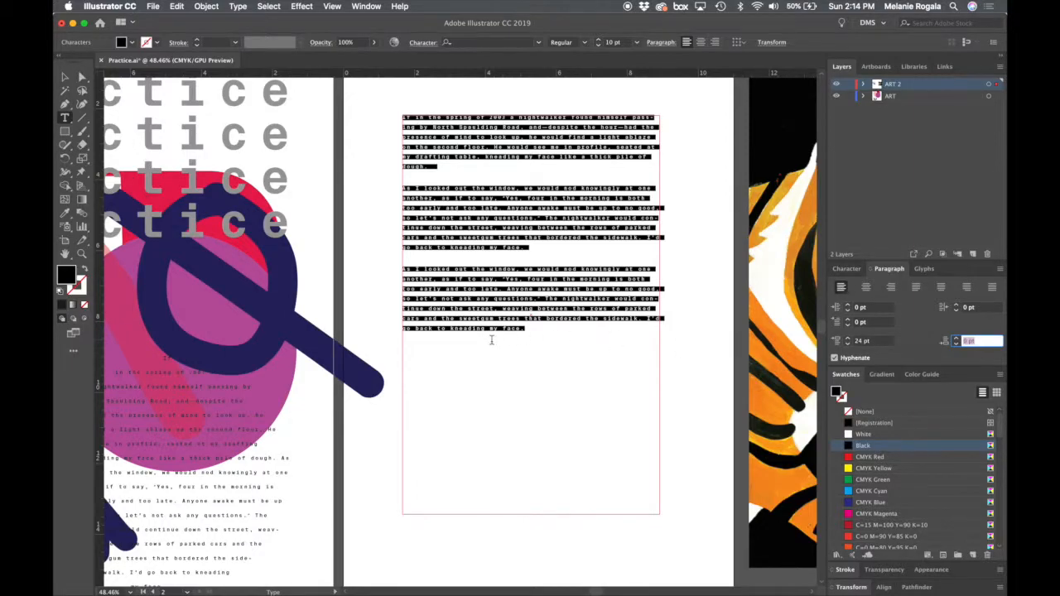
{"action": "left_click", "coordinate": [530, 288]}
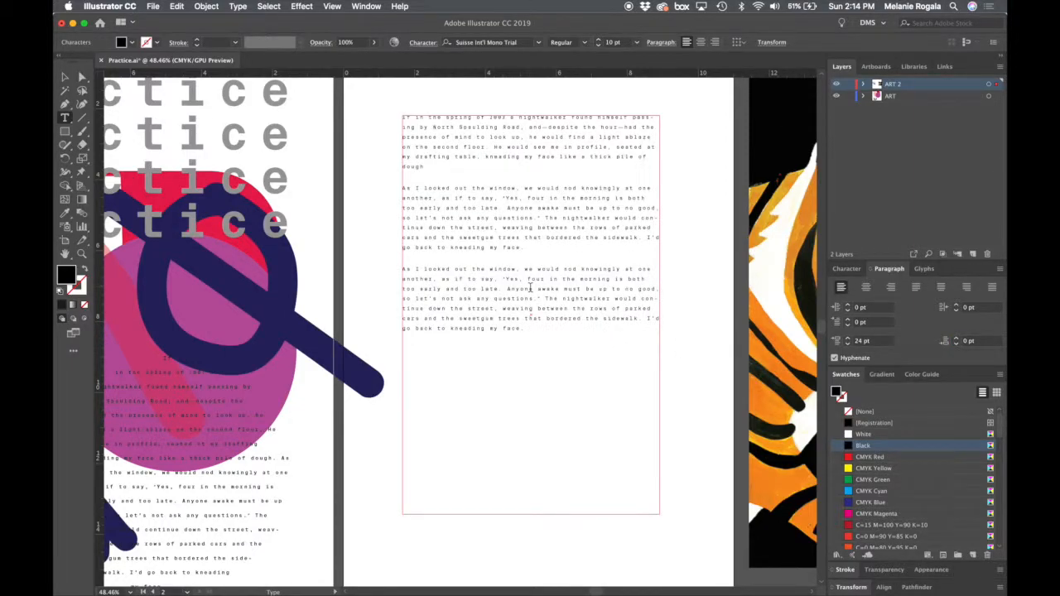
{"action": "key", "text": "super+z"}
- Raise the space after only the second paragraph to 30 pt
{"action": "left_click_drag", "start_coordinate": [548, 241], "coordinate": [387, 178]}
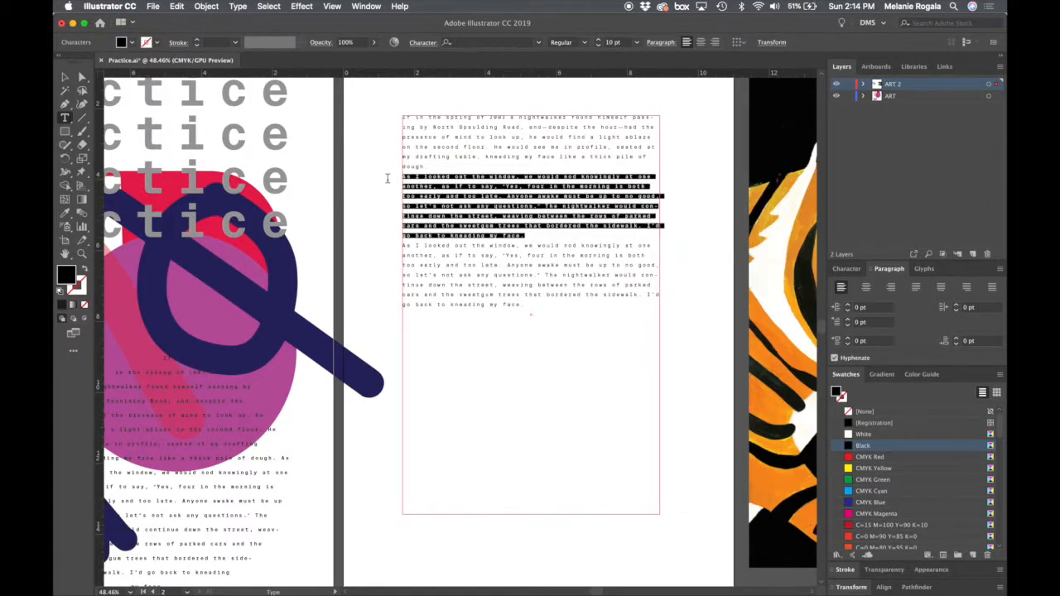
{"action": "left_click", "coordinate": [957, 339], "text": "shift"}
{"action": "left_click", "coordinate": [957, 338], "text": "shift"}
{"action": "left_click", "coordinate": [957, 338], "text": "shift"}
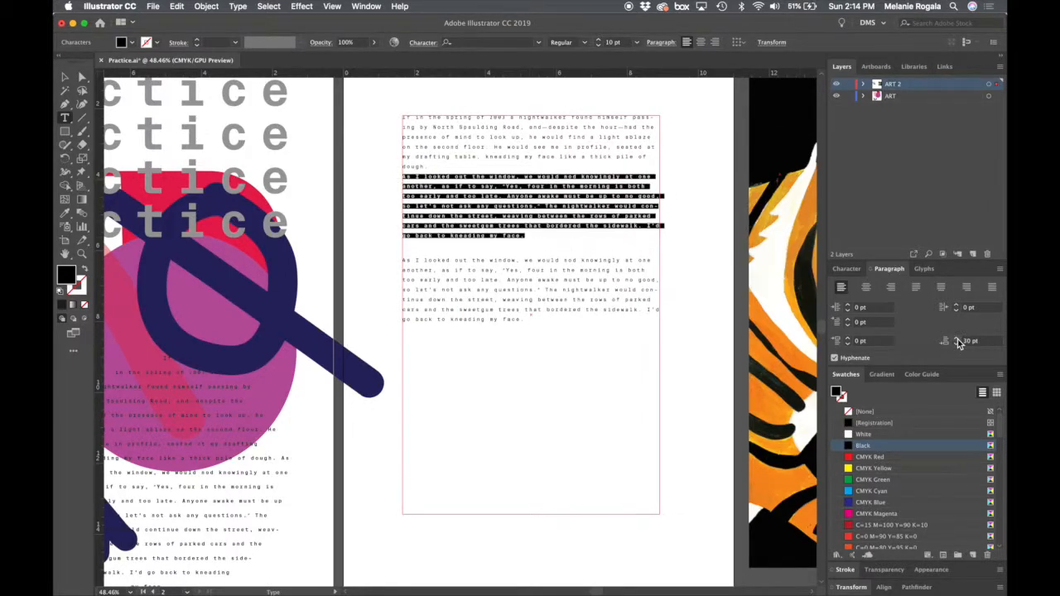
- Set the second paragraph's space after to 0 pt and its space before to 30 pt
{"action": "double_click", "coordinate": [989, 342]}
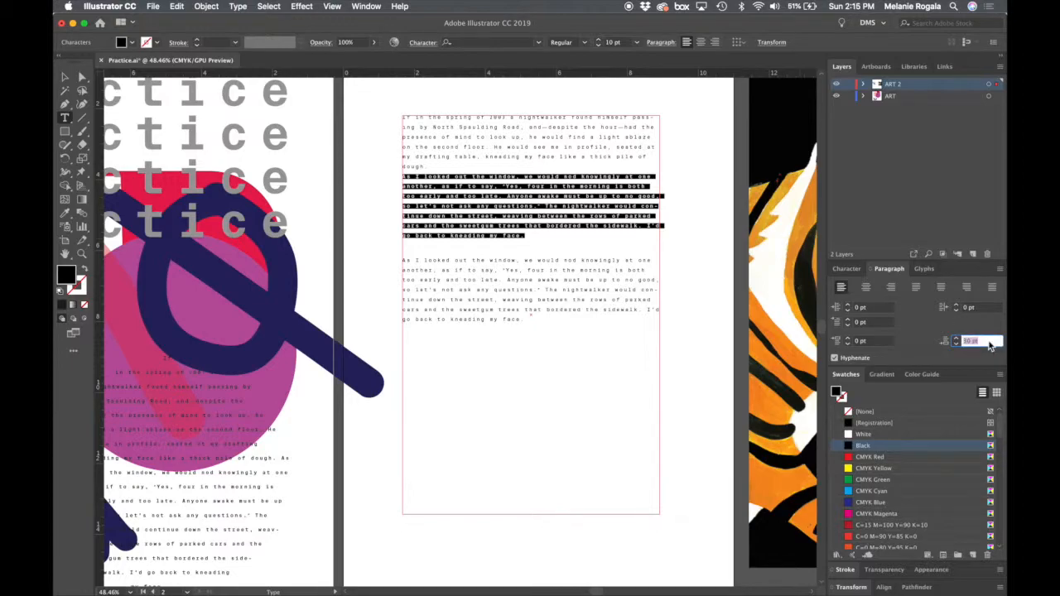
{"action": "type", "text": "0"}
{"action": "key", "text": "Tab"}
{"action": "left_click", "coordinate": [877, 342]}
{"action": "type", "text": "30"}
{"action": "key", "text": "Tab"}
{"action": "left_click", "coordinate": [537, 353]}
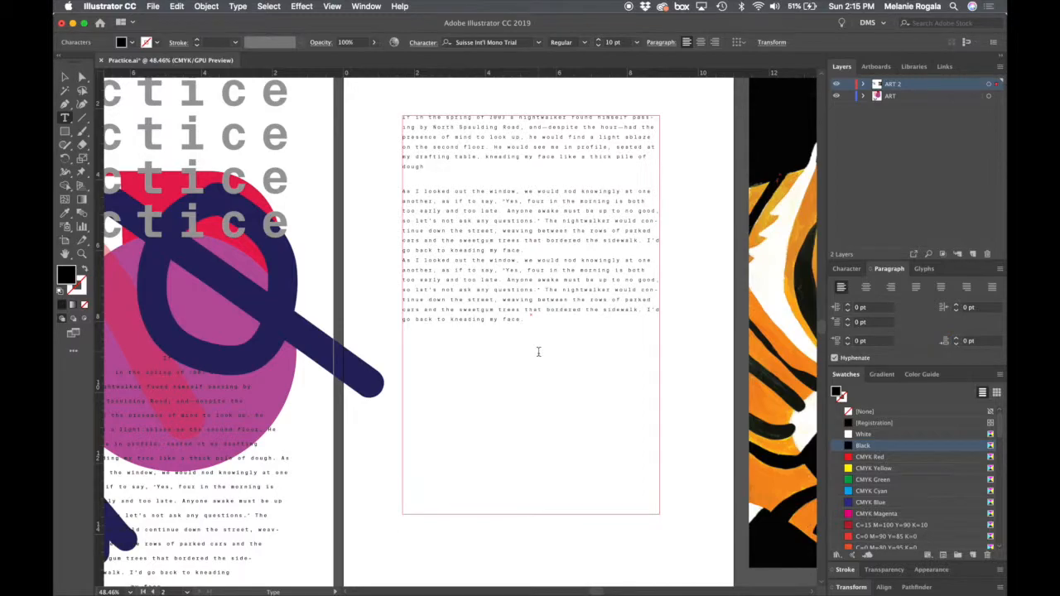
- Undo the second paragraph's space-before setting and delete the duplicated third paragraph
{"action": "key", "text": "Escape"}
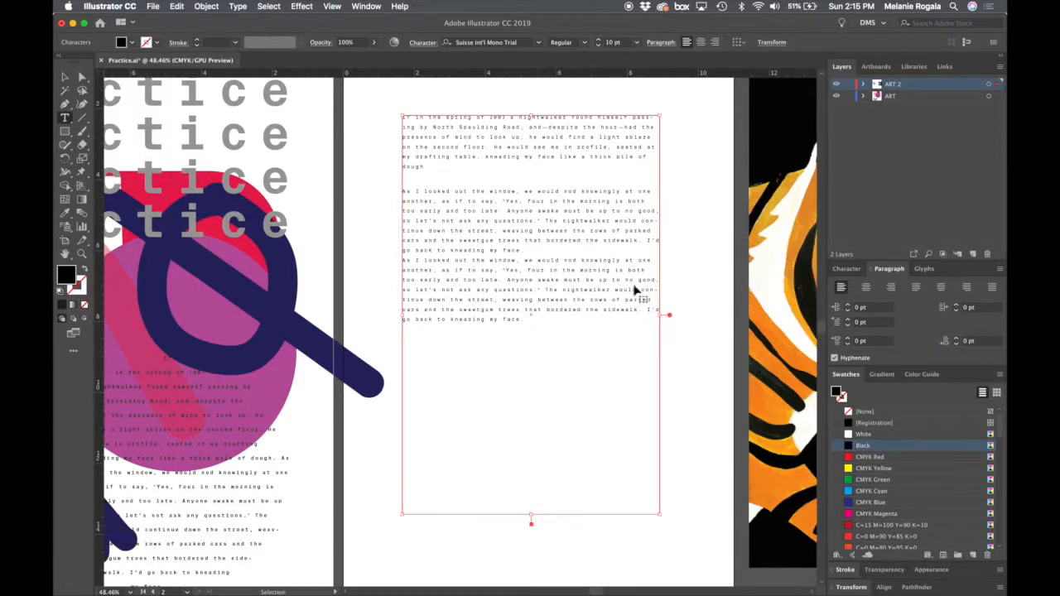
{"action": "left_click", "coordinate": [672, 252]}
{"action": "key", "text": "super+z"}
{"action": "double_click", "coordinate": [589, 246]}
{"action": "left_click_drag", "start_coordinate": [542, 239], "coordinate": [657, 338]}
{"action": "key", "text": "BackSpace"}
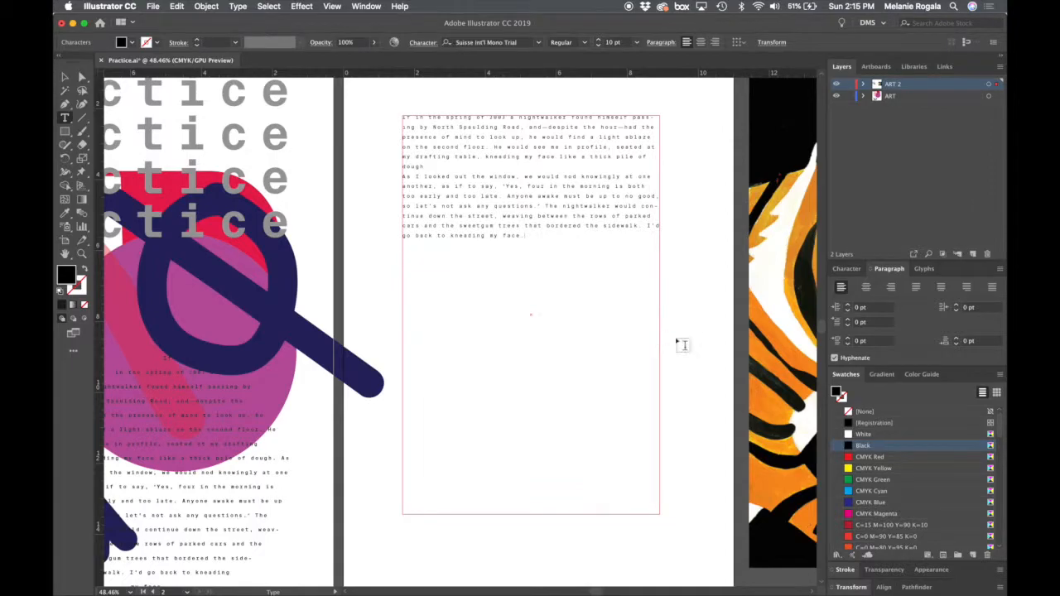
- Select the whole rectangular text frame and turn off hyphenation for it
{"action": "key", "text": "Escape"}
{"action": "left_click", "coordinate": [696, 336]}
{"action": "left_click", "coordinate": [570, 187]}
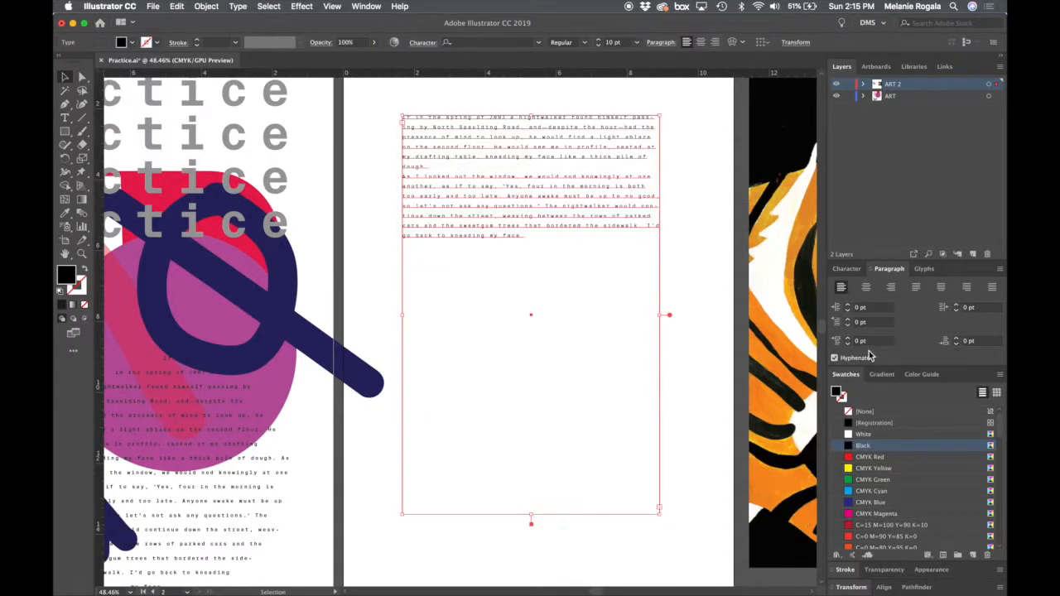
{"action": "left_click", "coordinate": [834, 358]}
{"action": "left_click", "coordinate": [836, 359]}
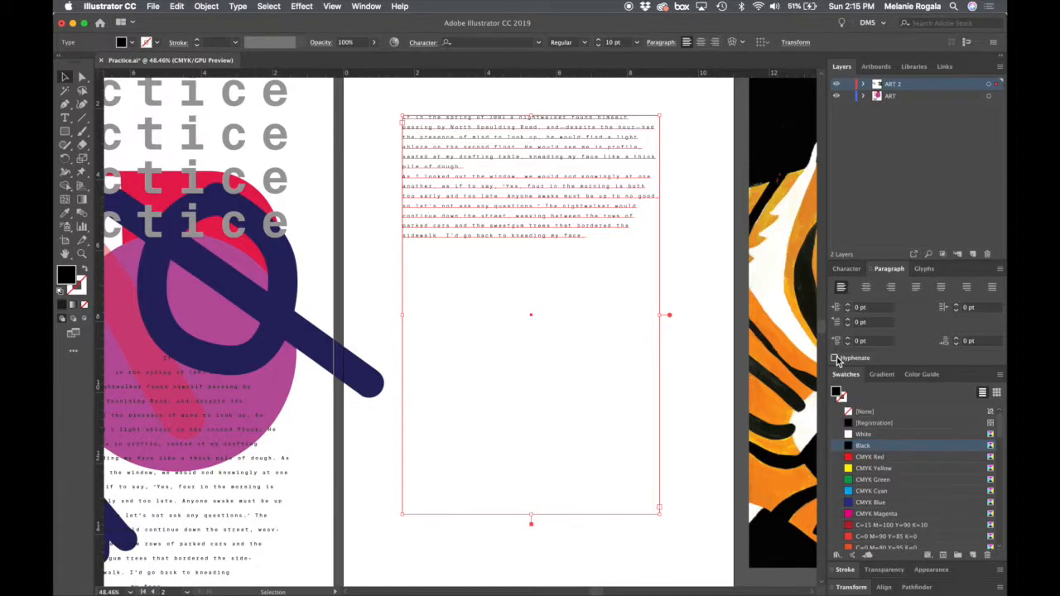
- Join the two paragraphs in the second artboard's text frame into one continuous paragraph by removing the break between them
{"action": "double_click", "coordinate": [489, 171]}
{"action": "key", "text": "Return"}
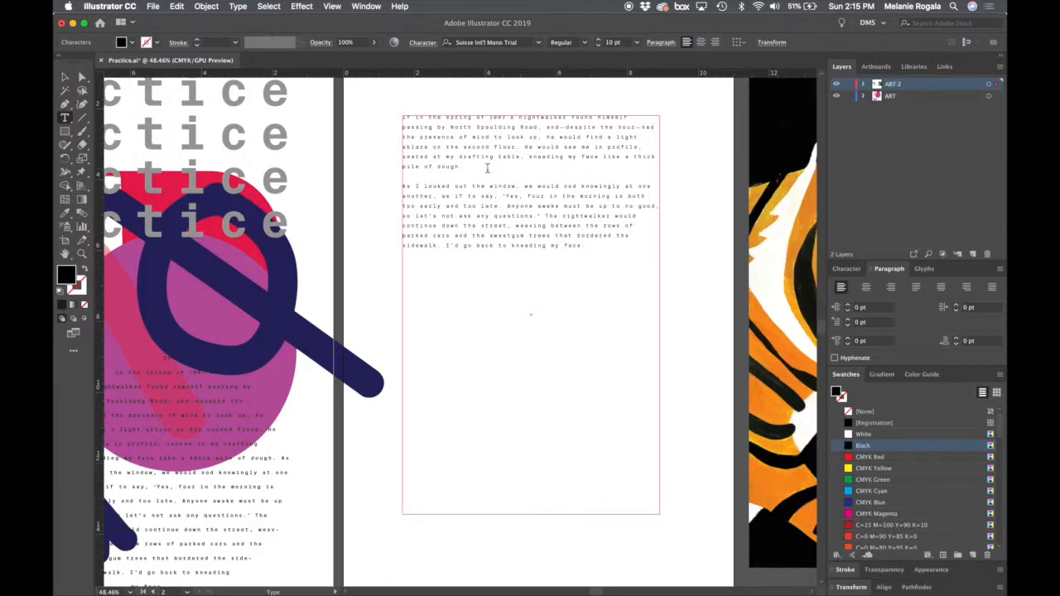
{"action": "key", "text": "BackSpace"}
{"action": "key", "text": "BackSpace"}
{"action": "key", "text": "Escape"}
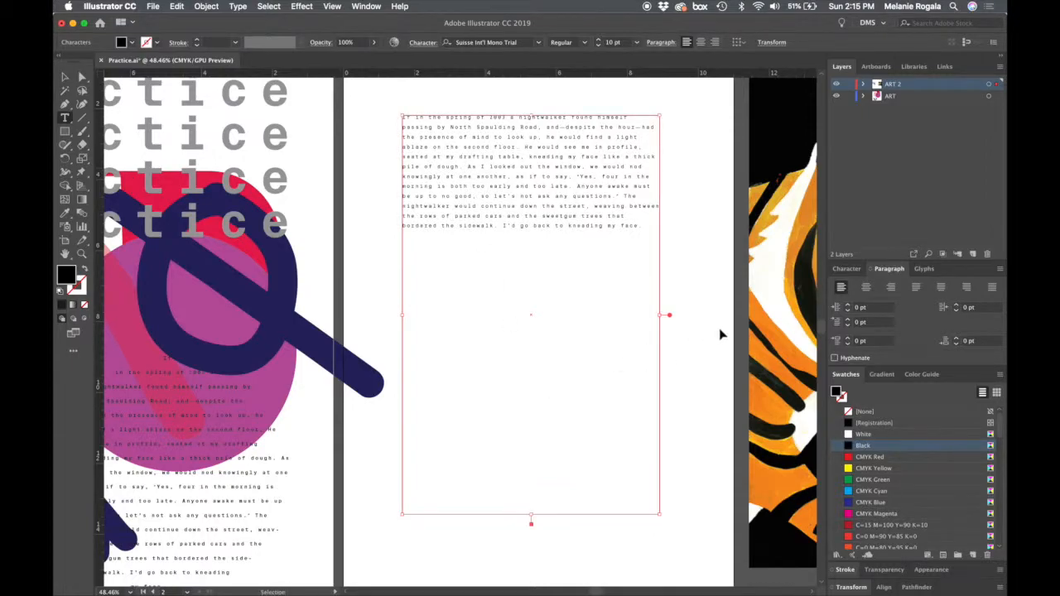
{"action": "left_click", "coordinate": [708, 332]}
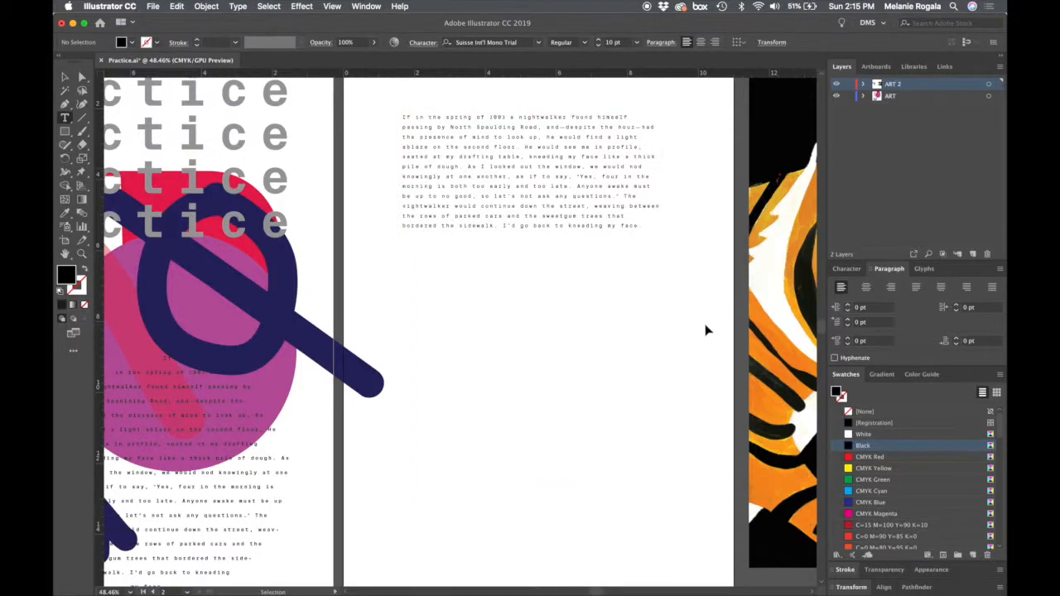
- Shrink the second artboard's text frame so it closely fits its single paragraph
{"action": "left_click", "coordinate": [609, 193]}
{"action": "left_click_drag", "start_coordinate": [660, 515], "coordinate": [620, 269]}
{"action": "scroll", "coordinate": [621, 269], "scroll_direction": "down", "scroll_amount": 1}
{"action": "scroll", "coordinate": [620, 269], "scroll_direction": "down", "scroll_amount": 5}
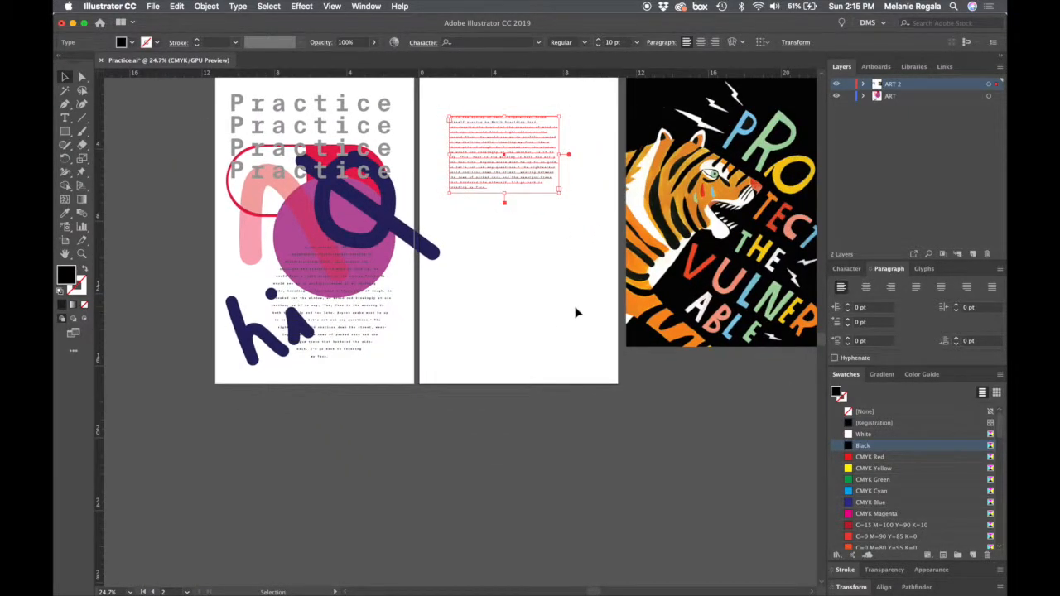
- Nudge the grey Practice text block on the first artboard slightly up and to the right
{"action": "left_click", "coordinate": [327, 142]}
{"action": "key", "text": "Up"}
{"action": "key", "text": "Up"}
{"action": "key", "text": "Up"}
{"action": "key", "text": "Up"}
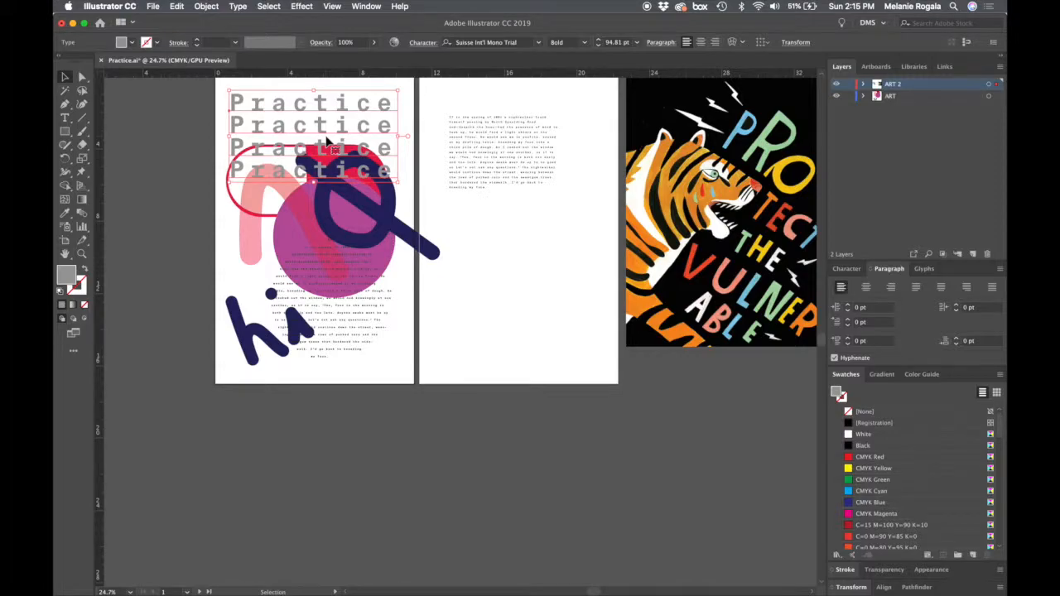
{"action": "key", "text": "Right"}
{"action": "key", "text": "Right"}
{"action": "key", "text": "Right"}
{"action": "key", "text": "Right"}
{"action": "key", "text": "Up"}
{"action": "key", "text": "Up"}
{"action": "key", "text": "Up"}
{"action": "key", "text": "Up"}
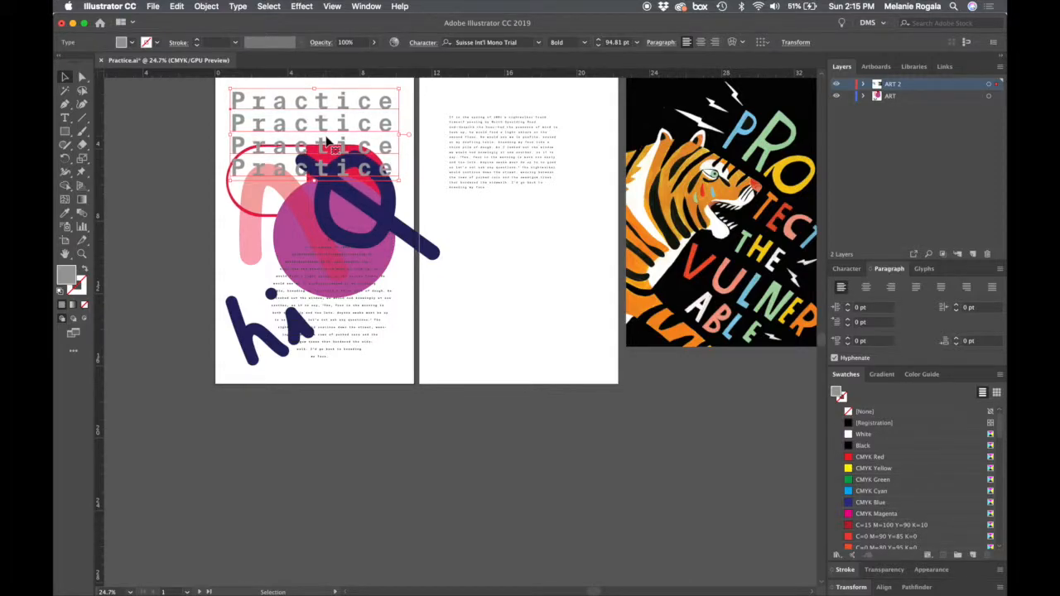
- Move the paragraph's text frame to the lower-left area of the second artboard
{"action": "left_click", "coordinate": [632, 222]}
{"action": "left_click_drag", "start_coordinate": [524, 195], "coordinate": [561, 308]}
{"action": "scroll", "coordinate": [559, 309], "scroll_direction": "left", "scroll_amount": 3}
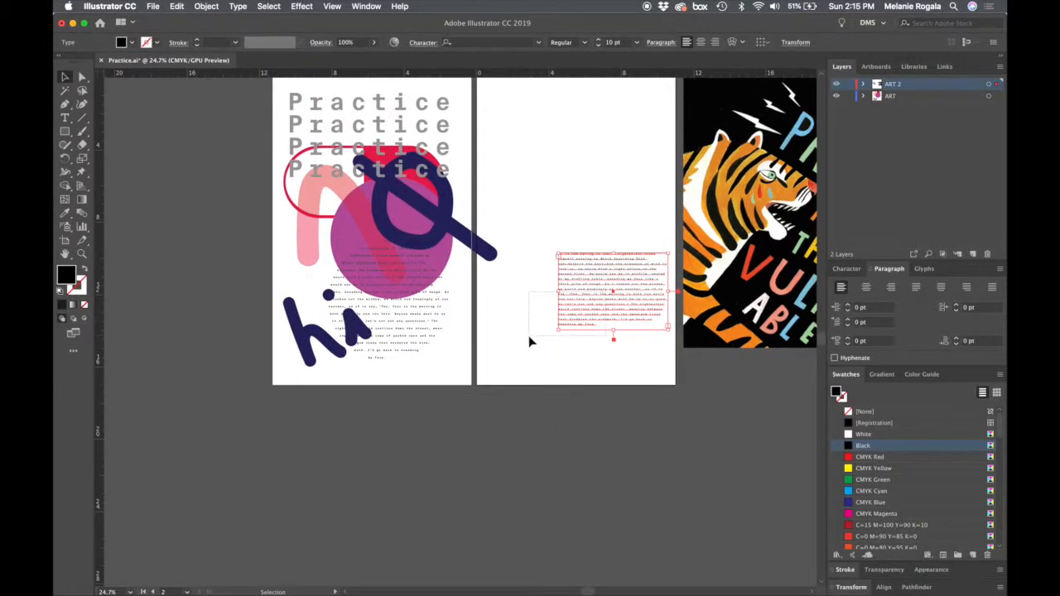
{"action": "left_click_drag", "start_coordinate": [589, 269], "coordinate": [524, 307]}
- Show the glyphs of the font used in the second artboard's paragraph, with the text cursor placed in it
{"action": "left_click", "coordinate": [924, 268]}
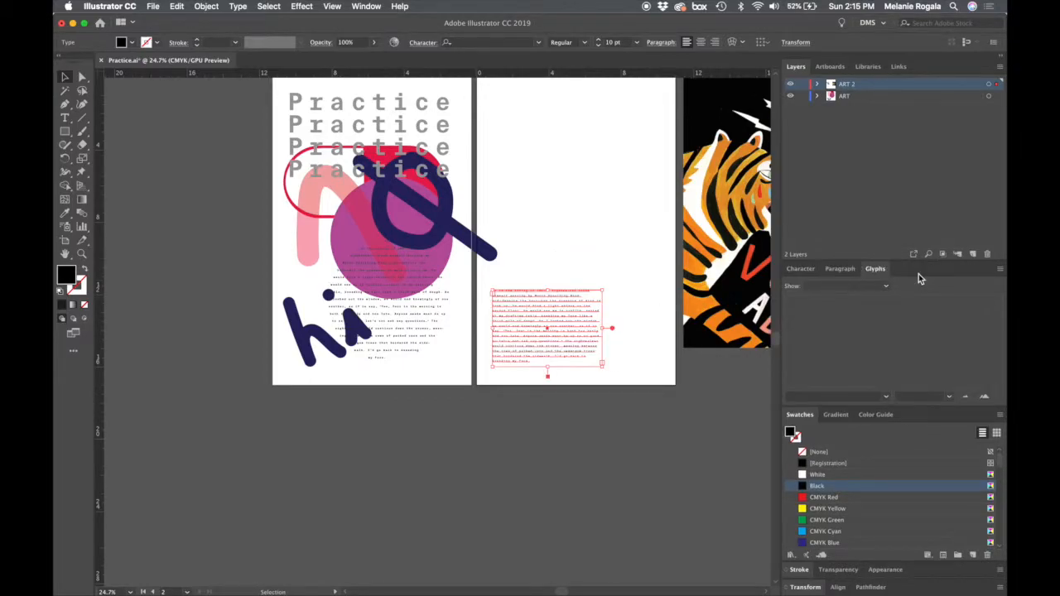
{"action": "double_click", "coordinate": [582, 336]}
{"action": "scroll", "coordinate": [582, 336], "scroll_direction": "up", "scroll_amount": 4}
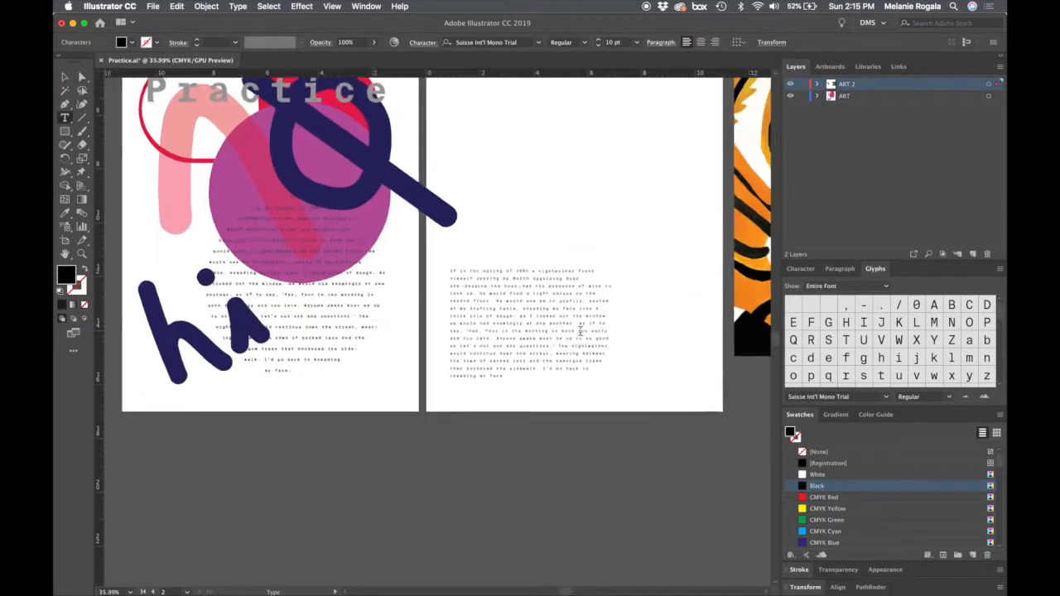
{"action": "scroll", "coordinate": [579, 330], "scroll_direction": "up", "scroll_amount": 3}
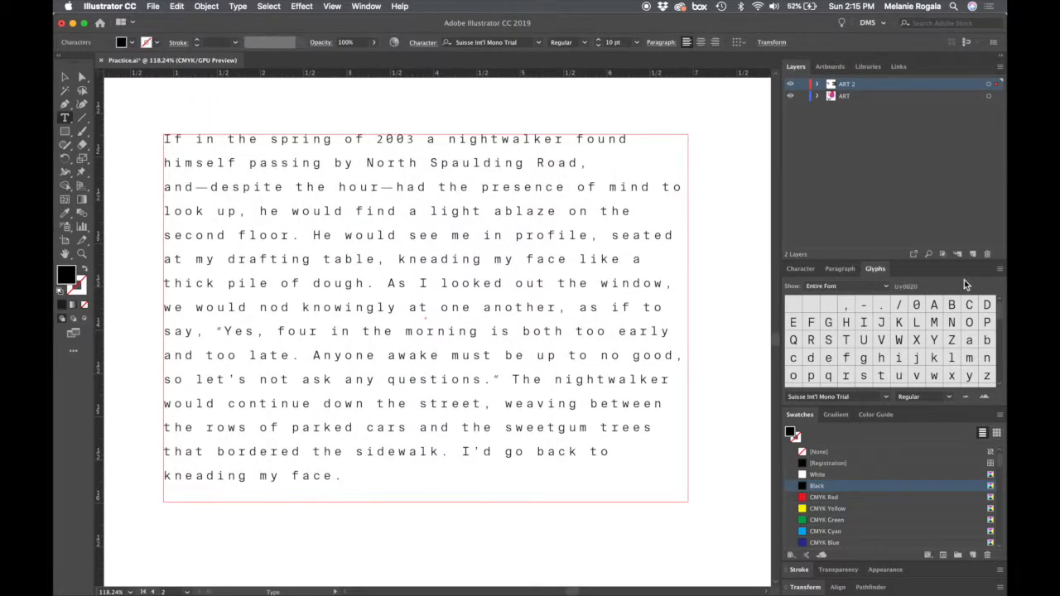
- Float the Glyphs panel to see the entire font at once, and dock it back with Character and Paragraph
{"action": "left_click_drag", "start_coordinate": [875, 269], "coordinate": [731, 127]}
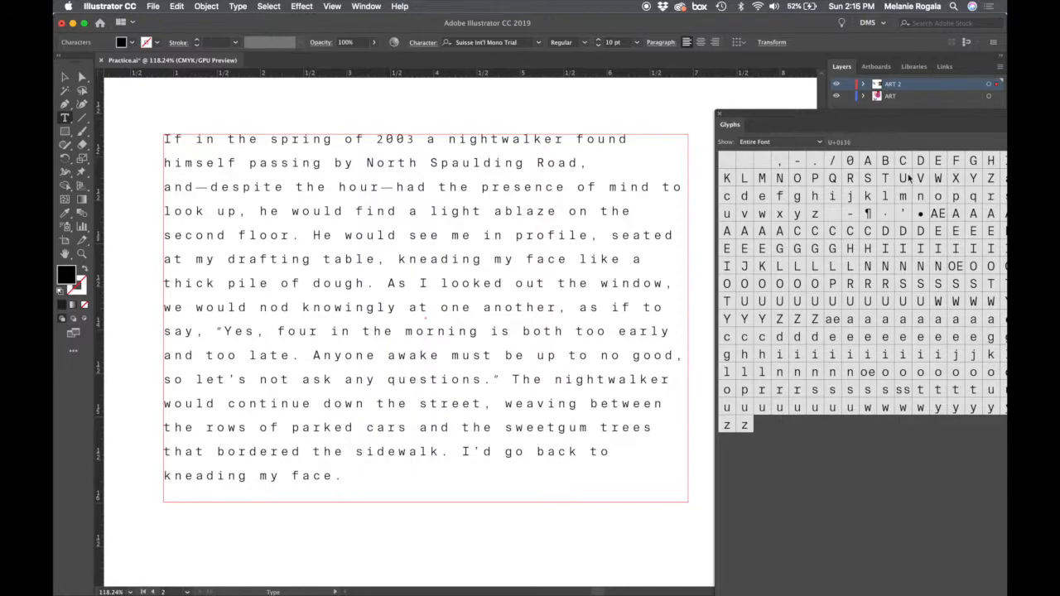
{"action": "left_click_drag", "start_coordinate": [910, 119], "coordinate": [825, 91]}
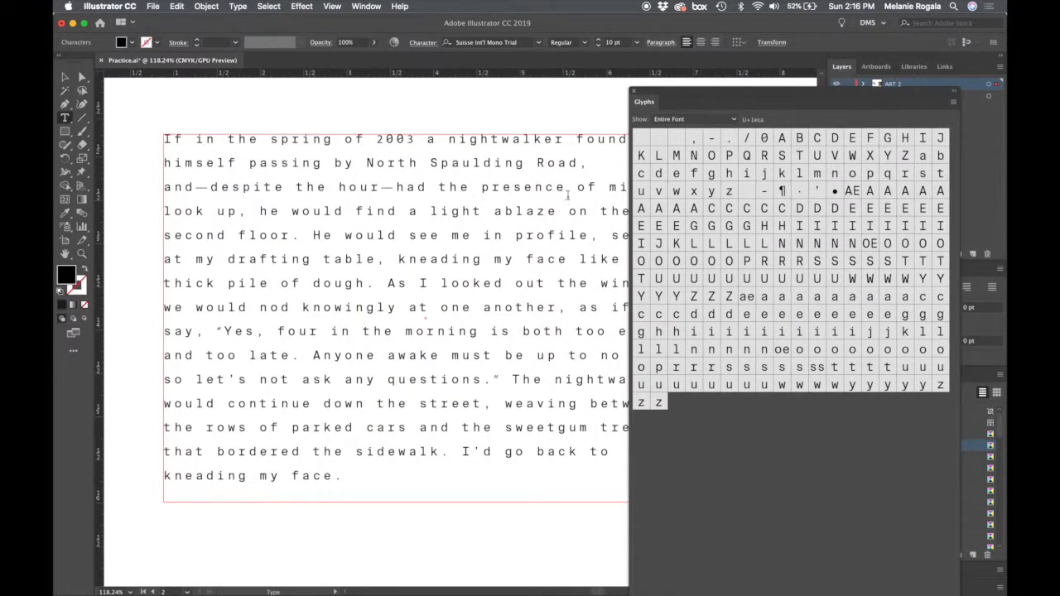
{"action": "left_click", "coordinate": [694, 116]}
{"action": "left_click_drag", "start_coordinate": [717, 96], "coordinate": [730, 35]}
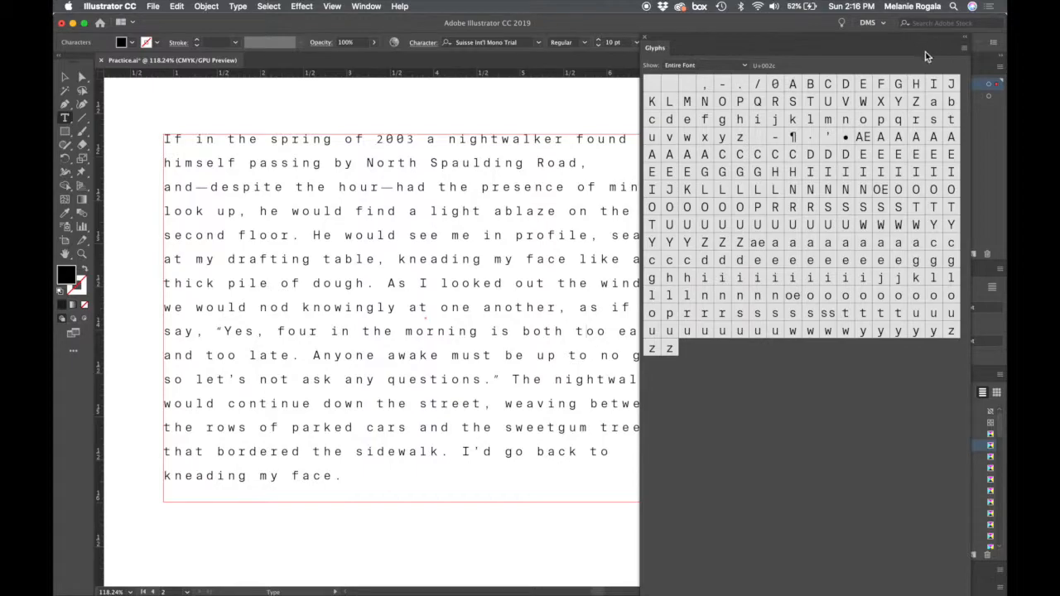
{"action": "left_click_drag", "start_coordinate": [924, 43], "coordinate": [804, 5]}
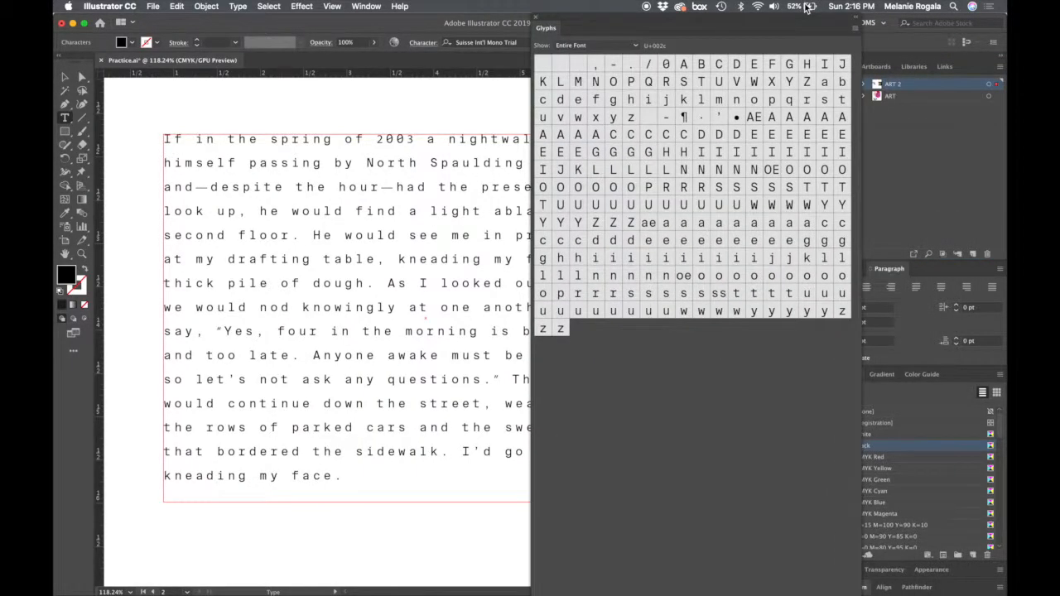
{"action": "left_click_drag", "start_coordinate": [550, 29], "coordinate": [927, 274]}
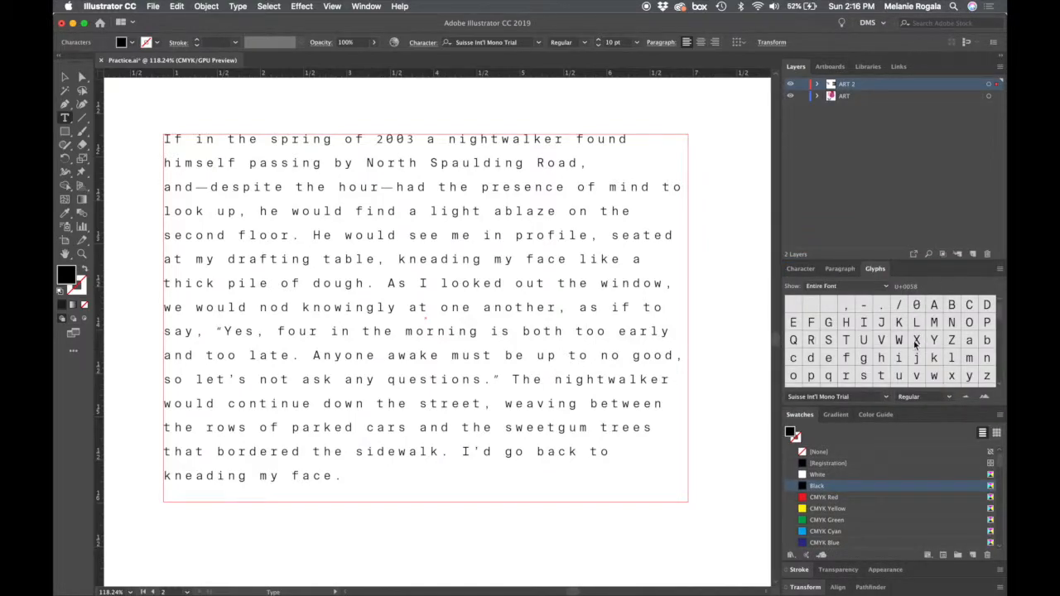
- Look through the full glyph set of the Suisse Int'l Mono Trial font
{"action": "scroll", "coordinate": [915, 342], "scroll_direction": "down", "scroll_amount": 1}
{"action": "scroll", "coordinate": [915, 343], "scroll_direction": "down", "scroll_amount": 5}
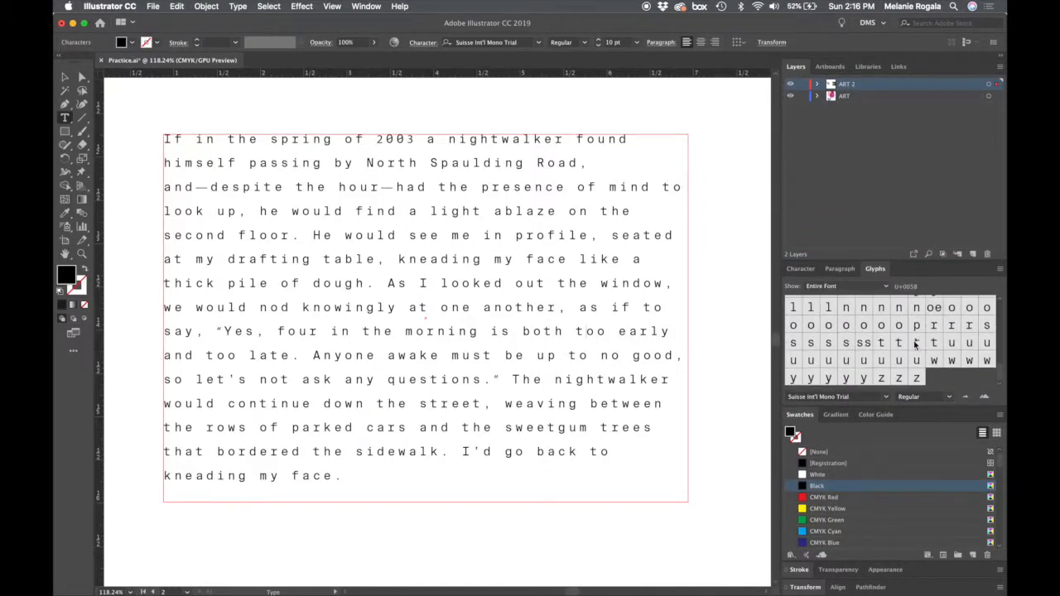
{"action": "scroll", "coordinate": [891, 361], "scroll_direction": "up", "scroll_amount": 5}
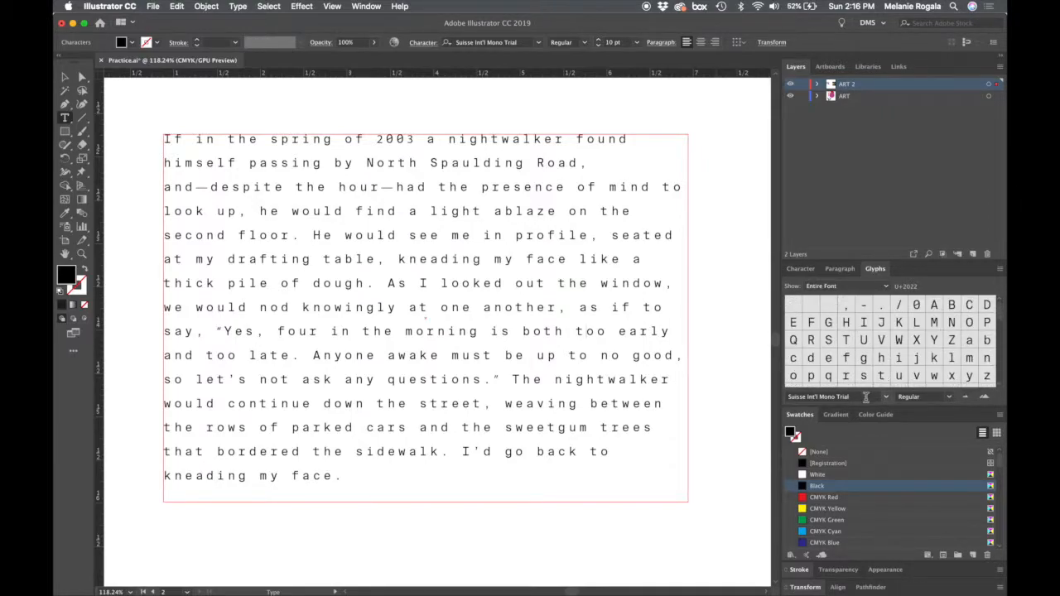
{"action": "left_click", "coordinate": [866, 396]}
{"action": "scroll", "coordinate": [901, 353], "scroll_direction": "down", "scroll_amount": 8}
{"action": "scroll", "coordinate": [901, 353], "scroll_direction": "up", "scroll_amount": 8}
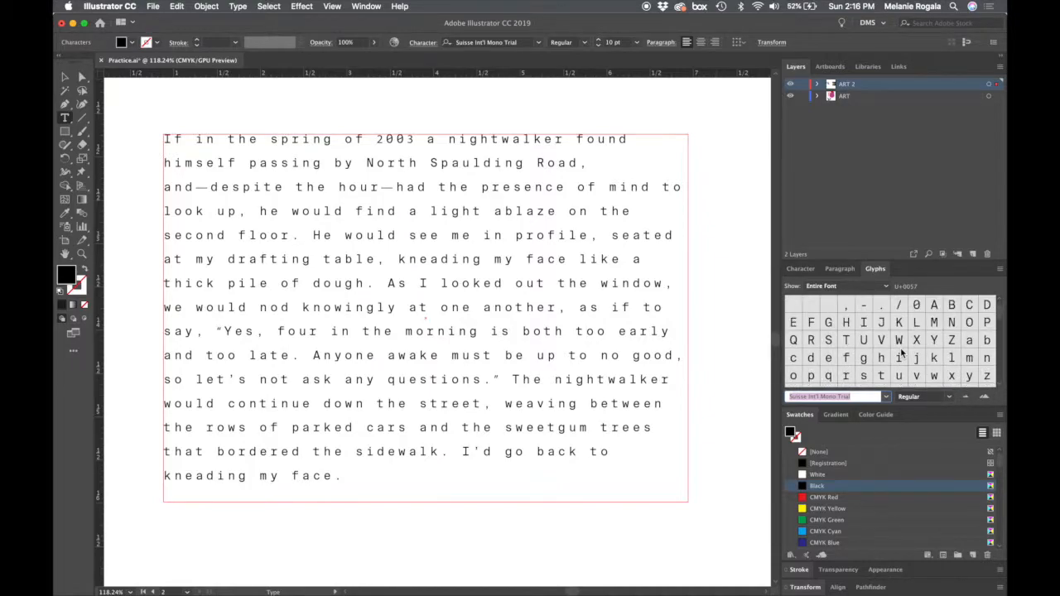
{"action": "scroll", "coordinate": [901, 353], "scroll_direction": "down", "scroll_amount": 6}
{"action": "scroll", "coordinate": [902, 353], "scroll_direction": "up", "scroll_amount": 6}
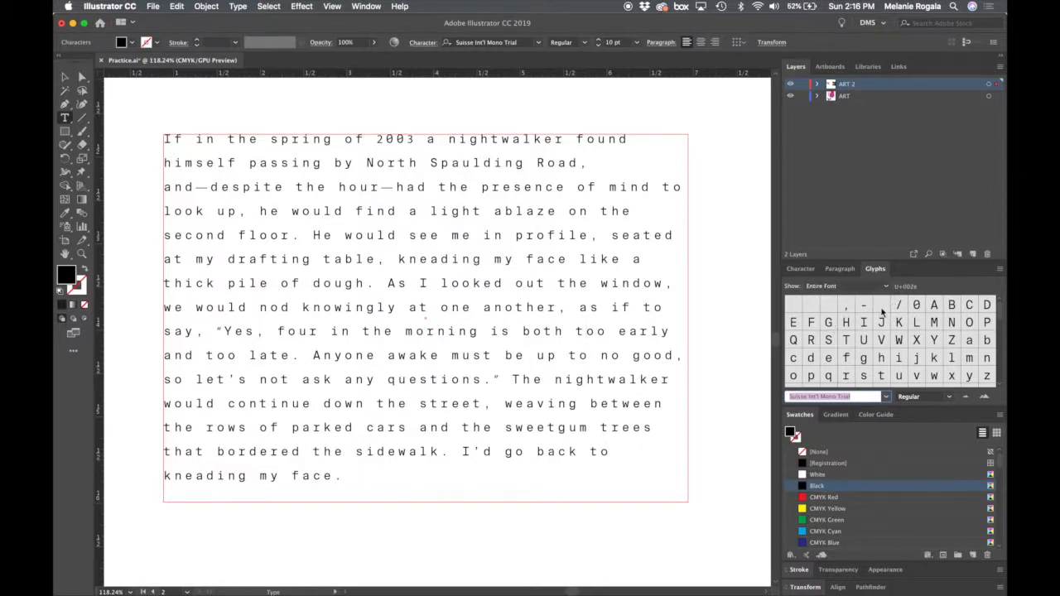
{"action": "scroll", "coordinate": [882, 310], "scroll_direction": "down", "scroll_amount": 5}
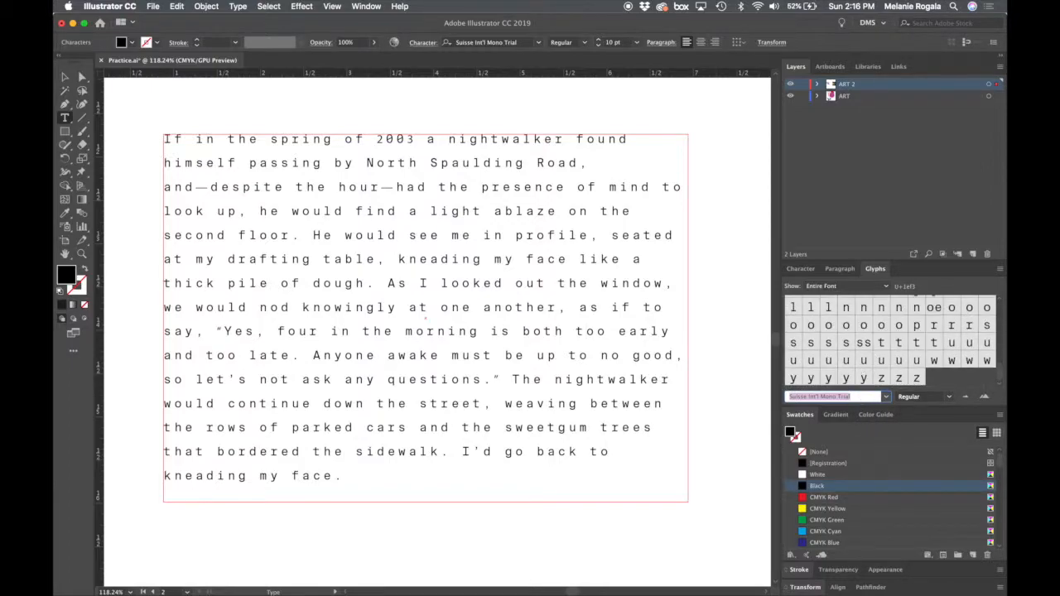
- Try to switch the displayed glyphs to Minion Pro with only a text cursor in the paragraph
{"action": "type", "text": "Mo"}
{"action": "key", "text": "BackSpace"}
{"action": "key", "text": "BackSpace"}
{"action": "key", "text": "BackSpace"}
{"action": "key", "text": "BackSpace"}
{"action": "type", "text": "Mi"}
{"action": "key", "text": "BackSpace"}
{"action": "key", "text": "BackSpace"}
{"action": "type", "text": "A"}
{"action": "key", "text": "BackSpace"}
{"action": "type", "text": "ImM"}
{"action": "key", "text": "Return"}
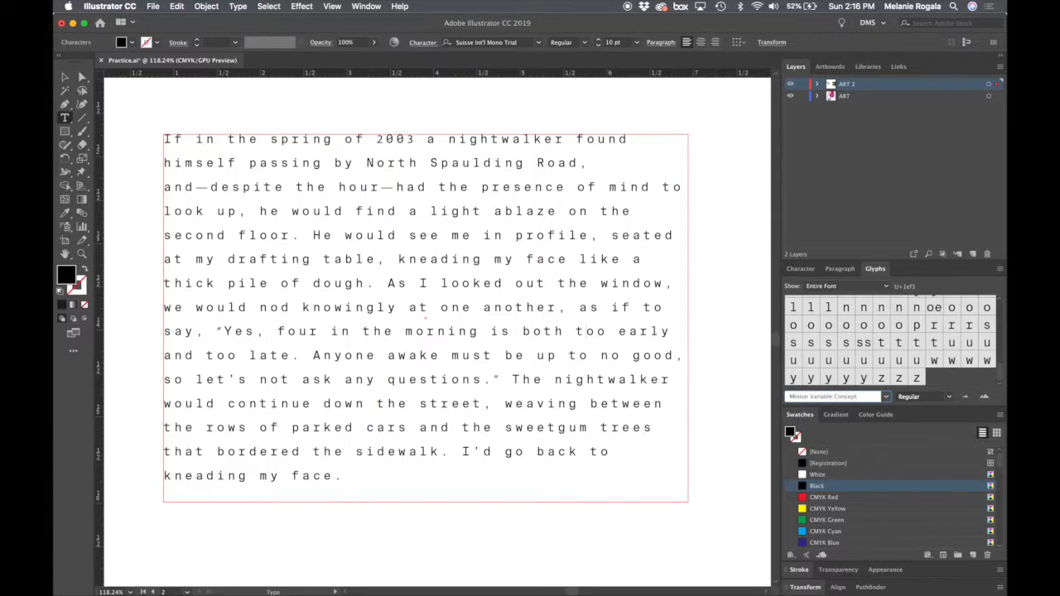
{"action": "type", "text": "Pro"}
{"action": "key", "text": "Return"}
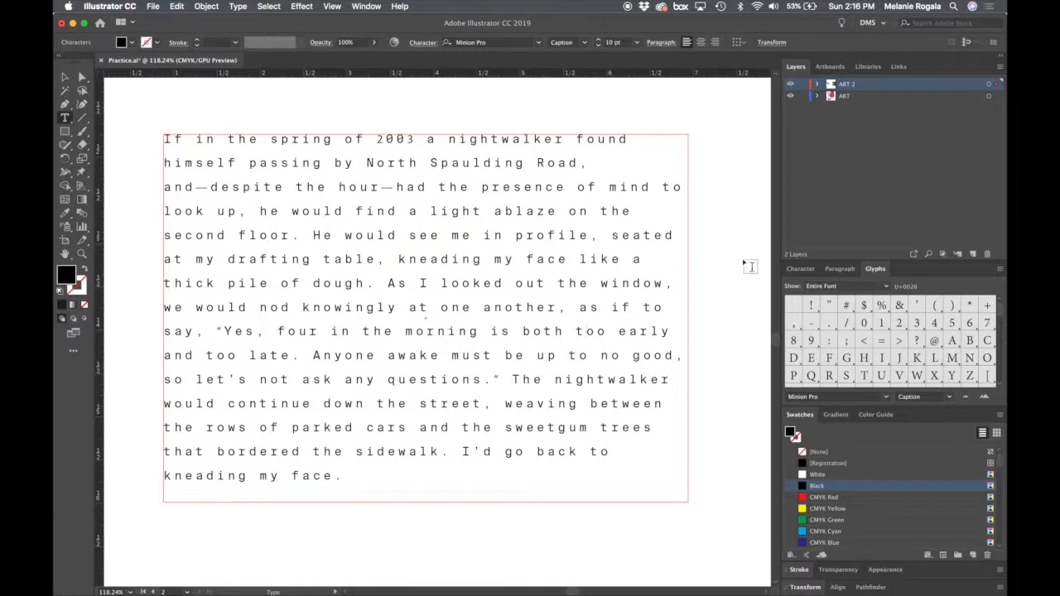
{"action": "left_click", "coordinate": [505, 292]}
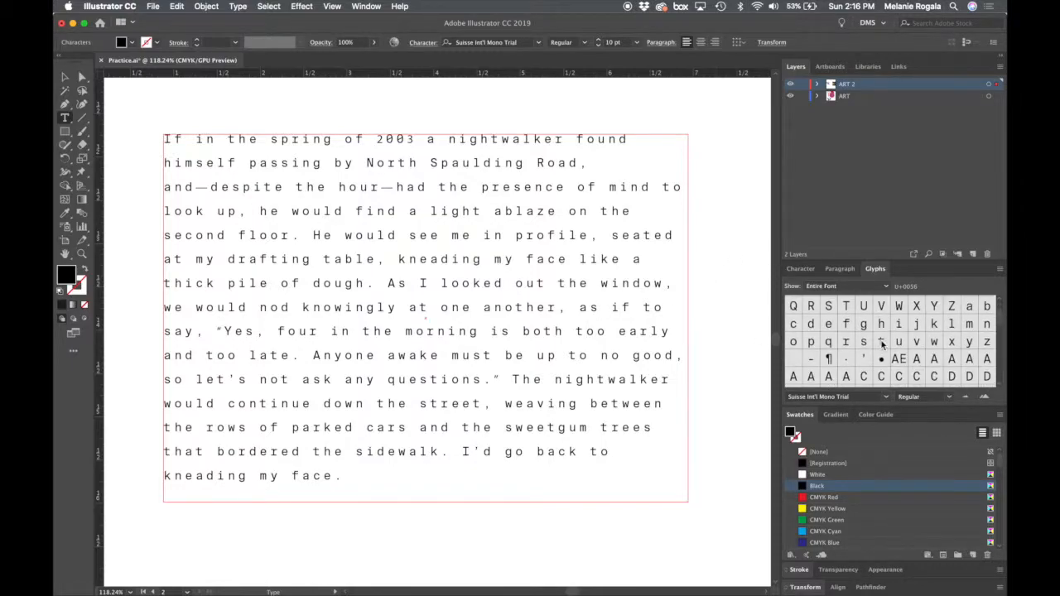
{"action": "left_click", "coordinate": [850, 398]}
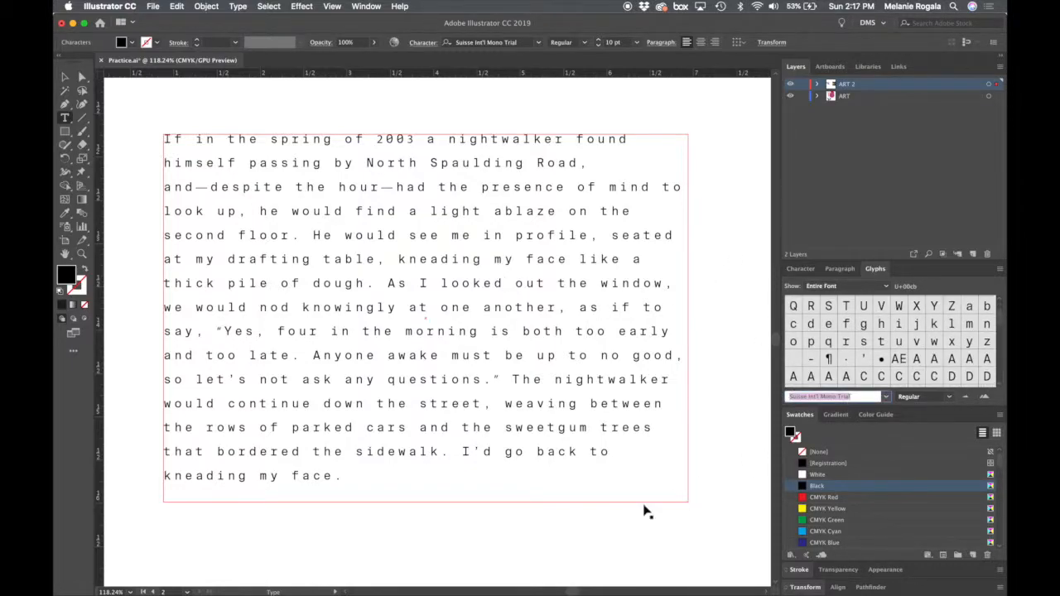
{"action": "key", "text": "Escape"}
{"action": "left_click", "coordinate": [608, 530]}
{"action": "left_click", "coordinate": [578, 414]}
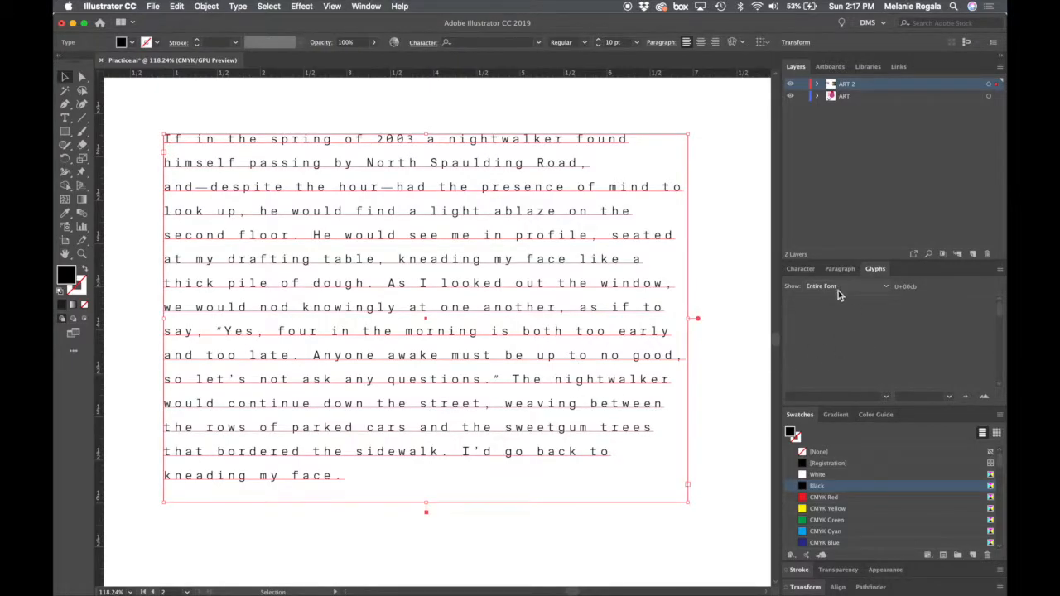
- Change the font of the entire paragraph on the second artboard to Minion Pro
{"action": "double_click", "coordinate": [611, 349]}
{"action": "key", "text": "super+a"}
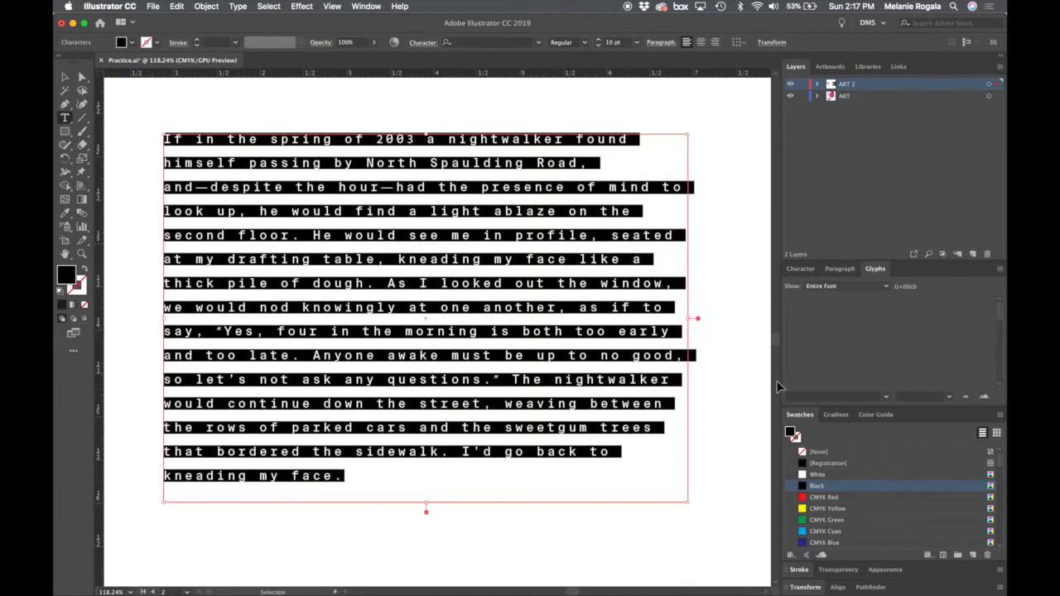
{"action": "left_click", "coordinate": [832, 397]}
{"action": "type", "text": "Minion Pro"}
{"action": "key", "text": "Return"}
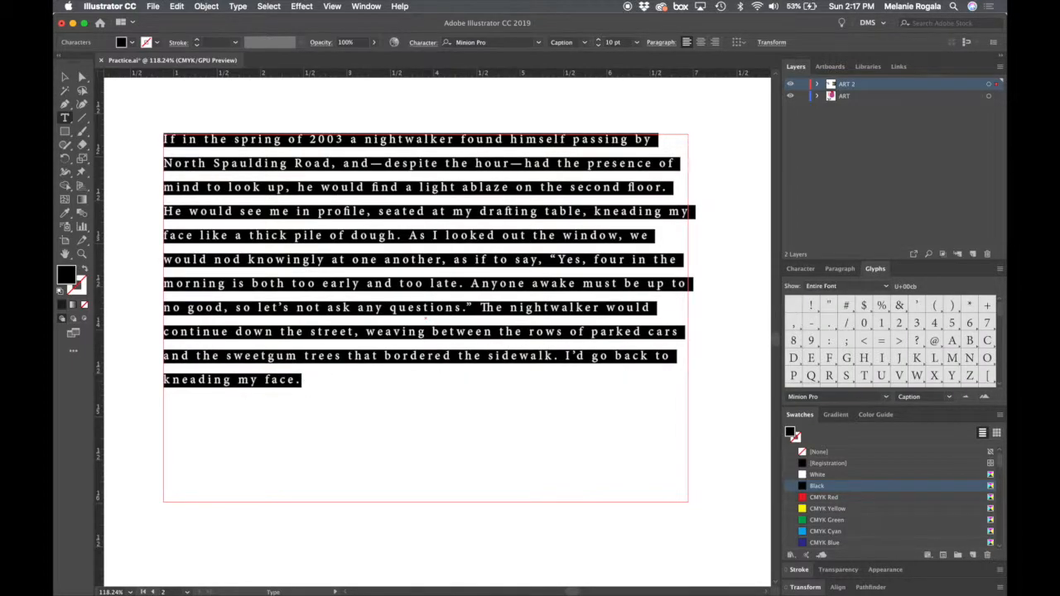
{"action": "left_click", "coordinate": [732, 360]}
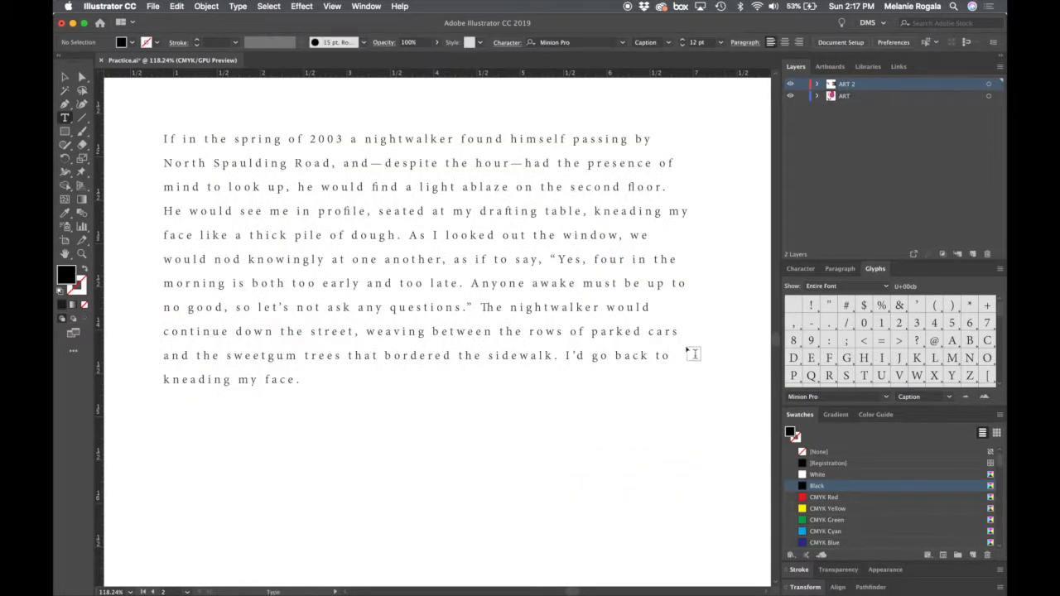
- Select the whole paragraph and look through Minion Pro's glyph set, including its ornaments and alternate characters
{"action": "left_click", "coordinate": [541, 298]}
{"action": "key", "text": "super+a"}
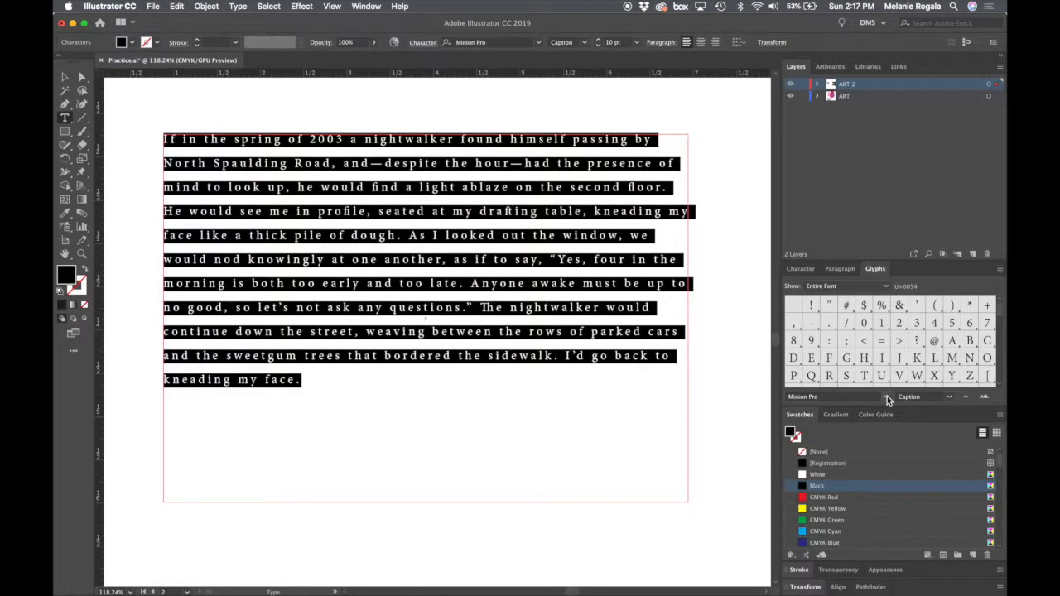
{"action": "scroll", "coordinate": [952, 345], "scroll_direction": "down", "scroll_amount": 5}
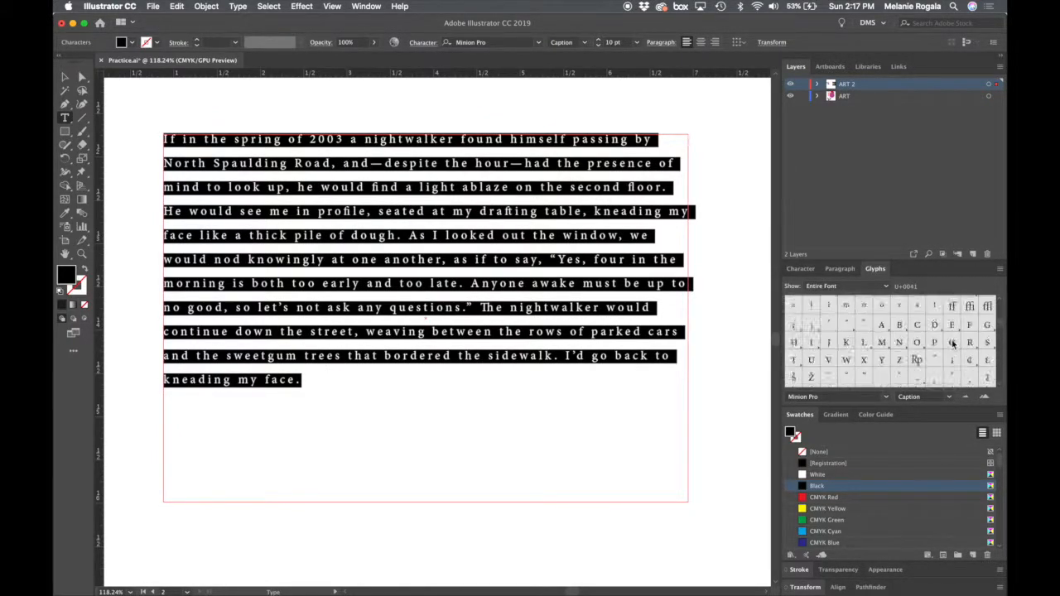
{"action": "scroll", "coordinate": [952, 344], "scroll_direction": "down", "scroll_amount": 10}
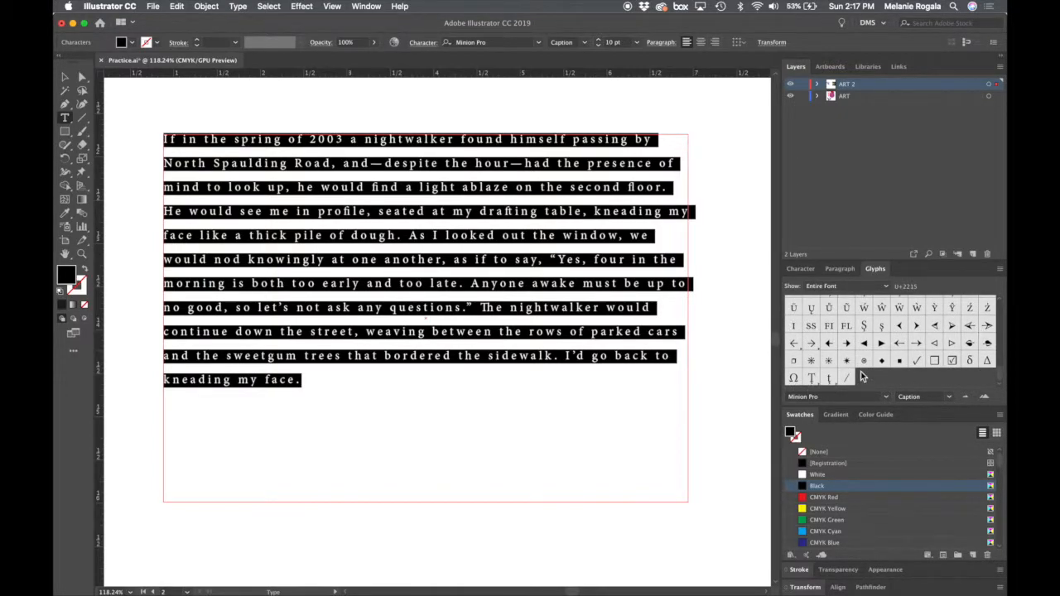
{"action": "scroll", "coordinate": [861, 377], "scroll_direction": "up", "scroll_amount": 5}
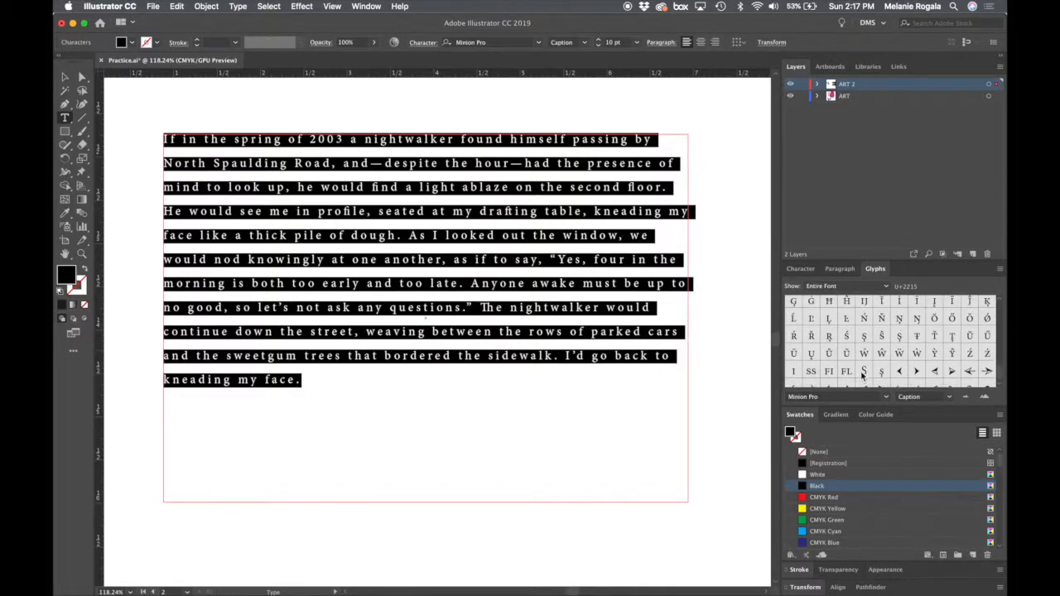
{"action": "scroll", "coordinate": [861, 376], "scroll_direction": "up", "scroll_amount": 3}
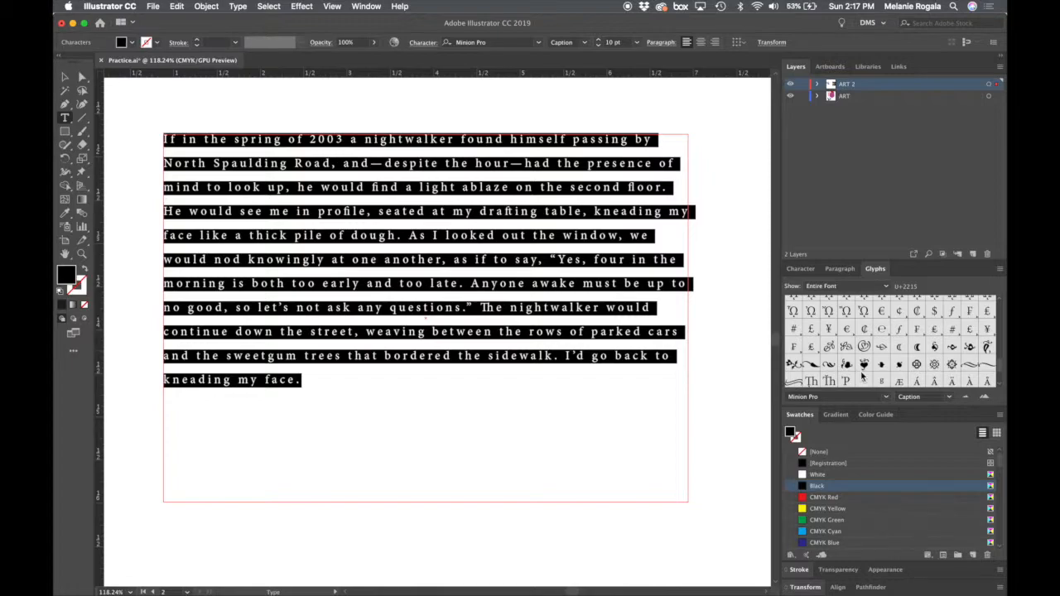
{"action": "scroll", "coordinate": [861, 376], "scroll_direction": "up", "scroll_amount": 1}
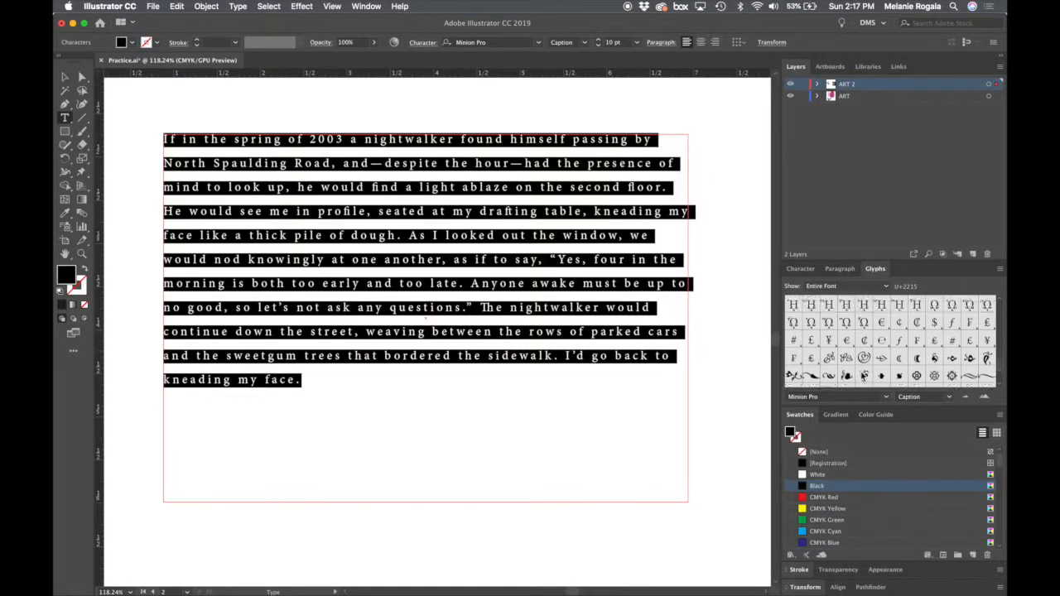
{"action": "scroll", "coordinate": [954, 358], "scroll_direction": "up", "scroll_amount": 8}
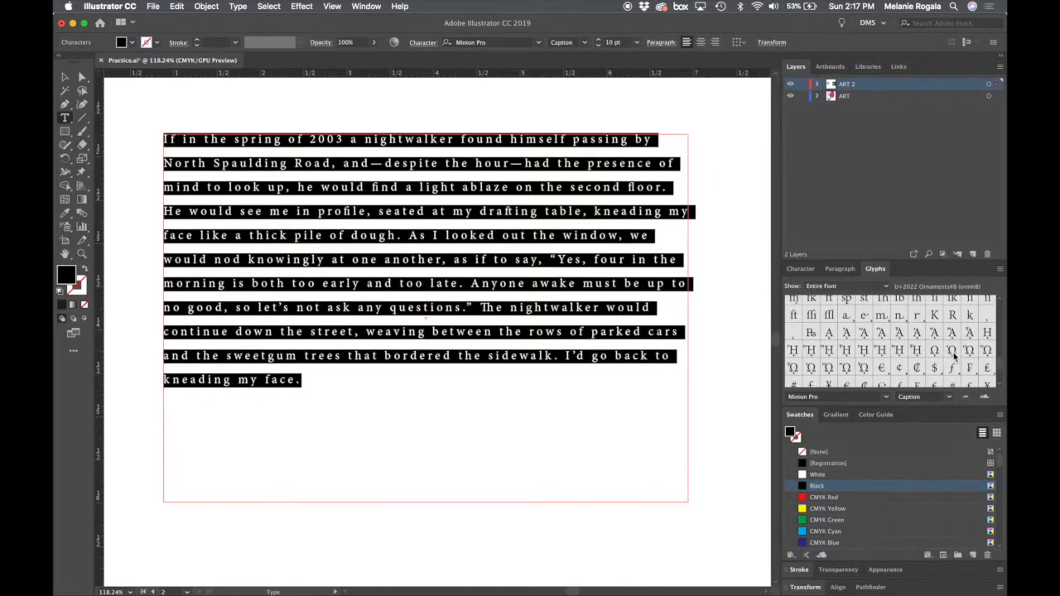
- Examine Minion Pro's ligatures, fractions, small capitals, currency signs and arrow ornaments in the full glyph set
{"action": "scroll", "coordinate": [954, 357], "scroll_direction": "up", "scroll_amount": 5}
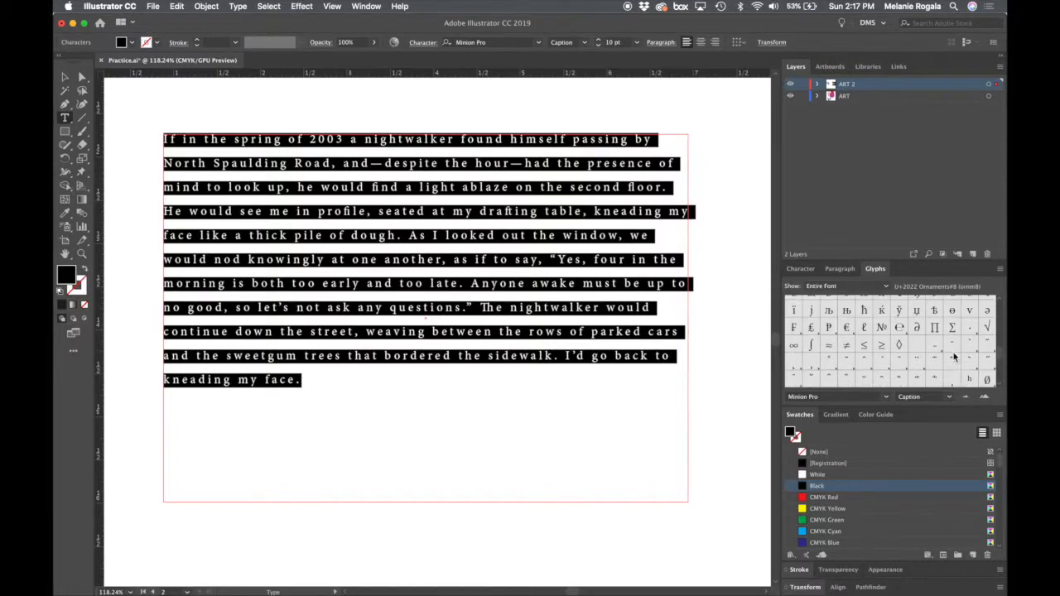
{"action": "scroll", "coordinate": [954, 358], "scroll_direction": "up", "scroll_amount": 3}
{"action": "scroll", "coordinate": [954, 357], "scroll_direction": "down", "scroll_amount": 3}
{"action": "scroll", "coordinate": [961, 354], "scroll_direction": "up", "scroll_amount": 5}
{"action": "scroll", "coordinate": [963, 355], "scroll_direction": "up", "scroll_amount": 3}
{"action": "scroll", "coordinate": [963, 354], "scroll_direction": "up", "scroll_amount": 8}
{"action": "scroll", "coordinate": [963, 354], "scroll_direction": "up", "scroll_amount": 4}
{"action": "scroll", "coordinate": [963, 354], "scroll_direction": "up", "scroll_amount": 10}
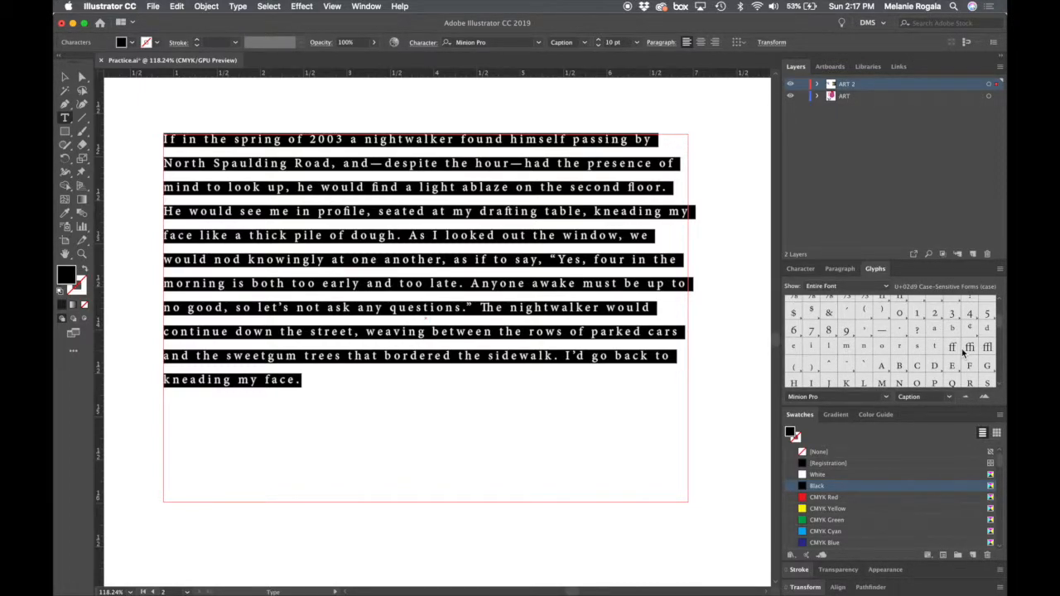
{"action": "scroll", "coordinate": [963, 355], "scroll_direction": "down", "scroll_amount": 10}
{"action": "scroll", "coordinate": [963, 354], "scroll_direction": "up", "scroll_amount": 10}
{"action": "scroll", "coordinate": [963, 355], "scroll_direction": "up", "scroll_amount": 5}
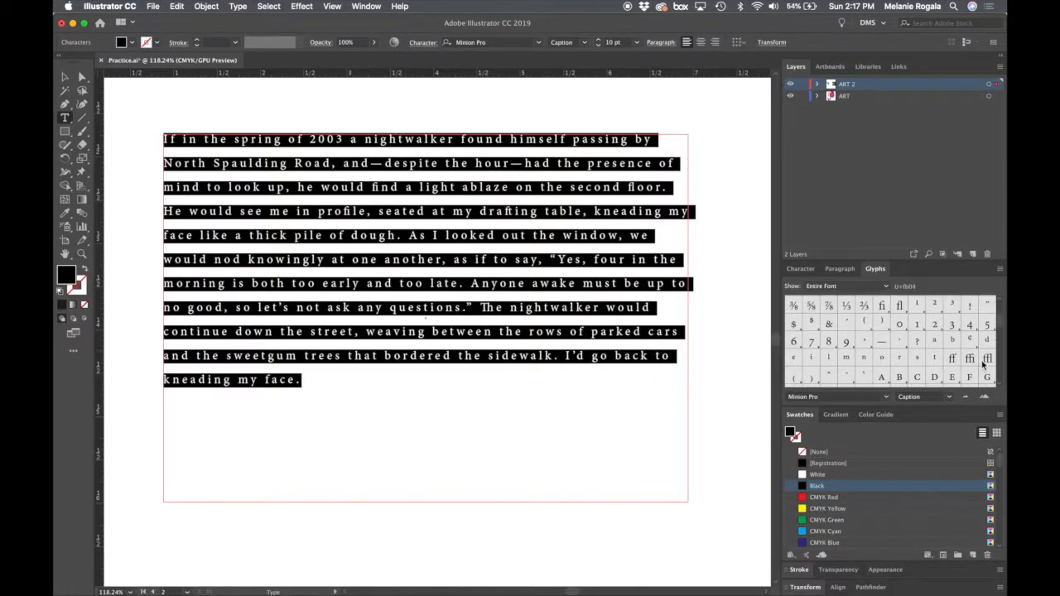
{"action": "scroll", "coordinate": [952, 364], "scroll_direction": "down", "scroll_amount": 15}
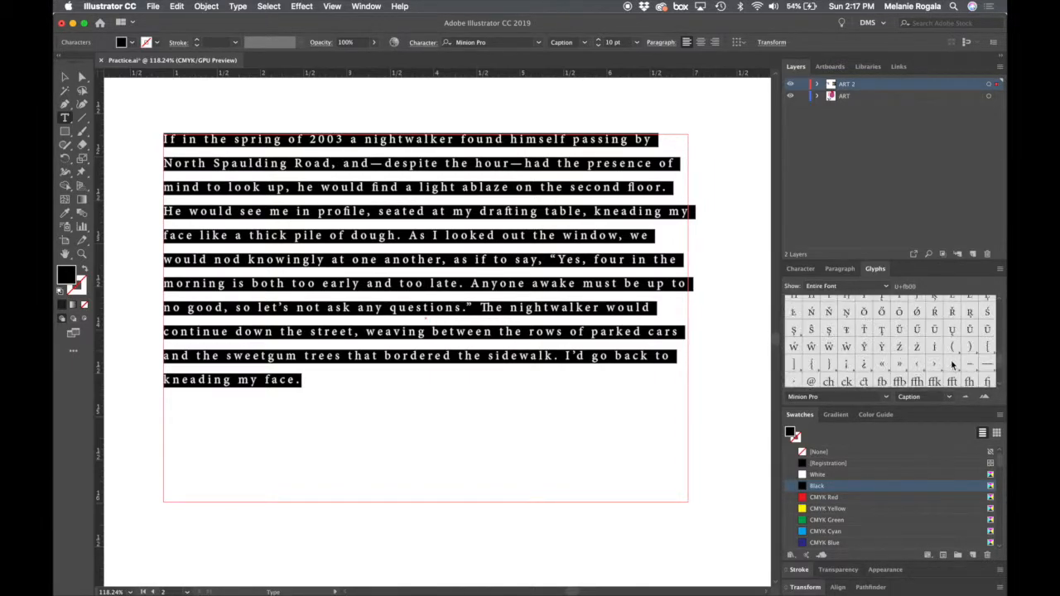
{"action": "scroll", "coordinate": [952, 364], "scroll_direction": "up", "scroll_amount": 3}
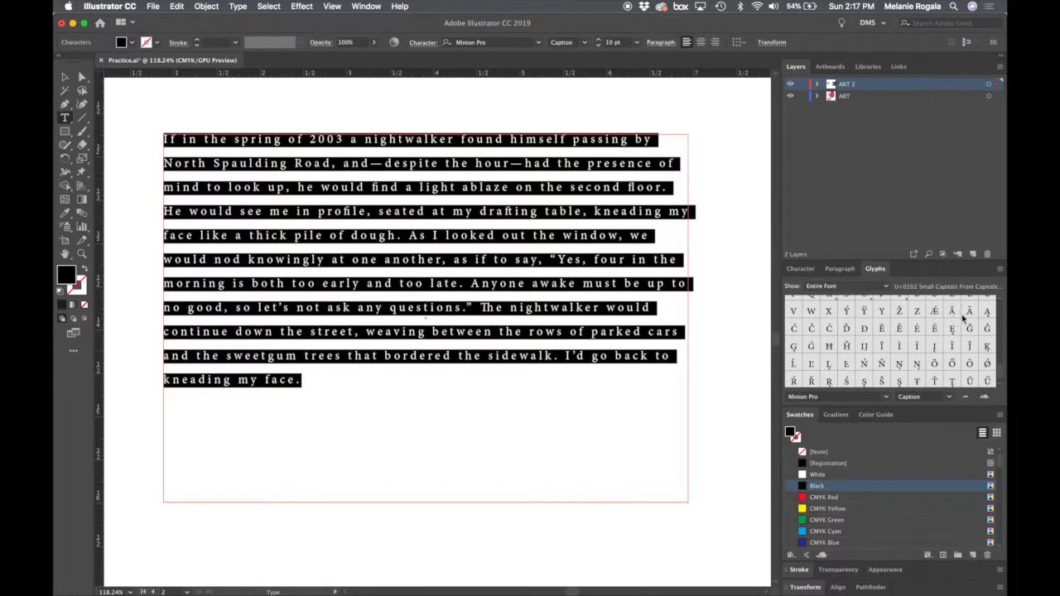
{"action": "scroll", "coordinate": [900, 322], "scroll_direction": "down", "scroll_amount": 15}
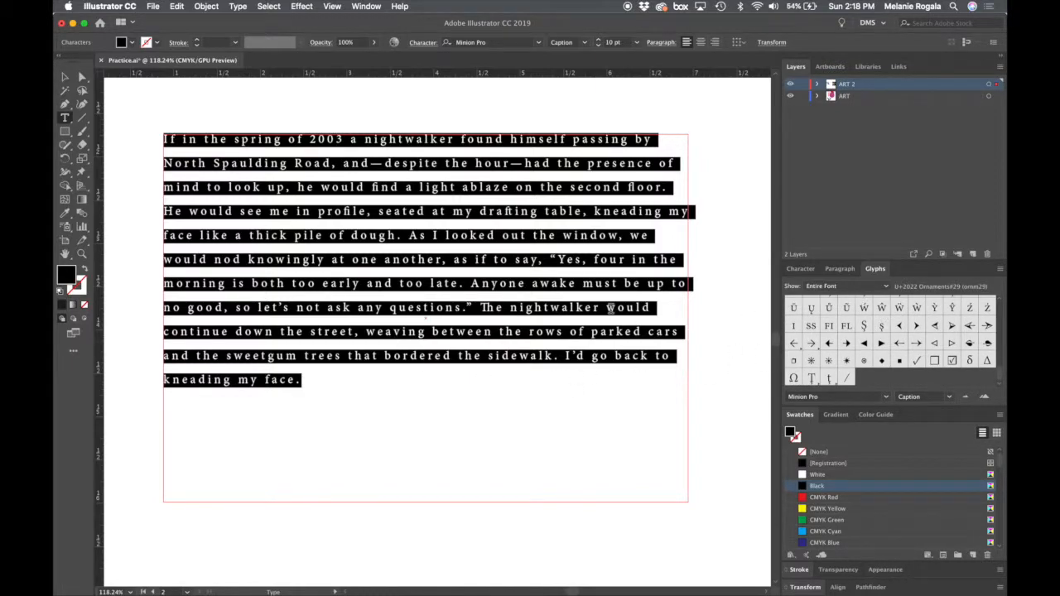
- Insert the solid right-pointing arrow, checked box and ≥ glyphs after the last sentence of the second artboard's paragraph
{"action": "left_click", "coordinate": [534, 323]}
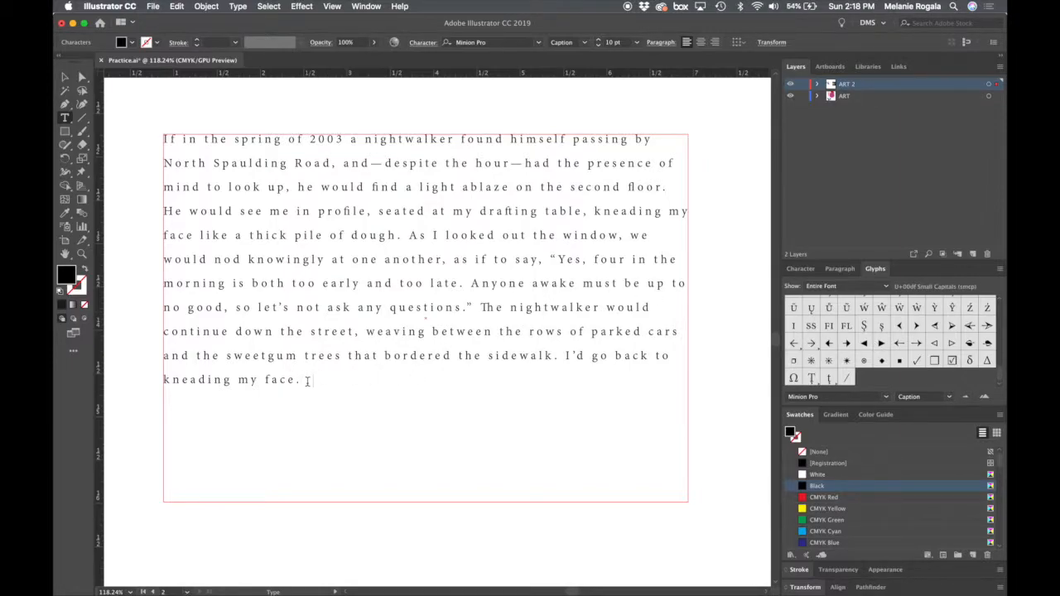
{"action": "left_click", "coordinate": [847, 344]}
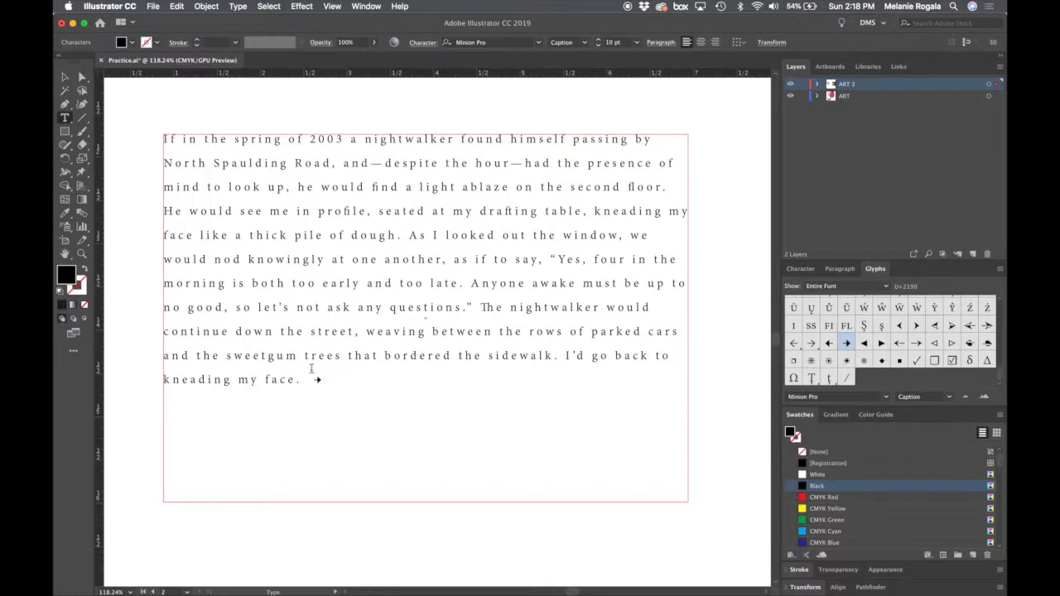
{"action": "scroll", "coordinate": [332, 382], "scroll_direction": "up", "scroll_amount": 5}
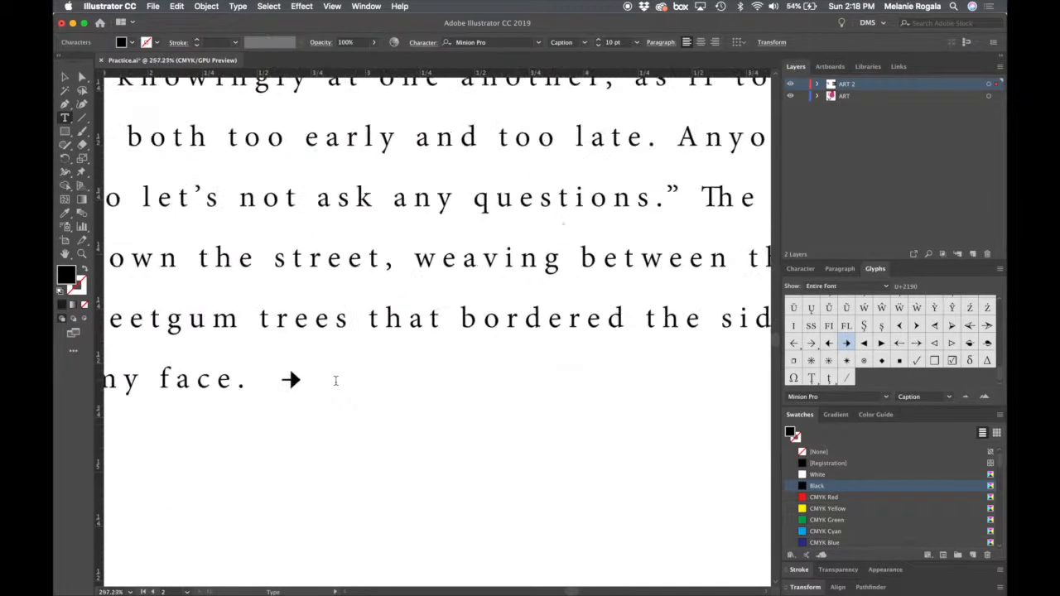
{"action": "double_click", "coordinate": [953, 364]}
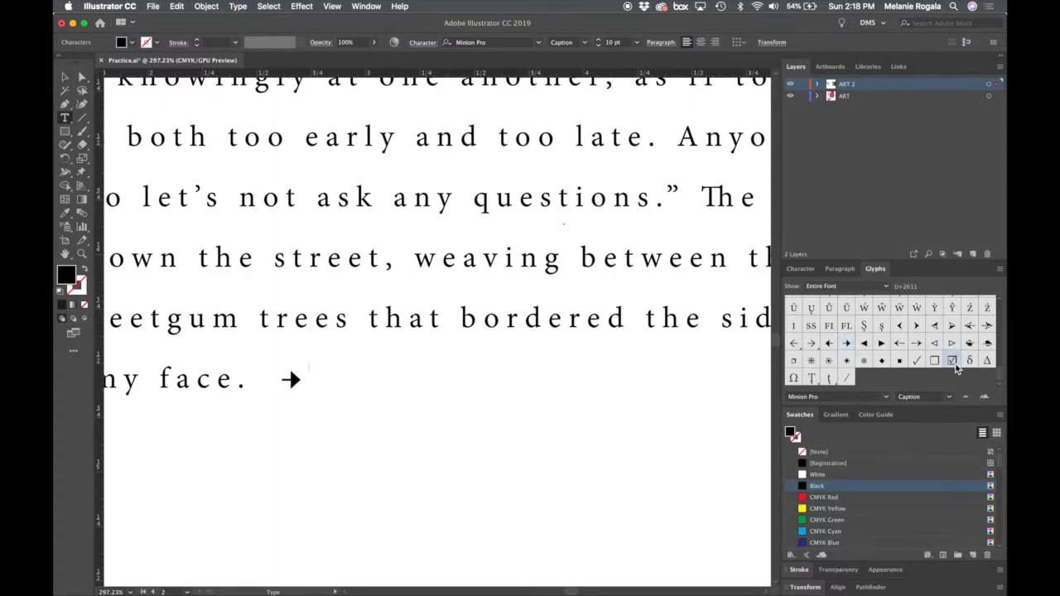
{"action": "scroll", "coordinate": [898, 343], "scroll_direction": "up", "scroll_amount": 8}
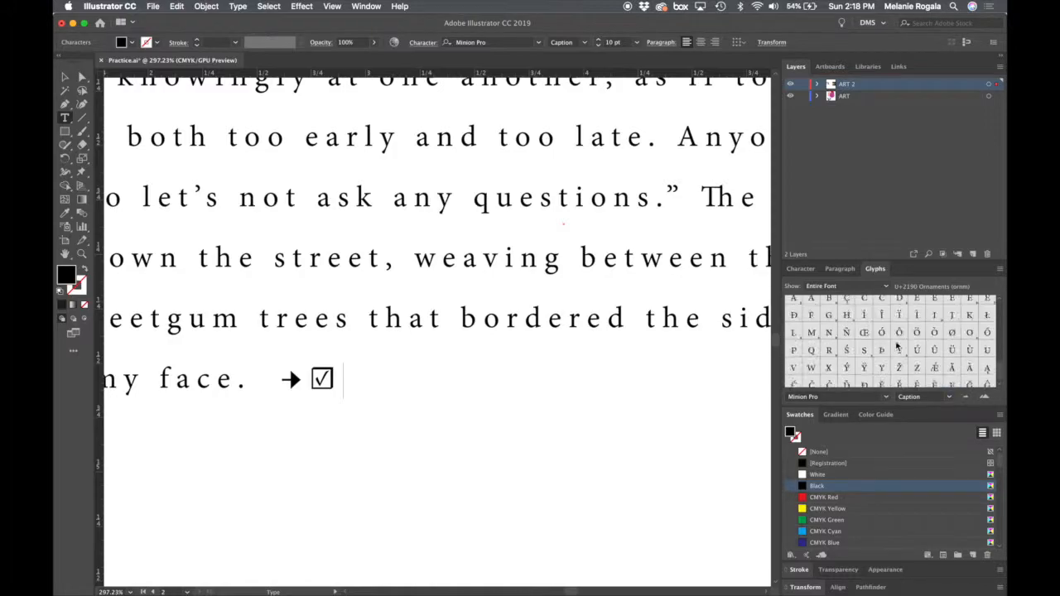
{"action": "scroll", "coordinate": [897, 346], "scroll_direction": "down", "scroll_amount": 4}
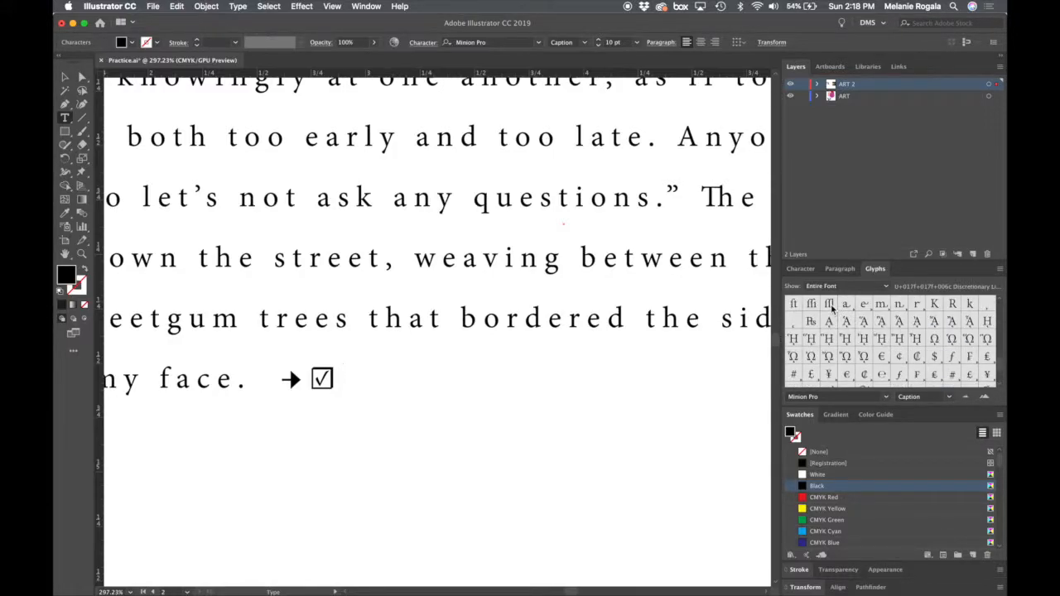
{"action": "scroll", "coordinate": [832, 309], "scroll_direction": "up", "scroll_amount": 3}
{"action": "scroll", "coordinate": [831, 308], "scroll_direction": "down", "scroll_amount": 6}
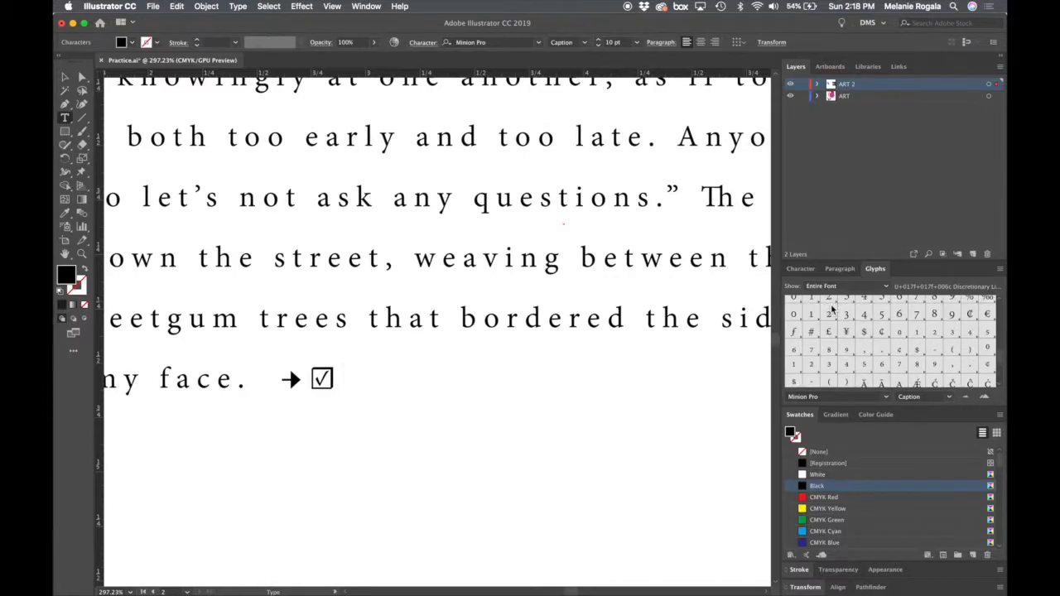
{"action": "scroll", "coordinate": [831, 308], "scroll_direction": "up", "scroll_amount": 2}
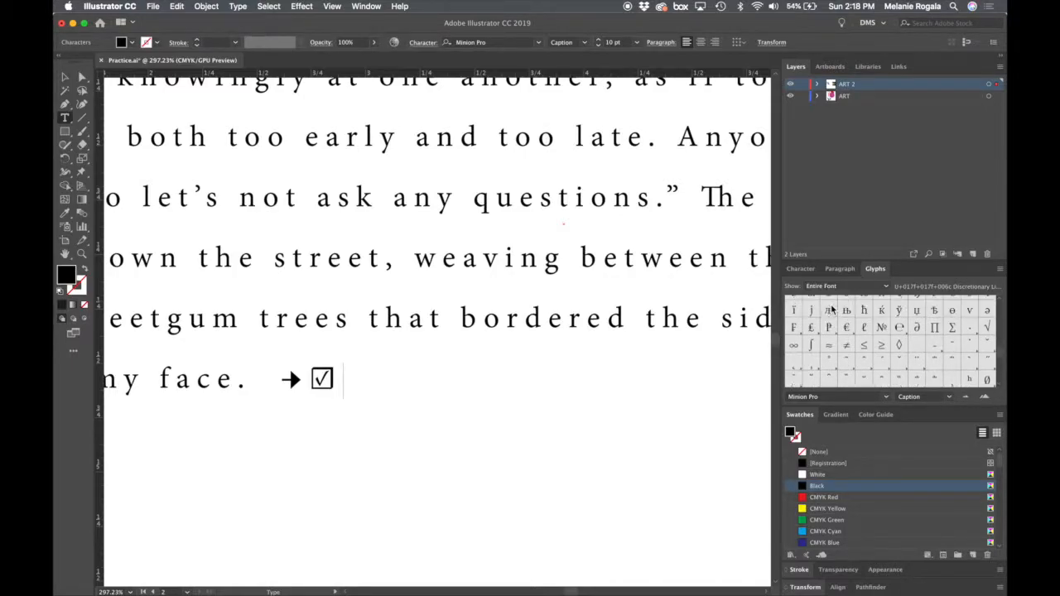
{"action": "double_click", "coordinate": [882, 348]}
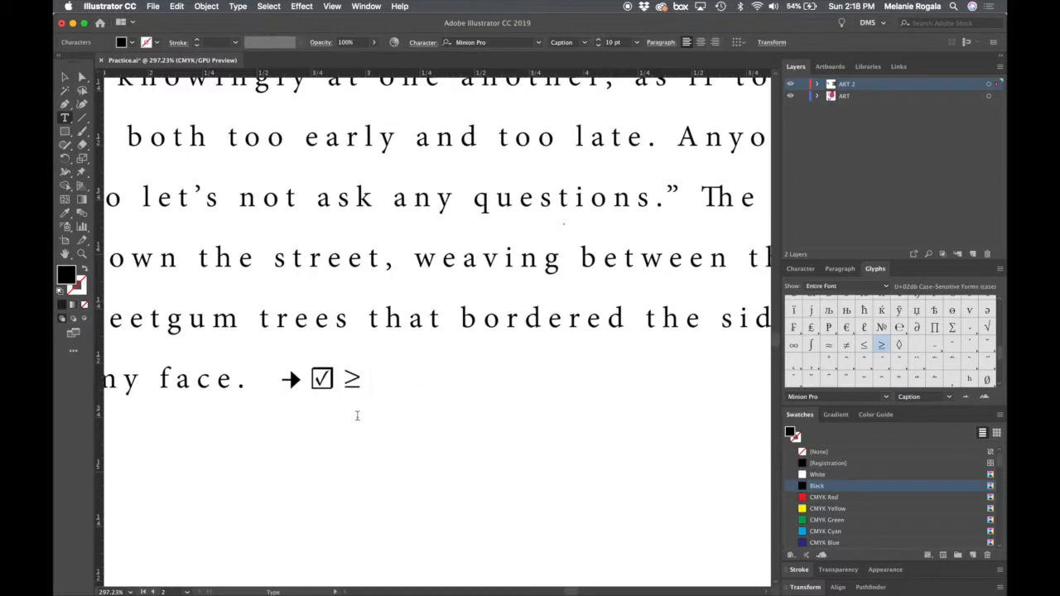
- Delete the inserted symbol glyphs from the end of the paragraph and finish editing the text
{"action": "scroll", "coordinate": [357, 416], "scroll_direction": "down", "scroll_amount": 2}
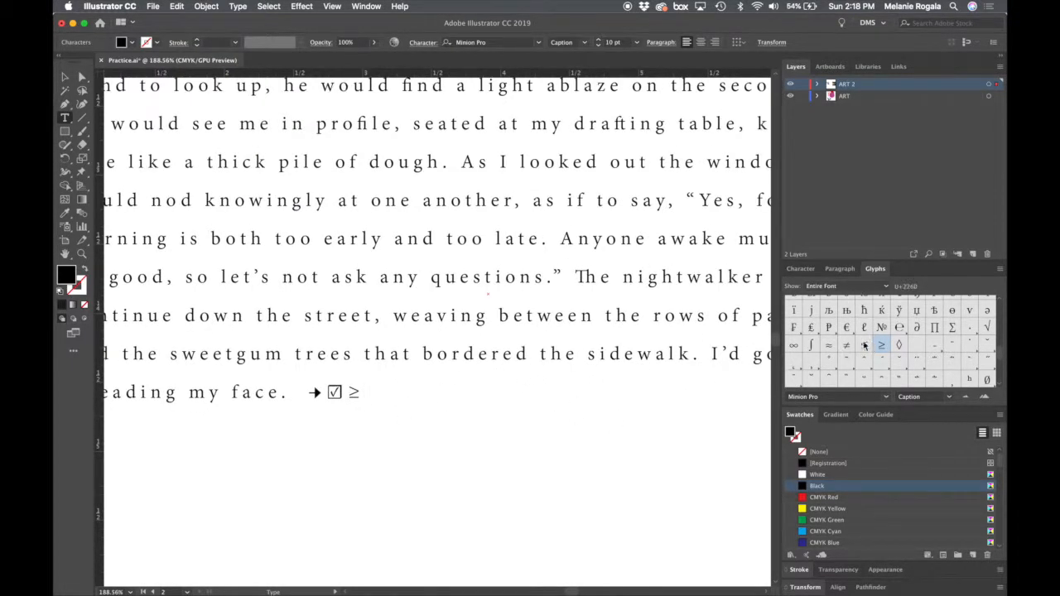
{"action": "left_click_drag", "start_coordinate": [403, 396], "coordinate": [307, 395]}
{"action": "key", "text": "BackSpace"}
{"action": "scroll", "coordinate": [307, 394], "scroll_direction": "down", "scroll_amount": 5}
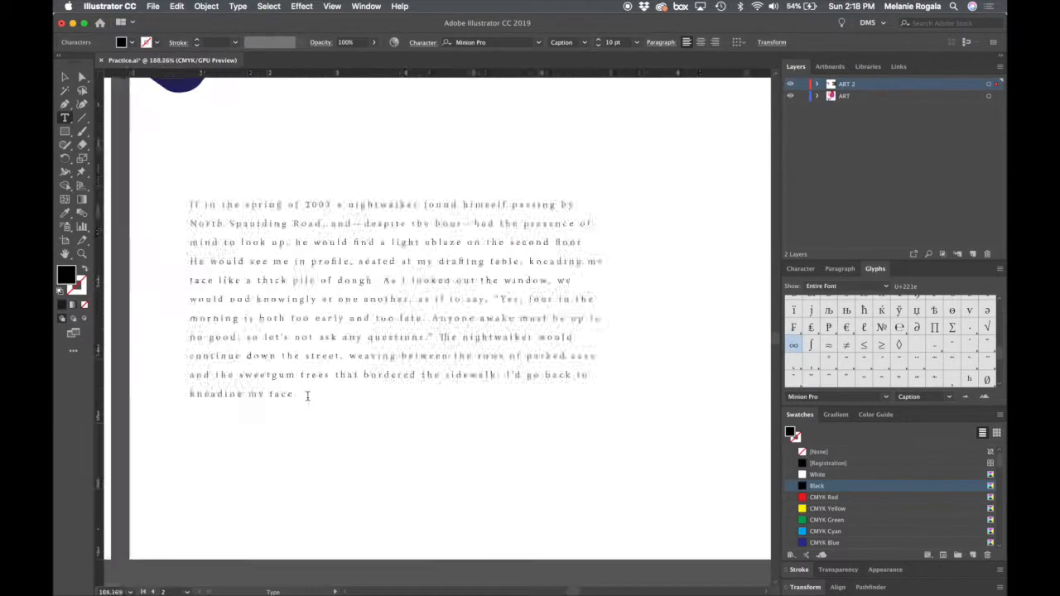
{"action": "key", "text": "Escape"}
{"action": "left_click_drag", "start_coordinate": [381, 351], "coordinate": [438, 246]}
{"action": "scroll", "coordinate": [439, 246], "scroll_direction": "down", "scroll_amount": 1}
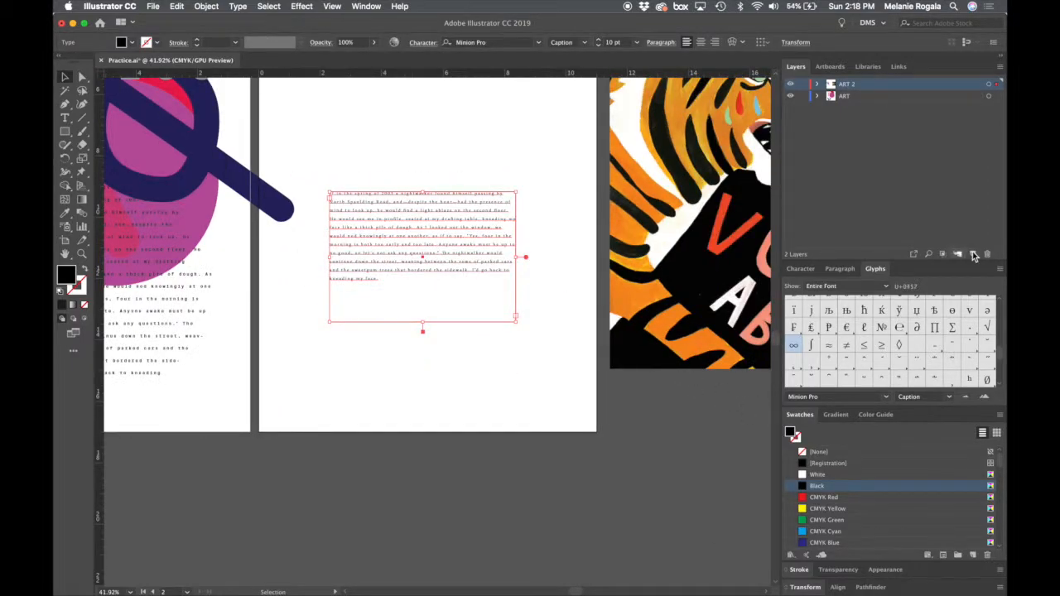
- Shrink the Layers and Glyphs areas to give the swatch list more height
{"action": "left_click_drag", "start_coordinate": [903, 262], "coordinate": [904, 212]}
{"action": "left_click_drag", "start_coordinate": [903, 175], "coordinate": [899, 142]}
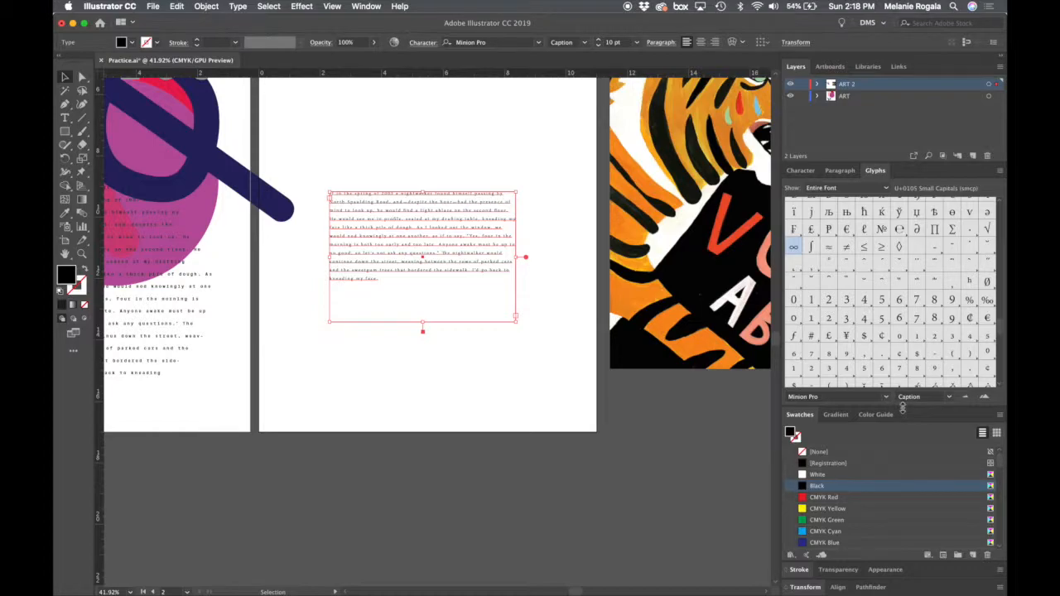
{"action": "left_click_drag", "start_coordinate": [902, 407], "coordinate": [904, 239]}
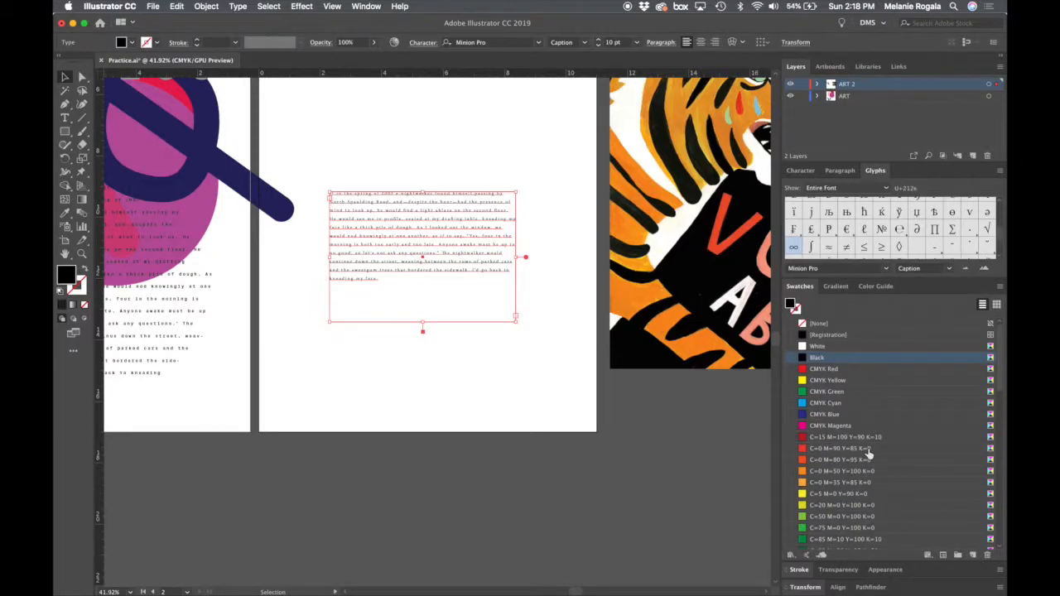
- Deselect the paragraph and look through the document's default swatches, including the Grays and Brights groups
{"action": "left_click", "coordinate": [456, 379]}
{"action": "scroll", "coordinate": [454, 383], "scroll_direction": "down", "scroll_amount": 1}
{"action": "scroll", "coordinate": [454, 383], "scroll_direction": "down", "scroll_amount": 1}
{"action": "left_click_drag", "start_coordinate": [455, 379], "coordinate": [510, 430]}
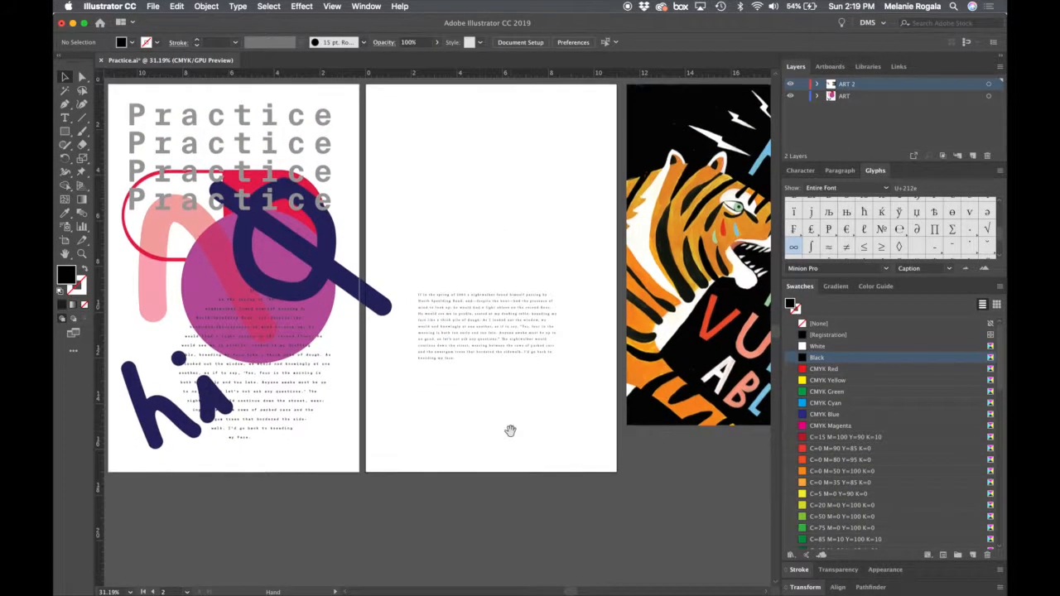
{"action": "left_click_drag", "start_coordinate": [288, 378], "coordinate": [542, 464]}
{"action": "scroll", "coordinate": [504, 379], "scroll_direction": "up", "scroll_amount": 5}
{"action": "scroll", "coordinate": [541, 465], "scroll_direction": "down", "scroll_amount": 3}
{"action": "scroll", "coordinate": [541, 466], "scroll_direction": "down", "scroll_amount": 1}
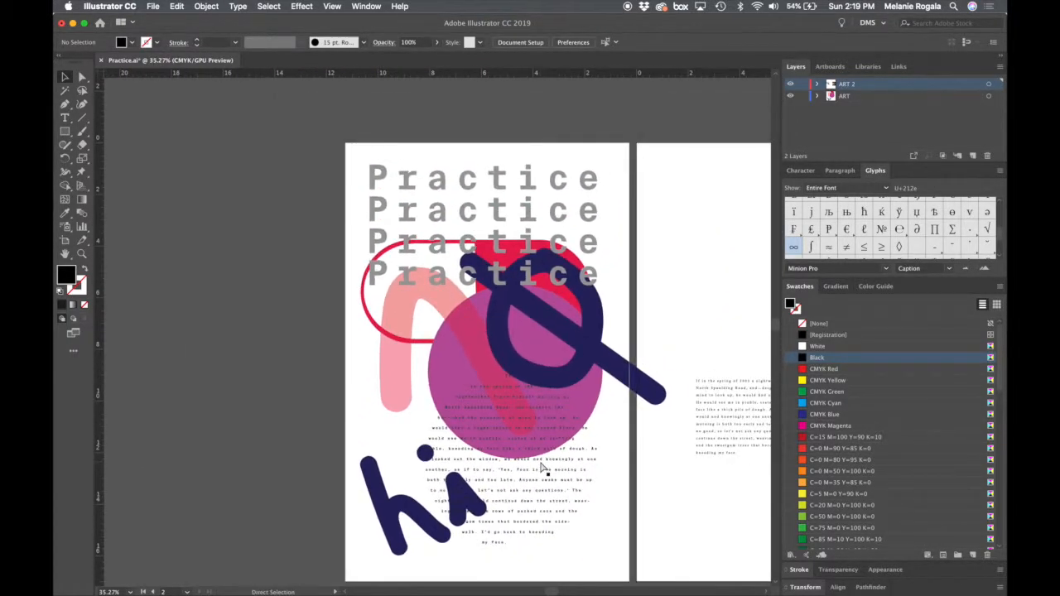
{"action": "scroll", "coordinate": [541, 466], "scroll_direction": "up", "scroll_amount": 1}
{"action": "scroll", "coordinate": [541, 466], "scroll_direction": "right", "scroll_amount": 5}
{"action": "scroll", "coordinate": [540, 468], "scroll_direction": "left", "scroll_amount": 5}
{"action": "scroll", "coordinate": [542, 467], "scroll_direction": "left", "scroll_amount": 1}
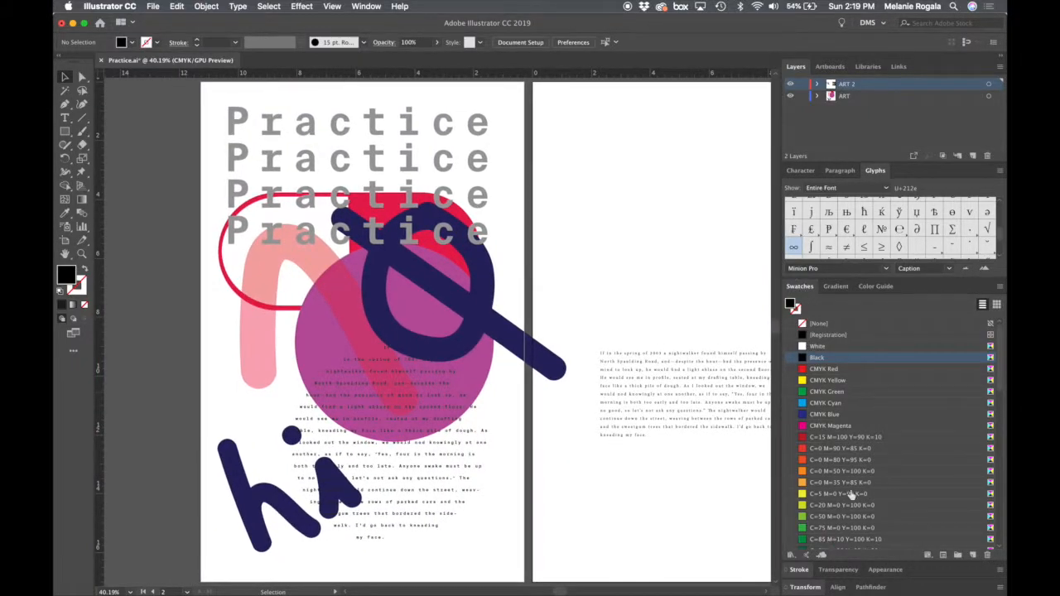
{"action": "scroll", "coordinate": [863, 469], "scroll_direction": "down", "scroll_amount": 10}
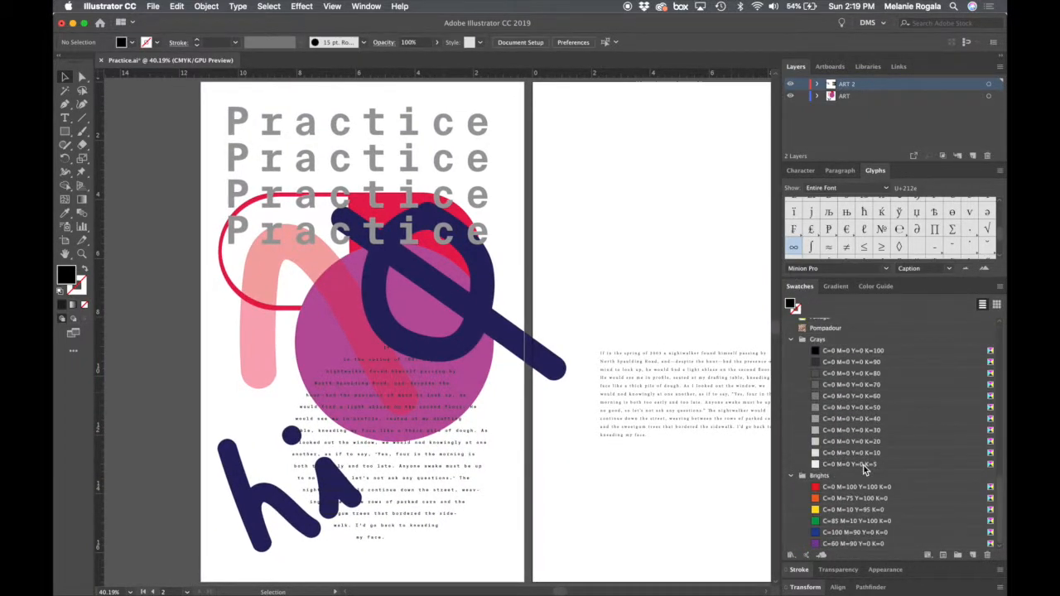
{"action": "scroll", "coordinate": [863, 469], "scroll_direction": "up", "scroll_amount": 10}
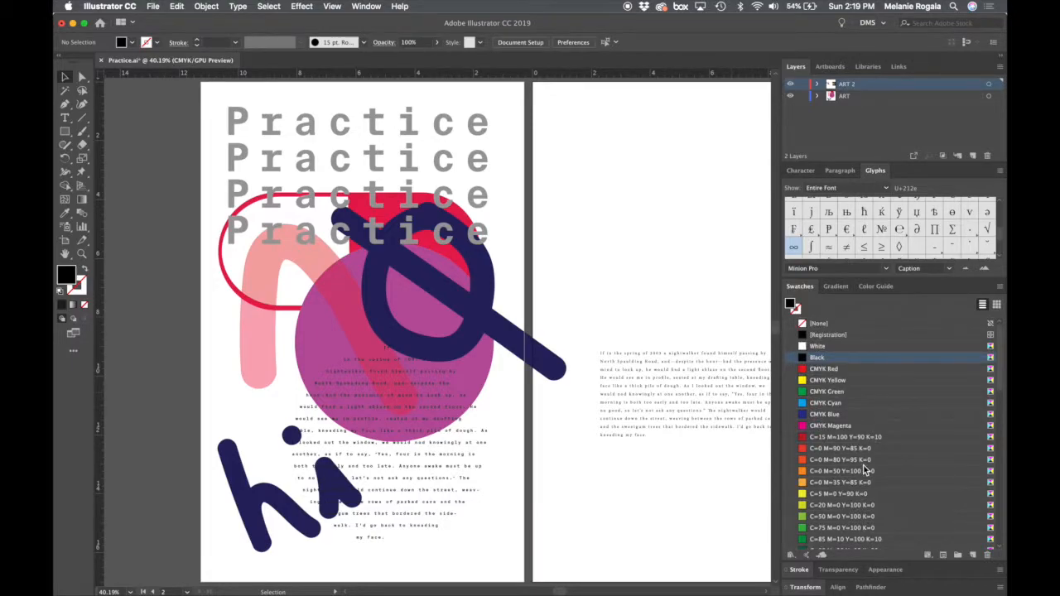
{"action": "scroll", "coordinate": [864, 469], "scroll_direction": "down", "scroll_amount": 10}
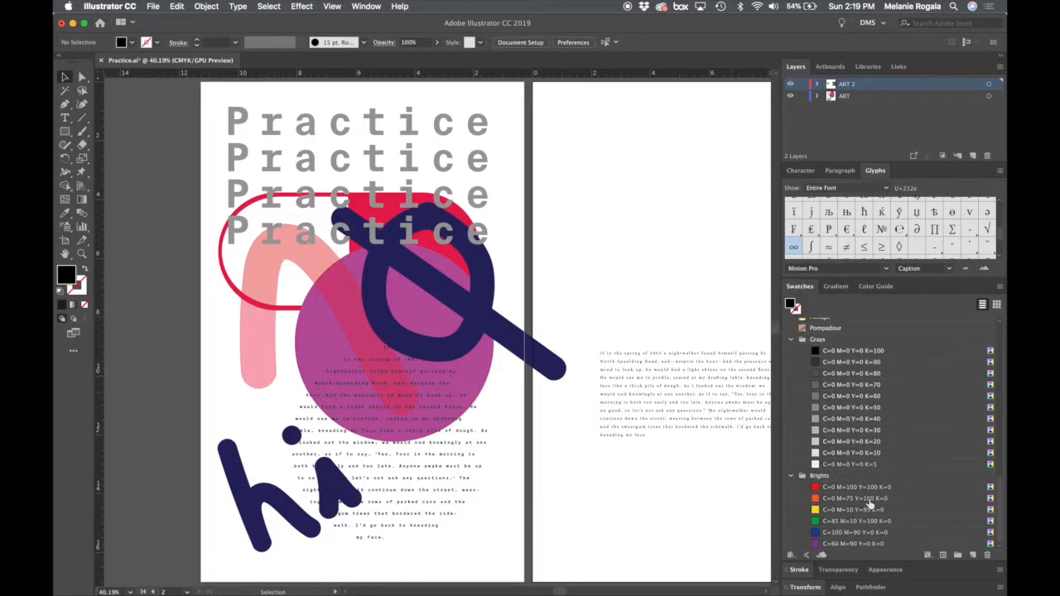
- Delete all the default swatches from CMYK Red through the end of the Brights group
{"action": "left_click", "coordinate": [904, 546]}
{"action": "scroll", "coordinate": [903, 546], "scroll_direction": "up", "scroll_amount": 10}
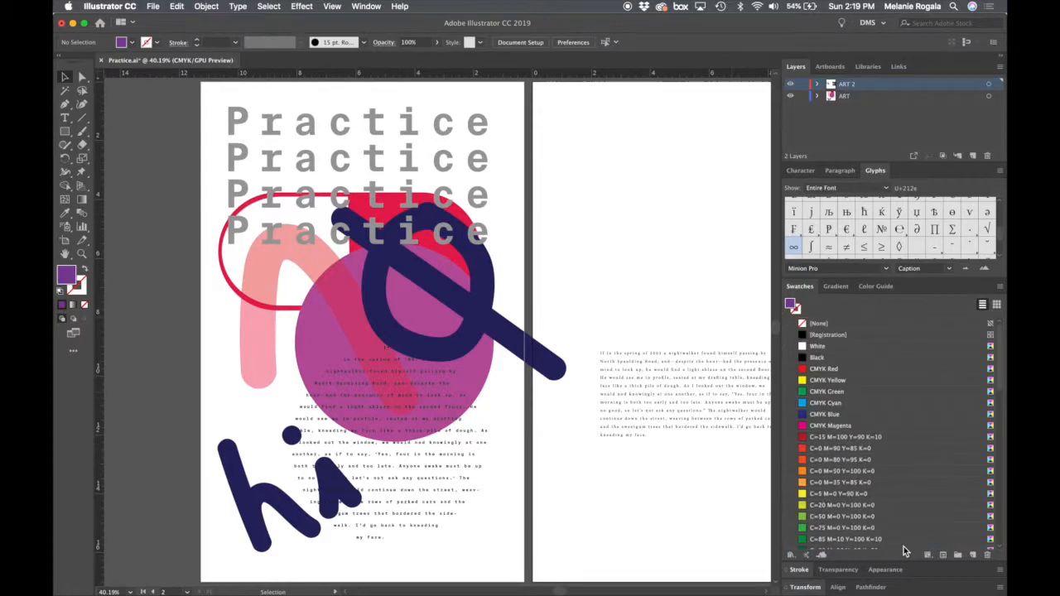
{"action": "left_click", "coordinate": [895, 367]}
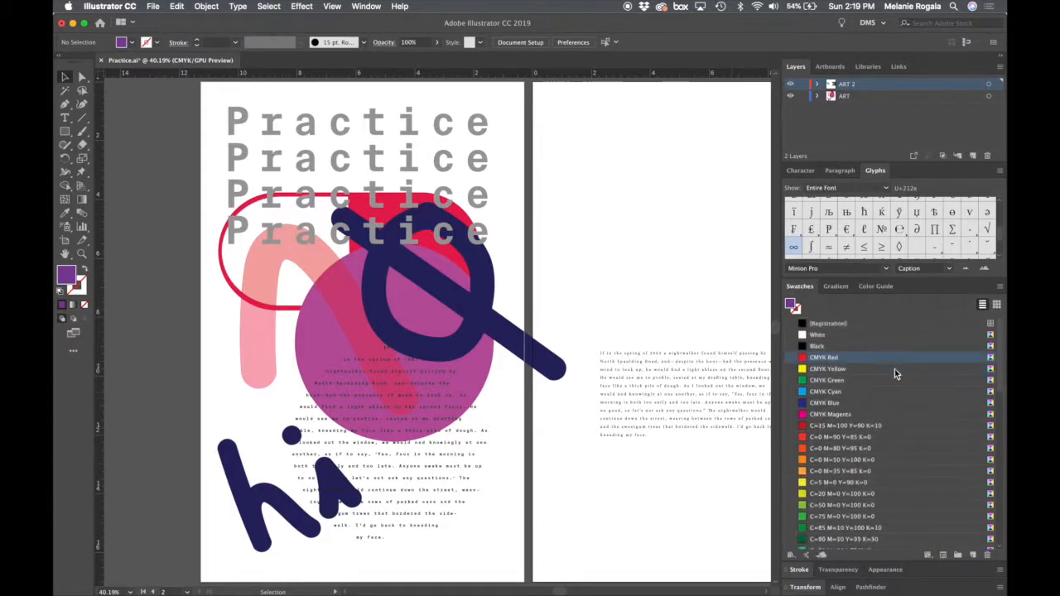
{"action": "scroll", "coordinate": [886, 464], "scroll_direction": "down", "scroll_amount": 10}
{"action": "left_click", "coordinate": [892, 545], "text": "shift"}
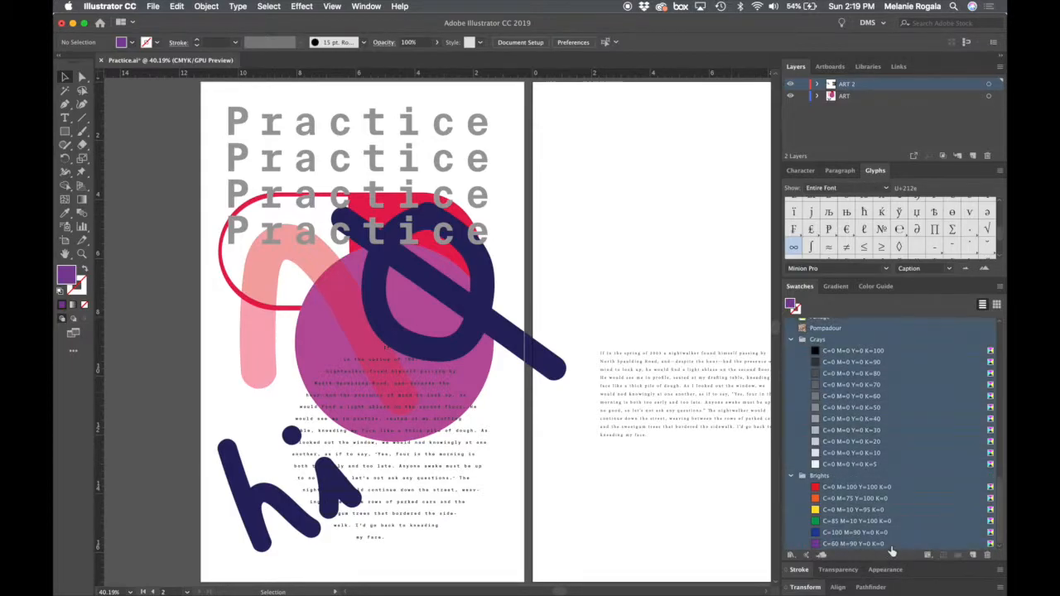
{"action": "left_click", "coordinate": [986, 555]}
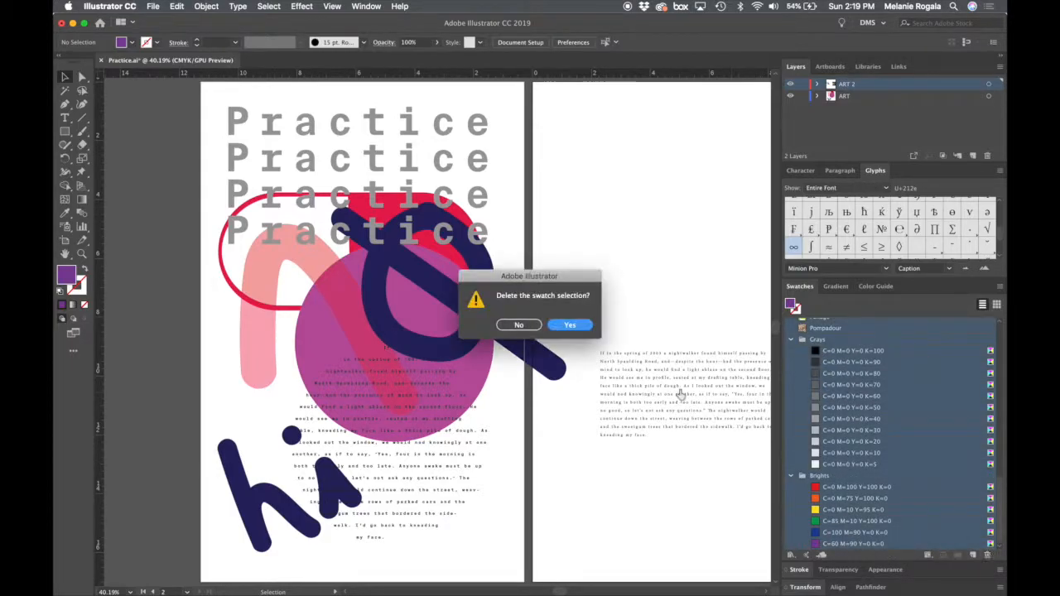
{"action": "left_click", "coordinate": [571, 326]}
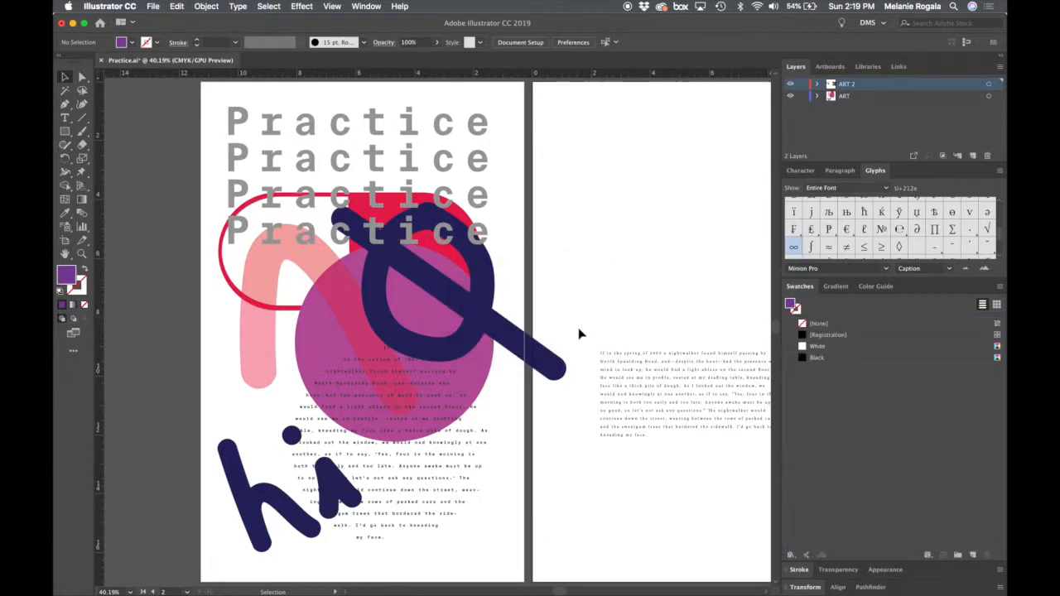
- Select the navy circle-and-slash group on the first artboard and inspect its fill and stroke colours
{"action": "left_click", "coordinate": [476, 315]}
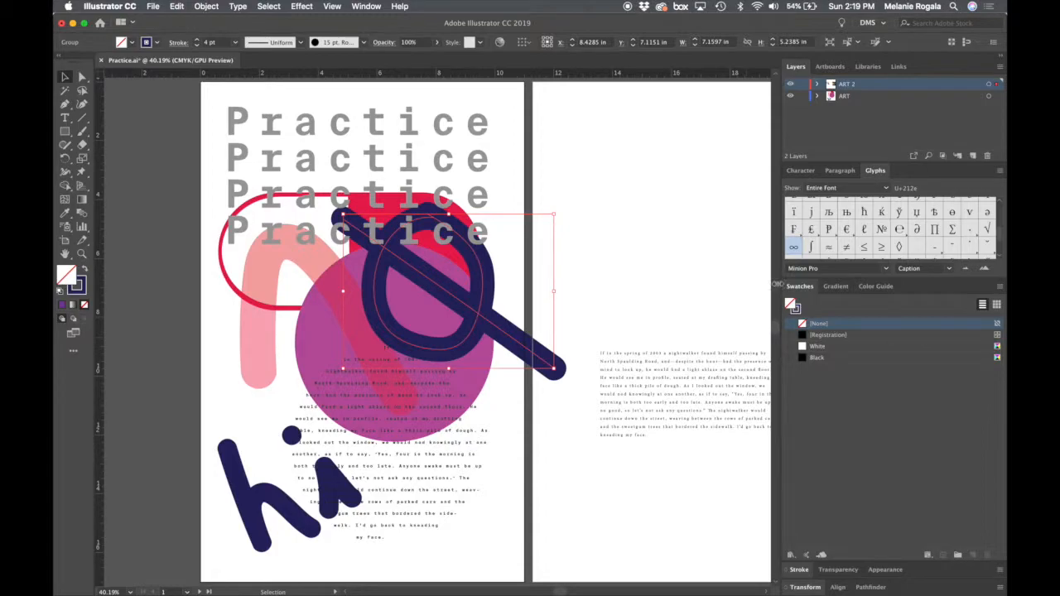
{"action": "left_click", "coordinate": [797, 311]}
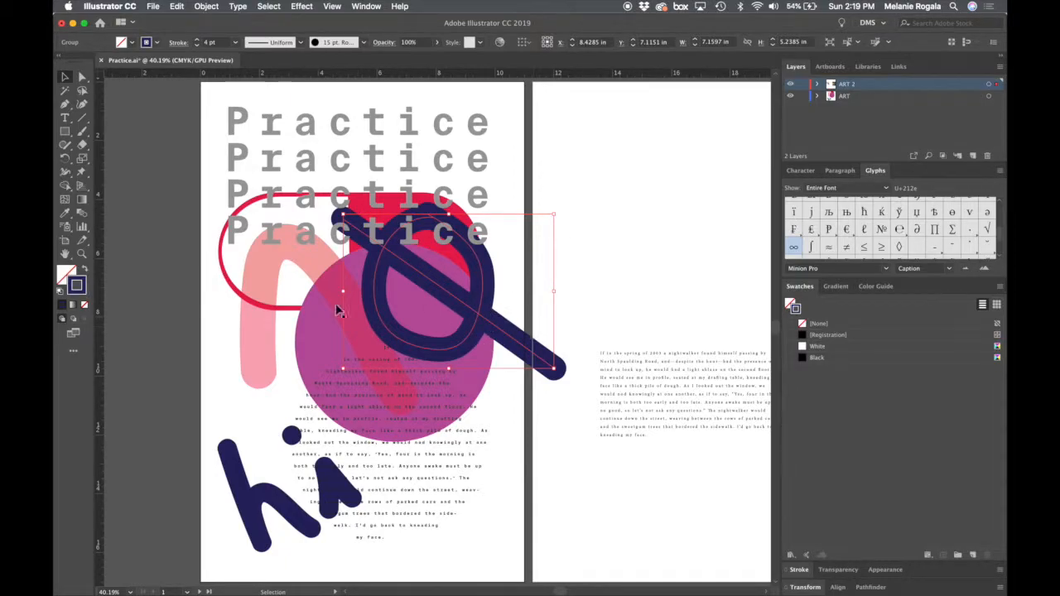
{"action": "left_click", "coordinate": [64, 276]}
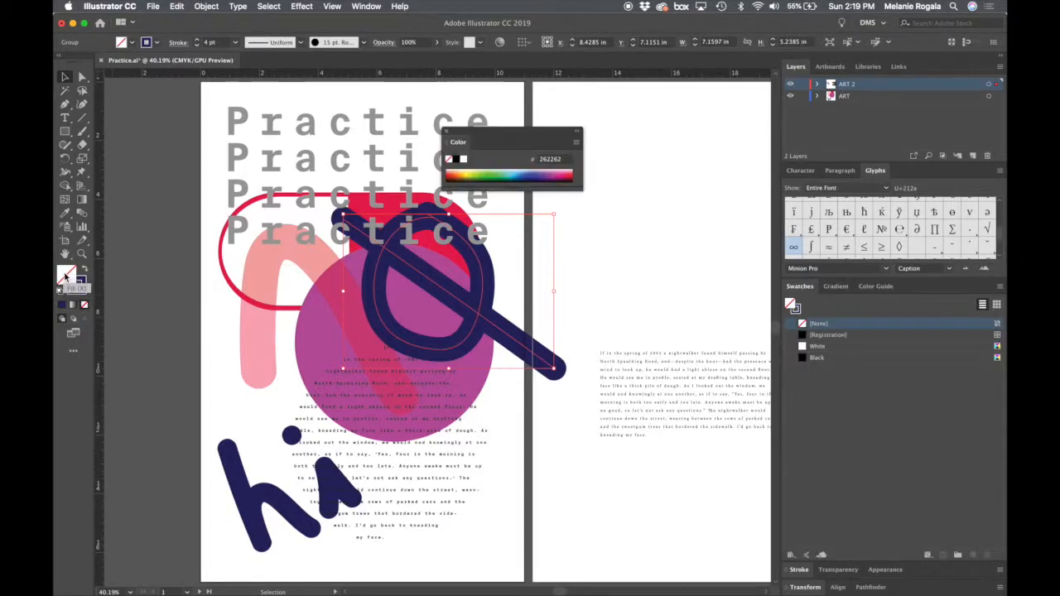
{"action": "left_click", "coordinate": [446, 131]}
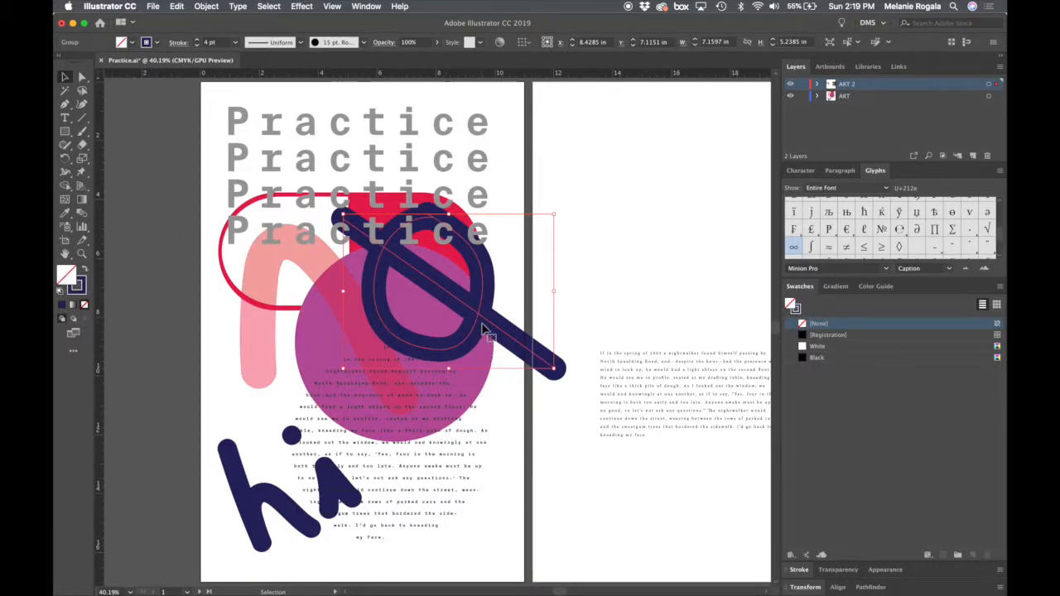
- Switch the active colour between the navy group's fill and stroke, finishing with the stroke active
{"action": "left_click", "coordinate": [82, 287]}
{"action": "key", "text": "x"}
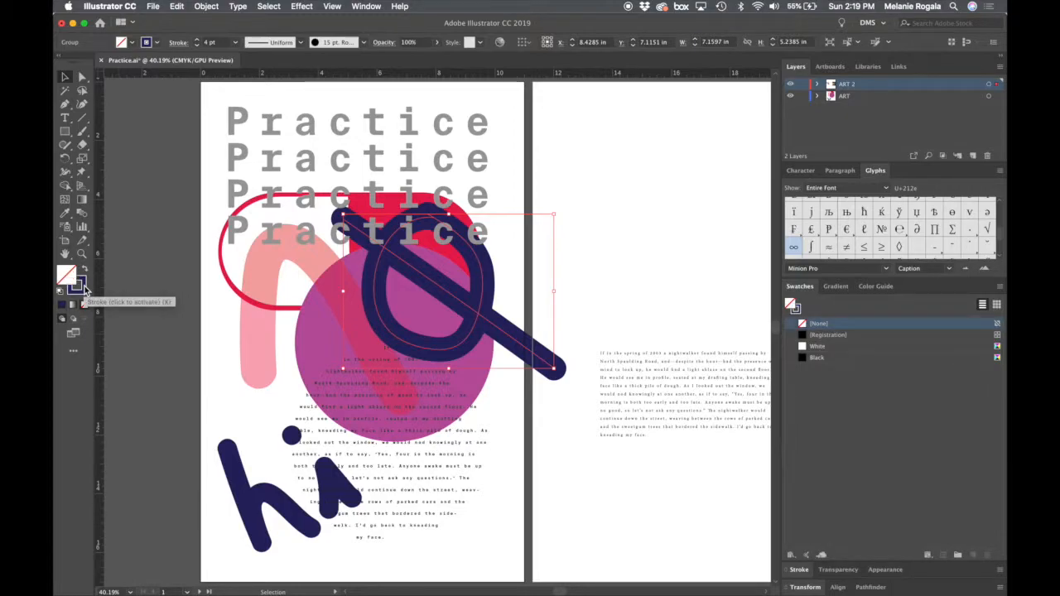
{"action": "left_click", "coordinate": [82, 287]}
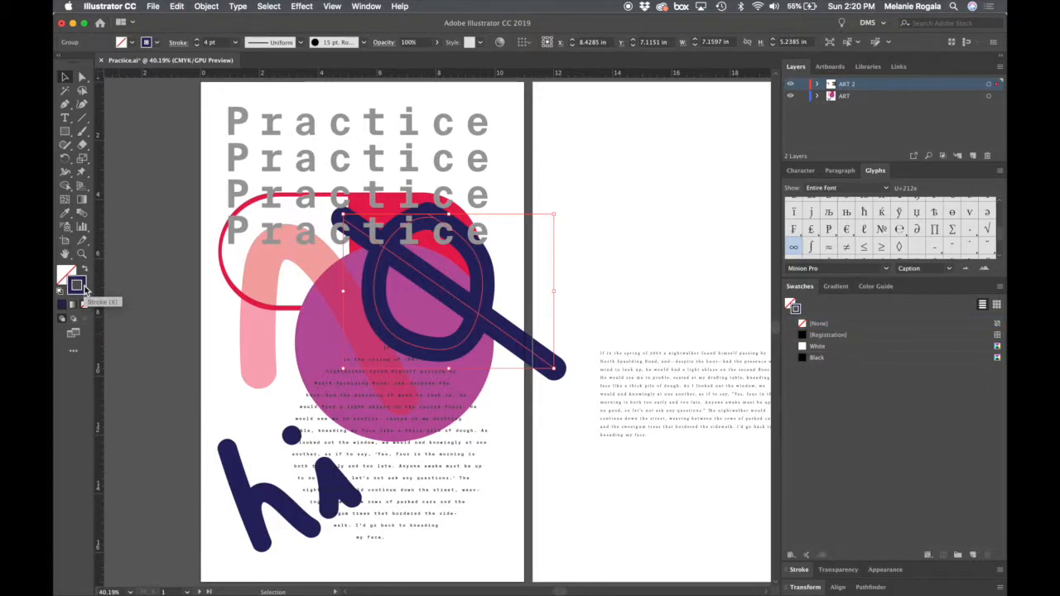
{"action": "key", "text": "x"}
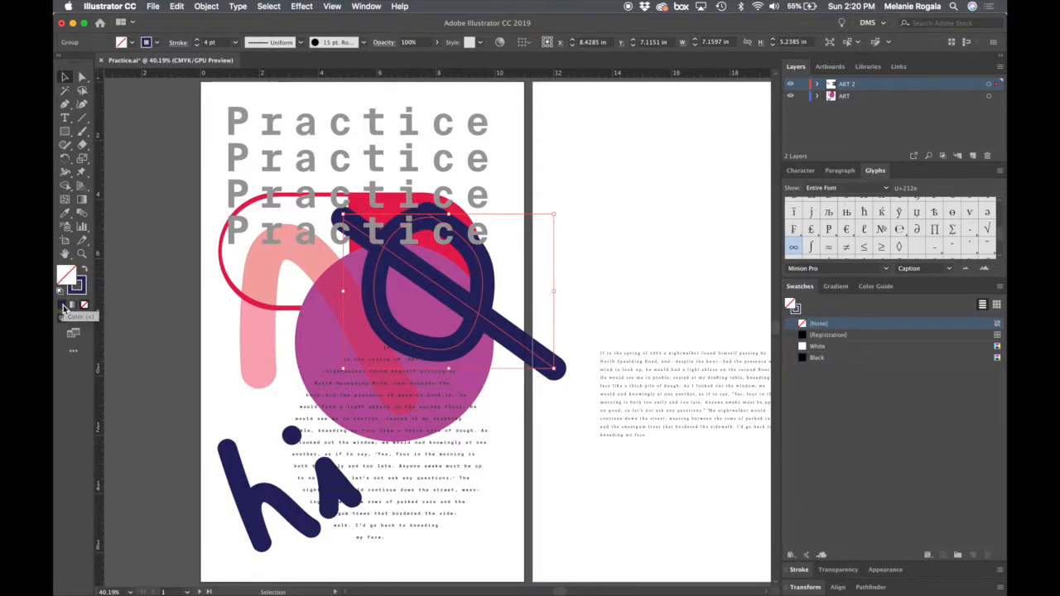
{"action": "left_click", "coordinate": [83, 288]}
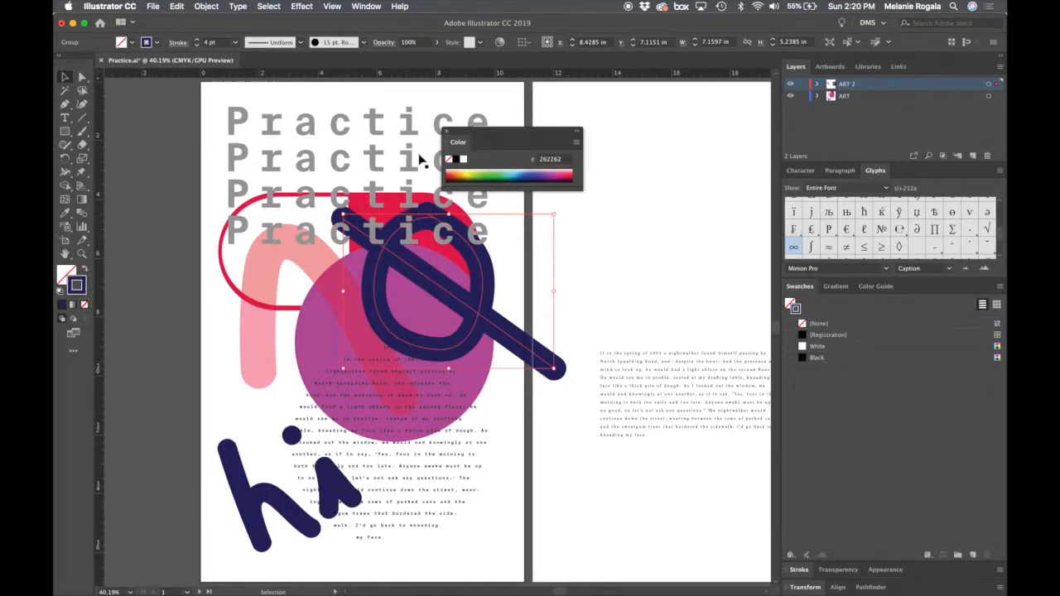
- Open the group's stroke colour for editing and pick a dark olive green, about hex 232d12
{"action": "double_click", "coordinate": [82, 294]}
{"action": "mouse_move", "coordinate": [652, 197]}
{"action": "left_mouse_down"}
{"action": "mouse_move", "coordinate": [686, 48]}
{"action": "mouse_move", "coordinate": [711, 54]}
{"action": "left_mouse_up"}
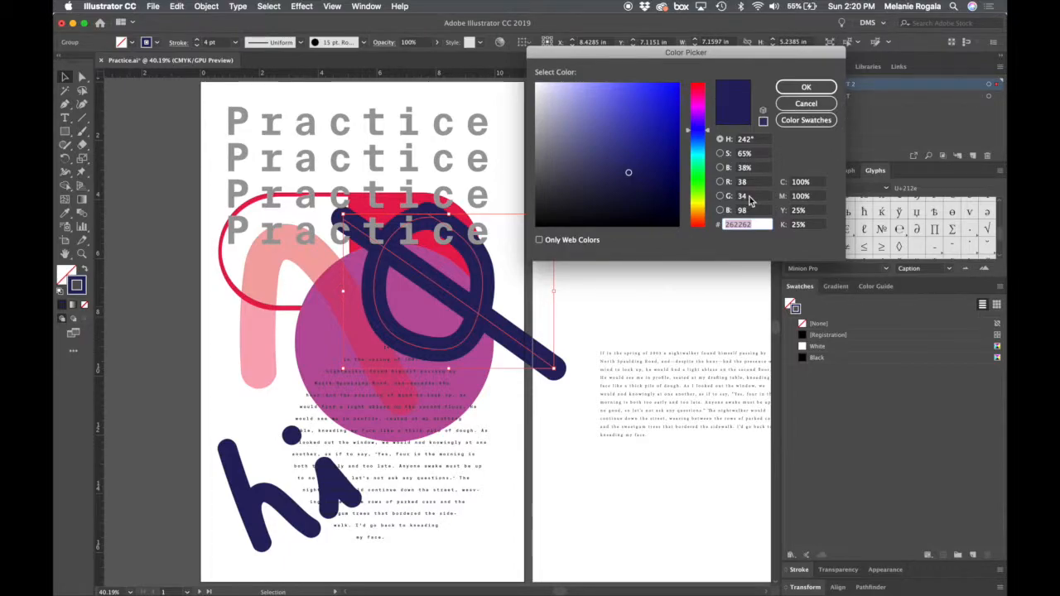
{"action": "left_click", "coordinate": [698, 185]}
{"action": "left_click", "coordinate": [660, 155]}
{"action": "left_click_drag", "start_coordinate": [659, 155], "coordinate": [626, 199]}
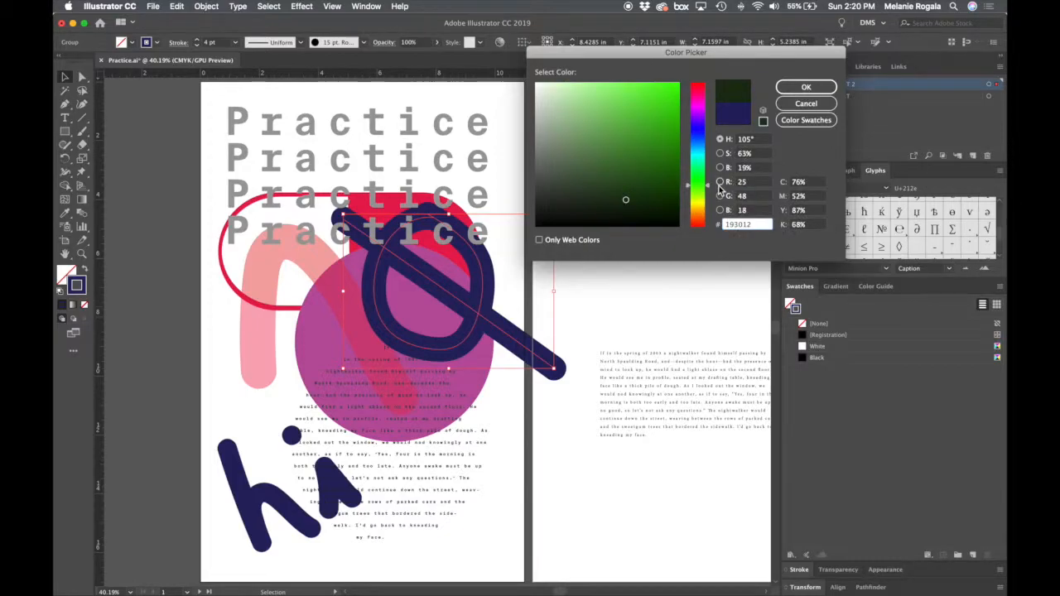
{"action": "left_click_drag", "start_coordinate": [710, 188], "coordinate": [706, 196]}
{"action": "left_click", "coordinate": [622, 199]}
{"action": "left_click_drag", "start_coordinate": [623, 200], "coordinate": [621, 201]}
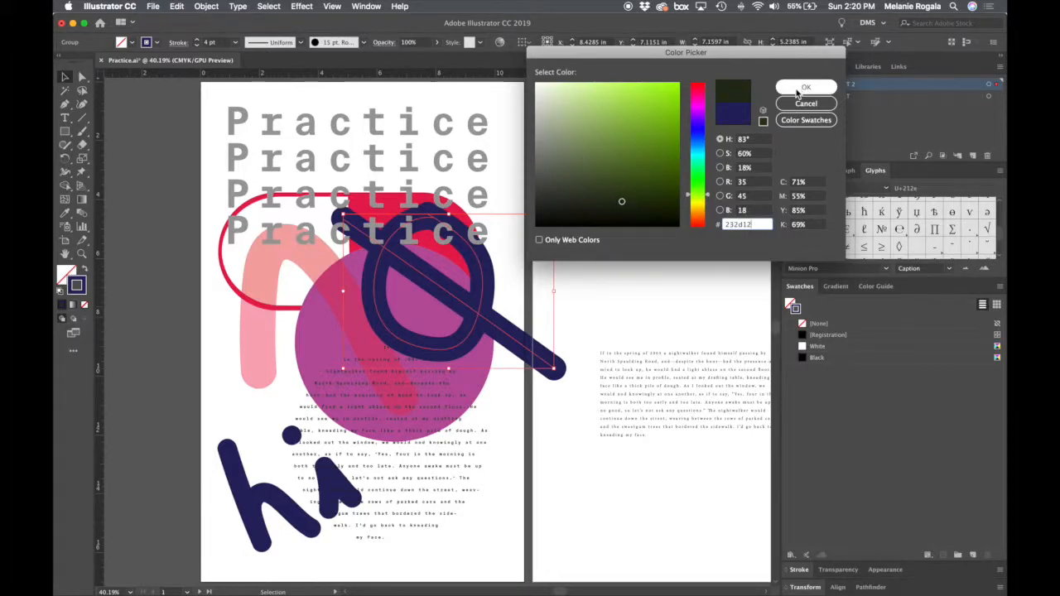
- Refine the stroke colour with green (G) 80 and black (K) 55%, and apply it to the circle-and-slash group
{"action": "left_click", "coordinate": [750, 185]}
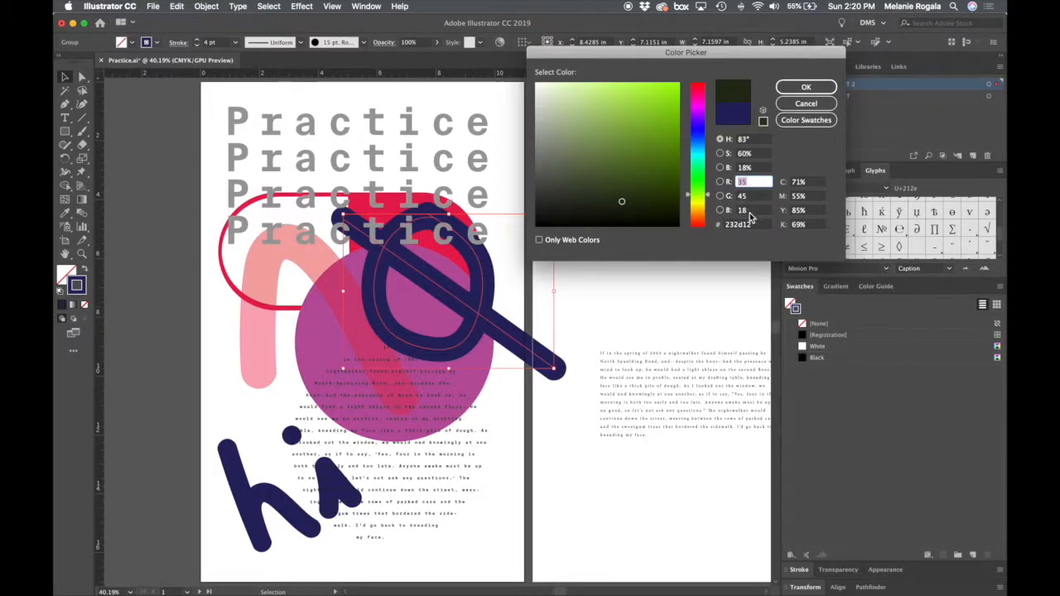
{"action": "left_click", "coordinate": [754, 199]}
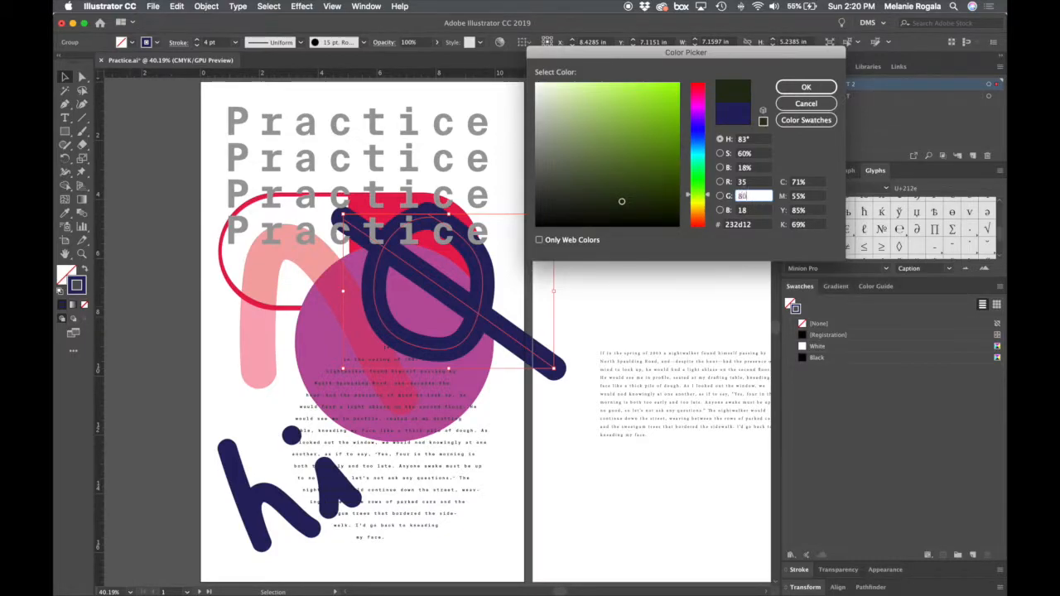
{"action": "key", "text": "Tab"}
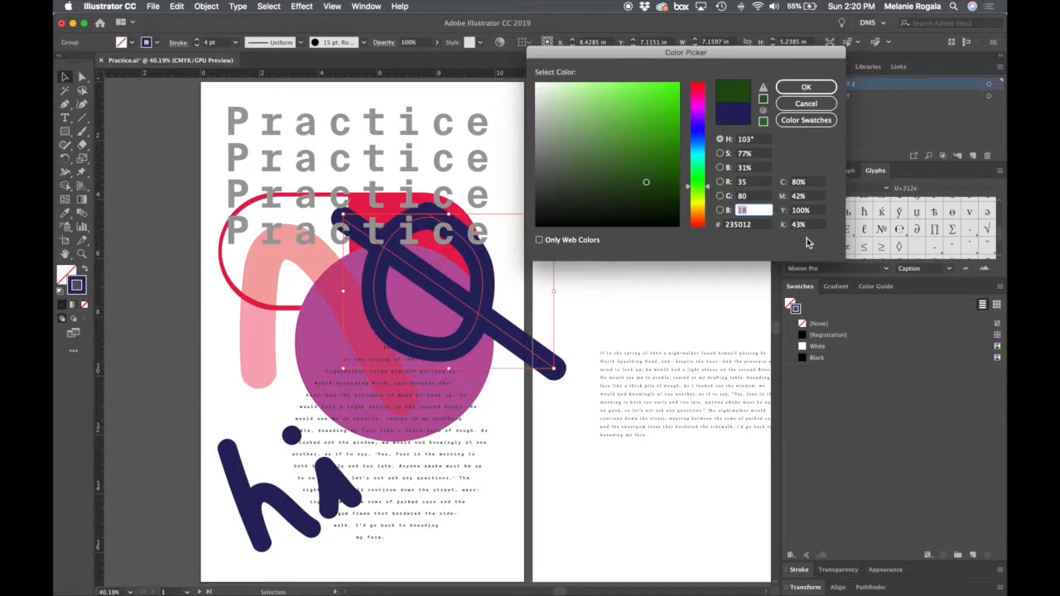
{"action": "left_click", "coordinate": [815, 213]}
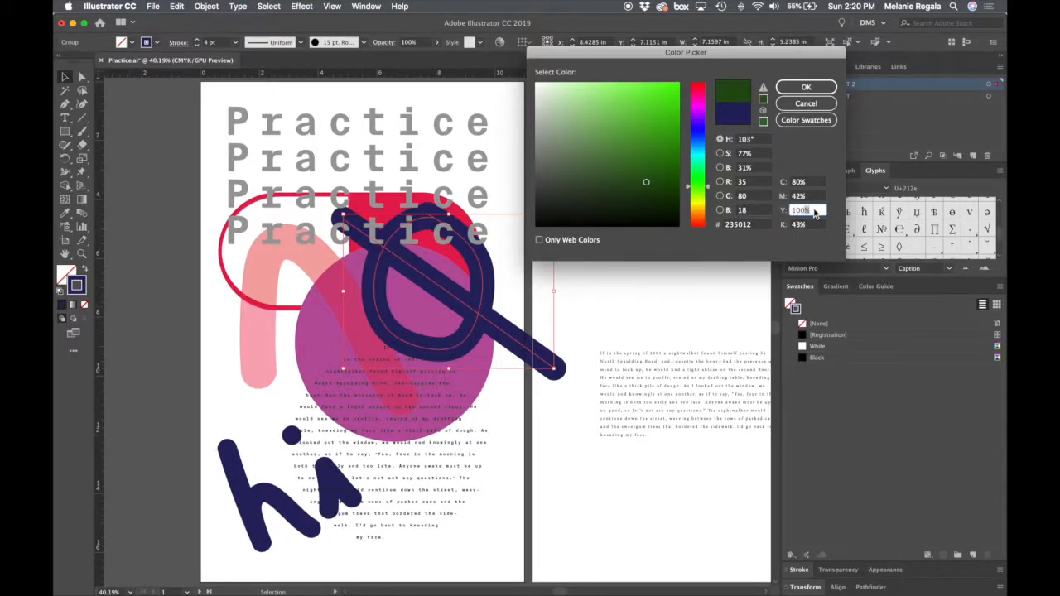
{"action": "left_click", "coordinate": [811, 225]}
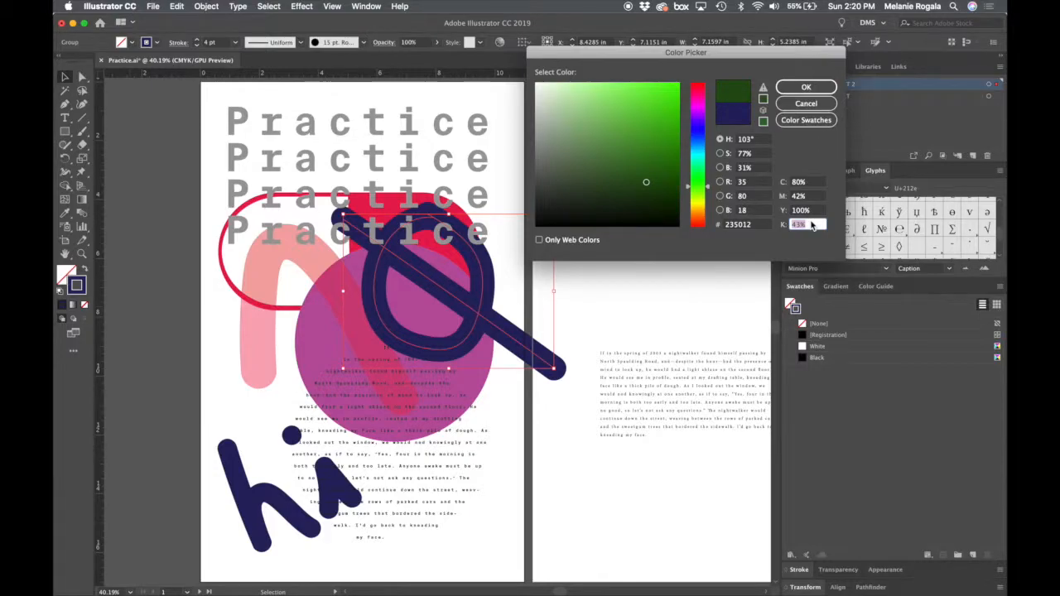
{"action": "type", "text": "55"}
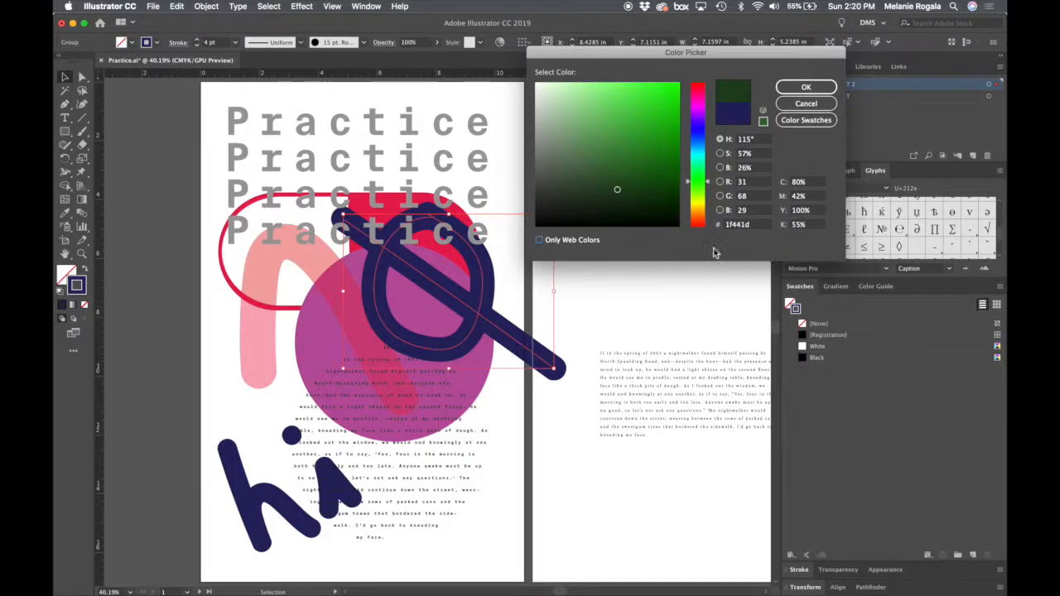
{"action": "left_click", "coordinate": [750, 227]}
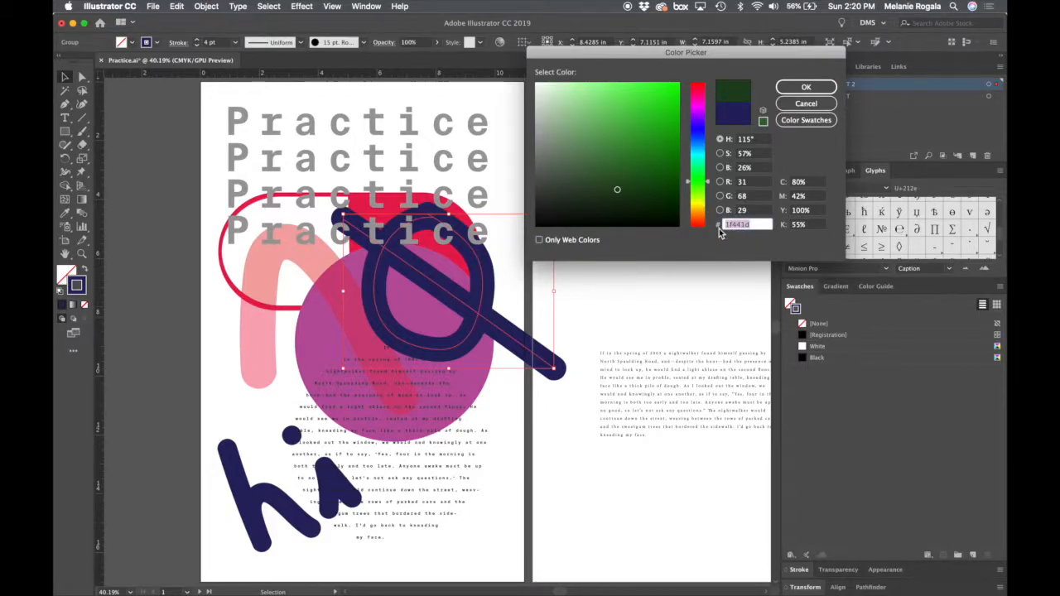
{"action": "left_click", "coordinate": [808, 87]}
{"action": "left_click", "coordinate": [523, 446]}
{"action": "left_click", "coordinate": [484, 323]}
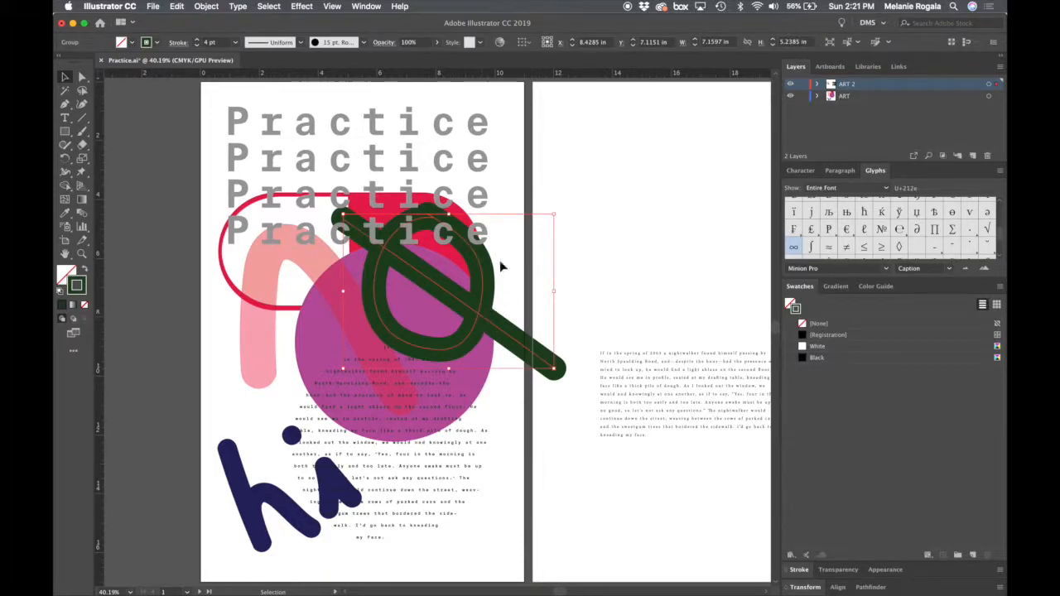
- Fill the circle-and-slash group with pale green cee2cc, deselect it and close the floating Color panel
{"action": "double_click", "coordinate": [66, 275]}
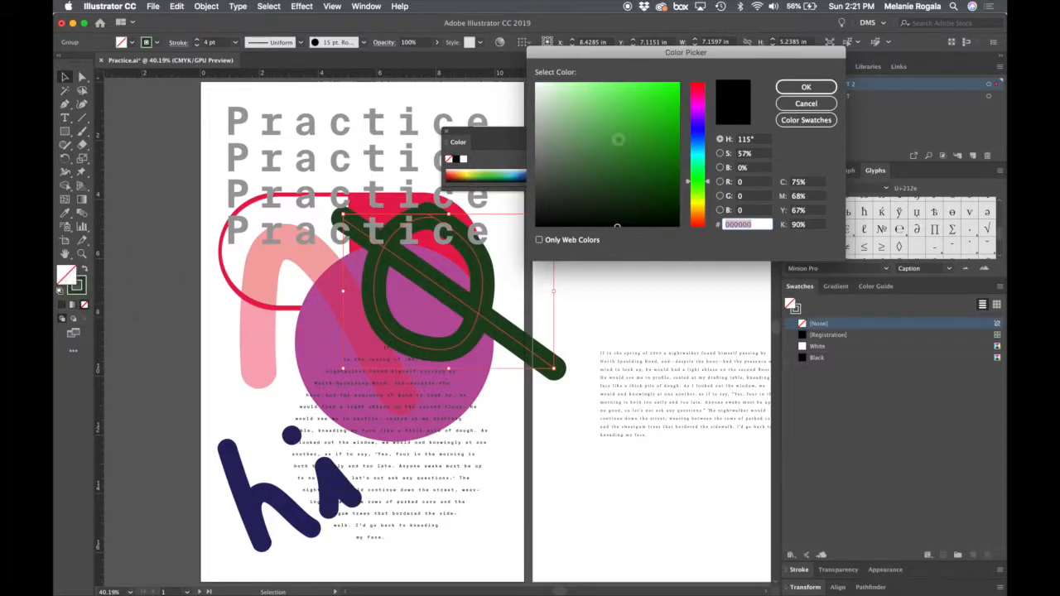
{"action": "left_click_drag", "start_coordinate": [627, 161], "coordinate": [552, 99]}
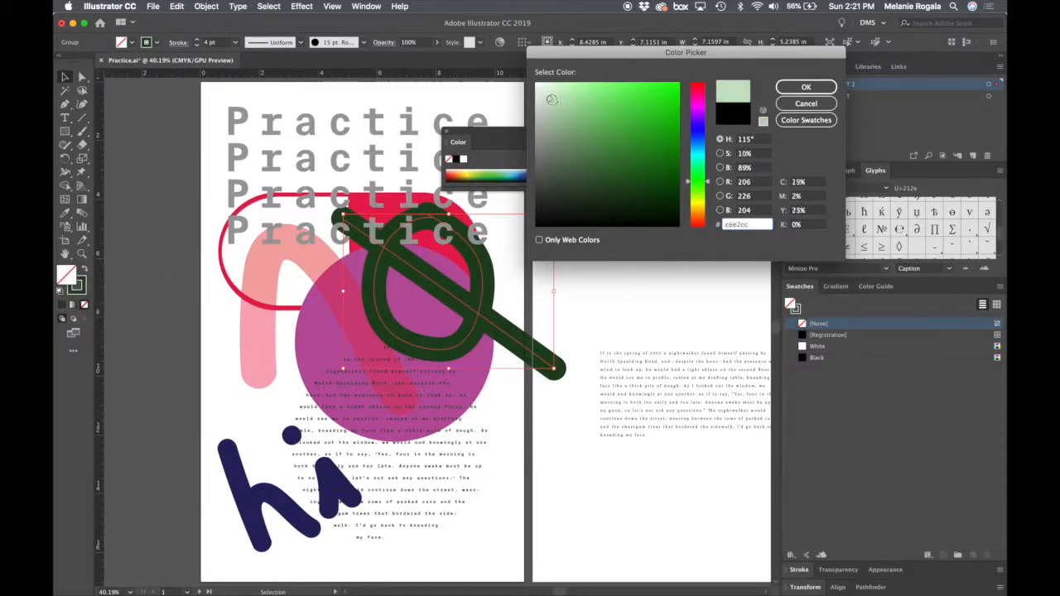
{"action": "key", "text": "Return"}
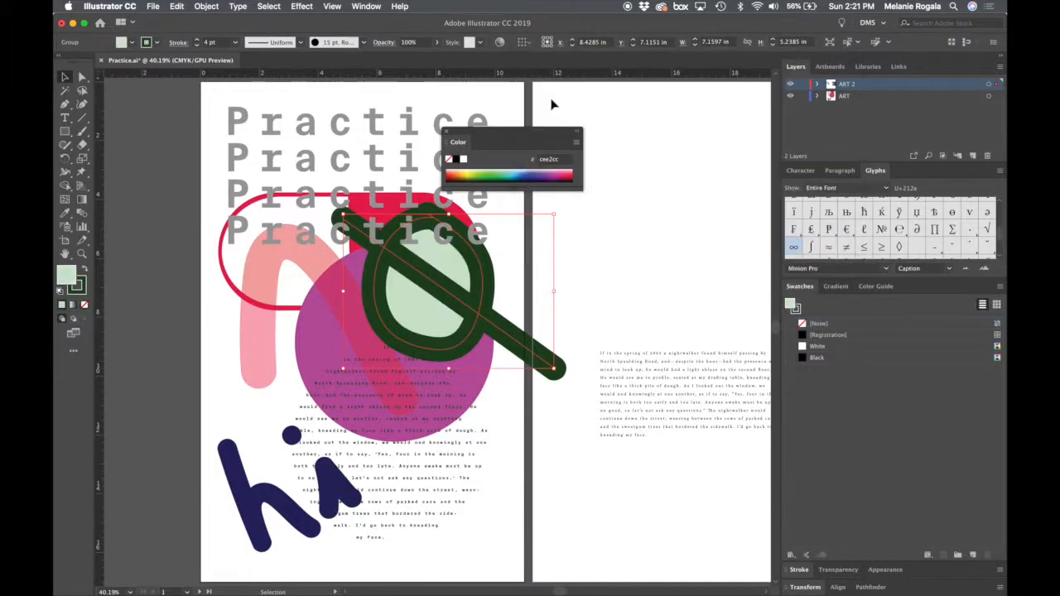
{"action": "left_click", "coordinate": [619, 305]}
{"action": "left_click", "coordinate": [454, 299]}
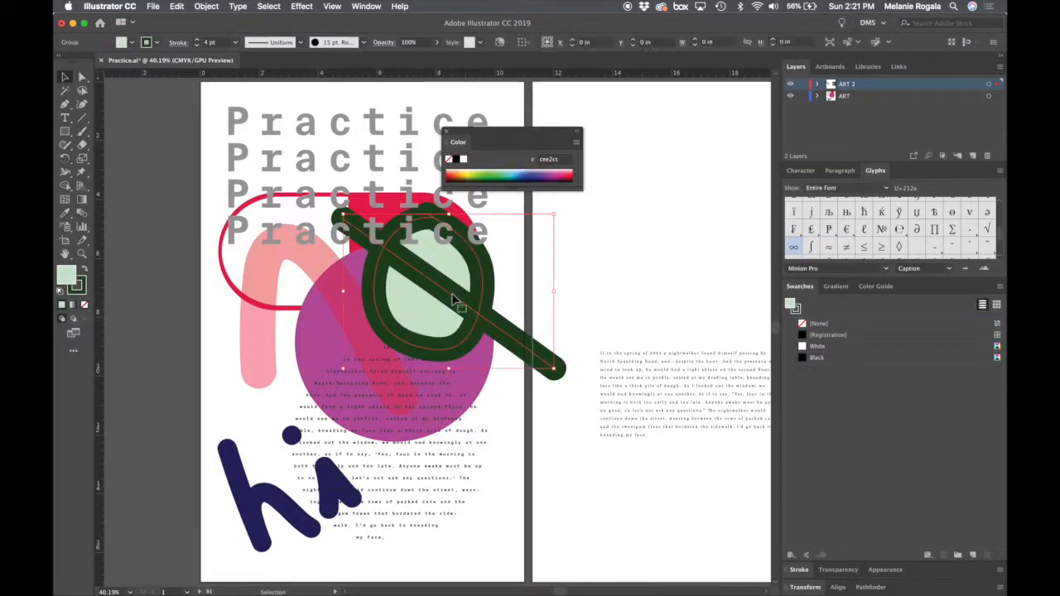
{"action": "left_click", "coordinate": [579, 279]}
{"action": "left_click", "coordinate": [446, 133]}
- Select the diagonal slash path and save its dark green stroke colour as a swatch
{"action": "left_click", "coordinate": [495, 341]}
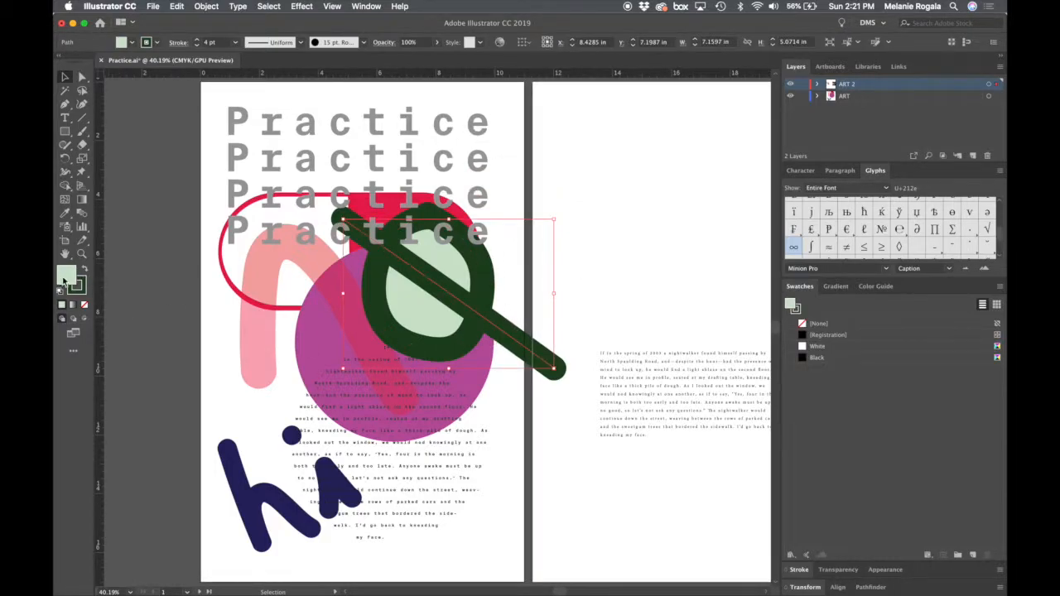
{"action": "left_click", "coordinate": [69, 278]}
{"action": "left_click", "coordinate": [795, 310]}
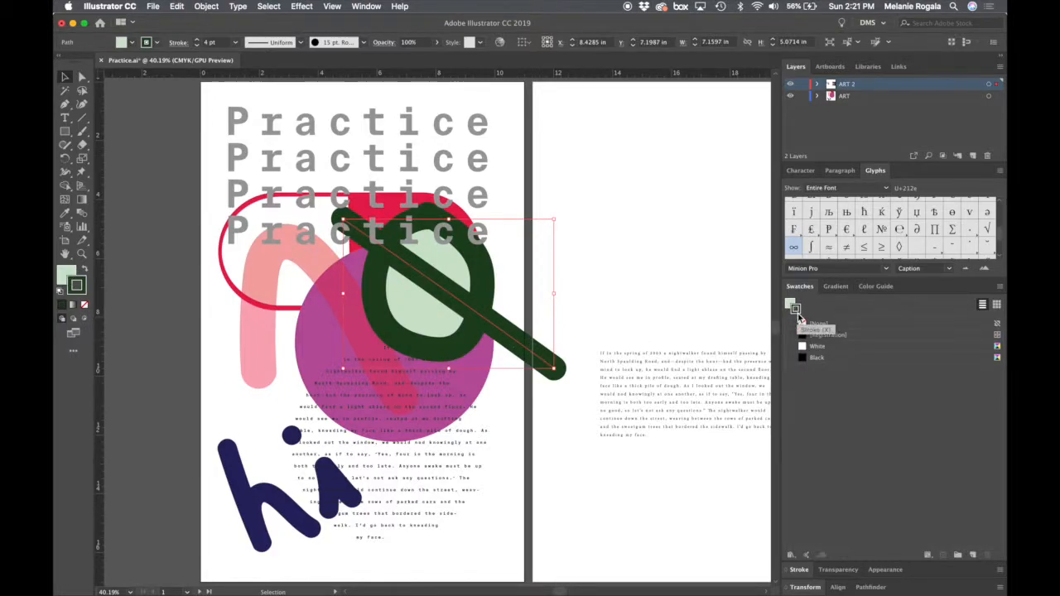
{"action": "left_click_drag", "start_coordinate": [798, 317], "coordinate": [817, 374]}
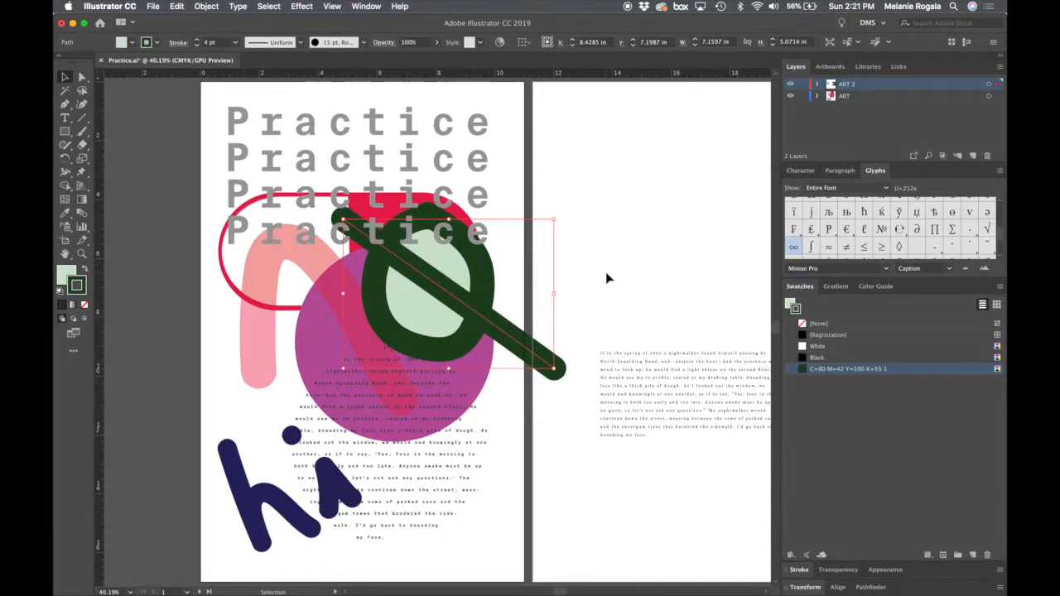
- Try the saved dark green swatch on the stroke of the "hi" lettering, and undo the change
{"action": "left_click", "coordinate": [583, 308]}
{"action": "left_click", "coordinate": [255, 509]}
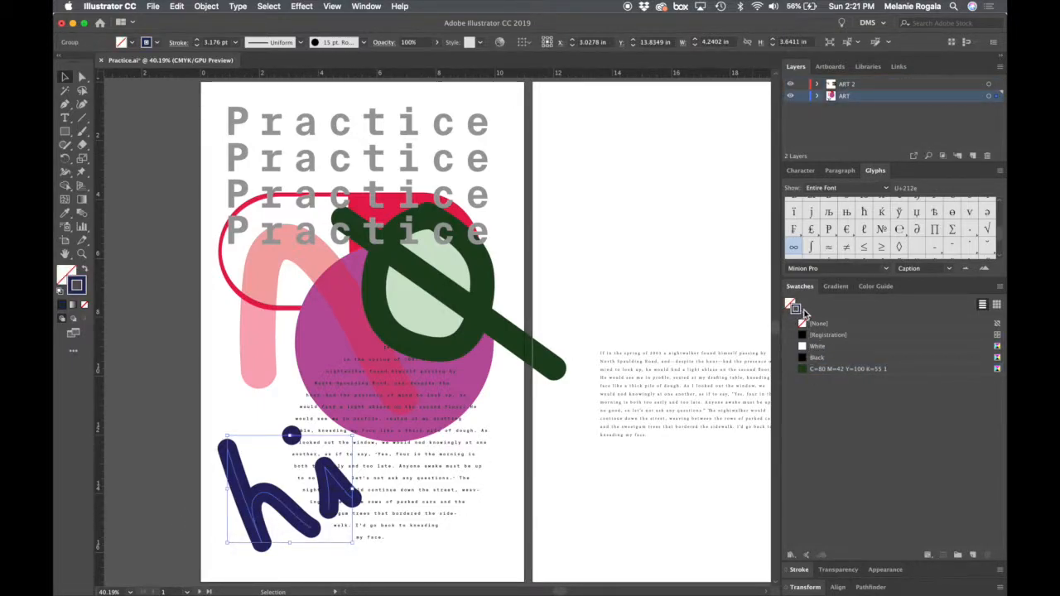
{"action": "left_click", "coordinate": [804, 369]}
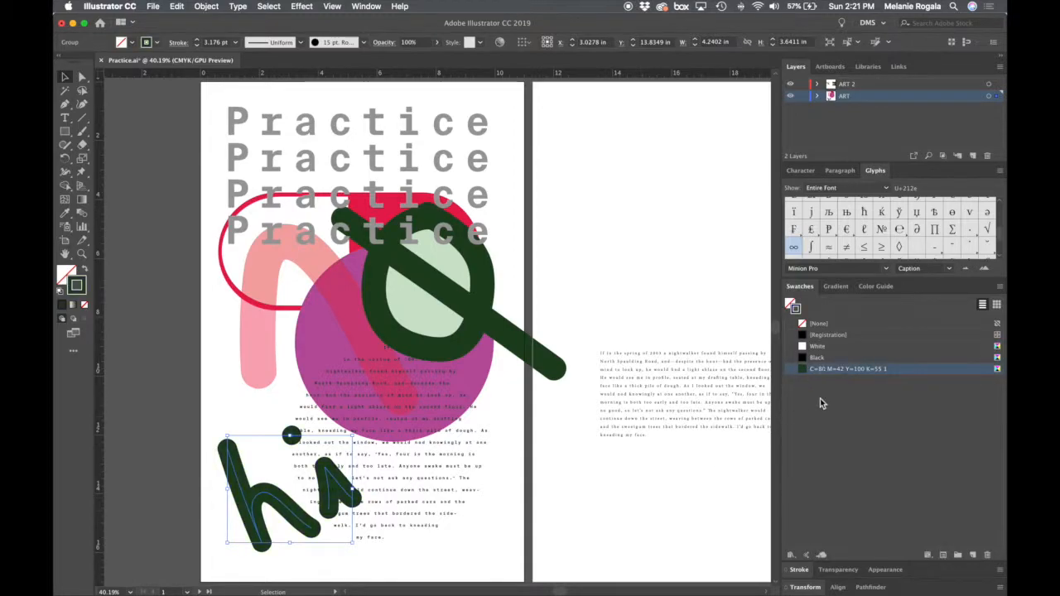
{"action": "left_click", "coordinate": [497, 568]}
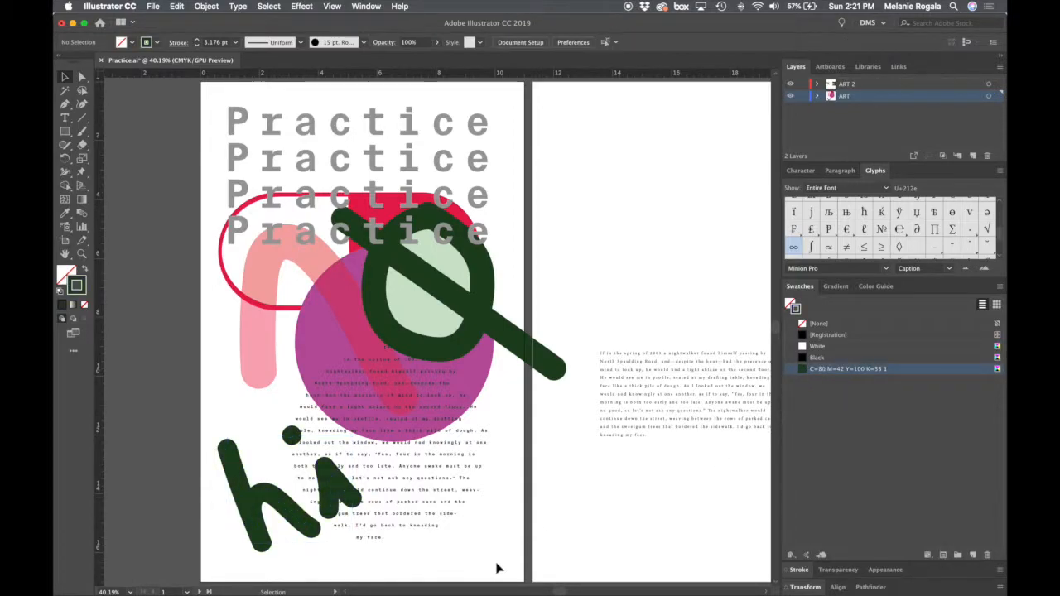
{"action": "key", "text": "super+z"}
{"action": "key", "text": "super+z"}
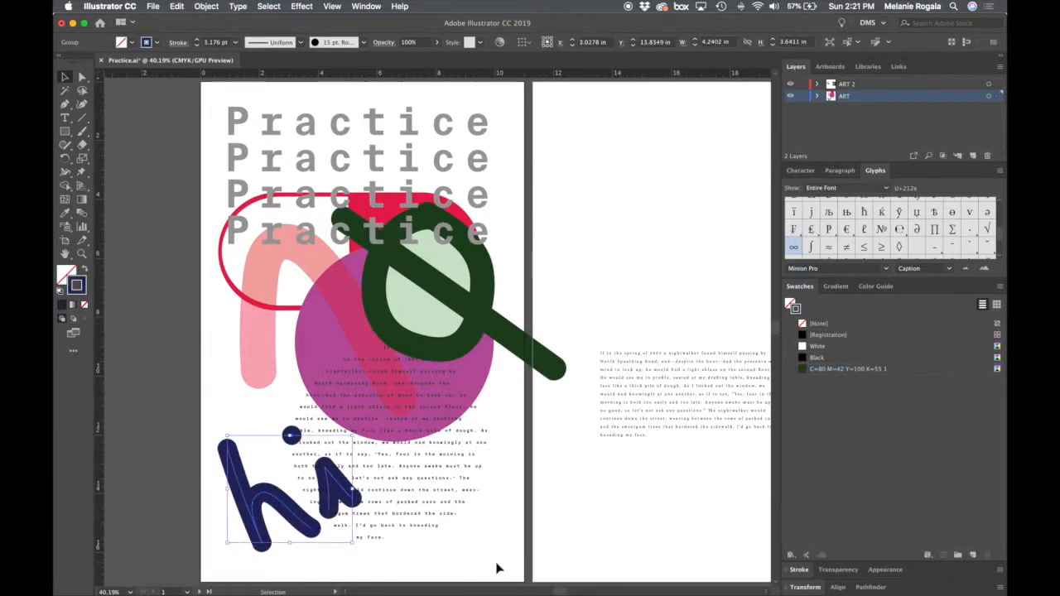
- Save the navy stroke colour of the "hi" lettering as a swatch
{"action": "left_click_drag", "start_coordinate": [799, 313], "coordinate": [828, 391]}
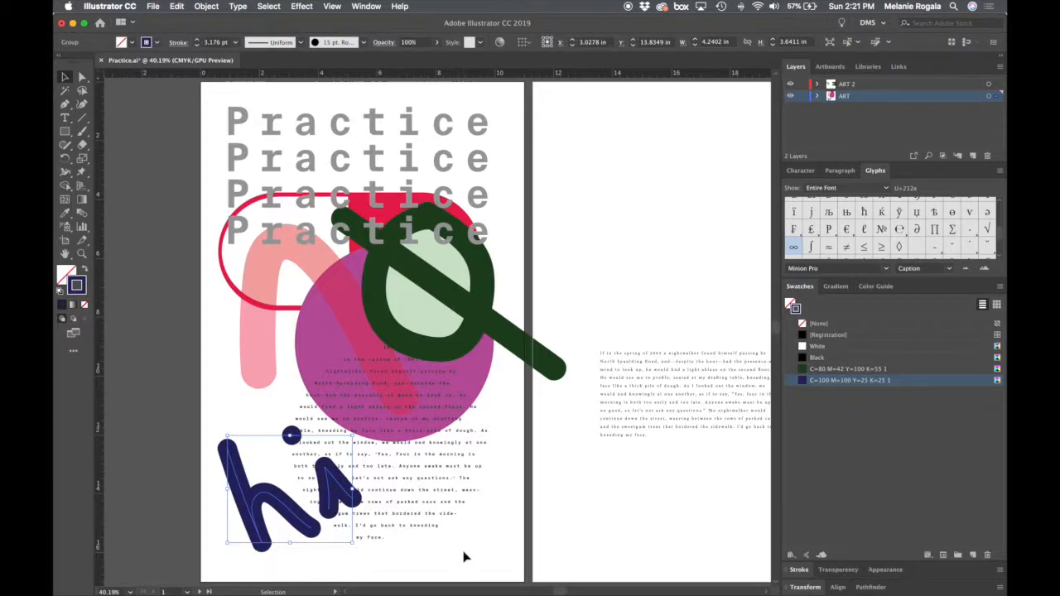
- Try the dark green swatch as the fill of the "hi" lettering, inspect it up close, and undo the fill
{"action": "left_click", "coordinate": [790, 304]}
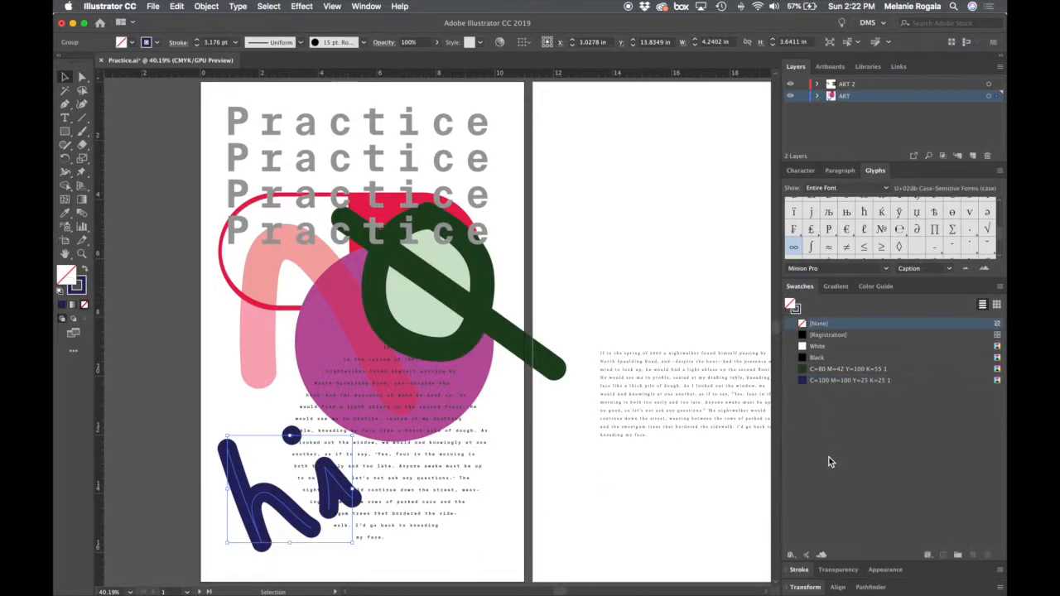
{"action": "left_click", "coordinate": [811, 370]}
{"action": "left_click", "coordinate": [642, 522]}
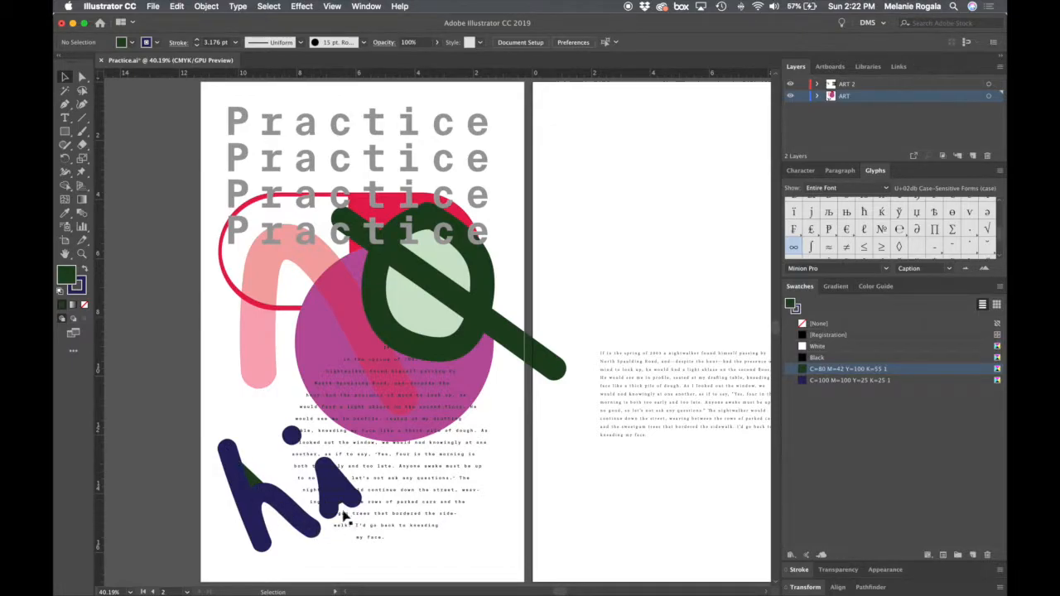
{"action": "scroll", "coordinate": [346, 508], "scroll_direction": "up", "scroll_amount": 5}
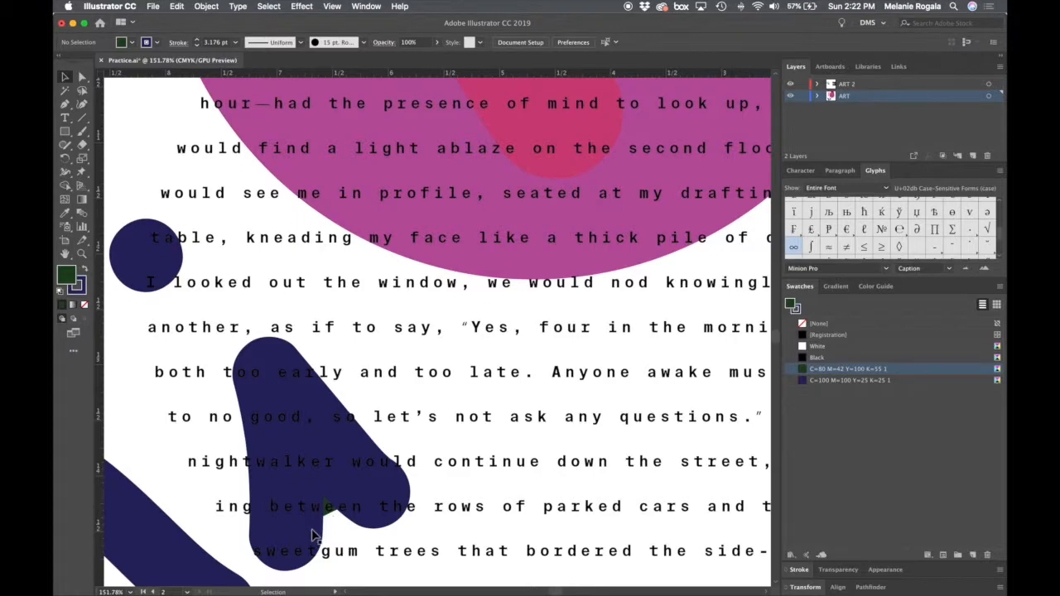
{"action": "scroll", "coordinate": [315, 537], "scroll_direction": "down", "scroll_amount": 3}
{"action": "scroll", "coordinate": [315, 536], "scroll_direction": "down", "scroll_amount": 1}
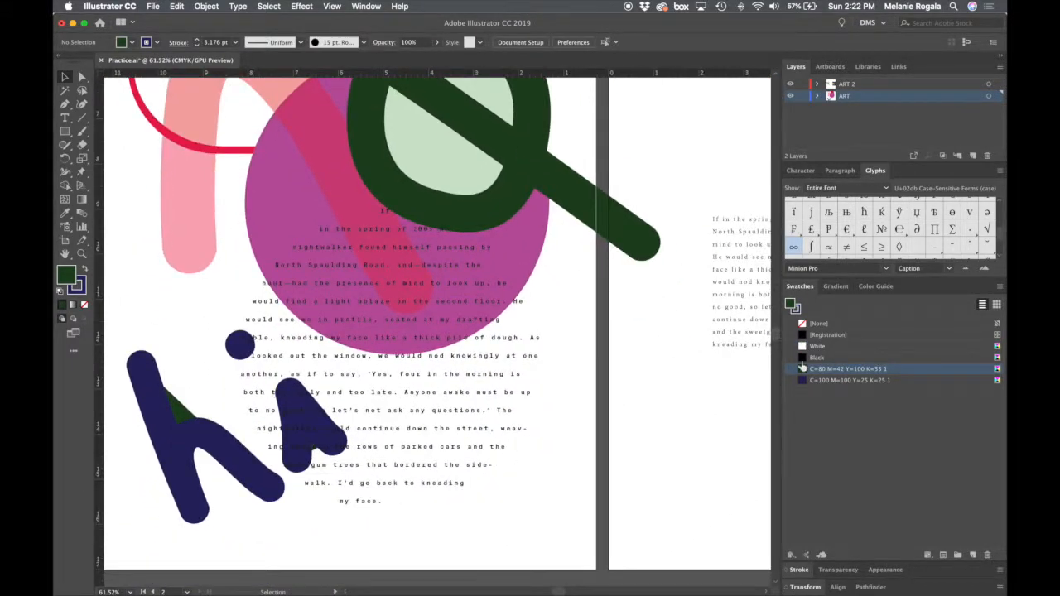
{"action": "key", "text": "super+z"}
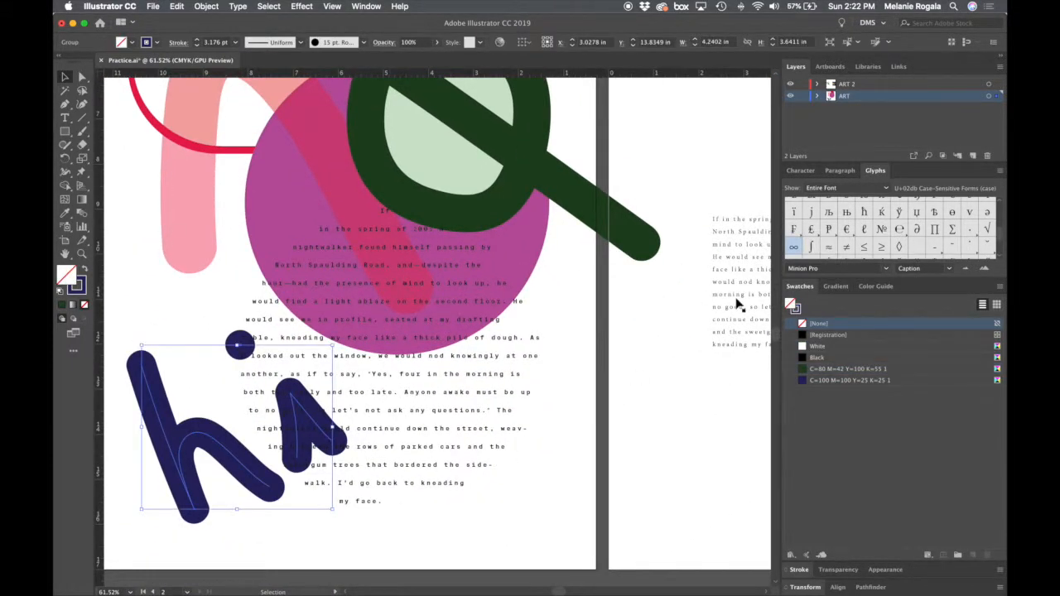
- Apply the dark green C=80 M=42 Y=100 K=55 swatch to the stroke of the "hi" lettering
{"action": "key", "text": "x"}
{"action": "left_click", "coordinate": [807, 369]}
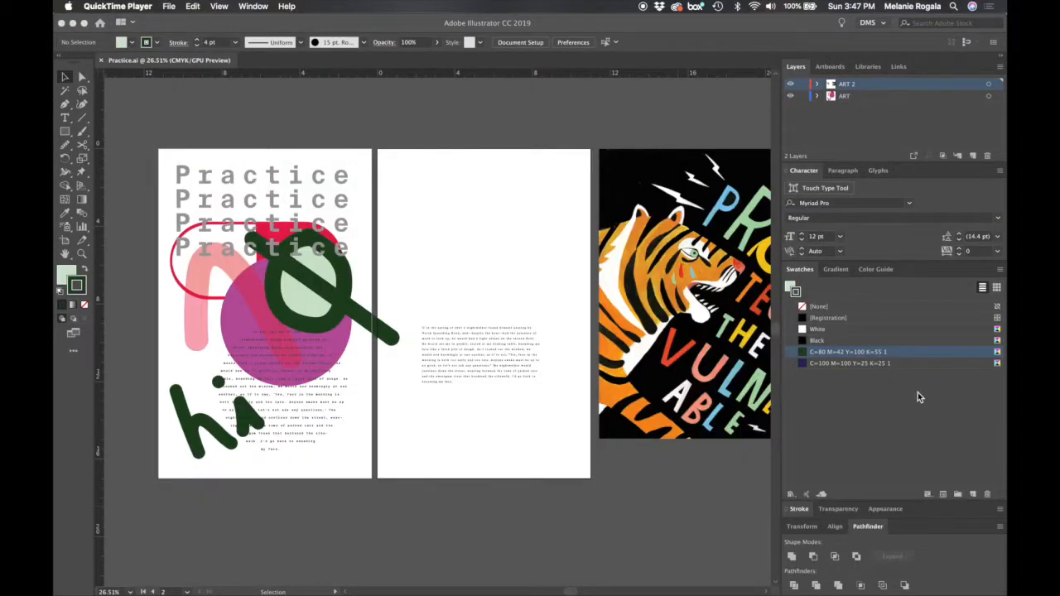
- Show the gradient settings, draw a wide rectangle above the body text on the second artboard, and select it
{"action": "left_click", "coordinate": [831, 270]}
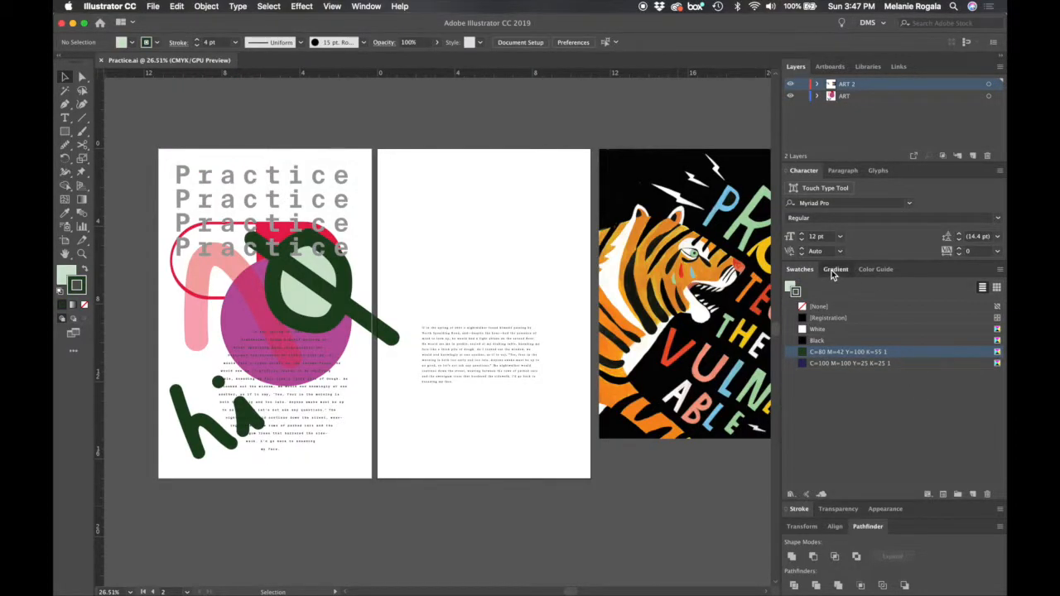
{"action": "left_click", "coordinate": [832, 270]}
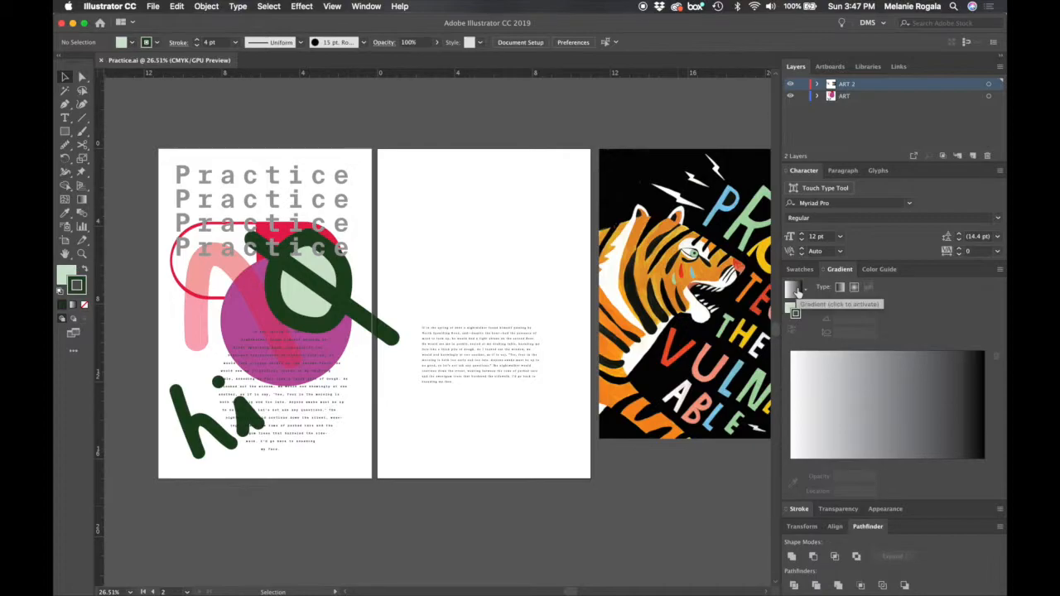
{"action": "key", "text": "m"}
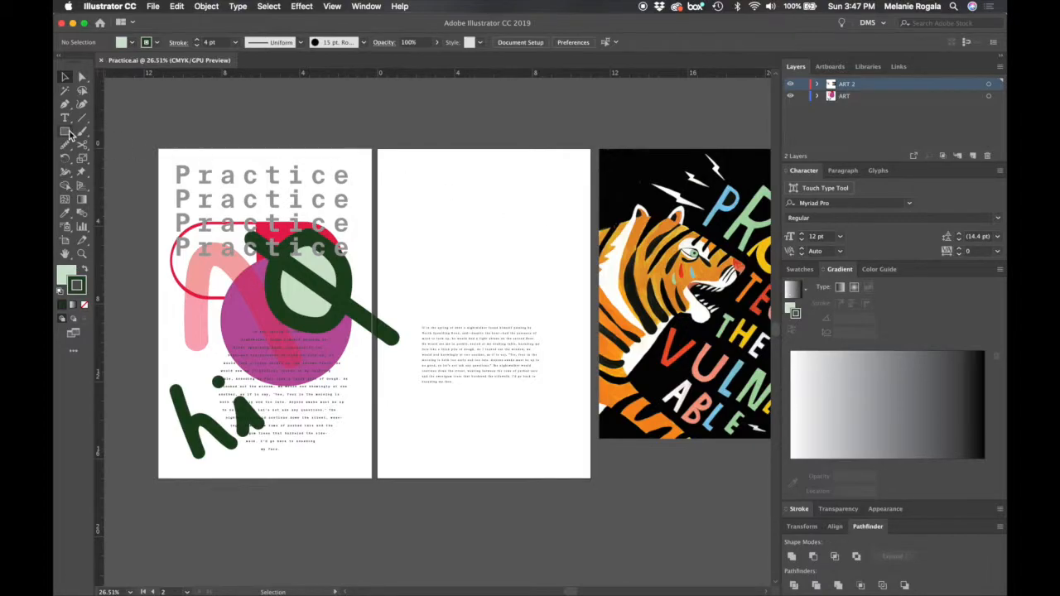
{"action": "scroll", "coordinate": [430, 222], "scroll_direction": "up", "scroll_amount": 3}
{"action": "left_click_drag", "start_coordinate": [397, 211], "coordinate": [660, 362]}
{"action": "key", "text": "v"}
{"action": "left_click", "coordinate": [586, 163]}
{"action": "left_click", "coordinate": [590, 260]}
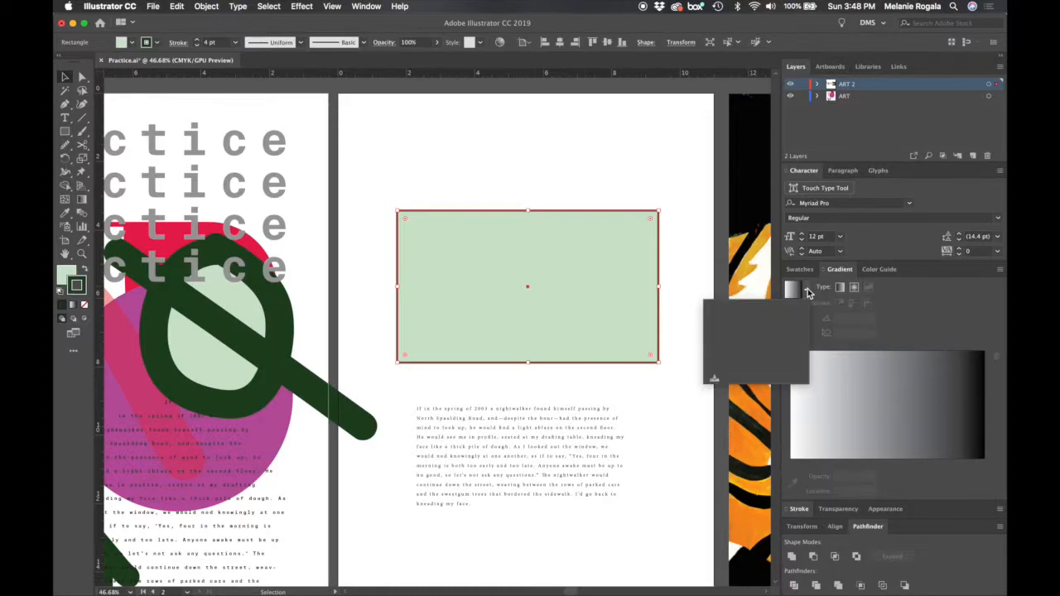
- Apply the white-to-black linear gradient to the rectangle's stroke and to its fill
{"action": "left_click", "coordinate": [796, 290]}
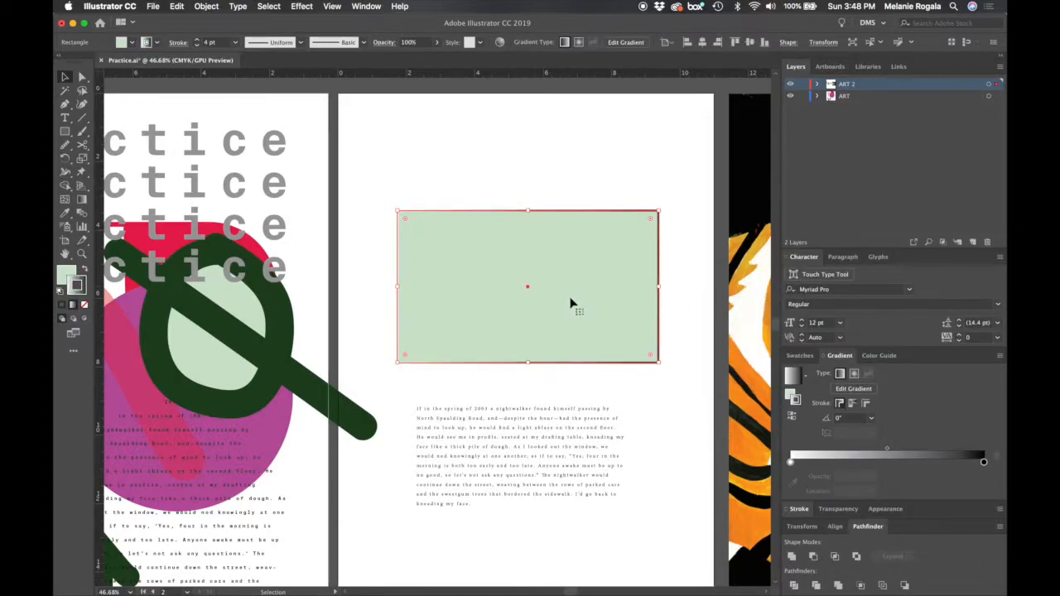
{"action": "left_click", "coordinate": [793, 400]}
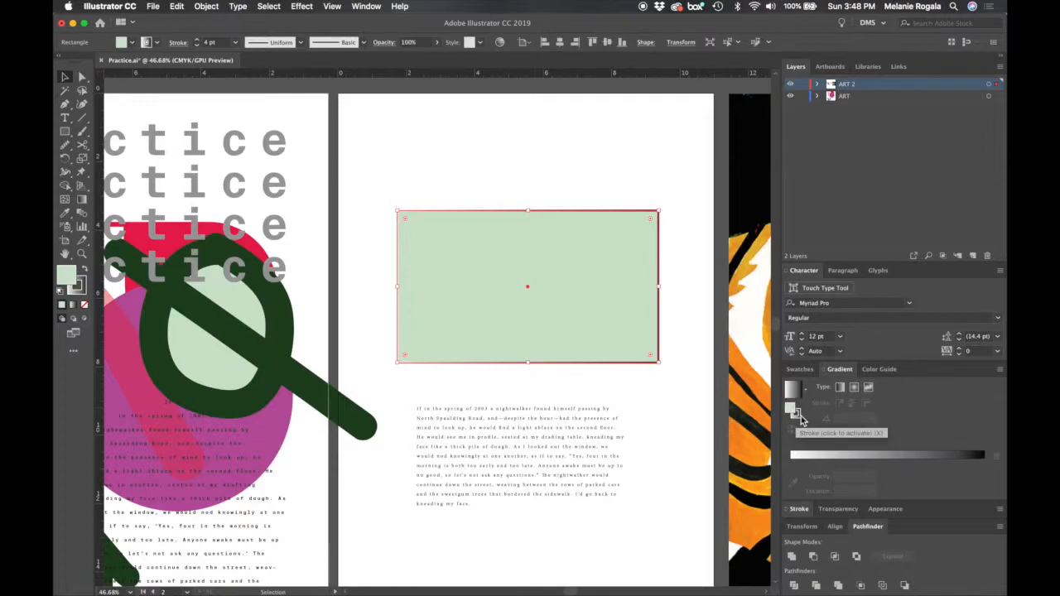
{"action": "left_click", "coordinate": [796, 390]}
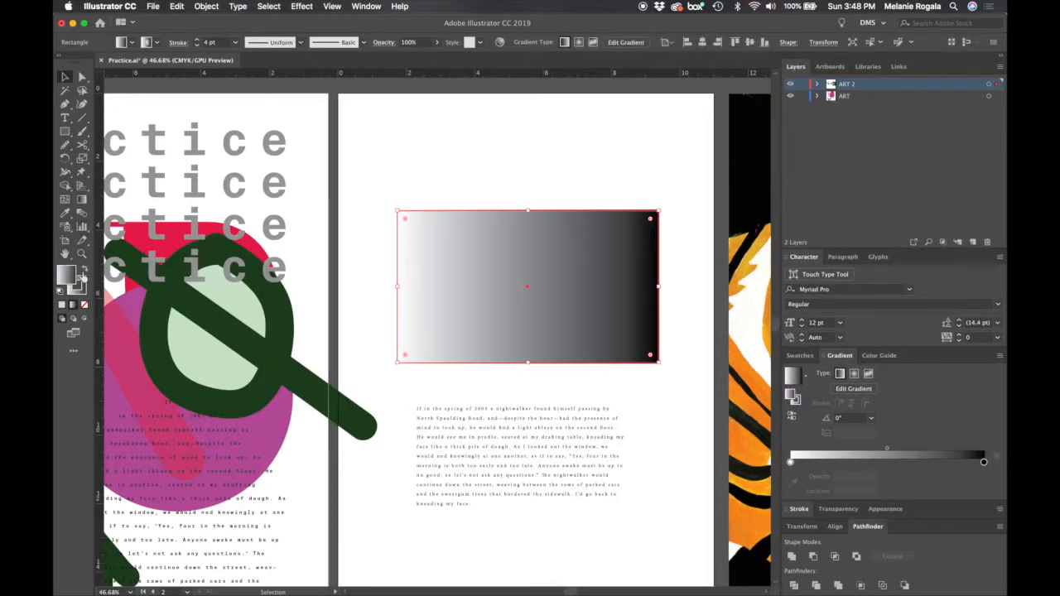
- Remove the rectangle's stroke, then make its gradient fill the active attribute with the floating Color panel closed
{"action": "left_click", "coordinate": [79, 286]}
{"action": "left_click", "coordinate": [83, 306]}
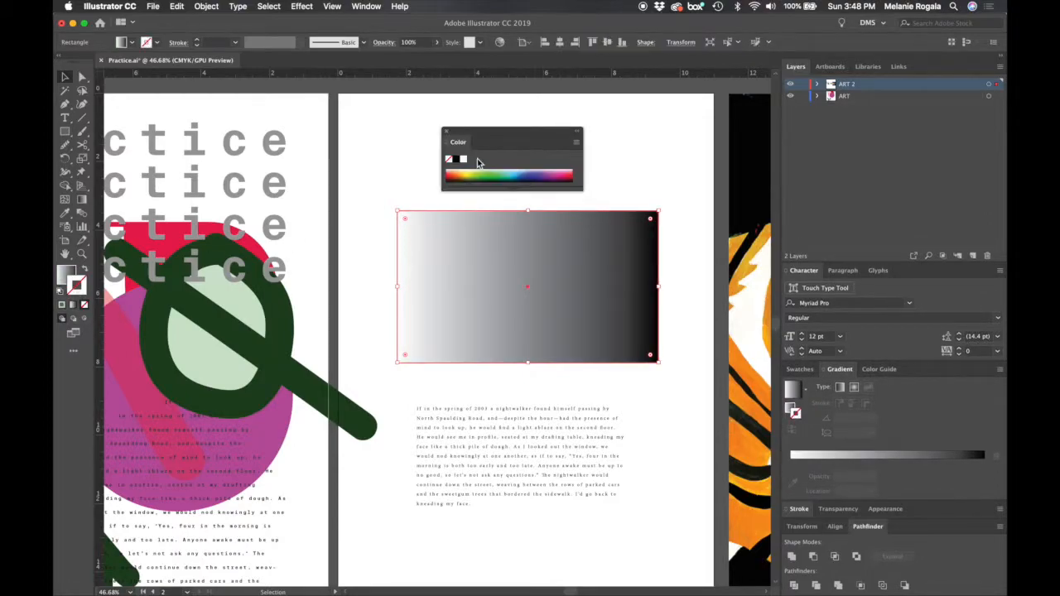
{"action": "left_click", "coordinate": [65, 273]}
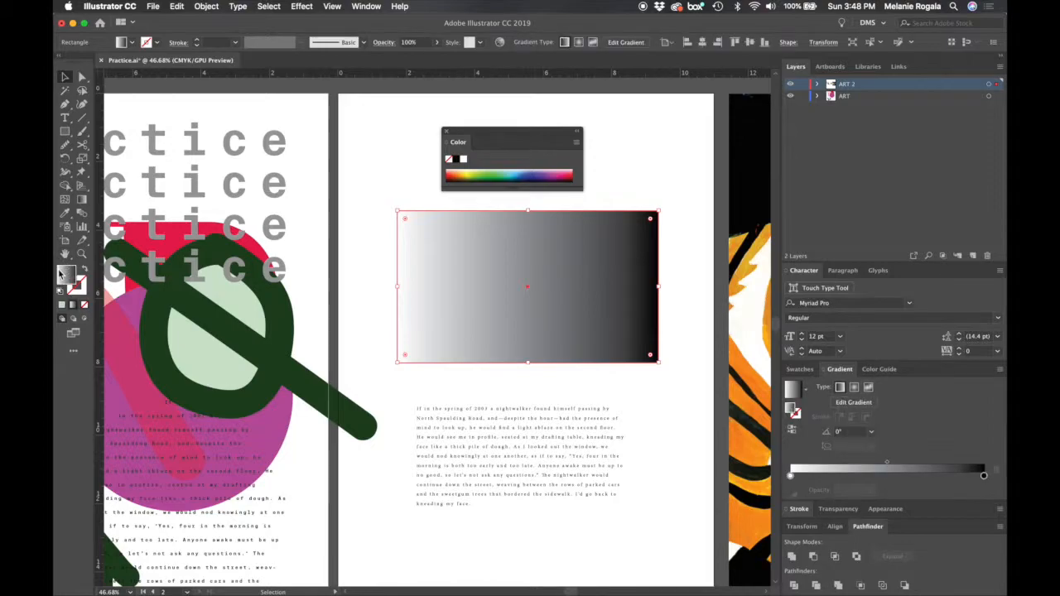
{"action": "left_click", "coordinate": [652, 397]}
{"action": "left_click", "coordinate": [642, 354]}
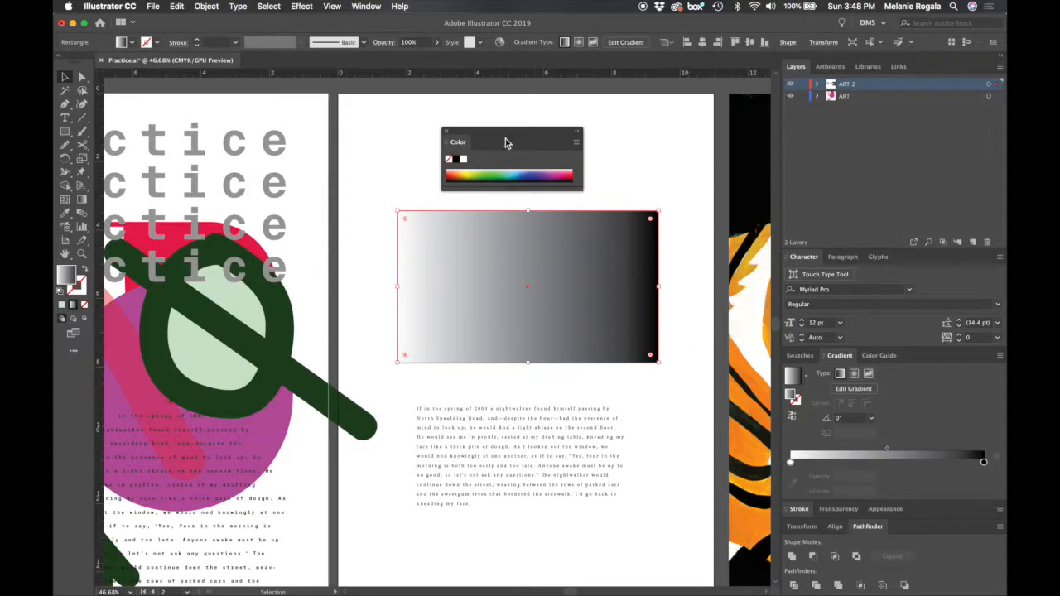
{"action": "left_click", "coordinate": [446, 131]}
- Change the white stop at the start of the rectangle's gradient to a grey of K=41
{"action": "left_click", "coordinate": [792, 462]}
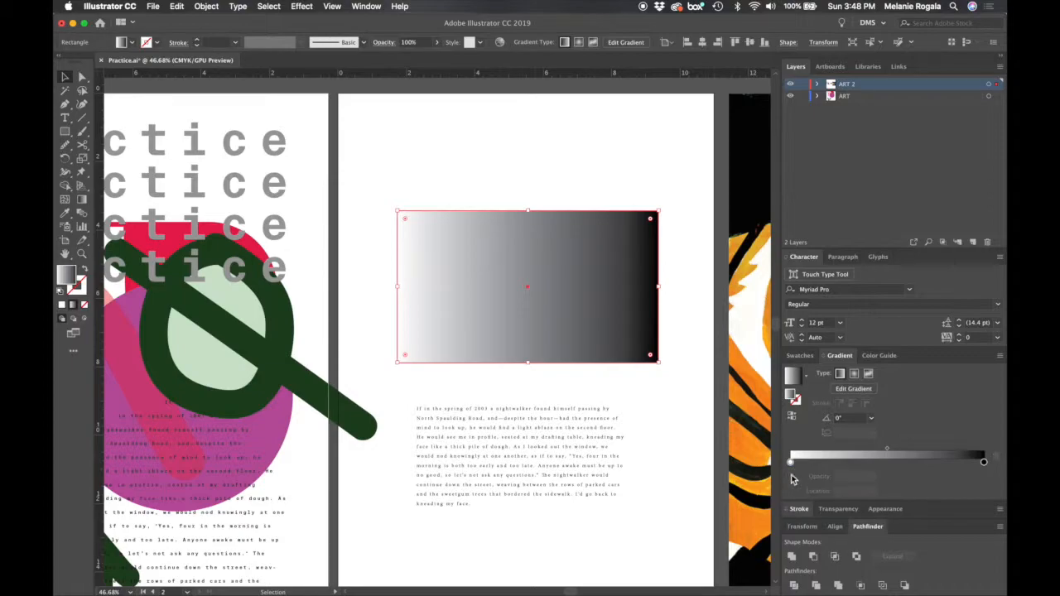
{"action": "left_click_drag", "start_coordinate": [792, 464], "coordinate": [790, 464]}
{"action": "double_click", "coordinate": [791, 463]}
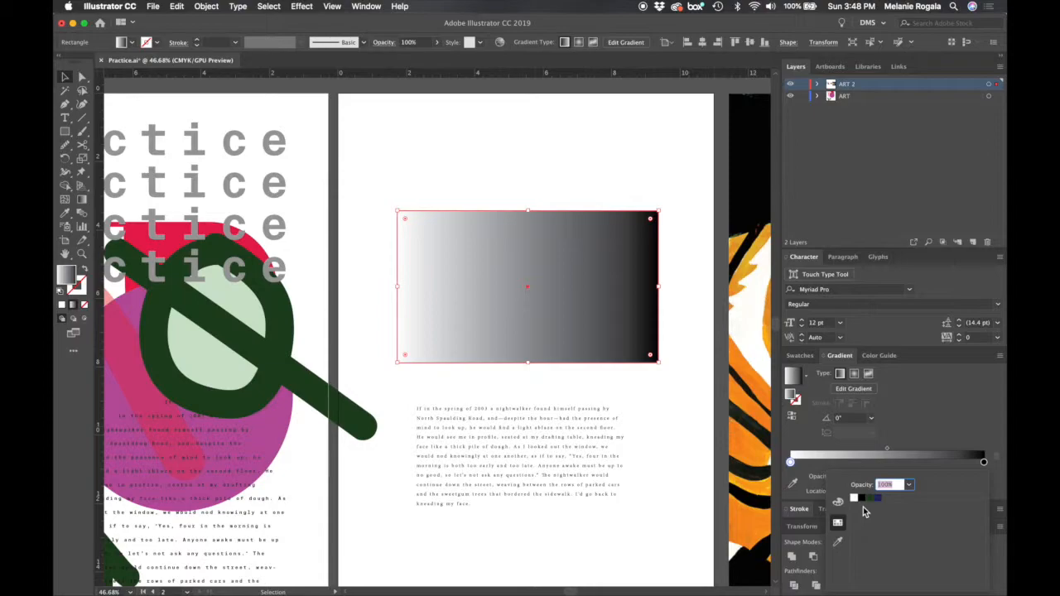
{"action": "left_click", "coordinate": [838, 502]}
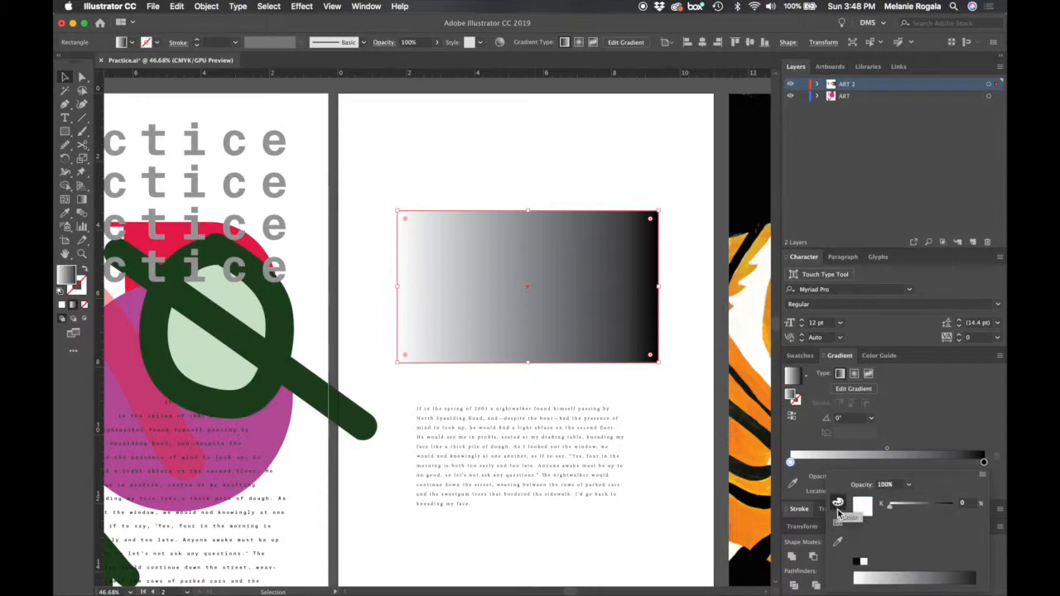
{"action": "left_click_drag", "start_coordinate": [892, 505], "coordinate": [916, 511]}
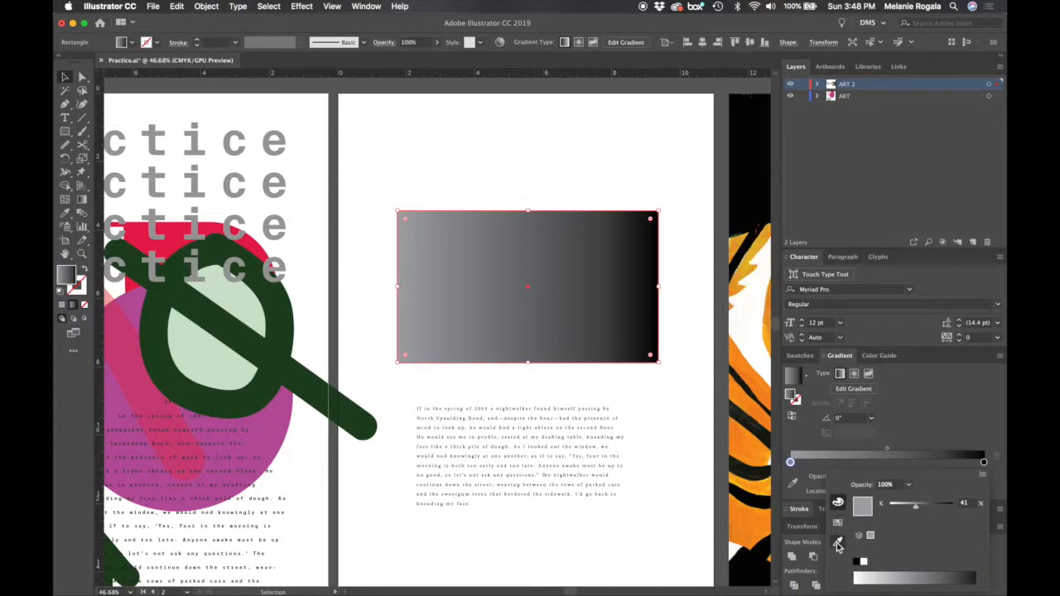
- Switch the gradient's first stop to CMYK and mix a green of C=60.78, M=0, Y=100, K=0
{"action": "left_click", "coordinate": [982, 475]}
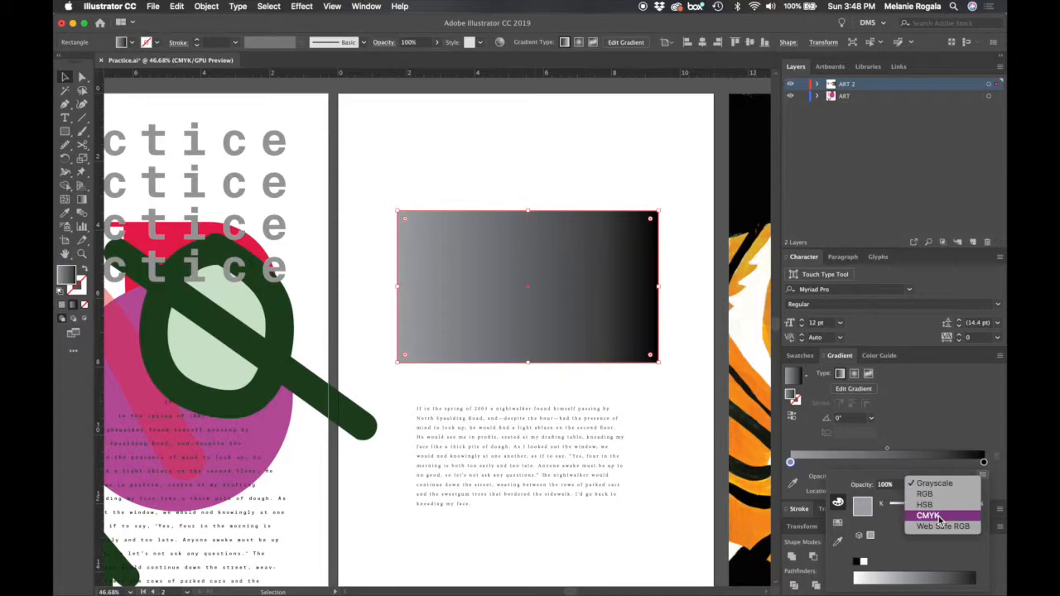
{"action": "left_click", "coordinate": [939, 517]}
{"action": "left_click", "coordinate": [934, 518]}
{"action": "left_click", "coordinate": [934, 534]}
{"action": "left_click", "coordinate": [907, 505]}
{"action": "mouse_move", "coordinate": [900, 574]}
{"action": "left_mouse_down"}
{"action": "mouse_move", "coordinate": [959, 573]}
{"action": "mouse_move", "coordinate": [870, 575]}
{"action": "mouse_move", "coordinate": [899, 573]}
{"action": "left_mouse_up"}
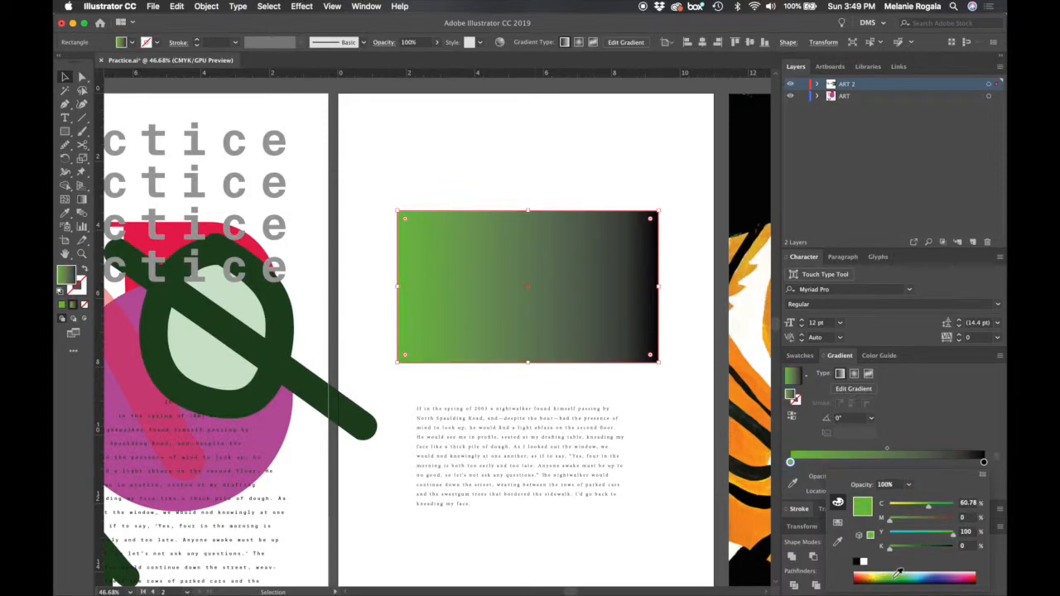
- Recolour the gradient's first stop with the purple sampled from the large circle on the first artboard
{"action": "left_click", "coordinate": [837, 542]}
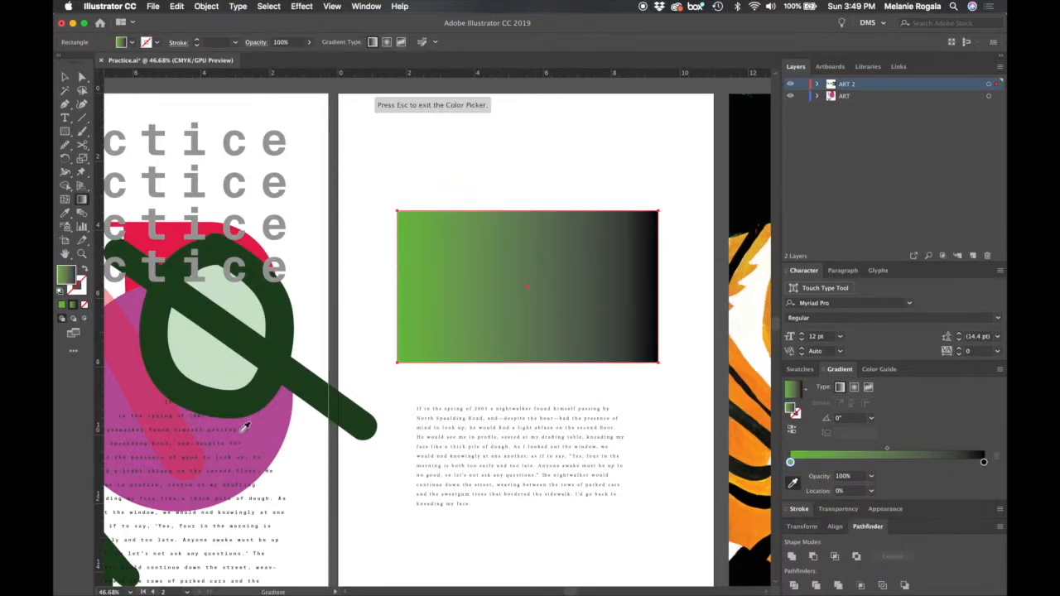
{"action": "left_click", "coordinate": [287, 433]}
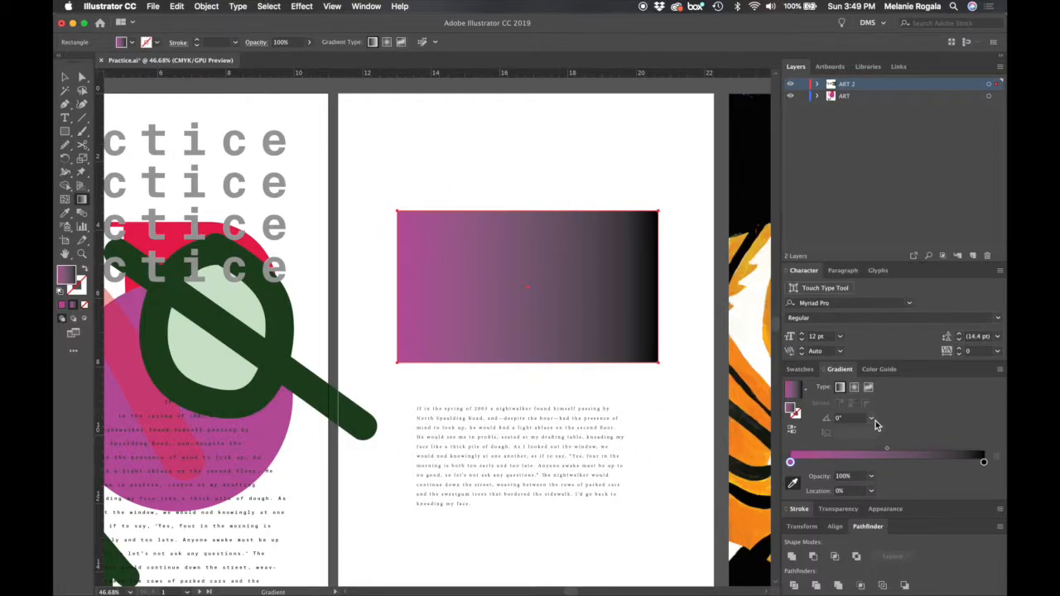
- Switch the gradient's black end stop to CMYK and set it to an orange-red of C=0, M=65, Y=62, K=20
{"action": "left_click", "coordinate": [983, 461]}
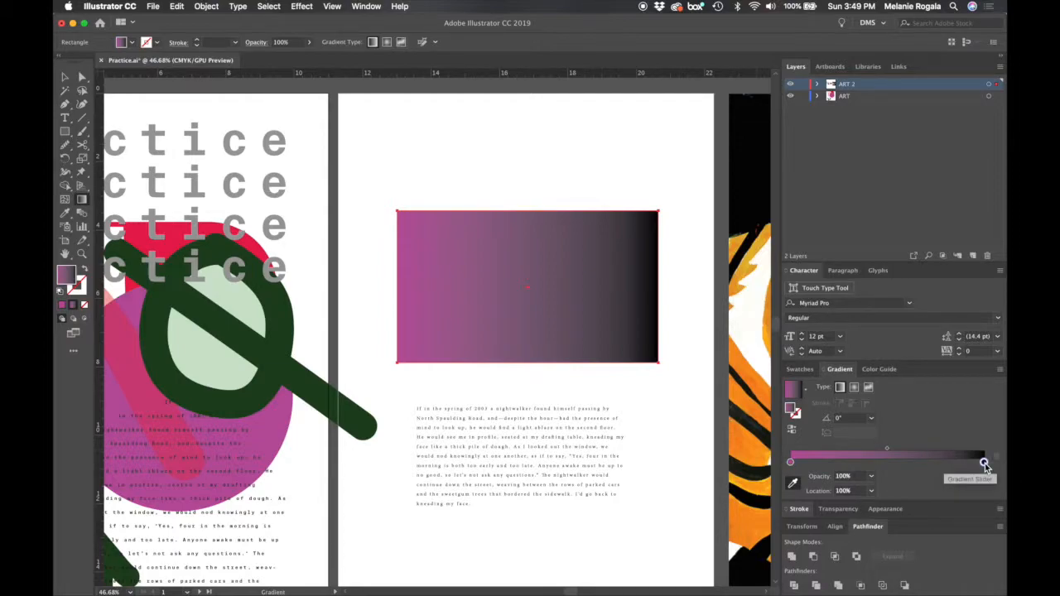
{"action": "double_click", "coordinate": [984, 461]}
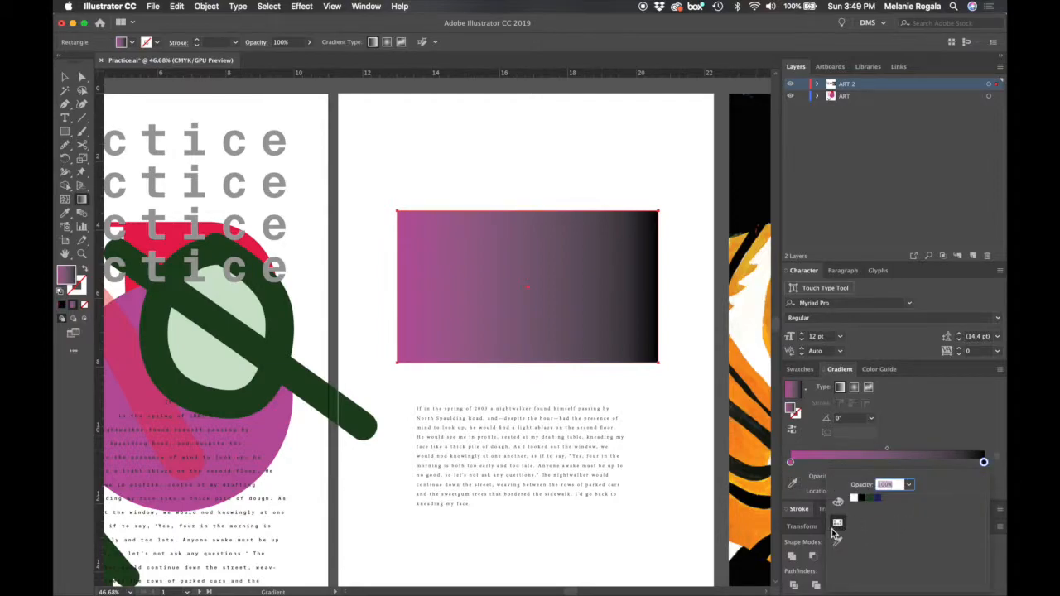
{"action": "left_click", "coordinate": [837, 502]}
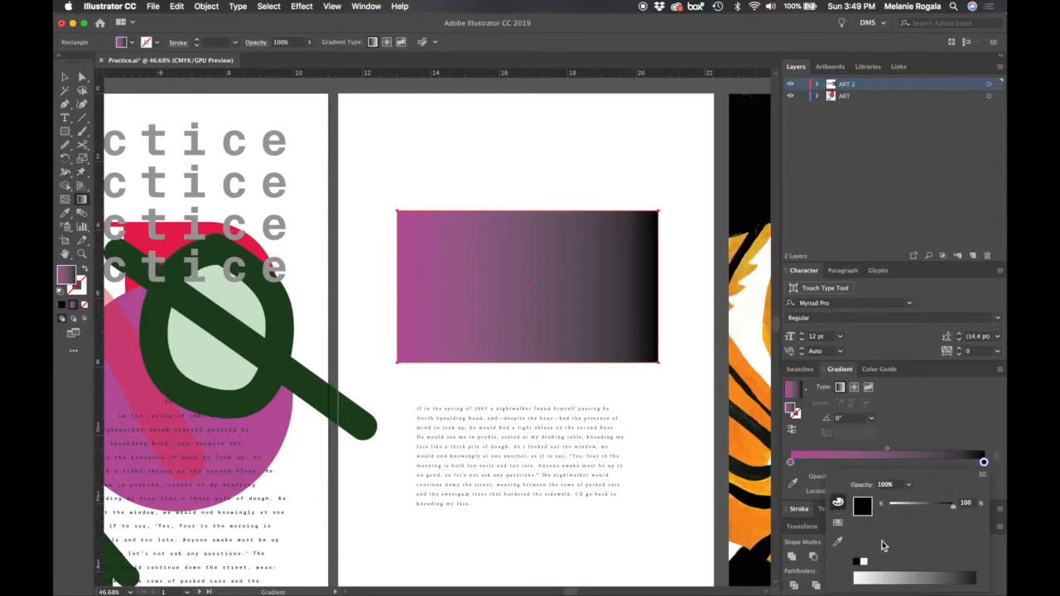
{"action": "left_click", "coordinate": [984, 481]}
{"action": "left_click", "coordinate": [928, 515]}
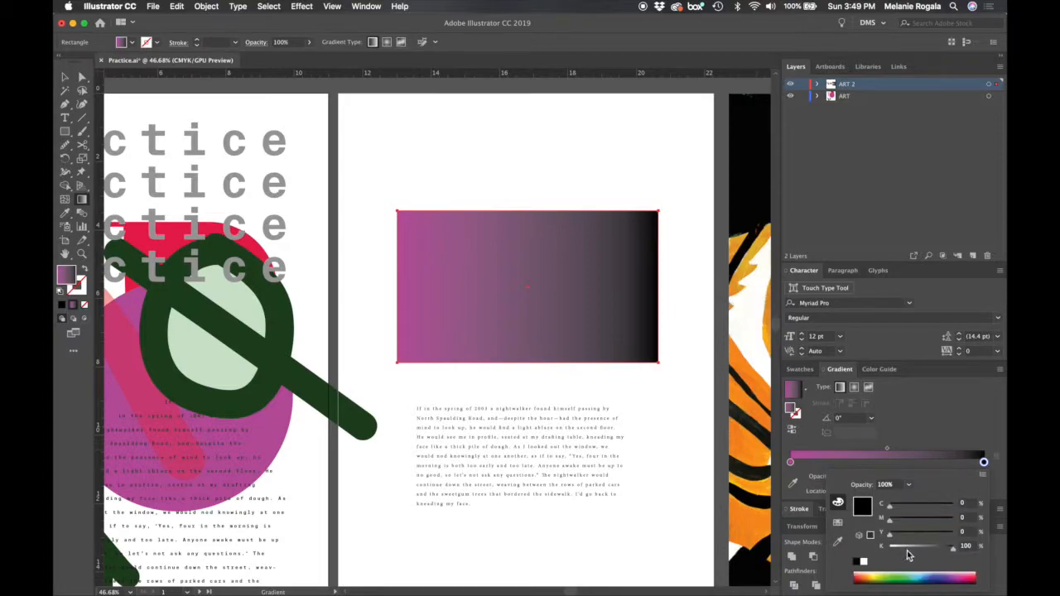
{"action": "left_click", "coordinate": [929, 534]}
{"action": "left_click", "coordinate": [930, 519]}
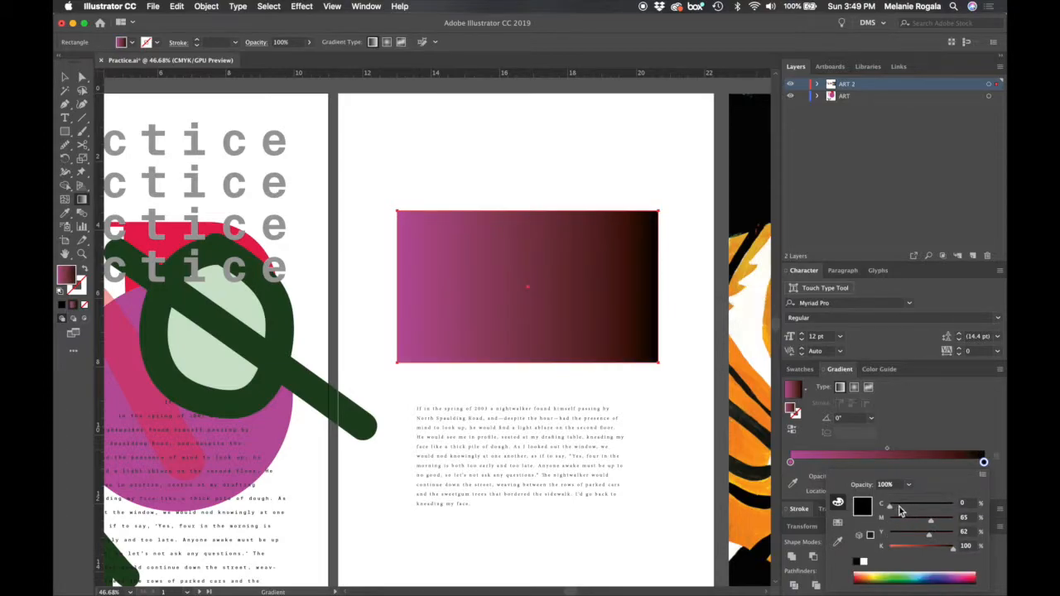
{"action": "left_click", "coordinate": [903, 546]}
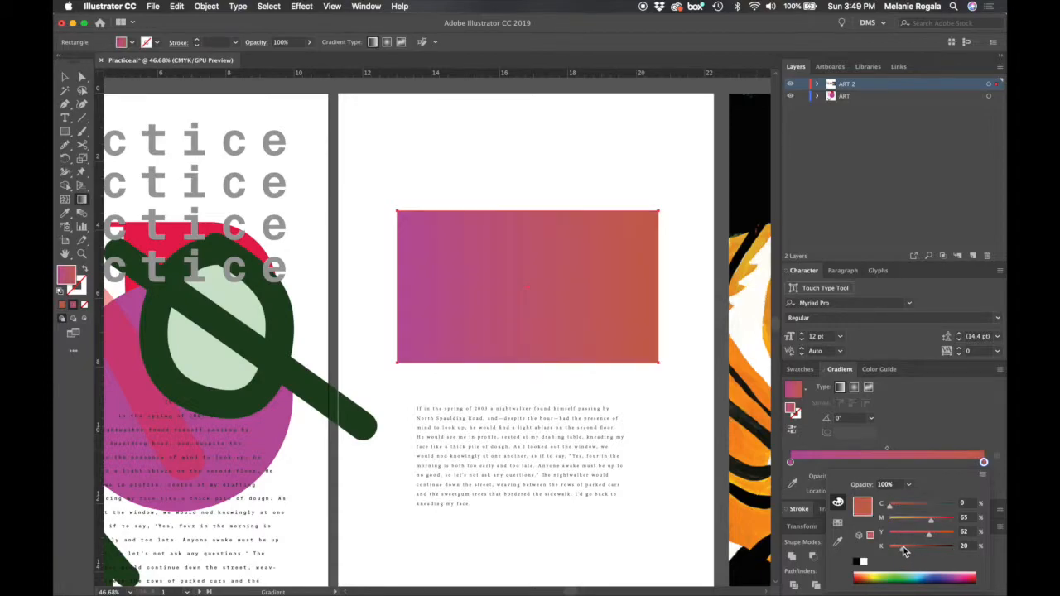
{"action": "left_click", "coordinate": [950, 405]}
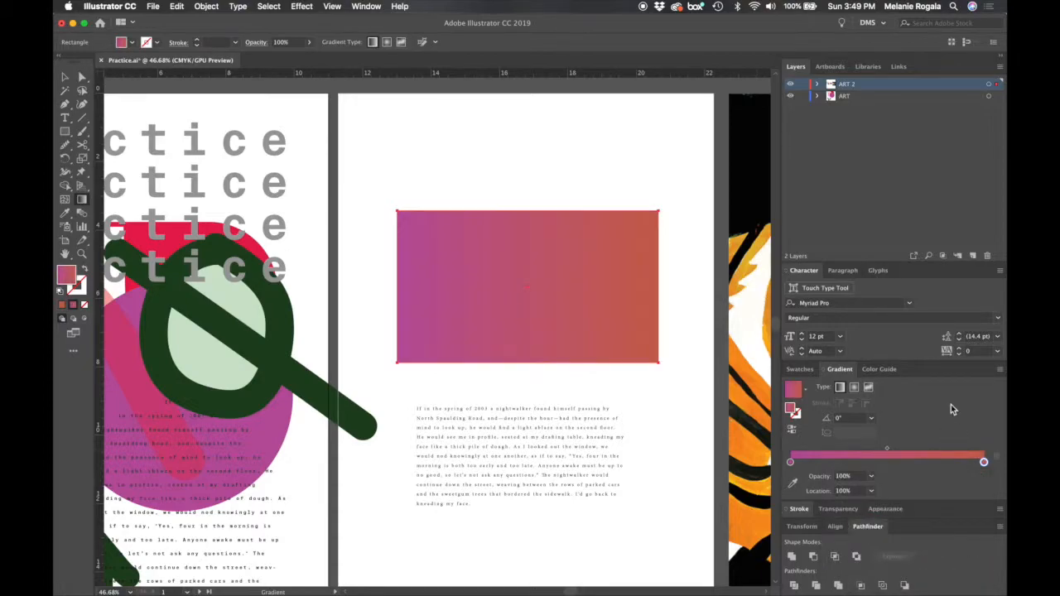
- Move the orange-red stop close to the purple one and add a third stop about two thirds along the gradient
{"action": "left_click_drag", "start_coordinate": [983, 465], "coordinate": [832, 464]}
{"action": "left_click", "coordinate": [967, 464]}
{"action": "left_click_drag", "start_coordinate": [969, 468], "coordinate": [917, 469]}
- Set the new third gradient stop to a yellow of C=0, M=7, Y=83, K=16
{"action": "double_click", "coordinate": [916, 466]}
{"action": "left_click", "coordinate": [898, 520]}
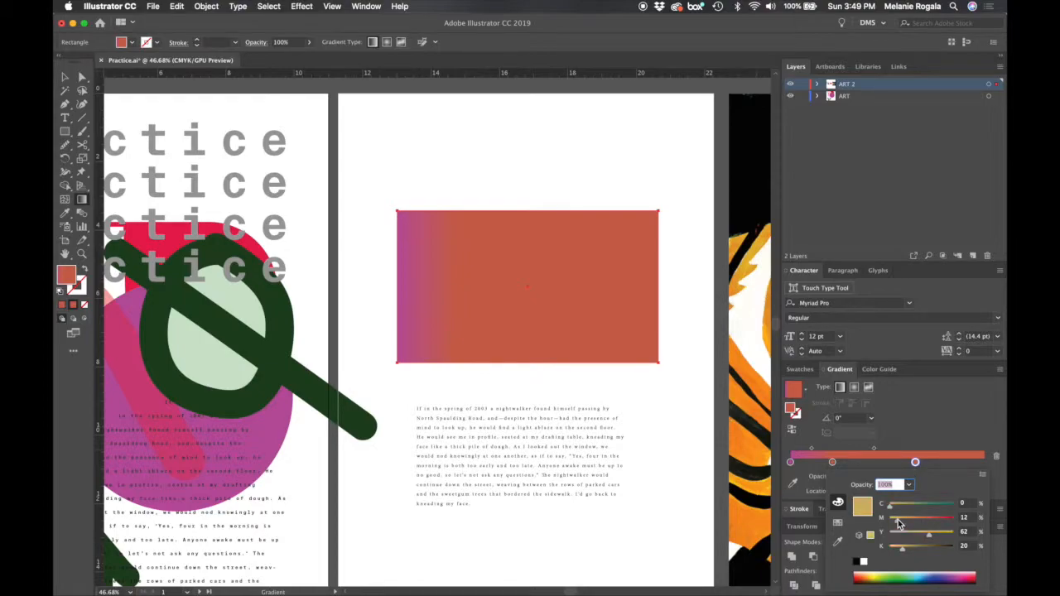
{"action": "mouse_move", "coordinate": [898, 523]}
{"action": "left_mouse_down"}
{"action": "mouse_move", "coordinate": [909, 523]}
{"action": "mouse_move", "coordinate": [894, 523]}
{"action": "left_mouse_up"}
{"action": "left_click_drag", "start_coordinate": [928, 533], "coordinate": [901, 553]}
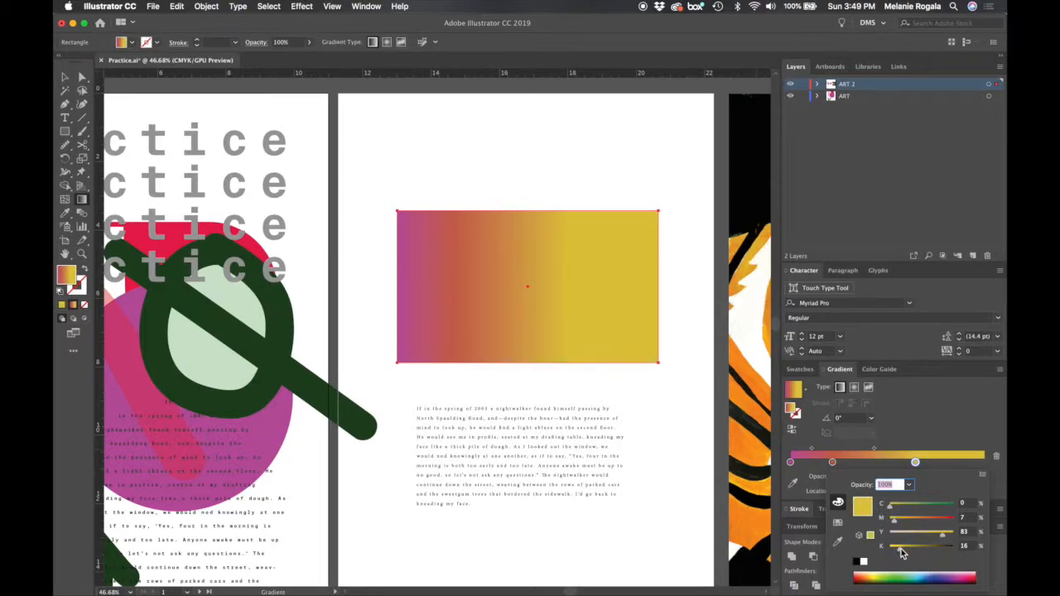
{"action": "left_click", "coordinate": [938, 424]}
- Move the yellow stop near the end of the gradient and the orange-red stop to the 47.7% location
{"action": "left_click_drag", "start_coordinate": [916, 462], "coordinate": [964, 462]}
{"action": "left_click_drag", "start_coordinate": [832, 462], "coordinate": [886, 465]}
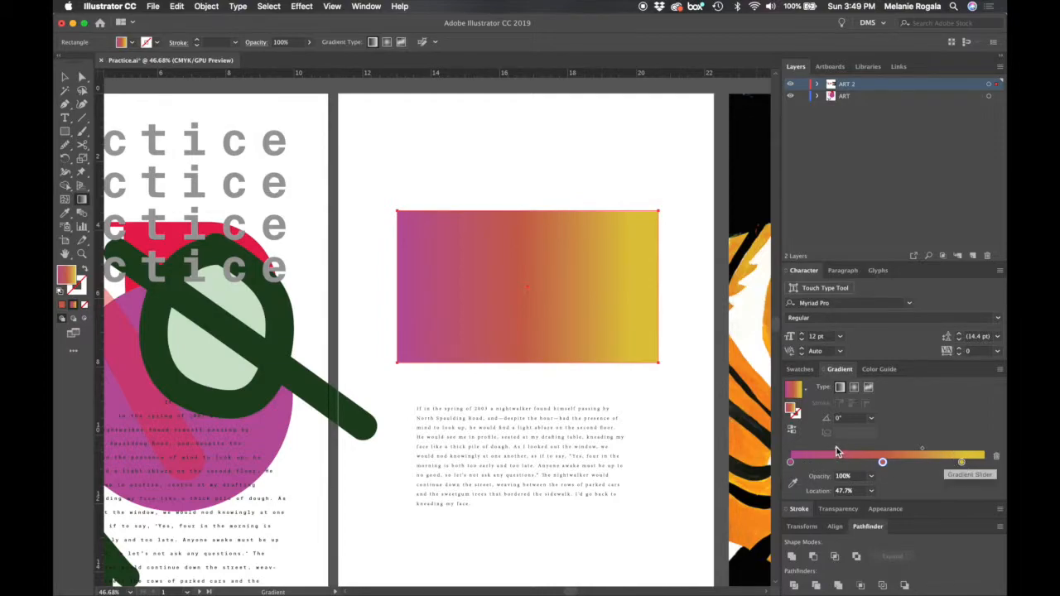
- Try different gradient midpoints, leaving the purple-orange one close to the purple stop and the orange-yellow one at 46.92%
{"action": "mouse_move", "coordinate": [838, 450]}
{"action": "left_mouse_down"}
{"action": "mouse_move", "coordinate": [802, 451]}
{"action": "mouse_move", "coordinate": [833, 454]}
{"action": "left_mouse_up"}
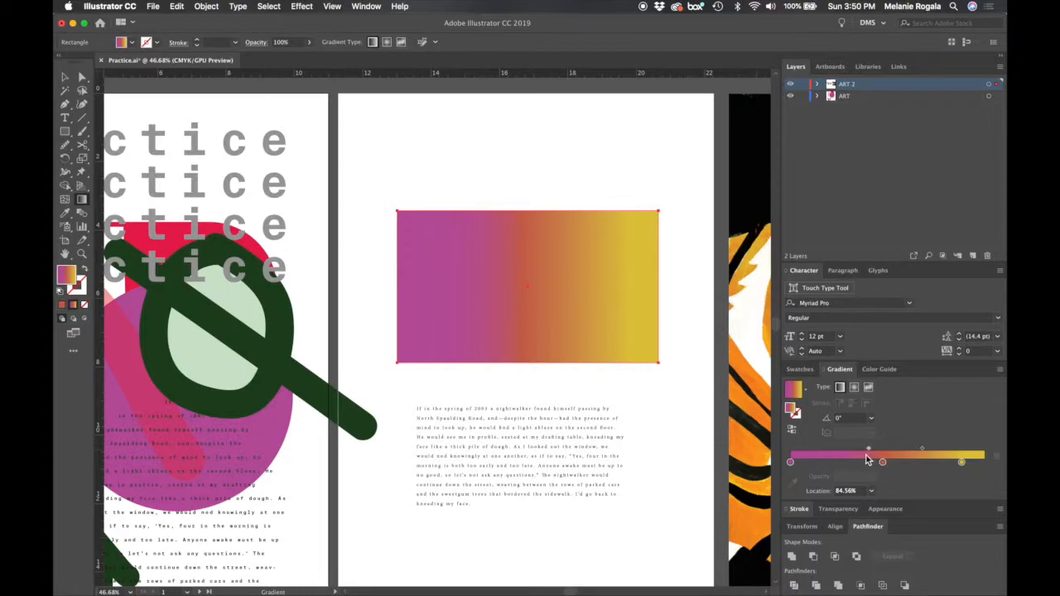
{"action": "left_click_drag", "start_coordinate": [870, 450], "coordinate": [816, 452]}
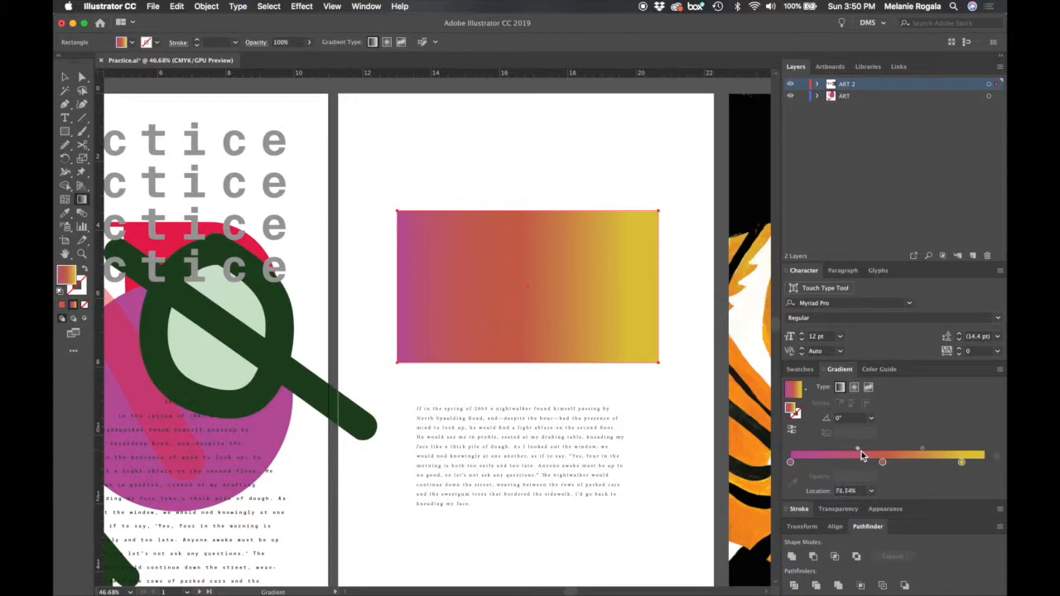
{"action": "left_click_drag", "start_coordinate": [854, 448], "coordinate": [809, 449]}
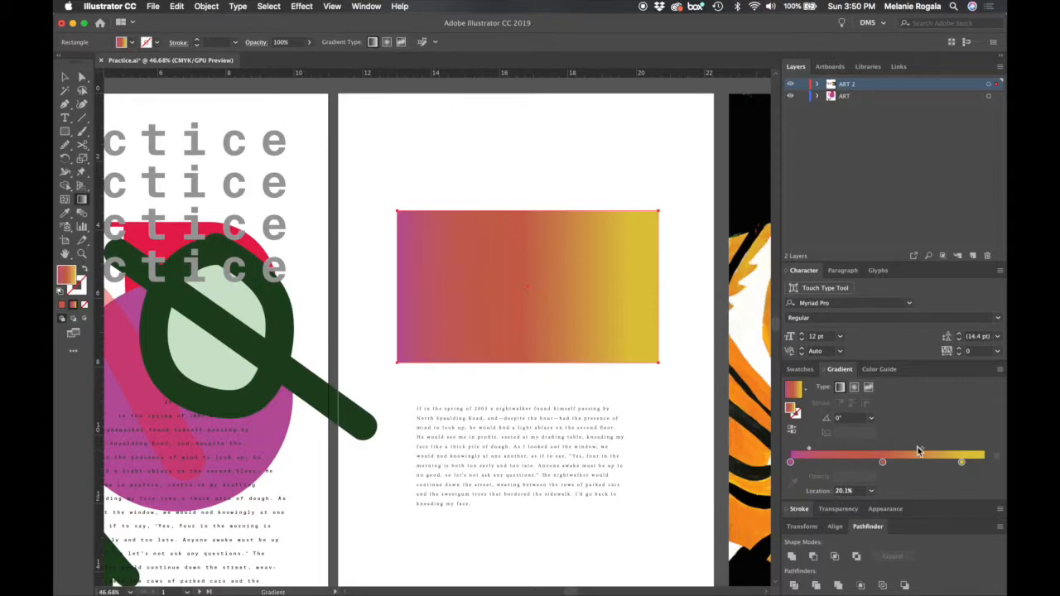
{"action": "left_click_drag", "start_coordinate": [926, 448], "coordinate": [952, 449]}
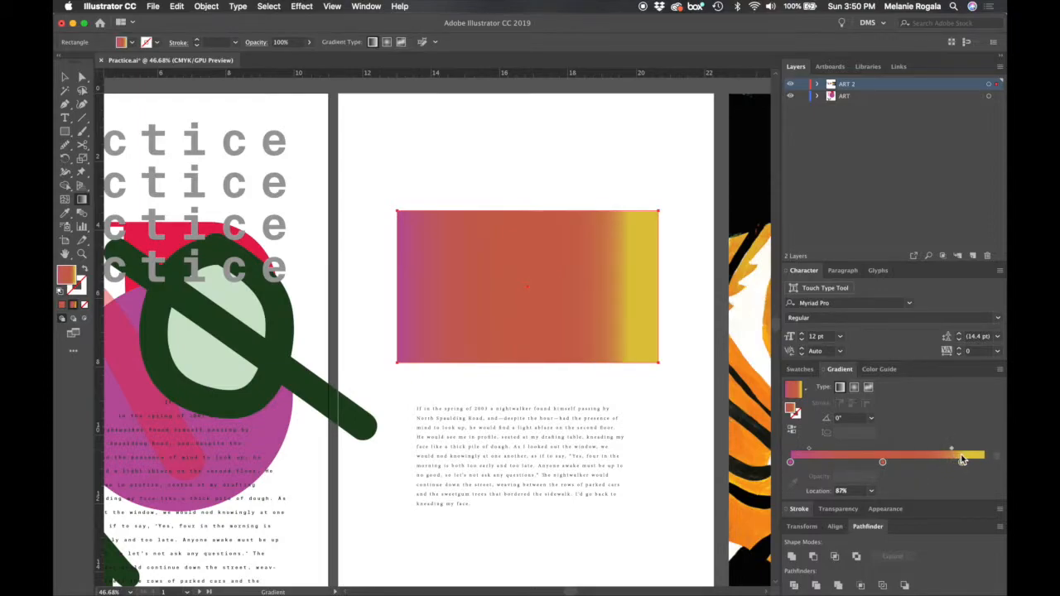
{"action": "left_click_drag", "start_coordinate": [952, 447], "coordinate": [919, 448]}
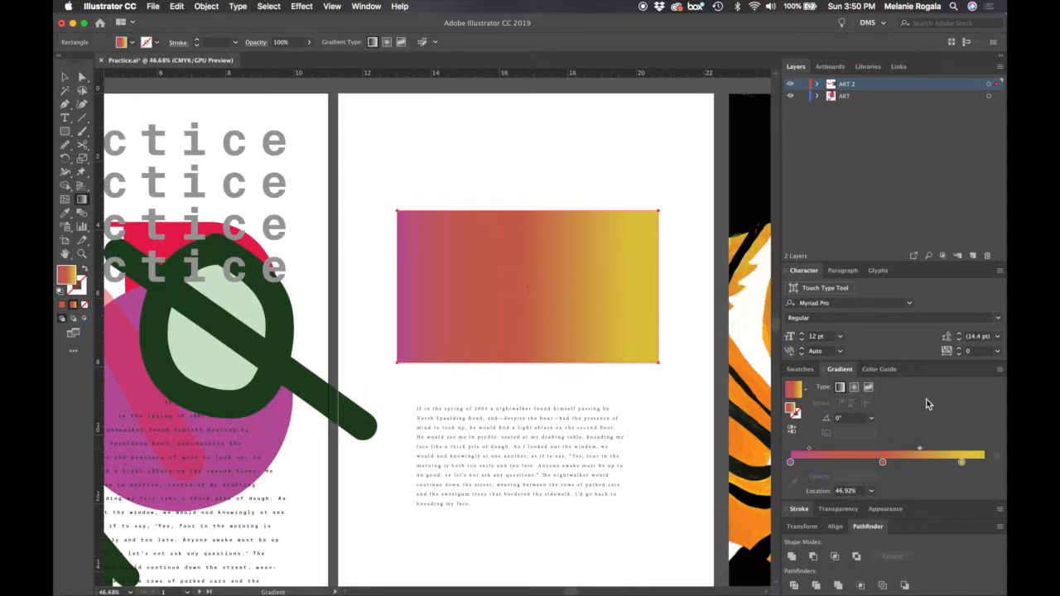
- Try the radial gradient type on the rectangle, and switch the fill to a freeform gradient
{"action": "left_click", "coordinate": [854, 389]}
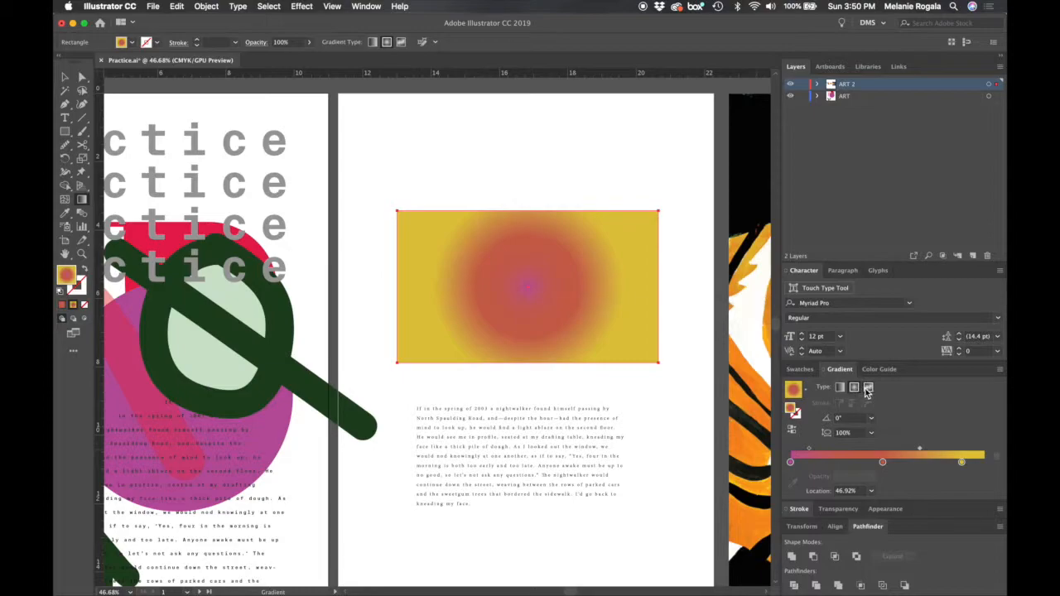
{"action": "left_click", "coordinate": [869, 388]}
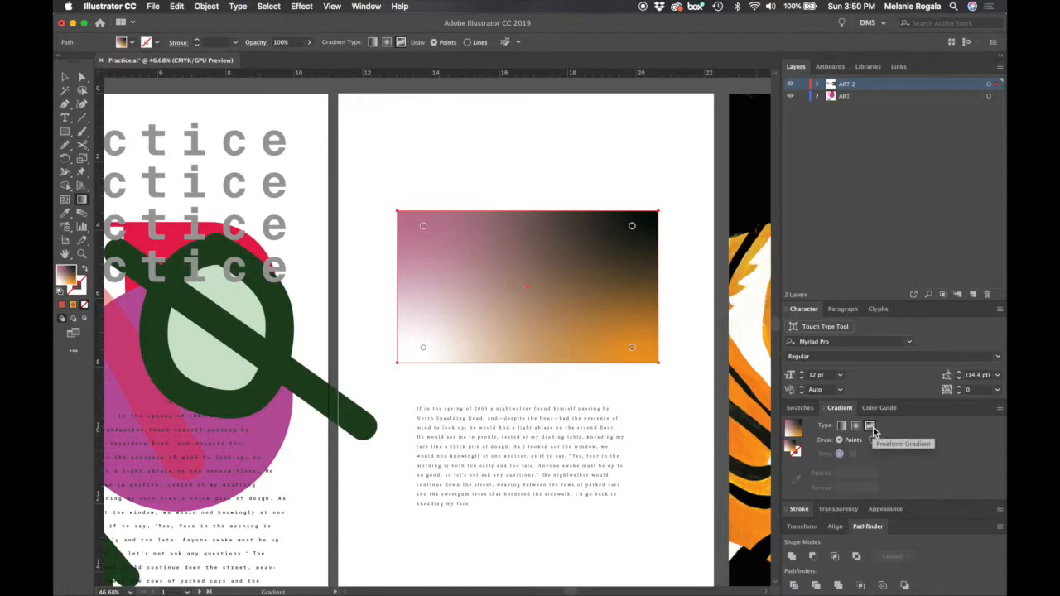
- Move the freeform gradient's black point inward and recolour it dark plum with C=13 and Y=7
{"action": "left_click_drag", "start_coordinate": [633, 231], "coordinate": [610, 256]}
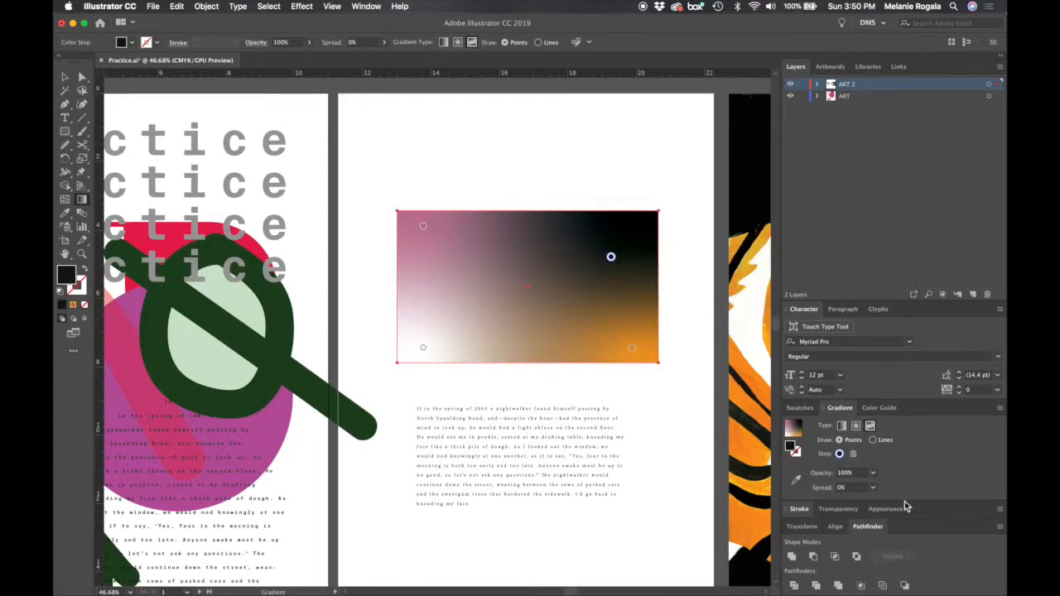
{"action": "double_click", "coordinate": [610, 258]}
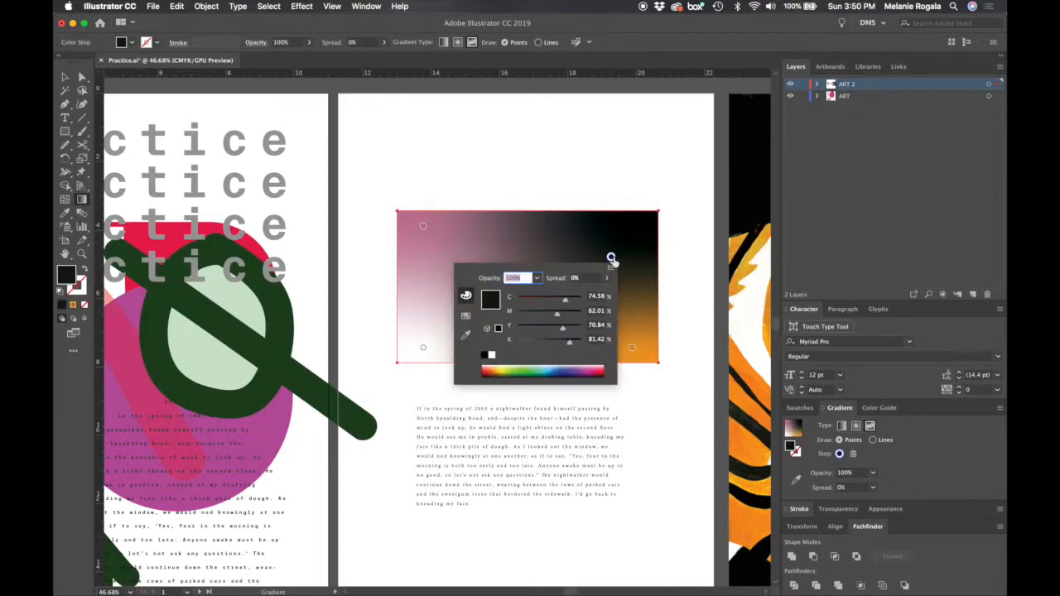
{"action": "left_click_drag", "start_coordinate": [549, 329], "coordinate": [523, 329]}
{"action": "left_click_drag", "start_coordinate": [564, 301], "coordinate": [527, 304]}
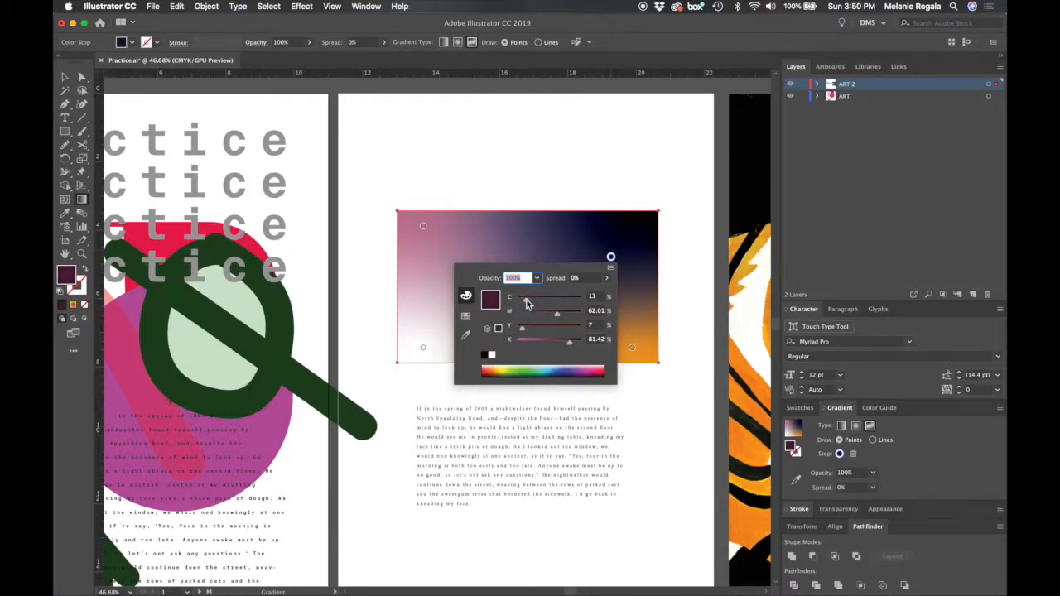
- Reposition the orange point to the rectangle's centre and shift the white and pink points slightly inward
{"action": "left_click", "coordinate": [633, 347]}
{"action": "left_click_drag", "start_coordinate": [633, 348], "coordinate": [526, 289]}
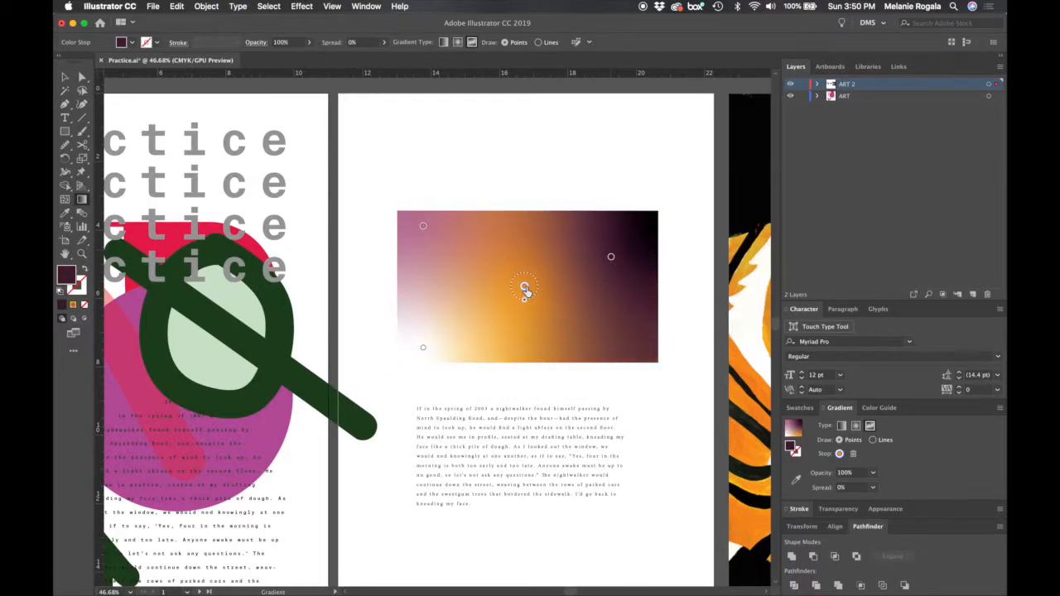
{"action": "left_click_drag", "start_coordinate": [423, 348], "coordinate": [455, 315]}
{"action": "left_click_drag", "start_coordinate": [422, 229], "coordinate": [420, 241]}
- Add a colour point in the lower-right area of the freeform gradient and recolour it blue
{"action": "left_click", "coordinate": [591, 332]}
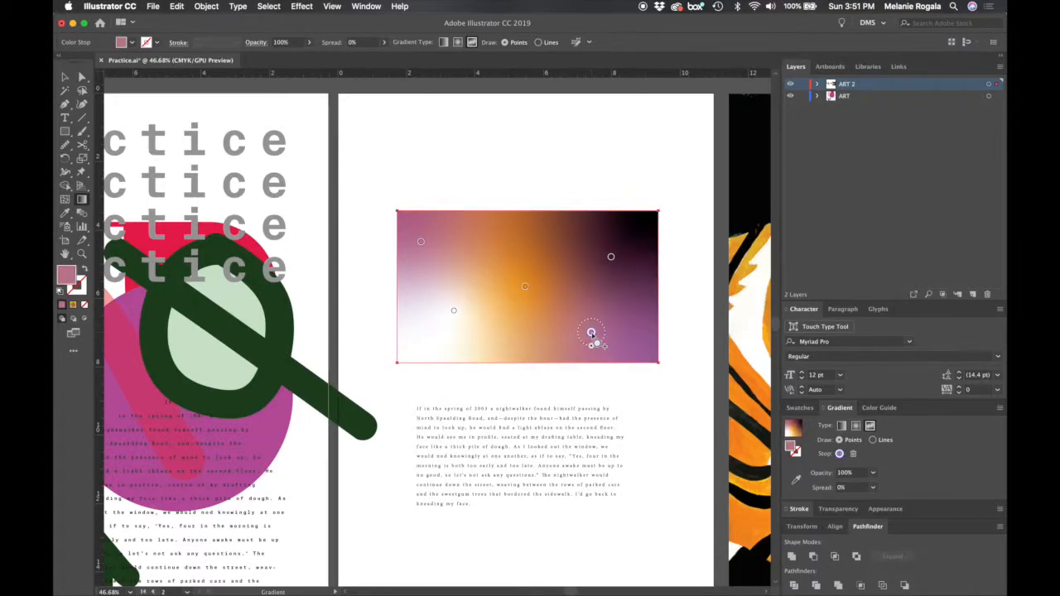
{"action": "double_click", "coordinate": [591, 332]}
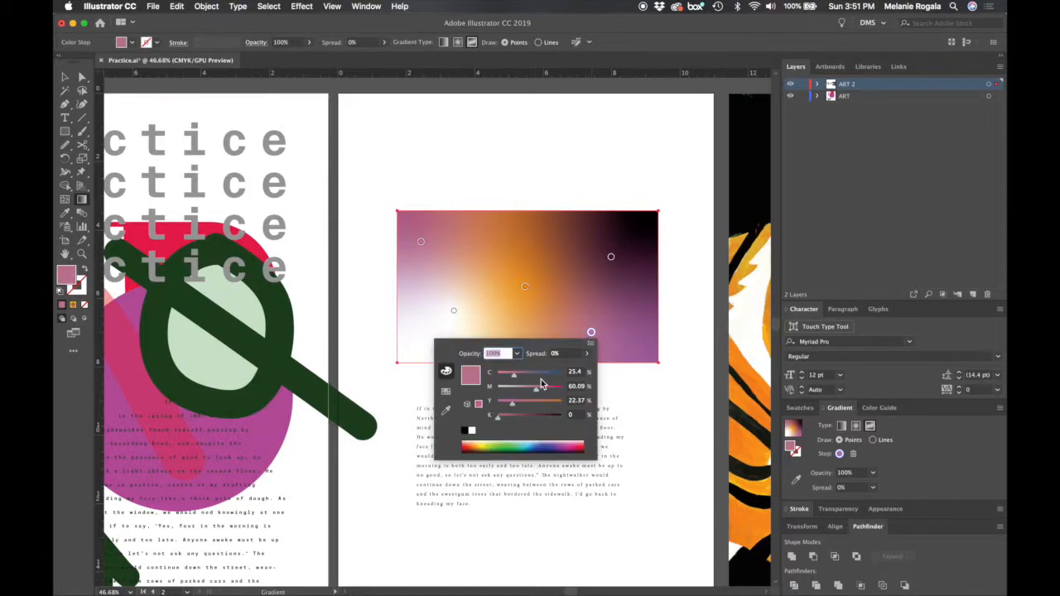
{"action": "left_click_drag", "start_coordinate": [537, 377], "coordinate": [547, 374]}
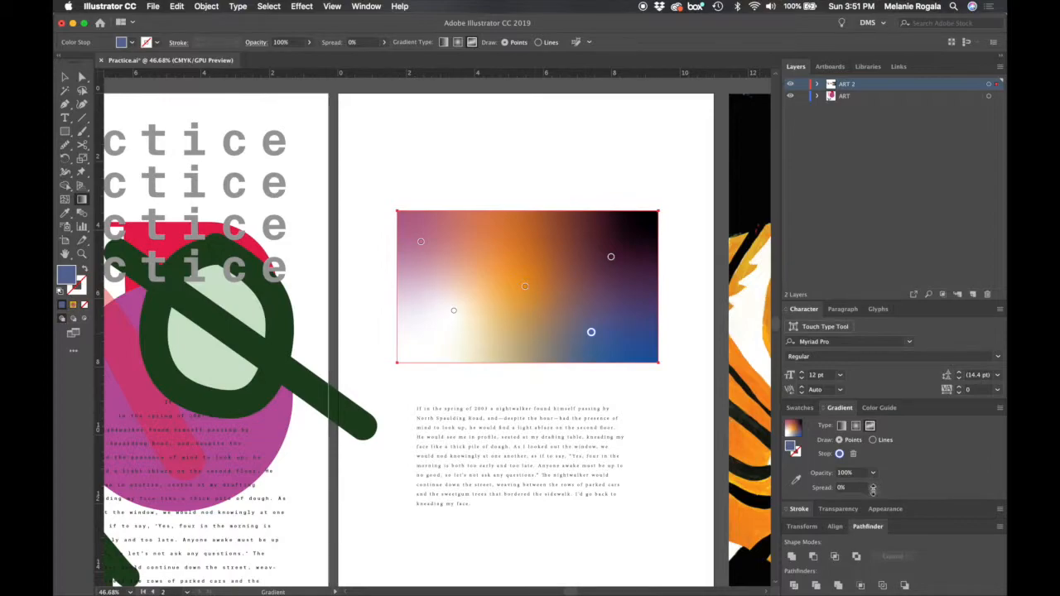
- Move the gradient rectangle up near the top of the second artboard and deselect it
{"action": "key", "text": "v"}
{"action": "left_click", "coordinate": [679, 314]}
{"action": "left_click_drag", "start_coordinate": [620, 354], "coordinate": [632, 263]}
{"action": "scroll", "coordinate": [632, 263], "scroll_direction": "down", "scroll_amount": 5}
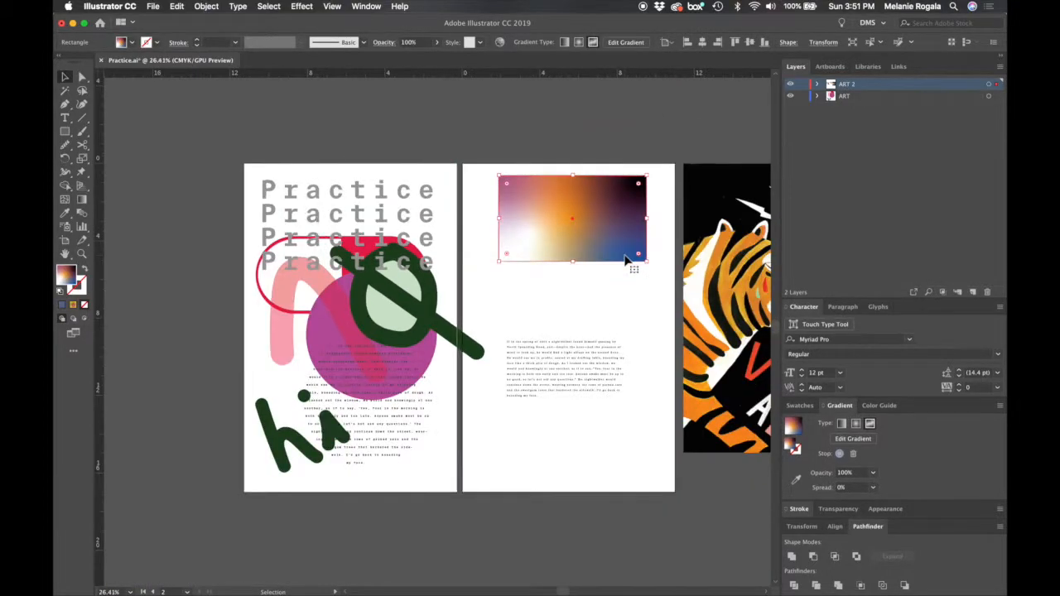
{"action": "left_click_drag", "start_coordinate": [625, 233], "coordinate": [630, 242]}
{"action": "left_click", "coordinate": [642, 323]}
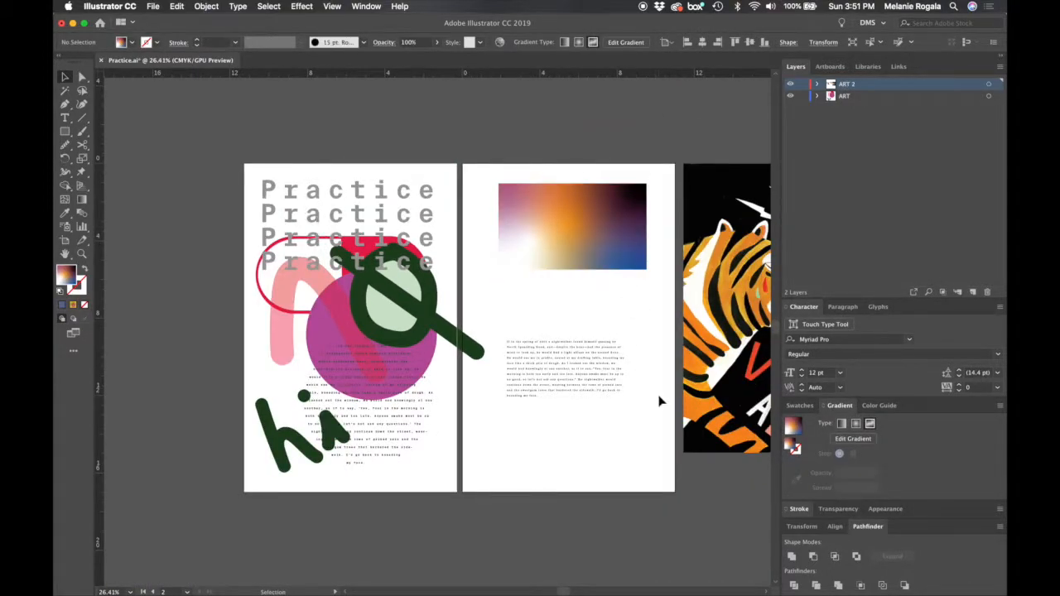
- Draw a white rectangle between the gradient and the paragraph, and give it a green #397f4b stroke
{"action": "left_click", "coordinate": [799, 510]}
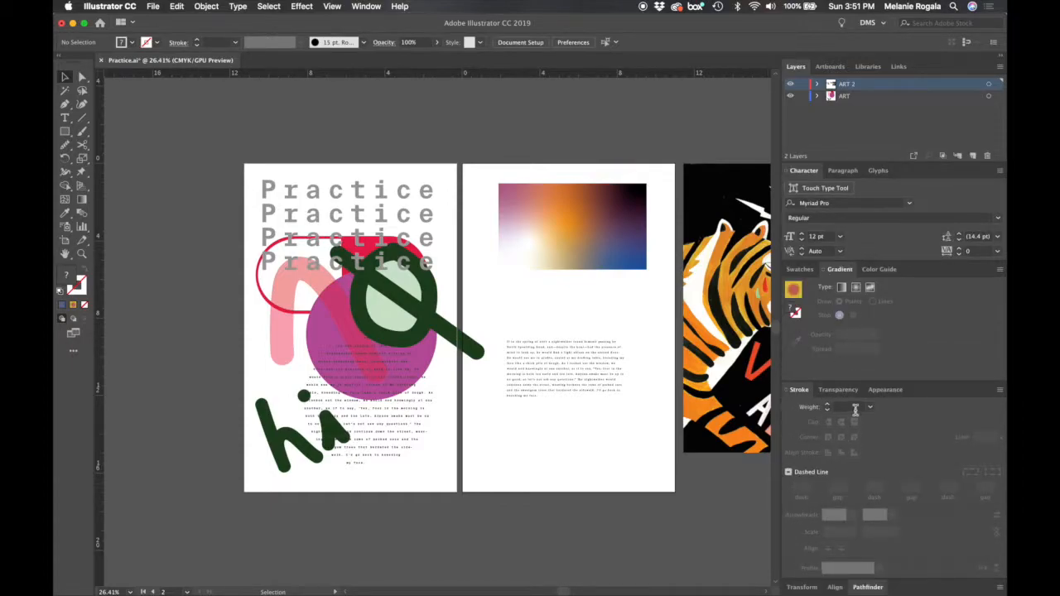
{"action": "left_click", "coordinate": [64, 131]}
{"action": "left_click_drag", "start_coordinate": [505, 287], "coordinate": [638, 325]}
{"action": "double_click", "coordinate": [77, 289]}
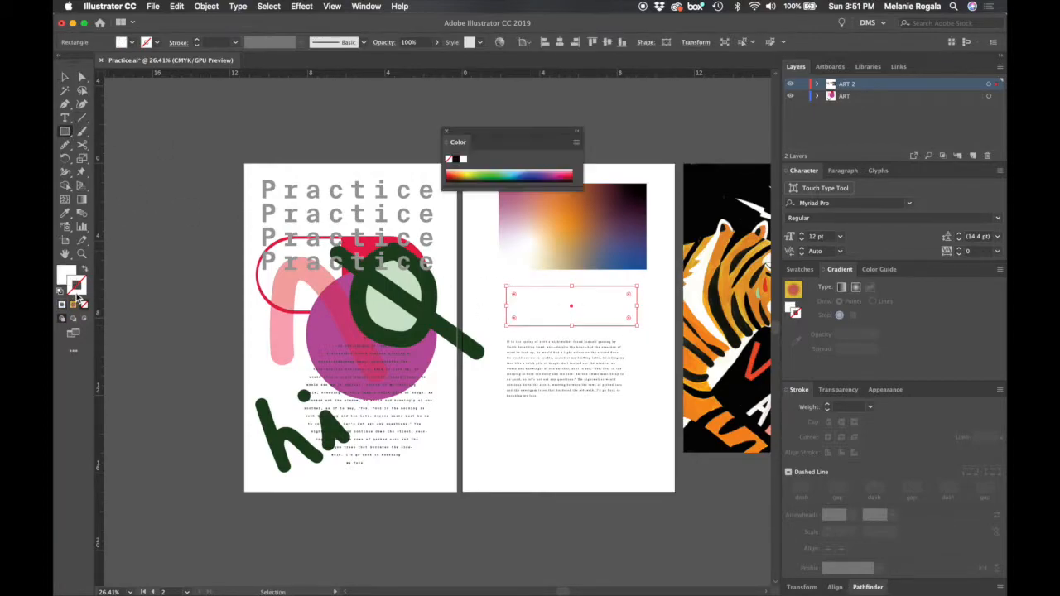
{"action": "left_click_drag", "start_coordinate": [581, 192], "coordinate": [616, 155]}
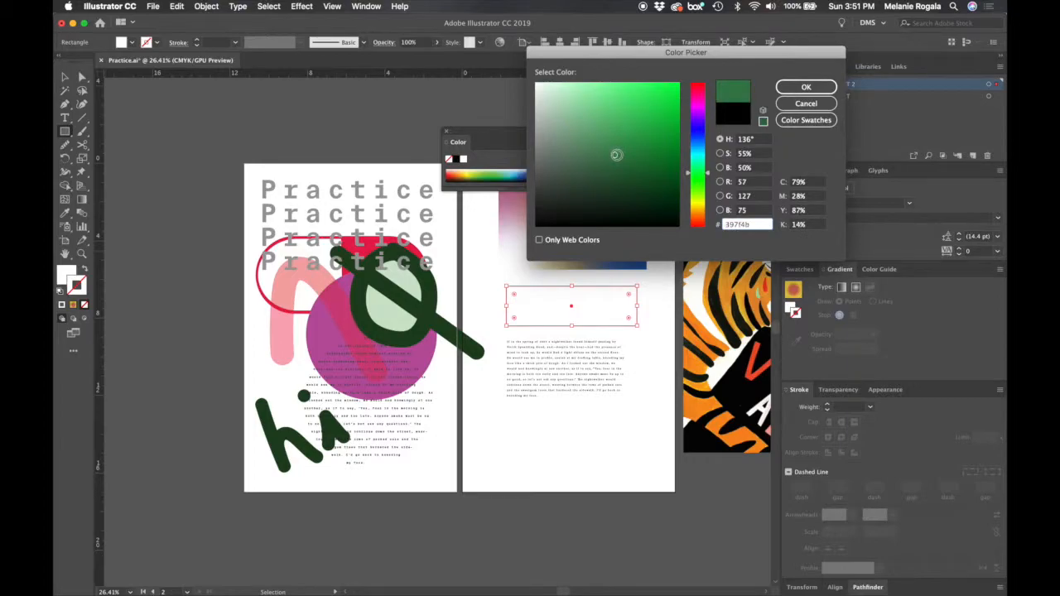
{"action": "key", "text": "Return"}
{"action": "left_click", "coordinate": [447, 131]}
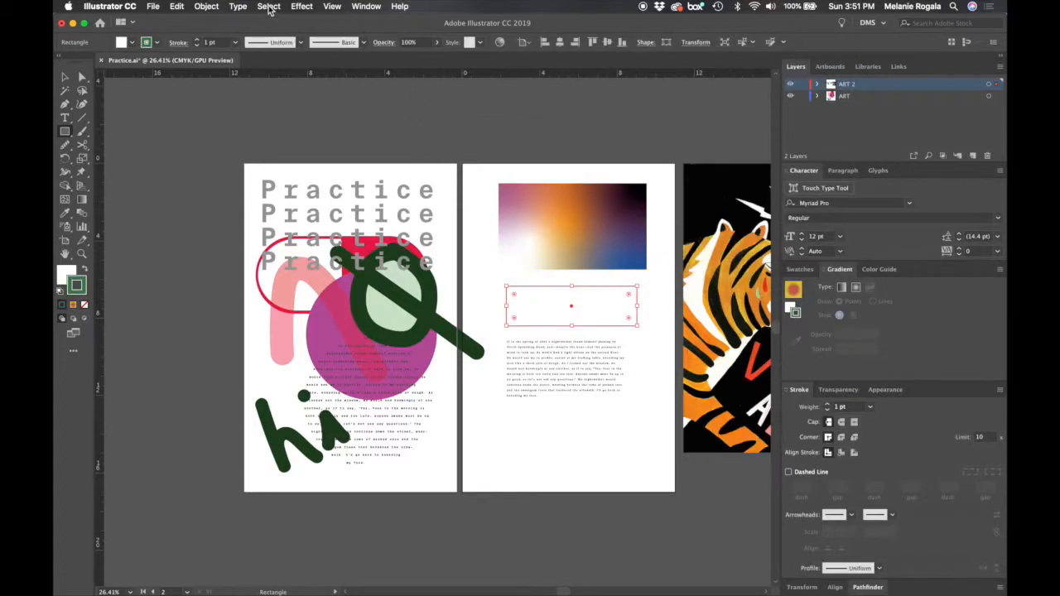
- Increase the new rectangle's stroke weight in stages up to 60 pt
{"action": "left_click", "coordinate": [826, 405]}
{"action": "left_click", "coordinate": [826, 405]}
{"action": "left_click", "coordinate": [826, 405]}
{"action": "left_click", "coordinate": [826, 405]}
{"action": "scroll", "coordinate": [573, 254], "scroll_direction": "up", "scroll_amount": 6}
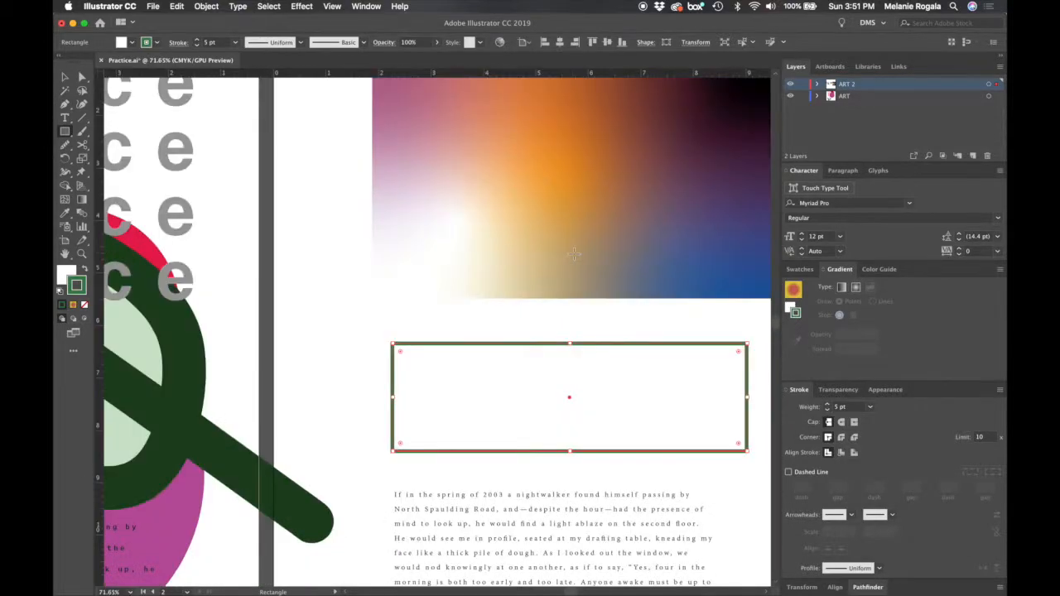
{"action": "left_click", "coordinate": [826, 404]}
{"action": "left_click", "coordinate": [826, 404]}
{"action": "left_click", "coordinate": [826, 404]}
{"action": "left_click", "coordinate": [827, 404]}
{"action": "left_click", "coordinate": [827, 404]}
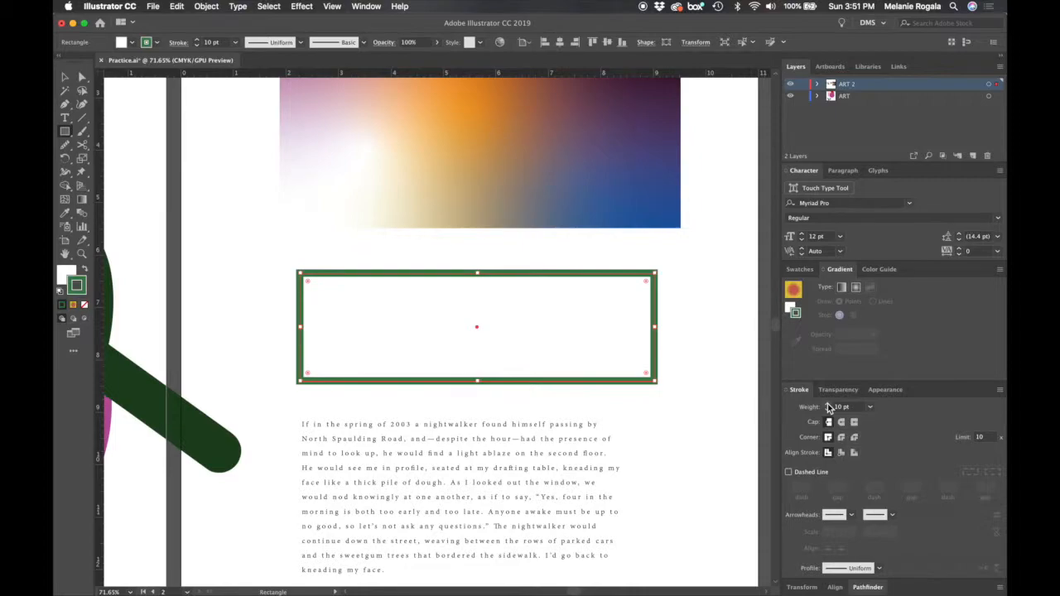
{"action": "left_click", "coordinate": [827, 404]}
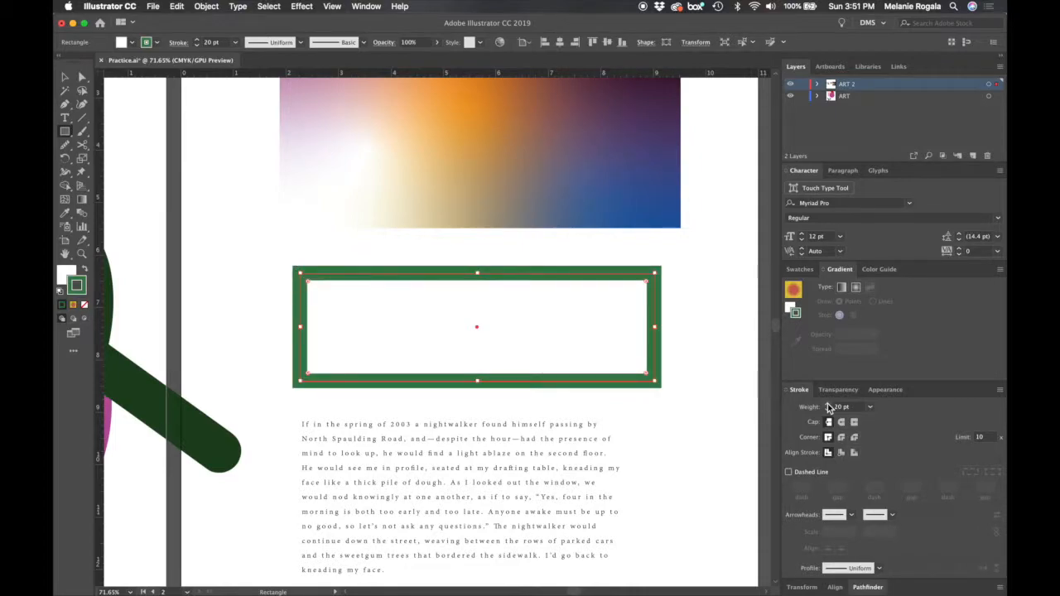
{"action": "left_click", "coordinate": [827, 404]}
{"action": "left_click", "coordinate": [827, 404]}
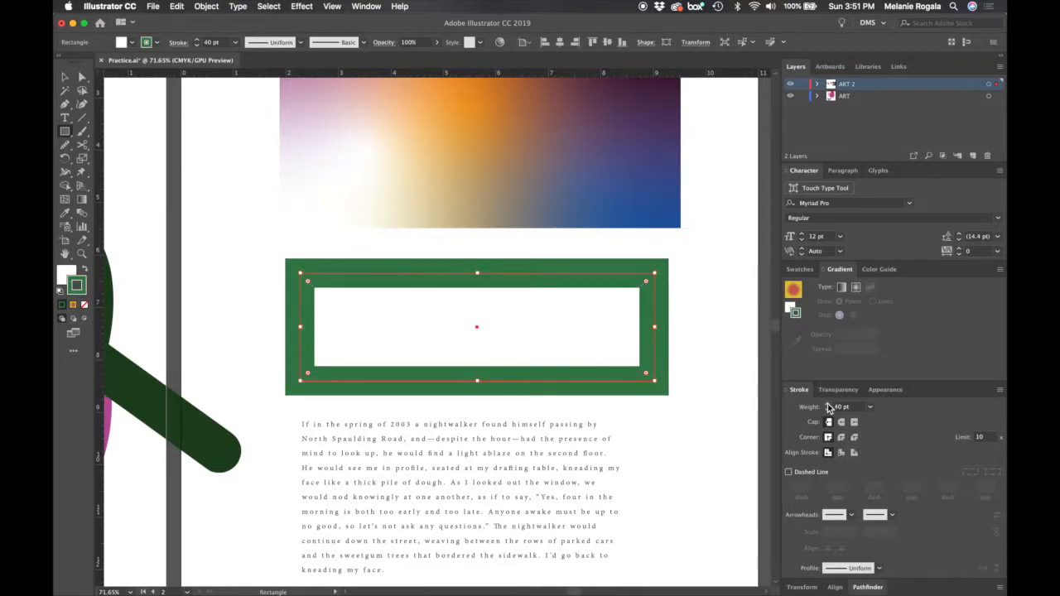
{"action": "left_click", "coordinate": [827, 405]}
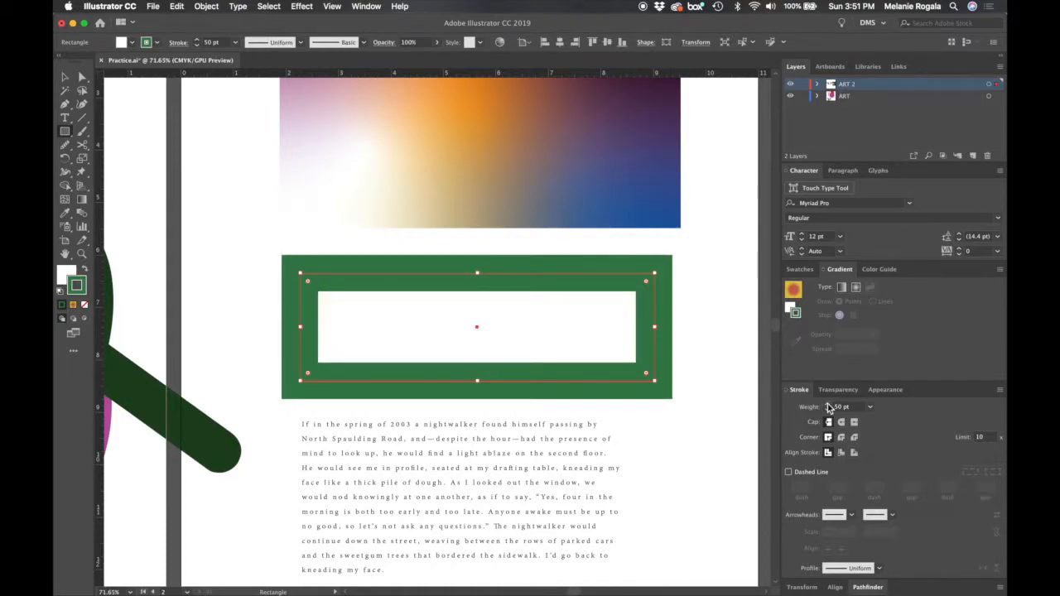
{"action": "left_click", "coordinate": [827, 404]}
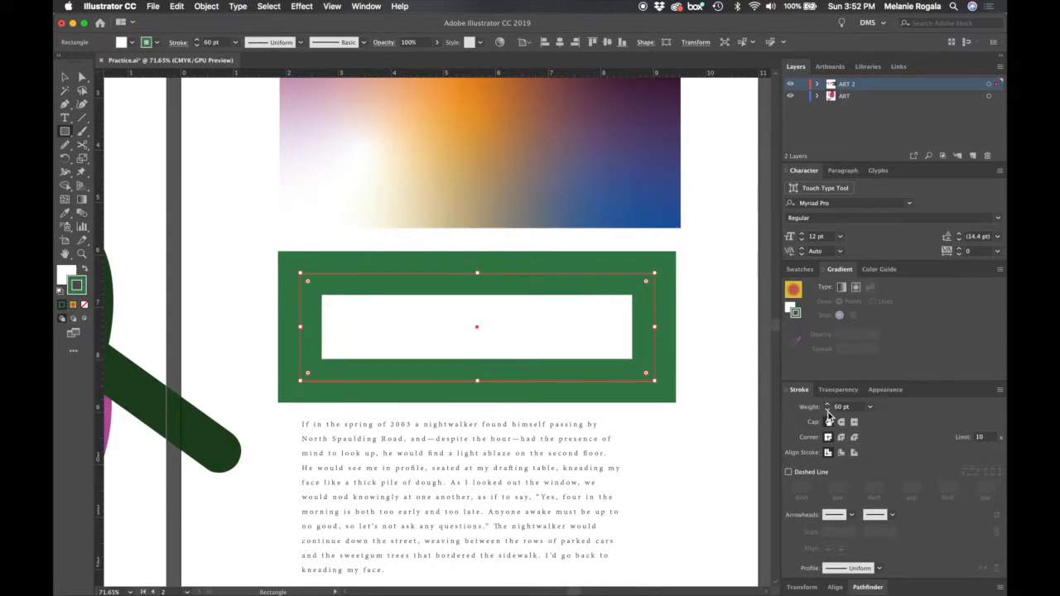
- Reduce the rectangle's stroke weight to none and bring it back at 10 pt
{"action": "left_click", "coordinate": [828, 410], "text": "shift"}
{"action": "left_click", "coordinate": [827, 410], "text": "shift"}
{"action": "left_click", "coordinate": [827, 410], "text": "shift"}
{"action": "left_click", "coordinate": [827, 410], "text": "shift"}
{"action": "left_click", "coordinate": [827, 410], "text": "shift"}
{"action": "left_click", "coordinate": [827, 410], "text": "shift"}
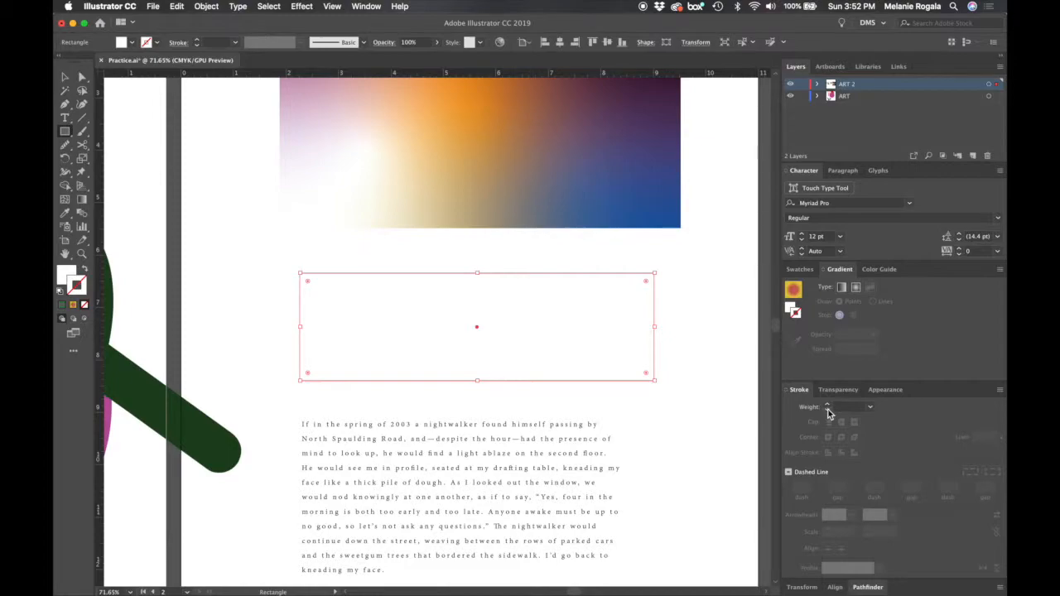
{"action": "left_click", "coordinate": [827, 405], "text": "shift"}
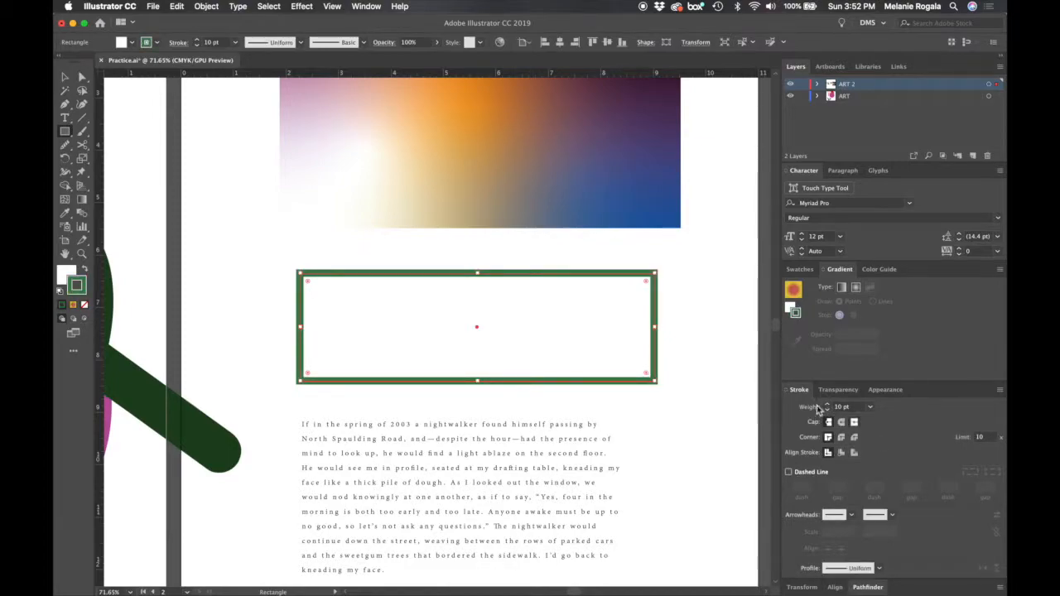
- Cut the rectangle's top edge near the middle with Scissors and pull one cut end aside to open a gap
{"action": "key", "text": "c"}
{"action": "left_click", "coordinate": [481, 271]}
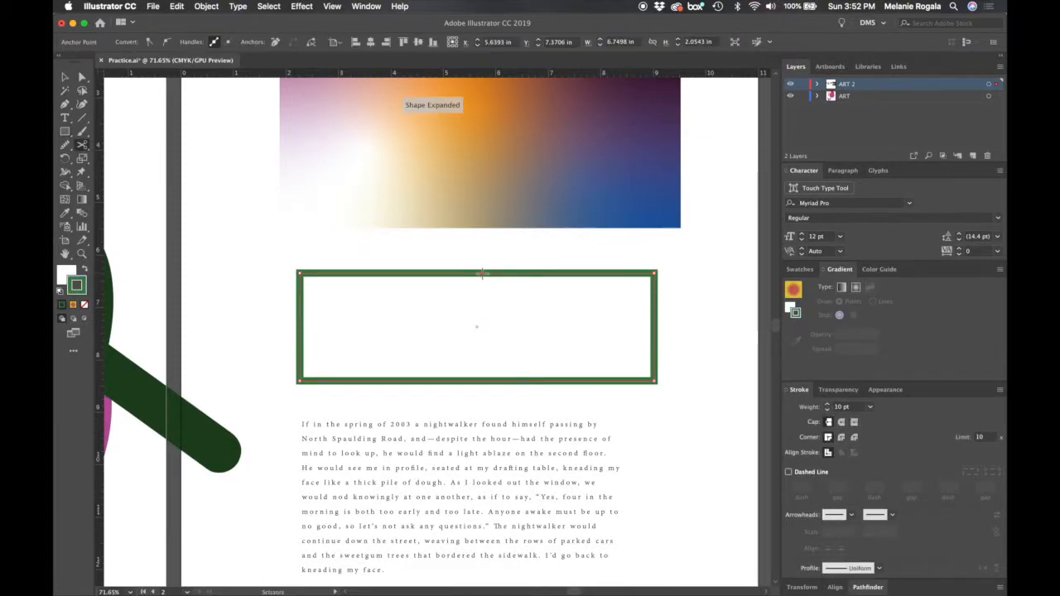
{"action": "key", "text": "a"}
{"action": "left_click_drag", "start_coordinate": [567, 284], "coordinate": [531, 274]}
{"action": "key", "text": "v"}
{"action": "left_click_drag", "start_coordinate": [445, 307], "coordinate": [542, 286]}
{"action": "key", "text": "super+z"}
{"action": "key", "text": "a"}
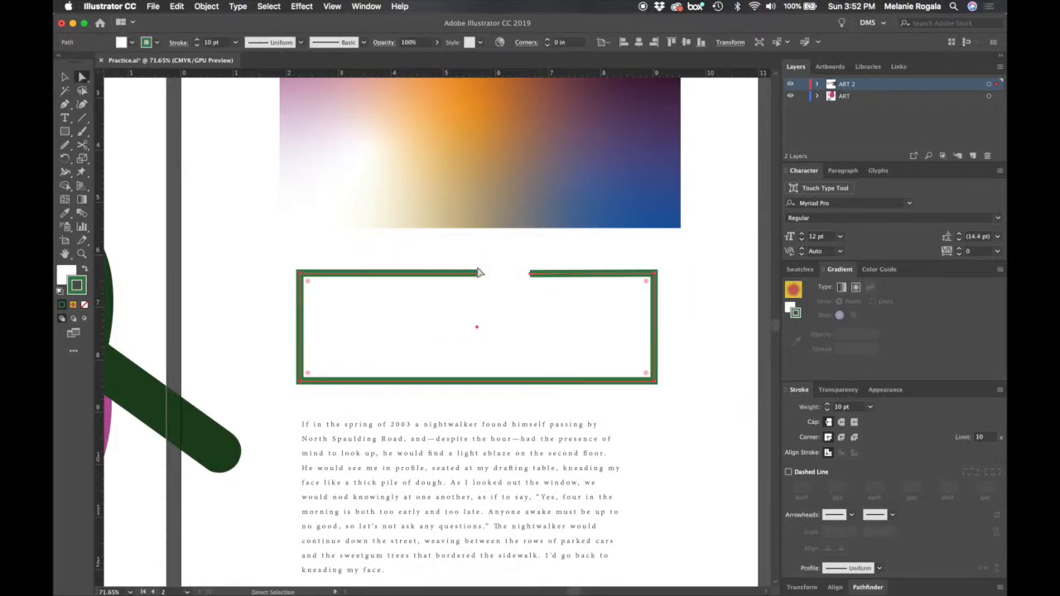
{"action": "key", "text": "v"}
{"action": "left_click", "coordinate": [692, 331]}
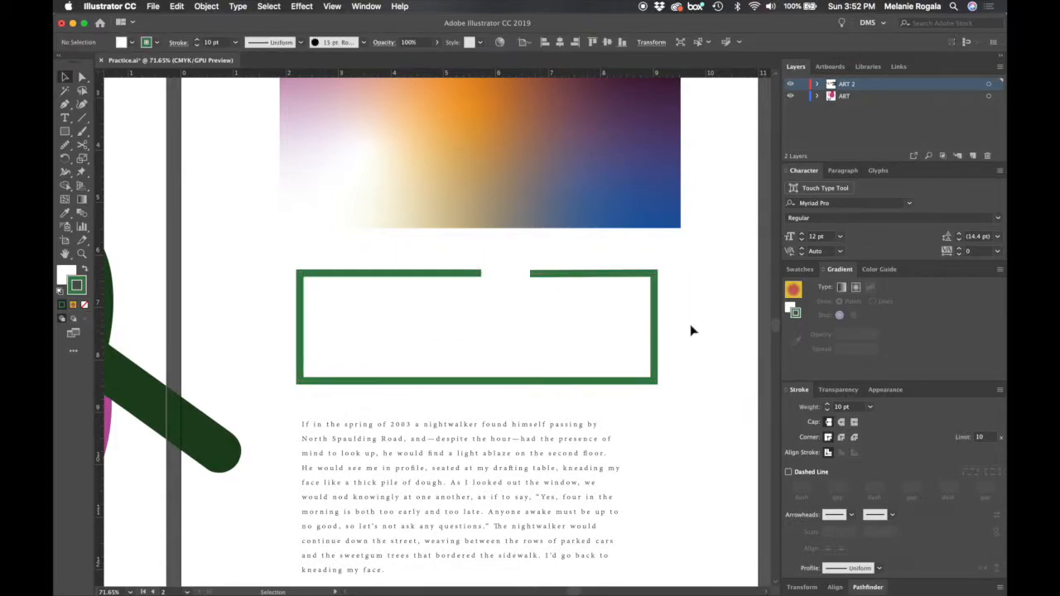
- Try the round and projecting caps on the open green path, and return to the butt cap
{"action": "scroll", "coordinate": [507, 297], "scroll_direction": "up", "scroll_amount": 1}
{"action": "left_click", "coordinate": [449, 274]}
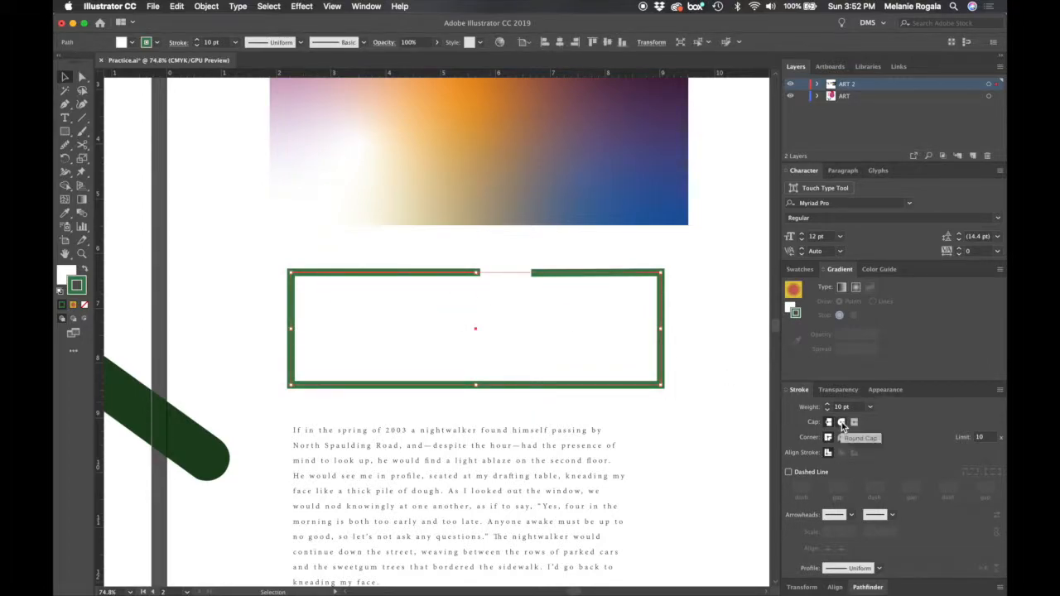
{"action": "left_click", "coordinate": [841, 422]}
{"action": "left_click", "coordinate": [854, 423]}
{"action": "left_click", "coordinate": [829, 423]}
{"action": "left_click", "coordinate": [854, 424]}
{"action": "left_click", "coordinate": [829, 422]}
- Compare the round and bevel corner joins on the green path, and return to the miter join
{"action": "left_click", "coordinate": [842, 438]}
{"action": "left_click", "coordinate": [831, 441]}
{"action": "left_click", "coordinate": [841, 439]}
{"action": "left_click", "coordinate": [854, 439]}
{"action": "scroll", "coordinate": [677, 301], "scroll_direction": "up", "scroll_amount": 5}
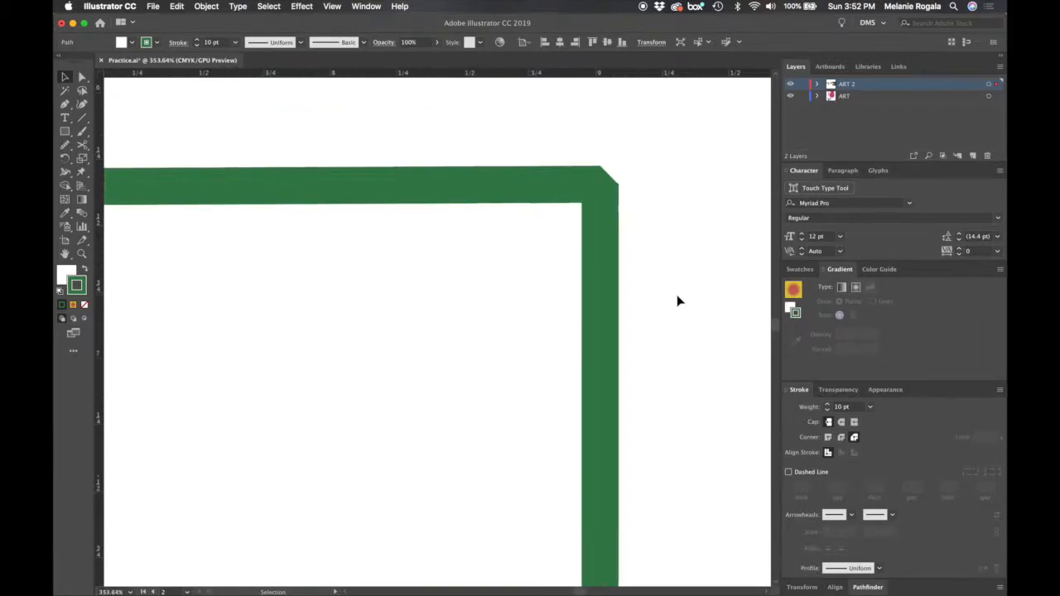
{"action": "scroll", "coordinate": [677, 301], "scroll_direction": "up", "scroll_amount": 1}
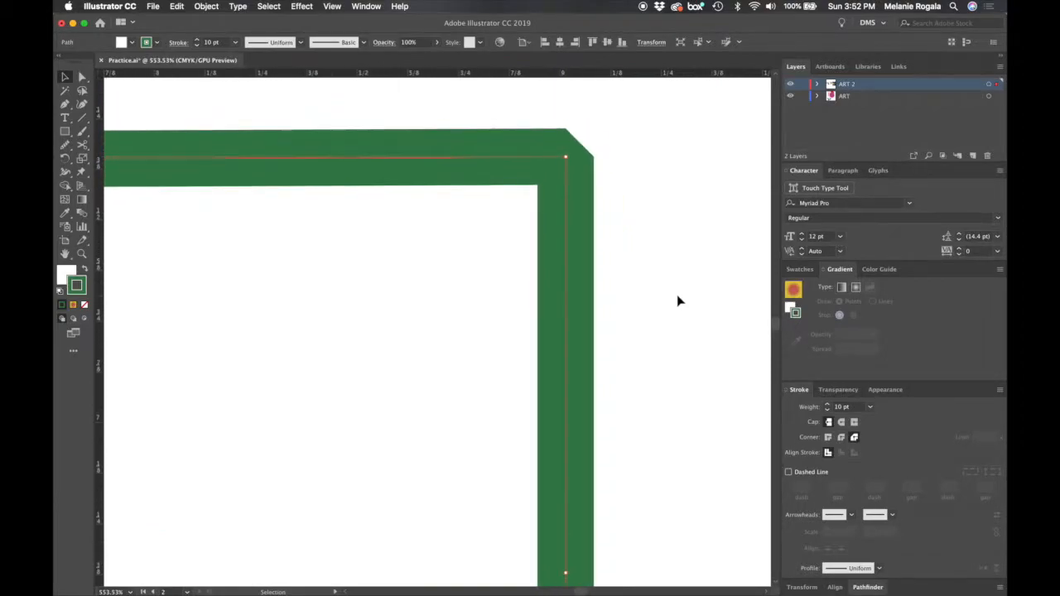
{"action": "left_click", "coordinate": [842, 437]}
{"action": "left_click", "coordinate": [828, 439]}
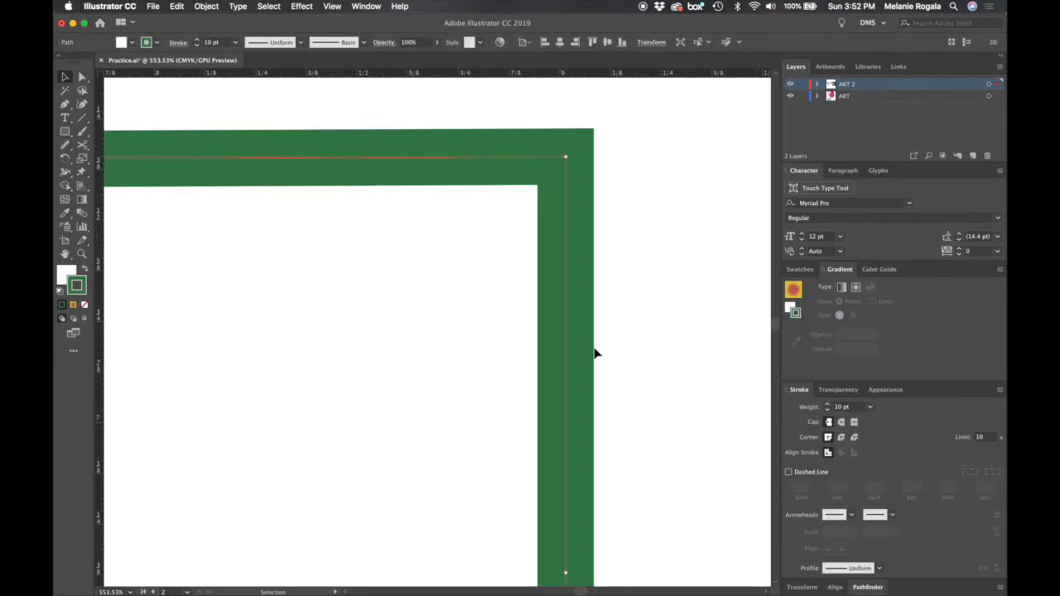
- Undo the join, cap and cutting edits back to the closed green rectangle
{"action": "scroll", "coordinate": [595, 354], "scroll_direction": "down", "scroll_amount": 5}
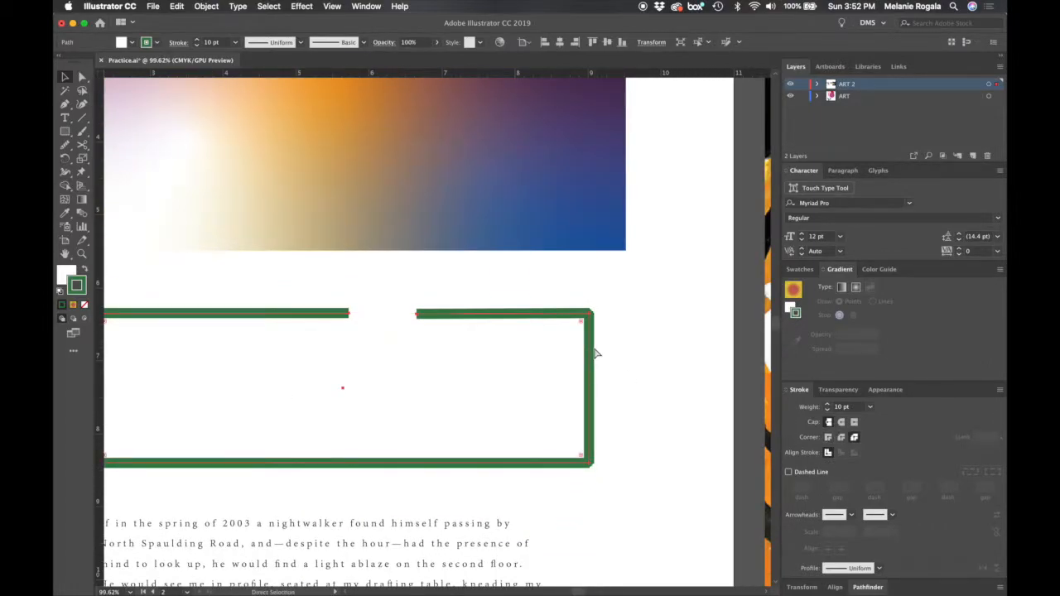
{"action": "key", "text": "super+z"}
{"action": "key", "text": "super+z"}
{"action": "key", "text": "super+z"}
{"action": "key", "text": "super+z"}
{"action": "key", "text": "super+z"}
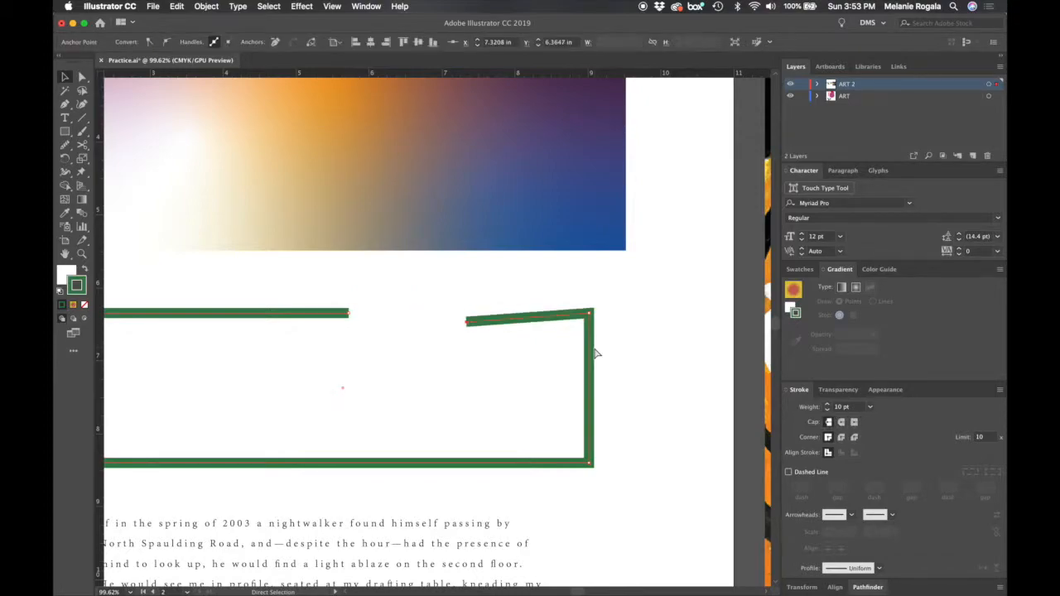
{"action": "key", "text": "super+z"}
{"action": "key", "text": "super+z"}
{"action": "key", "text": "super+z"}
- Try aligning the rectangle's stroke to the inside, and set it to align to the outside
{"action": "left_click_drag", "start_coordinate": [612, 361], "coordinate": [689, 372]}
{"action": "scroll", "coordinate": [644, 373], "scroll_direction": "up", "scroll_amount": 5}
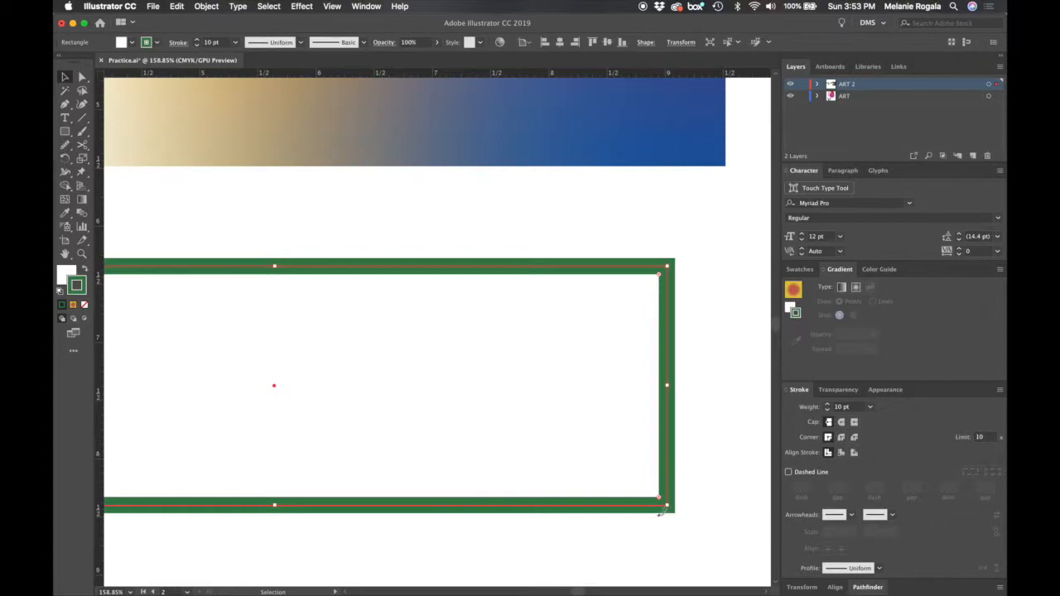
{"action": "left_click", "coordinate": [841, 453]}
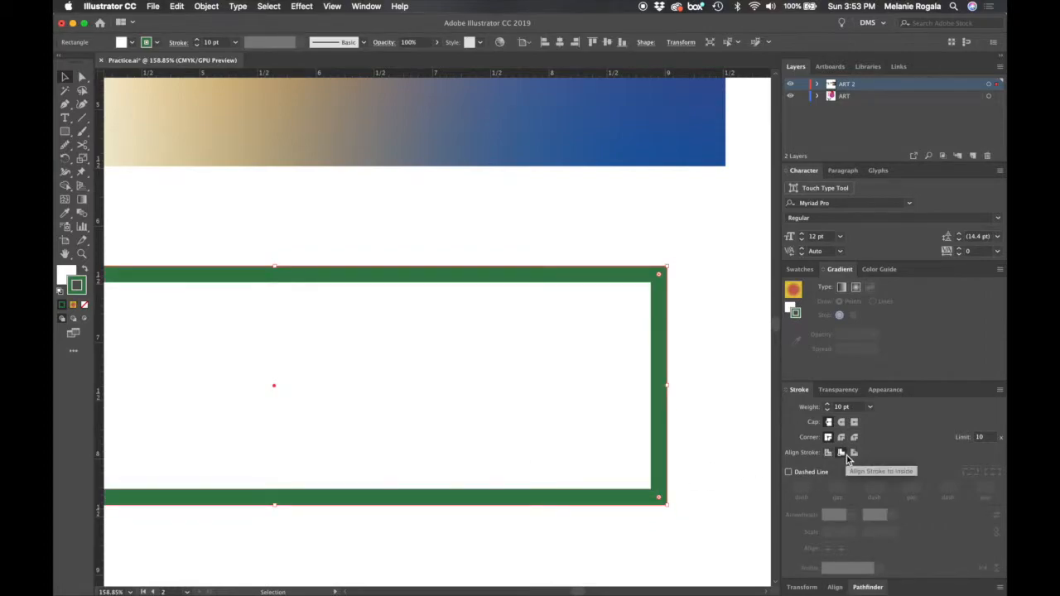
{"action": "left_click", "coordinate": [854, 453]}
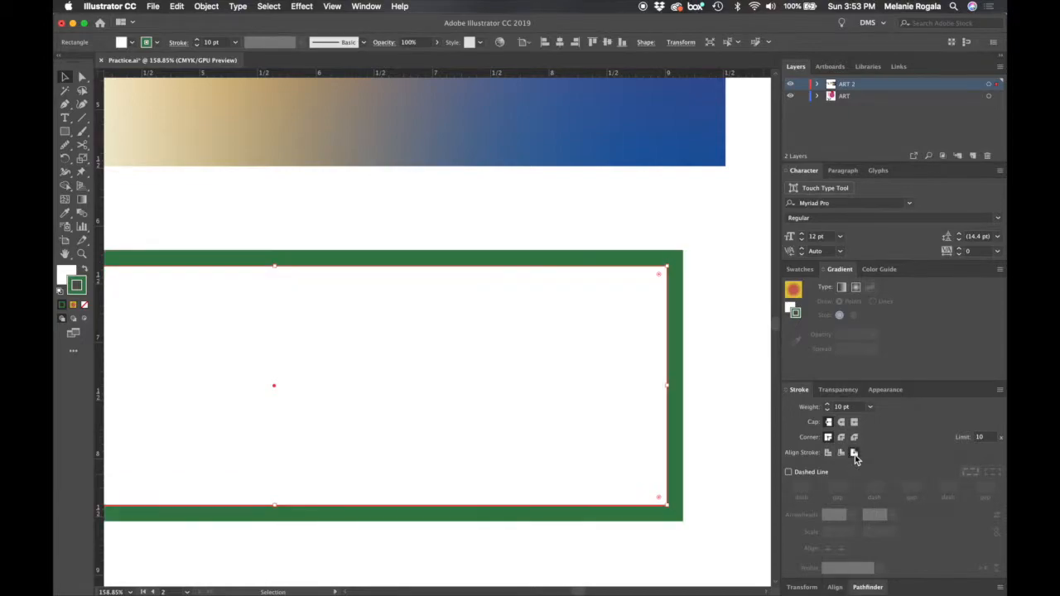
- Scale the green rectangle up slightly so its outer right edge lines up with the gradient rectangle above
{"action": "scroll", "coordinate": [694, 371], "scroll_direction": "down", "scroll_amount": 5}
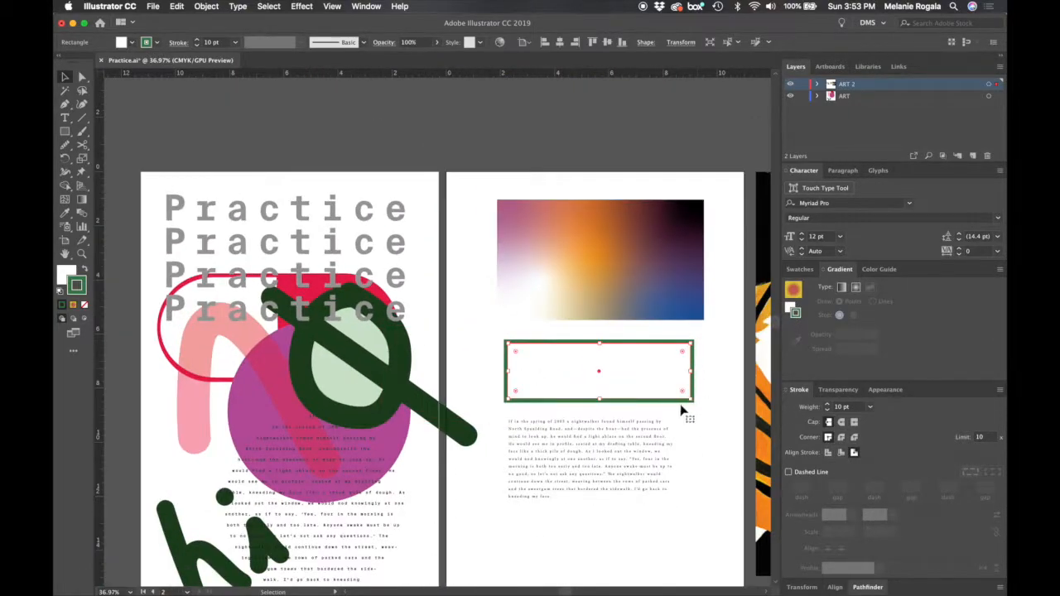
{"action": "scroll", "coordinate": [698, 416], "scroll_direction": "right", "scroll_amount": 3}
{"action": "left_click_drag", "start_coordinate": [613, 325], "coordinate": [622, 325]}
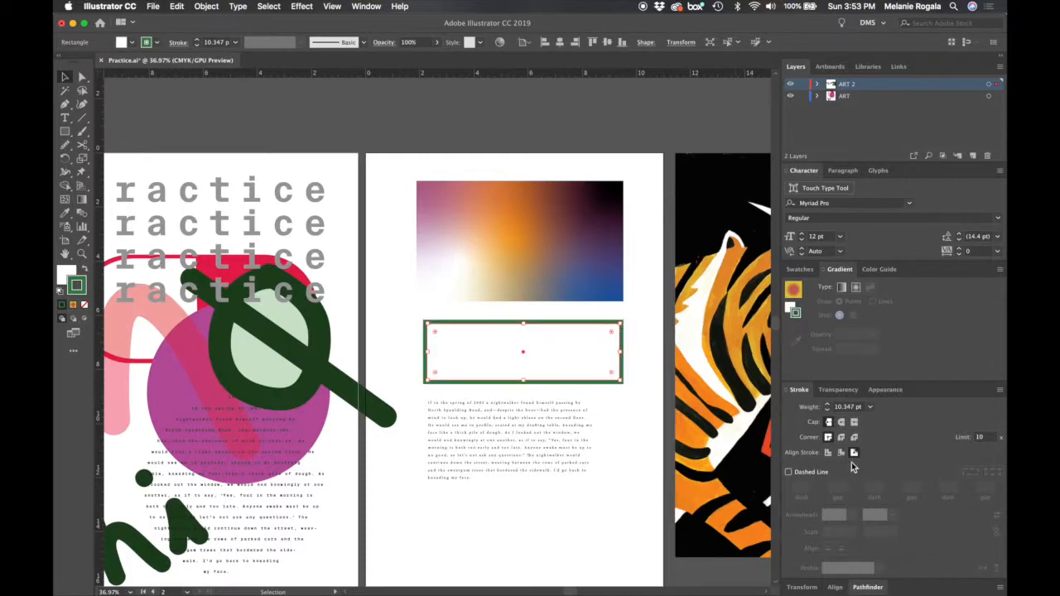
- Give the green rectangle a dashed stroke with 24 pt dashes, try an 80 pt gap, and set the gap to 20 pt
{"action": "left_click", "coordinate": [789, 472]}
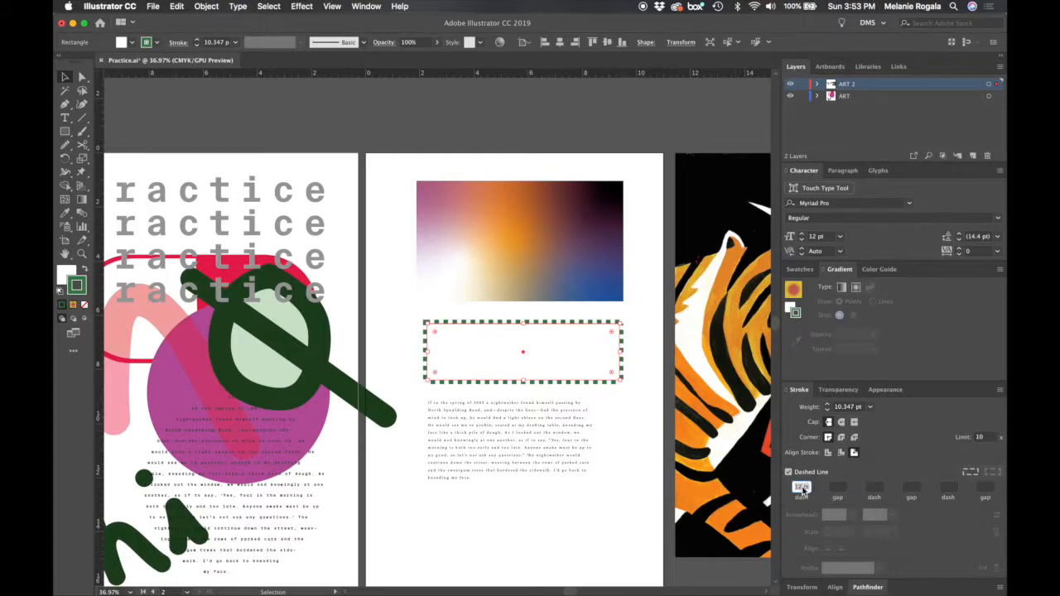
{"action": "type", "text": "24"}
{"action": "key", "text": "Tab"}
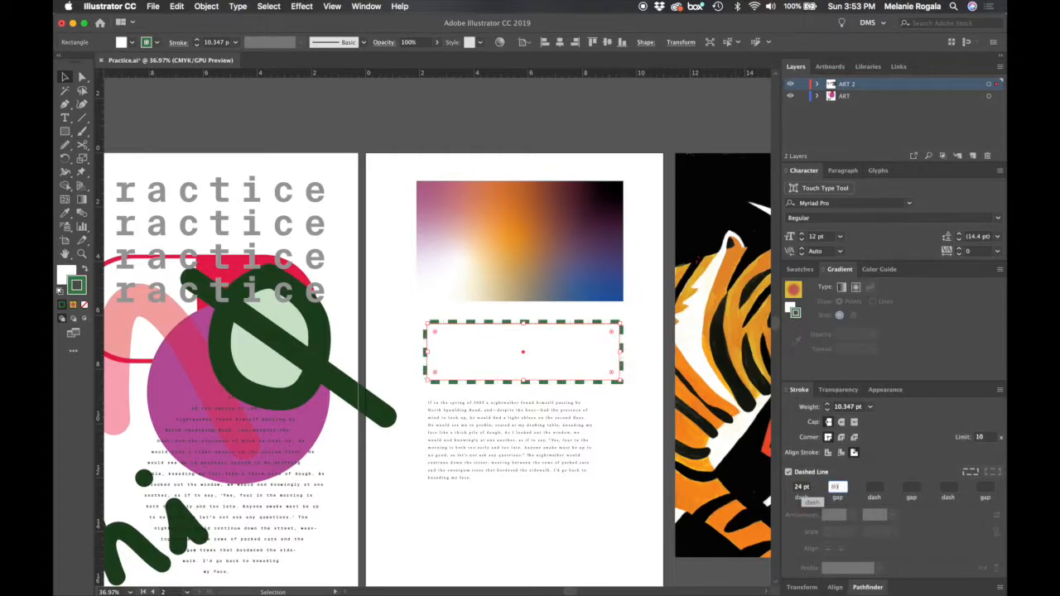
{"action": "type", "text": "80"}
{"action": "key", "text": "Tab"}
{"action": "left_click", "coordinate": [836, 488]}
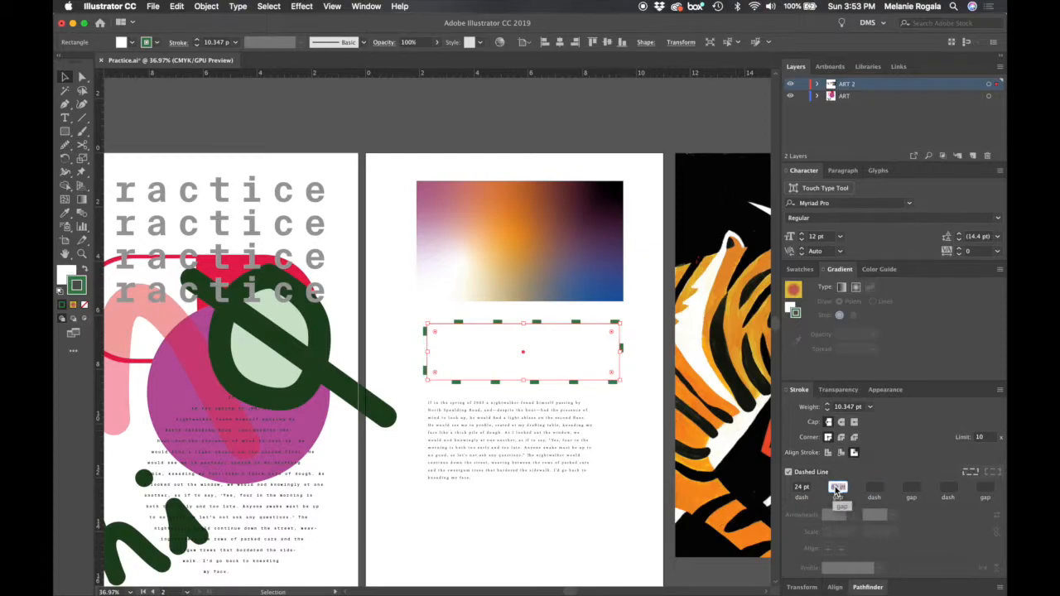
{"action": "type", "text": "20"}
{"action": "key", "text": "Tab"}
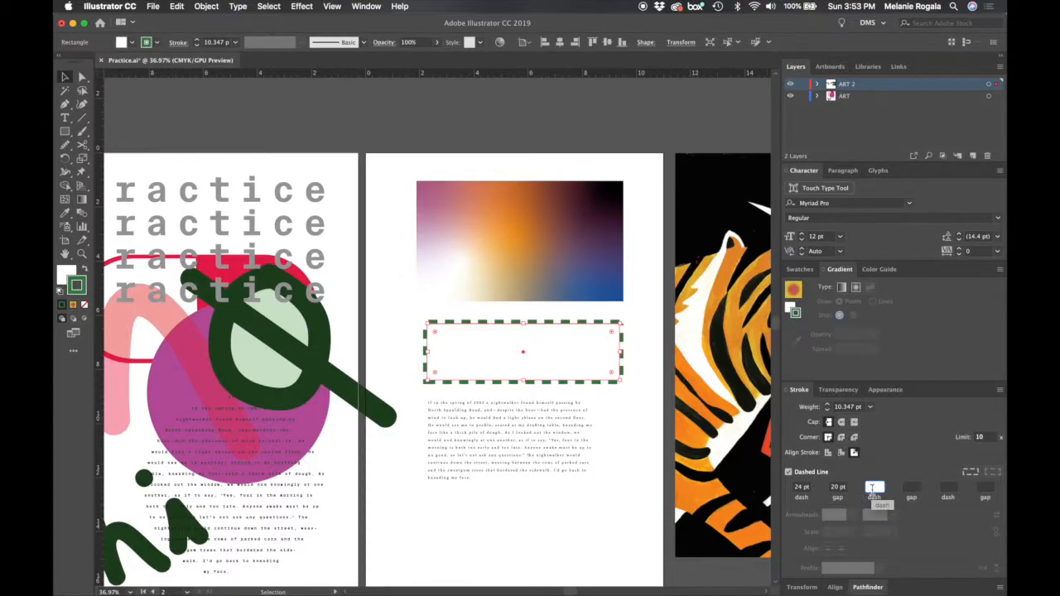
- Add a second dash and gap to the rectangle's dash pattern, trying 1 pt and 2 pt, and settle on a 6 pt dash and 3 pt gap
{"action": "key", "text": "Tab"}
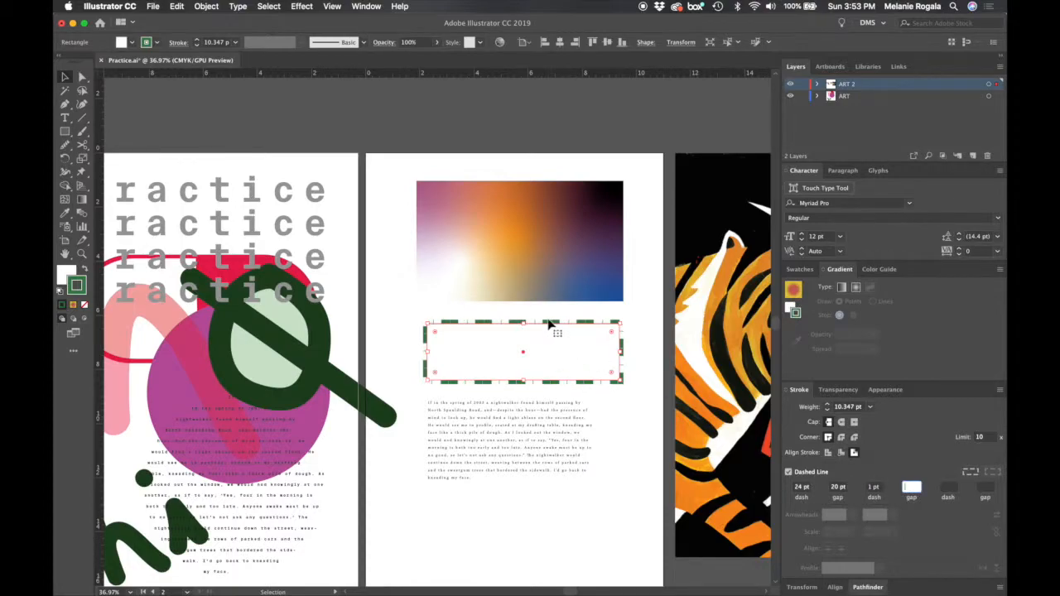
{"action": "scroll", "coordinate": [549, 325], "scroll_direction": "up", "scroll_amount": 5}
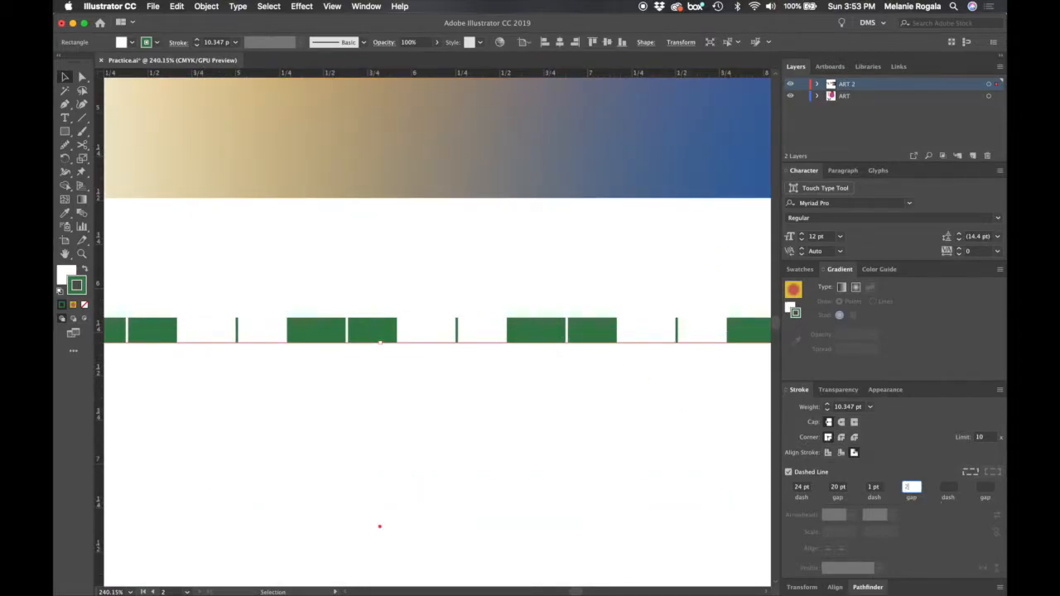
{"action": "key", "text": "Tab"}
{"action": "scroll", "coordinate": [473, 353], "scroll_direction": "down", "scroll_amount": 3}
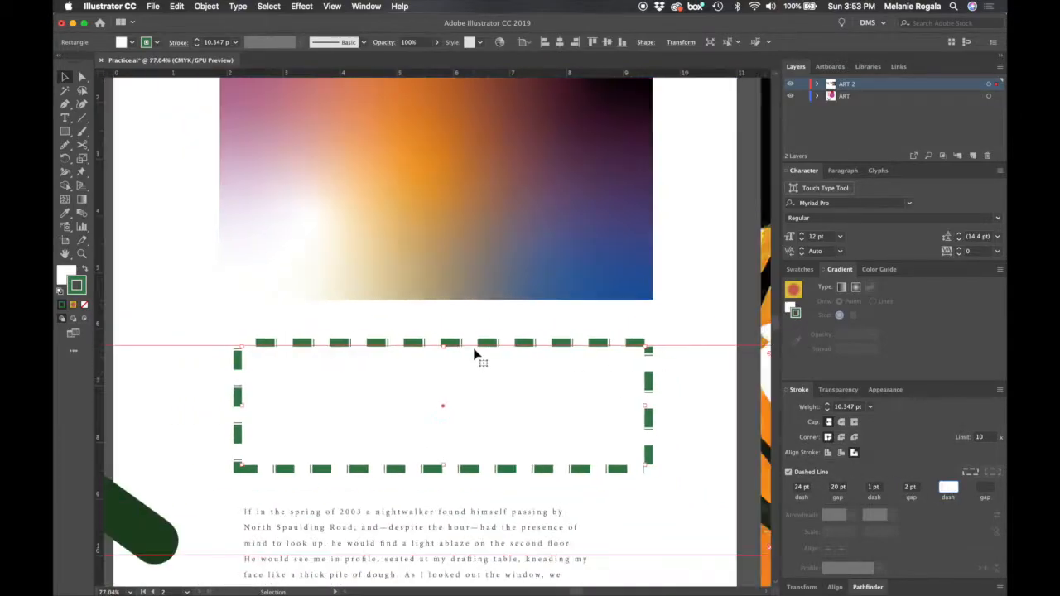
{"action": "scroll", "coordinate": [474, 355], "scroll_direction": "up", "scroll_amount": 3}
{"action": "left_click", "coordinate": [912, 489]}
{"action": "type", "text": "3"}
{"action": "key", "text": "Tab"}
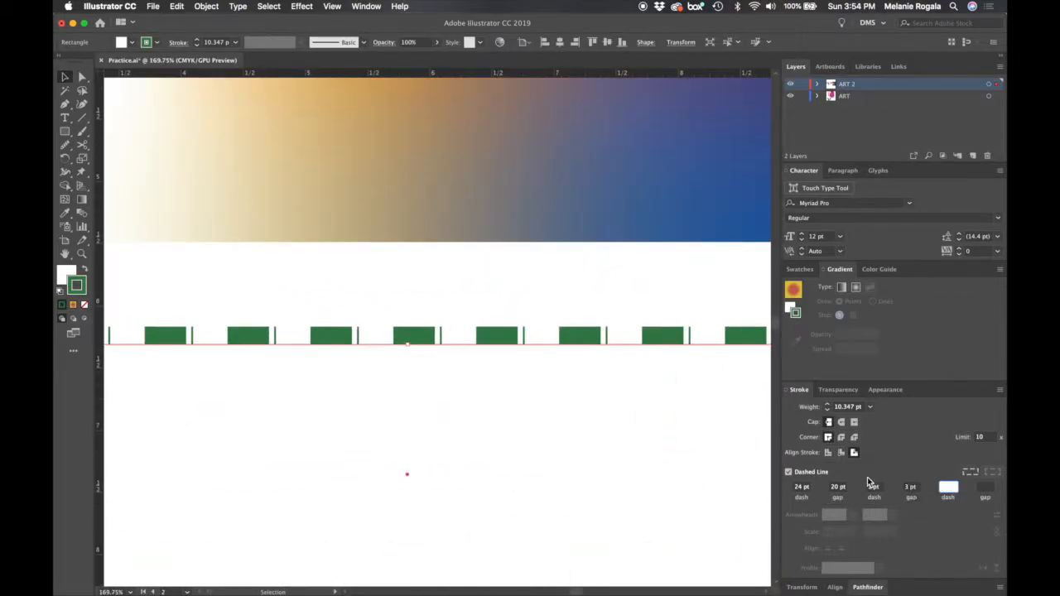
{"action": "left_click", "coordinate": [874, 488]}
{"action": "type", "text": "6"}
{"action": "key", "text": "Tab"}
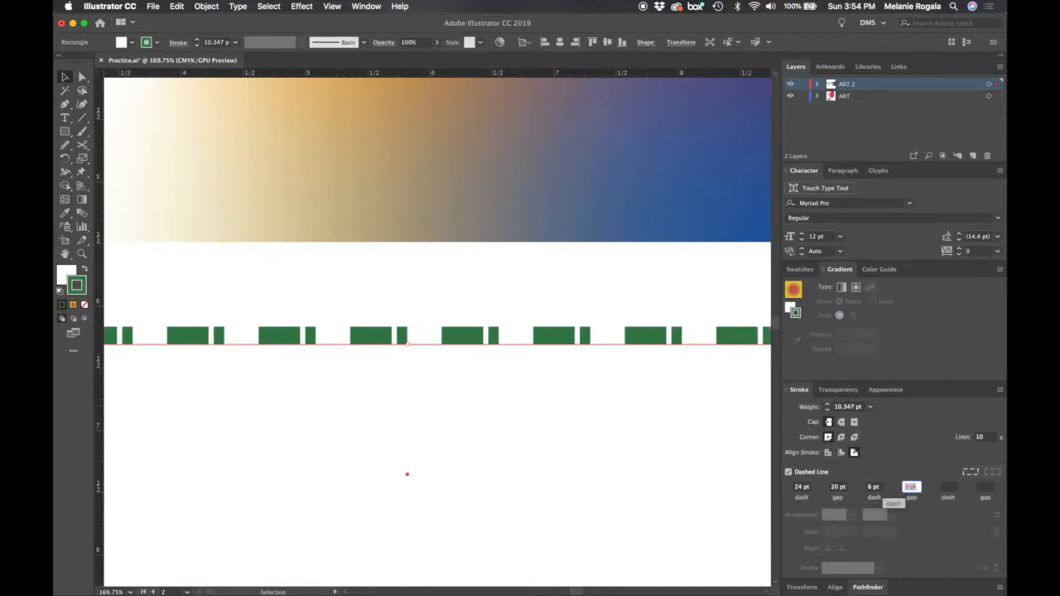
- Apply a round cap to the dashes of the green rectangle's stroke
{"action": "scroll", "coordinate": [575, 469], "scroll_direction": "down", "scroll_amount": 5}
{"action": "scroll", "coordinate": [578, 468], "scroll_direction": "down", "scroll_amount": 3}
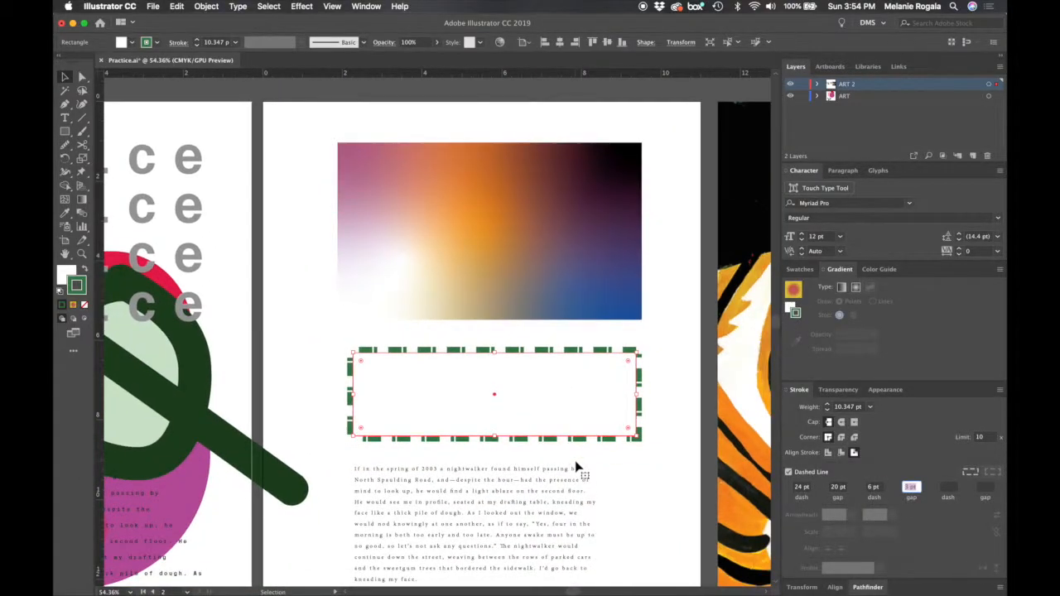
{"action": "scroll", "coordinate": [519, 457], "scroll_direction": "down", "scroll_amount": 3}
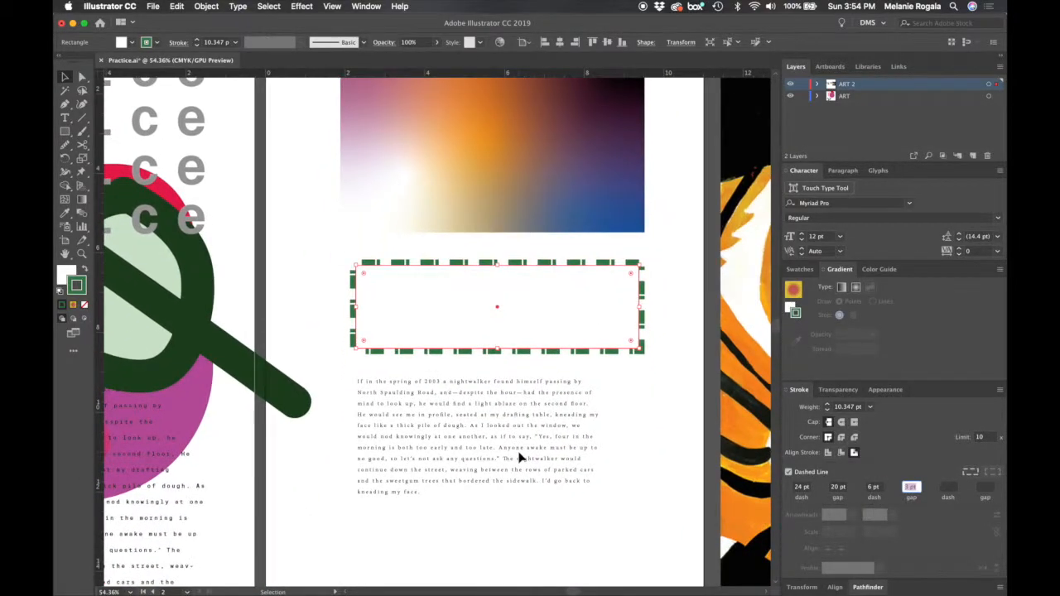
{"action": "left_click", "coordinate": [842, 423]}
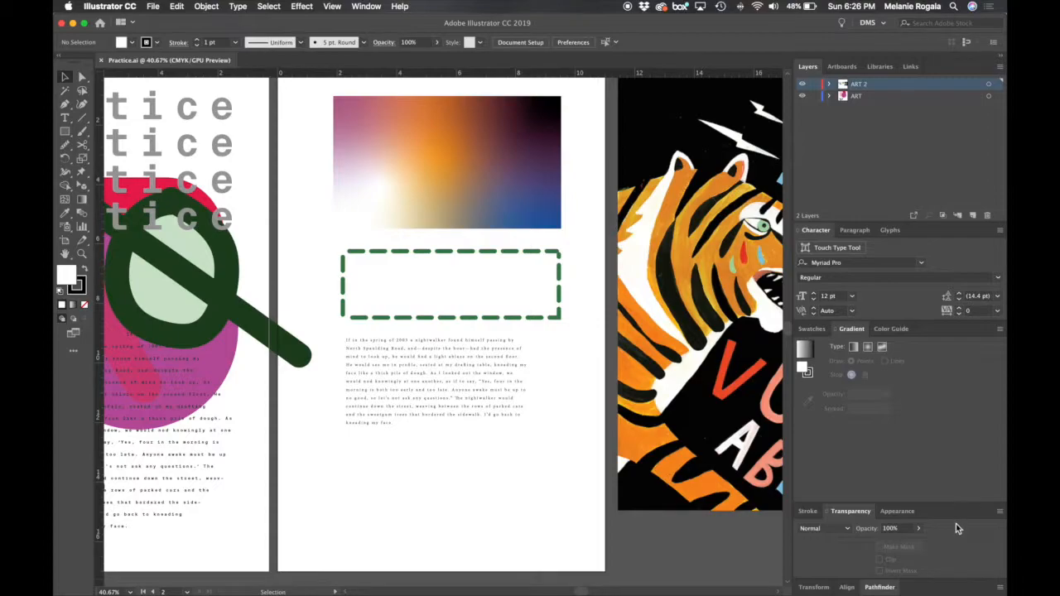
- Move the gradient rectangle down over the dashed rectangle to uncover what lies behind it, and undo the move
{"action": "left_click", "coordinate": [491, 138]}
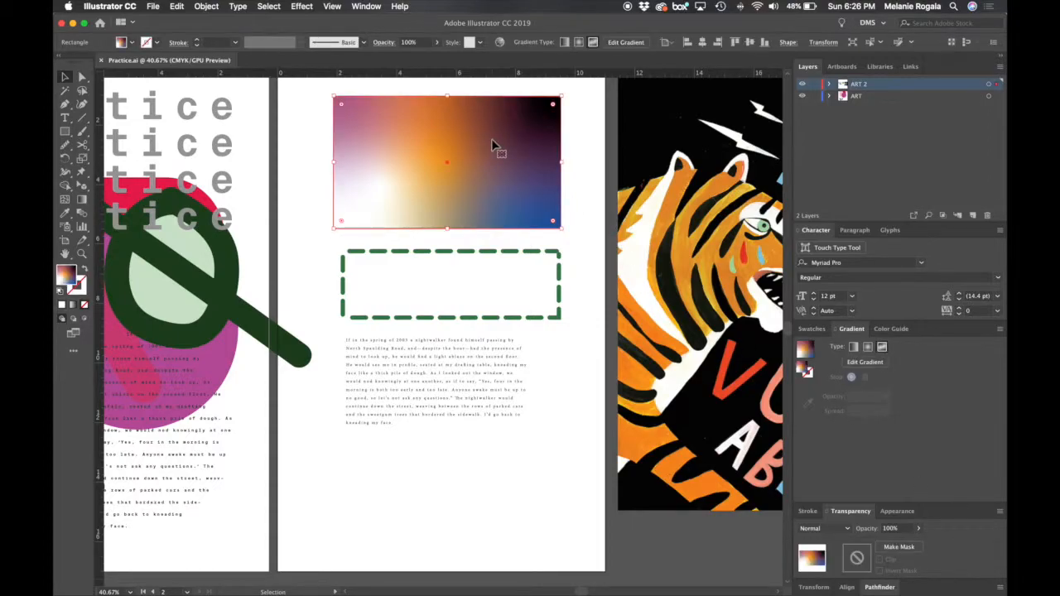
{"action": "left_click_drag", "start_coordinate": [495, 145], "coordinate": [491, 280]}
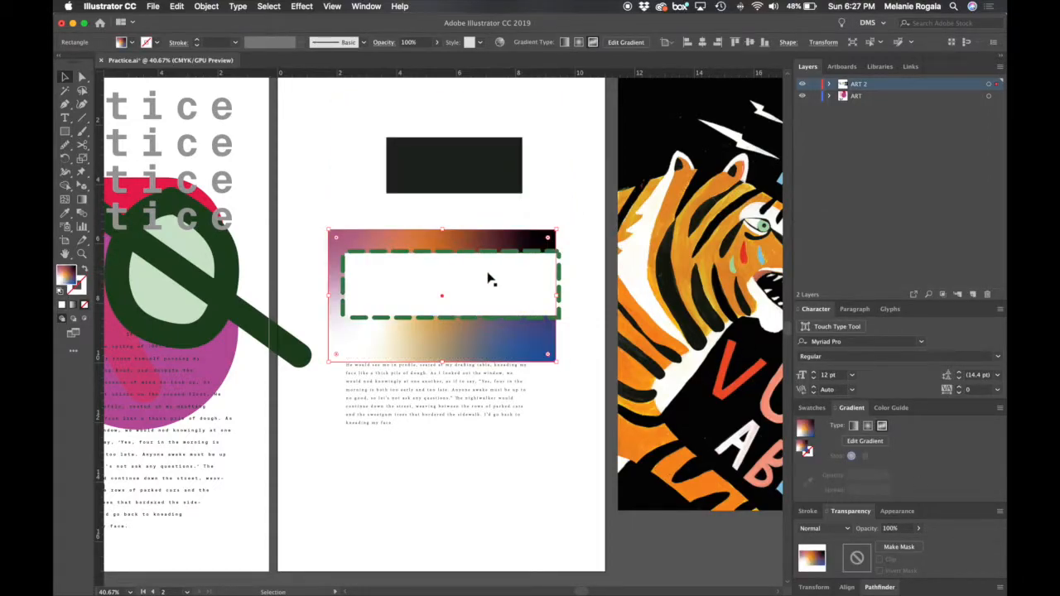
{"action": "key", "text": "super+z"}
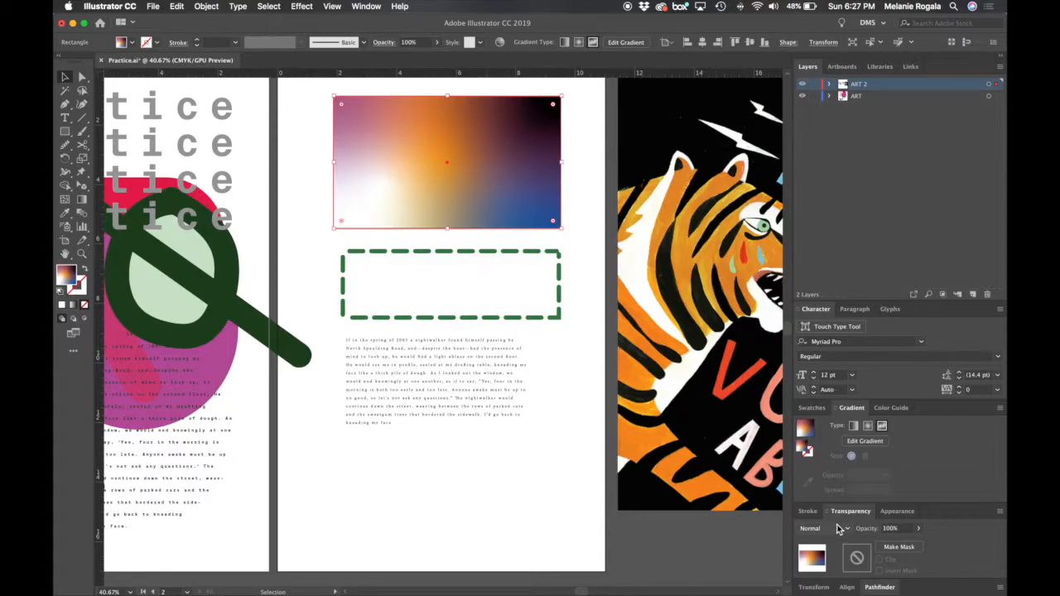
- Move the gradient rectangle aside to uncover the black rectangle behind it, and place it back on top
{"action": "left_click", "coordinate": [580, 193]}
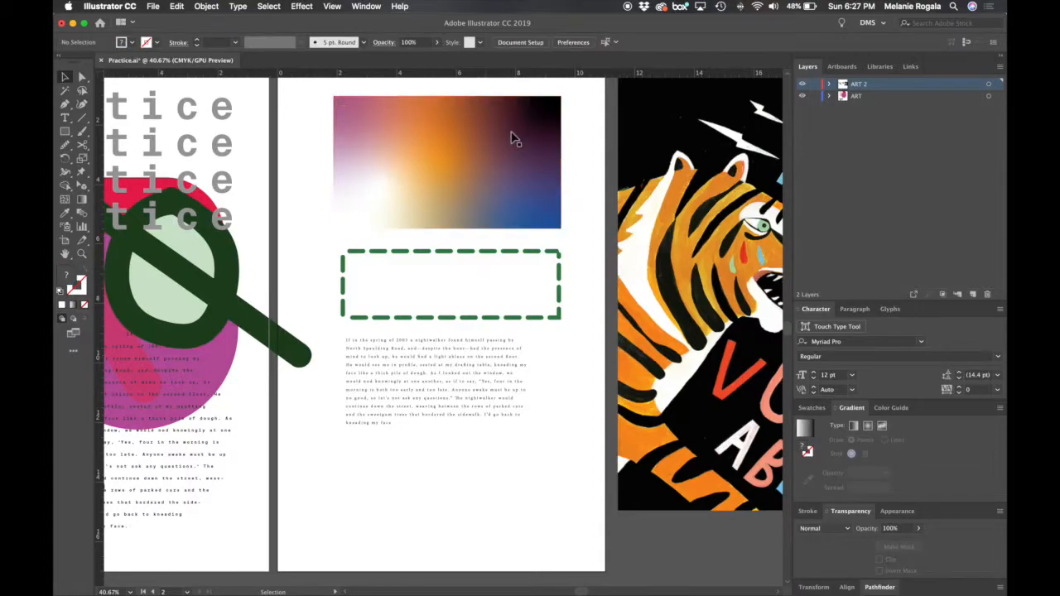
{"action": "left_click_drag", "start_coordinate": [511, 138], "coordinate": [599, 195]}
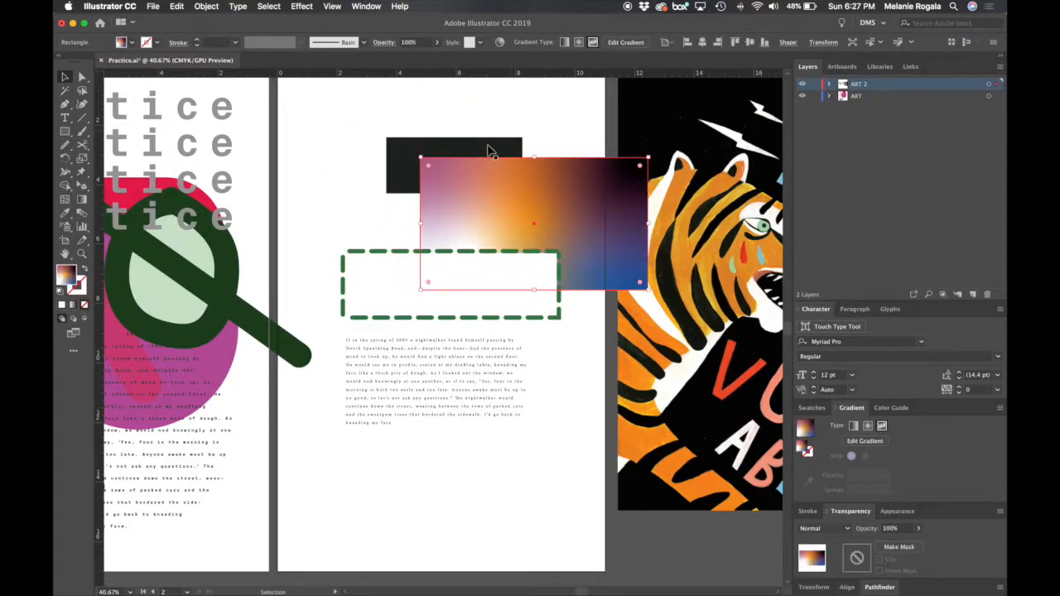
{"action": "left_click", "coordinate": [489, 151]}
{"action": "left_click_drag", "start_coordinate": [613, 227], "coordinate": [522, 161]}
- Lower the gradient rectangle's opacity to 44%, raise it to 75%, and settle on 96%
{"action": "left_click", "coordinate": [846, 426]}
{"action": "left_click", "coordinate": [918, 528]}
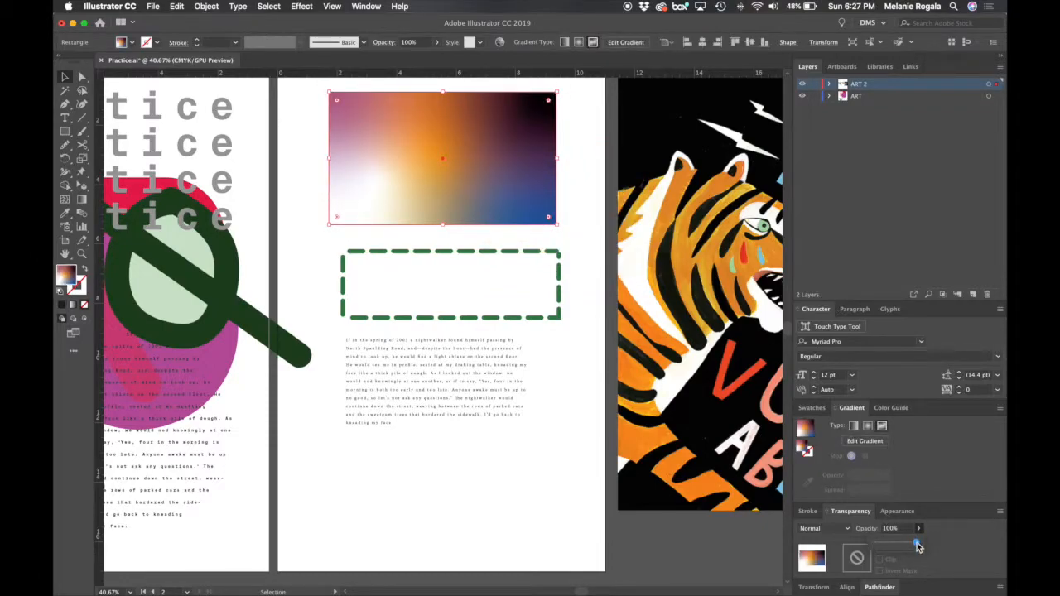
{"action": "left_click", "coordinate": [573, 207]}
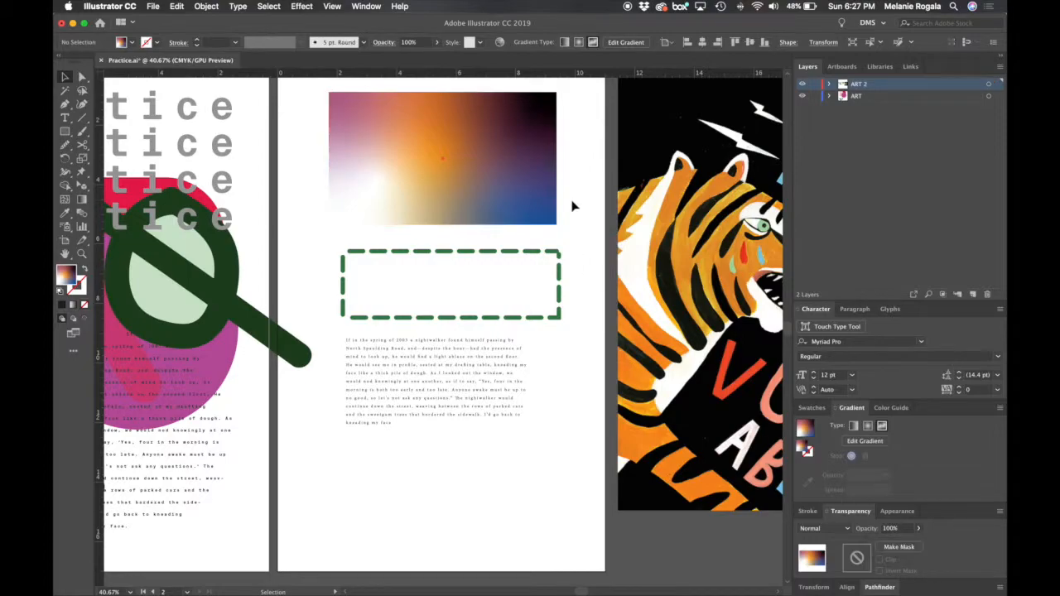
{"action": "left_click", "coordinate": [918, 528]}
{"action": "left_click_drag", "start_coordinate": [887, 549], "coordinate": [898, 547]}
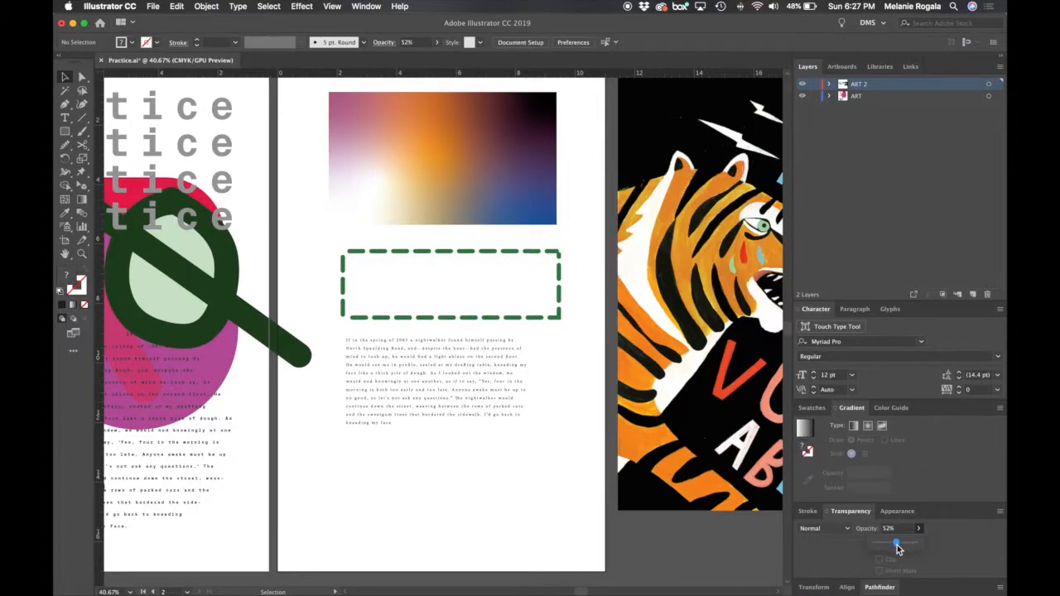
{"action": "left_click", "coordinate": [552, 162]}
{"action": "left_click", "coordinate": [917, 528]}
{"action": "left_click_drag", "start_coordinate": [913, 544], "coordinate": [894, 546]}
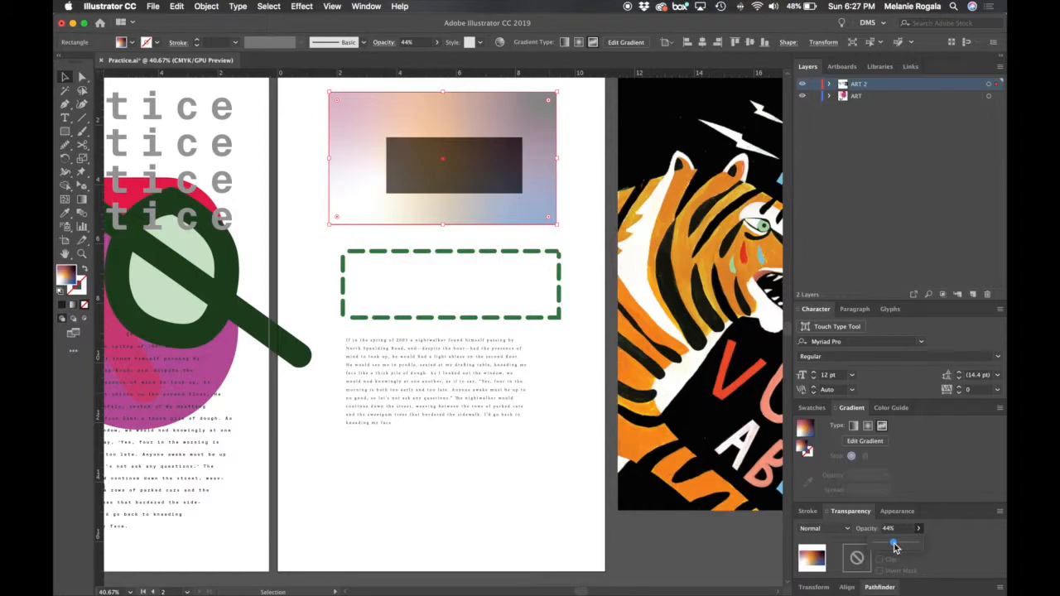
{"action": "left_click_drag", "start_coordinate": [895, 546], "coordinate": [909, 548]}
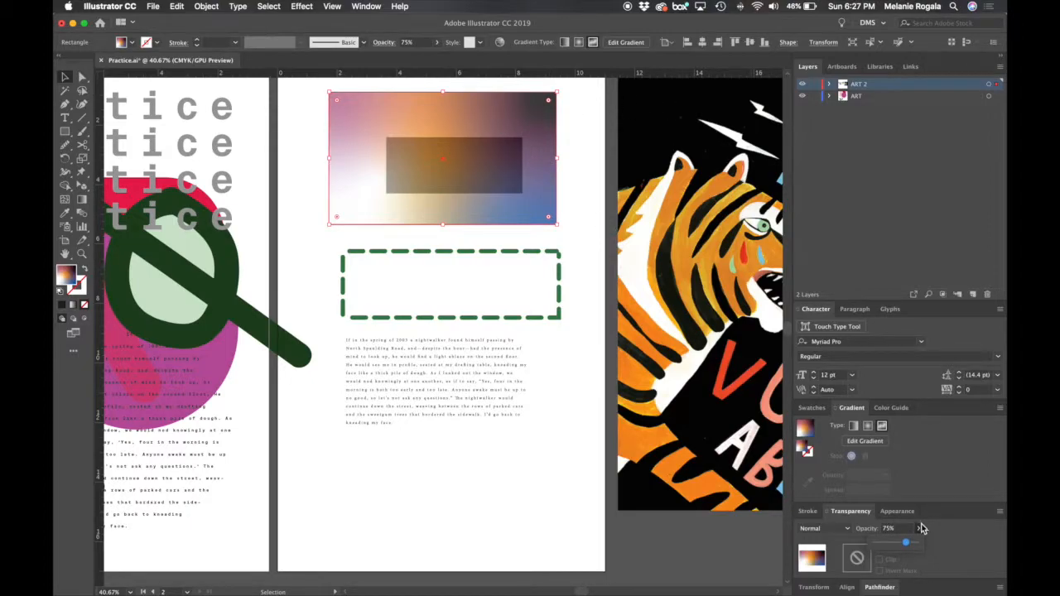
{"action": "left_click_drag", "start_coordinate": [912, 545], "coordinate": [919, 545]}
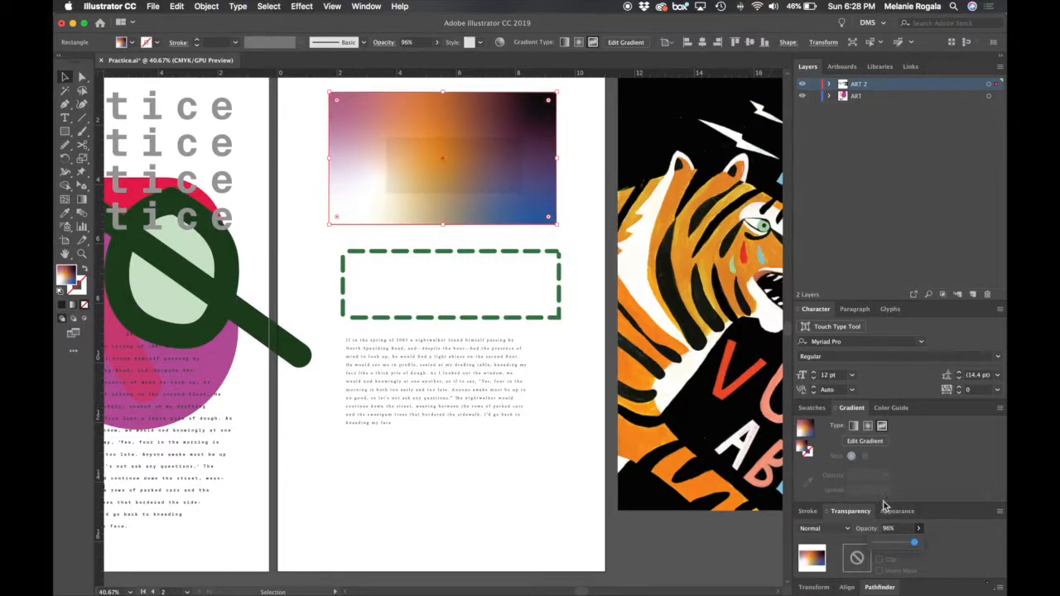
{"action": "left_click", "coordinate": [597, 179]}
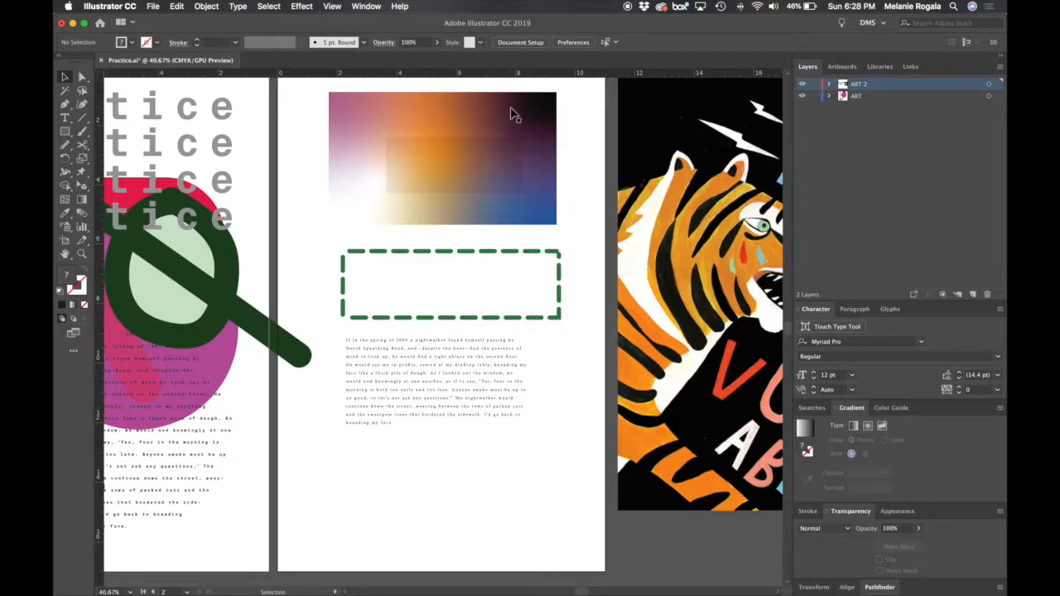
- Duplicate the gradient rectangle, rotating the copy 180 degrees, and place it overlapping the original slightly down and to the left
{"action": "left_click_drag", "start_coordinate": [511, 113], "coordinate": [293, 240]}
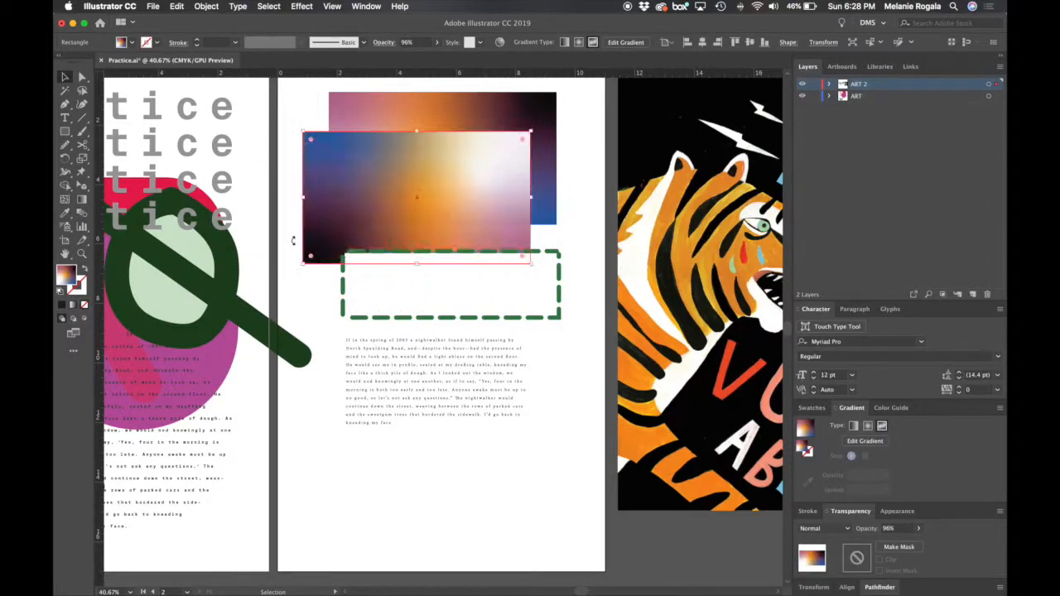
{"action": "left_click_drag", "start_coordinate": [490, 209], "coordinate": [489, 191]}
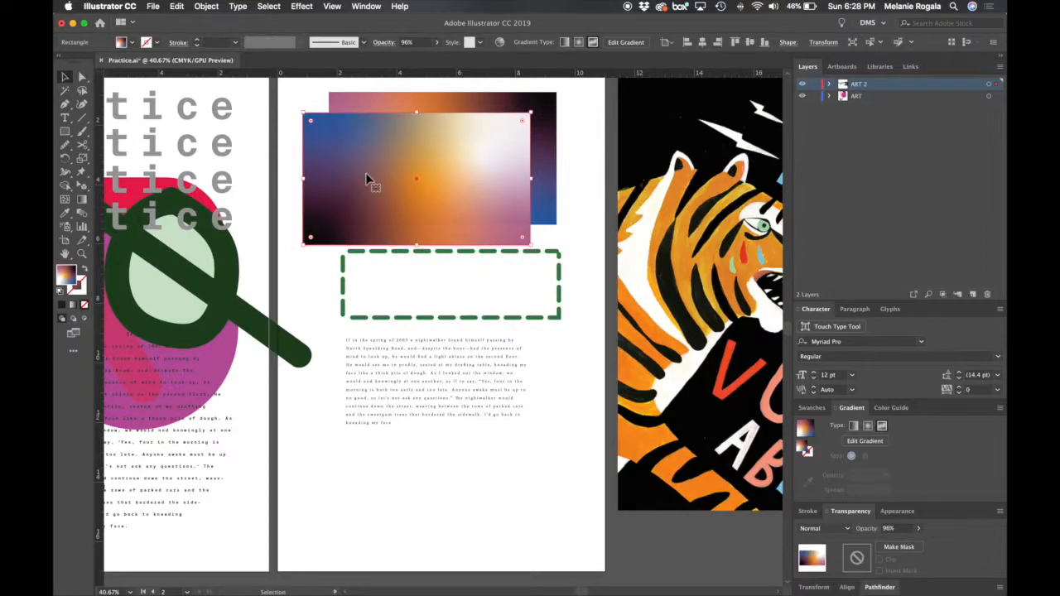
- Set the opacity of both the original gradient rectangle and its rotated copy to 100%
{"action": "left_click", "coordinate": [553, 138]}
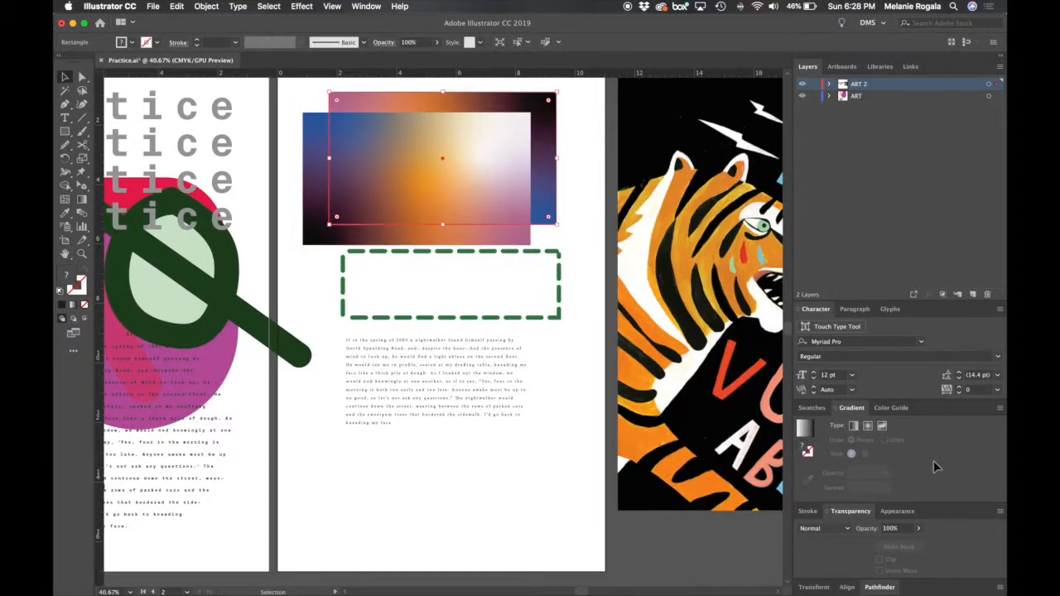
{"action": "left_click", "coordinate": [918, 529]}
{"action": "left_click_drag", "start_coordinate": [915, 537], "coordinate": [944, 548]}
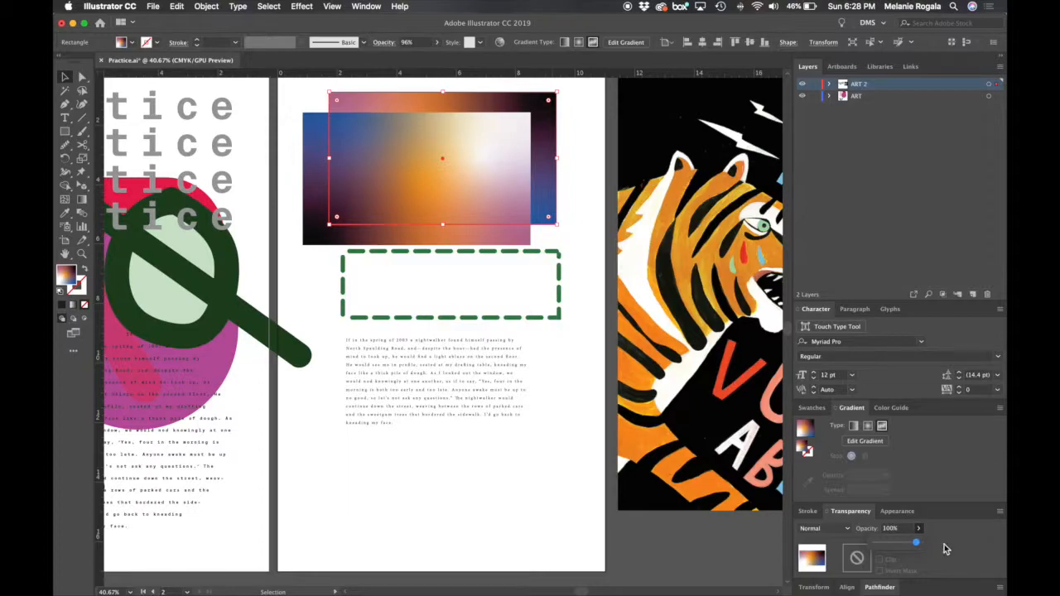
{"action": "left_click", "coordinate": [317, 201]}
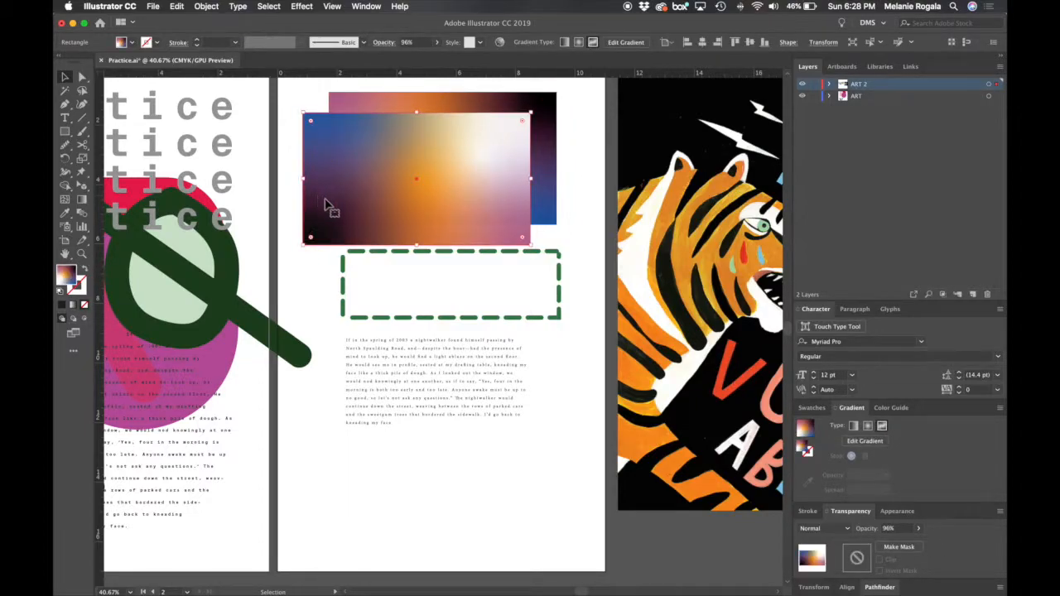
{"action": "left_click", "coordinate": [919, 528]}
{"action": "left_click_drag", "start_coordinate": [914, 543], "coordinate": [930, 544]}
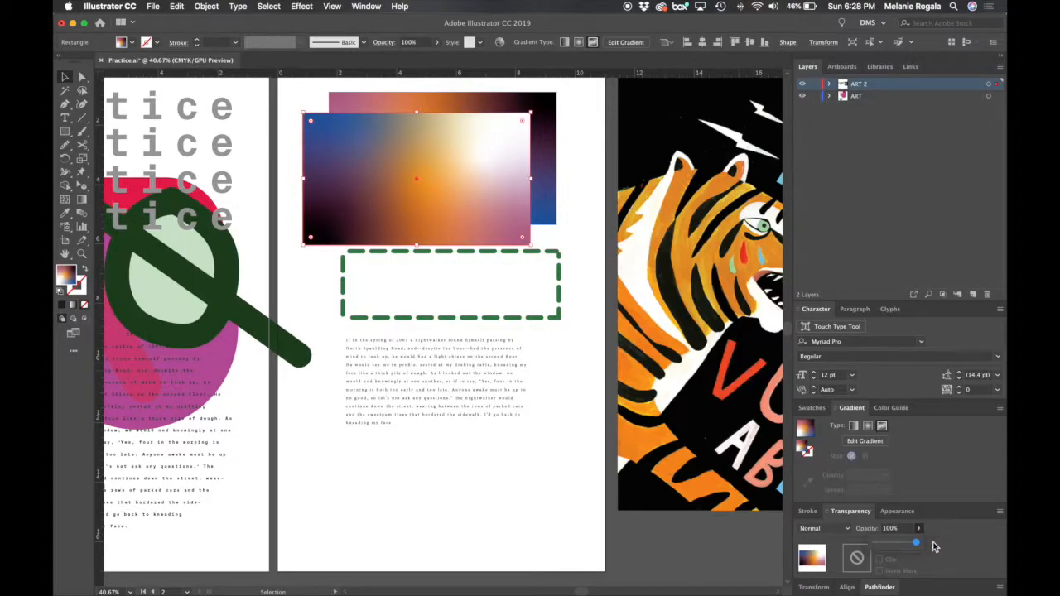
- Change the blending mode of the front gradient rectangle to Multiply and deselect it
{"action": "left_click", "coordinate": [848, 532]}
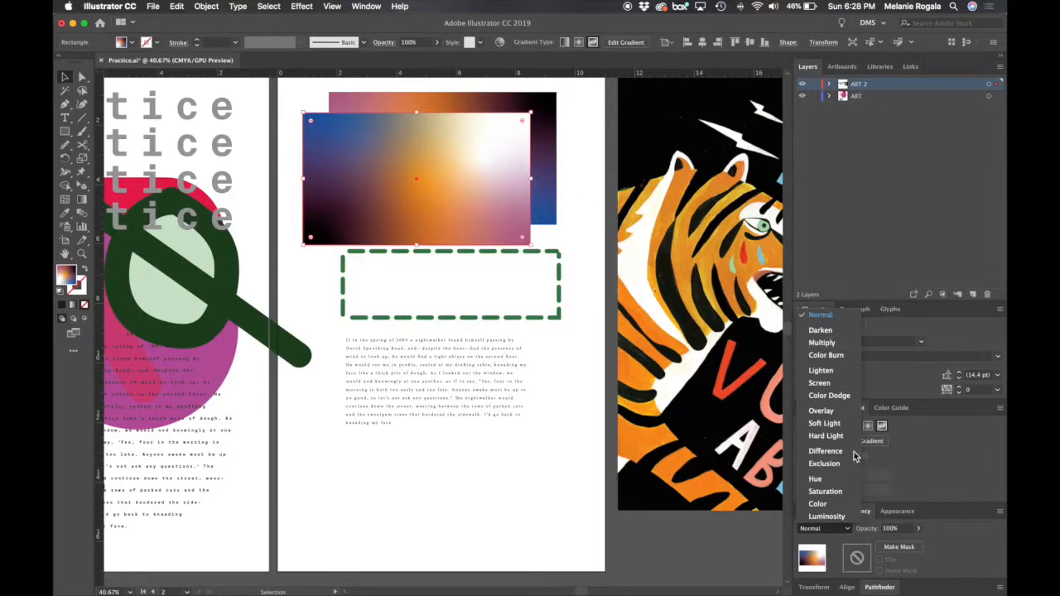
{"action": "left_click", "coordinate": [919, 531]}
{"action": "left_click", "coordinate": [917, 529]}
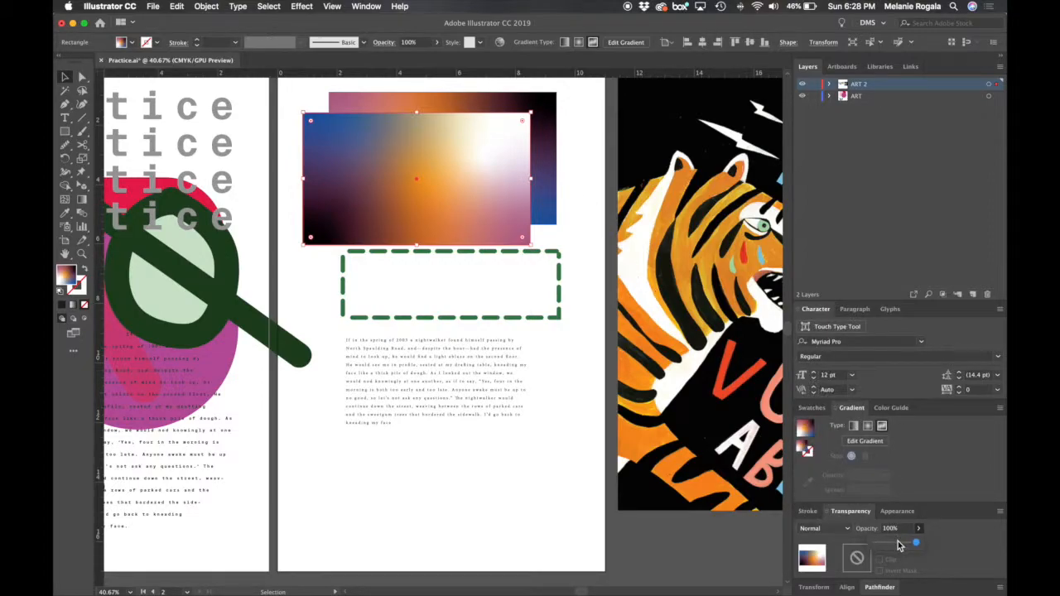
{"action": "left_click", "coordinate": [844, 530]}
{"action": "left_click", "coordinate": [832, 343]}
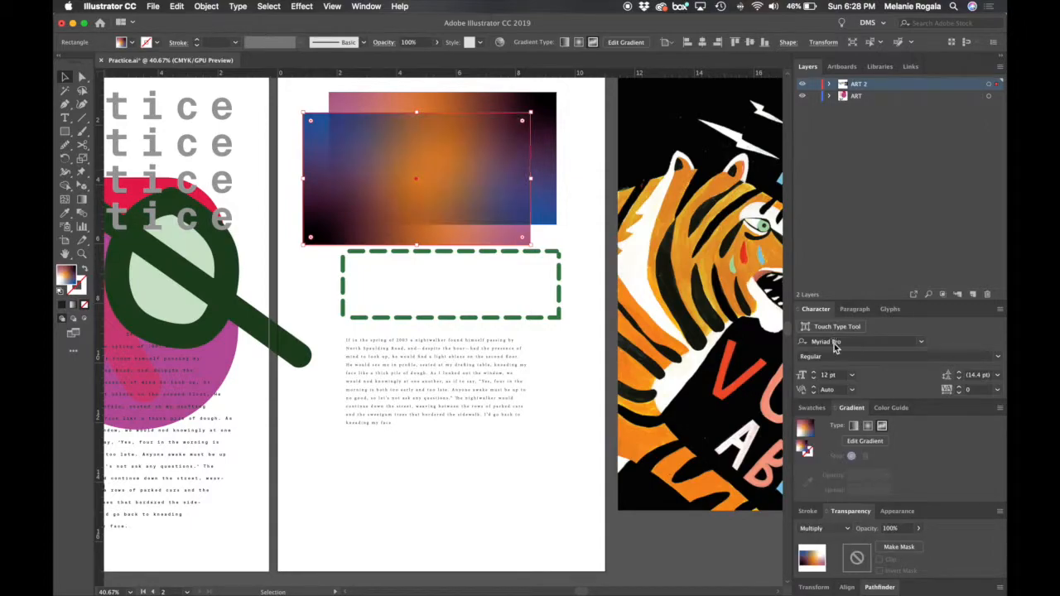
{"action": "left_click", "coordinate": [577, 167]}
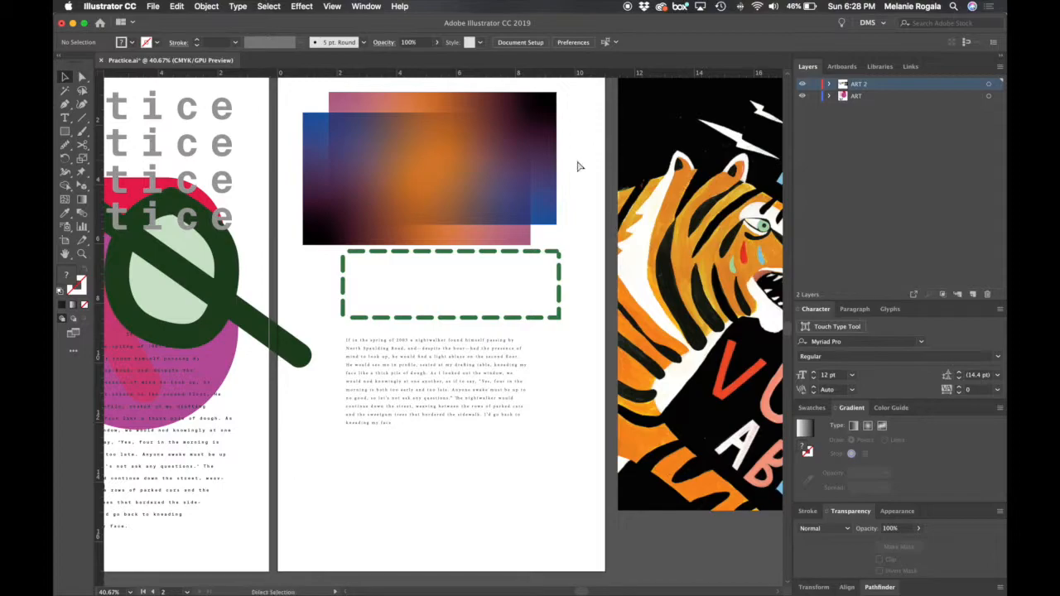
- Undo the Multiply blending on the front gradient rectangle and redo it to compare both looks
{"action": "key", "text": "super+z"}
{"action": "key", "text": "super+z"}
{"action": "key", "text": "super+z"}
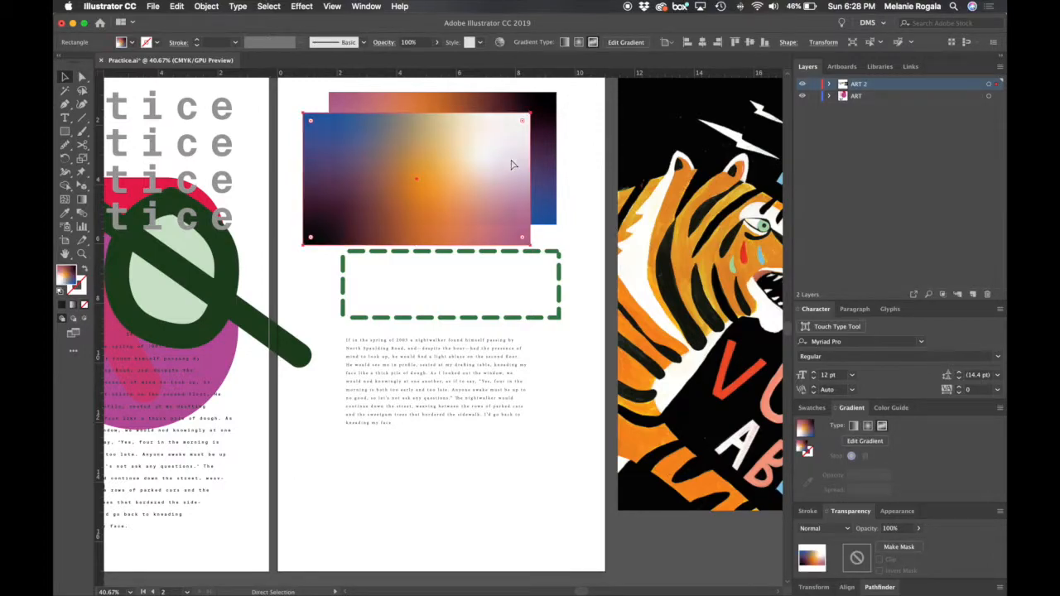
{"action": "key", "text": "super+shift+z"}
{"action": "key", "text": "super+shift+z"}
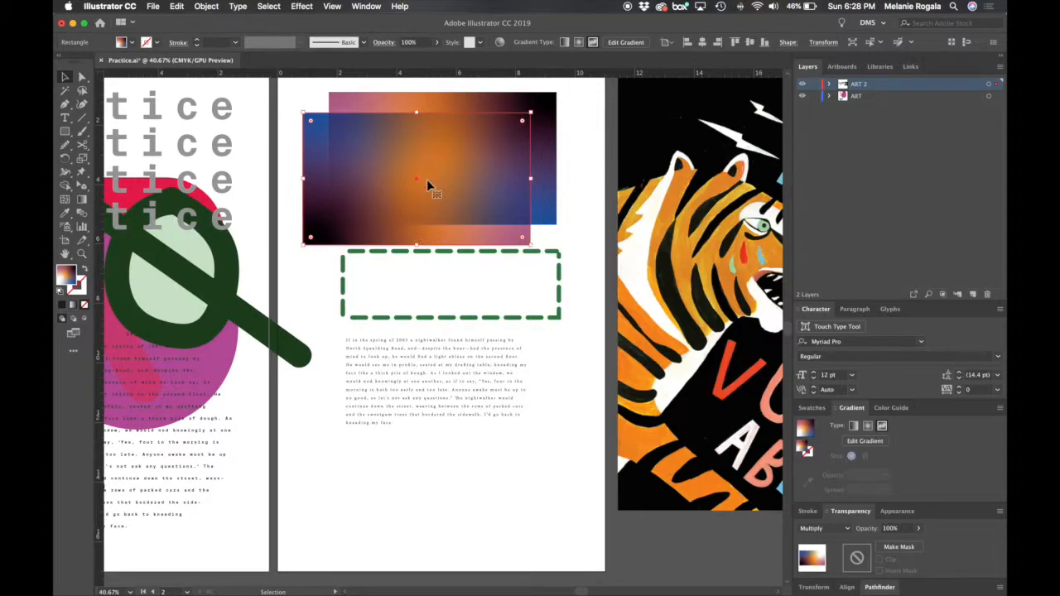
- Try the Multiply rectangle at several positions over the original gradient, and leave it offset slightly down and to the left
{"action": "mouse_move", "coordinate": [371, 181]}
{"action": "left_mouse_down"}
{"action": "mouse_move", "coordinate": [439, 174]}
{"action": "mouse_move", "coordinate": [451, 247]}
{"action": "mouse_move", "coordinate": [379, 166]}
{"action": "mouse_move", "coordinate": [371, 184]}
{"action": "left_mouse_up"}
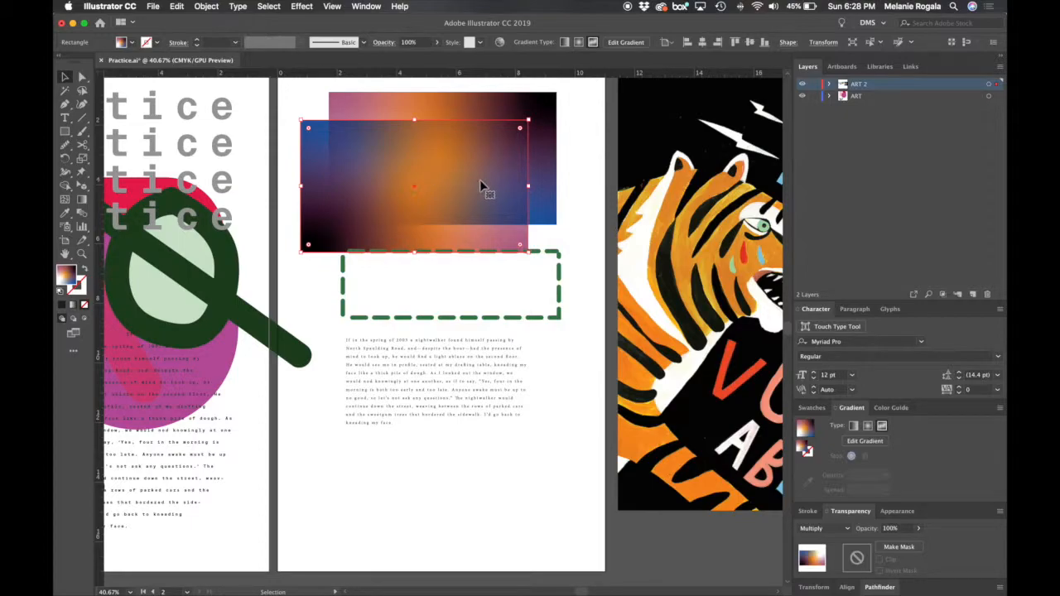
{"action": "left_click_drag", "start_coordinate": [509, 246], "coordinate": [518, 217]}
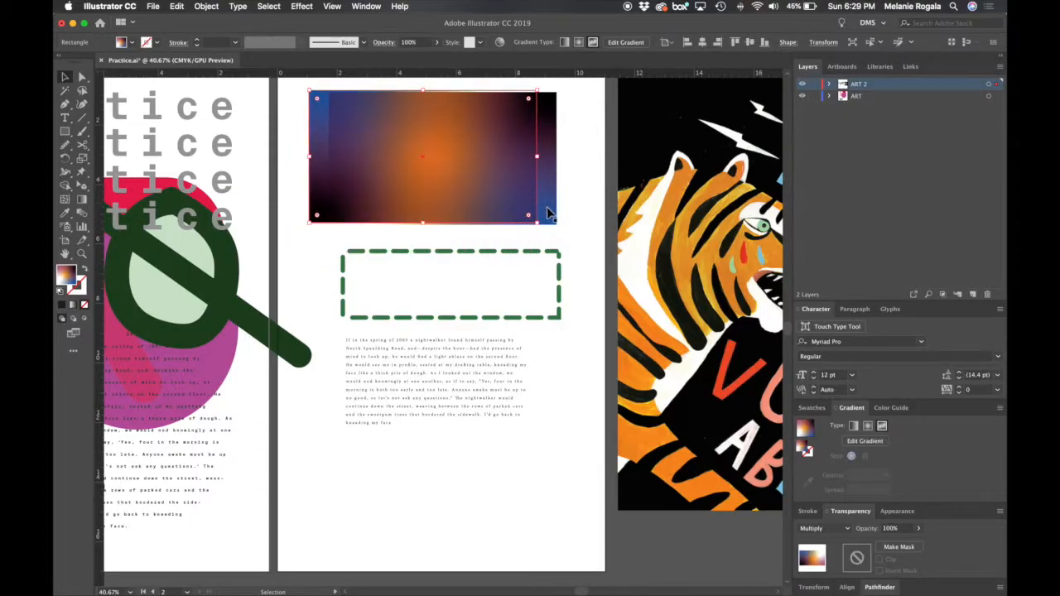
{"action": "left_click_drag", "start_coordinate": [503, 179], "coordinate": [519, 224]}
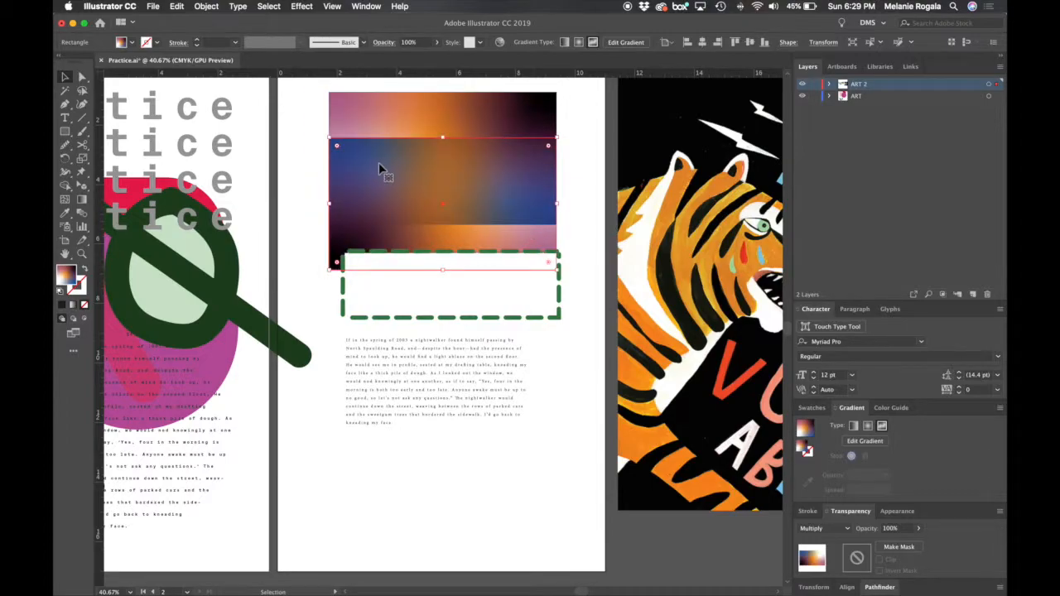
{"action": "left_click_drag", "start_coordinate": [386, 177], "coordinate": [449, 189]}
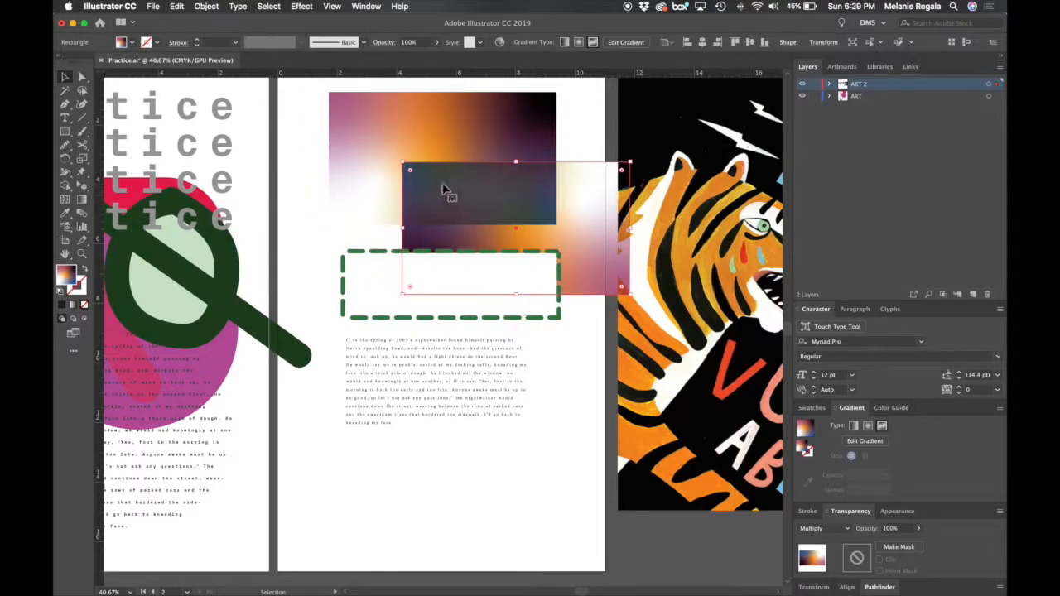
{"action": "left_click_drag", "start_coordinate": [549, 234], "coordinate": [426, 311]}
{"action": "left_click", "coordinate": [351, 175]}
{"action": "left_click_drag", "start_coordinate": [355, 140], "coordinate": [356, 139]}
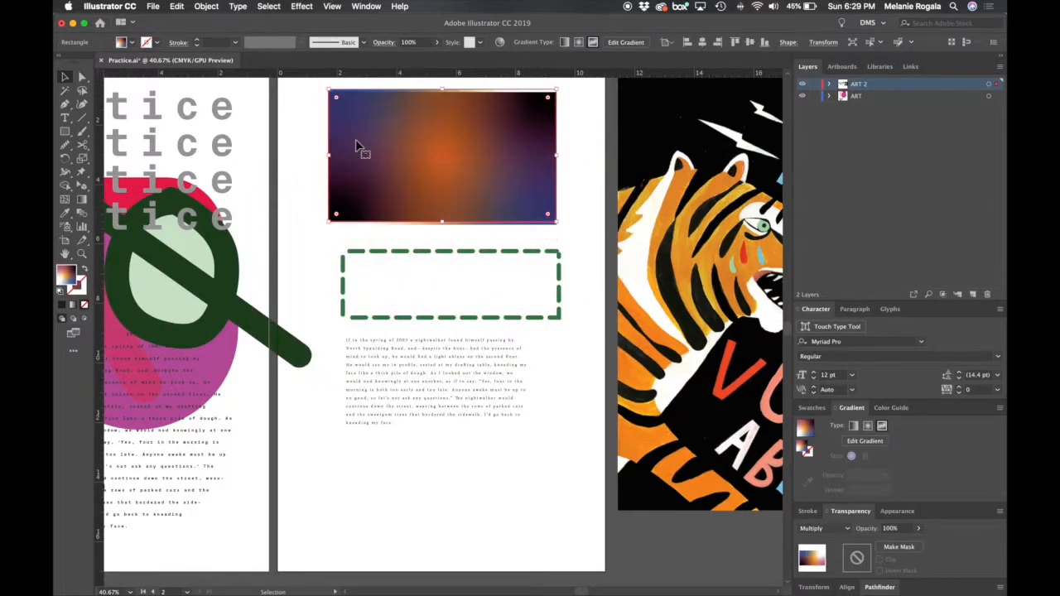
{"action": "left_click_drag", "start_coordinate": [426, 125], "coordinate": [404, 161]}
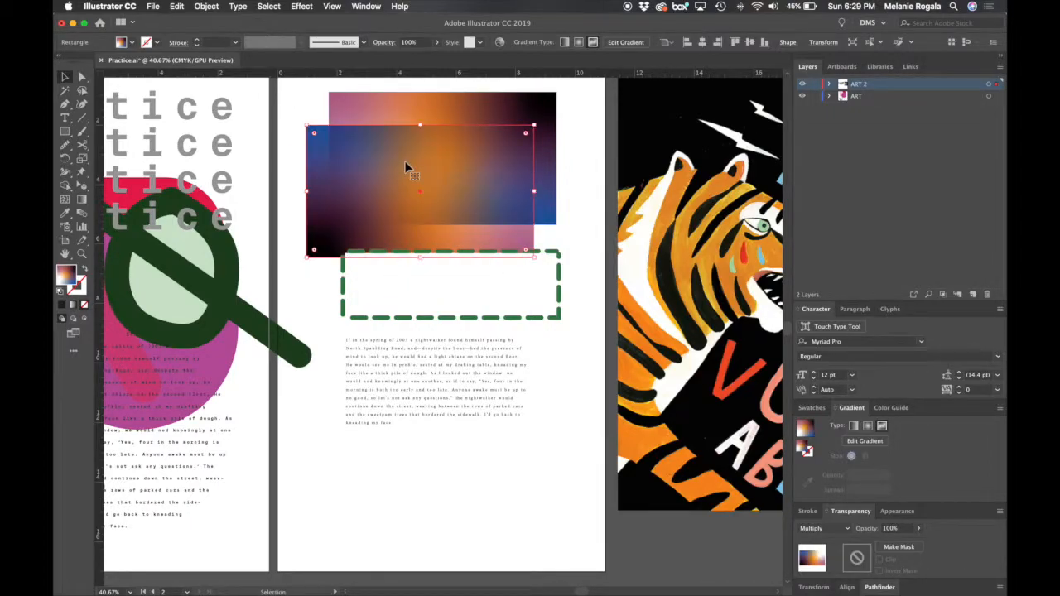
{"action": "left_click", "coordinate": [813, 530]}
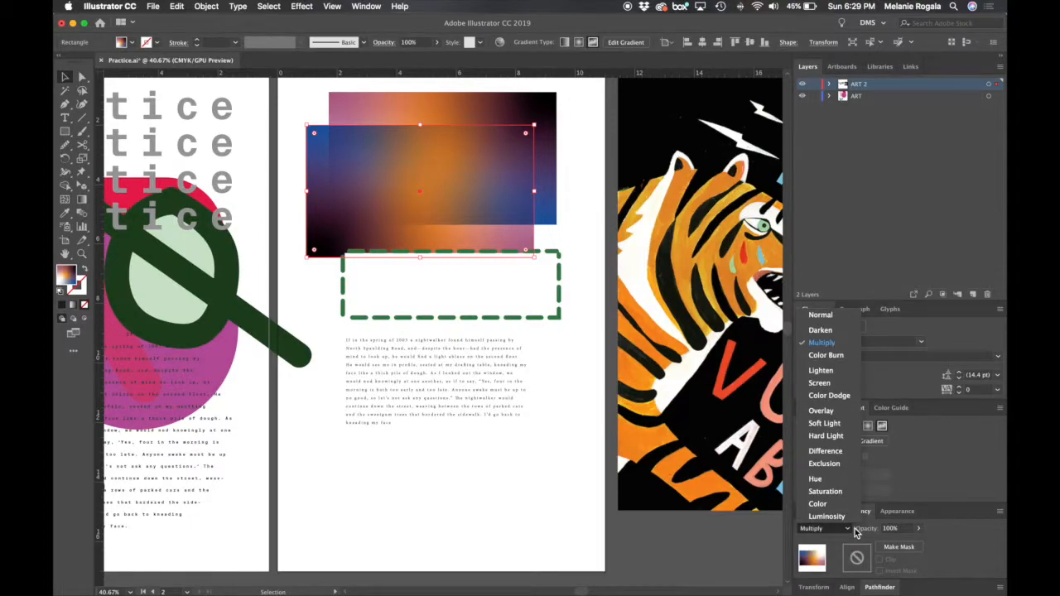
{"action": "left_click", "coordinate": [588, 178]}
{"action": "left_click_drag", "start_coordinate": [462, 225], "coordinate": [459, 203]}
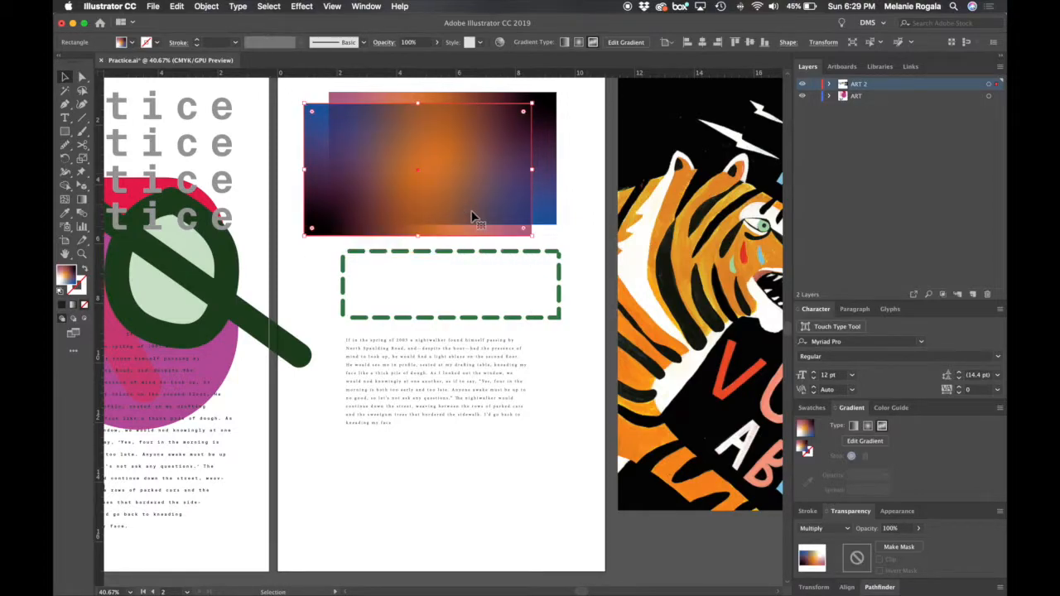
- Examine the appearance attributes of the Multiply rectangle and the list of effects that can be added
{"action": "left_click", "coordinate": [900, 512]}
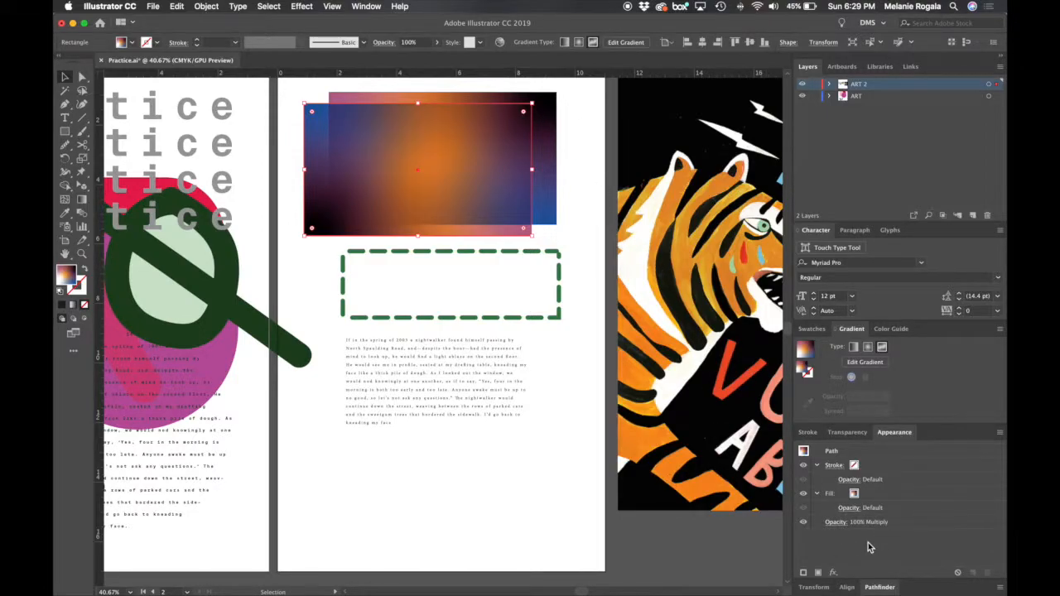
{"action": "left_click", "coordinate": [833, 573]}
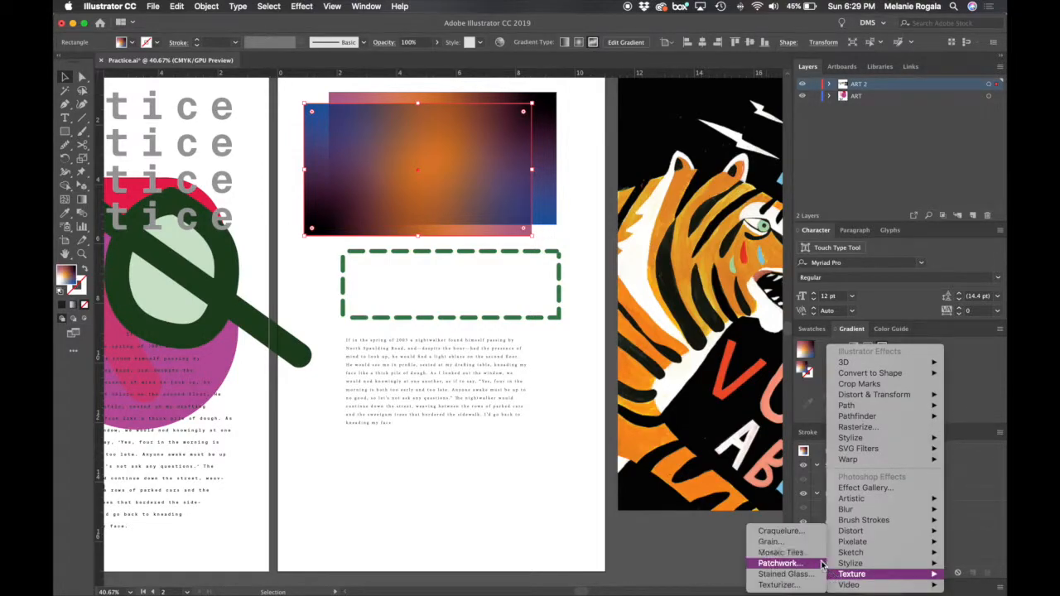
{"action": "left_click", "coordinate": [969, 553]}
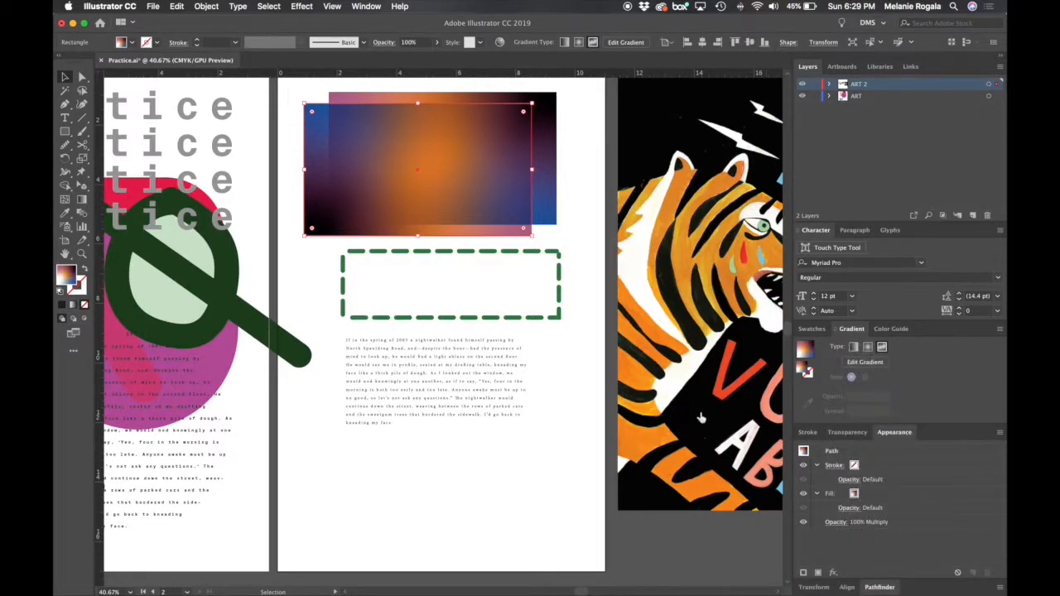
- Select the green dashed rectangle and start adding a Drop Shadow effect to it with the preview switched on
{"action": "left_click", "coordinate": [559, 318]}
{"action": "left_click", "coordinate": [84, 305]}
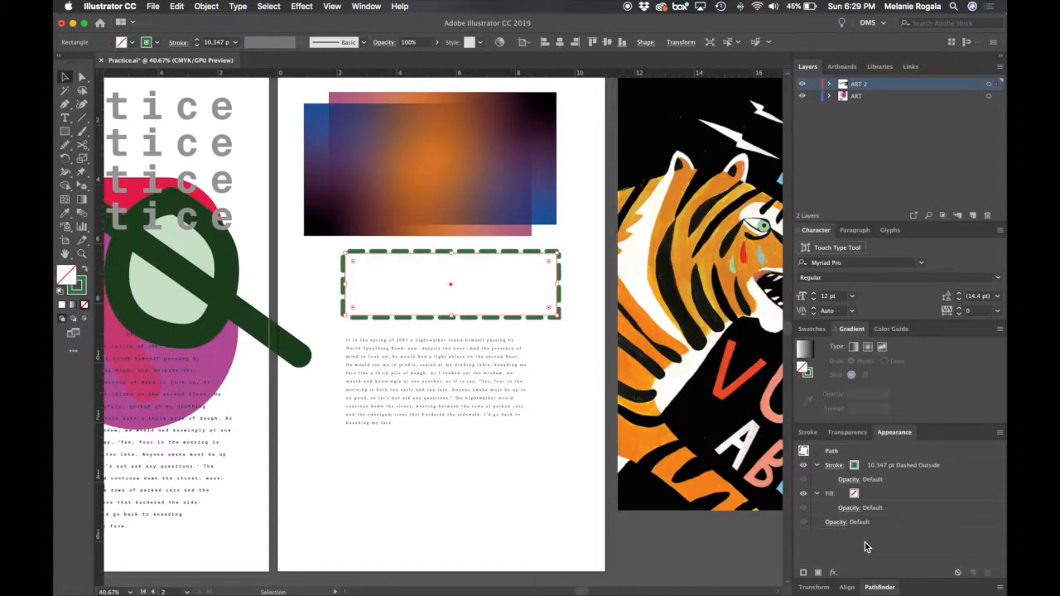
{"action": "left_click", "coordinate": [834, 572]}
{"action": "mouse_move", "coordinate": [891, 443]}
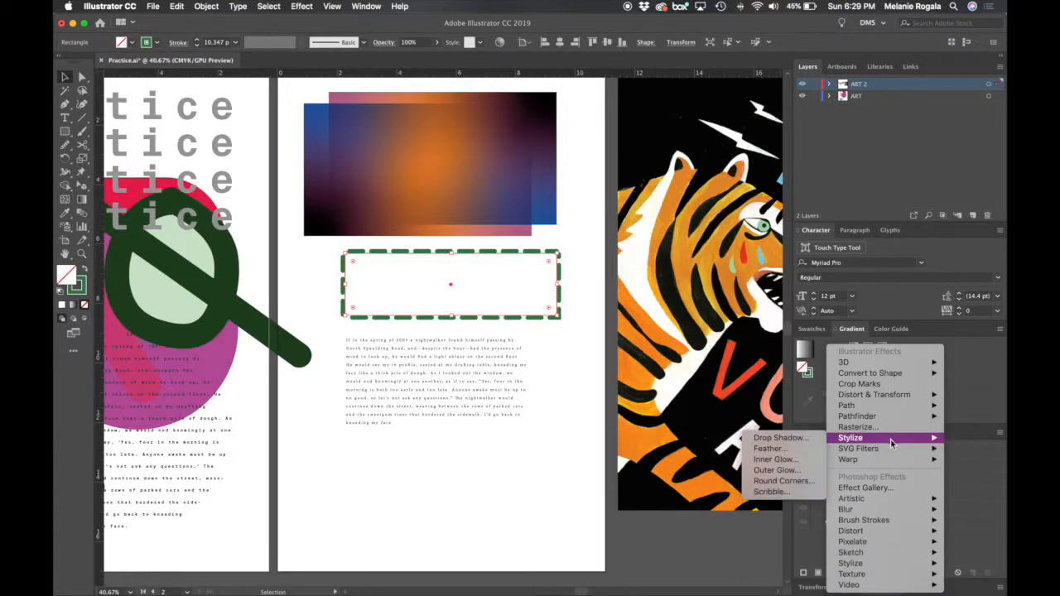
{"action": "left_click", "coordinate": [791, 440]}
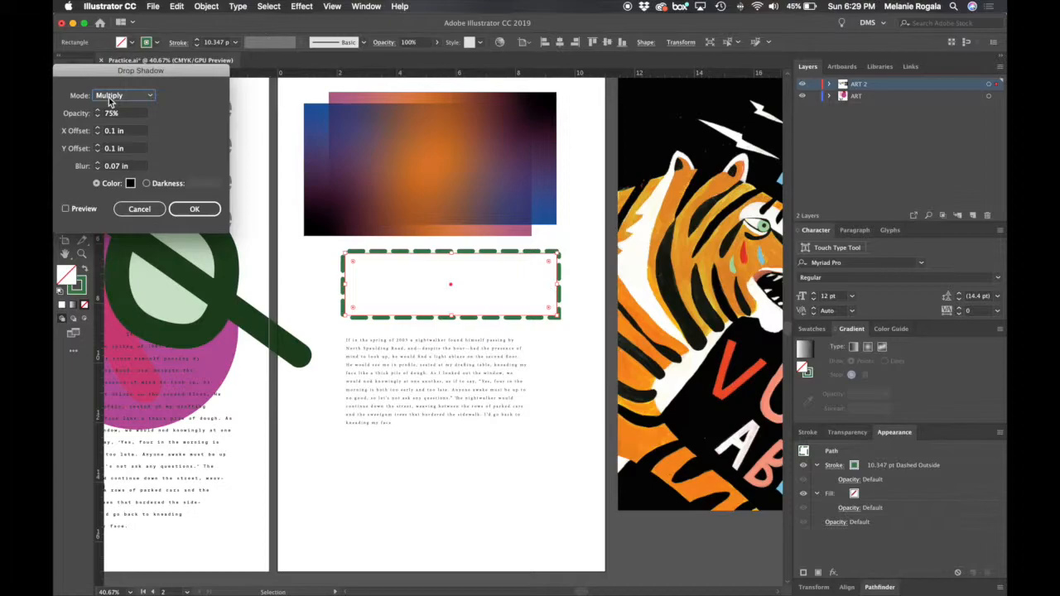
{"action": "left_click", "coordinate": [82, 211]}
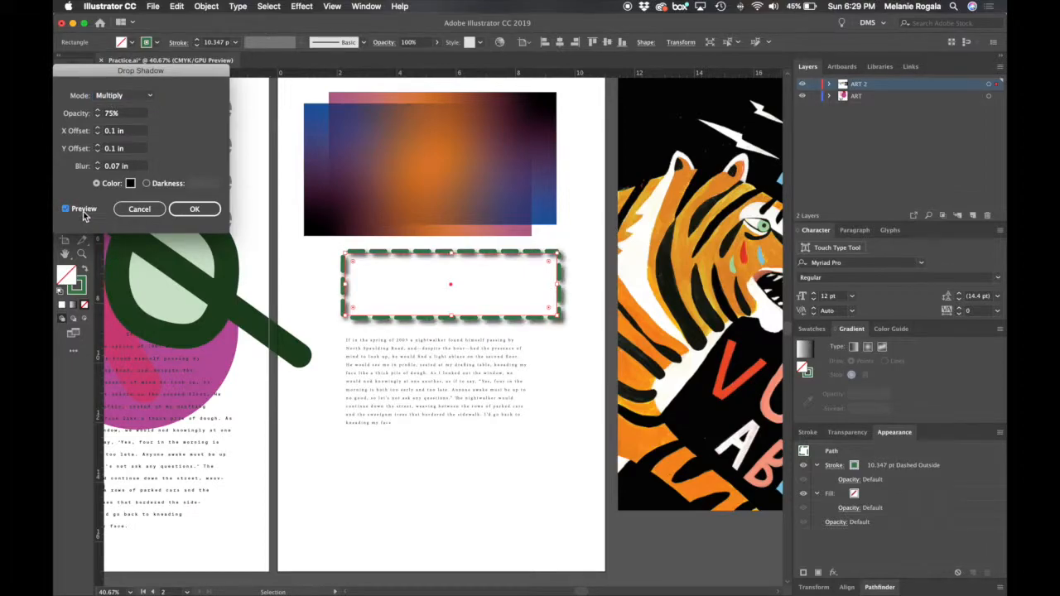
- Set the drop shadow's mode to Normal and its opacity to 100%, apply the effect and deselect the dashed rectangle
{"action": "left_click", "coordinate": [150, 96]}
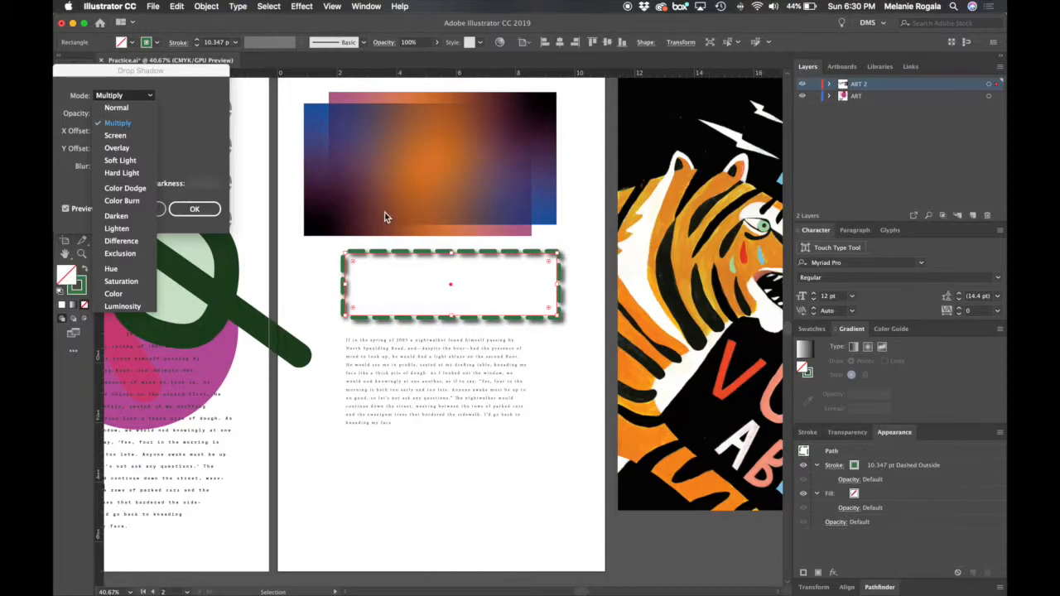
{"action": "left_click", "coordinate": [115, 108]}
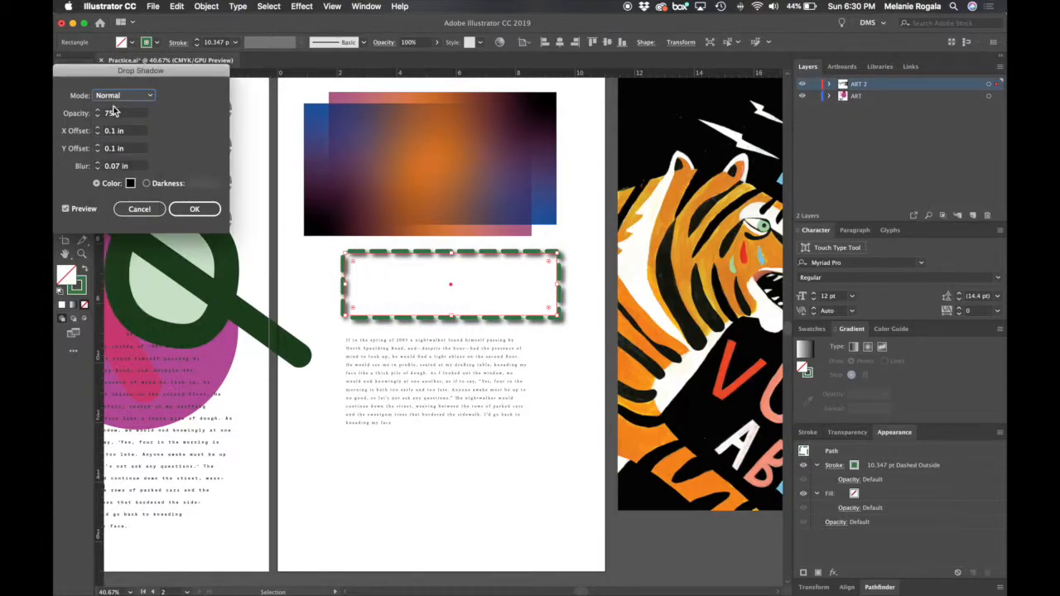
{"action": "left_click", "coordinate": [98, 111]}
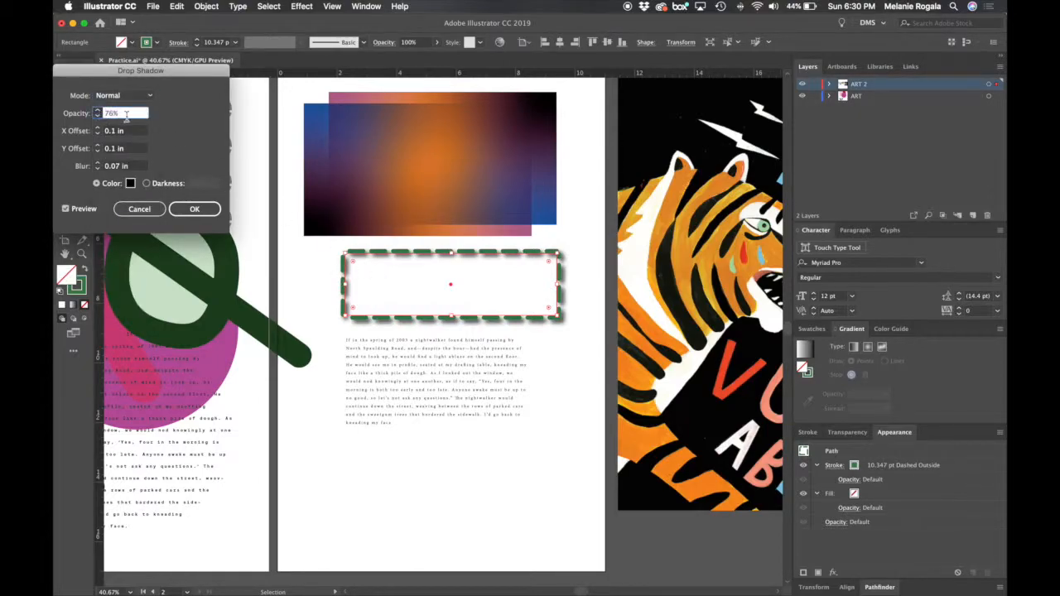
{"action": "left_click", "coordinate": [98, 111]}
{"action": "left_click", "coordinate": [98, 111]}
{"action": "left_click_drag", "start_coordinate": [127, 114], "coordinate": [54, 113]}
{"action": "type", "text": "100"}
{"action": "key", "text": "Return"}
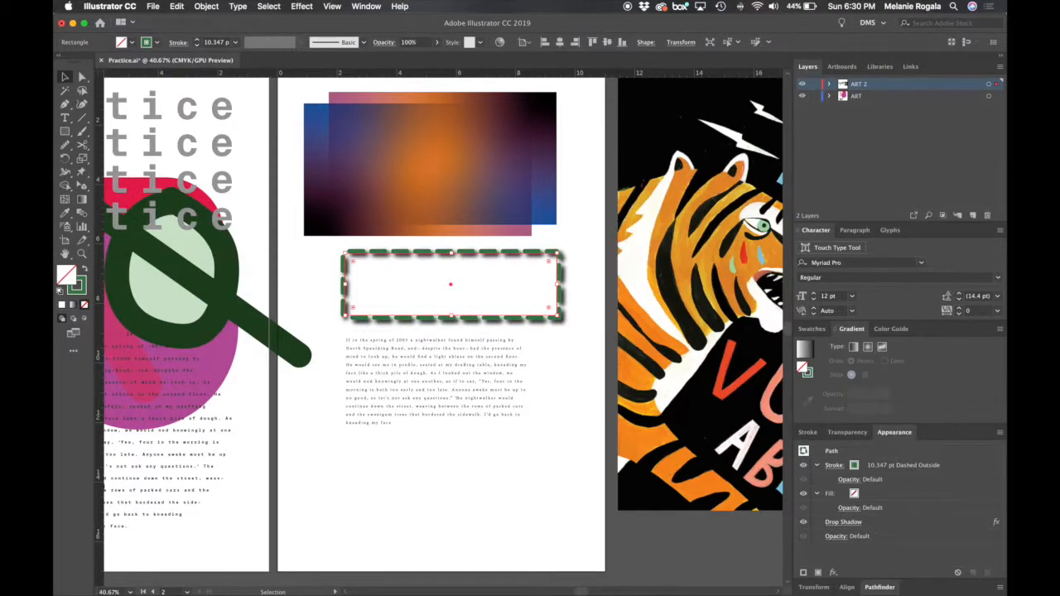
{"action": "left_click", "coordinate": [571, 334]}
- Reopen the dashed rectangle's Drop Shadow effect for editing and set its blur to 0 in with the preview on
{"action": "scroll", "coordinate": [520, 262], "scroll_direction": "up", "scroll_amount": 3}
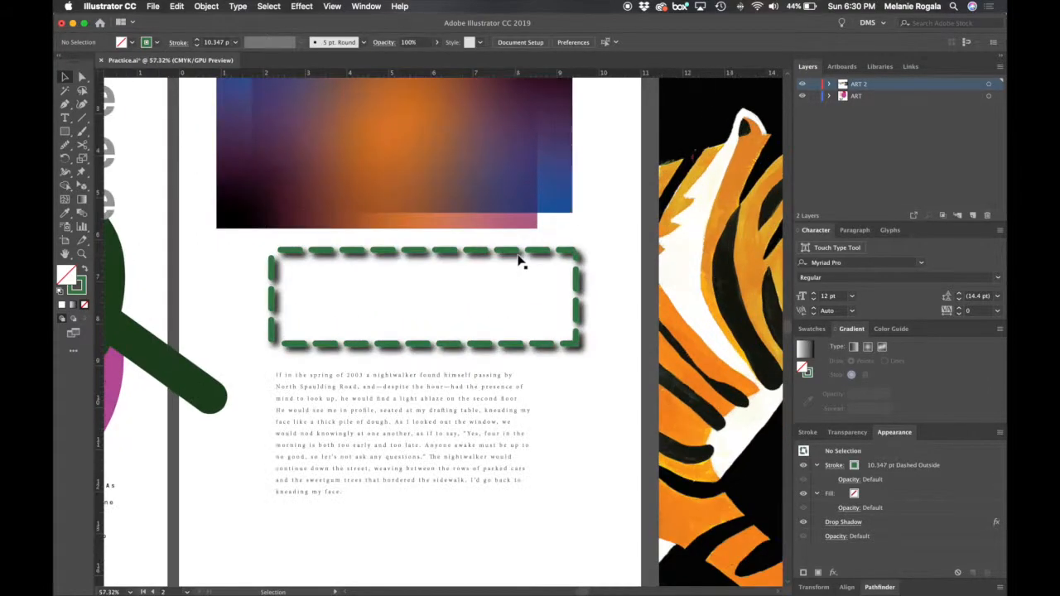
{"action": "scroll", "coordinate": [520, 262], "scroll_direction": "up", "scroll_amount": 5}
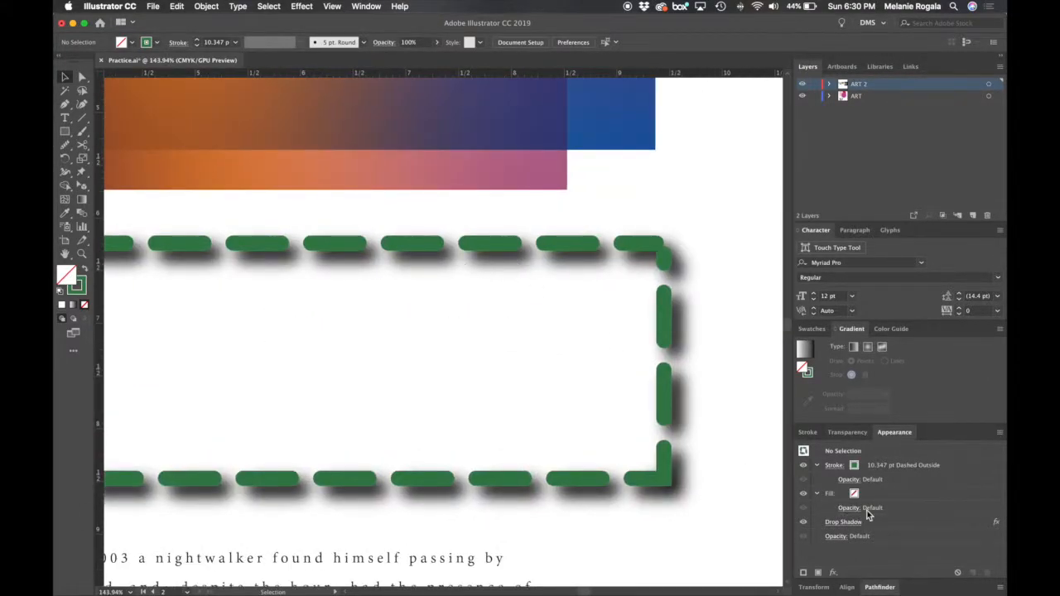
{"action": "left_click", "coordinate": [640, 241]}
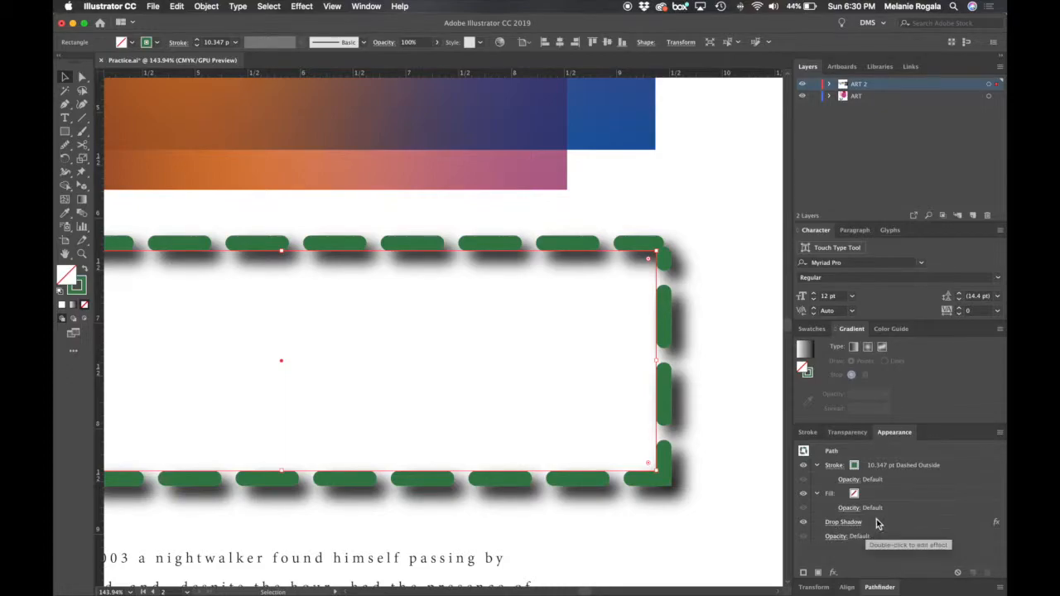
{"action": "left_click", "coordinate": [844, 524]}
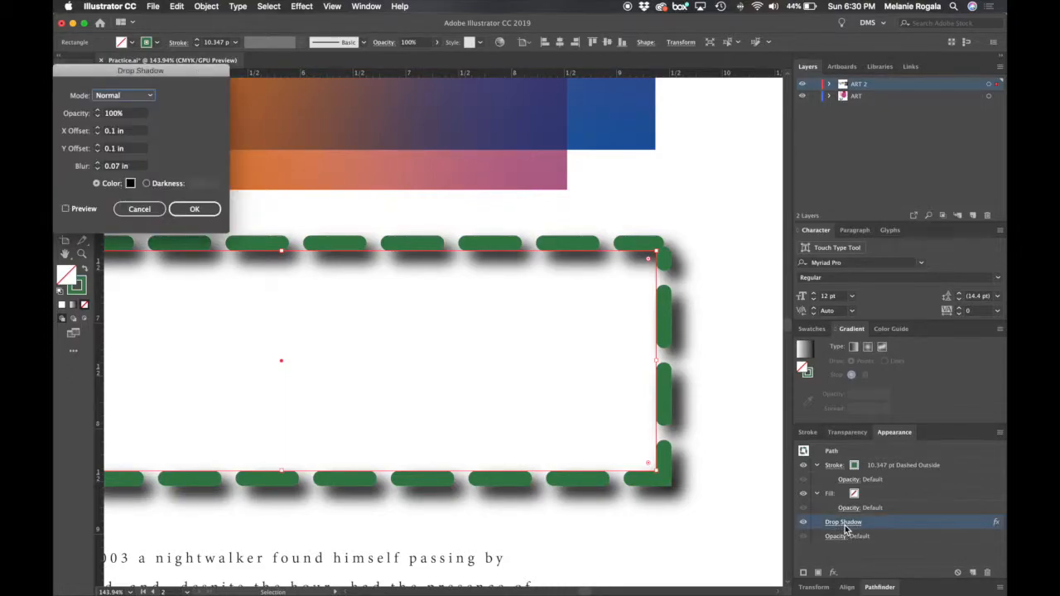
{"action": "left_click", "coordinate": [97, 169]}
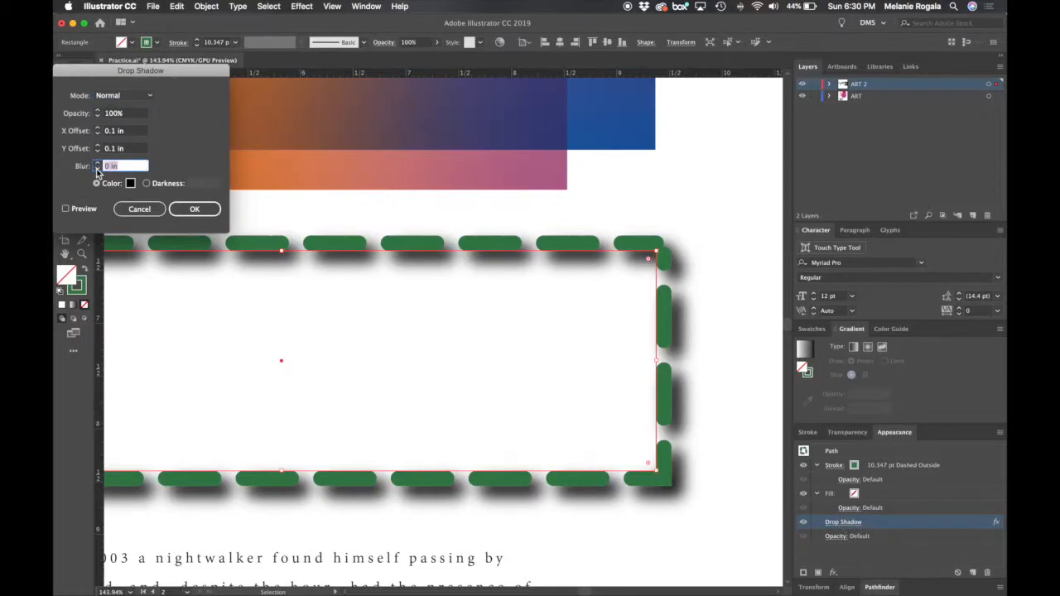
{"action": "left_click", "coordinate": [81, 212]}
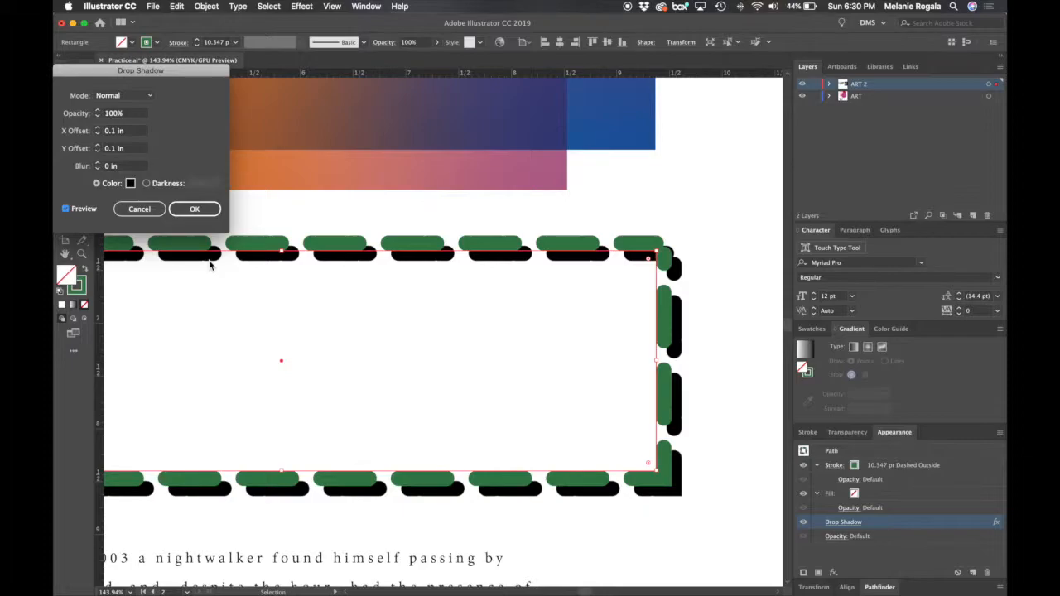
- Set the drop shadow's X and Y offsets to 0.3 in each and apply the changed effect
{"action": "left_click", "coordinate": [98, 133]}
{"action": "left_click", "coordinate": [98, 133]}
{"action": "left_click", "coordinate": [98, 128]}
{"action": "left_click", "coordinate": [98, 128]}
{"action": "left_click", "coordinate": [98, 145]}
{"action": "left_click", "coordinate": [97, 145]}
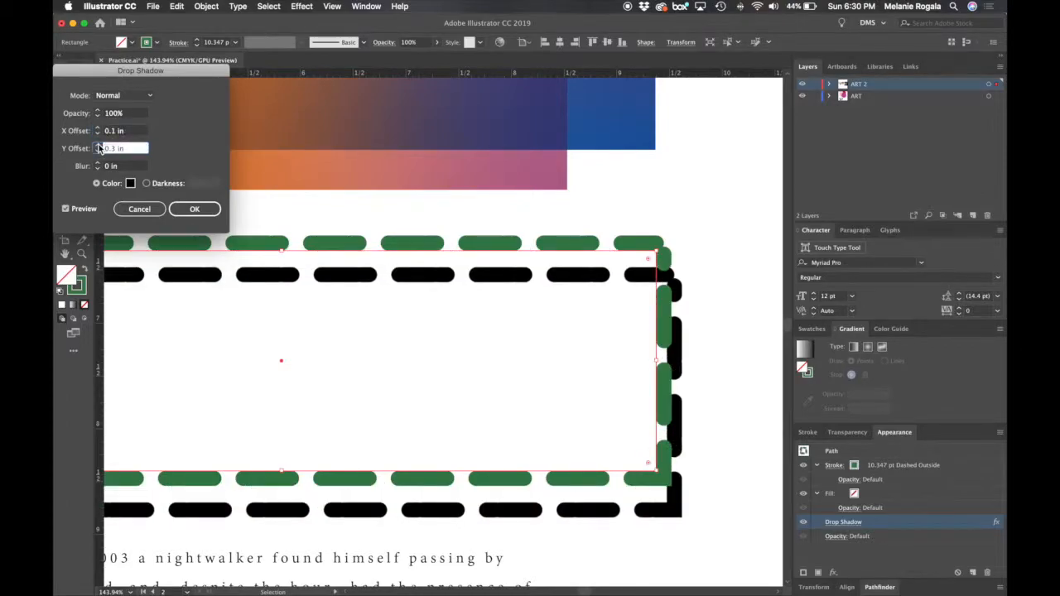
{"action": "left_click", "coordinate": [98, 127]}
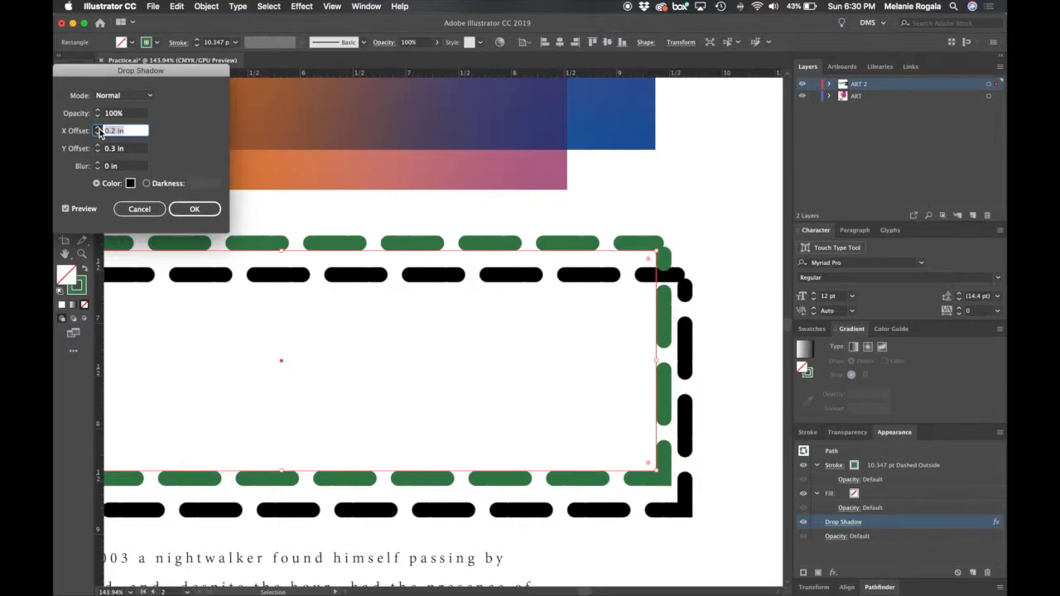
{"action": "left_click", "coordinate": [98, 128]}
{"action": "left_click", "coordinate": [193, 210]}
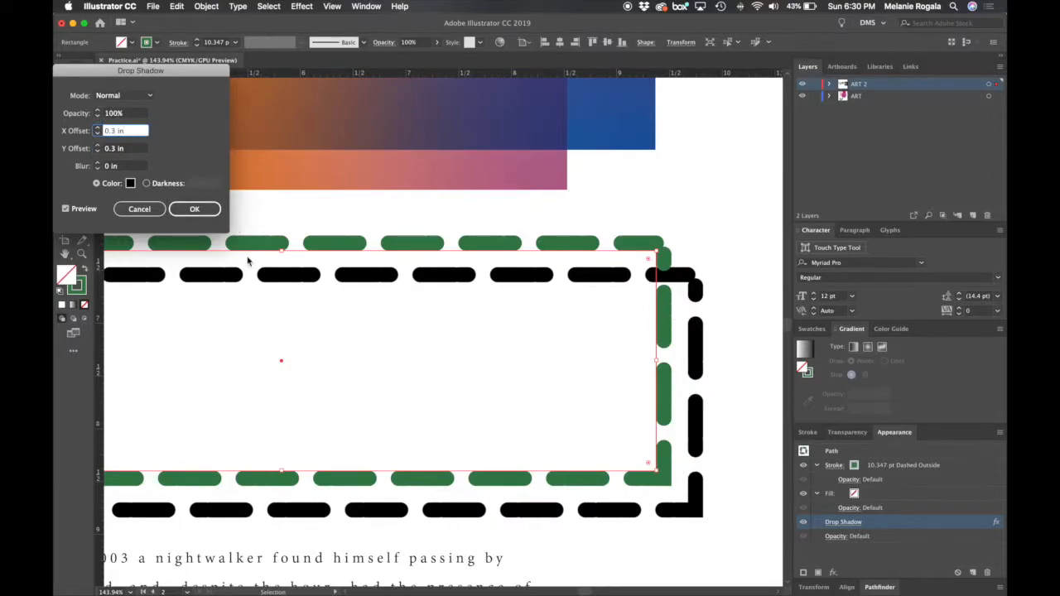
{"action": "left_click", "coordinate": [215, 213]}
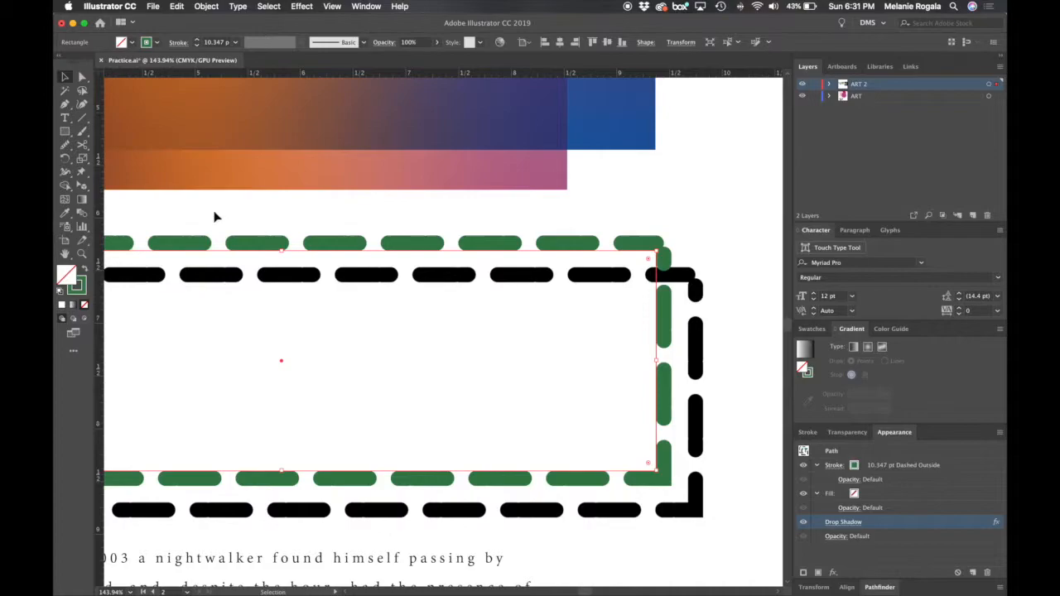
- Look through the other effects that can be added to the dashed rectangle, without applying one
{"action": "left_click", "coordinate": [854, 561]}
{"action": "left_click", "coordinate": [833, 572]}
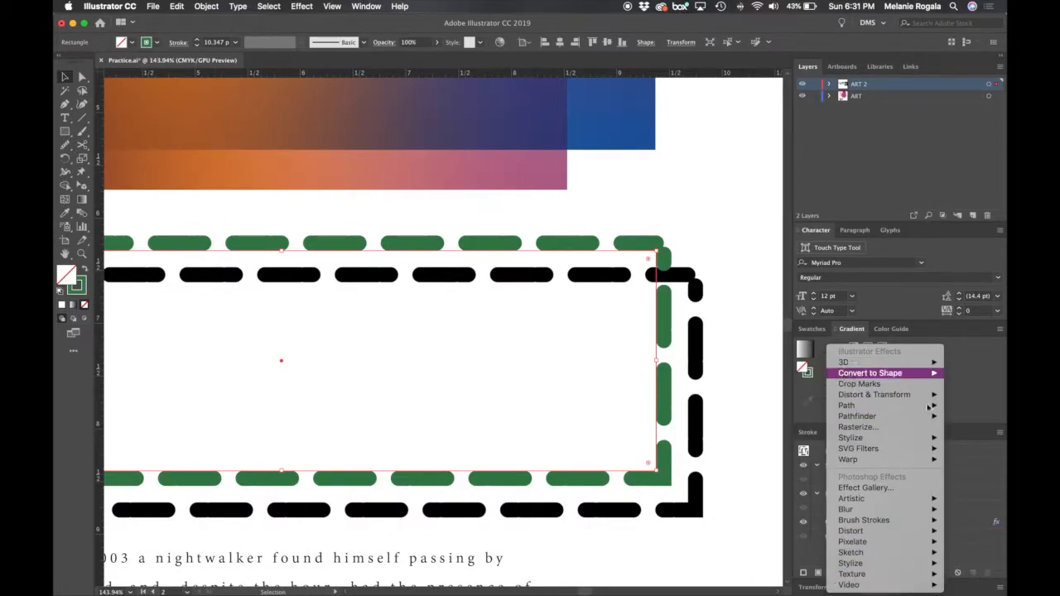
{"action": "left_click", "coordinate": [955, 522]}
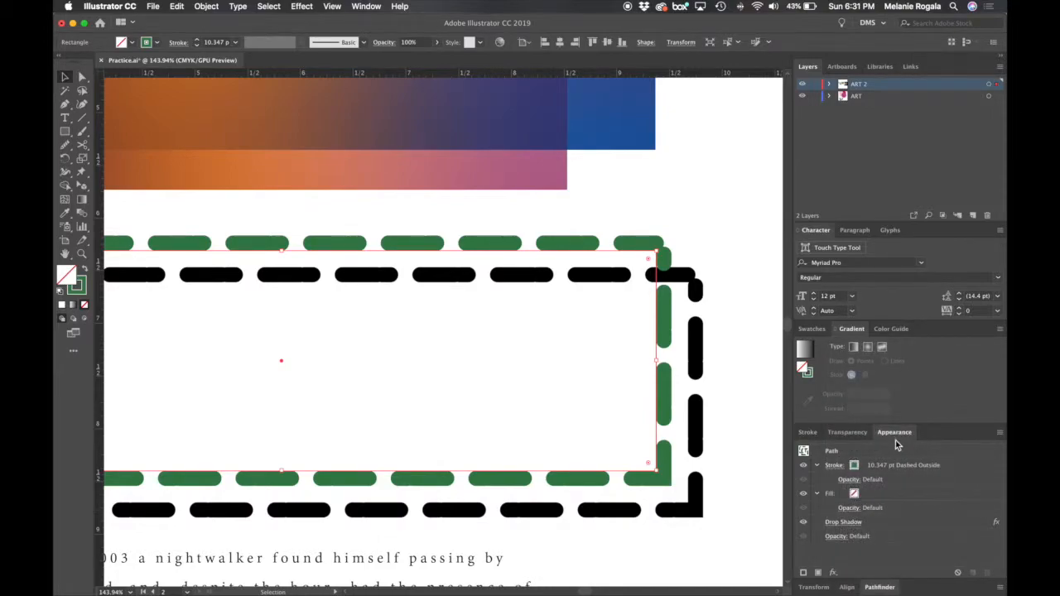
- Show the transform options and move the dashed rectangle up over the gradients' lower edge, to about X 5.69 in, Y 6.39 in
{"action": "left_click", "coordinate": [811, 587]}
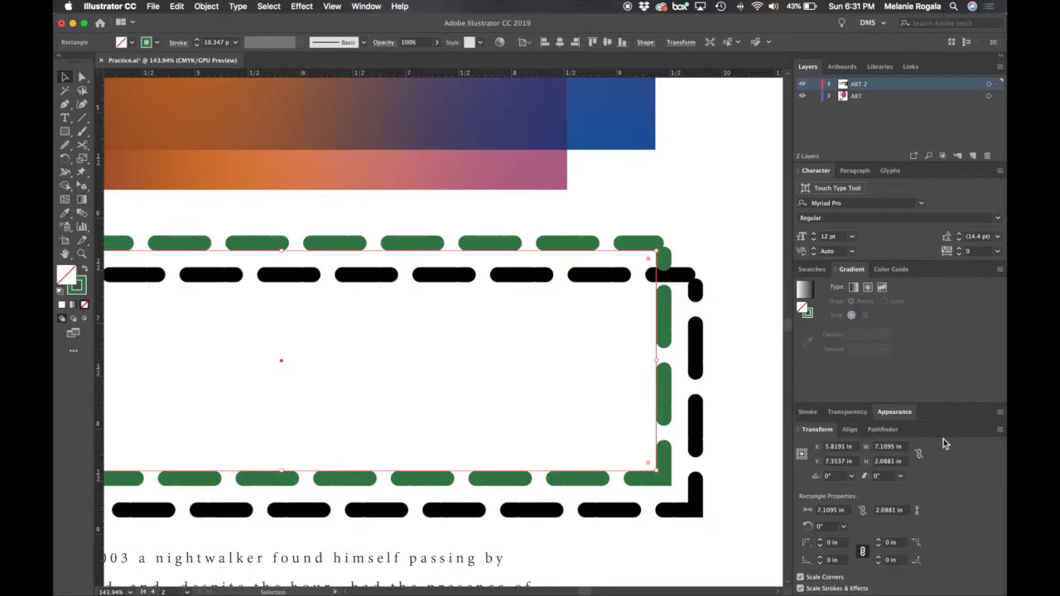
{"action": "scroll", "coordinate": [580, 232], "scroll_direction": "down", "scroll_amount": 6}
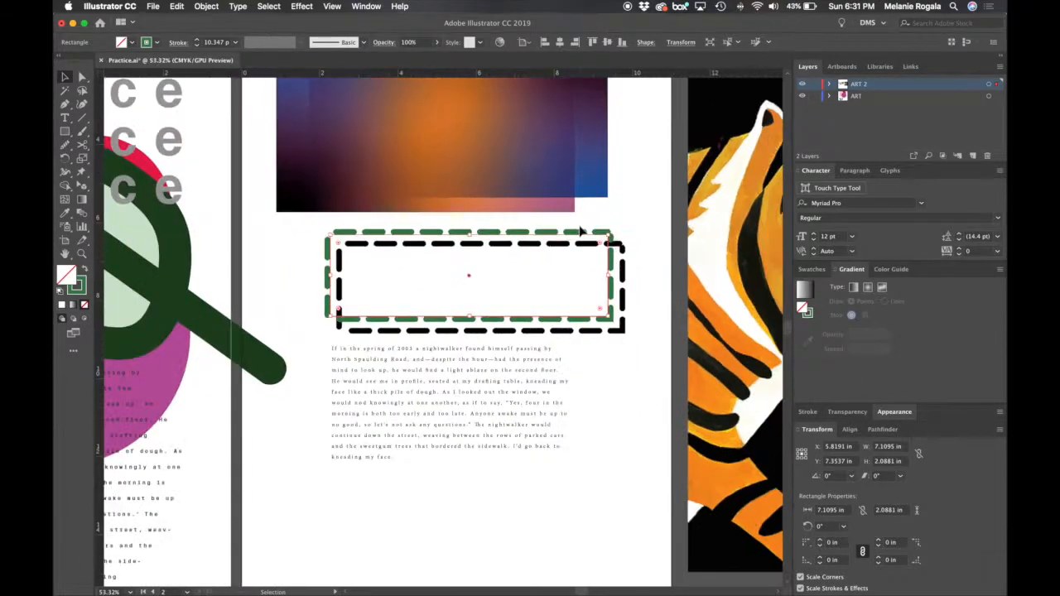
{"action": "left_click", "coordinate": [654, 275]}
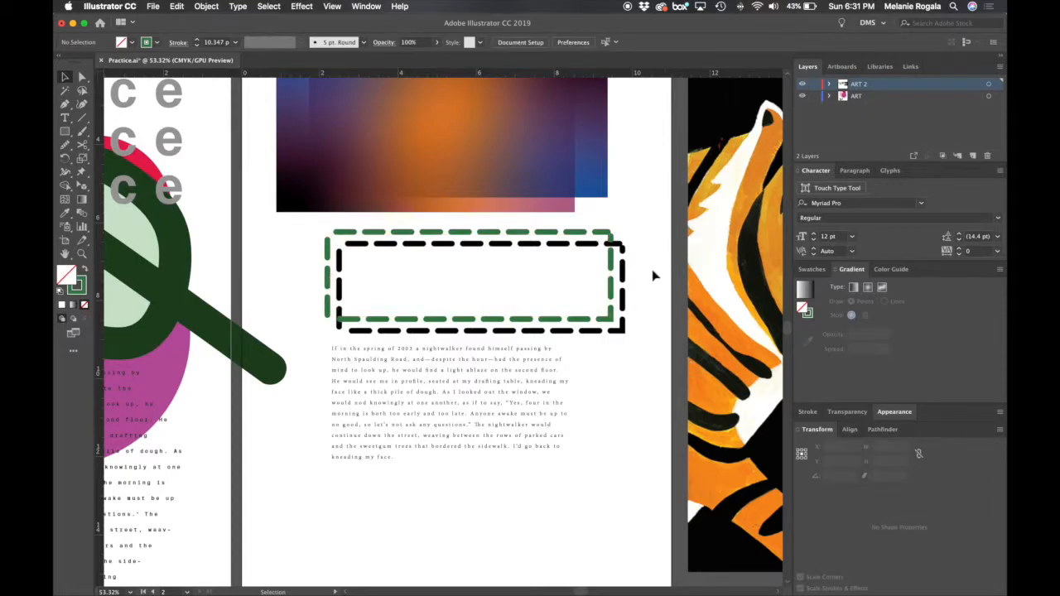
{"action": "left_click_drag", "start_coordinate": [620, 300], "coordinate": [615, 263]}
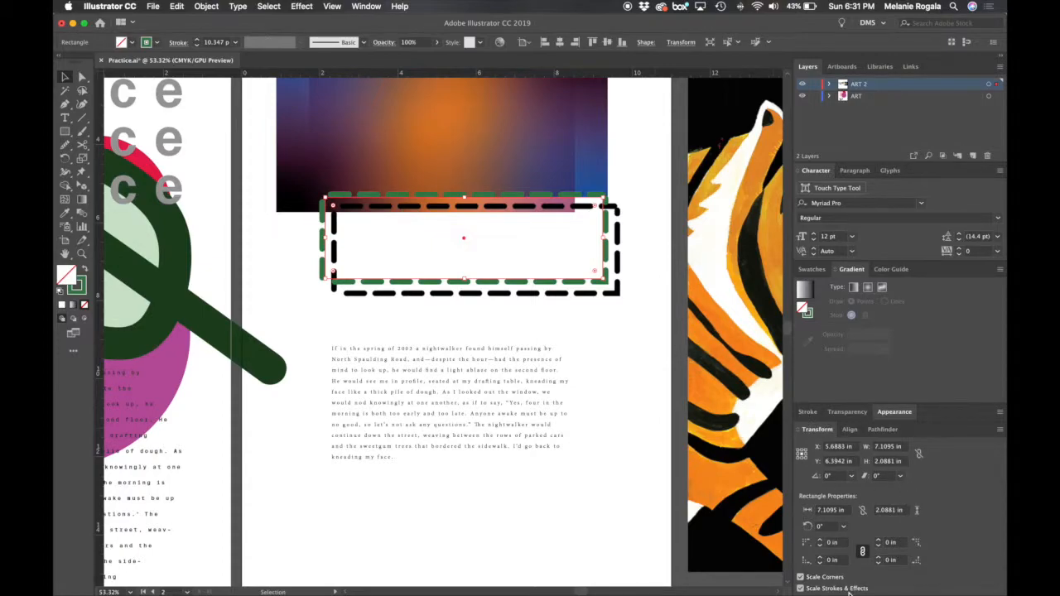
- With strokes and effects scaling, shrink the dashed rectangle to about 2.53 × 1.43 in and enlarge it again to about 6.83 × 2.14 in
{"action": "left_click", "coordinate": [833, 446]}
{"action": "mouse_move", "coordinate": [603, 199]}
{"action": "left_mouse_down"}
{"action": "mouse_move", "coordinate": [572, 224]}
{"action": "mouse_move", "coordinate": [428, 224]}
{"action": "left_mouse_up"}
{"action": "key", "text": "super+z"}
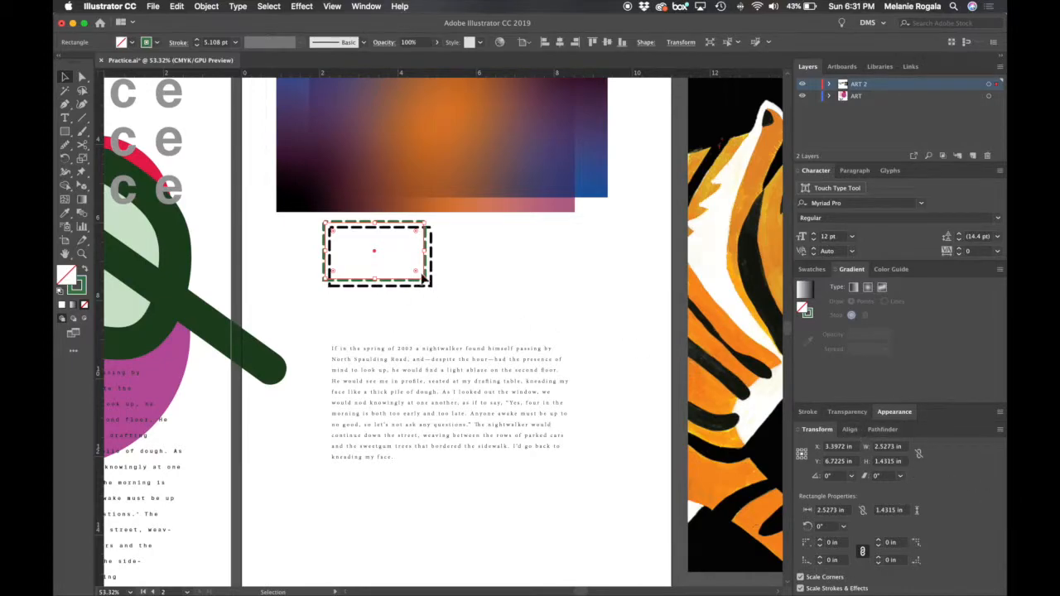
{"action": "left_click_drag", "start_coordinate": [426, 279], "coordinate": [593, 307]}
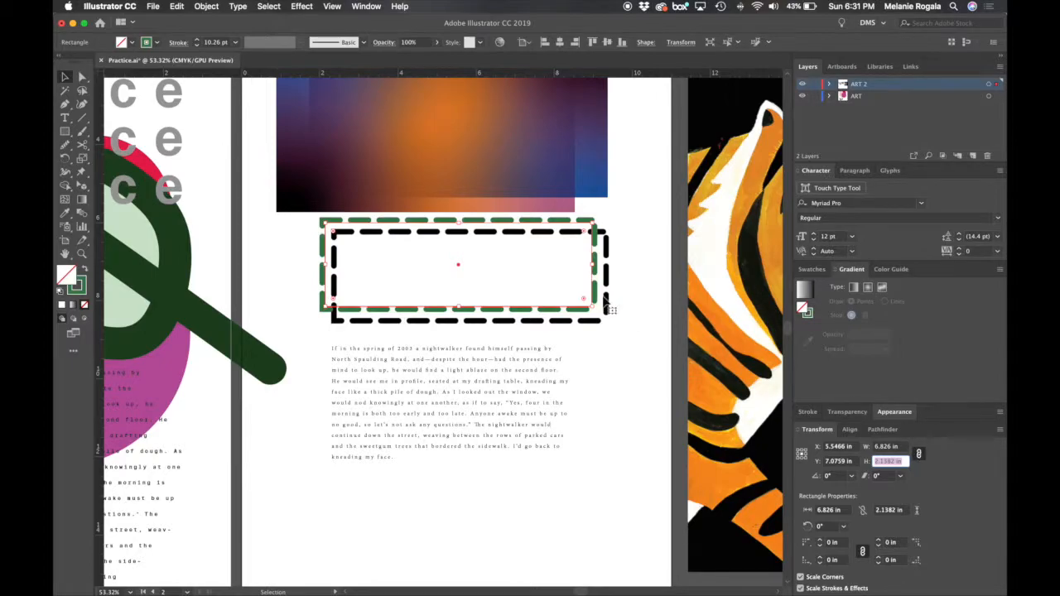
- Try the width and height proportion link on the dashed rectangle, and leave it unlinked at a size of about 7.59 × 2.67 in
{"action": "left_click_drag", "start_coordinate": [590, 311], "coordinate": [508, 292]}
{"action": "key", "text": "super+z"}
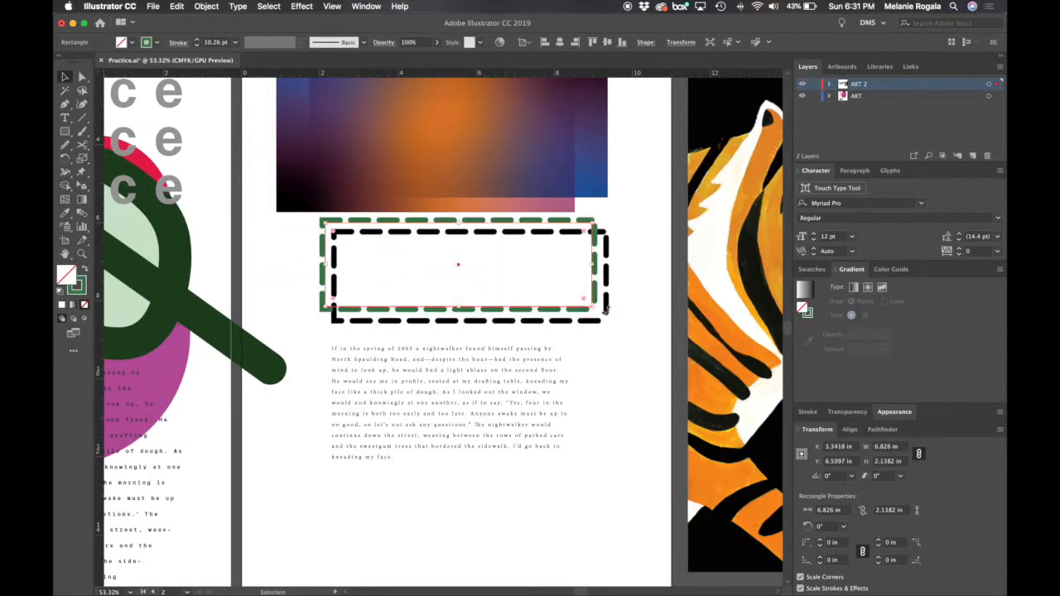
{"action": "mouse_move", "coordinate": [601, 313]}
{"action": "left_mouse_down"}
{"action": "mouse_move", "coordinate": [462, 273]}
{"action": "mouse_move", "coordinate": [613, 320]}
{"action": "left_mouse_up"}
{"action": "left_click", "coordinate": [918, 454]}
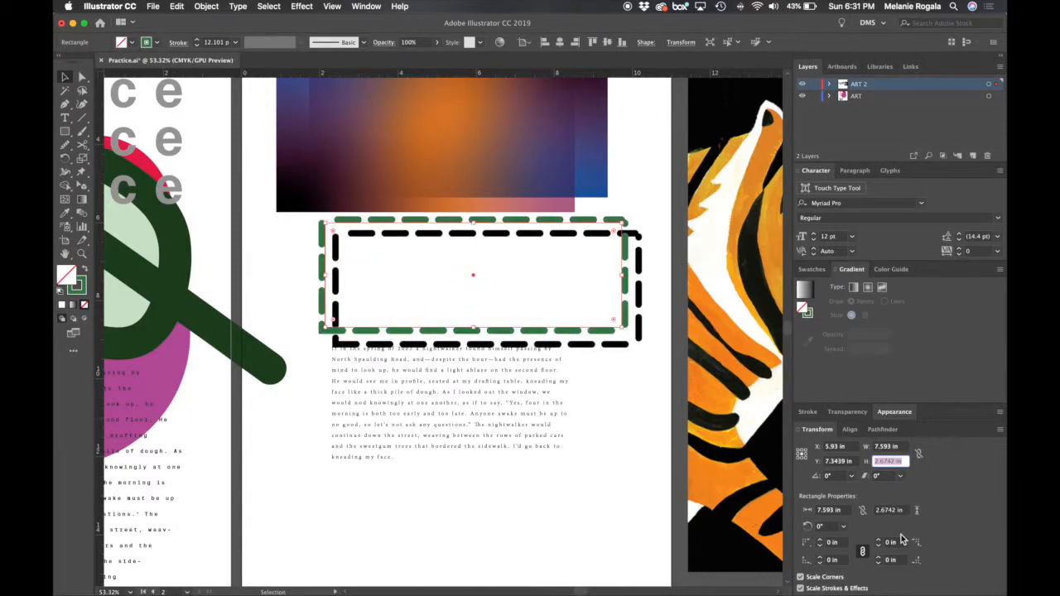
{"action": "left_click", "coordinate": [940, 495]}
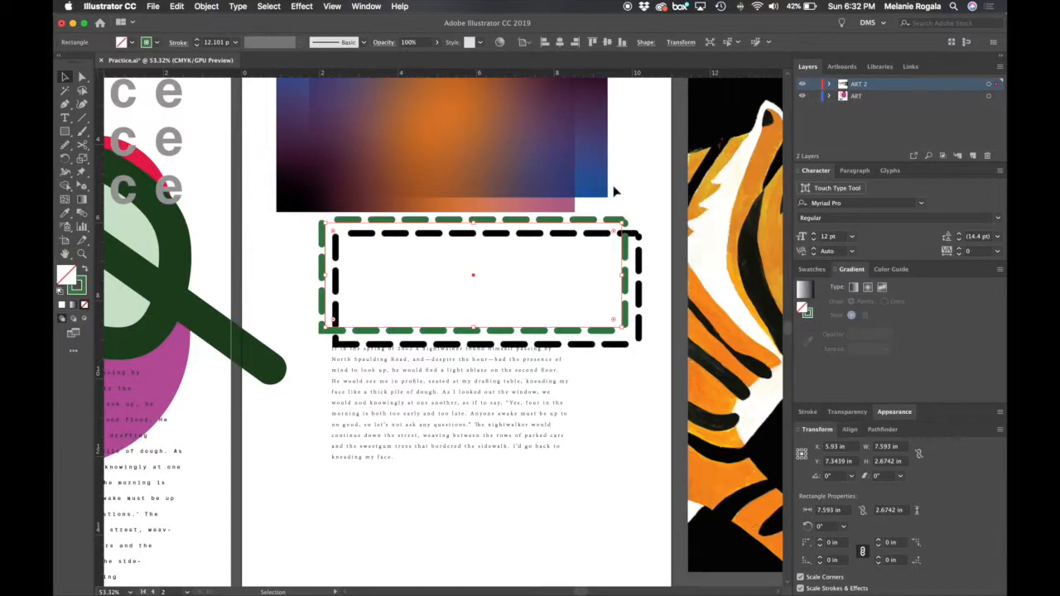
- Bring up the align options and rearrange the dashed rectangle higher over the gradients, with the text block closer beneath it
{"action": "left_click", "coordinate": [855, 434]}
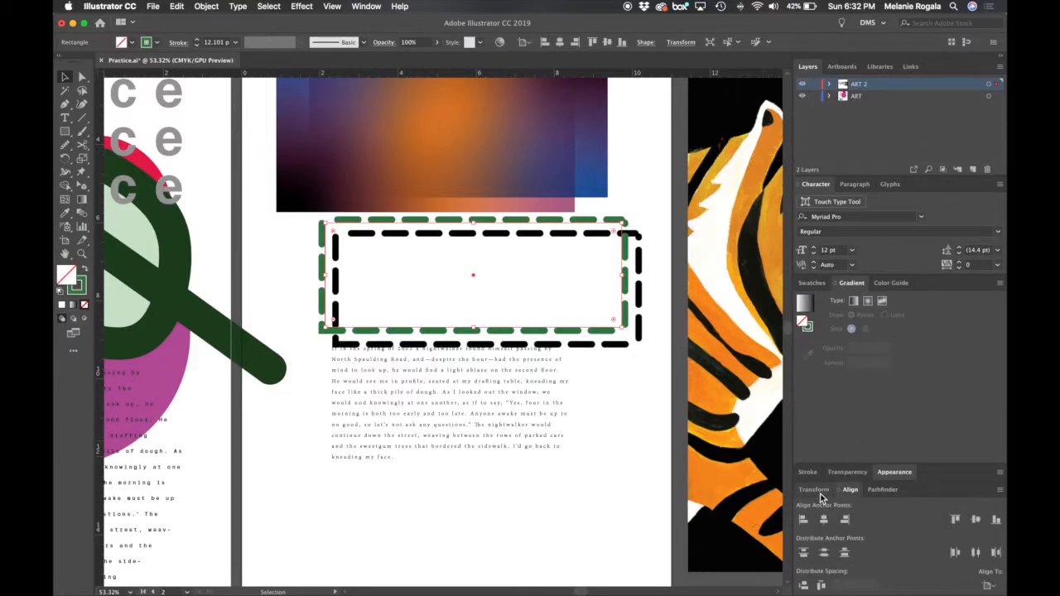
{"action": "left_click_drag", "start_coordinate": [428, 331], "coordinate": [445, 279]}
{"action": "scroll", "coordinate": [426, 280], "scroll_direction": "down", "scroll_amount": 4}
{"action": "scroll", "coordinate": [427, 281], "scroll_direction": "down", "scroll_amount": 4}
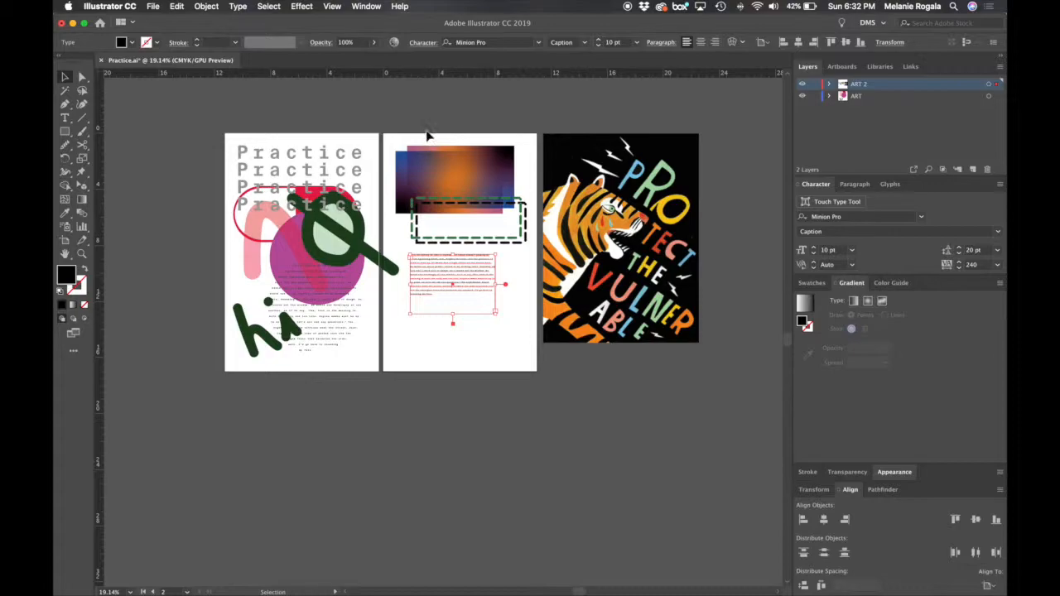
- Try left-aligning the second artboard's objects to the artboard, check the Align To options, and undo the alignment
{"action": "left_click_drag", "start_coordinate": [450, 130], "coordinate": [421, 324]}
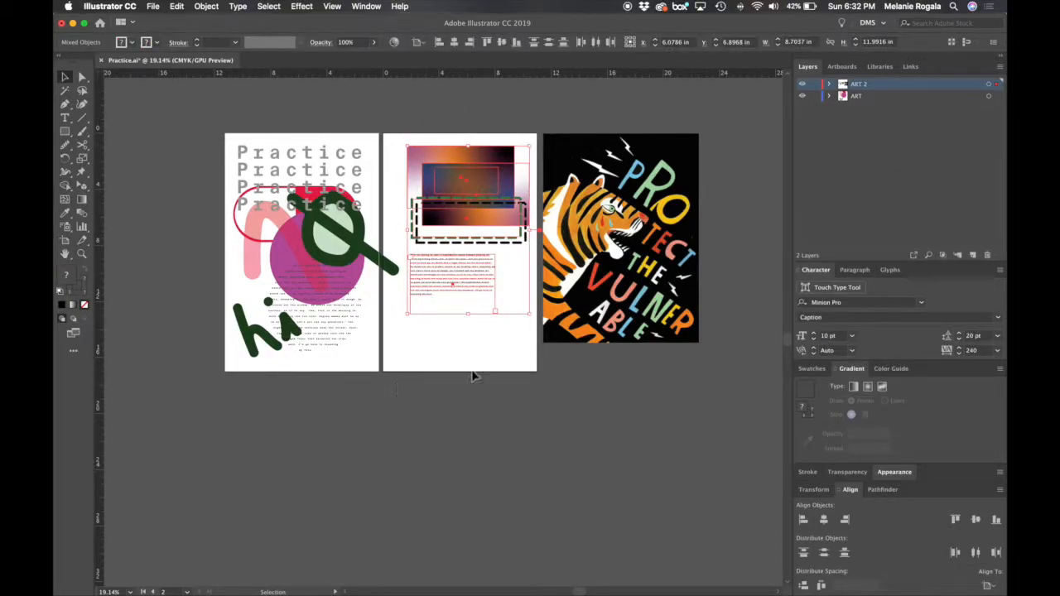
{"action": "left_click", "coordinate": [804, 520]}
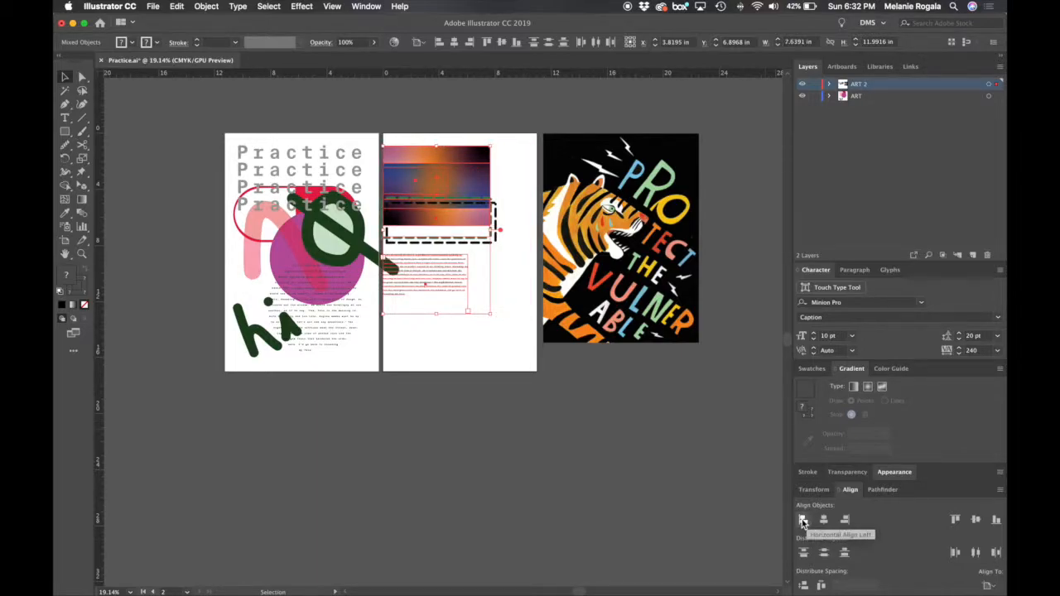
{"action": "left_click", "coordinate": [990, 585]}
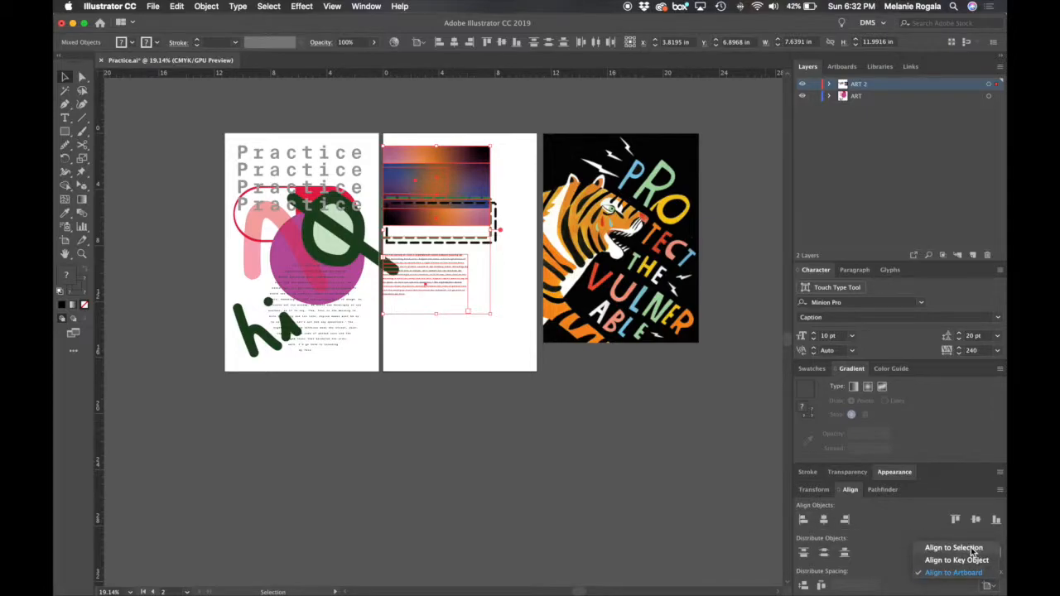
{"action": "left_click", "coordinate": [545, 299]}
{"action": "left_click", "coordinate": [520, 300]}
{"action": "key", "text": "super+z"}
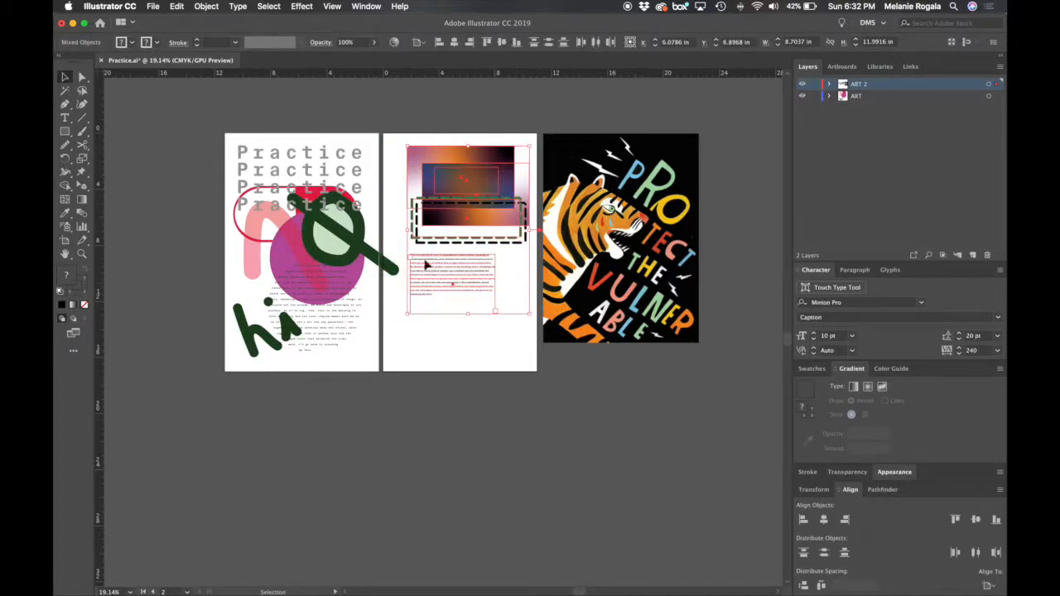
- Set the second artboard's objects to align to the selection, and try their left, horizontal centre and right alignments
{"action": "left_click", "coordinate": [987, 586]}
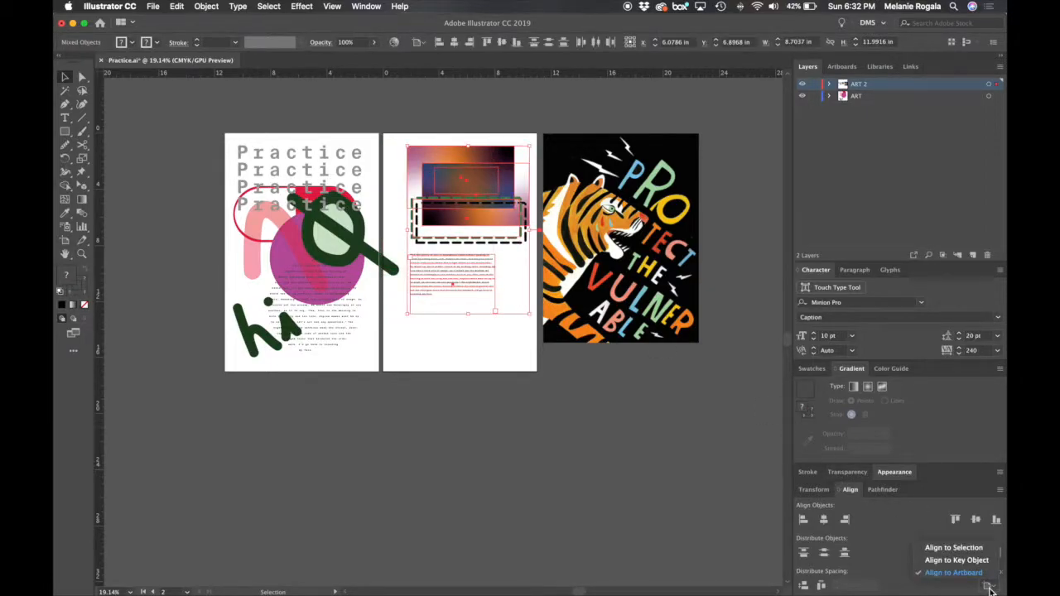
{"action": "left_click", "coordinate": [977, 562]}
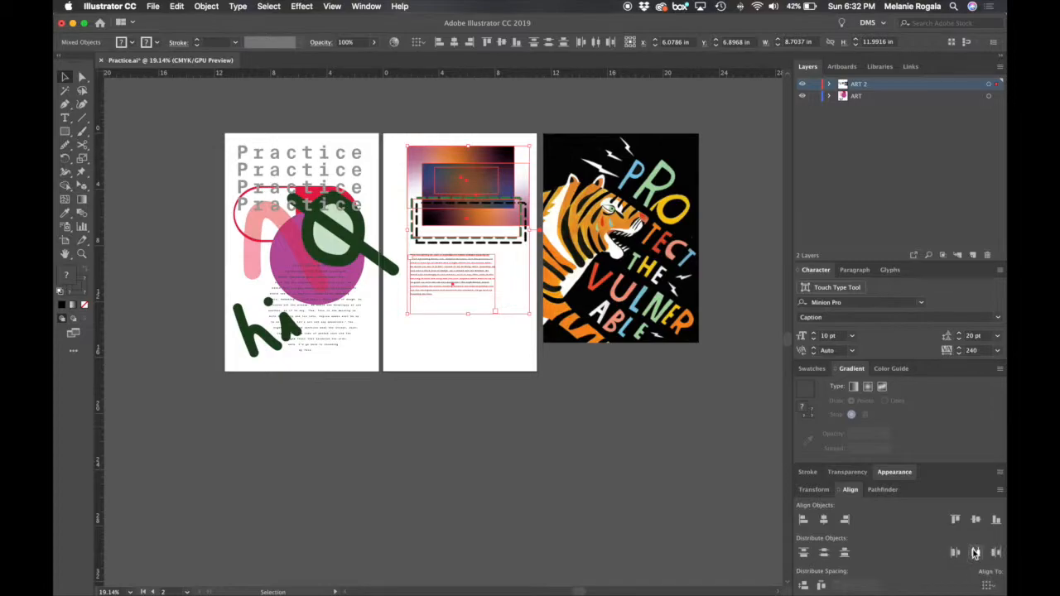
{"action": "left_click", "coordinate": [802, 521]}
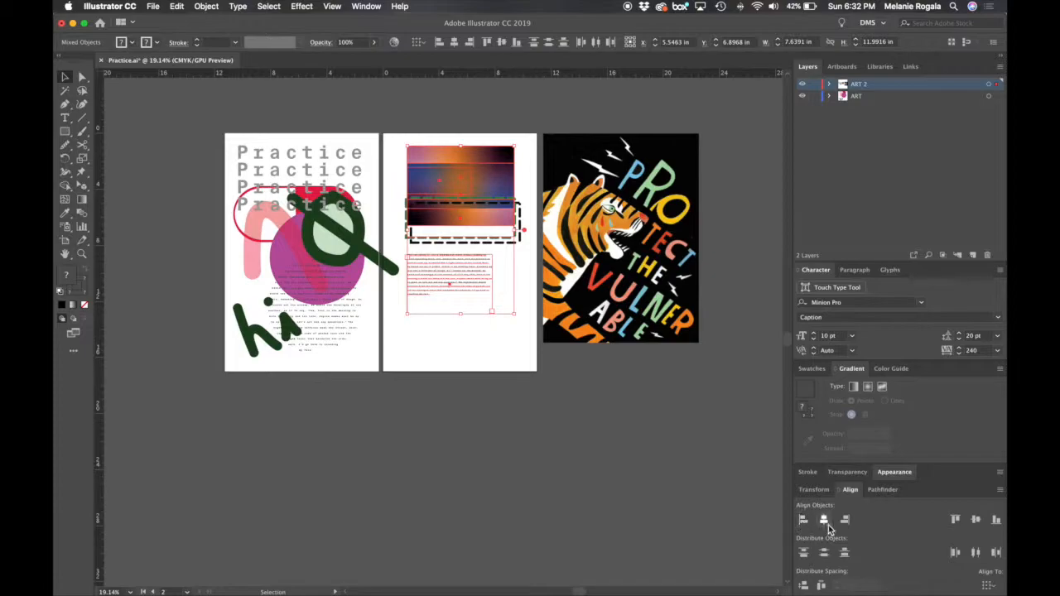
{"action": "left_click", "coordinate": [824, 520]}
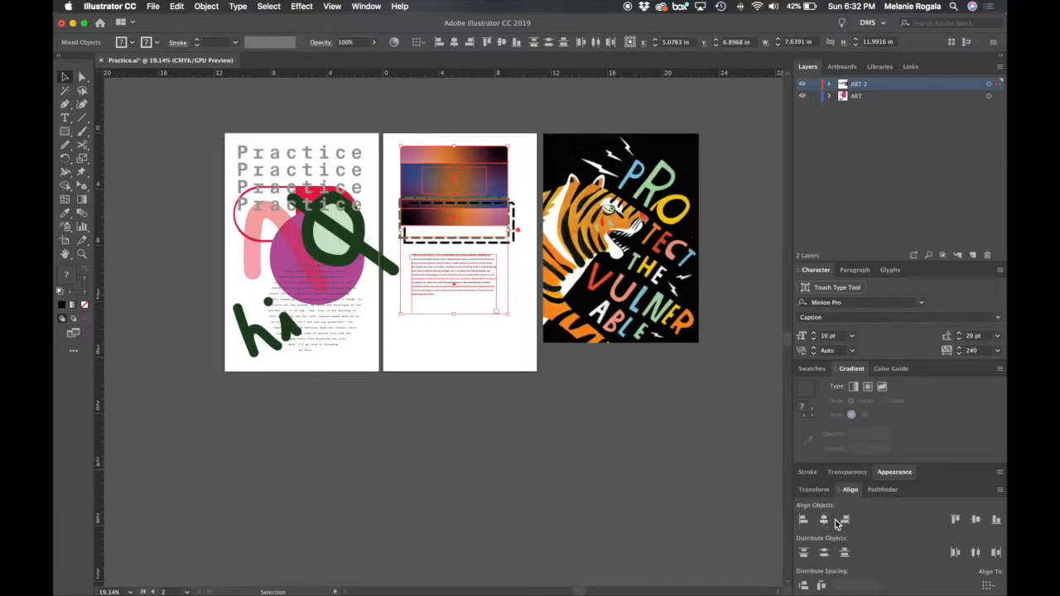
{"action": "left_click", "coordinate": [845, 520]}
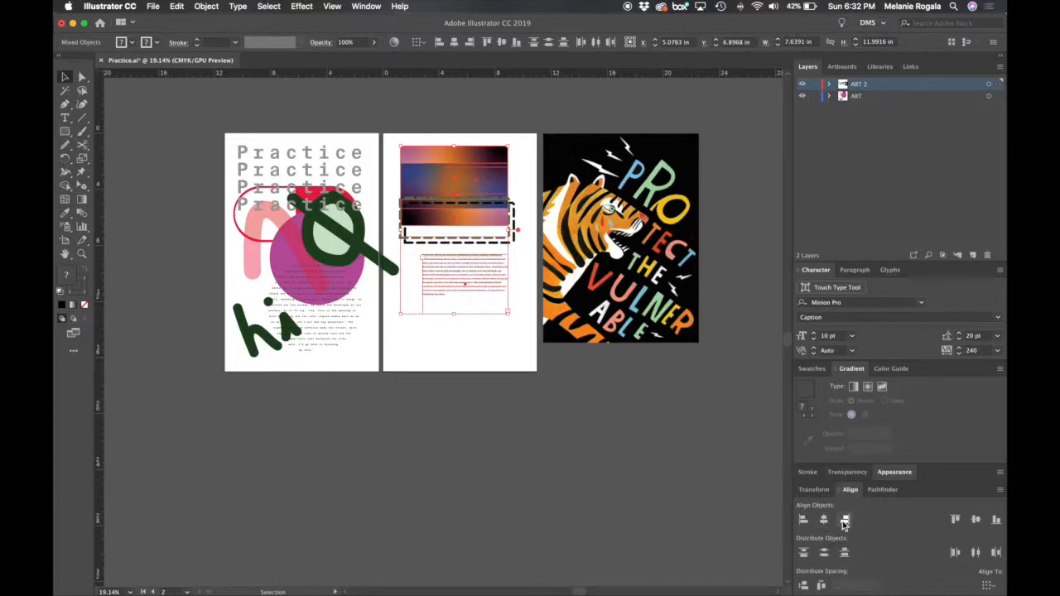
- Try top, vertical centre and bottom alignment on the same objects, and undo back to the left-aligned arrangement
{"action": "left_click", "coordinate": [954, 520]}
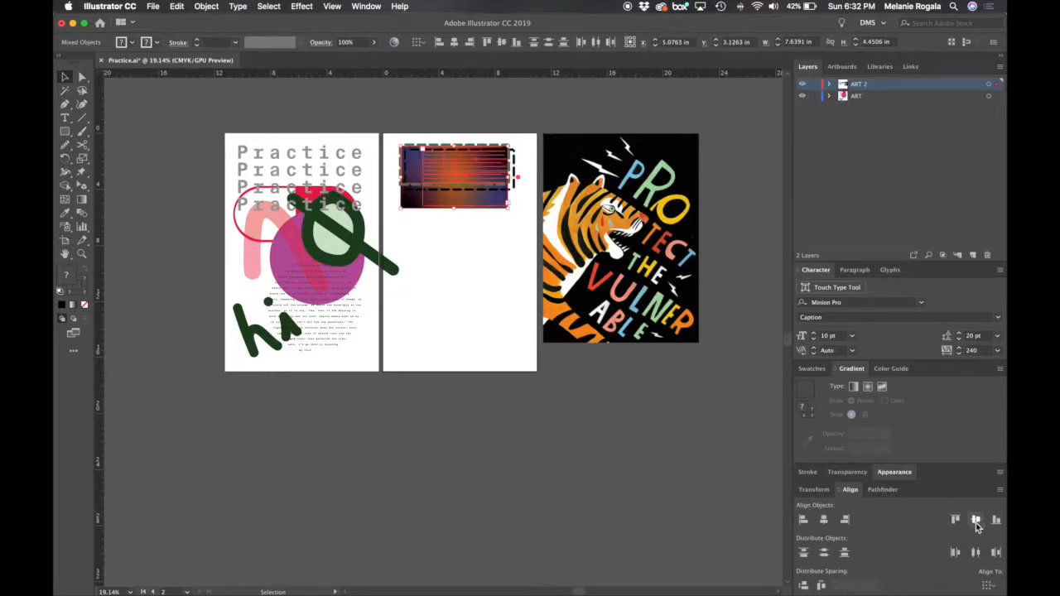
{"action": "left_click", "coordinate": [976, 522]}
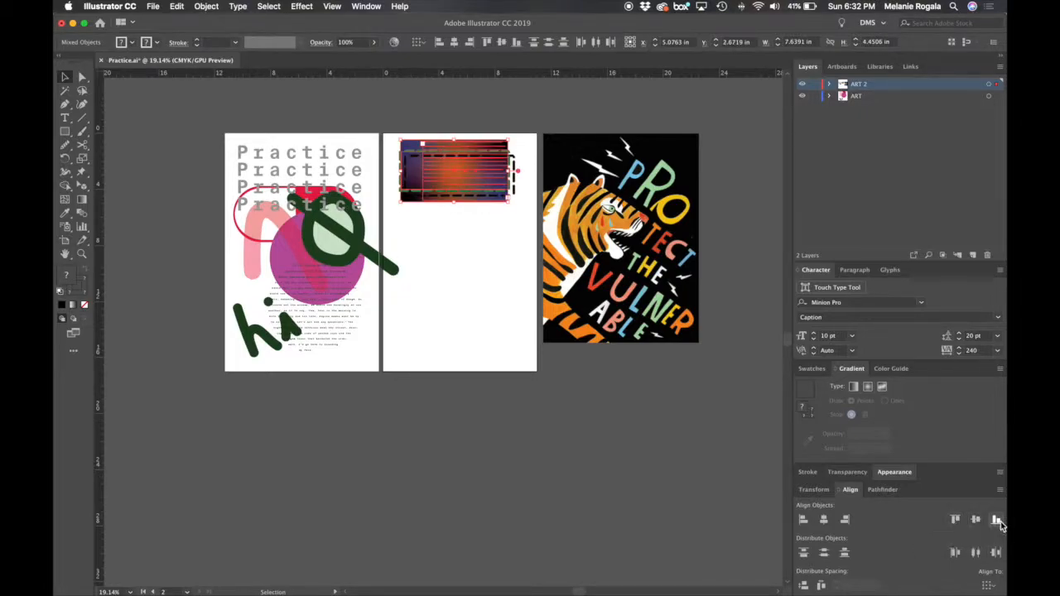
{"action": "left_click", "coordinate": [997, 521]}
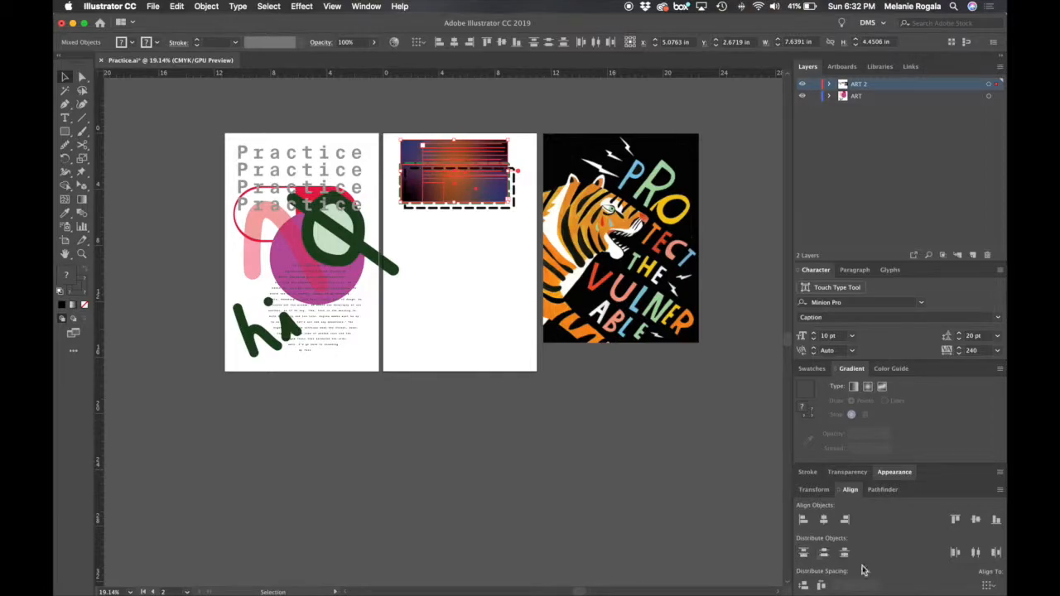
{"action": "key", "text": "super+z"}
{"action": "key", "text": "super+z"}
{"action": "key", "text": "super+z"}
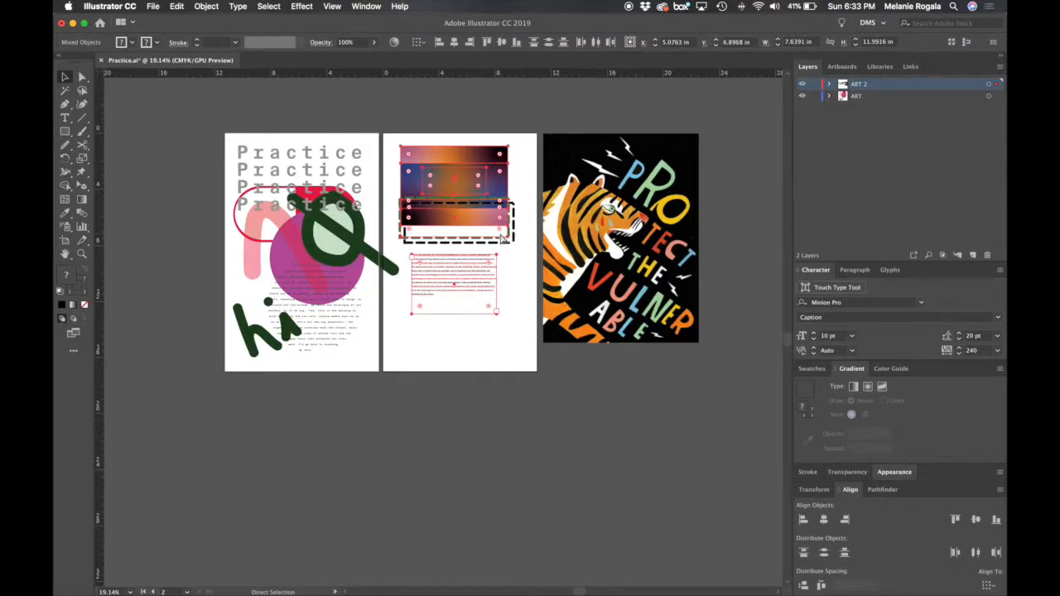
{"action": "key", "text": "super+z"}
{"action": "key", "text": "super+z"}
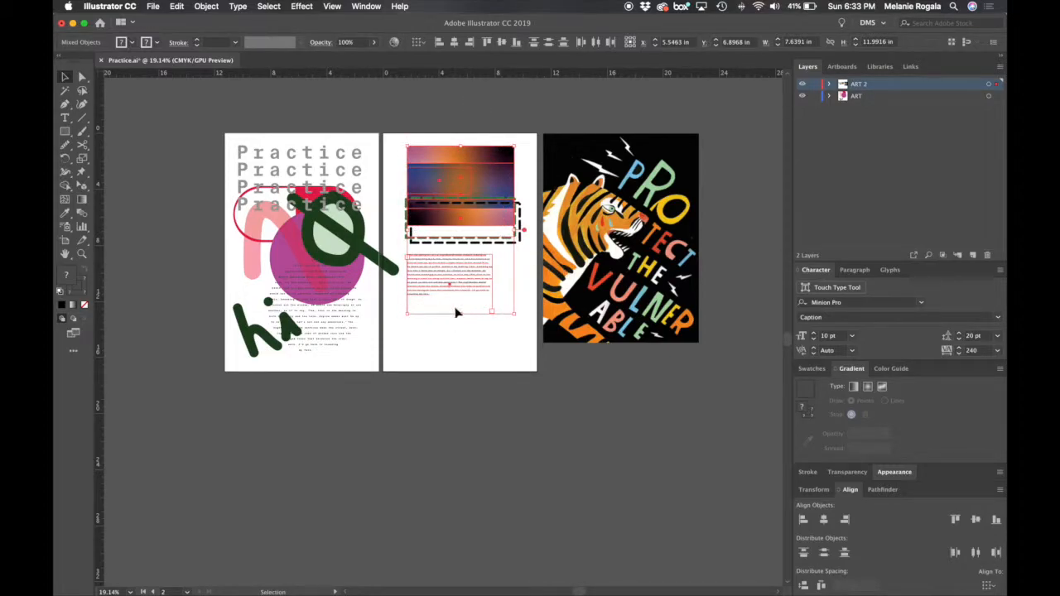
- Try Vertical Distribute Top and Vertical Distribute Space on the objects, undoing each, and undo the left alignment too
{"action": "left_click", "coordinate": [805, 554]}
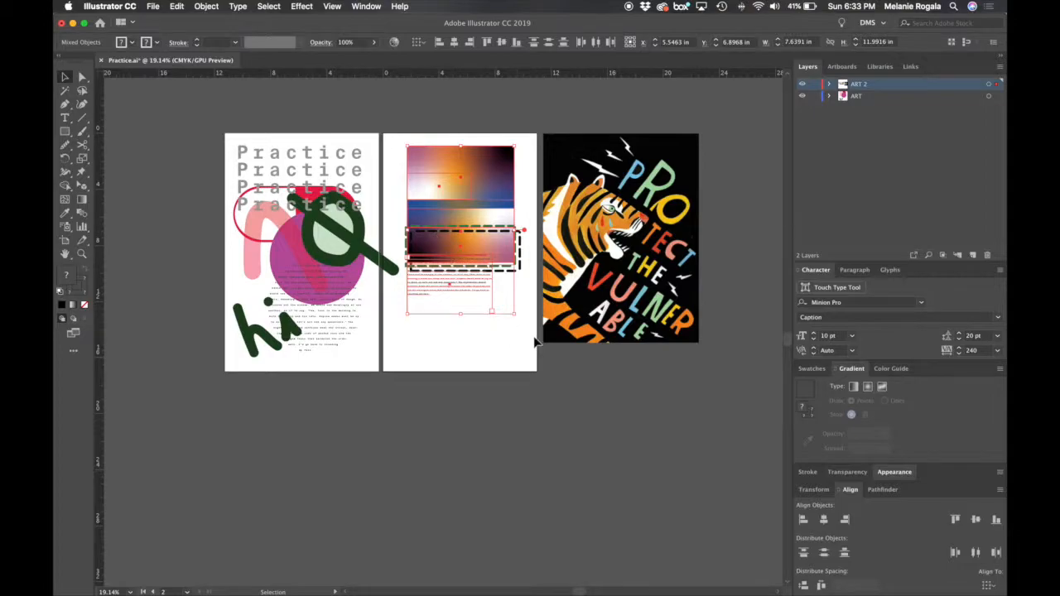
{"action": "key", "text": "super+z"}
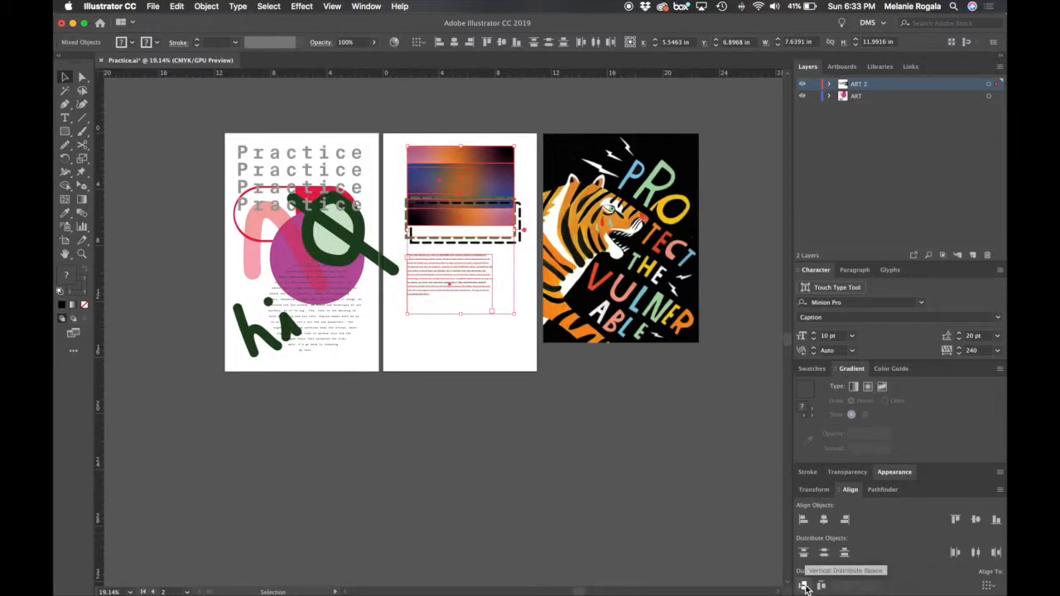
{"action": "left_click", "coordinate": [803, 585]}
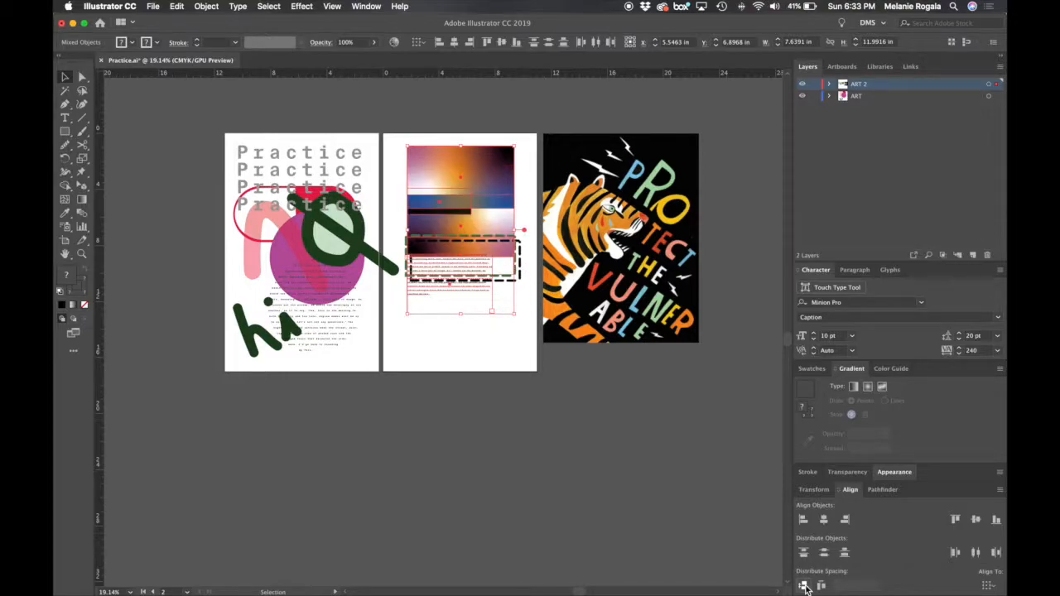
{"action": "key", "text": "super+z"}
{"action": "key", "text": "super+z"}
- Clear the gradient rectangles, dashed rectangles and text block off the second artboard, leaving the black rectangle there
{"action": "left_click", "coordinate": [459, 369]}
{"action": "left_click", "coordinate": [475, 172]}
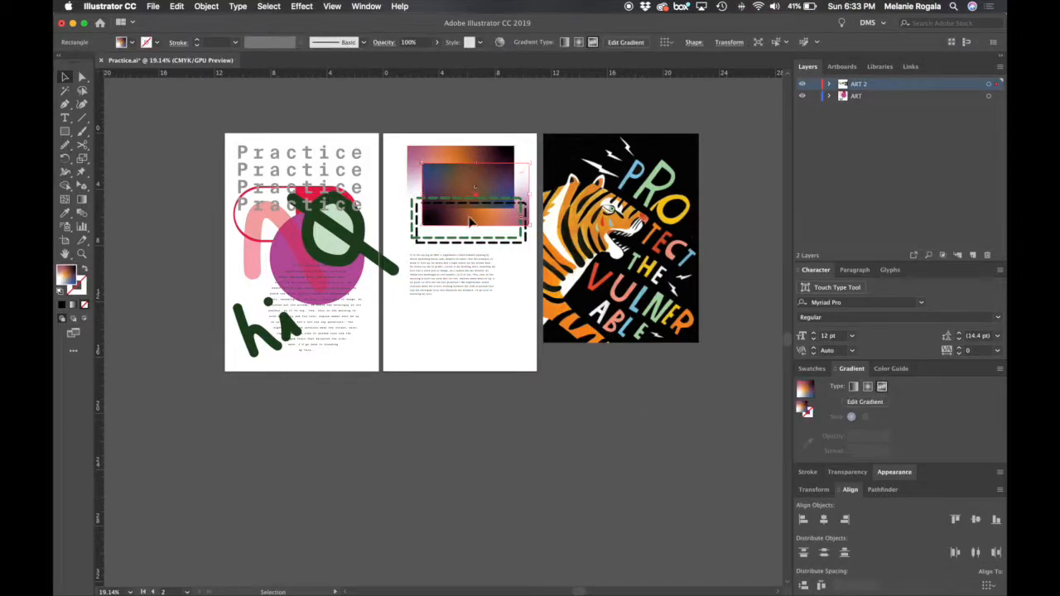
{"action": "left_click_drag", "start_coordinate": [474, 169], "coordinate": [468, 284]}
{"action": "left_click_drag", "start_coordinate": [432, 357], "coordinate": [731, 221]}
{"action": "left_click_drag", "start_coordinate": [451, 199], "coordinate": [561, 116]}
- Copy the black rectangle down the second artboard to make five, and stagger them sideways at uneven offsets
{"action": "left_click", "coordinate": [466, 184]}
{"action": "left_click_drag", "start_coordinate": [465, 184], "coordinate": [441, 343]}
{"action": "left_click_drag", "start_coordinate": [505, 298], "coordinate": [460, 297]}
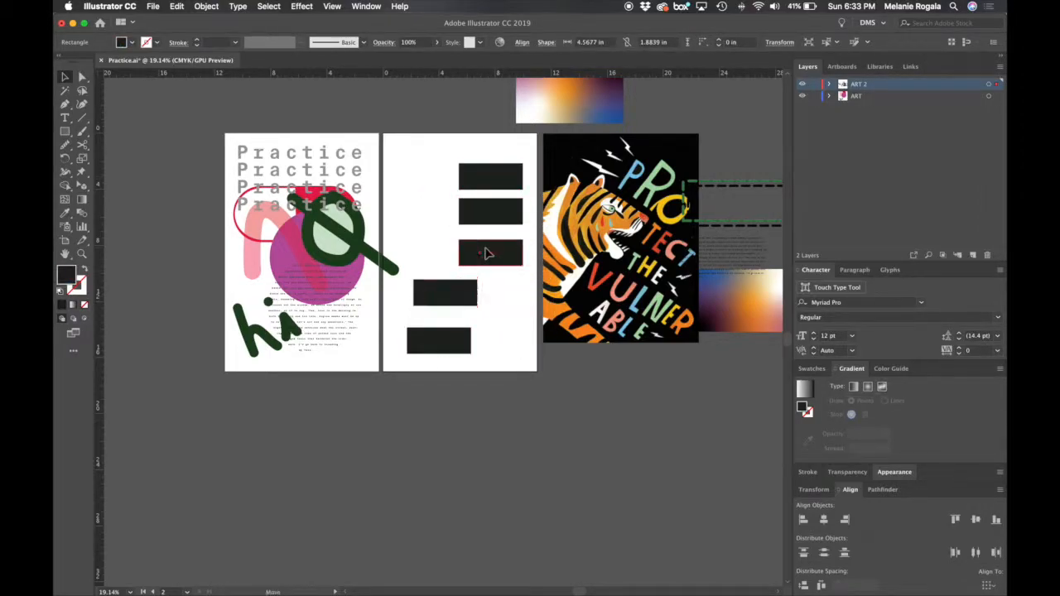
{"action": "left_click_drag", "start_coordinate": [488, 250], "coordinate": [449, 251]}
{"action": "left_click_drag", "start_coordinate": [497, 177], "coordinate": [420, 176]}
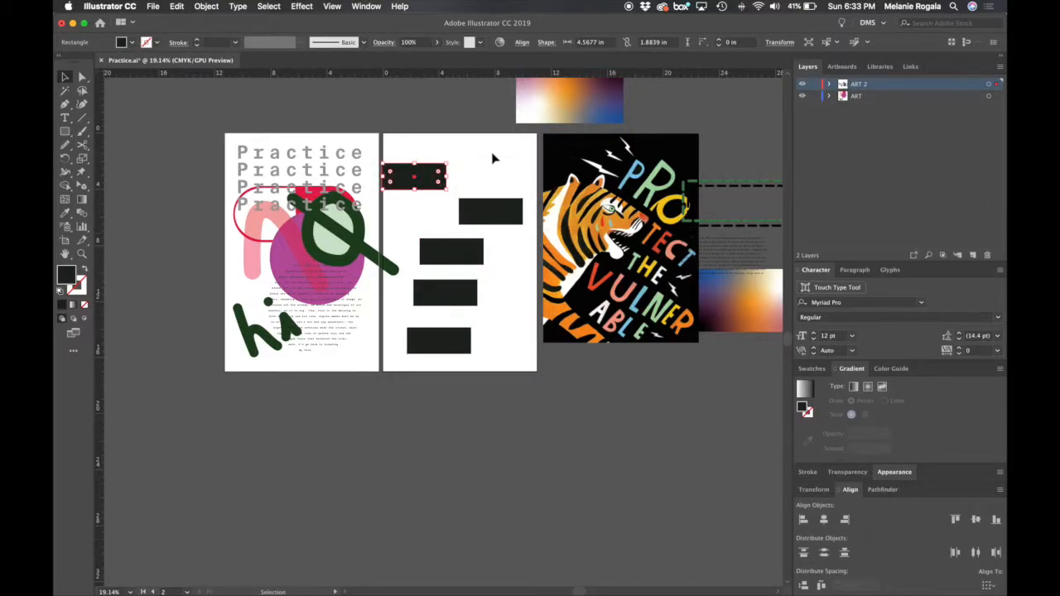
- Align the five black rectangles on their horizontal centres and space them evenly with Vertical Distribute Space
{"action": "left_click_drag", "start_coordinate": [443, 376], "coordinate": [443, 374]}
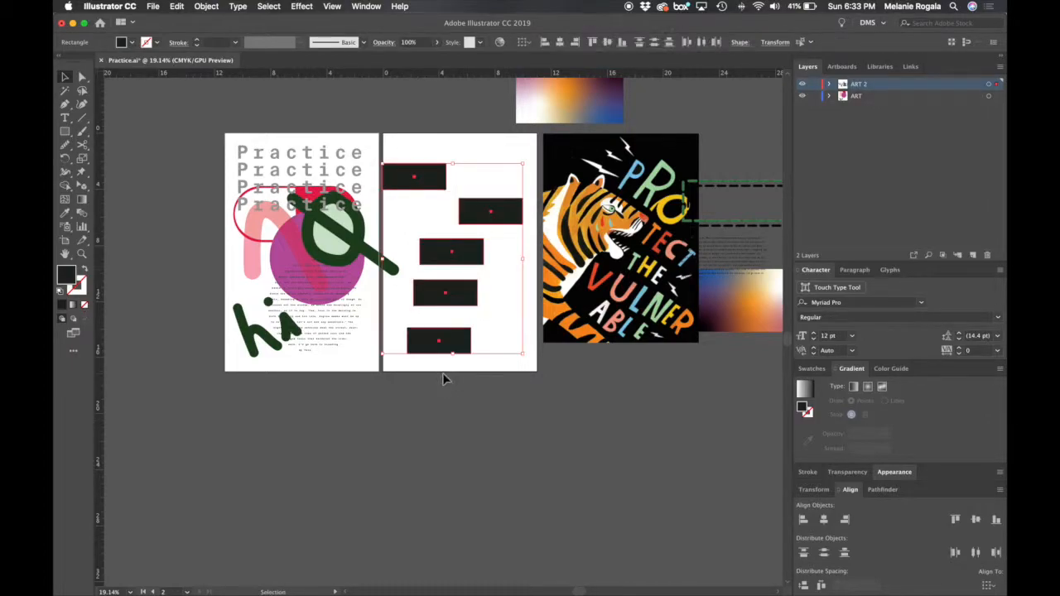
{"action": "left_click", "coordinate": [823, 521]}
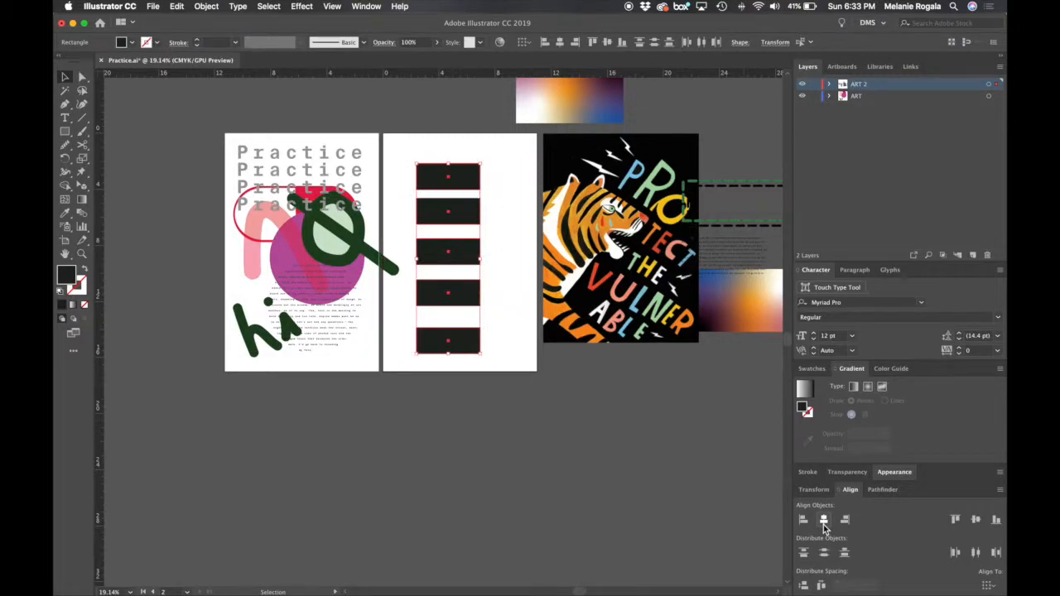
{"action": "left_click", "coordinate": [803, 585]}
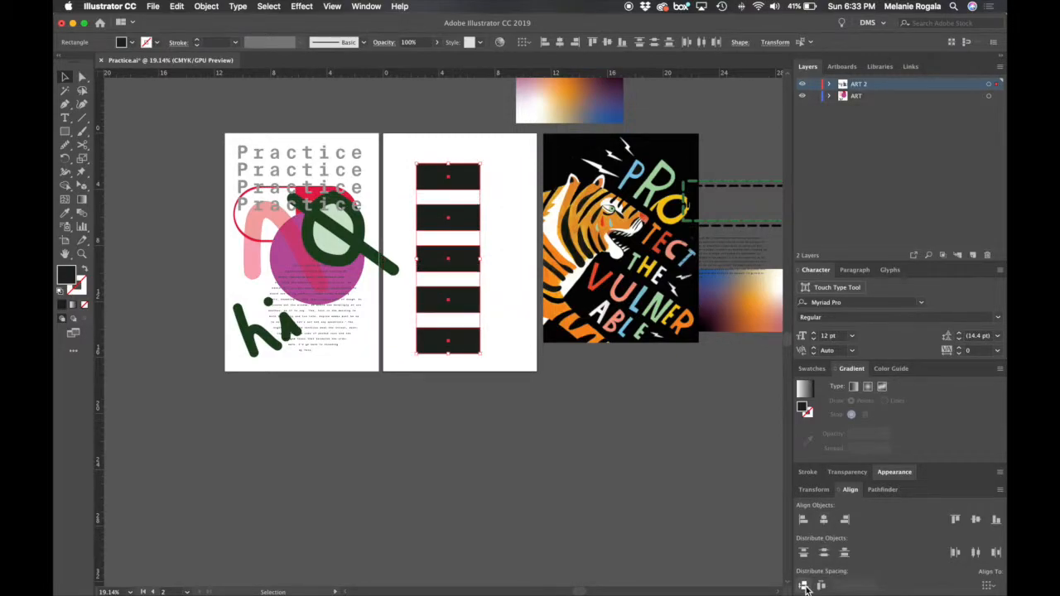
{"action": "scroll", "coordinate": [465, 260], "scroll_direction": "up", "scroll_amount": 3}
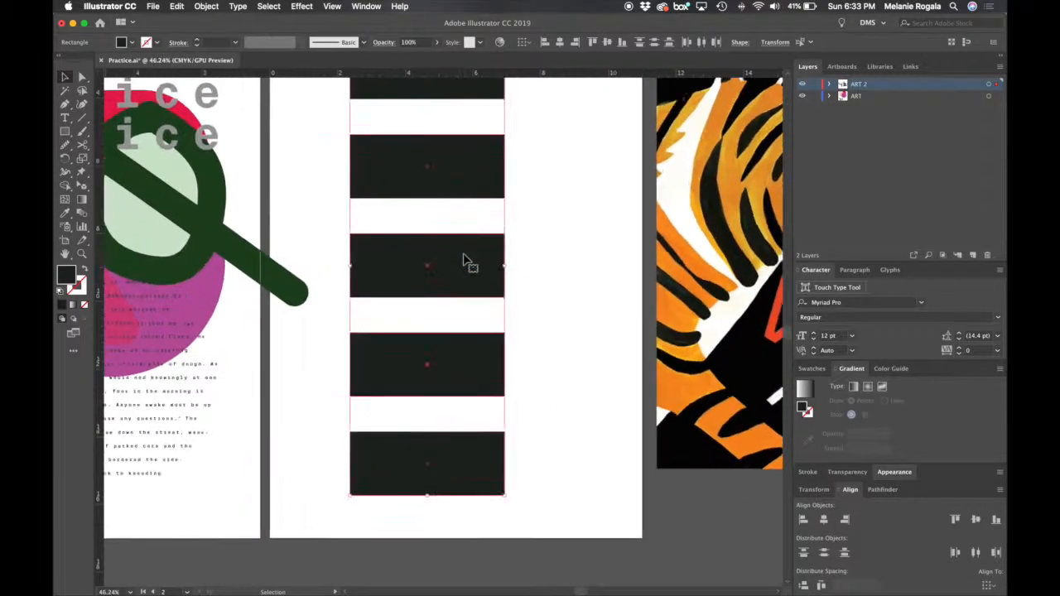
{"action": "scroll", "coordinate": [530, 156], "scroll_direction": "up", "scroll_amount": 1}
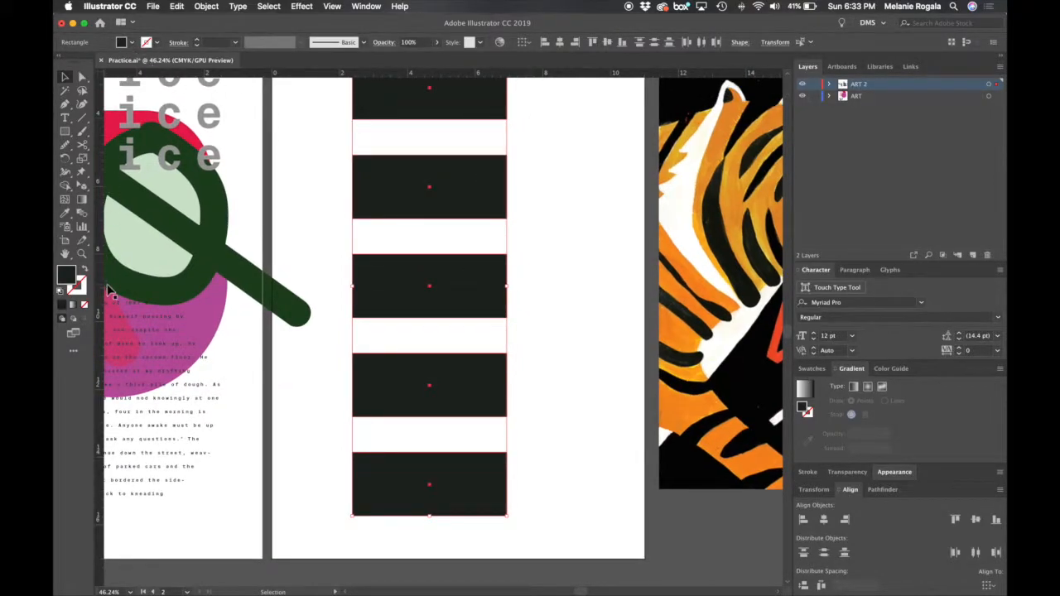
{"action": "left_click", "coordinate": [584, 384]}
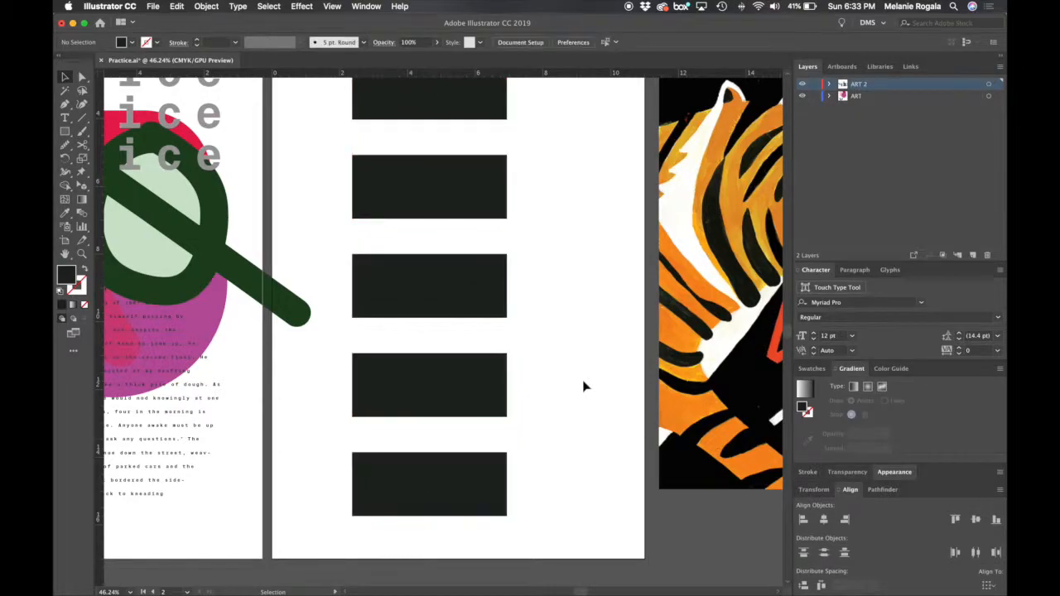
- Give the five rectangles no fill and an 11 pt black stroke, and bring up the Pathfinder options
{"action": "scroll", "coordinate": [582, 383], "scroll_direction": "down", "scroll_amount": 2}
{"action": "left_click", "coordinate": [471, 461]}
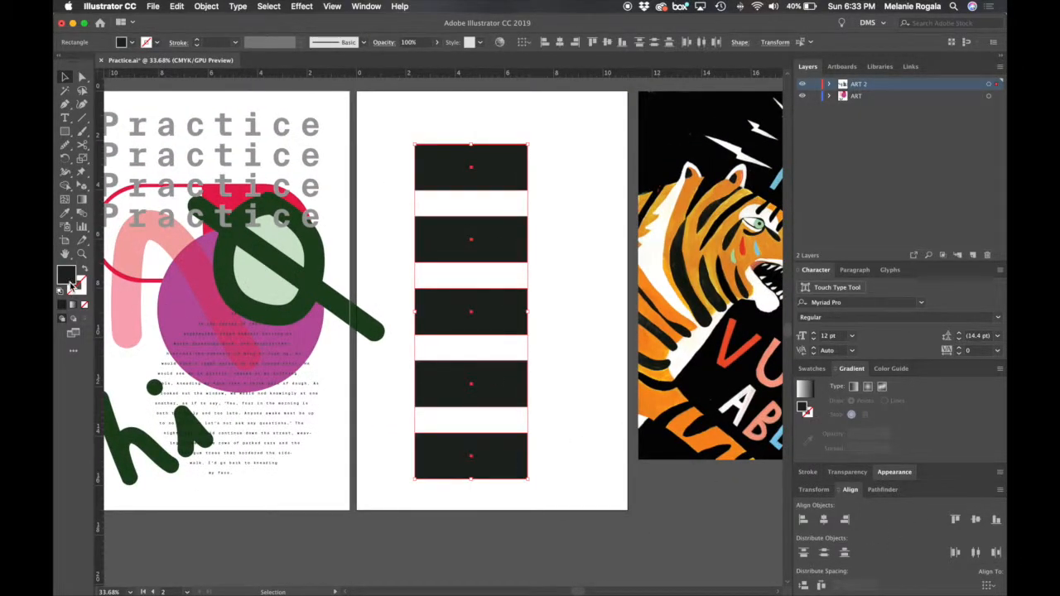
{"action": "left_click", "coordinate": [84, 305]}
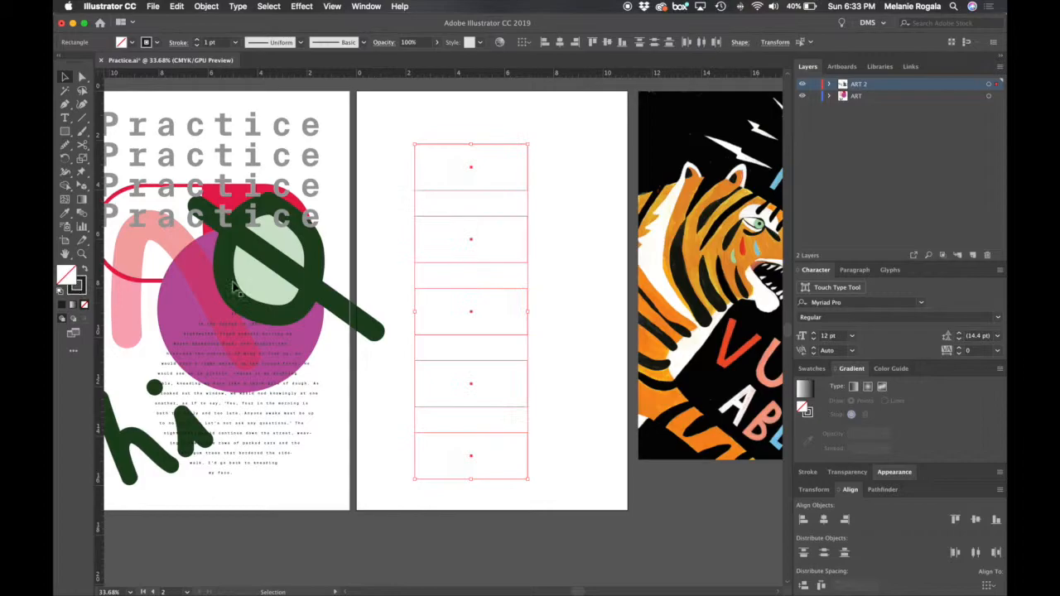
{"action": "left_click", "coordinate": [75, 292]}
{"action": "left_click", "coordinate": [197, 40]}
{"action": "left_click", "coordinate": [199, 43]}
{"action": "left_click", "coordinate": [446, 130]}
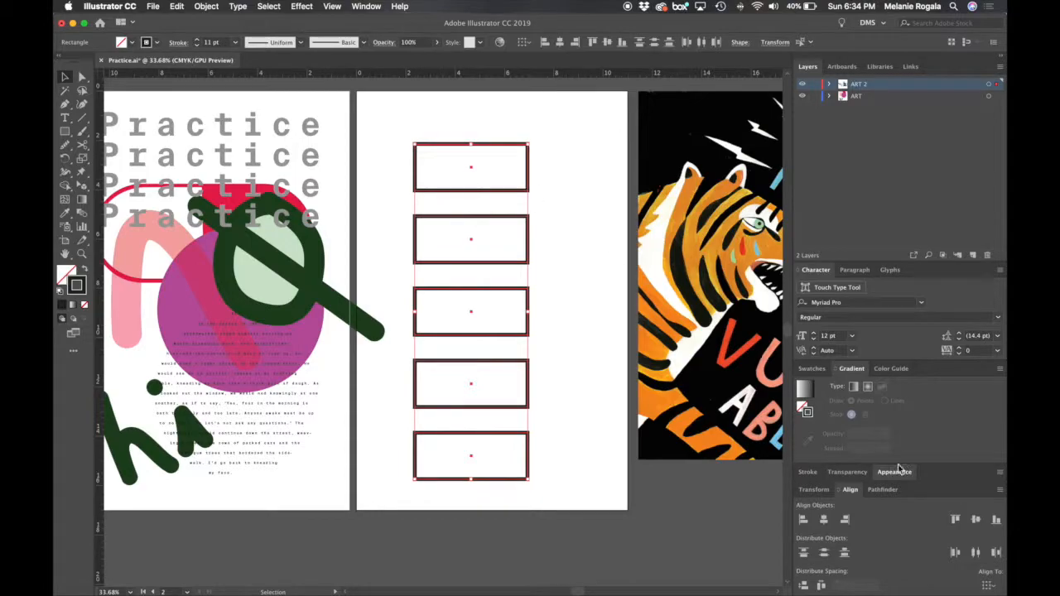
{"action": "left_click", "coordinate": [882, 490]}
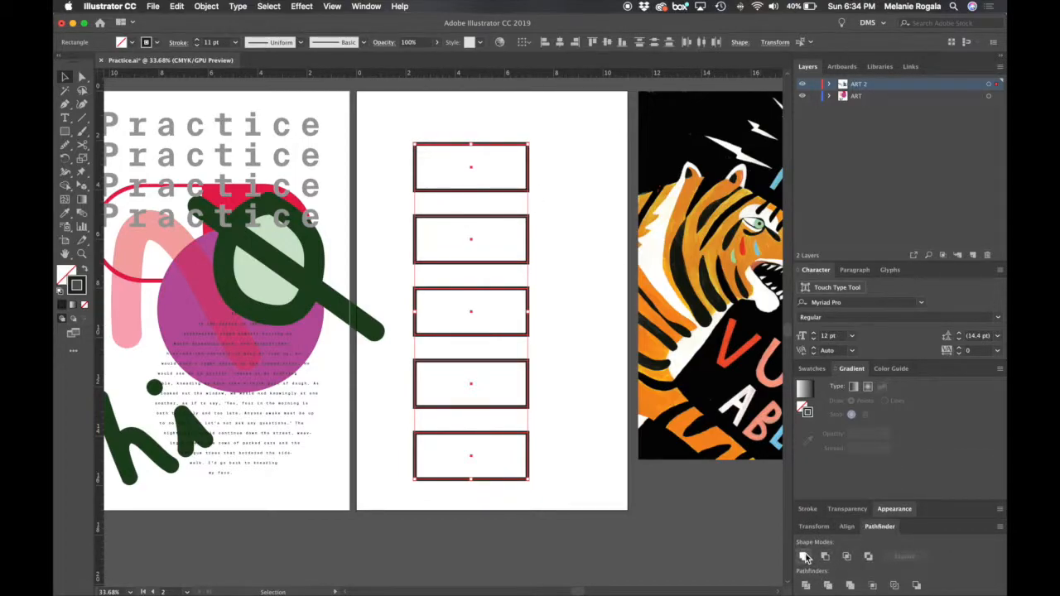
{"action": "left_click", "coordinate": [566, 187]}
{"action": "left_click", "coordinate": [64, 132]}
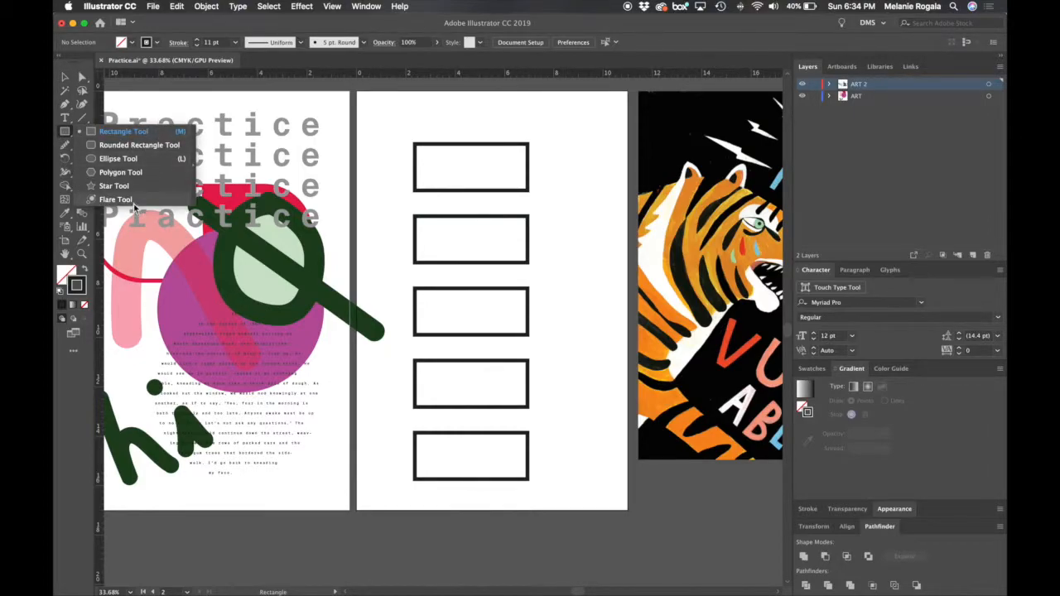
{"action": "left_click", "coordinate": [479, 124]}
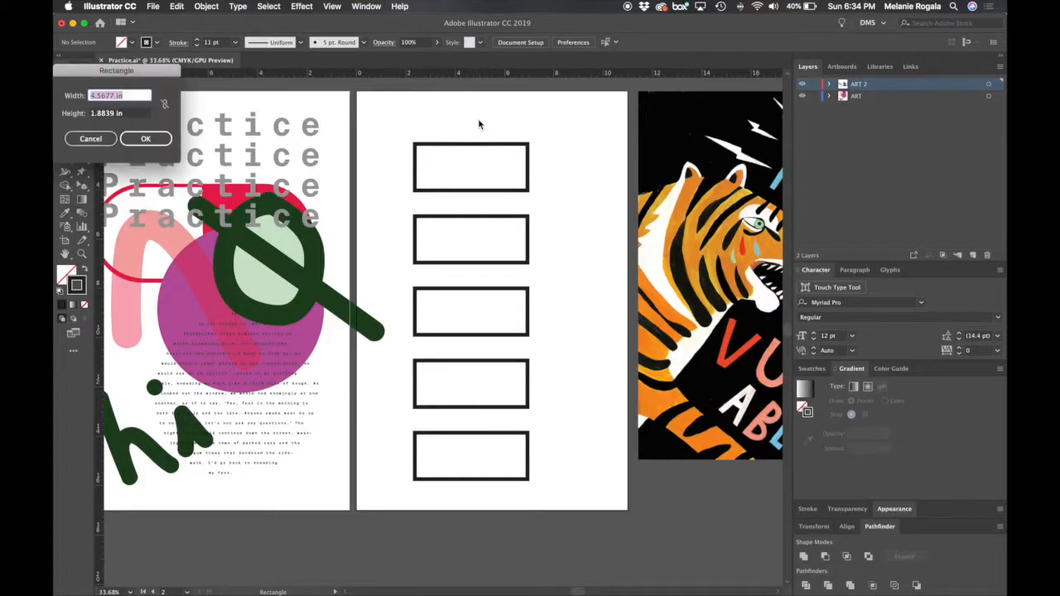
{"action": "left_click", "coordinate": [87, 139]}
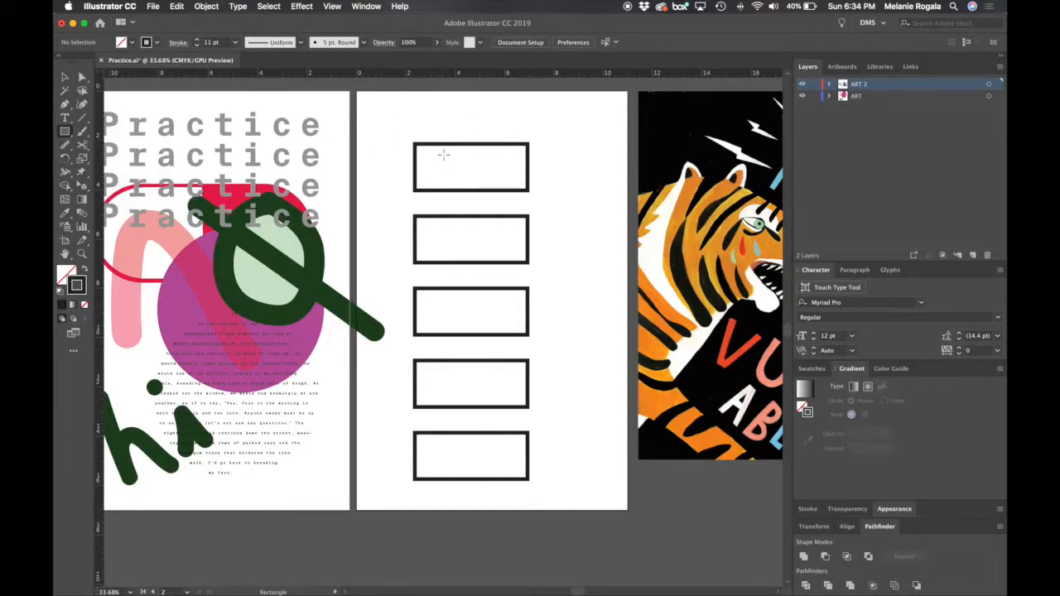
{"action": "left_click_drag", "start_coordinate": [515, 134], "coordinate": [440, 477]}
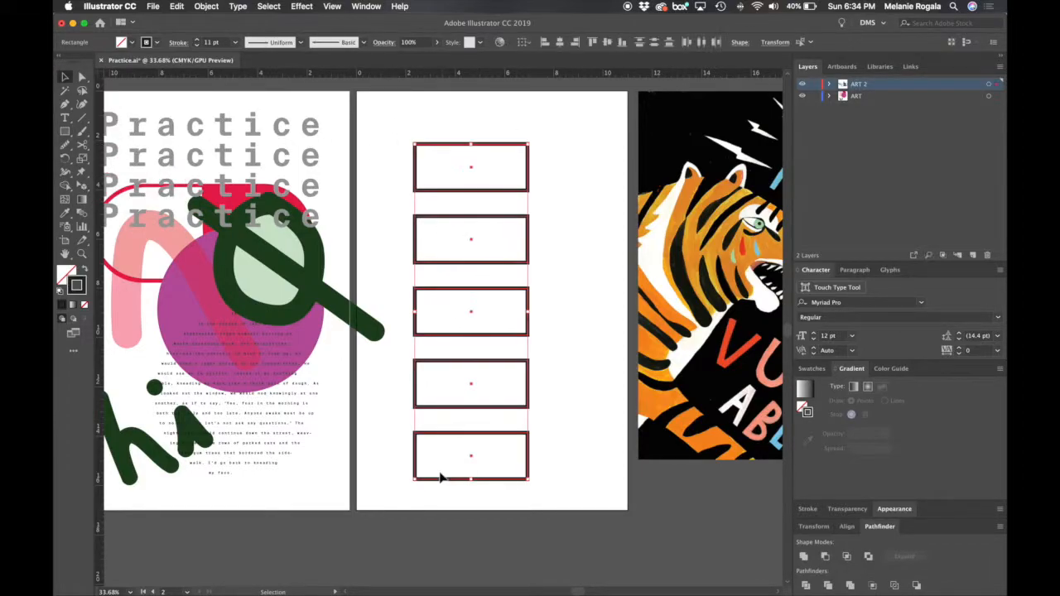
{"action": "left_click", "coordinate": [601, 428]}
{"action": "double_click", "coordinate": [498, 433]}
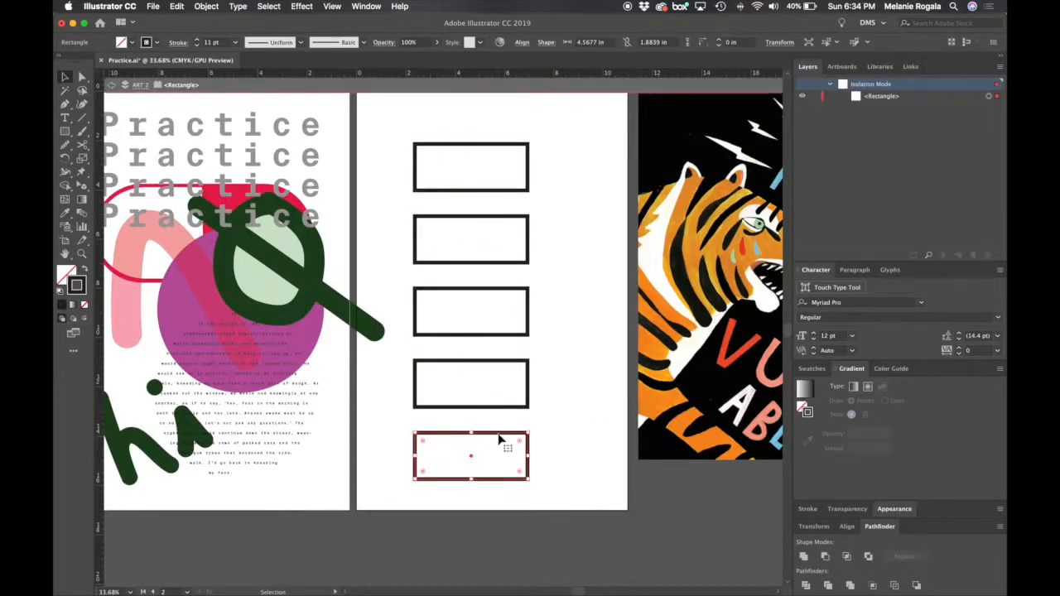
{"action": "double_click", "coordinate": [615, 383]}
- Move the lower outlined rectangles up into a staggered stack in which each one overlaps its neighbours
{"action": "left_click_drag", "start_coordinate": [449, 166], "coordinate": [571, 218]}
{"action": "left_click_drag", "start_coordinate": [532, 311], "coordinate": [513, 272]}
{"action": "left_click_drag", "start_coordinate": [519, 373], "coordinate": [536, 289]}
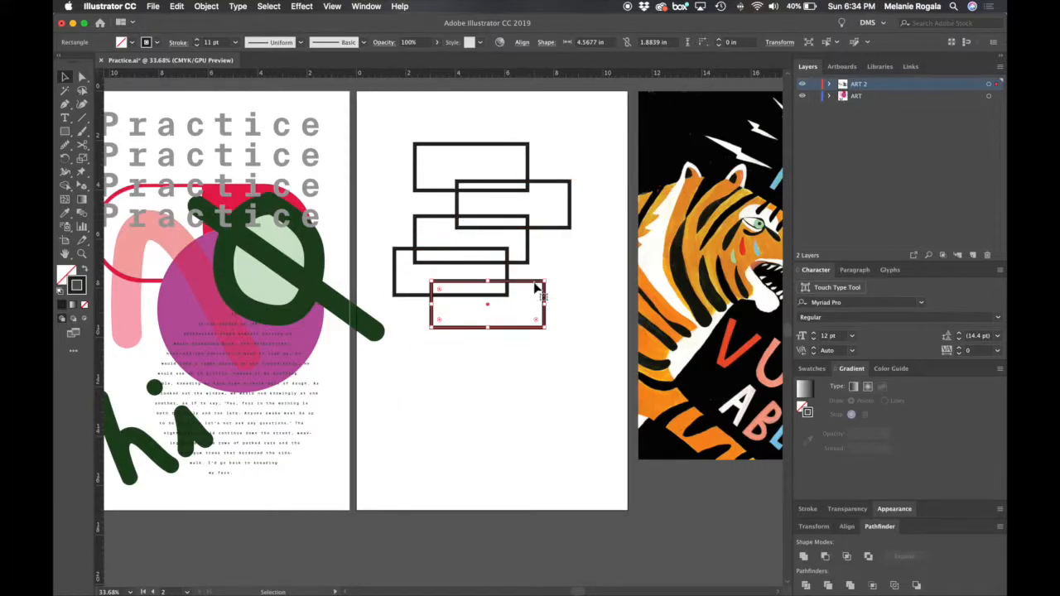
- Try Pathfinder Unite on the five overlapping rectangles, undo it, and apply Minus Front to them instead
{"action": "key", "text": "super+a"}
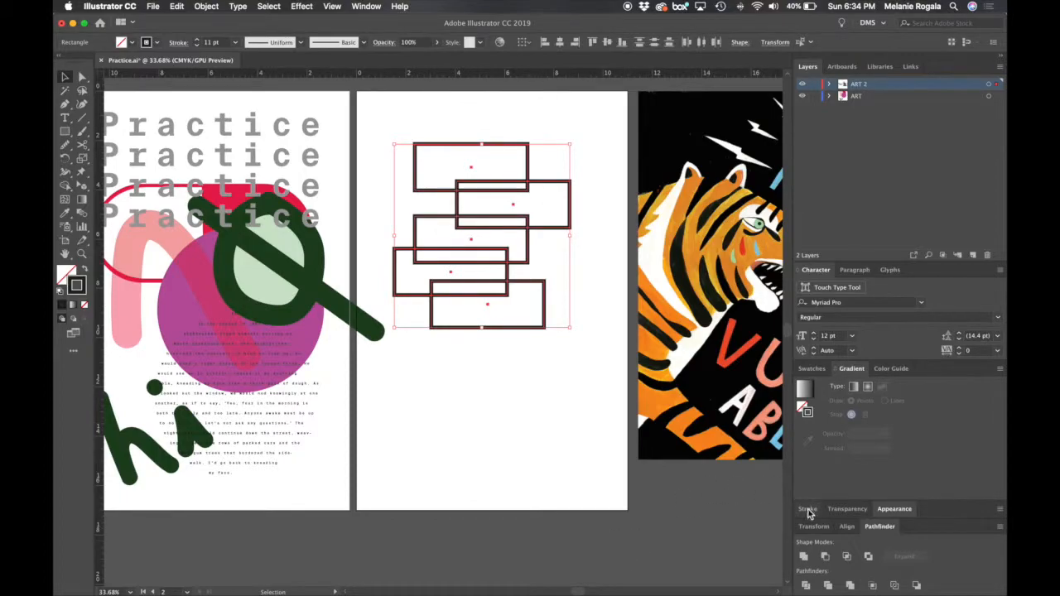
{"action": "left_click", "coordinate": [803, 556]}
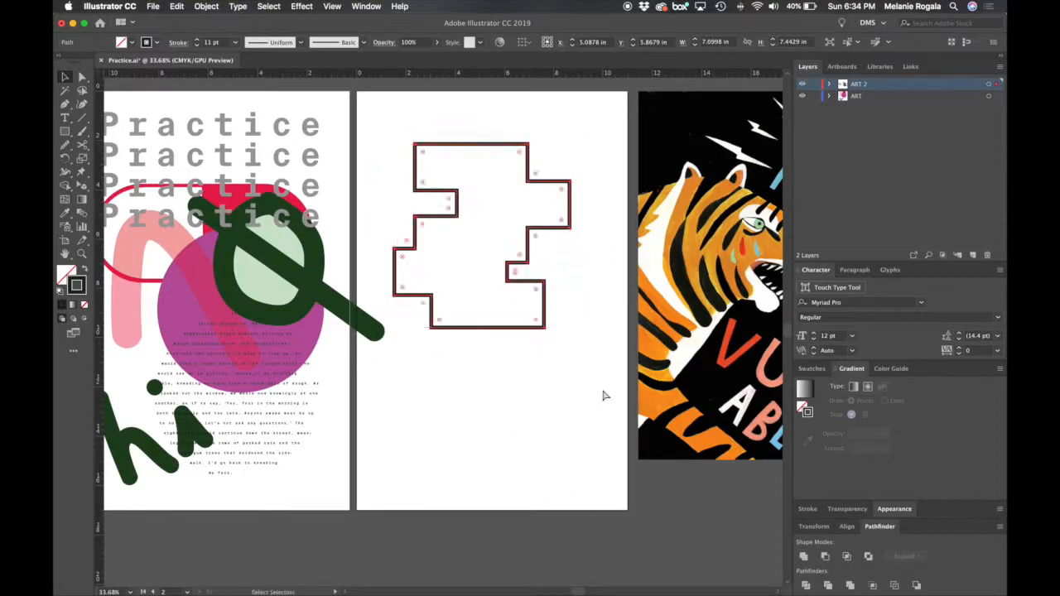
{"action": "key", "text": "super+z"}
{"action": "left_click", "coordinate": [825, 556]}
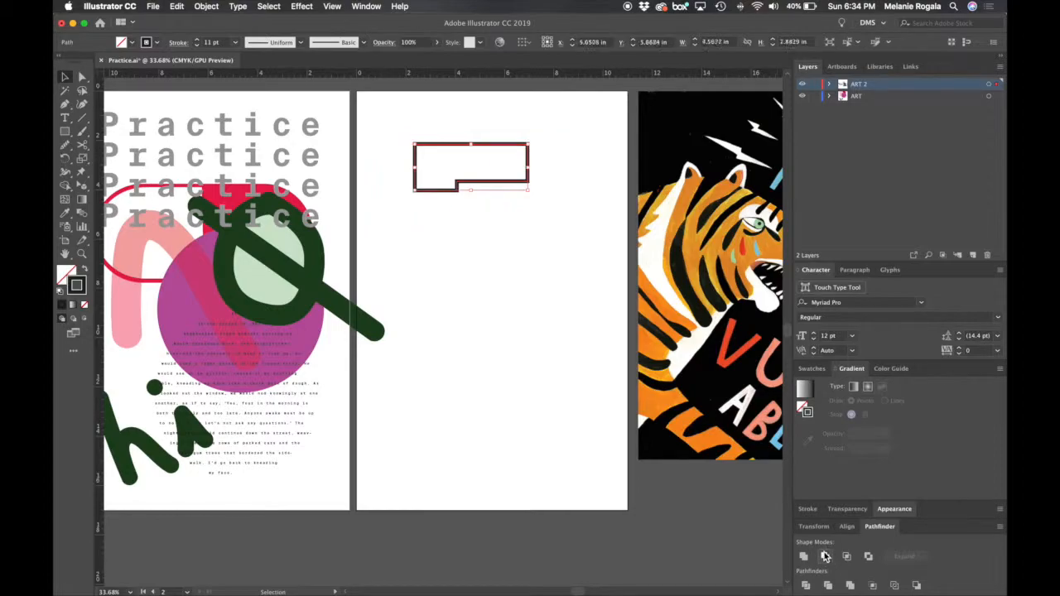
- Undo the Minus Front result and try Pathfinder Intersect on the five overlapping outlined rectangles
{"action": "left_click", "coordinate": [526, 243]}
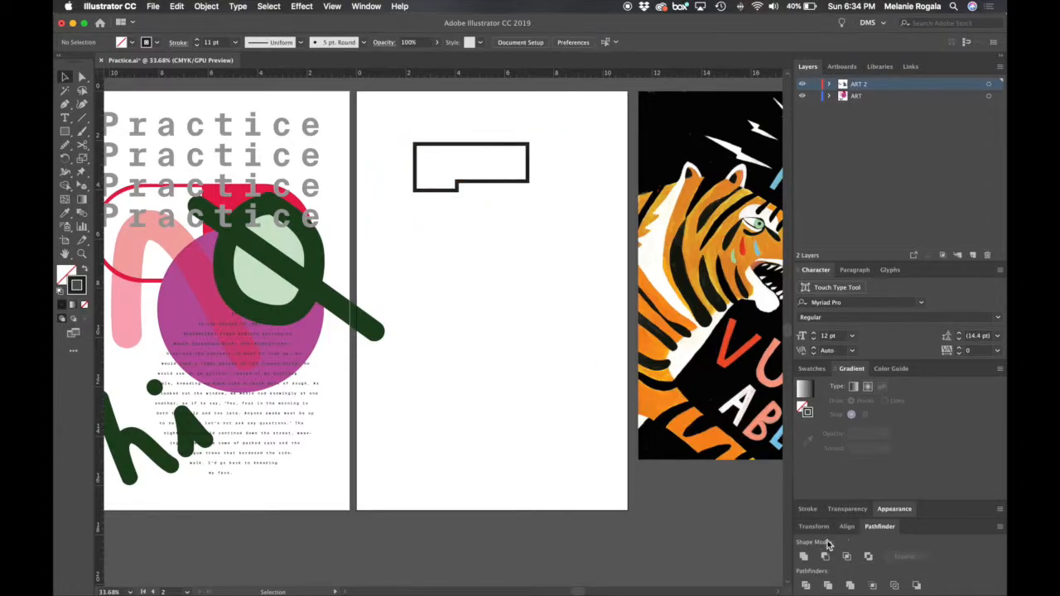
{"action": "key", "text": "super+z"}
{"action": "left_click", "coordinate": [850, 560]}
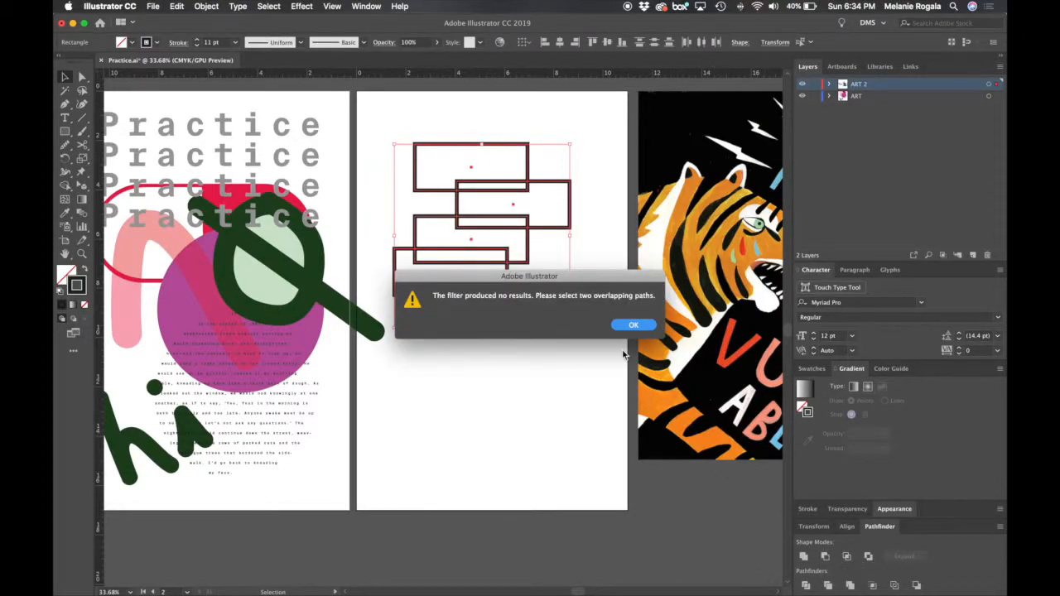
{"action": "left_click", "coordinate": [648, 332]}
{"action": "left_click", "coordinate": [521, 354]}
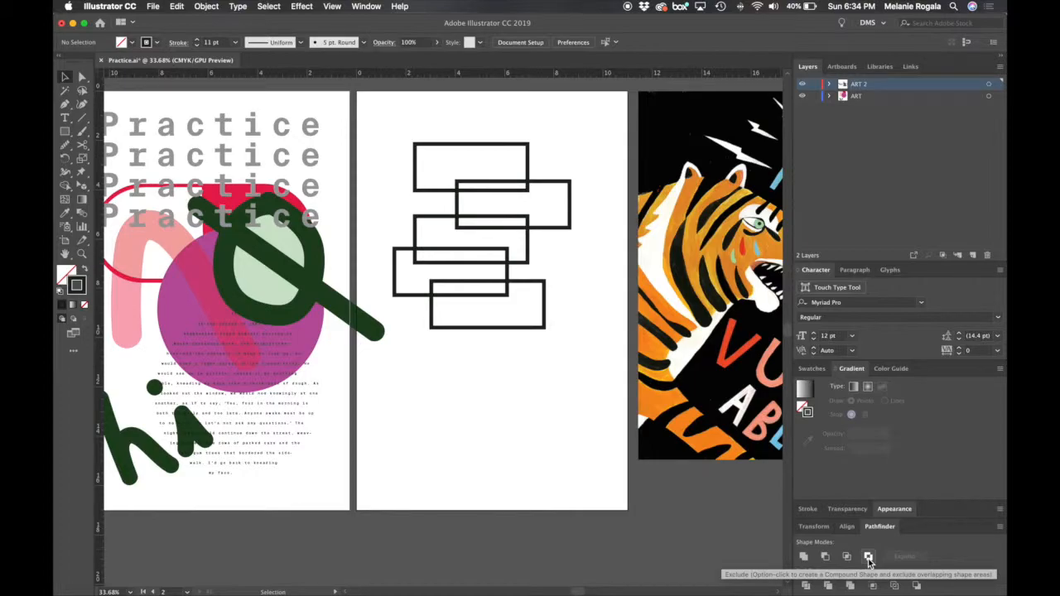
- Resize the two lowest rectangles so the smaller sits inside one about 6.78 by 2.8 in, both with black fill and no stroke
{"action": "left_click_drag", "start_coordinate": [536, 352], "coordinate": [558, 467]}
{"action": "key", "text": "super+z"}
{"action": "key", "text": "super+z"}
{"action": "mouse_move", "coordinate": [467, 294]}
{"action": "left_mouse_down"}
{"action": "mouse_move", "coordinate": [514, 339]}
{"action": "mouse_move", "coordinate": [611, 362]}
{"action": "left_mouse_up"}
{"action": "mouse_move", "coordinate": [569, 330]}
{"action": "left_mouse_down"}
{"action": "mouse_move", "coordinate": [590, 331]}
{"action": "mouse_move", "coordinate": [570, 310]}
{"action": "mouse_move", "coordinate": [557, 313]}
{"action": "left_mouse_up"}
{"action": "key", "text": "cmd+z"}
{"action": "left_click_drag", "start_coordinate": [543, 384], "coordinate": [482, 324]}
{"action": "key", "text": "shift+x"}
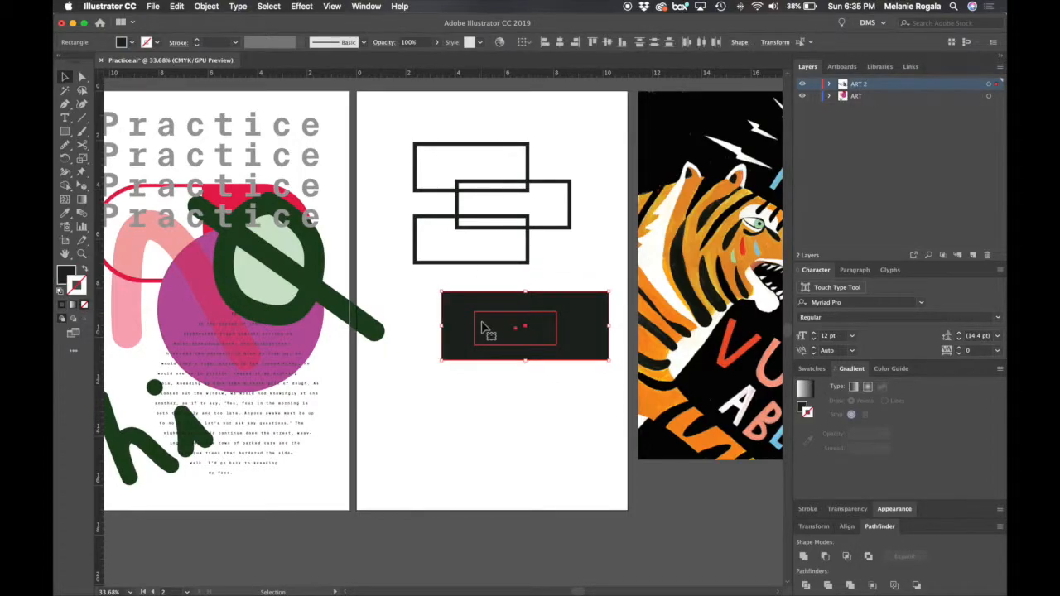
- Apply Pathfinder Exclude to the two nested black rectangles to cut the inner one out of the outer one
{"action": "left_click", "coordinate": [493, 398]}
{"action": "left_click", "coordinate": [868, 556]}
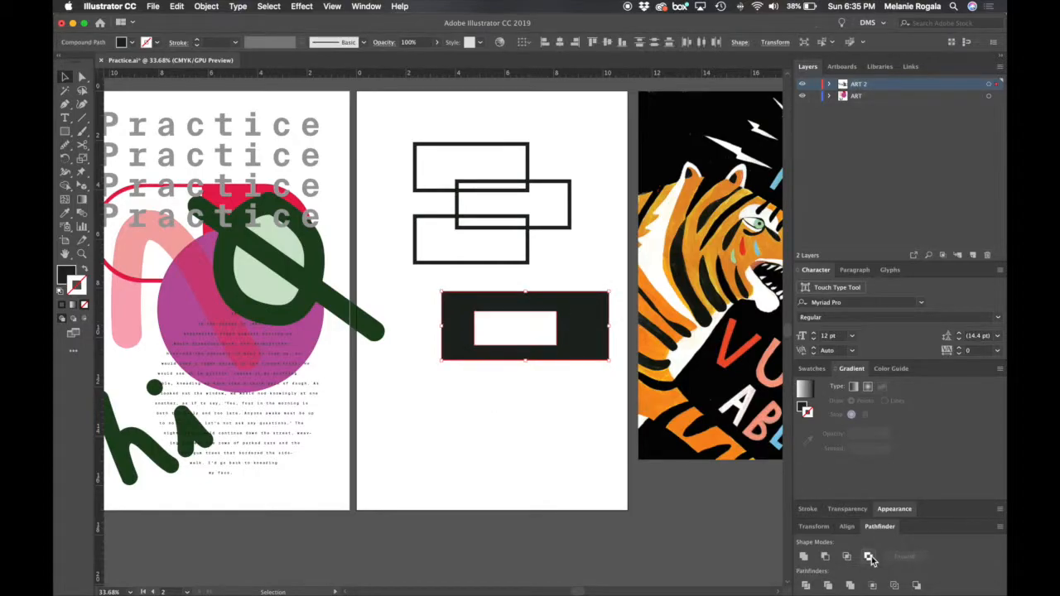
{"action": "left_click", "coordinate": [609, 265]}
{"action": "left_click", "coordinate": [592, 351]}
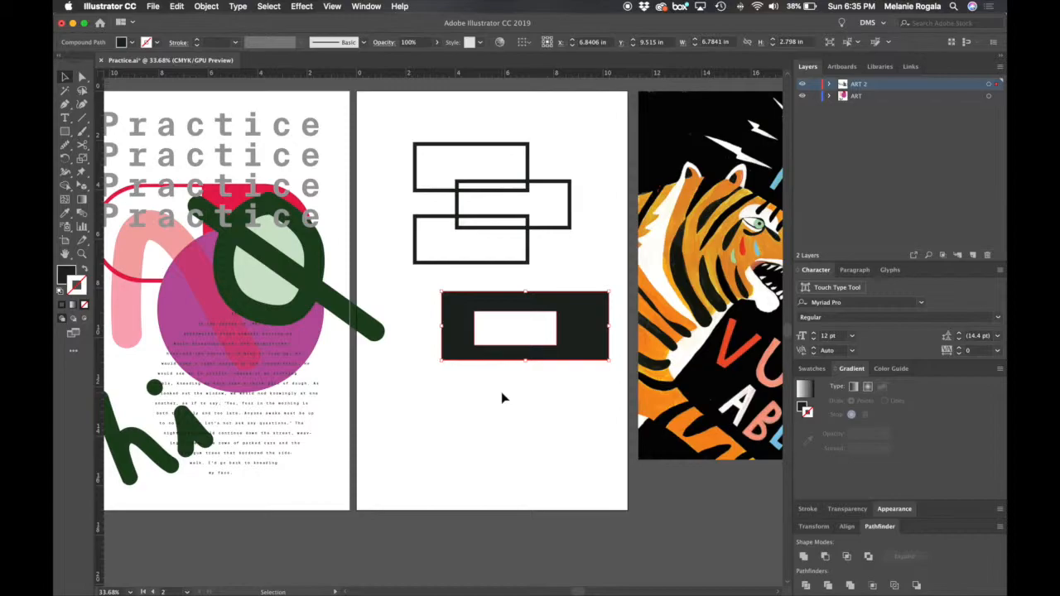
{"action": "left_click", "coordinate": [606, 411]}
- Move the two bottom anchor points of the black shape's outer edge down and slightly to the right with Direct Selection
{"action": "key", "text": "a"}
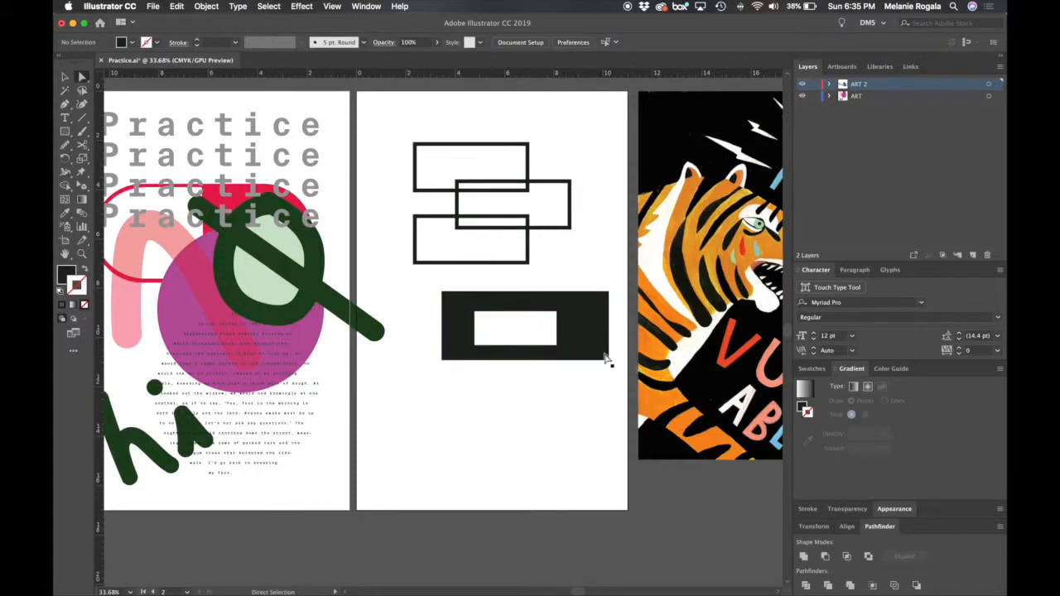
{"action": "left_click_drag", "start_coordinate": [615, 370], "coordinate": [413, 358]}
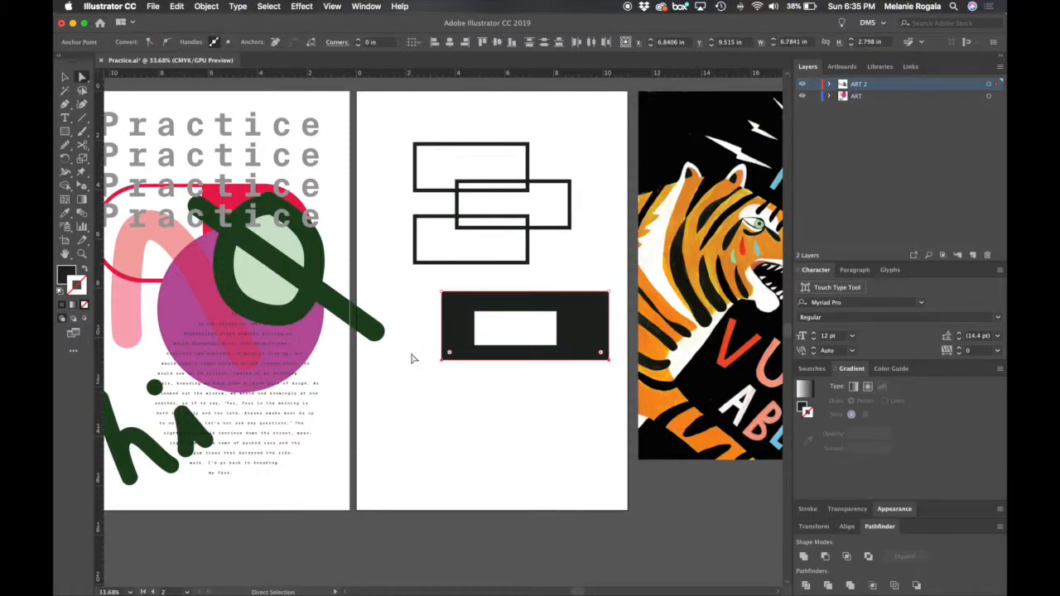
{"action": "key", "text": "shift+Down"}
{"action": "key", "text": "shift+Down"}
{"action": "key", "text": "shift+Down"}
{"action": "key", "text": "shift+Down"}
{"action": "key", "text": "shift+Down"}
{"action": "key", "text": "shift+Down"}
{"action": "key", "text": "shift+Down"}
{"action": "key", "text": "shift+Down"}
{"action": "key", "text": "shift+Down"}
{"action": "key", "text": "shift+Down"}
{"action": "key", "text": "shift+Down"}
{"action": "key", "text": "shift+Down"}
{"action": "key", "text": "shift+Down"}
{"action": "key", "text": "shift+Down"}
{"action": "key", "text": "shift+Down"}
{"action": "key", "text": "shift+Down"}
{"action": "key", "text": "shift+Down"}
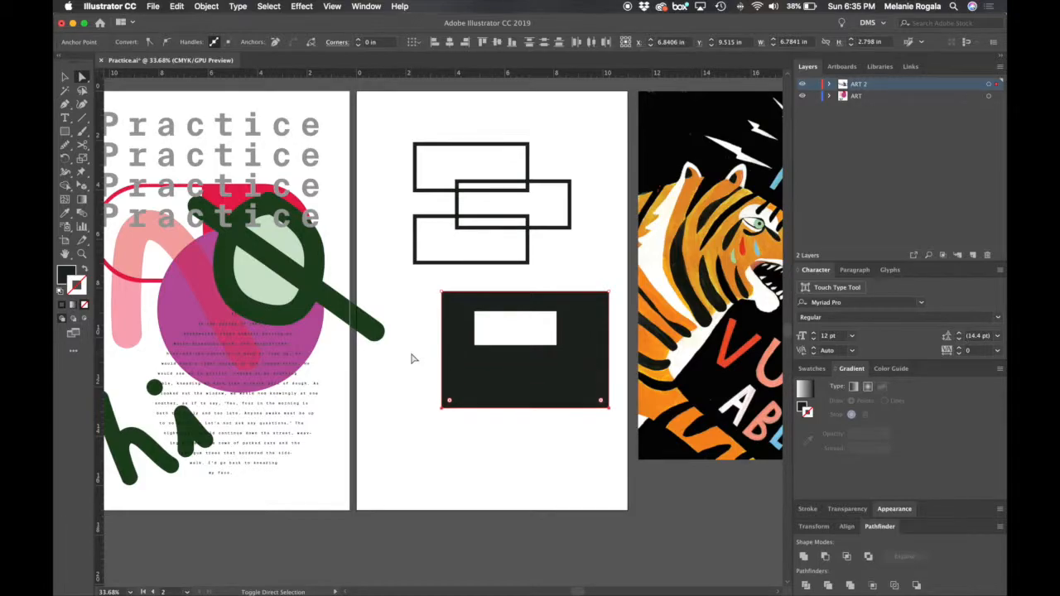
{"action": "key", "text": "shift+Down"}
{"action": "key", "text": "shift+Down"}
{"action": "key", "text": "shift+Down"}
{"action": "key", "text": "shift+Right"}
{"action": "key", "text": "shift+Right"}
{"action": "key", "text": "shift+Right"}
- Shift the two top anchor points of the black shape's outer edge to the left to slant it into a parallelogram
{"action": "left_click_drag", "start_coordinate": [435, 283], "coordinate": [626, 303]}
{"action": "key", "text": "shift+Left"}
{"action": "key", "text": "shift+Left"}
{"action": "key", "text": "shift+Left"}
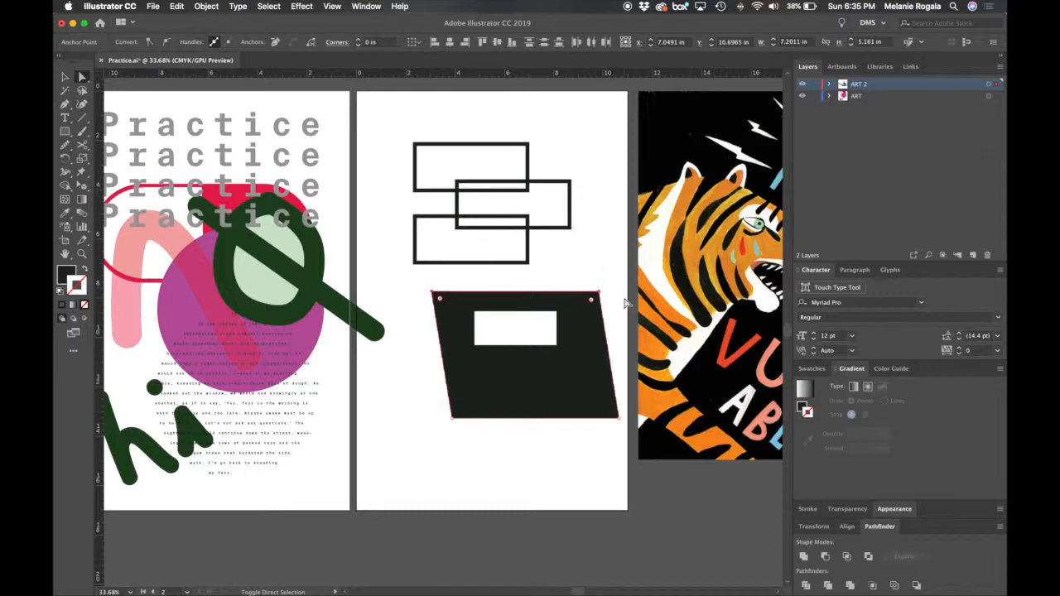
{"action": "key", "text": "shift+Left"}
{"action": "key", "text": "shift+Left"}
{"action": "key", "text": "shift+Left"}
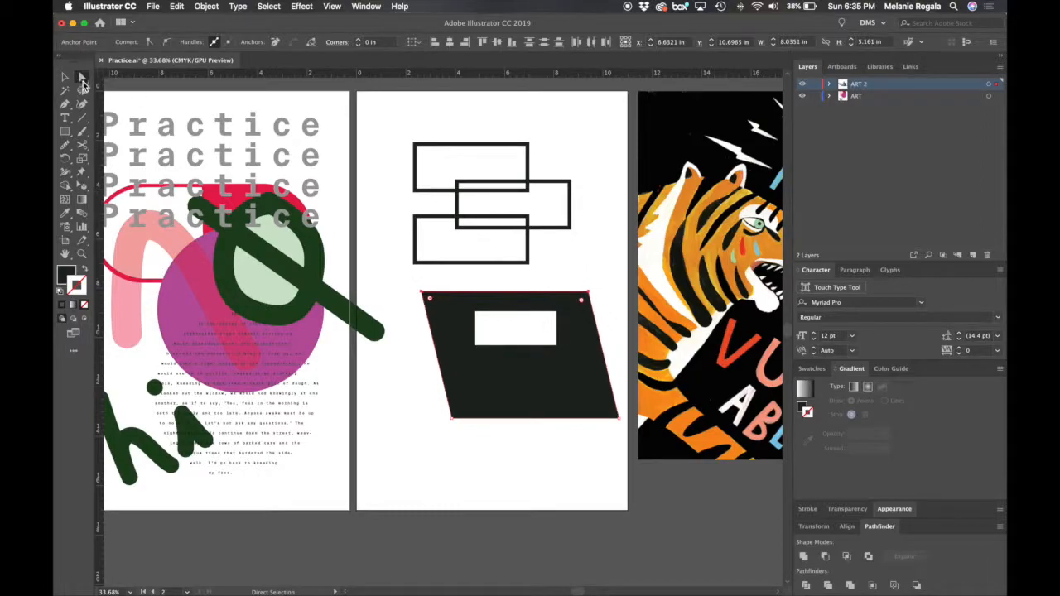
- Pull the two bottom corners of the inner cut-out downward to make it a taller, irregular four-sided opening
{"action": "left_click", "coordinate": [559, 330]}
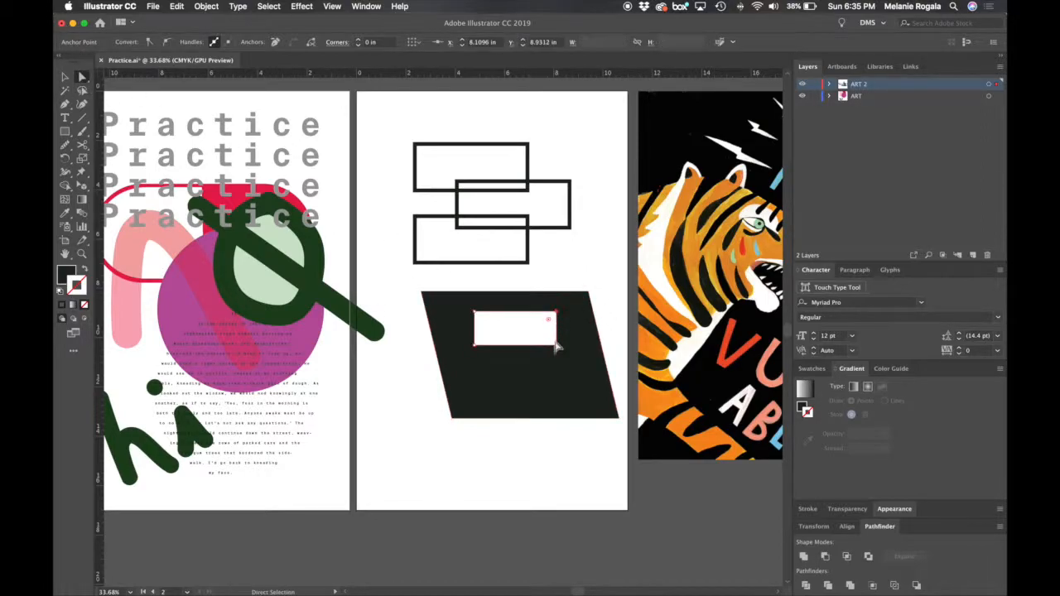
{"action": "left_click_drag", "start_coordinate": [557, 346], "coordinate": [572, 388]}
{"action": "left_click_drag", "start_coordinate": [474, 346], "coordinate": [472, 388]}
{"action": "left_click", "coordinate": [485, 447]}
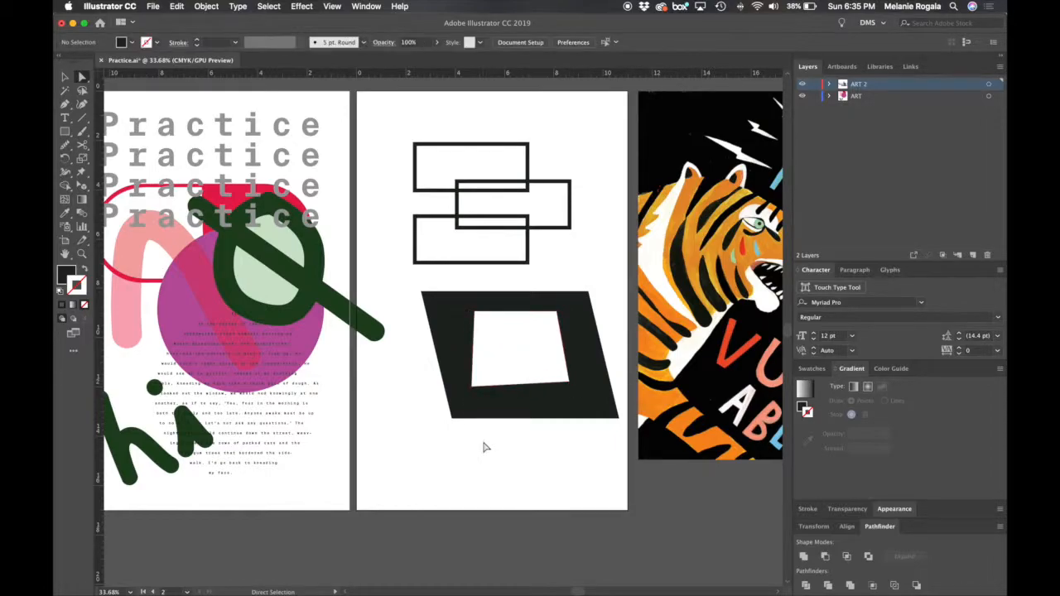
- Place a multicolour gradient rectangle behind the slanted black shape so that it shows through the cut-out
{"action": "key", "text": "v"}
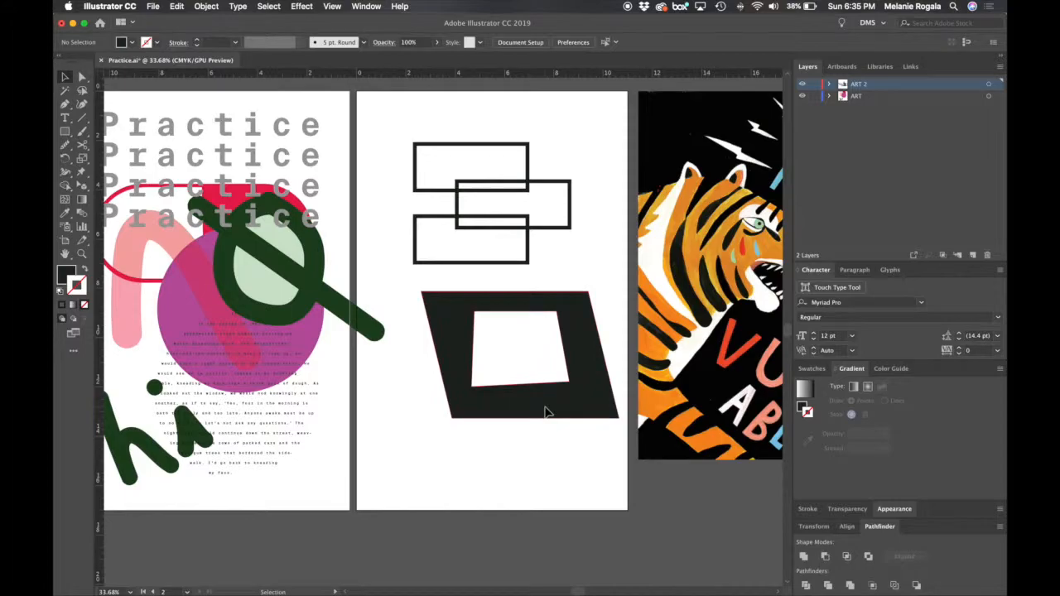
{"action": "left_click_drag", "start_coordinate": [547, 413], "coordinate": [378, 404]}
{"action": "left_click_drag", "start_coordinate": [752, 408], "coordinate": [279, 381]}
{"action": "left_click_drag", "start_coordinate": [444, 400], "coordinate": [370, 409]}
{"action": "left_click", "coordinate": [391, 491]}
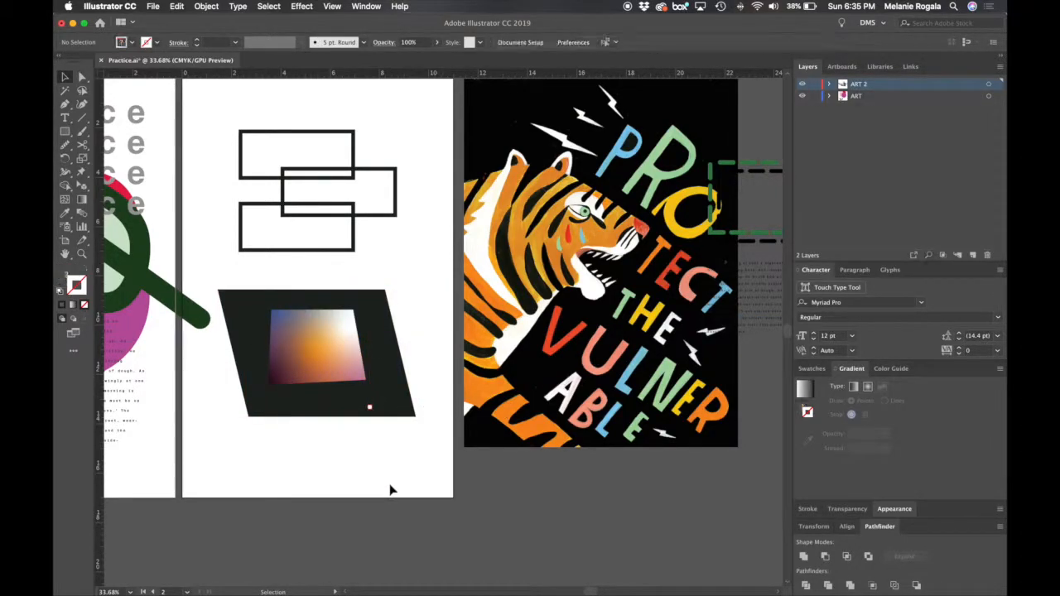
{"action": "left_click_drag", "start_coordinate": [368, 457], "coordinate": [571, 475]}
{"action": "scroll", "coordinate": [571, 475], "scroll_direction": "down", "scroll_amount": 5}
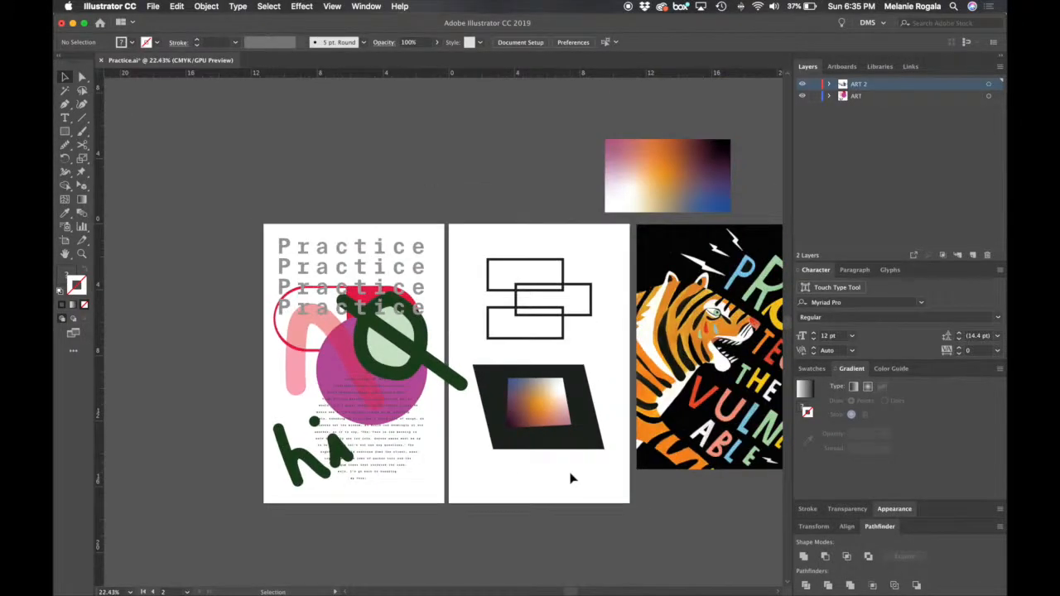